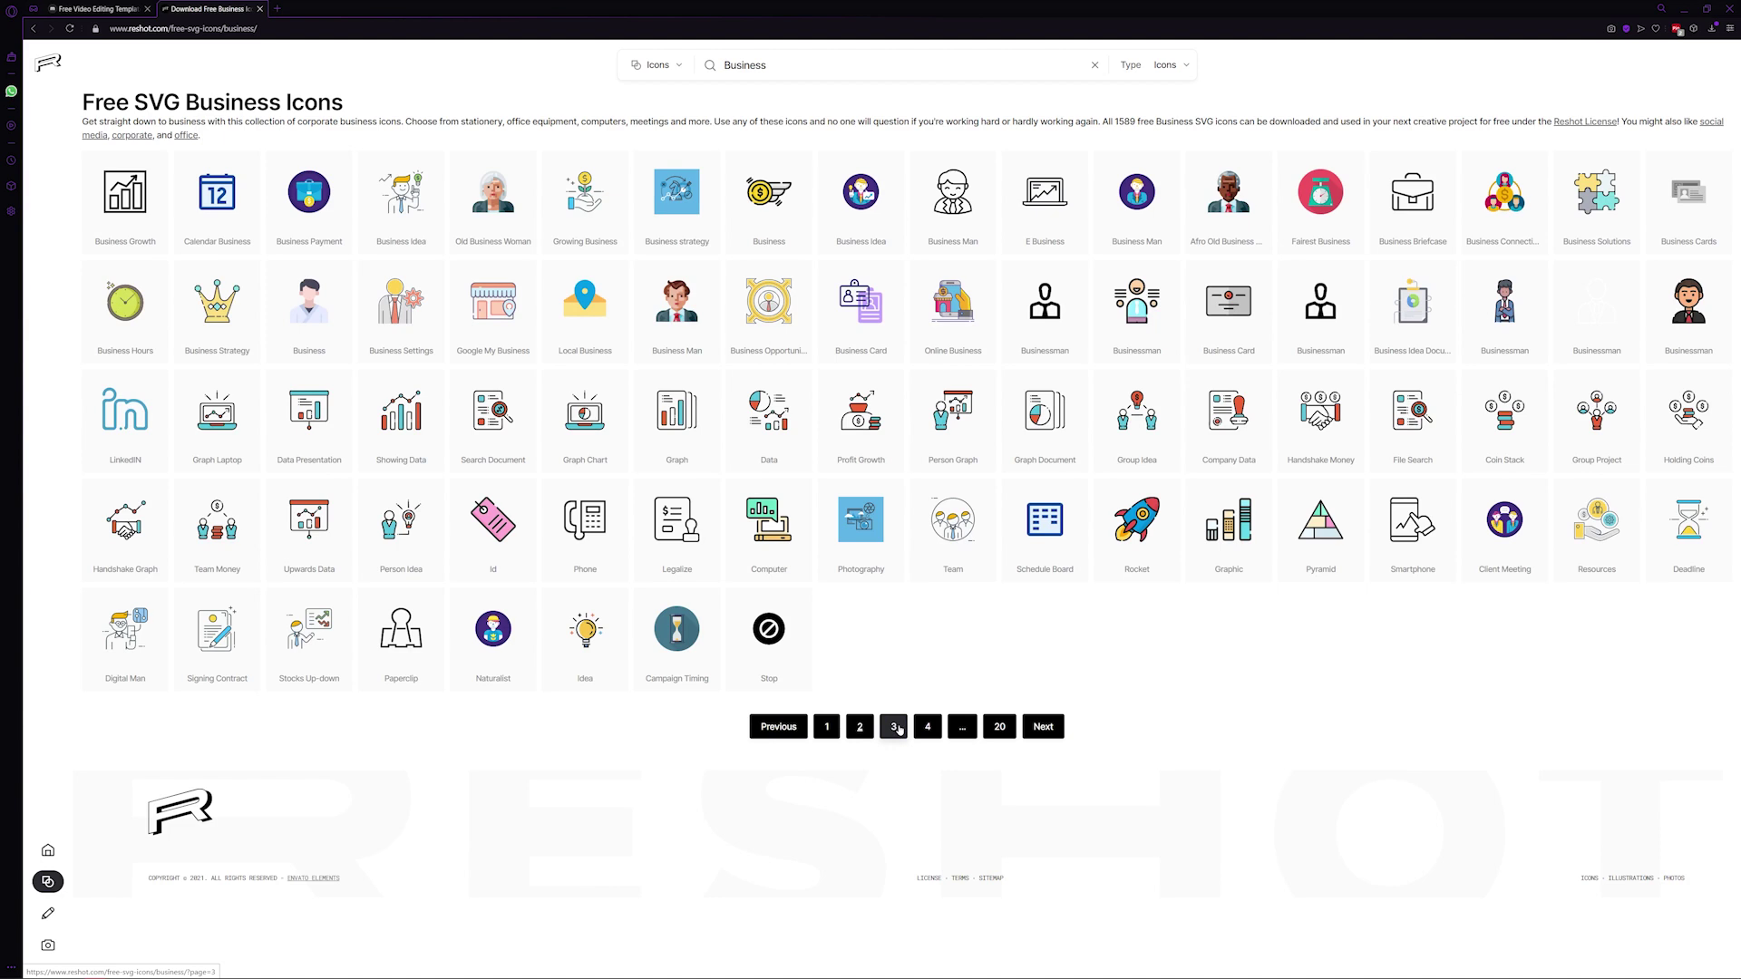
Go to page 3 of Reshot's free SVG business icons
{"action": "left_click", "coordinate": [904, 728]}
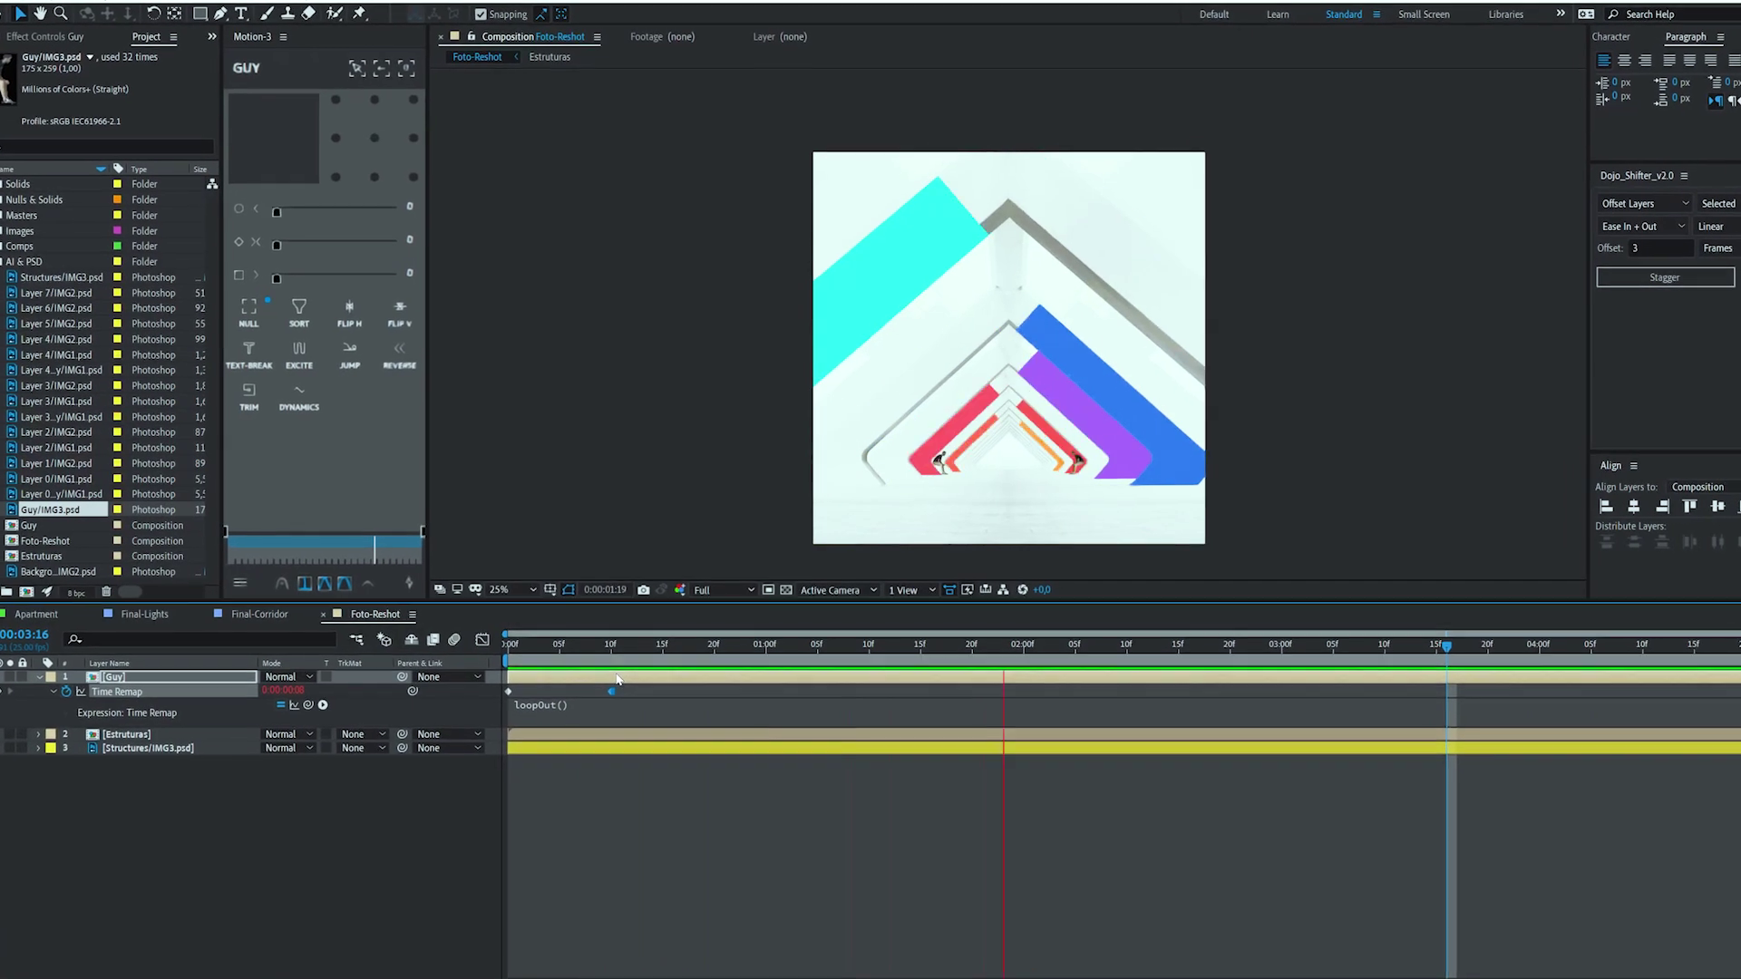
{"action": "left_click", "coordinate": [502, 659]}
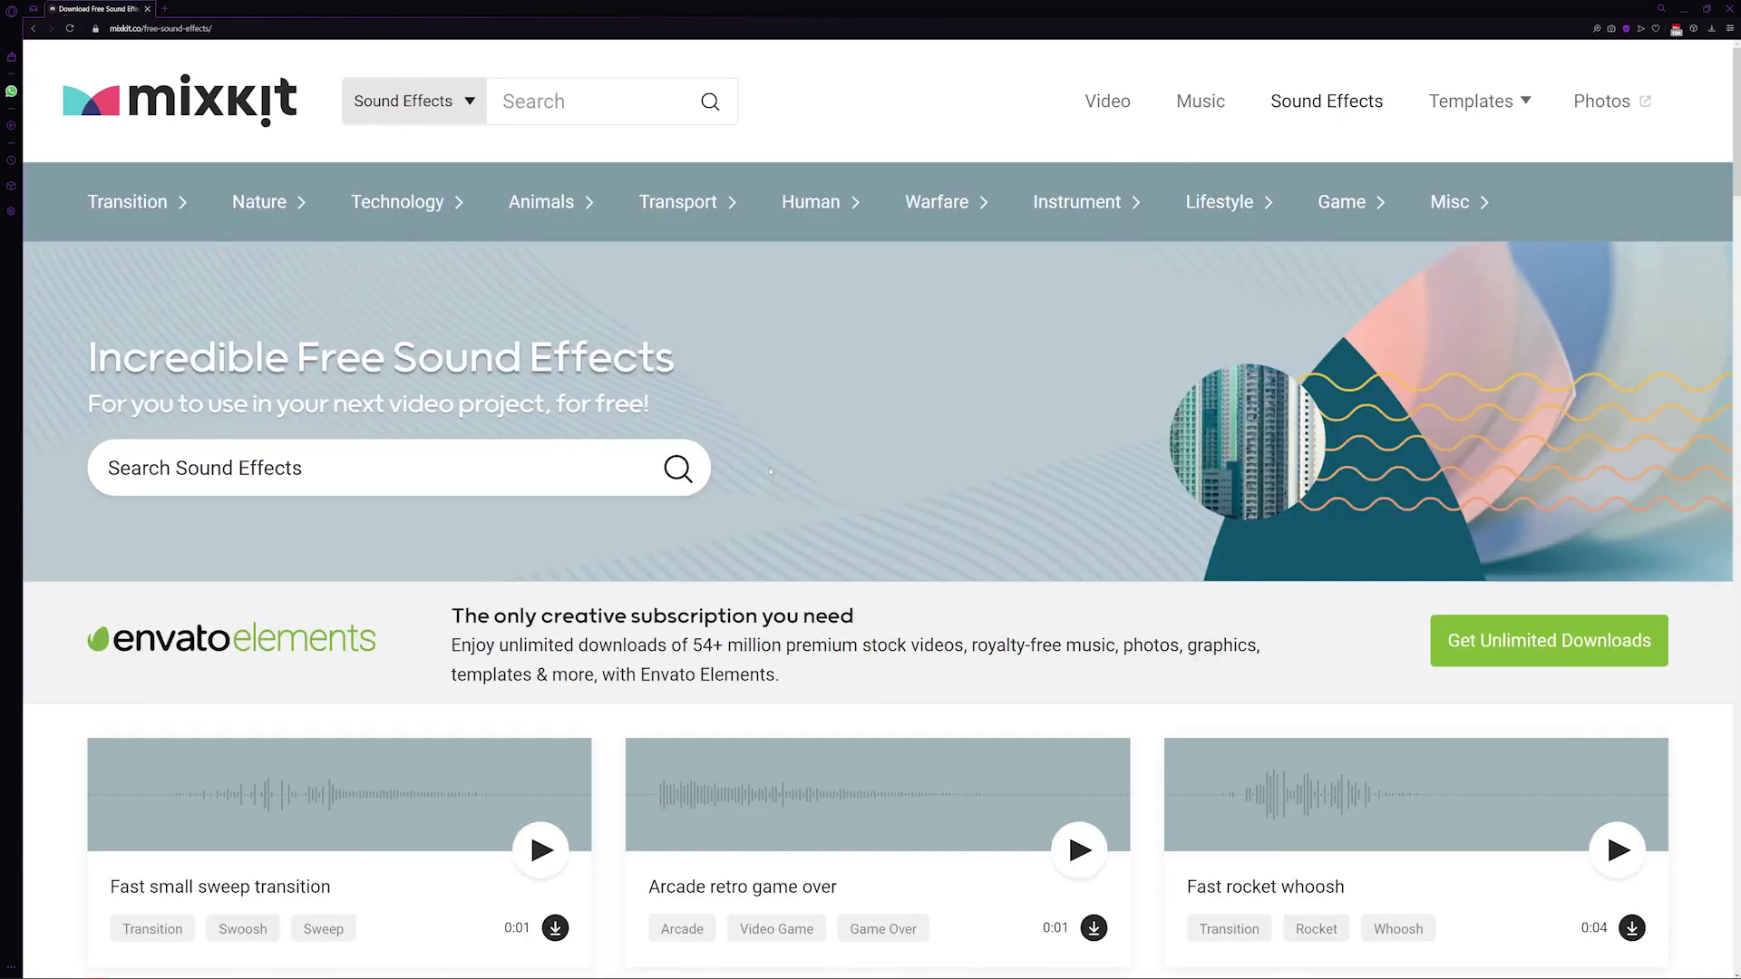
{"action": "left_click_drag", "start_coordinate": [1730, 136], "coordinate": [1730, 289]}
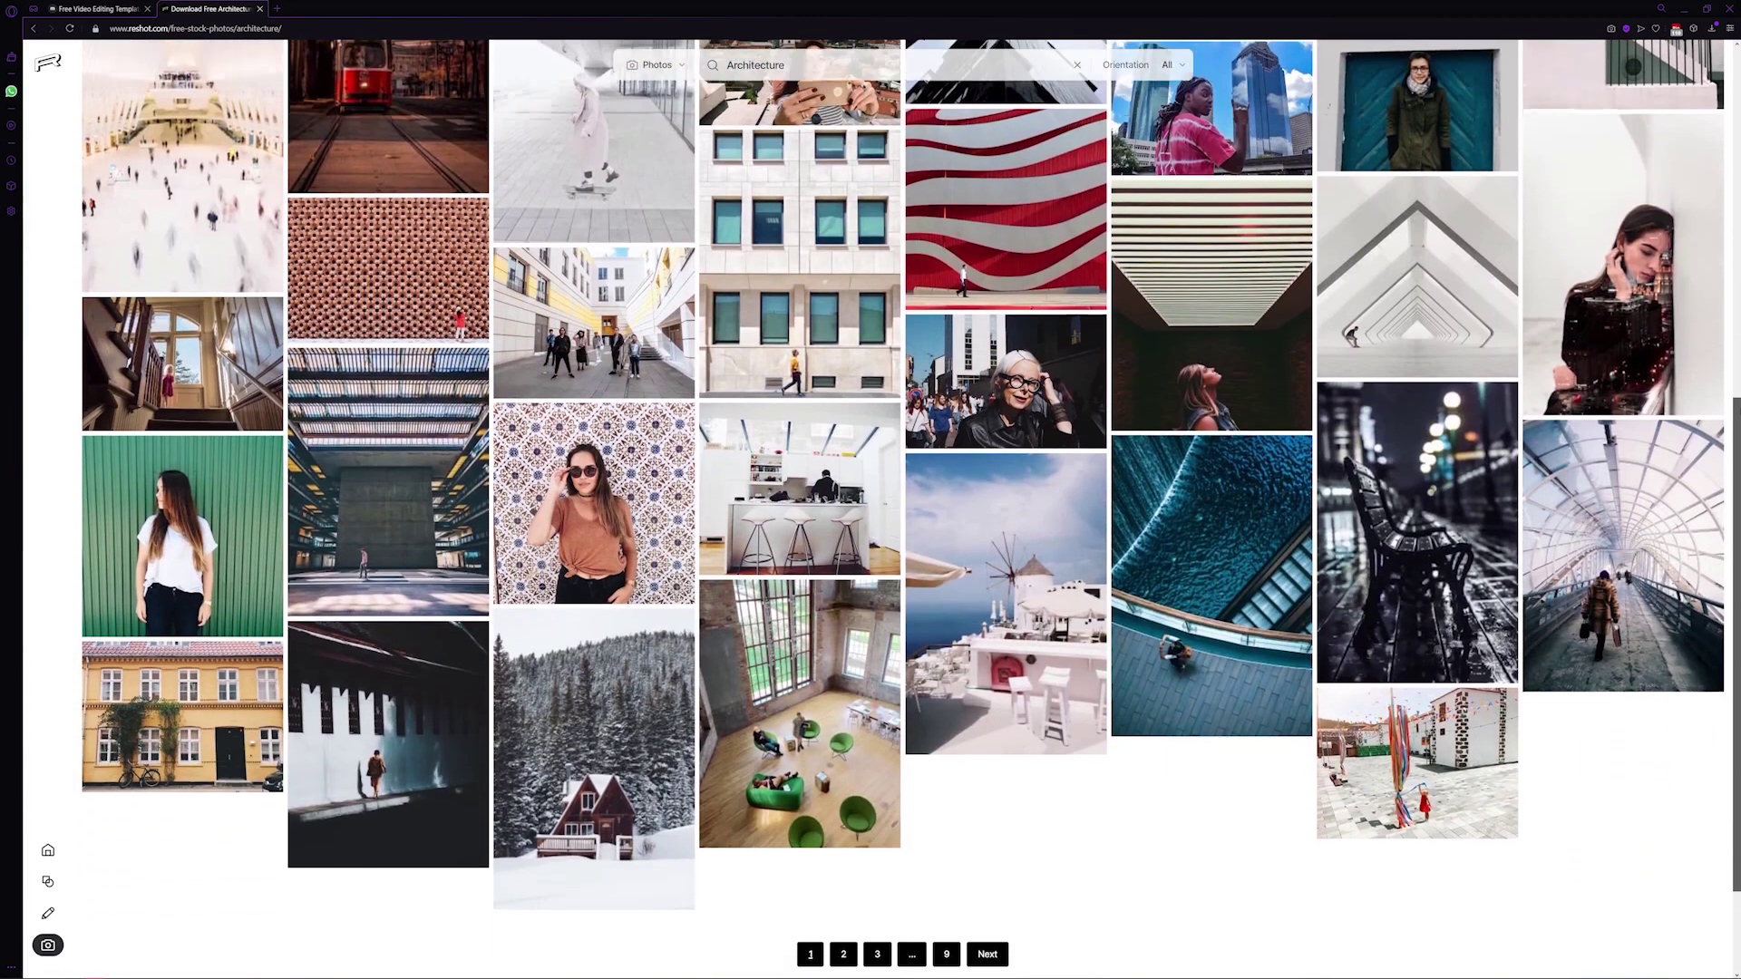
Open the City of arts white triangular corridor photo from the Architecture results
{"action": "left_click", "coordinate": [1387, 323]}
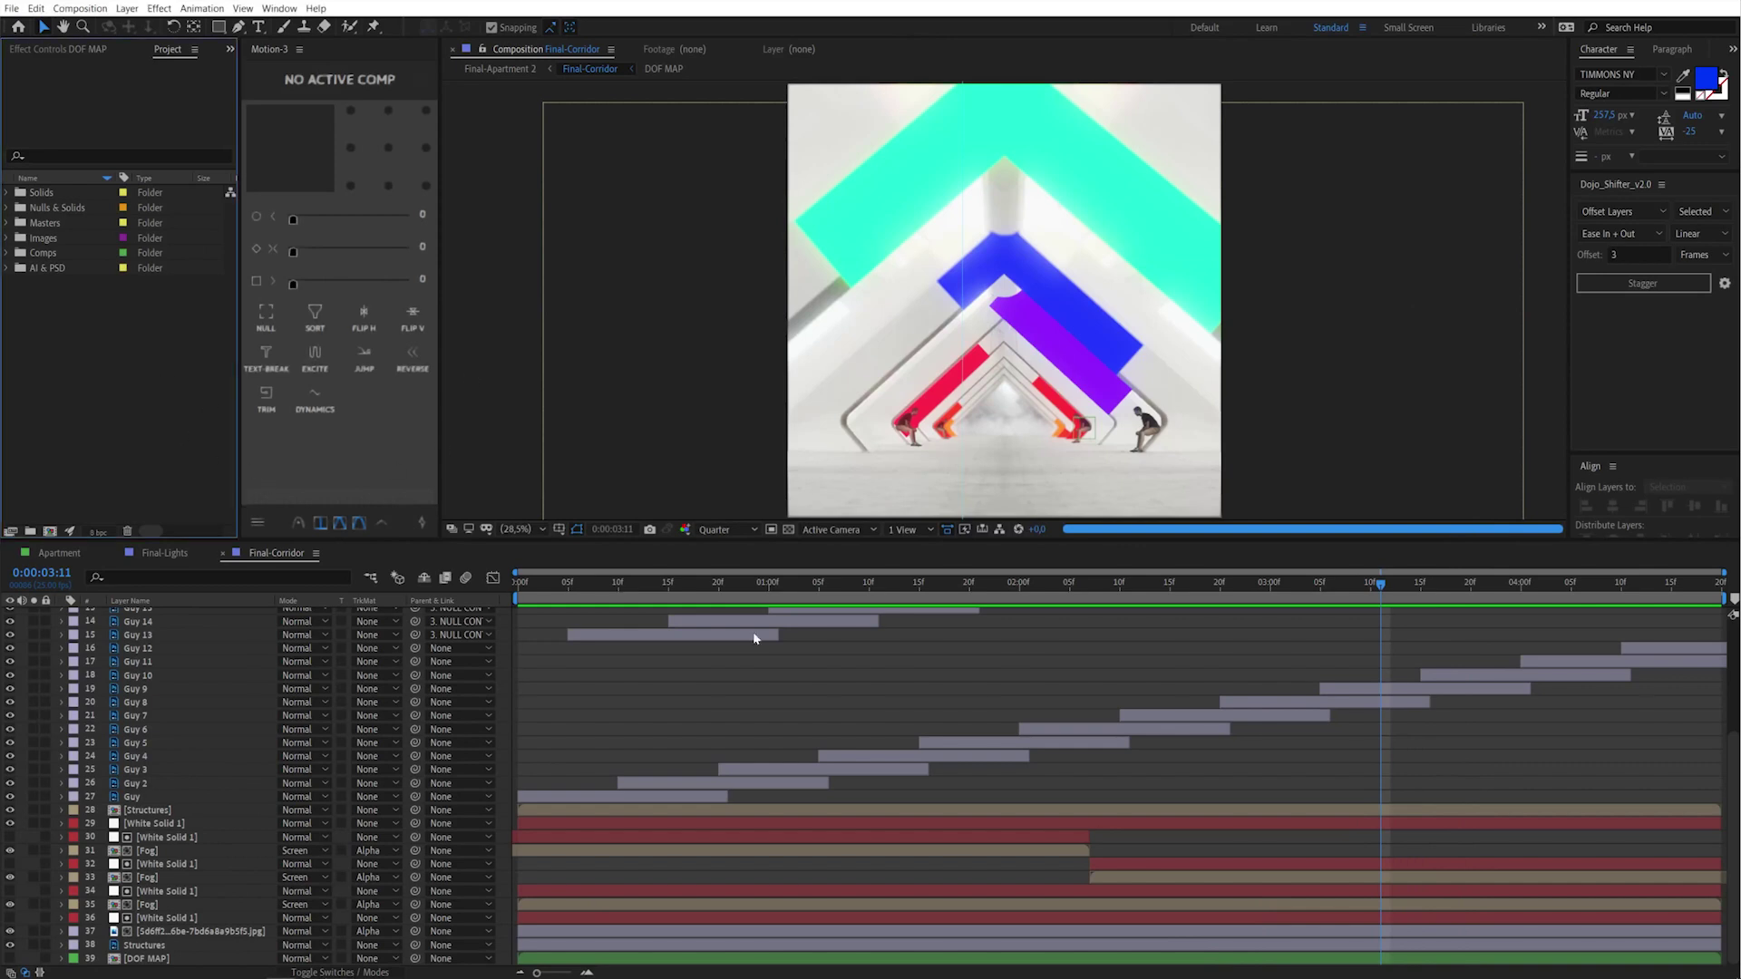
Expand the AI & PSD folder to reveal Structures/IMG3.psd and begin a mask on the outer arch
{"action": "left_click", "coordinate": [7, 269]}
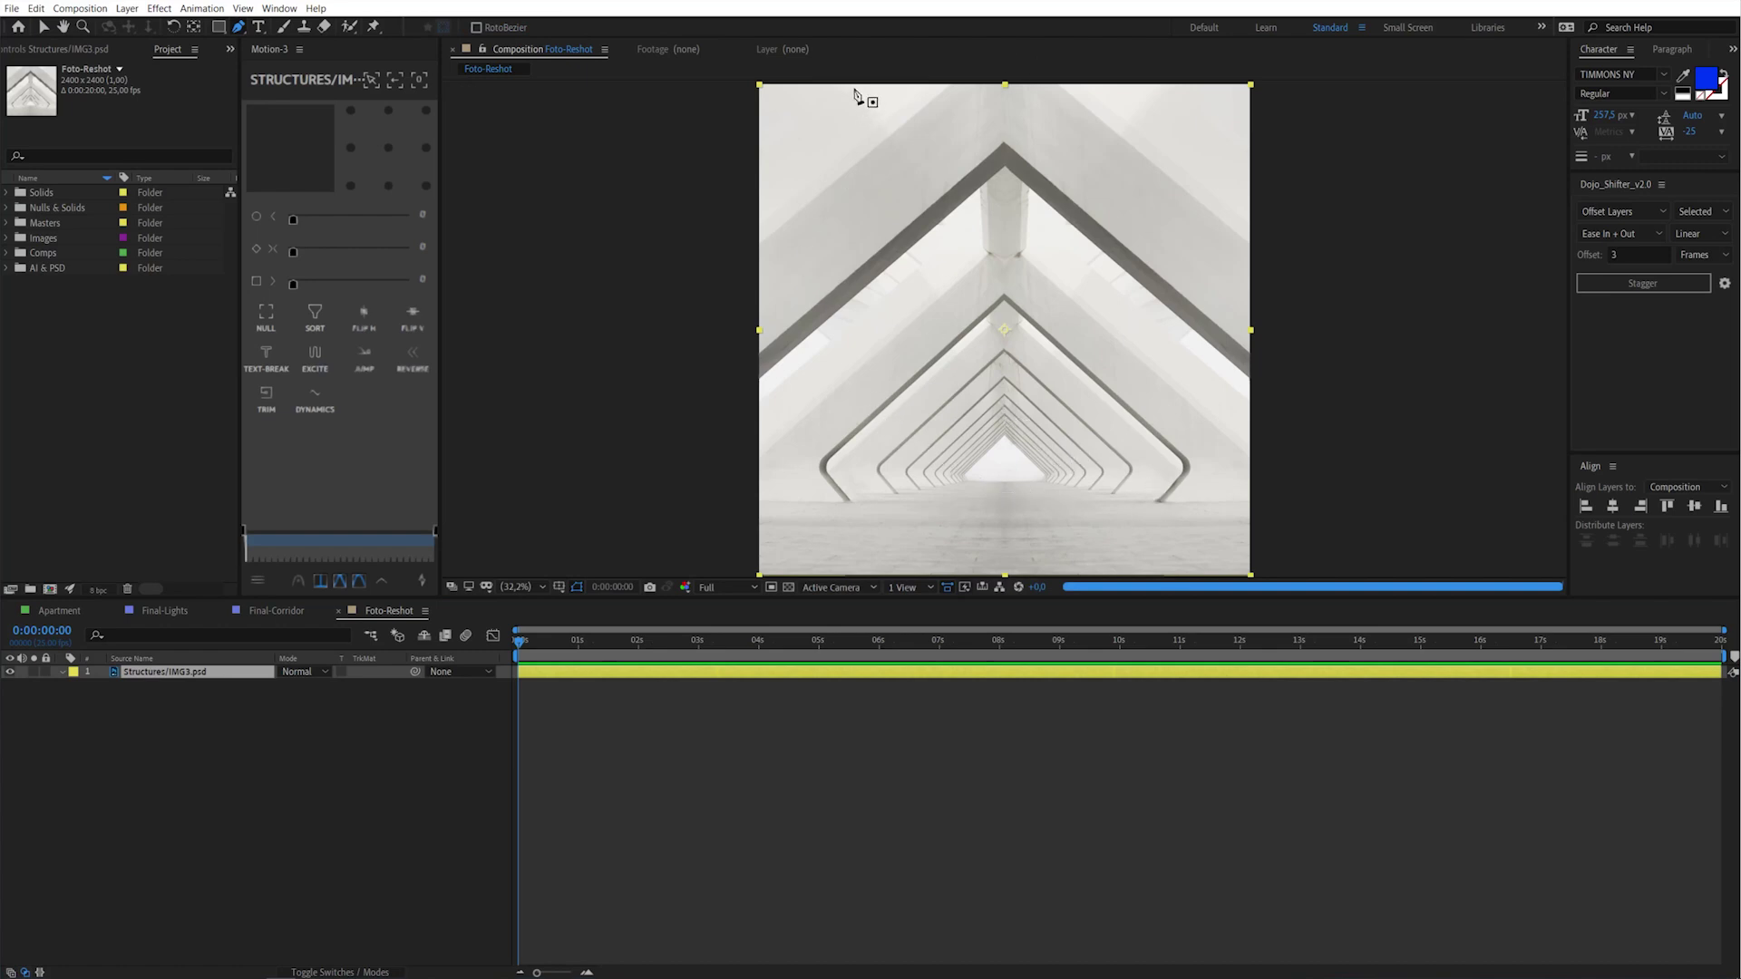
{"action": "left_click", "coordinate": [549, 746]}
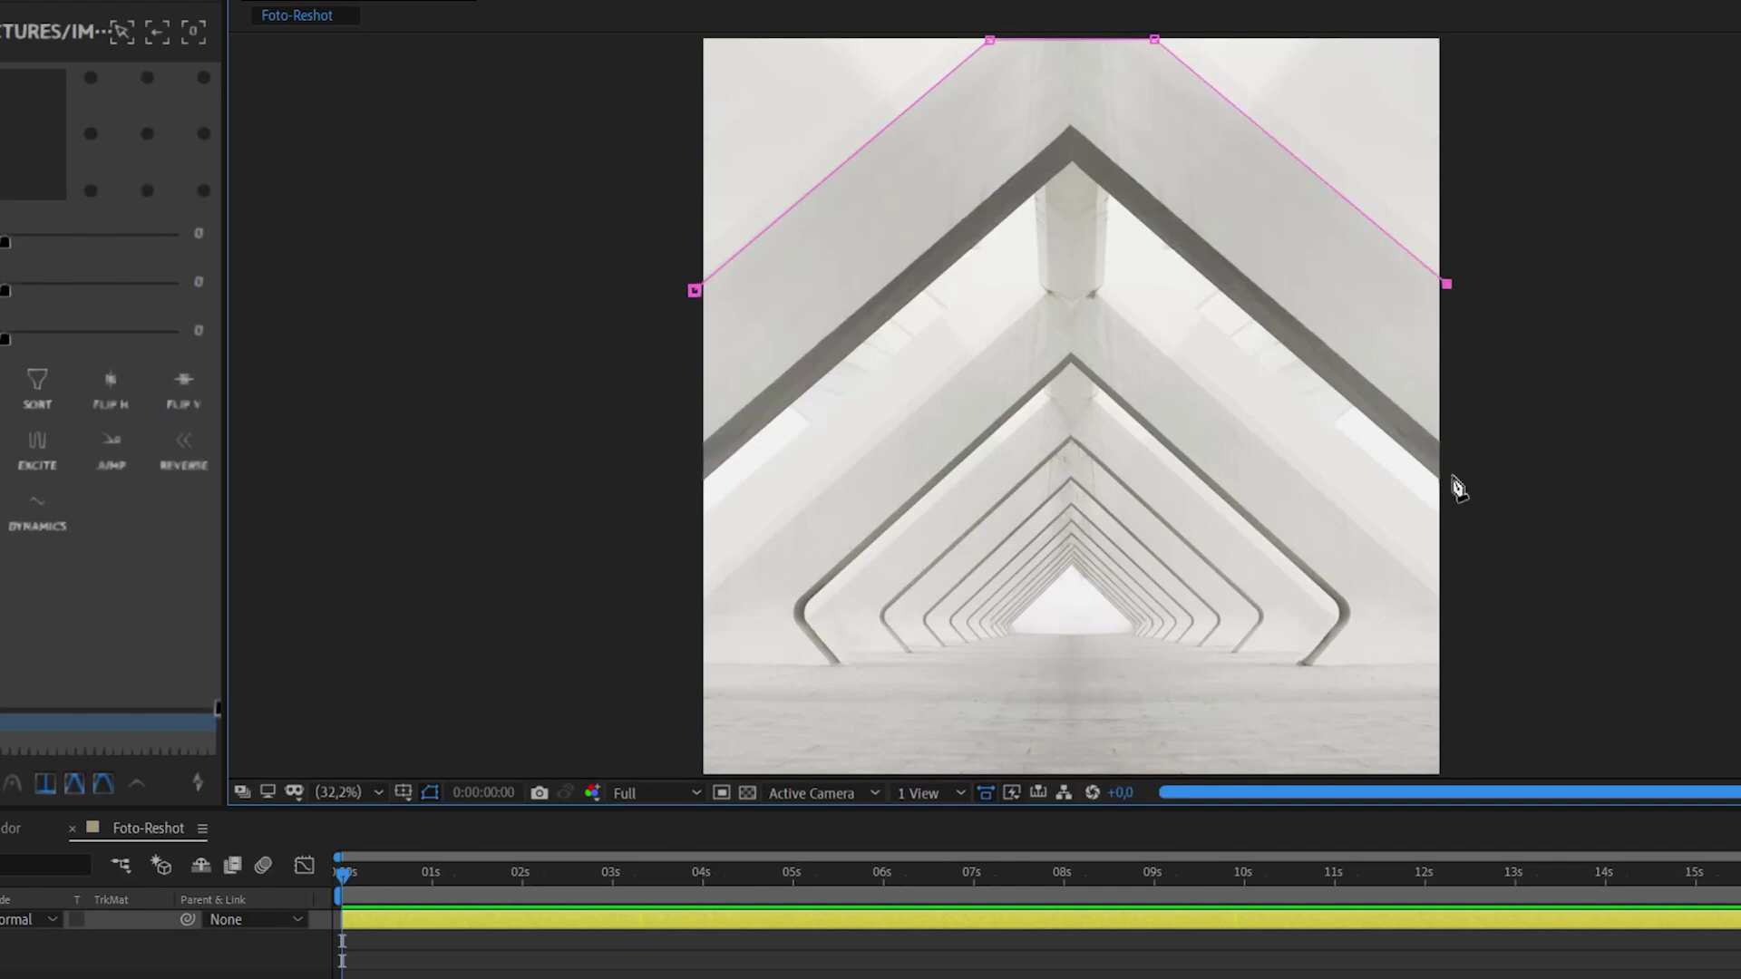
Close the mask around the outer arch and set its mode to None
{"action": "left_click", "coordinate": [695, 290]}
{"action": "scroll", "coordinate": [1023, 352], "scroll_direction": "up", "scroll_amount": 4}
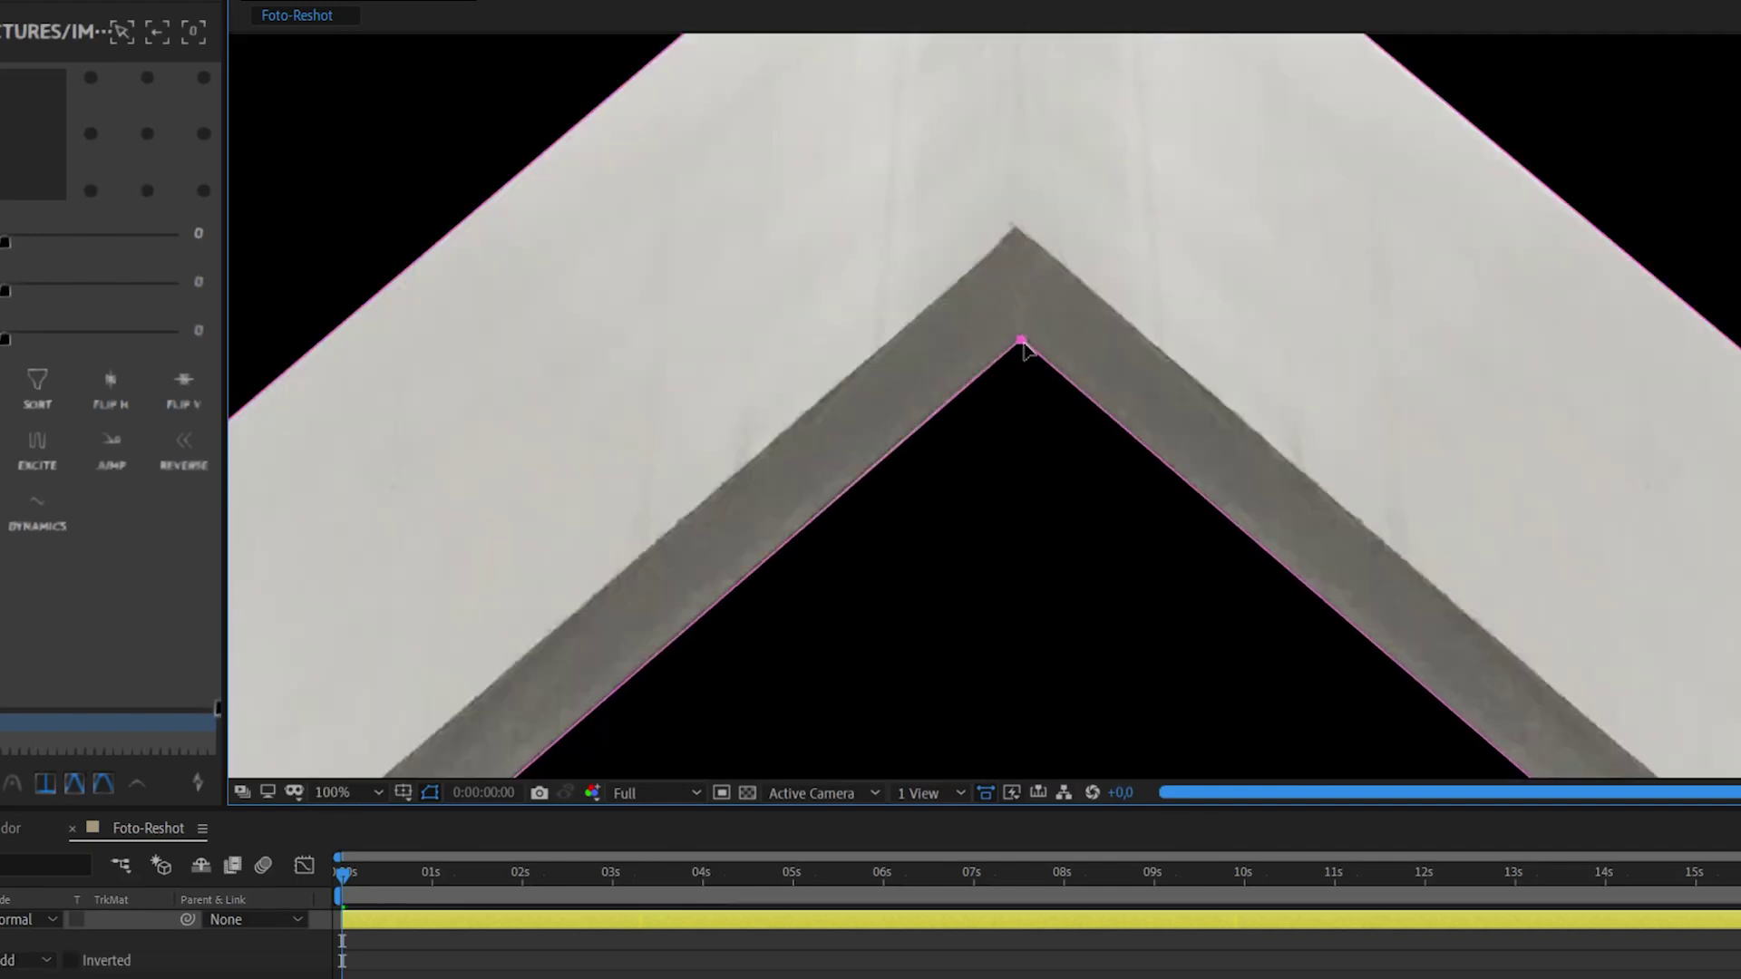
{"action": "scroll", "coordinate": [1097, 388], "scroll_direction": "down", "scroll_amount": 2}
{"action": "scroll", "coordinate": [1139, 390], "scroll_direction": "down", "scroll_amount": 2}
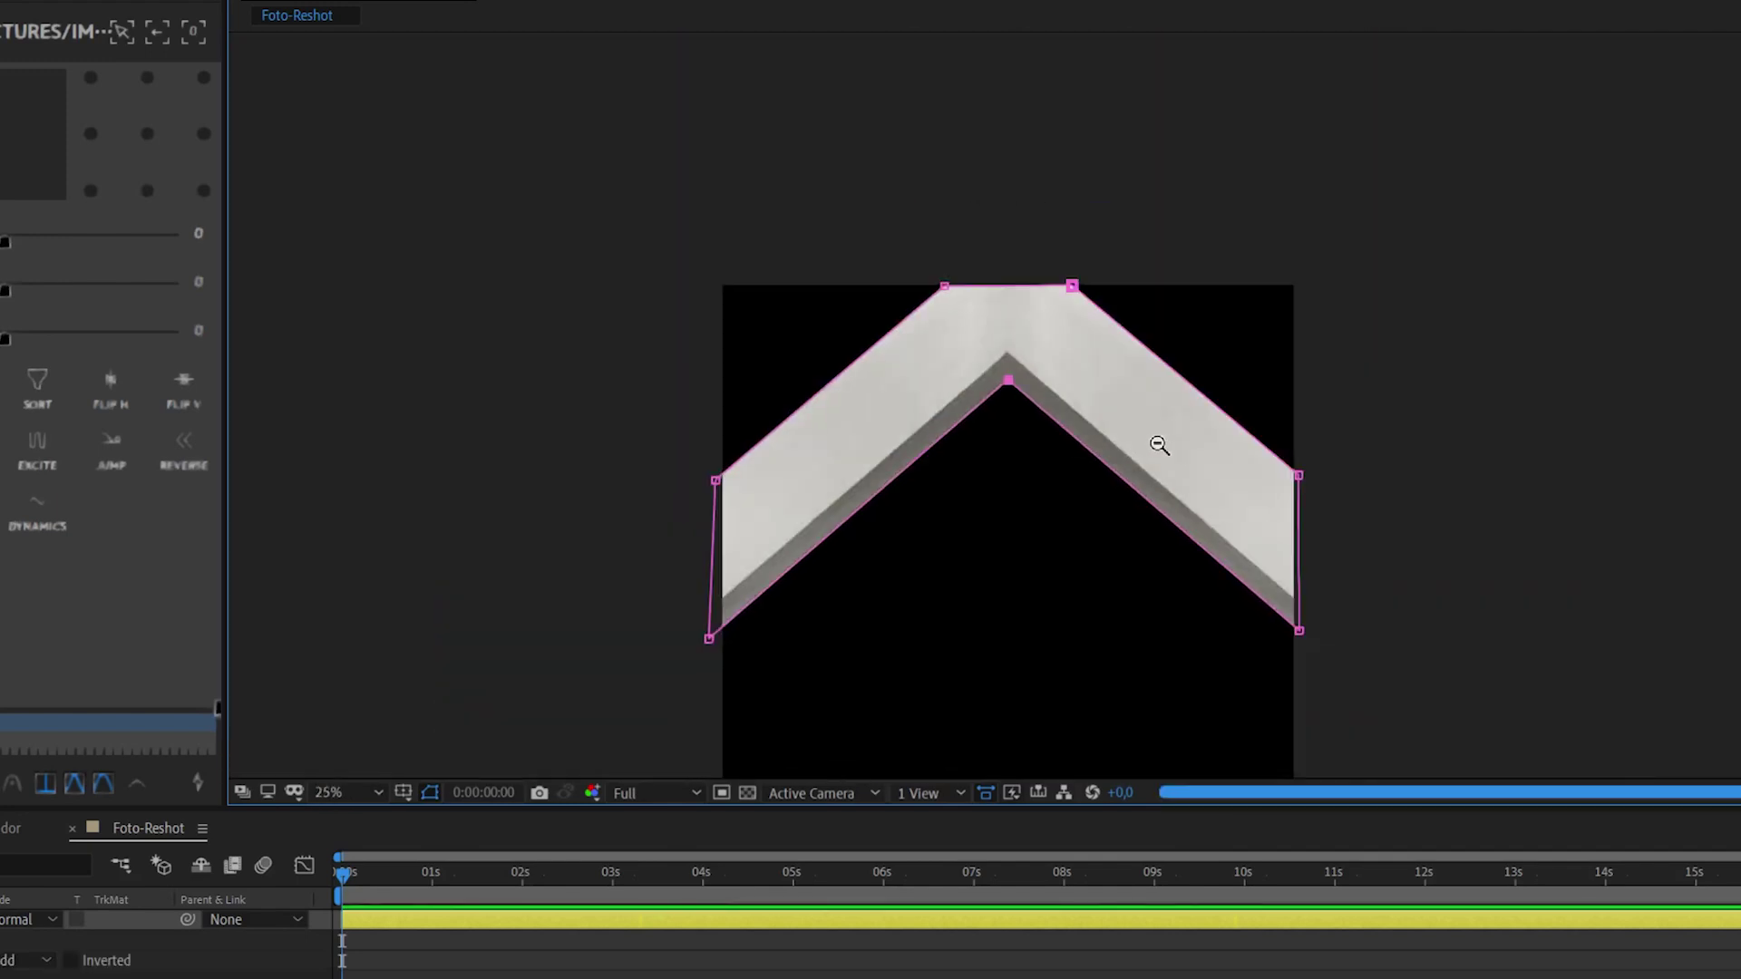
{"action": "left_click", "coordinate": [142, 686]}
{"action": "left_click", "coordinate": [109, 703]}
{"action": "left_click", "coordinate": [190, 678]}
{"action": "key", "text": "Return"}
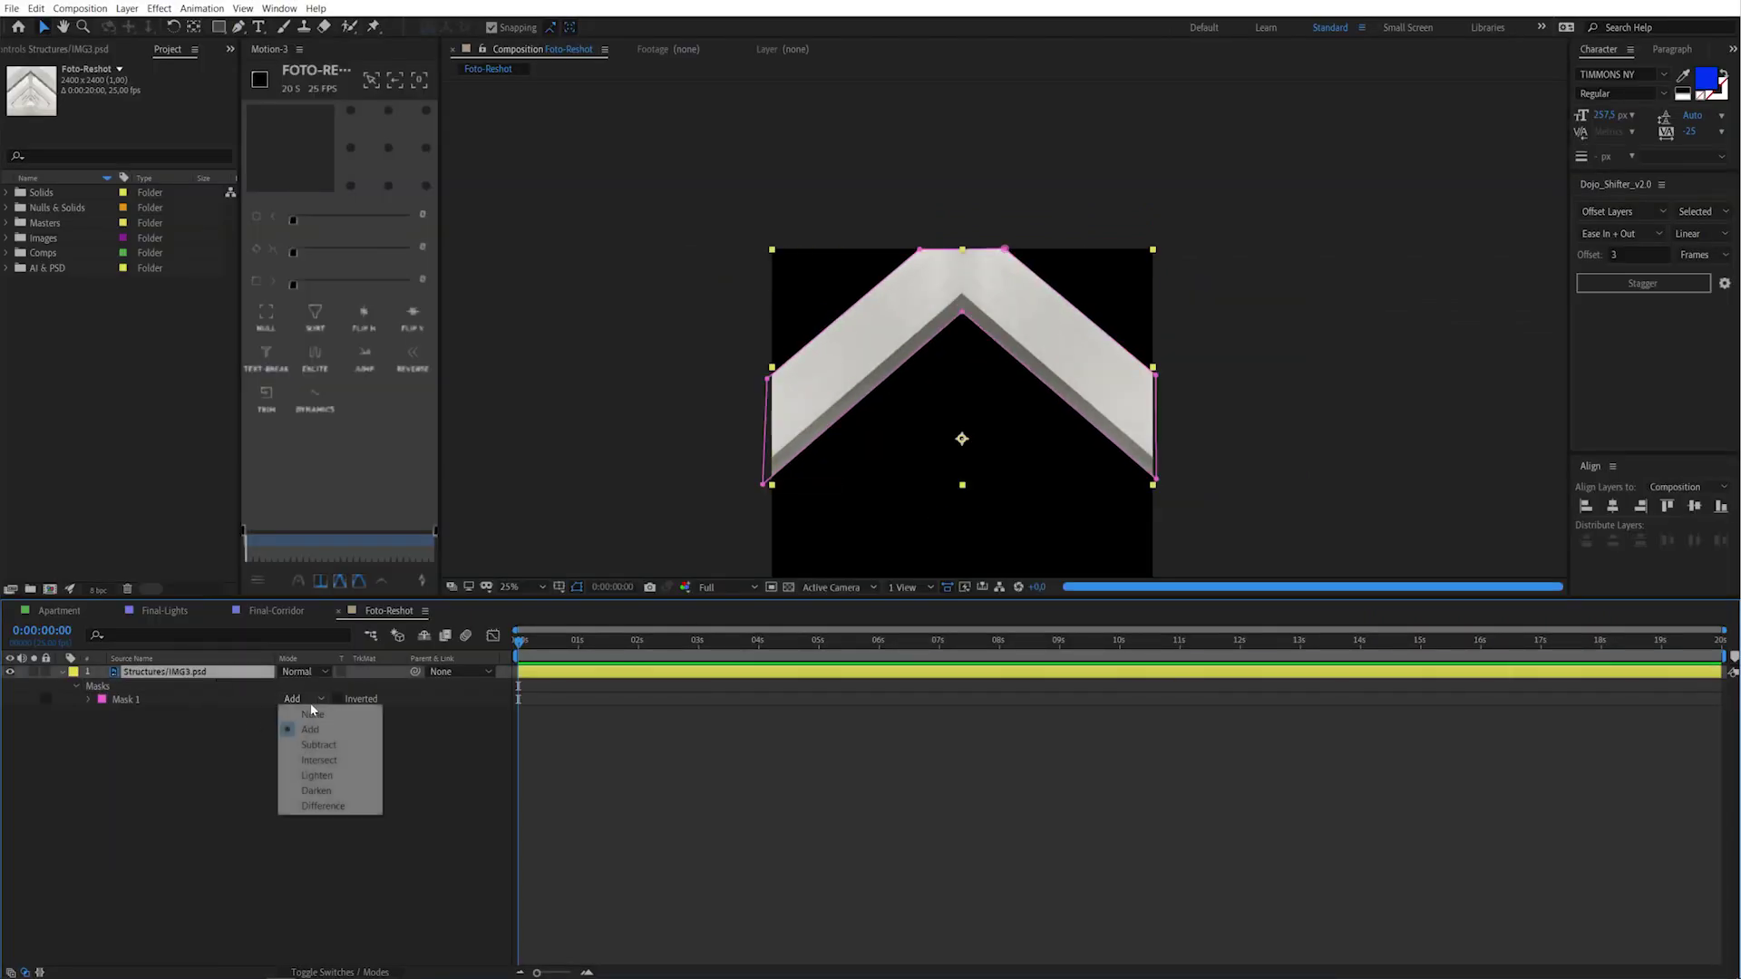
{"action": "left_click", "coordinate": [313, 716]}
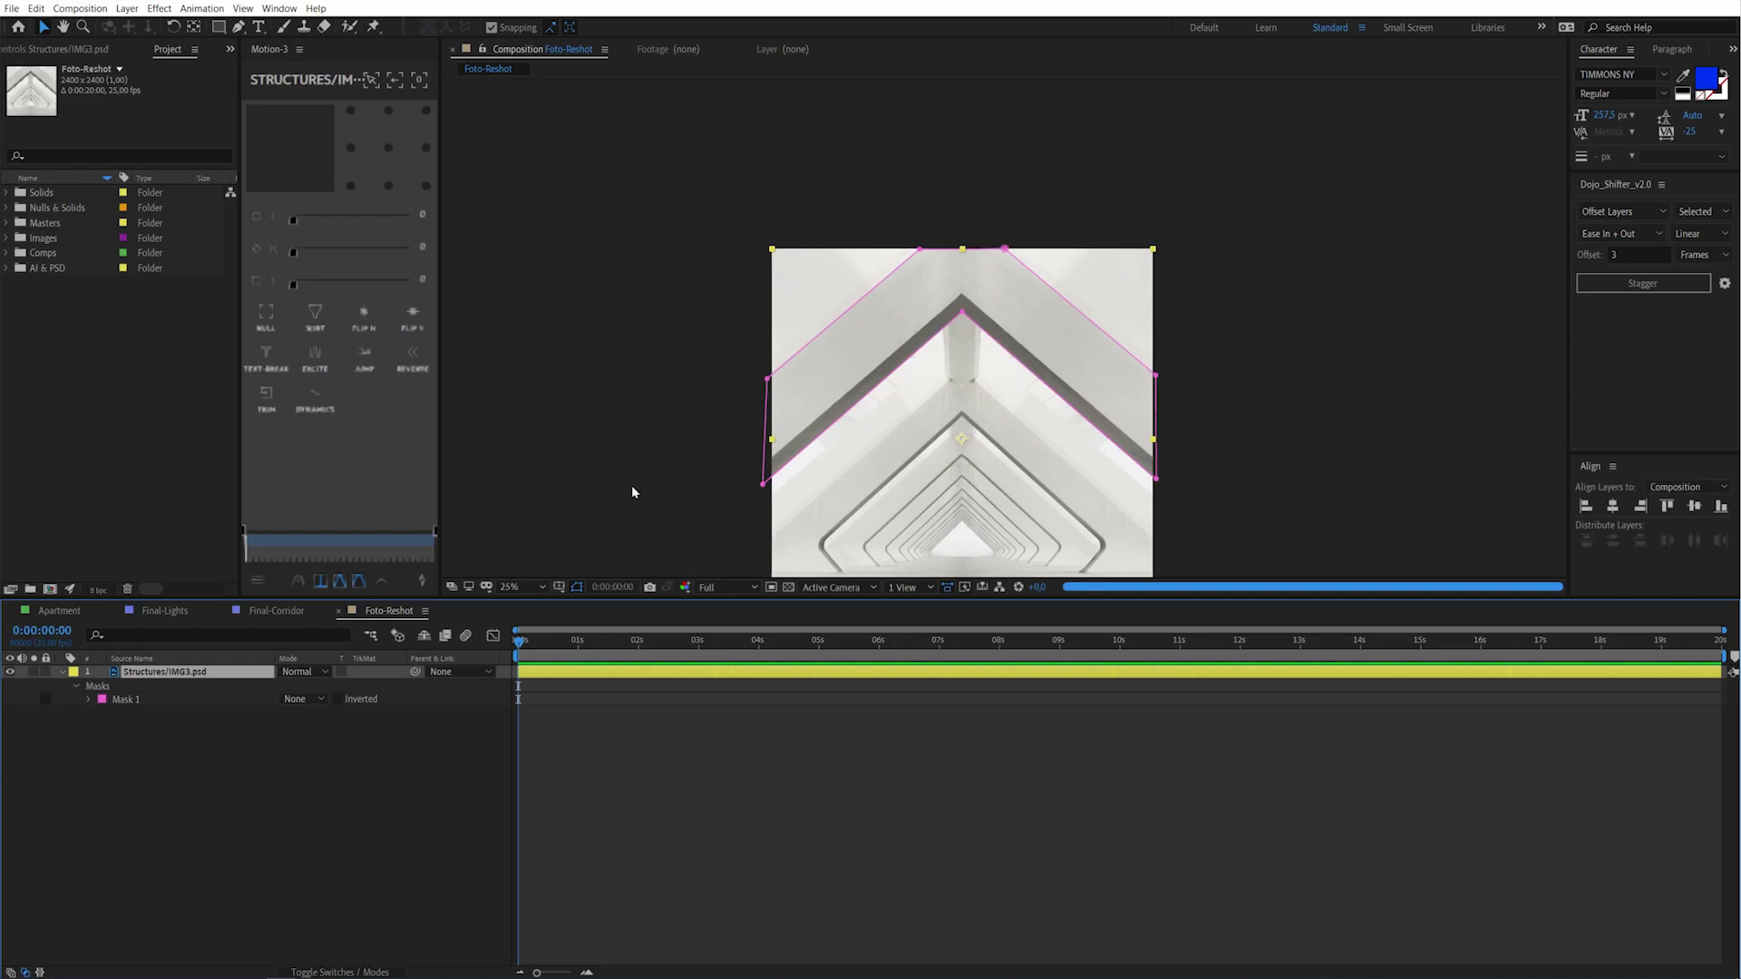
Duplicate the photo layer and reshape the copy's mask onto the next inner arch
{"action": "key", "text": "ctrl+d"}
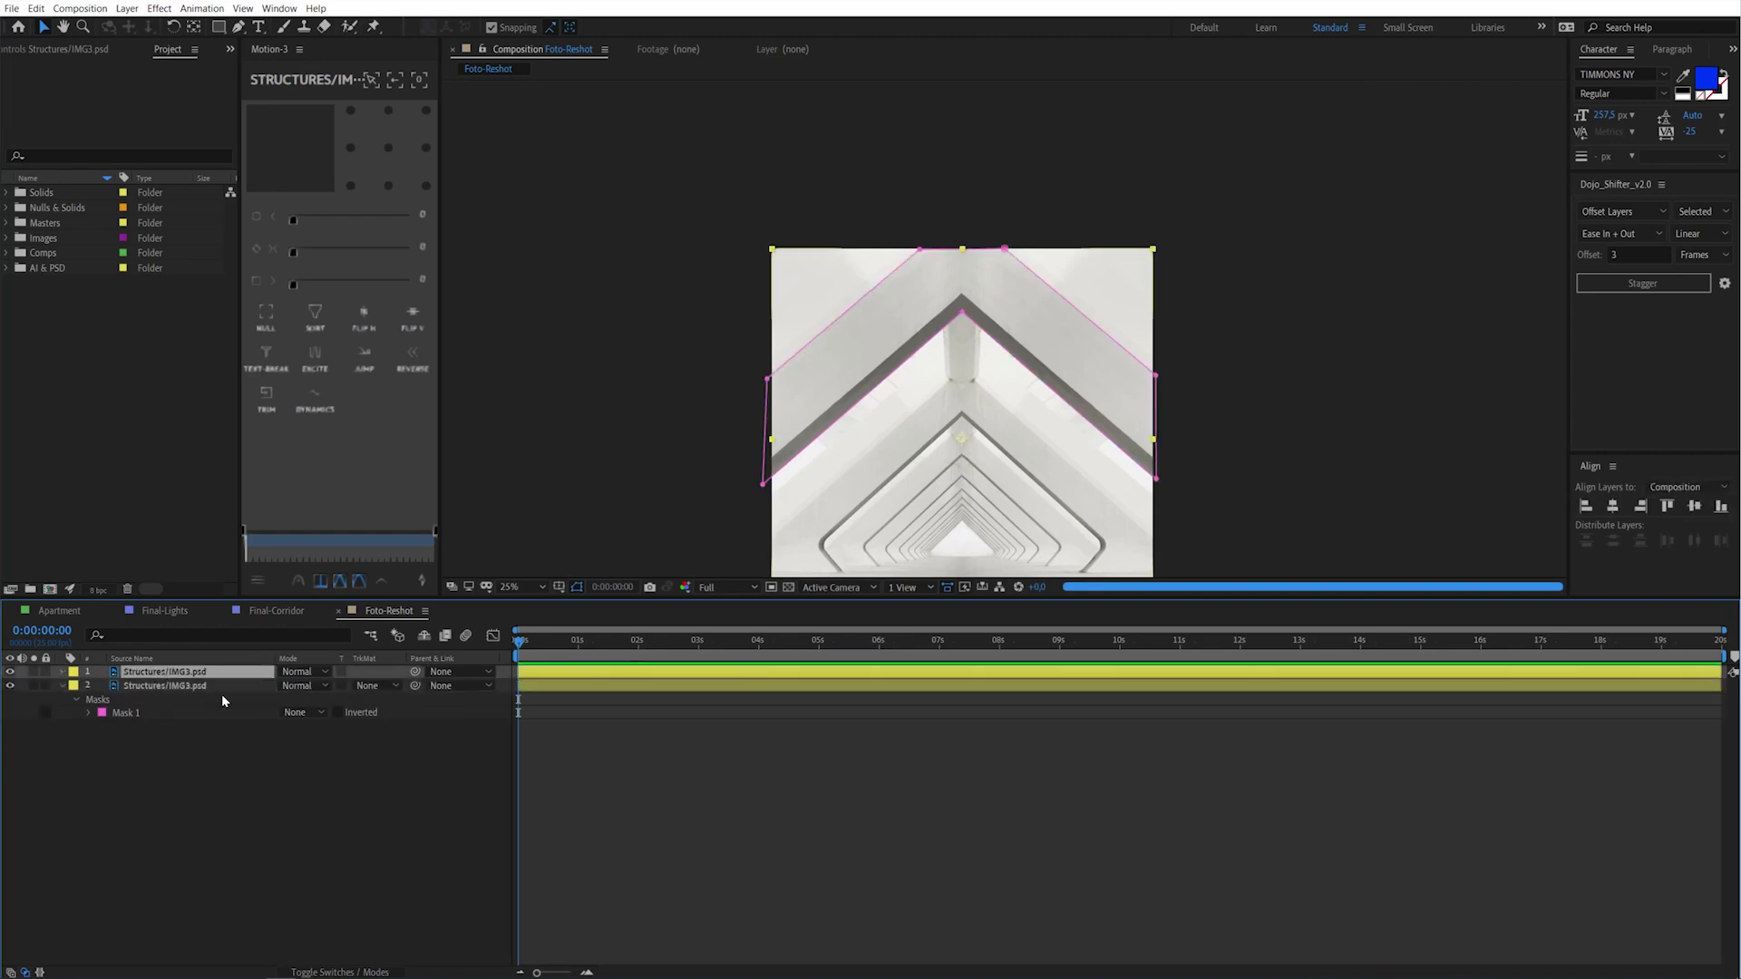
{"action": "key", "text": "m"}
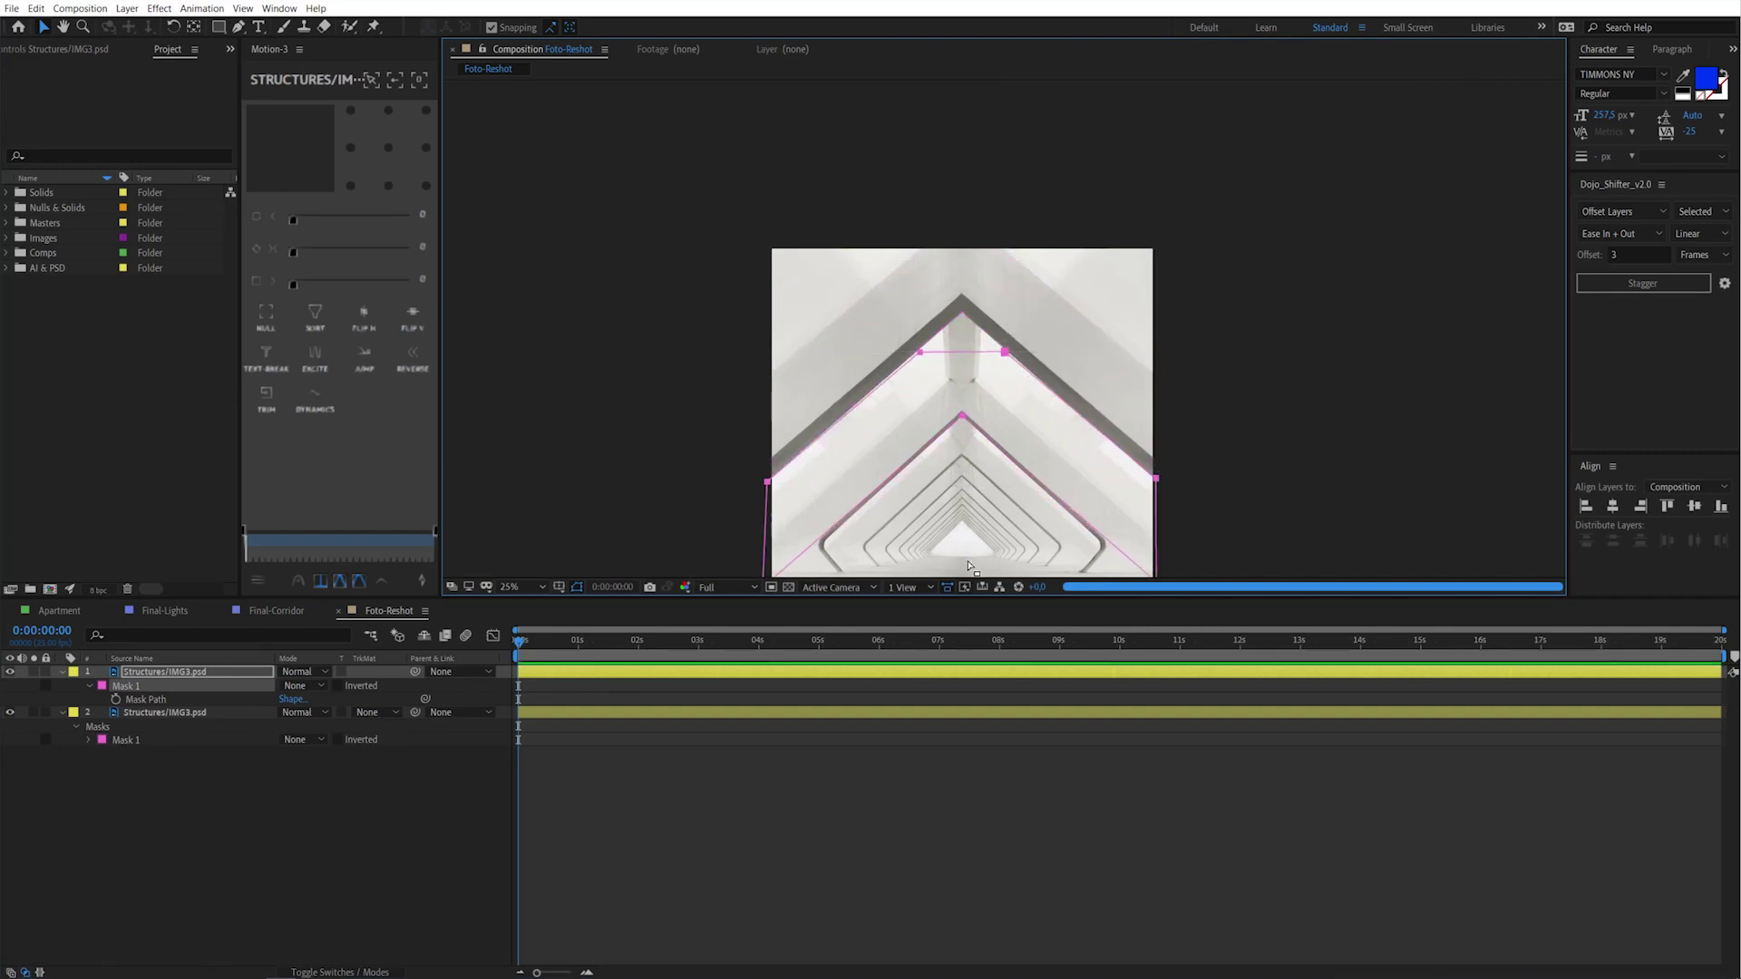
{"action": "key", "text": "z"}
{"action": "left_click", "coordinate": [980, 515]}
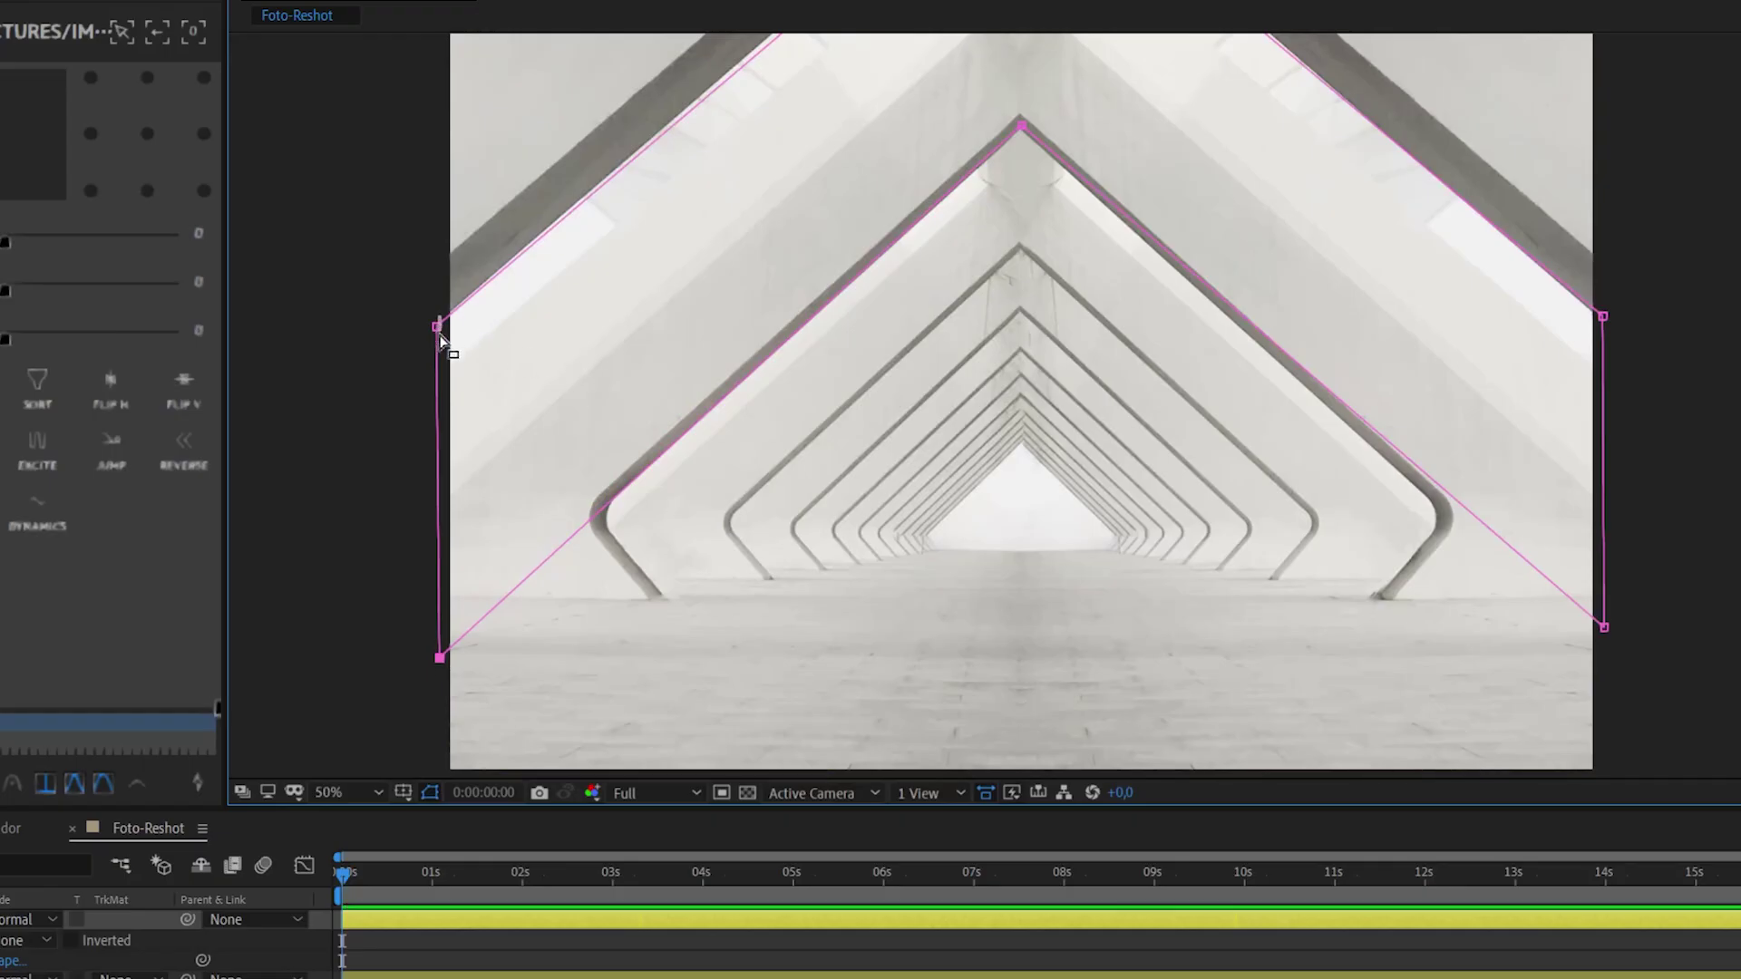
{"action": "left_click_drag", "start_coordinate": [437, 326], "coordinate": [433, 372]}
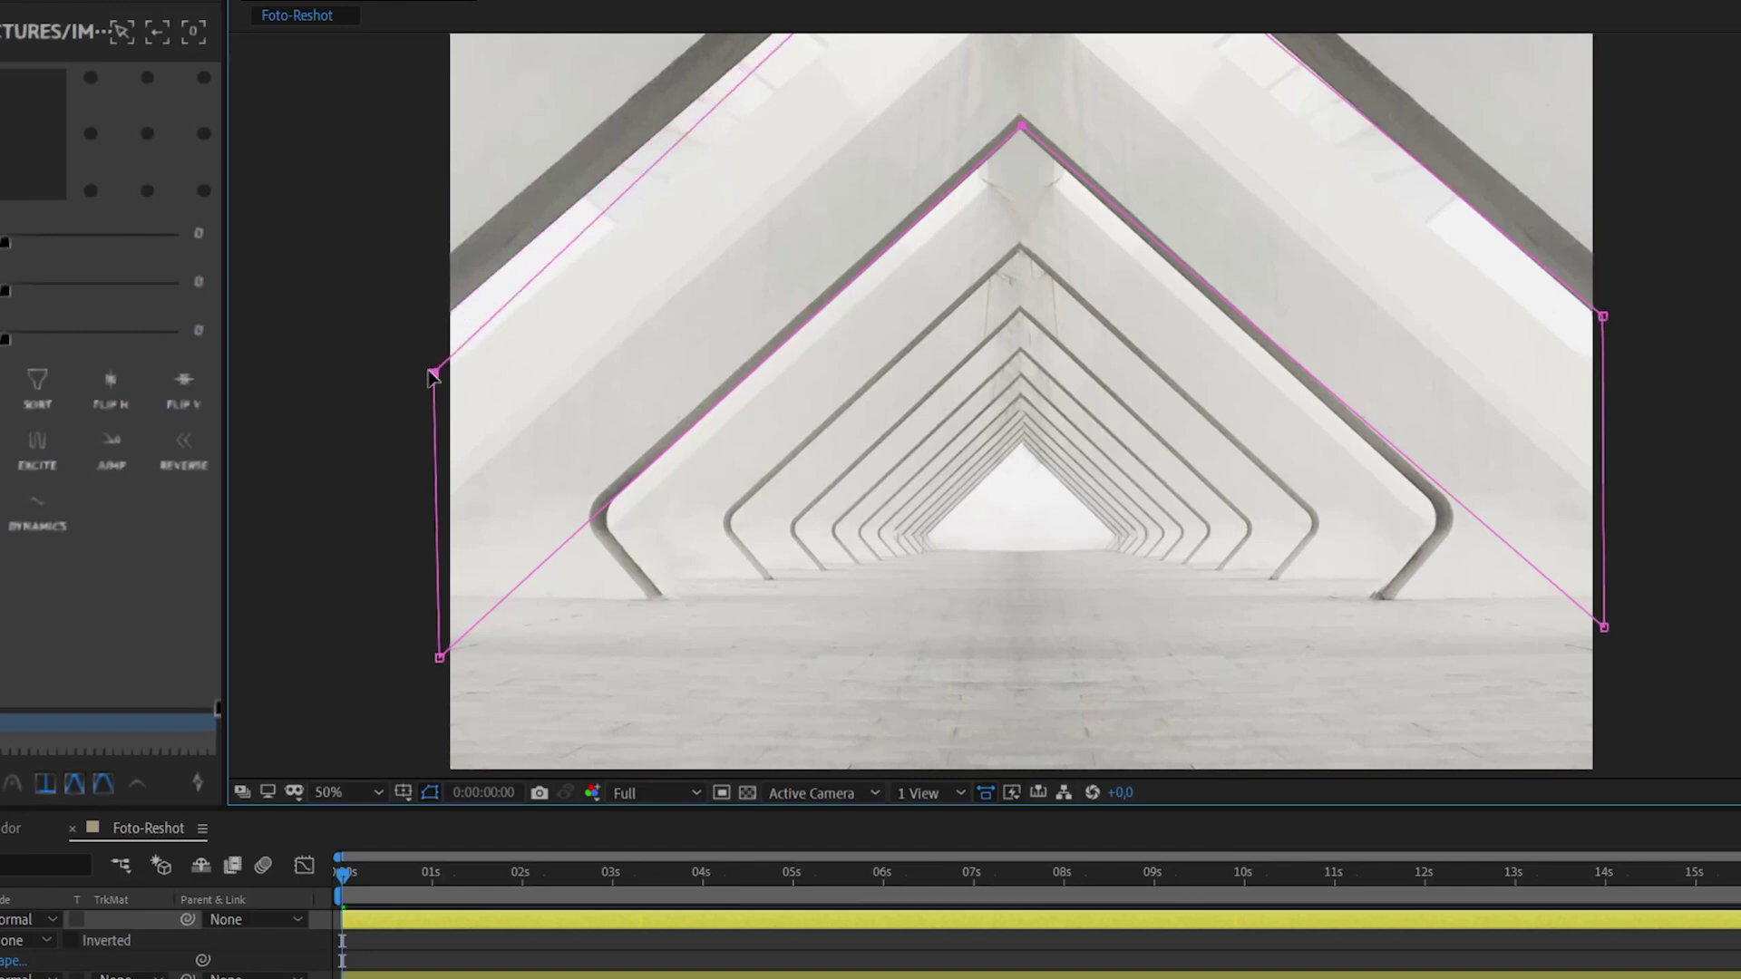
{"action": "scroll", "coordinate": [720, 467], "scroll_direction": "up", "scroll_amount": 3}
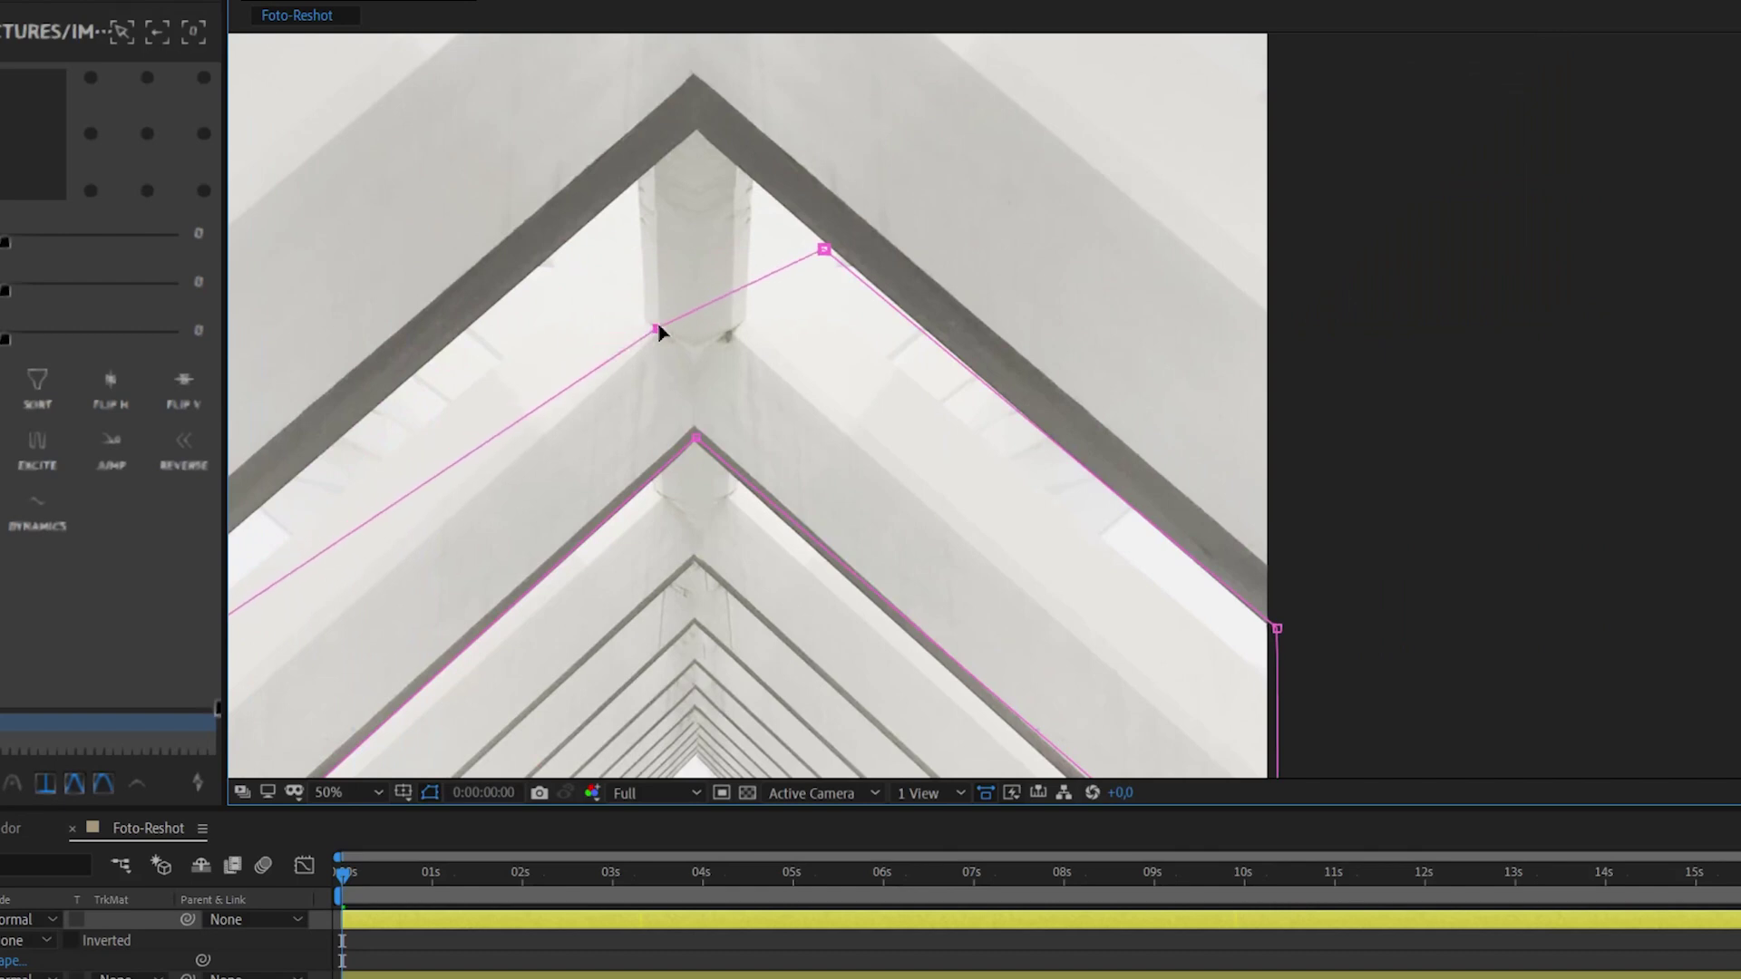
{"action": "scroll", "coordinate": [1004, 459], "scroll_direction": "down", "scroll_amount": 3}
{"action": "scroll", "coordinate": [782, 622], "scroll_direction": "up", "scroll_amount": 4}
{"action": "scroll", "coordinate": [1062, 144], "scroll_direction": "down", "scroll_amount": 3}
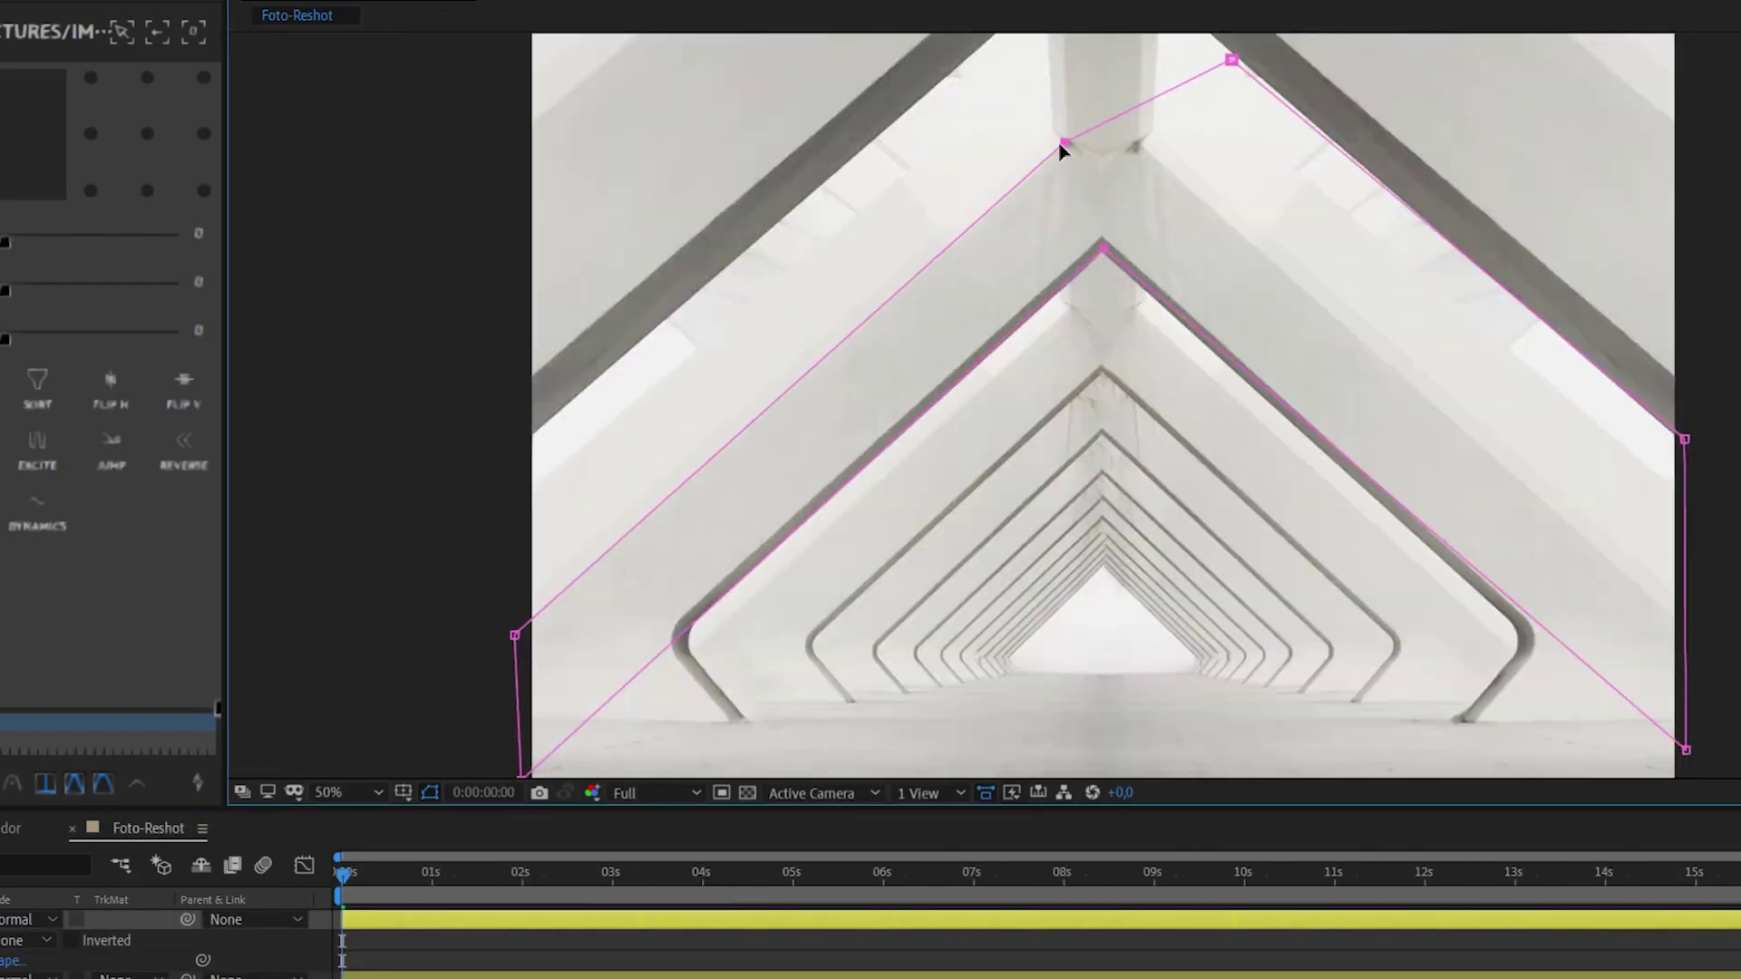
{"action": "scroll", "coordinate": [957, 562], "scroll_direction": "up", "scroll_amount": 3}
{"action": "scroll", "coordinate": [991, 595], "scroll_direction": "down", "scroll_amount": 2}
{"action": "scroll", "coordinate": [602, 400], "scroll_direction": "down", "scroll_amount": 2}
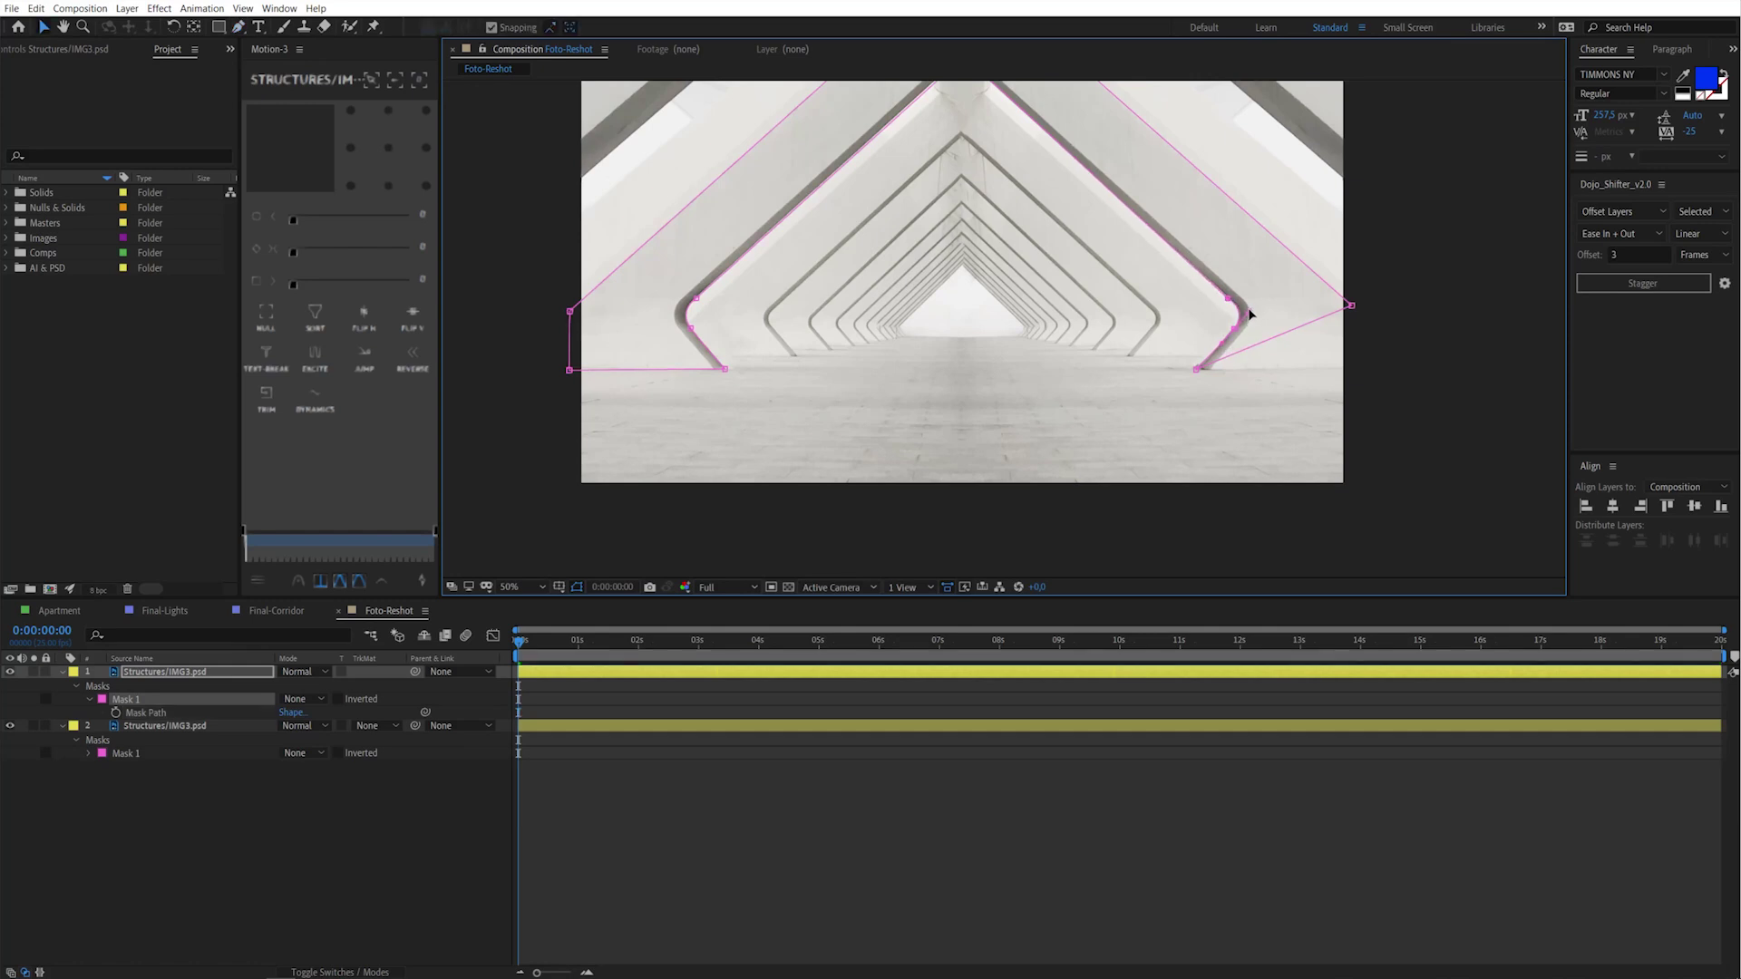
{"action": "left_click_drag", "start_coordinate": [1226, 299], "coordinate": [1227, 298]}
{"action": "left_click_drag", "start_coordinate": [1197, 373], "coordinate": [1197, 370]}
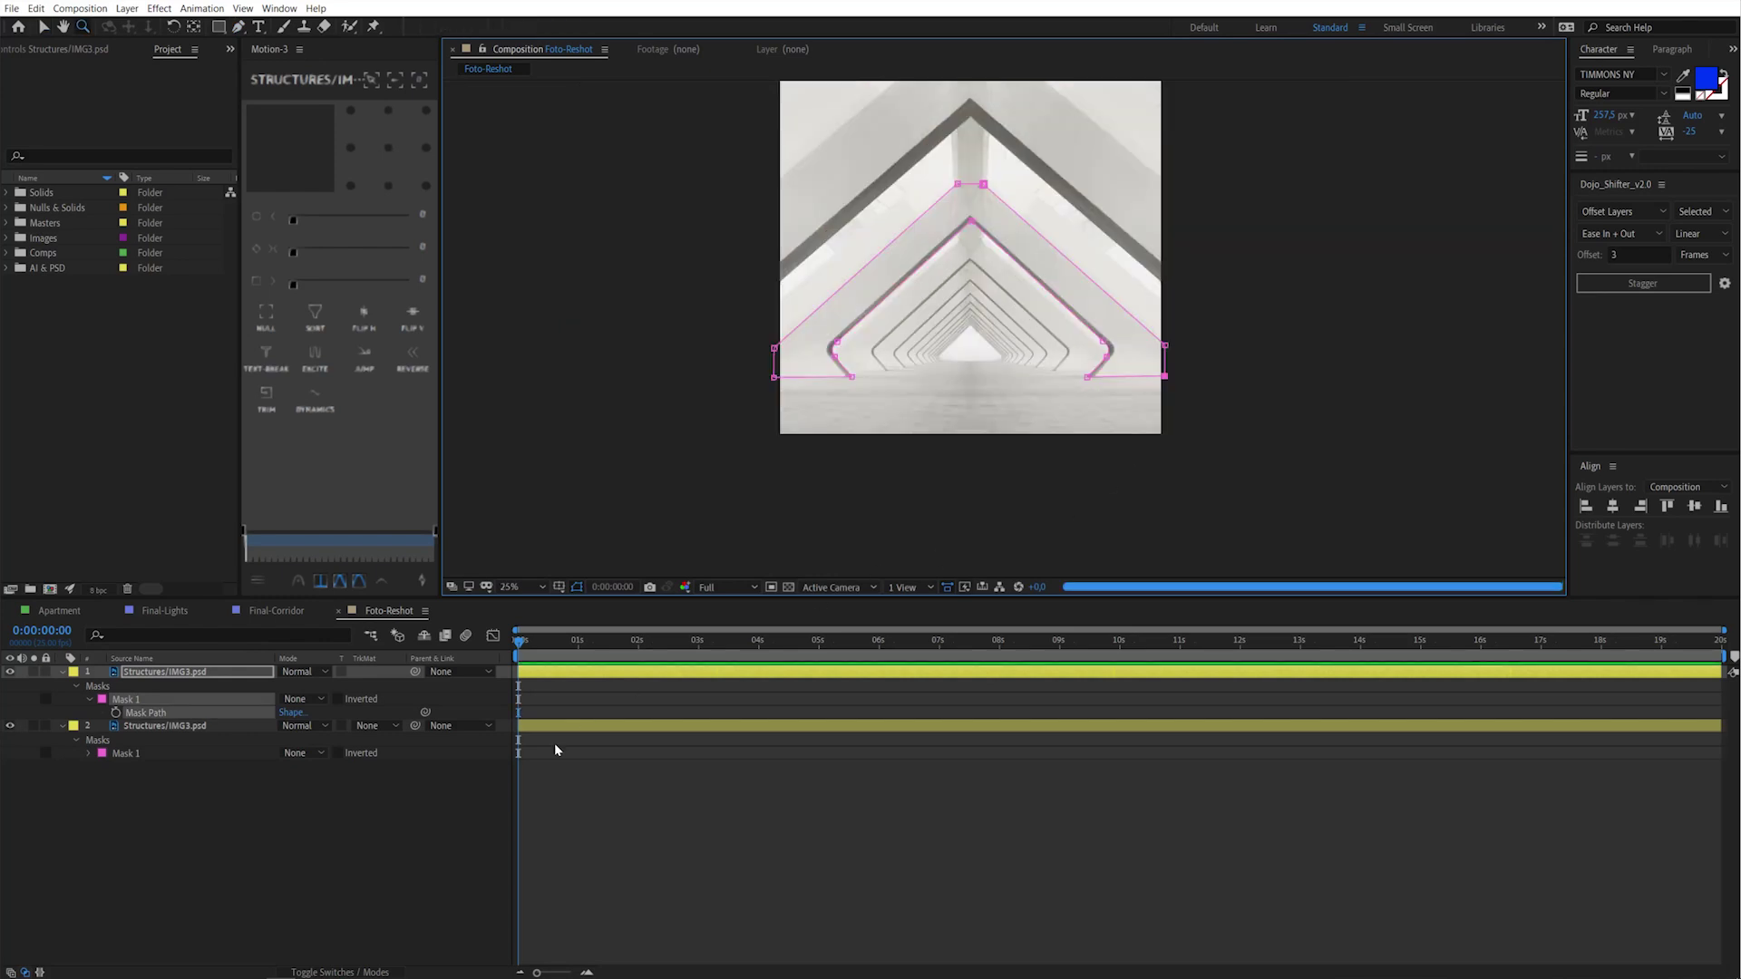
Collapse both layers' mask properties and select the top photo layer
{"action": "key", "text": "v"}
{"action": "left_click", "coordinate": [556, 750]}
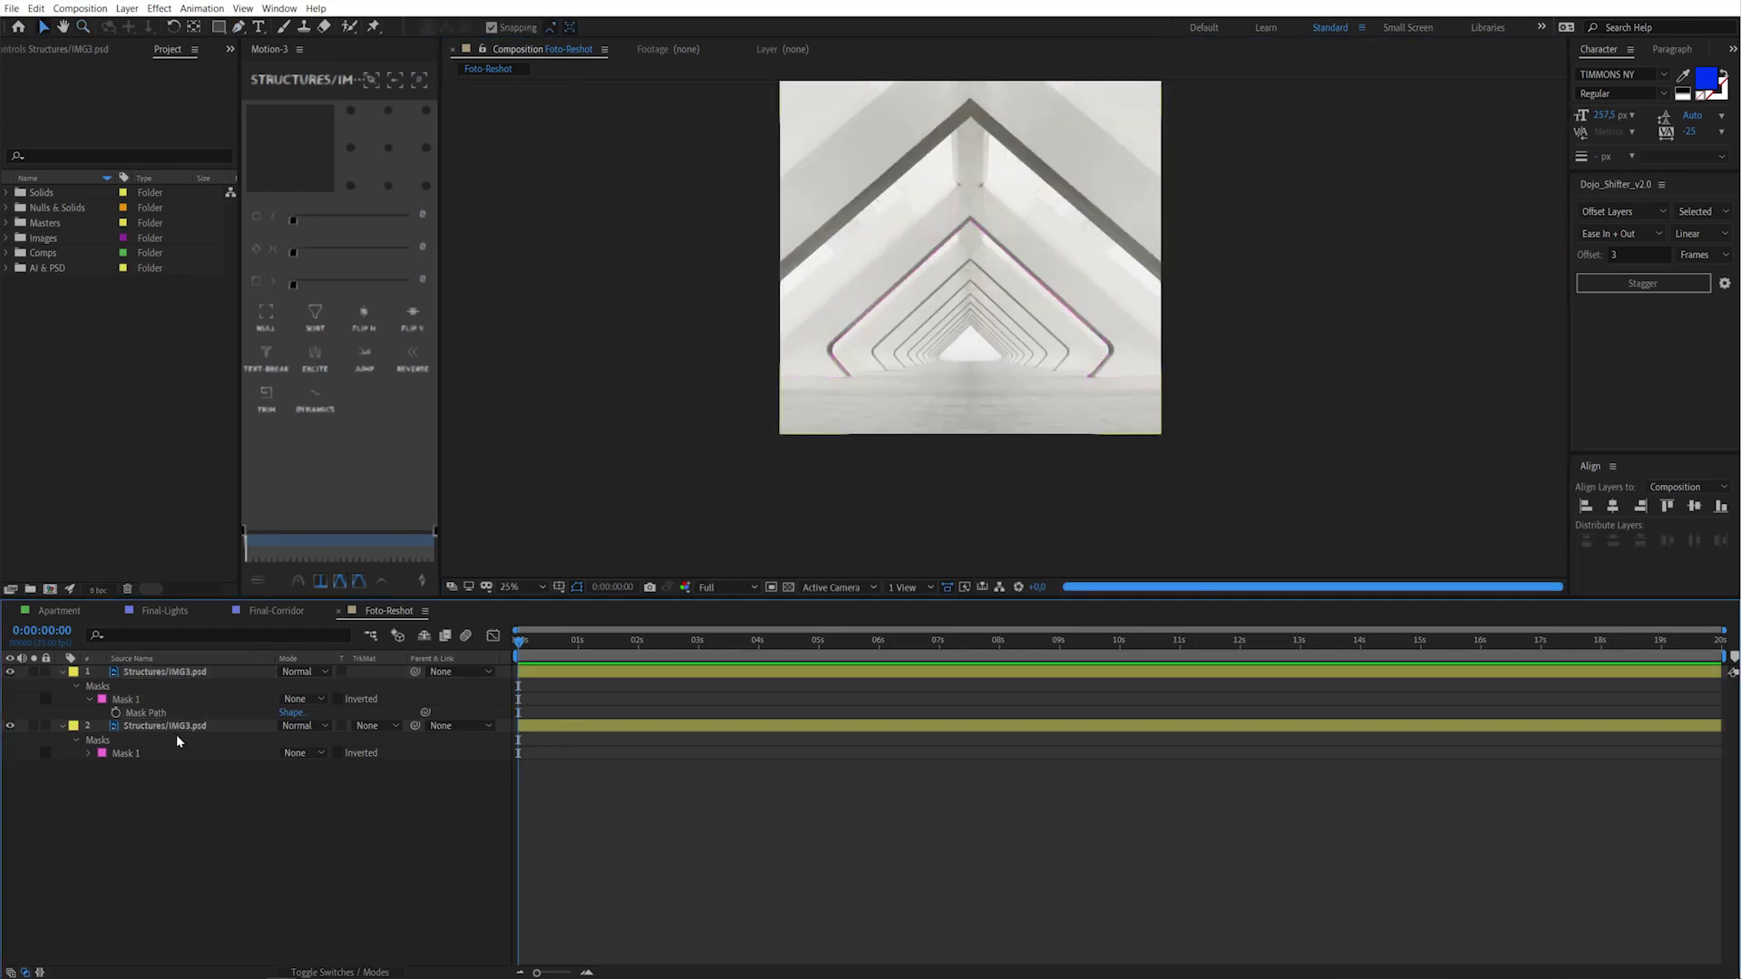
{"action": "key", "text": "ctrl+a"}
{"action": "key", "text": "u"}
{"action": "left_click", "coordinate": [166, 765]}
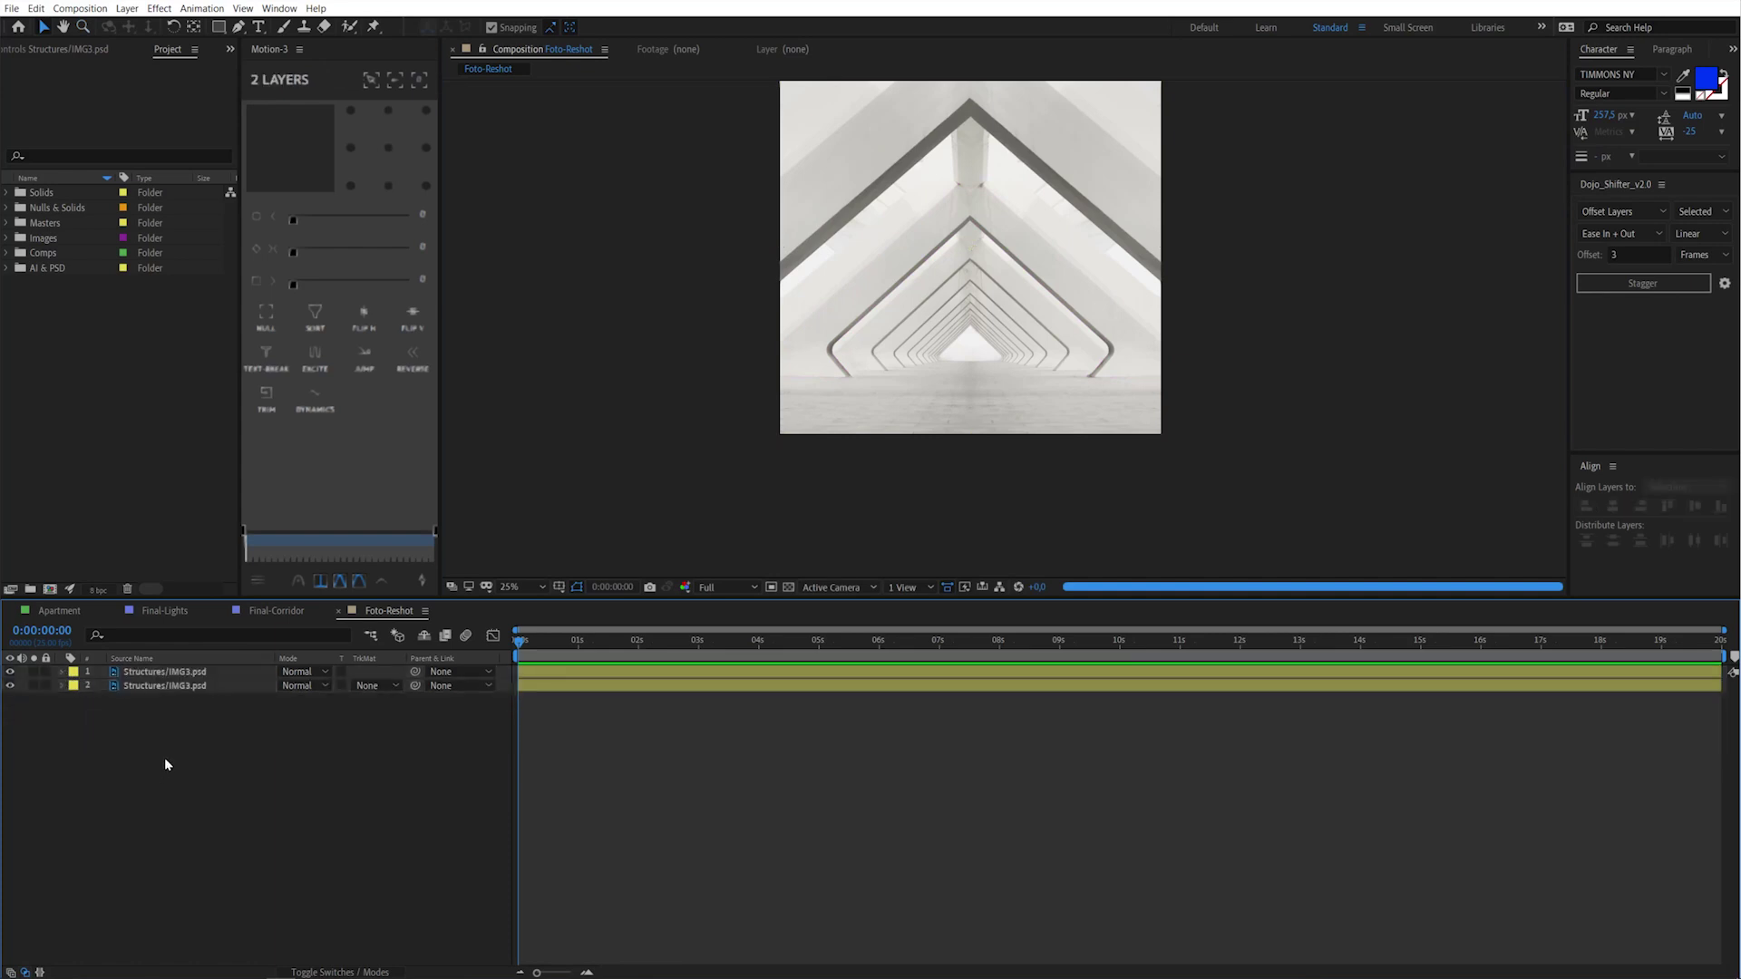
{"action": "left_click", "coordinate": [190, 686]}
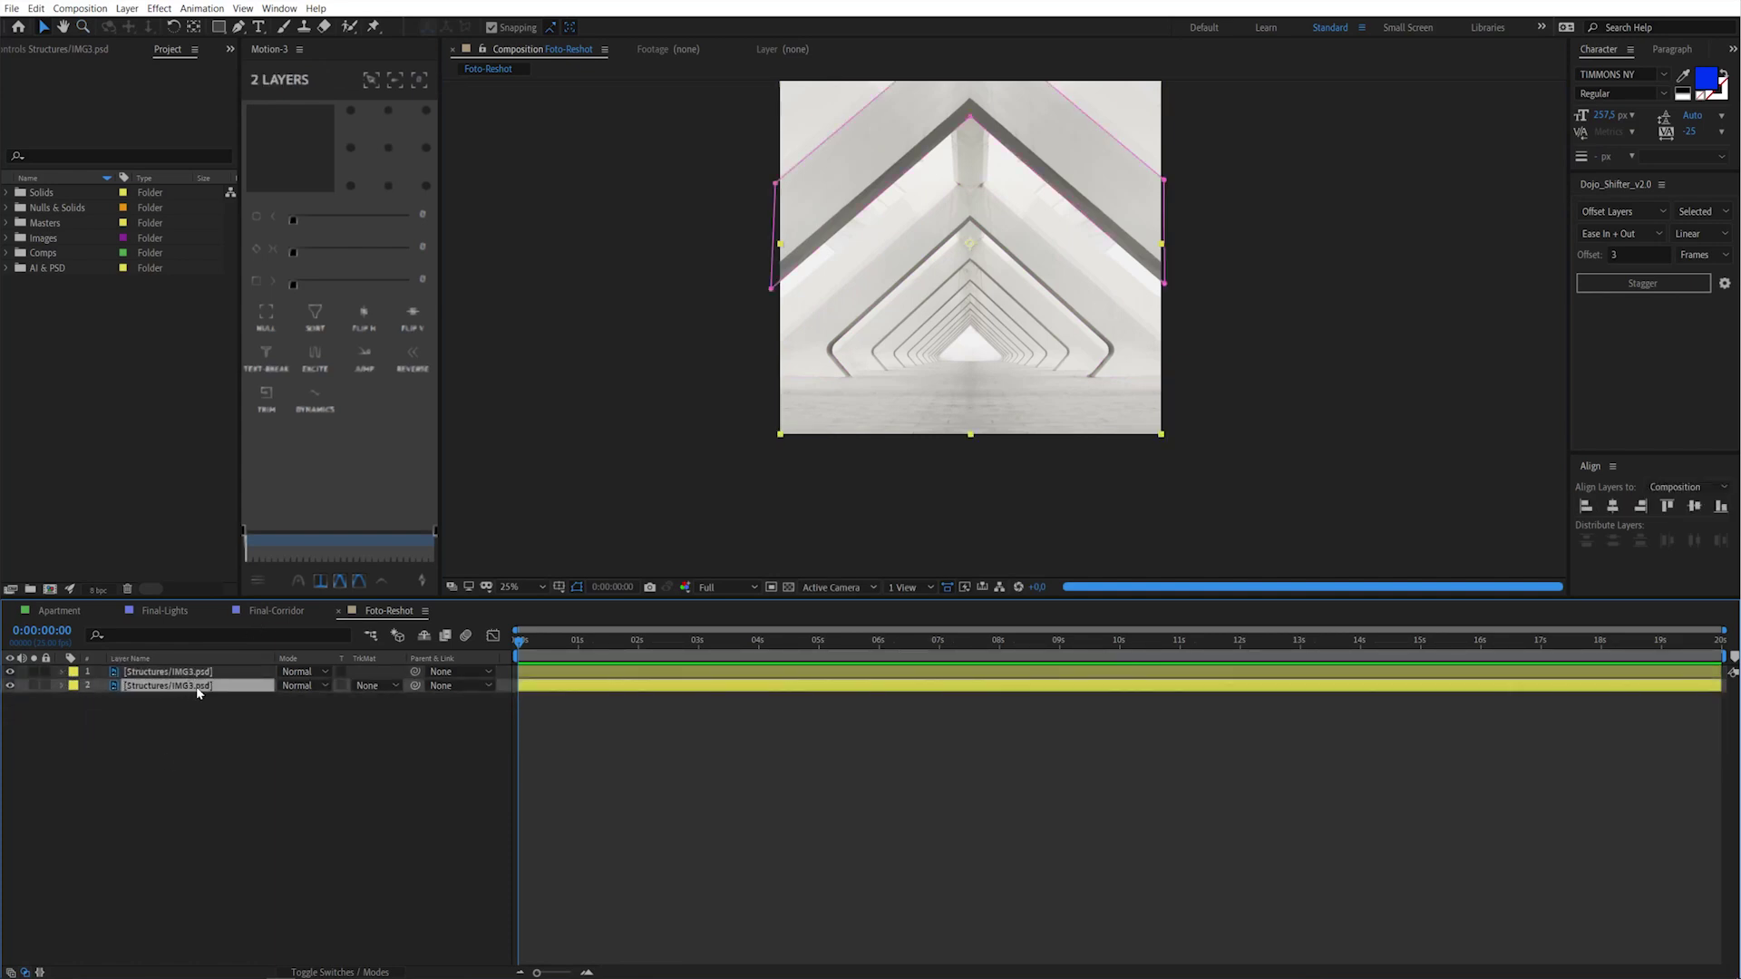
{"action": "left_click", "coordinate": [173, 678]}
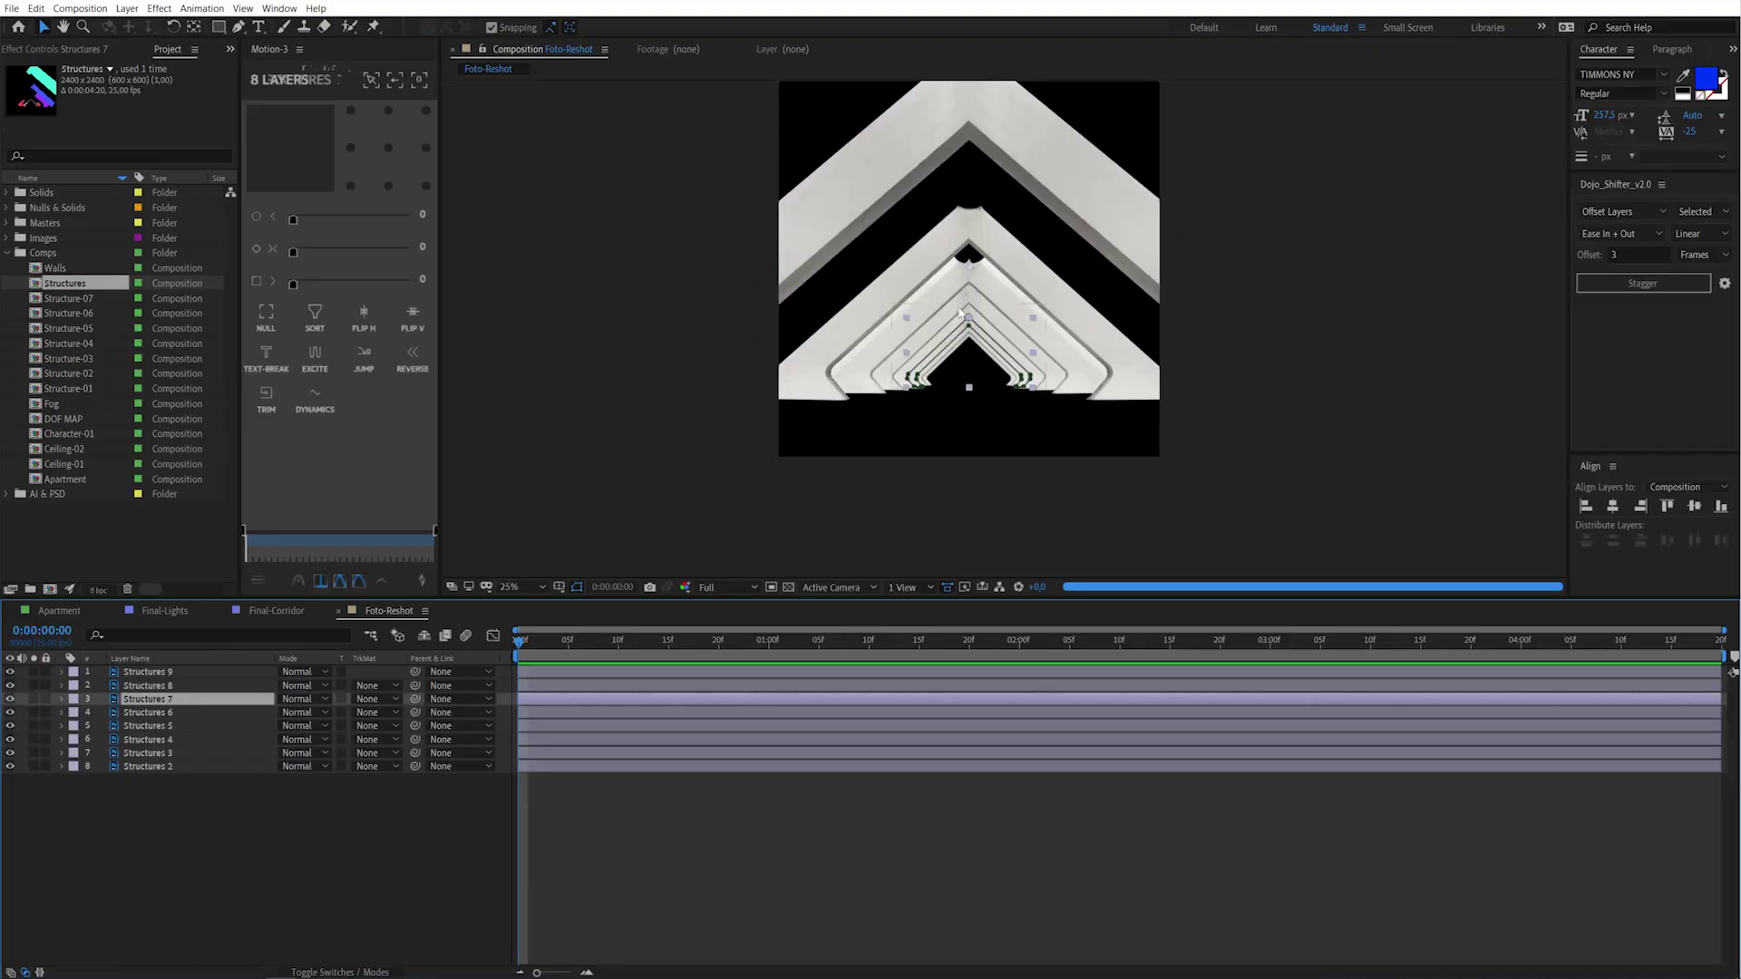
Select Structures 6, zoom in on the arches and reveal its Mask Feather property
{"action": "left_click", "coordinate": [962, 312]}
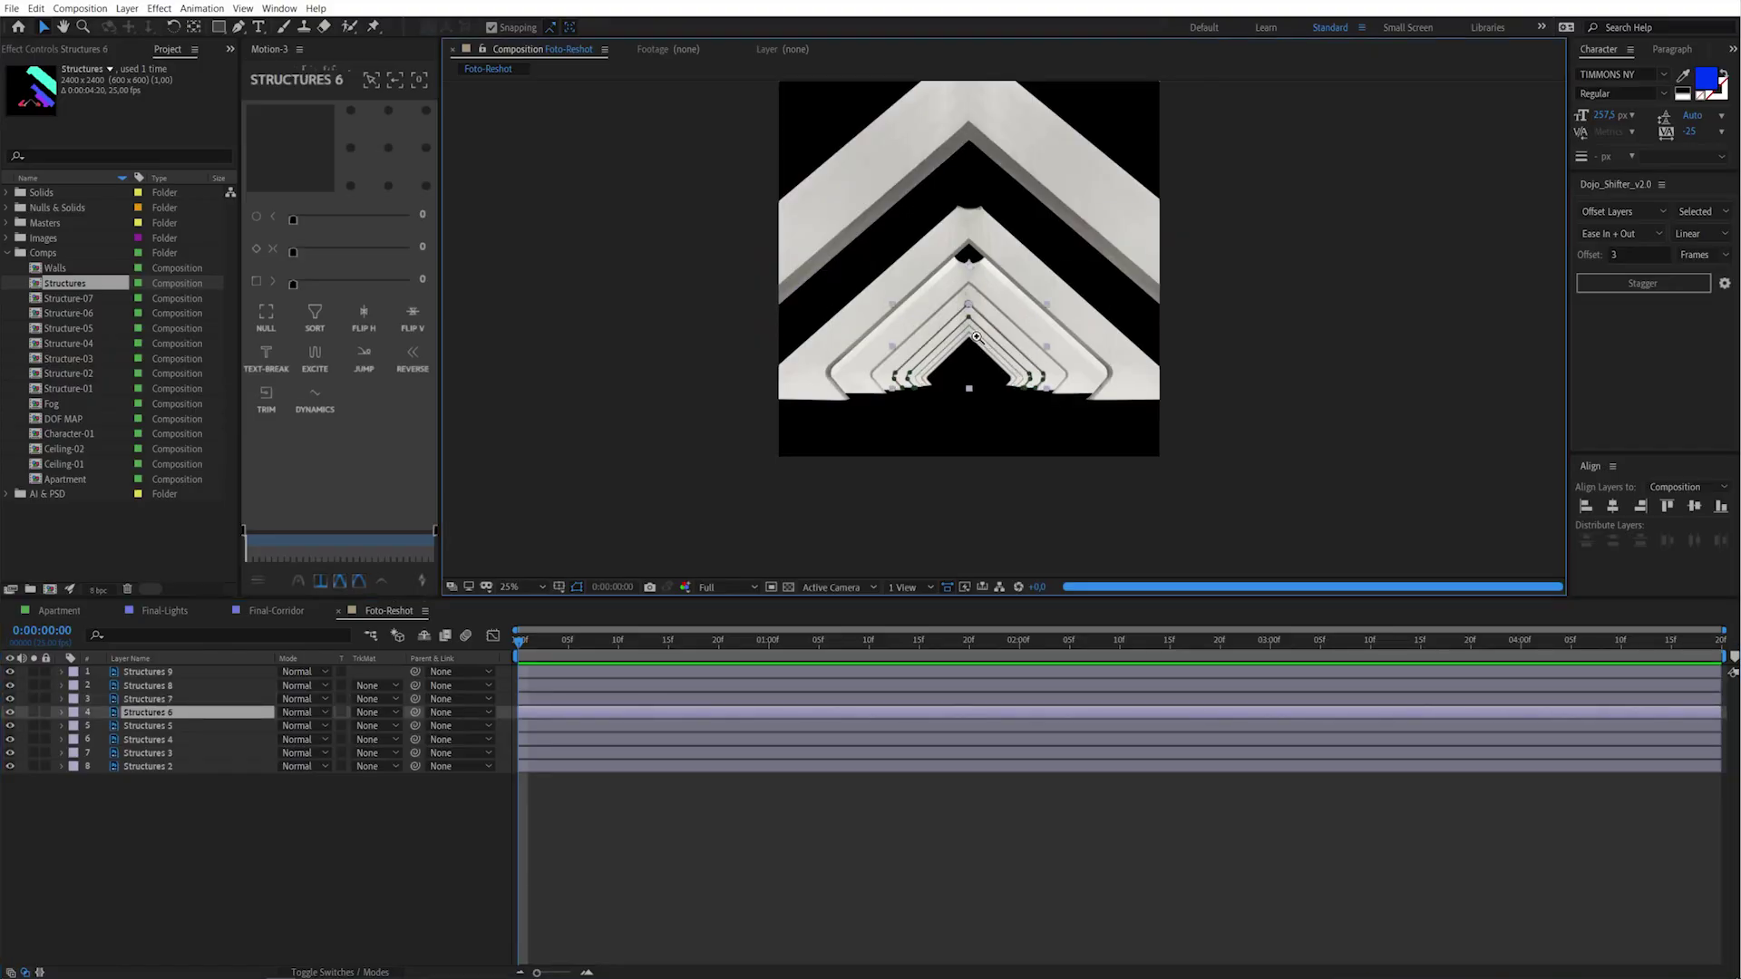
{"action": "left_click", "coordinate": [976, 338]}
{"action": "key", "text": "m"}
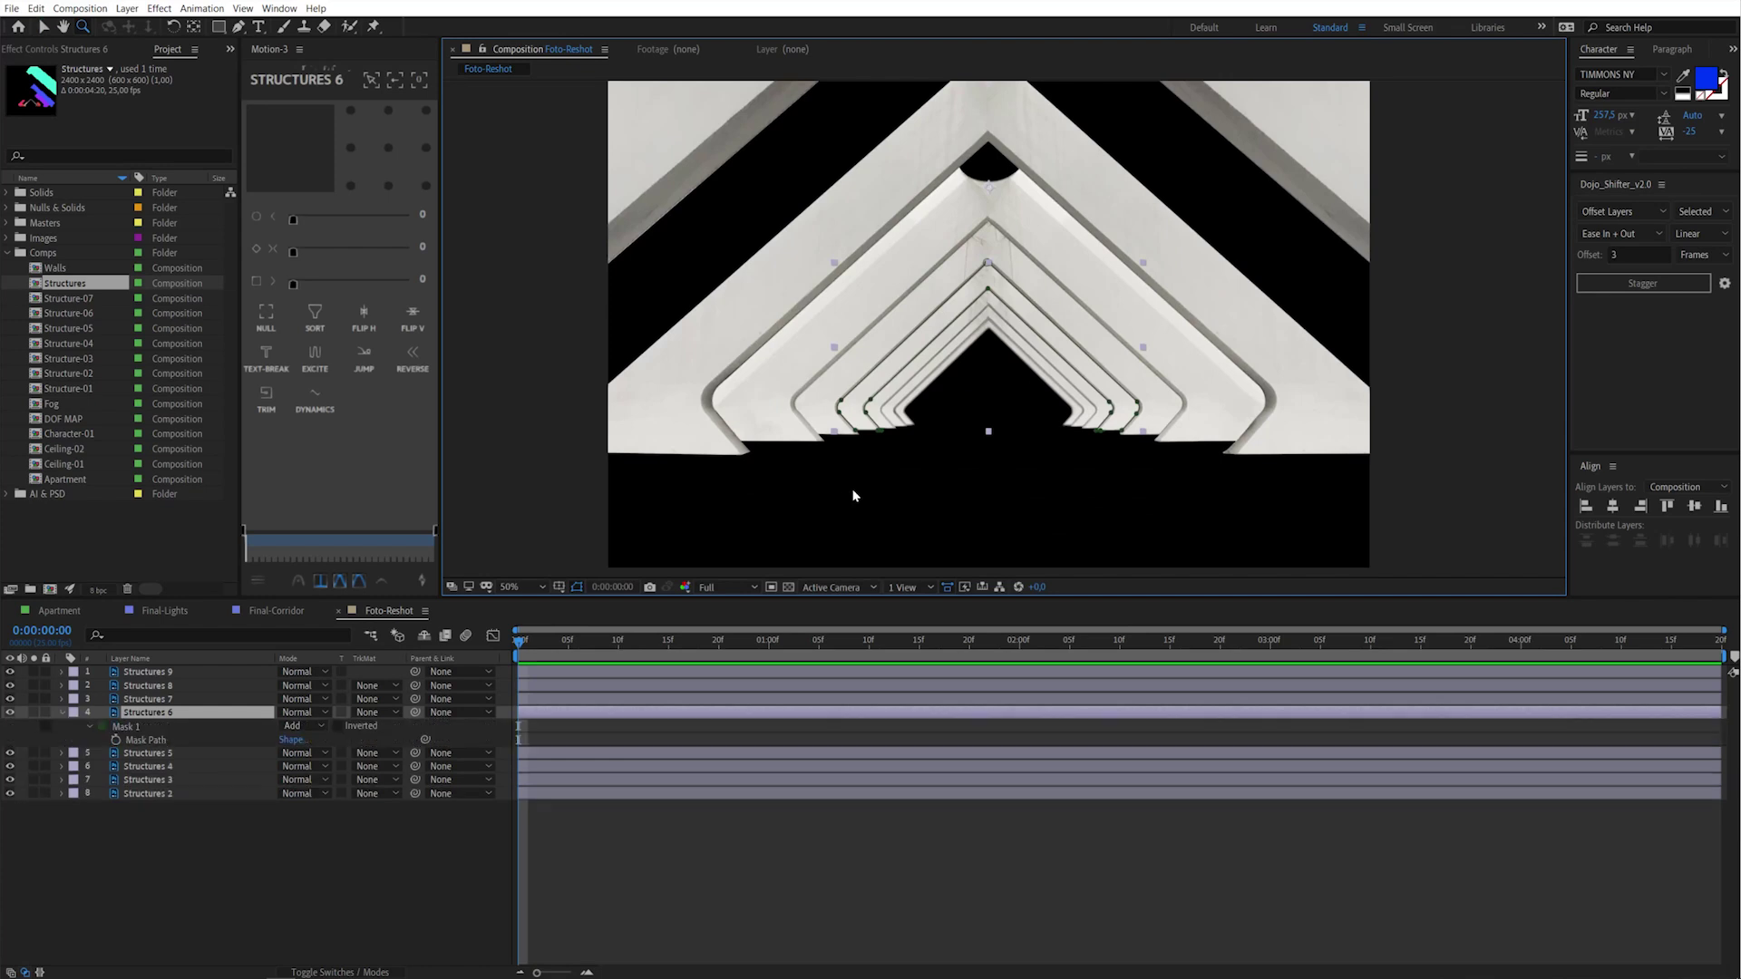
{"action": "key", "text": "f"}
{"action": "left_click", "coordinate": [303, 829]}
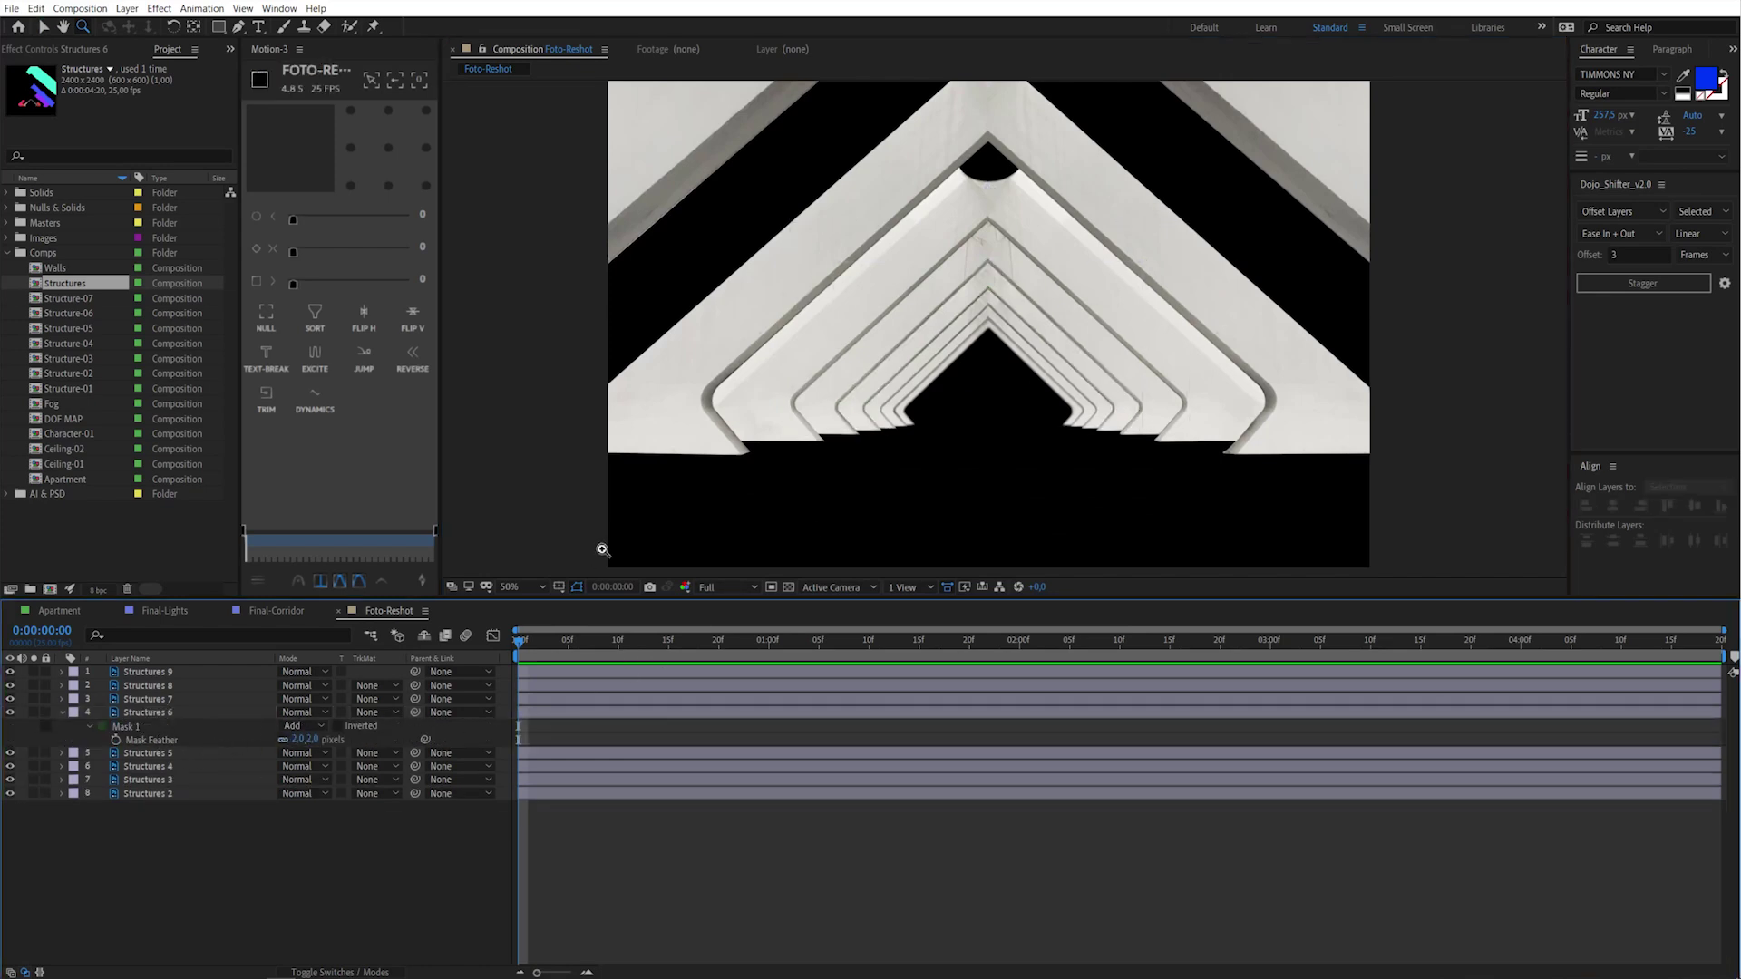
{"action": "left_click", "coordinate": [155, 712]}
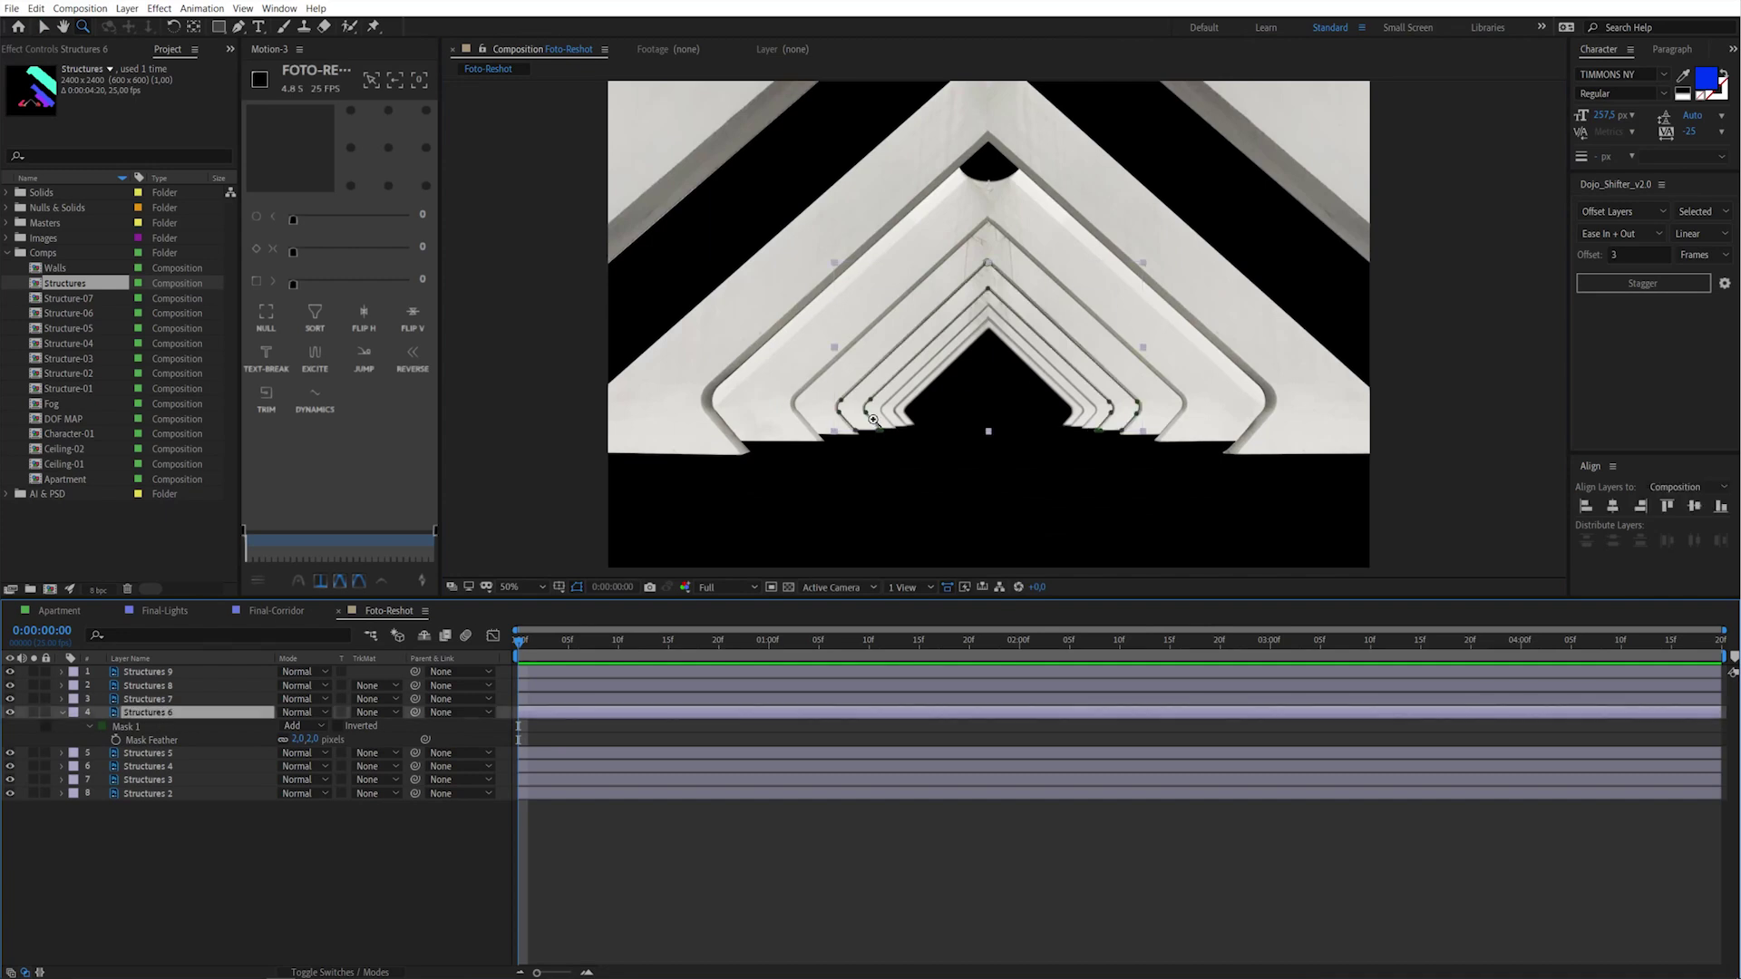
{"action": "left_click", "coordinate": [918, 398]}
{"action": "left_click", "coordinate": [936, 362]}
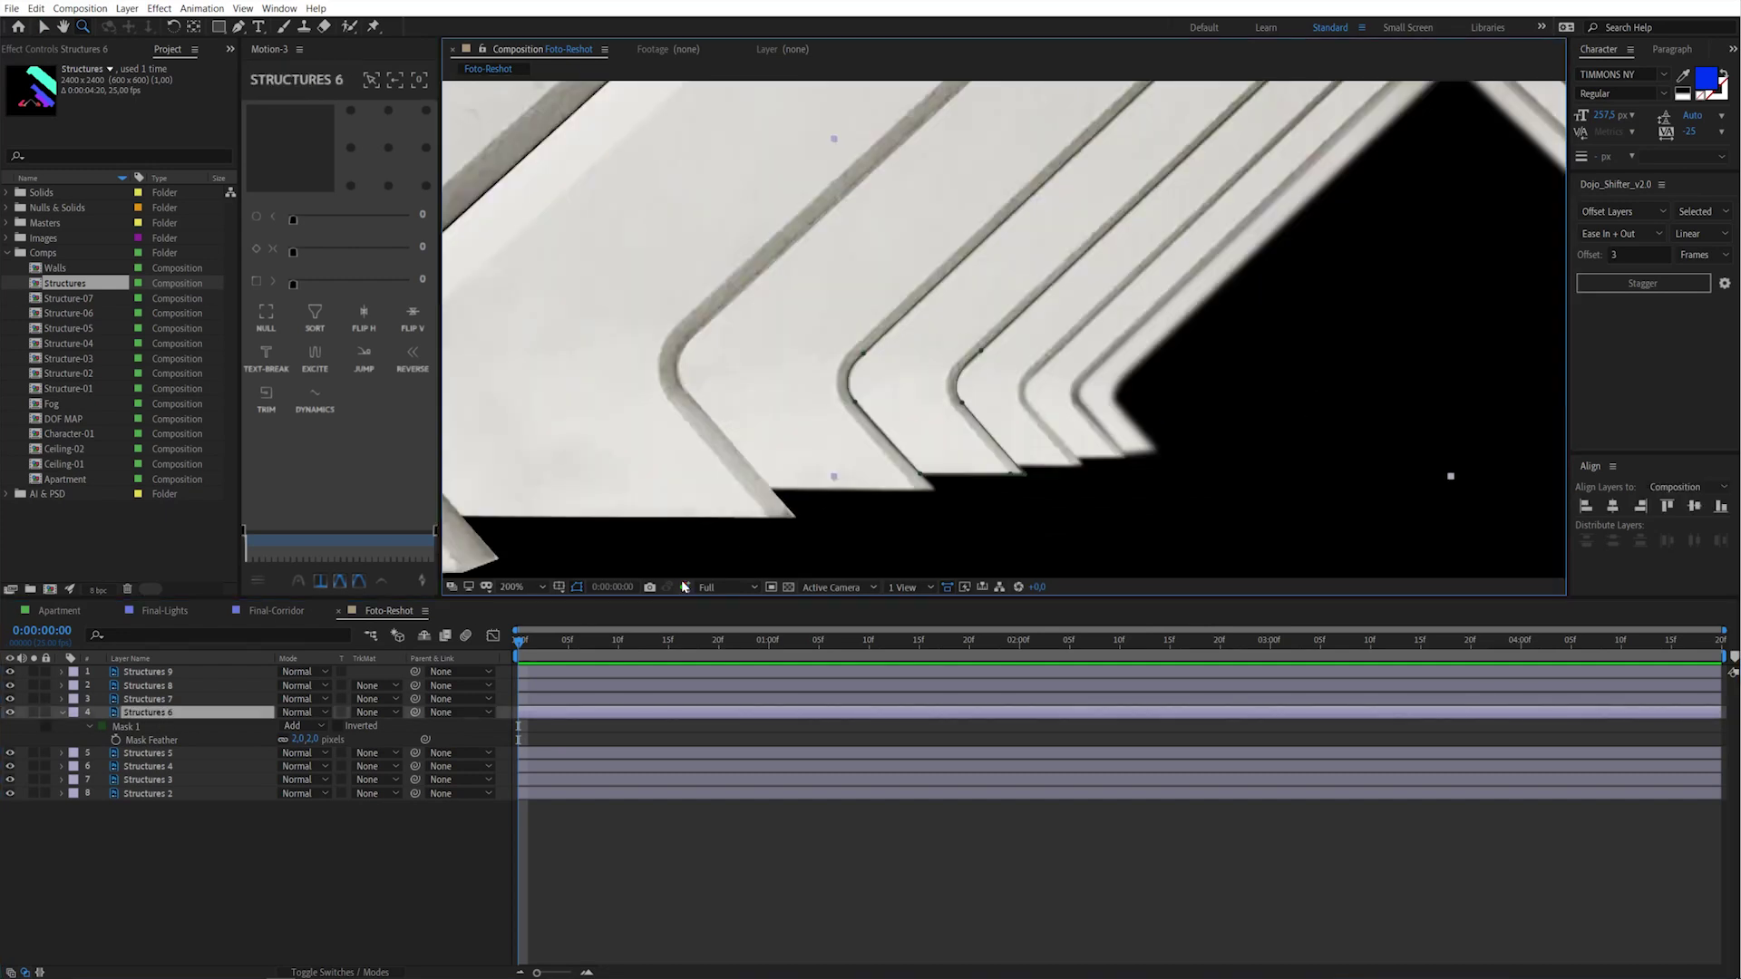
{"action": "key", "text": "v"}
Scrub the mask feather to 0 to compare edges, then set it back to 2 px
{"action": "left_click", "coordinate": [669, 800]}
{"action": "mouse_move", "coordinate": [299, 742]}
{"action": "left_mouse_down"}
{"action": "mouse_move", "coordinate": [342, 742]}
{"action": "mouse_move", "coordinate": [318, 751]}
{"action": "left_mouse_up"}
{"action": "left_click", "coordinate": [357, 824]}
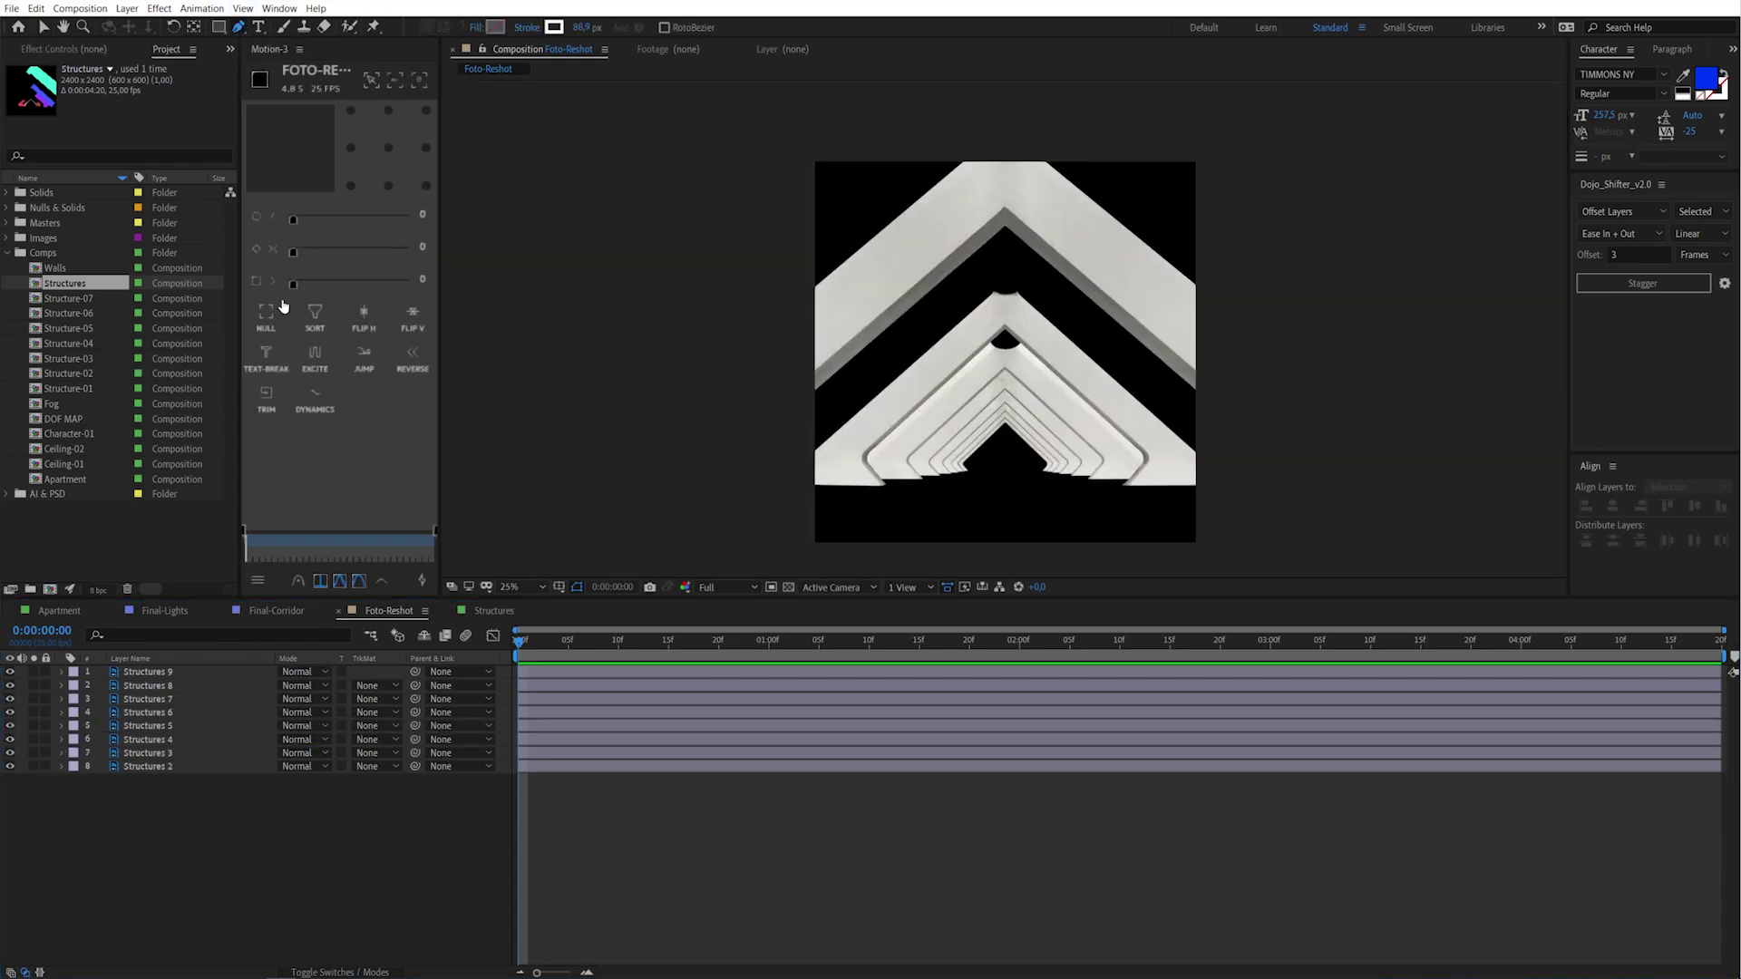
{"action": "left_click", "coordinate": [186, 843]}
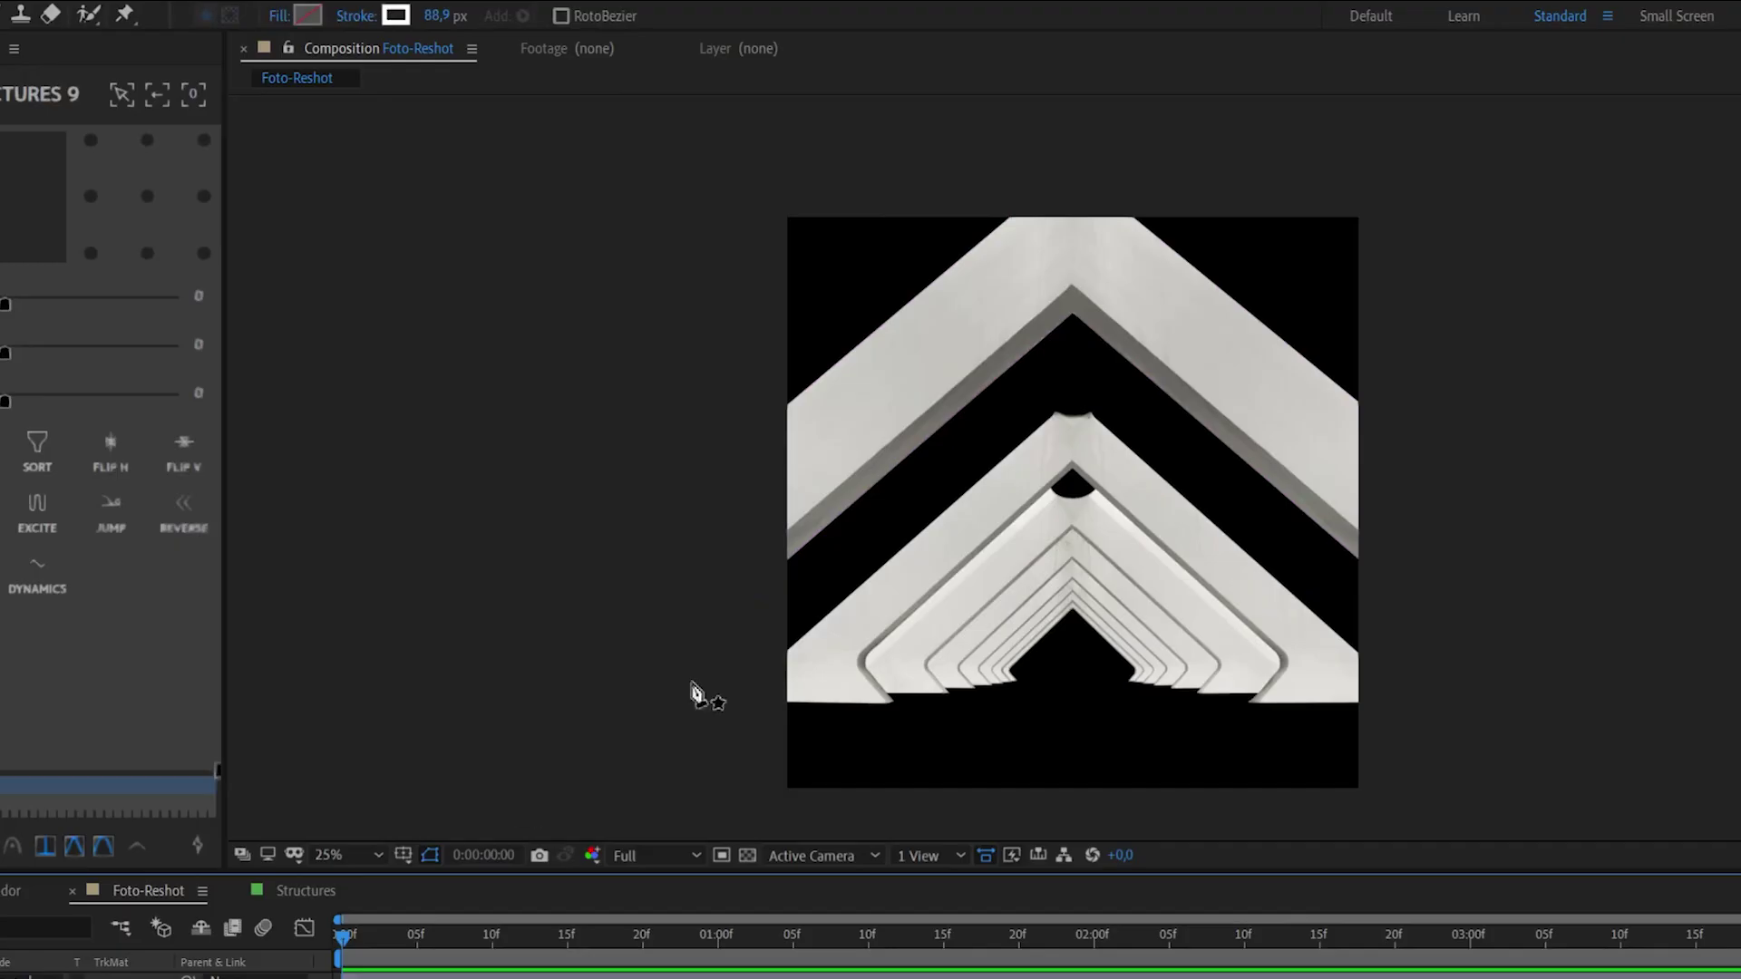
Draw a three-point shape path along the outer arch and widen its white stroke to about 539 px
{"action": "left_click", "coordinate": [745, 508]}
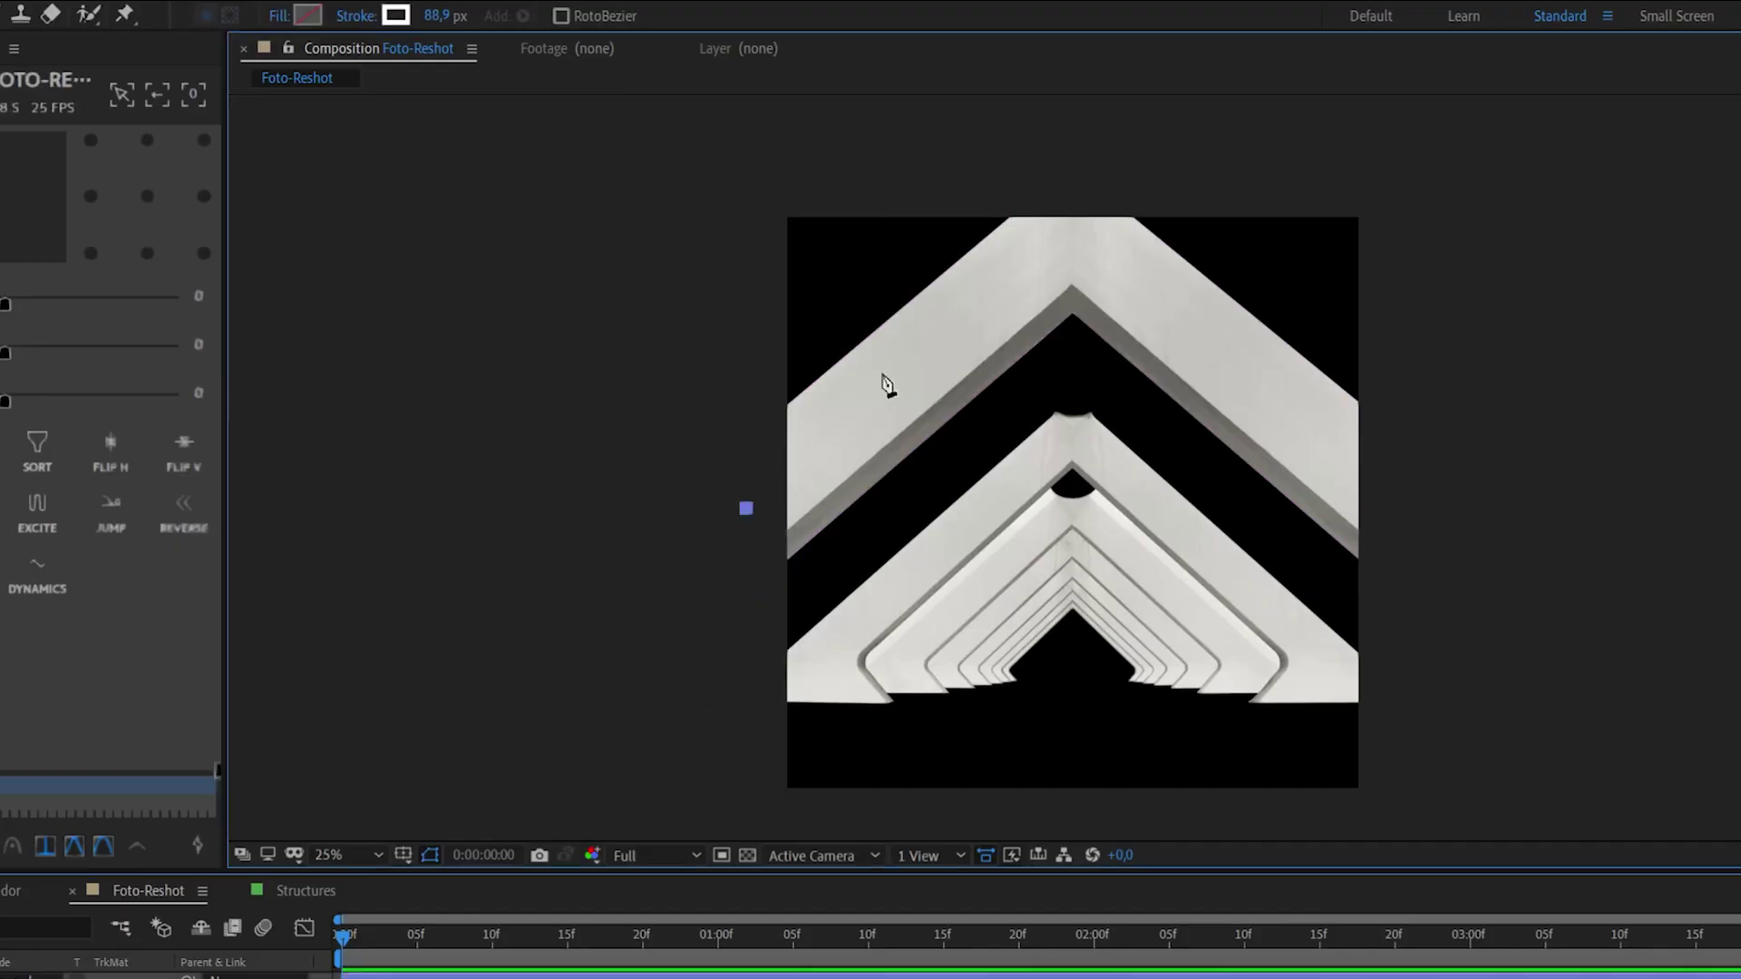
{"action": "left_click", "coordinate": [1072, 238]}
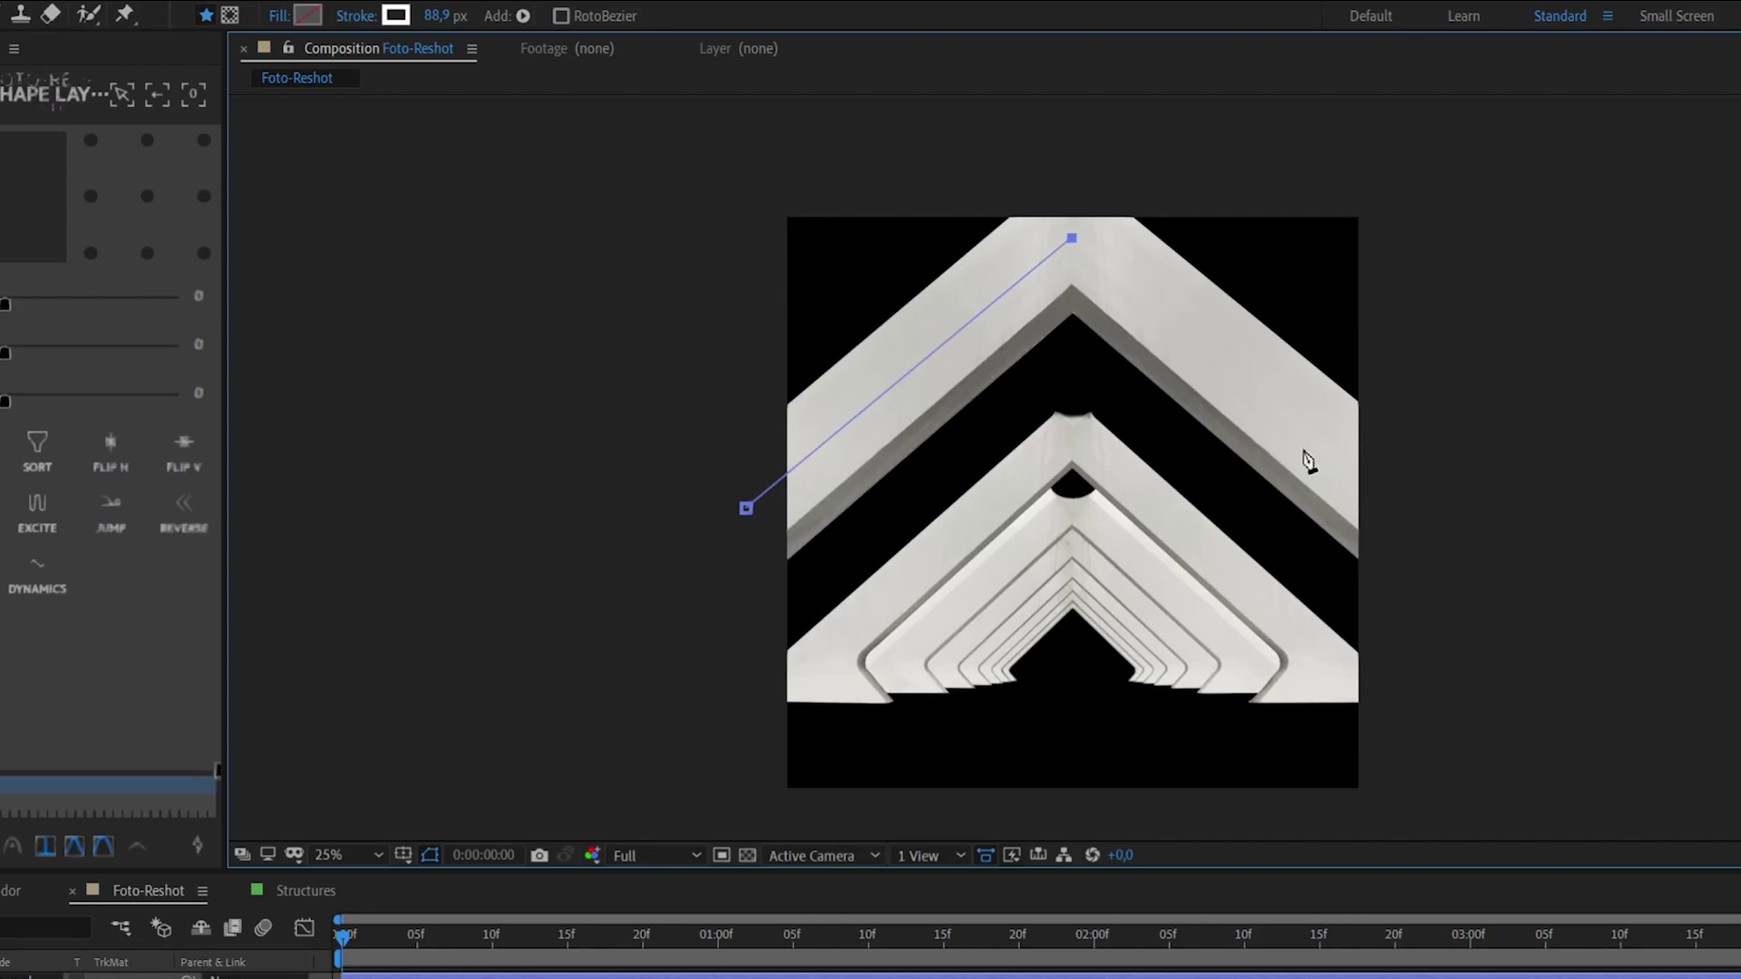
{"action": "left_click", "coordinate": [1393, 491]}
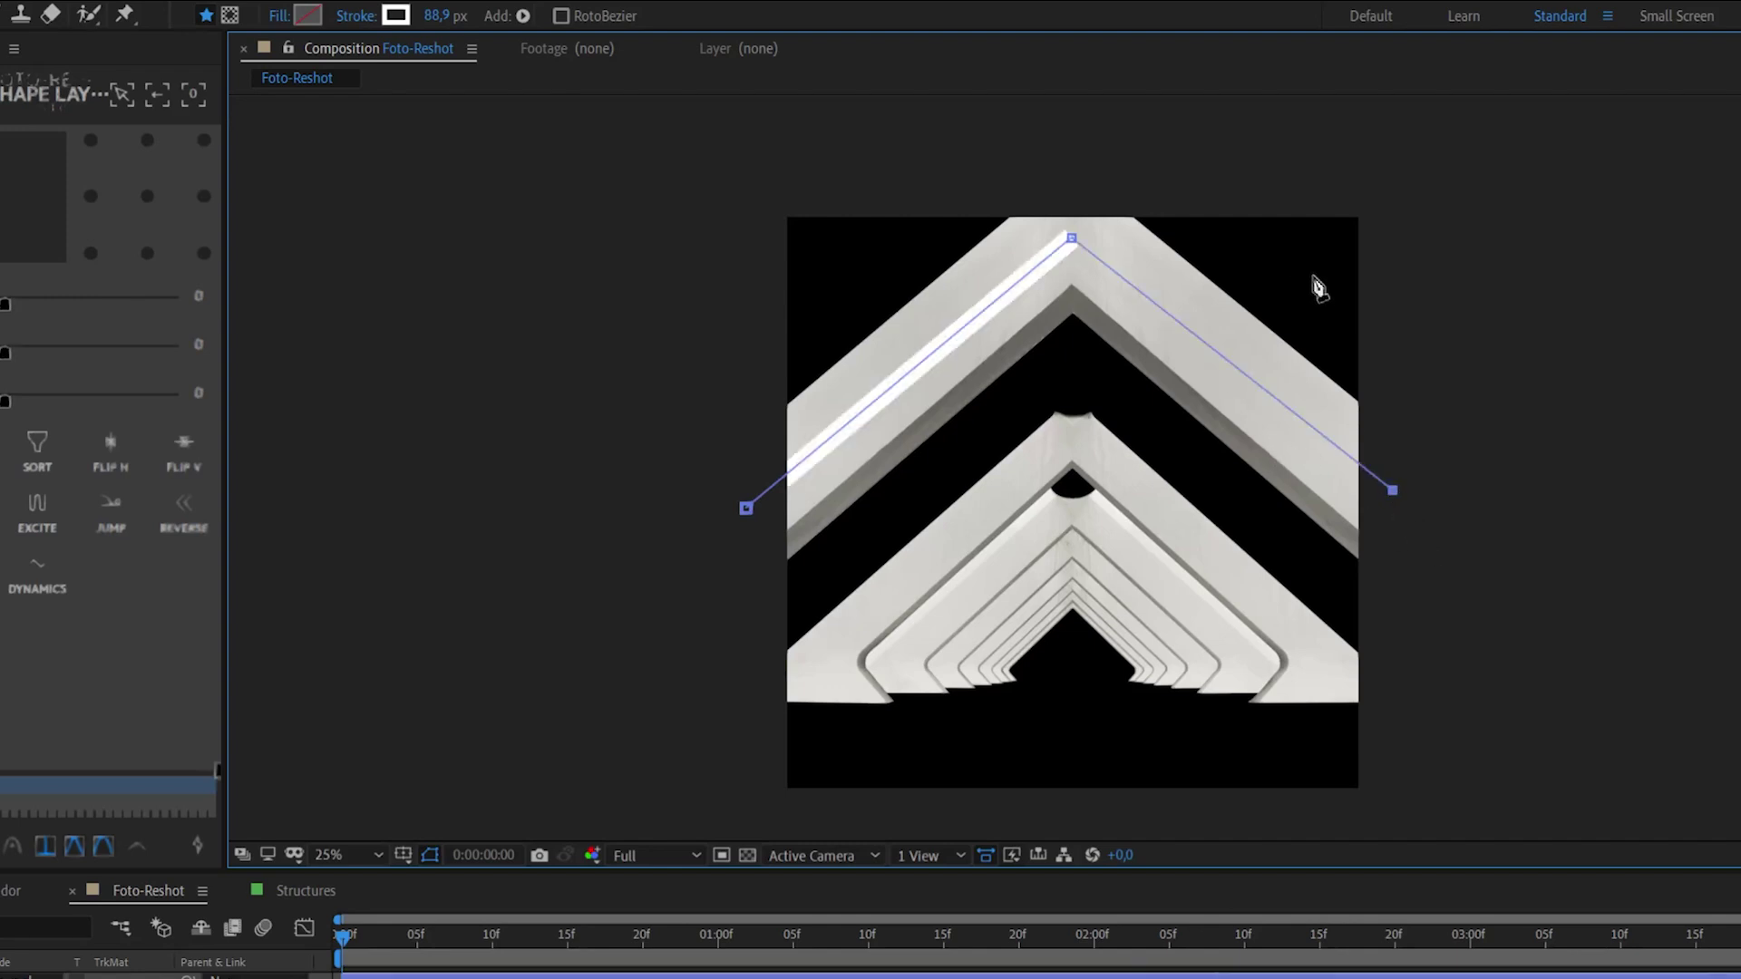
{"action": "left_click_drag", "start_coordinate": [432, 16], "coordinate": [780, 15]}
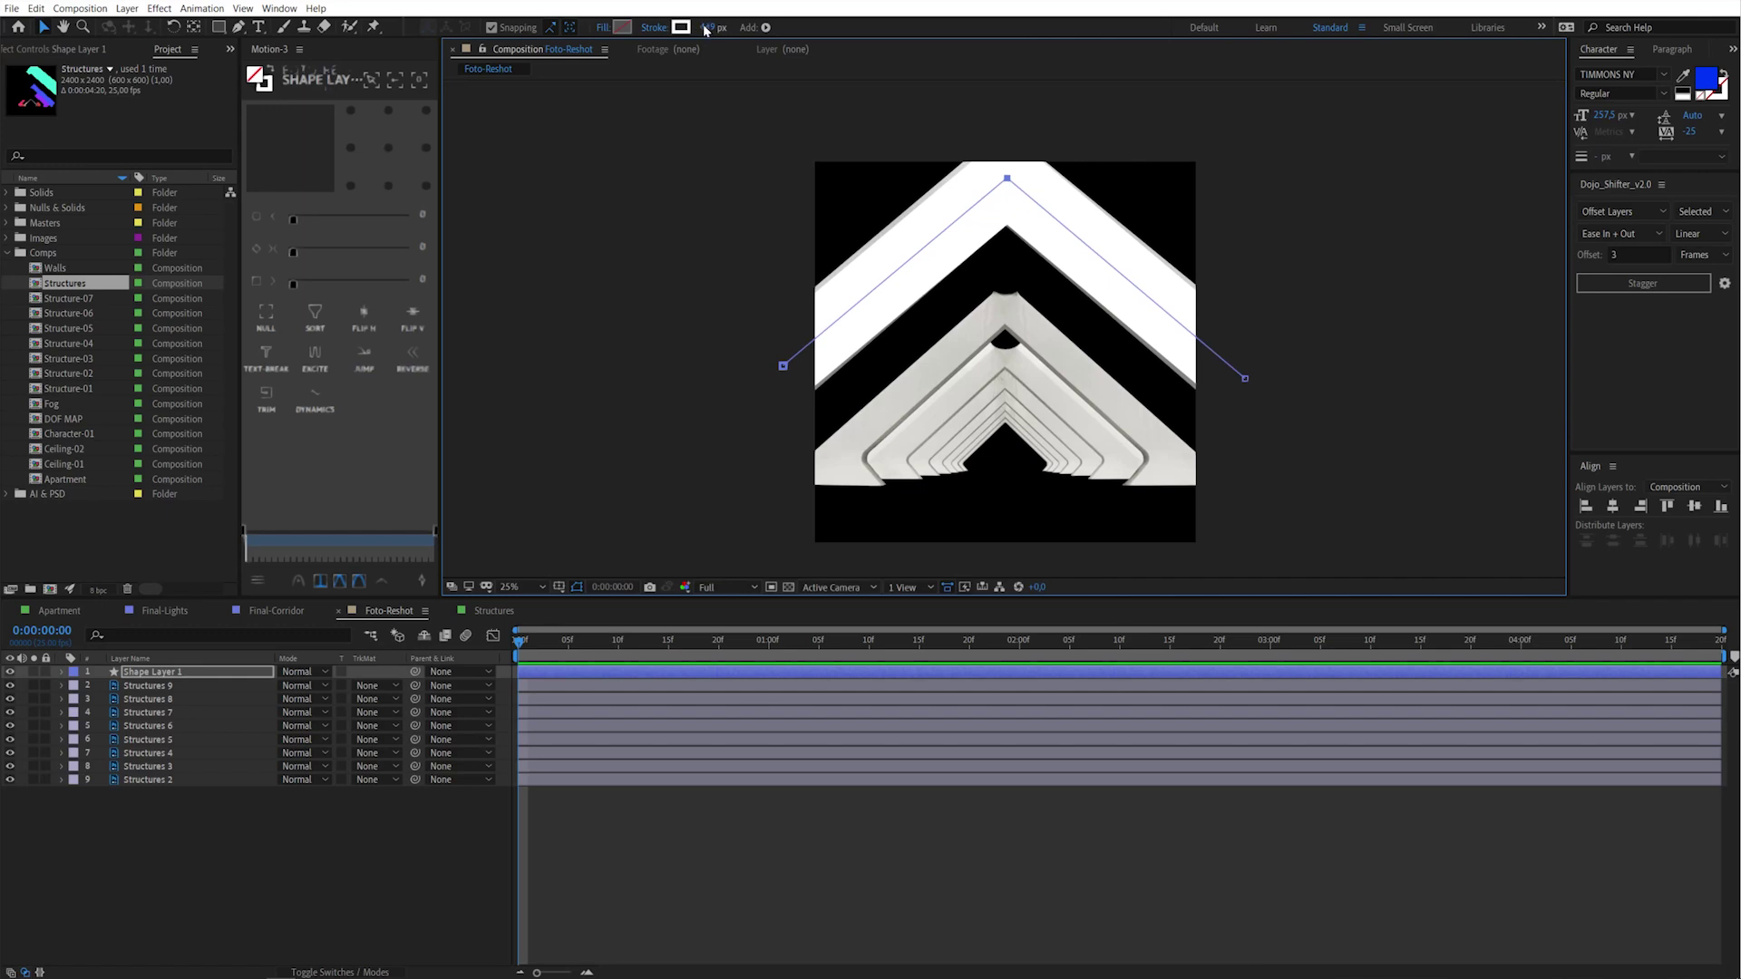
{"action": "left_click_drag", "start_coordinate": [707, 28], "coordinate": [769, 28]}
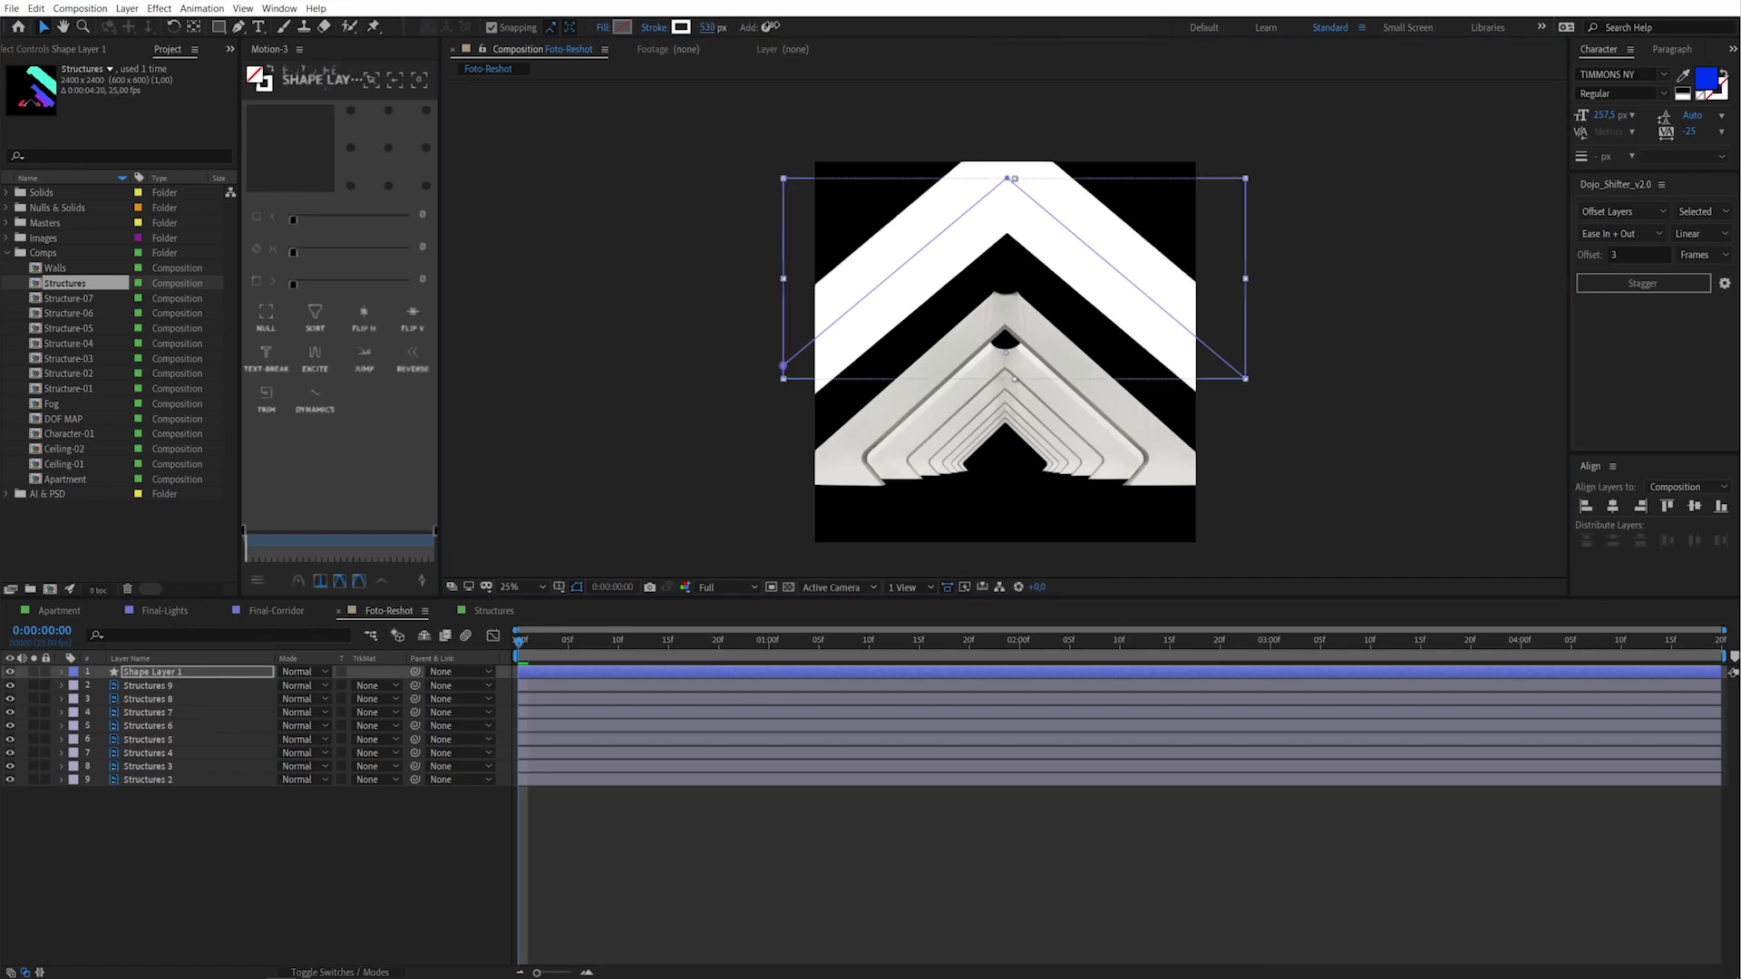
Set Shape Layer 1's stroke colour to bright cyan (0EFCCA)
{"action": "left_click", "coordinate": [682, 27]}
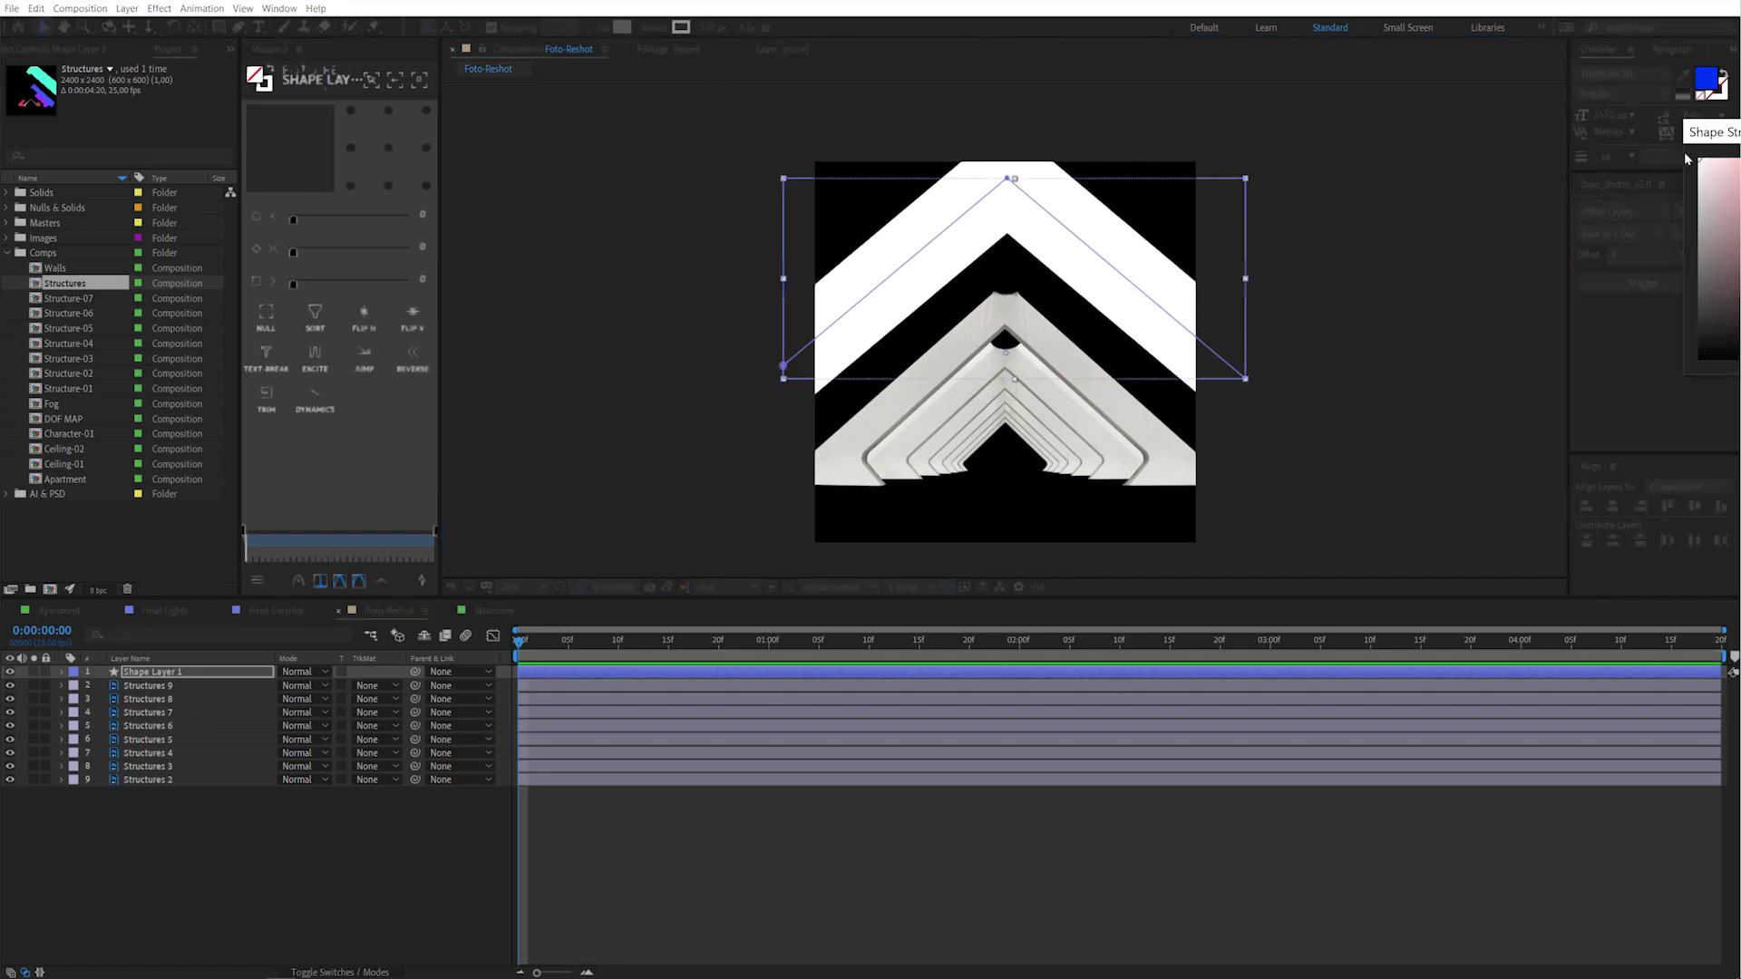
{"action": "left_click", "coordinate": [1360, 317]}
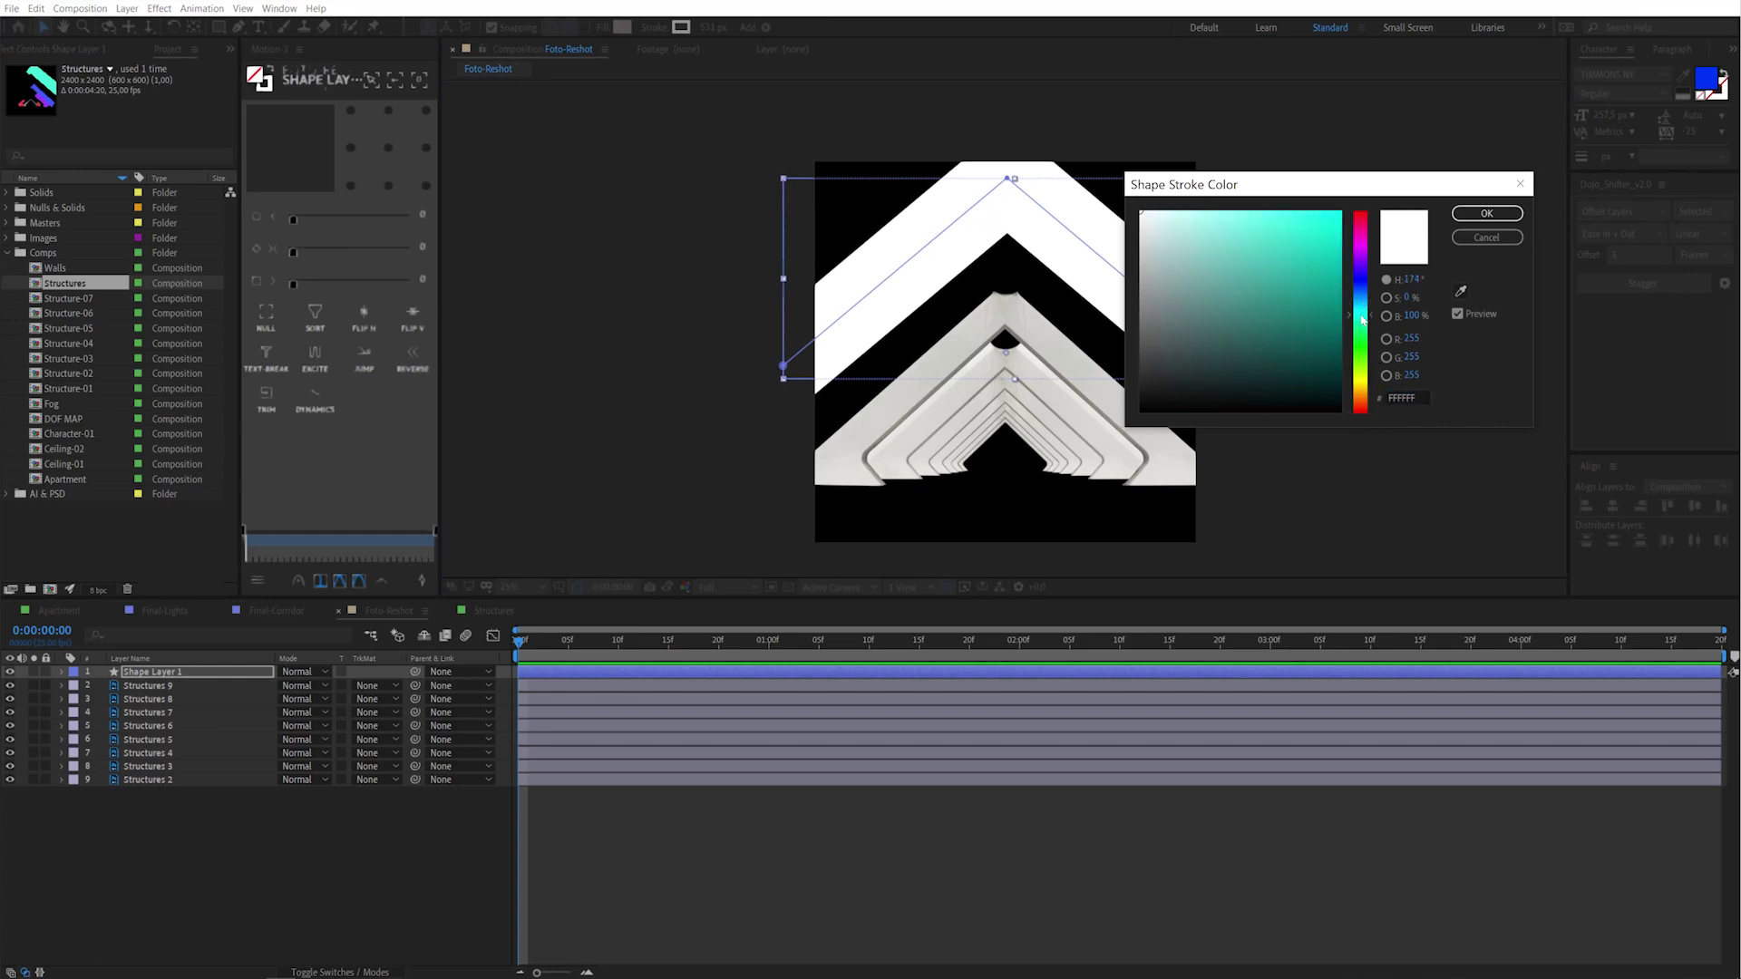
{"action": "left_click_drag", "start_coordinate": [1330, 250], "coordinate": [1331, 213]}
{"action": "key", "text": "Return"}
{"action": "left_click", "coordinate": [598, 780]}
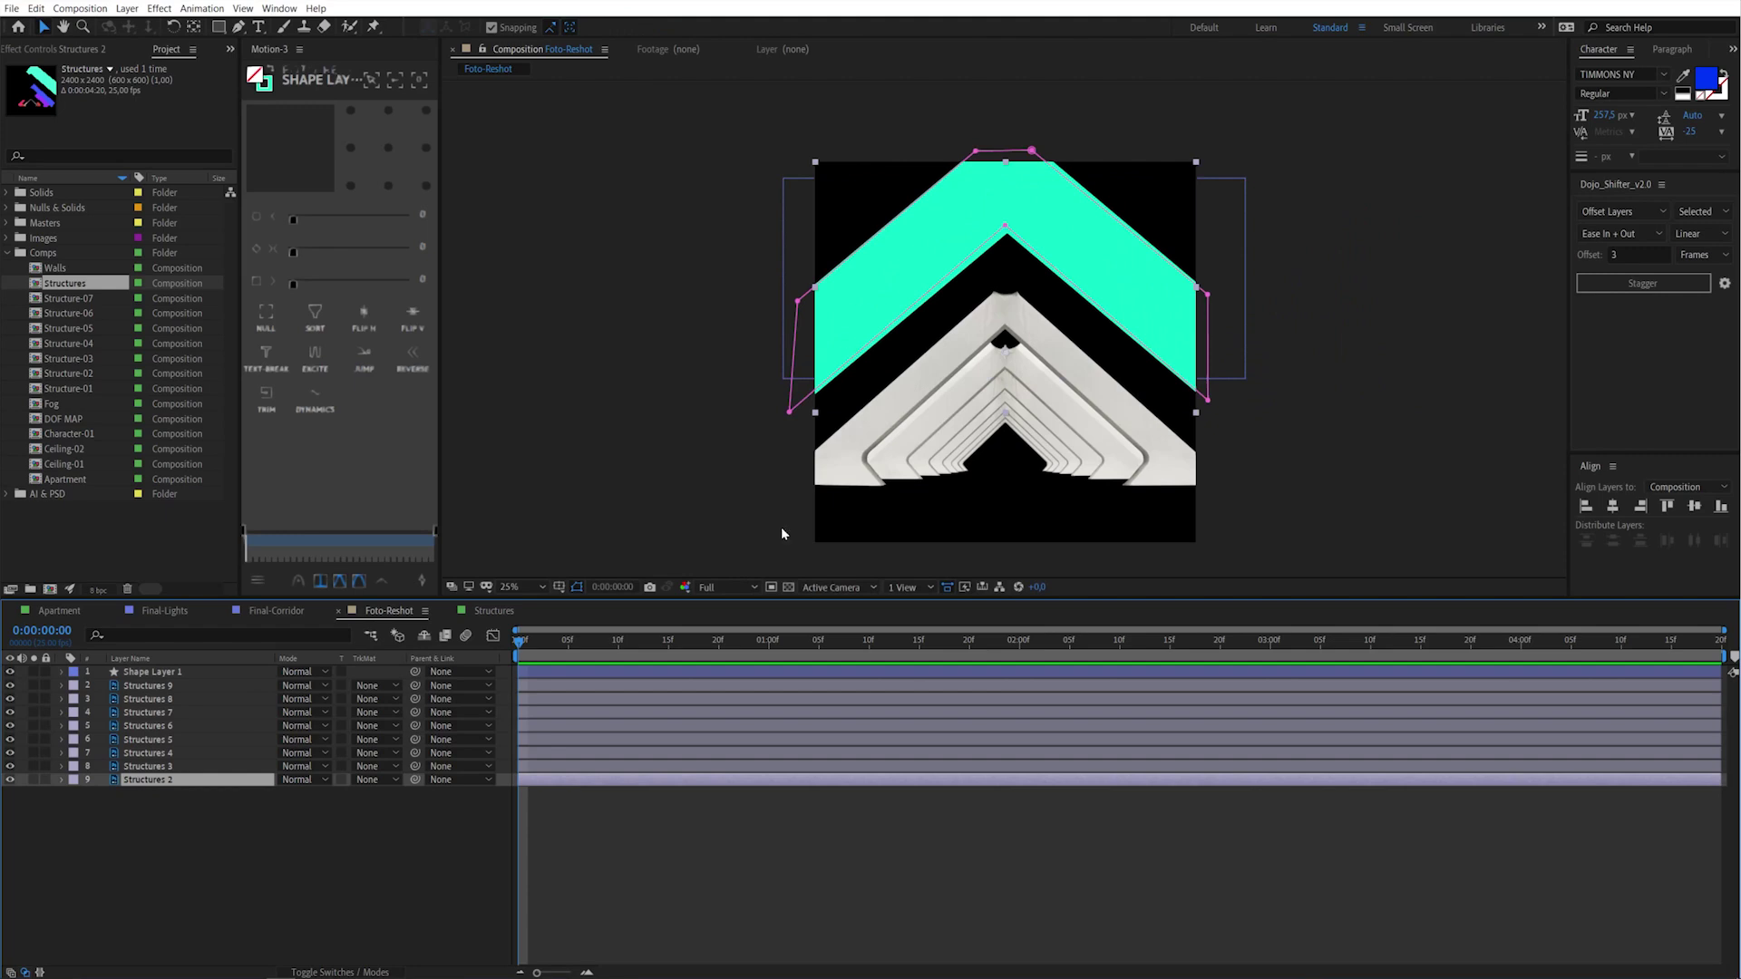
Move Shape Layer 1 to the stack bottom and place its duplicate above Structures 2
{"action": "left_click_drag", "start_coordinate": [176, 675], "coordinate": [152, 782]}
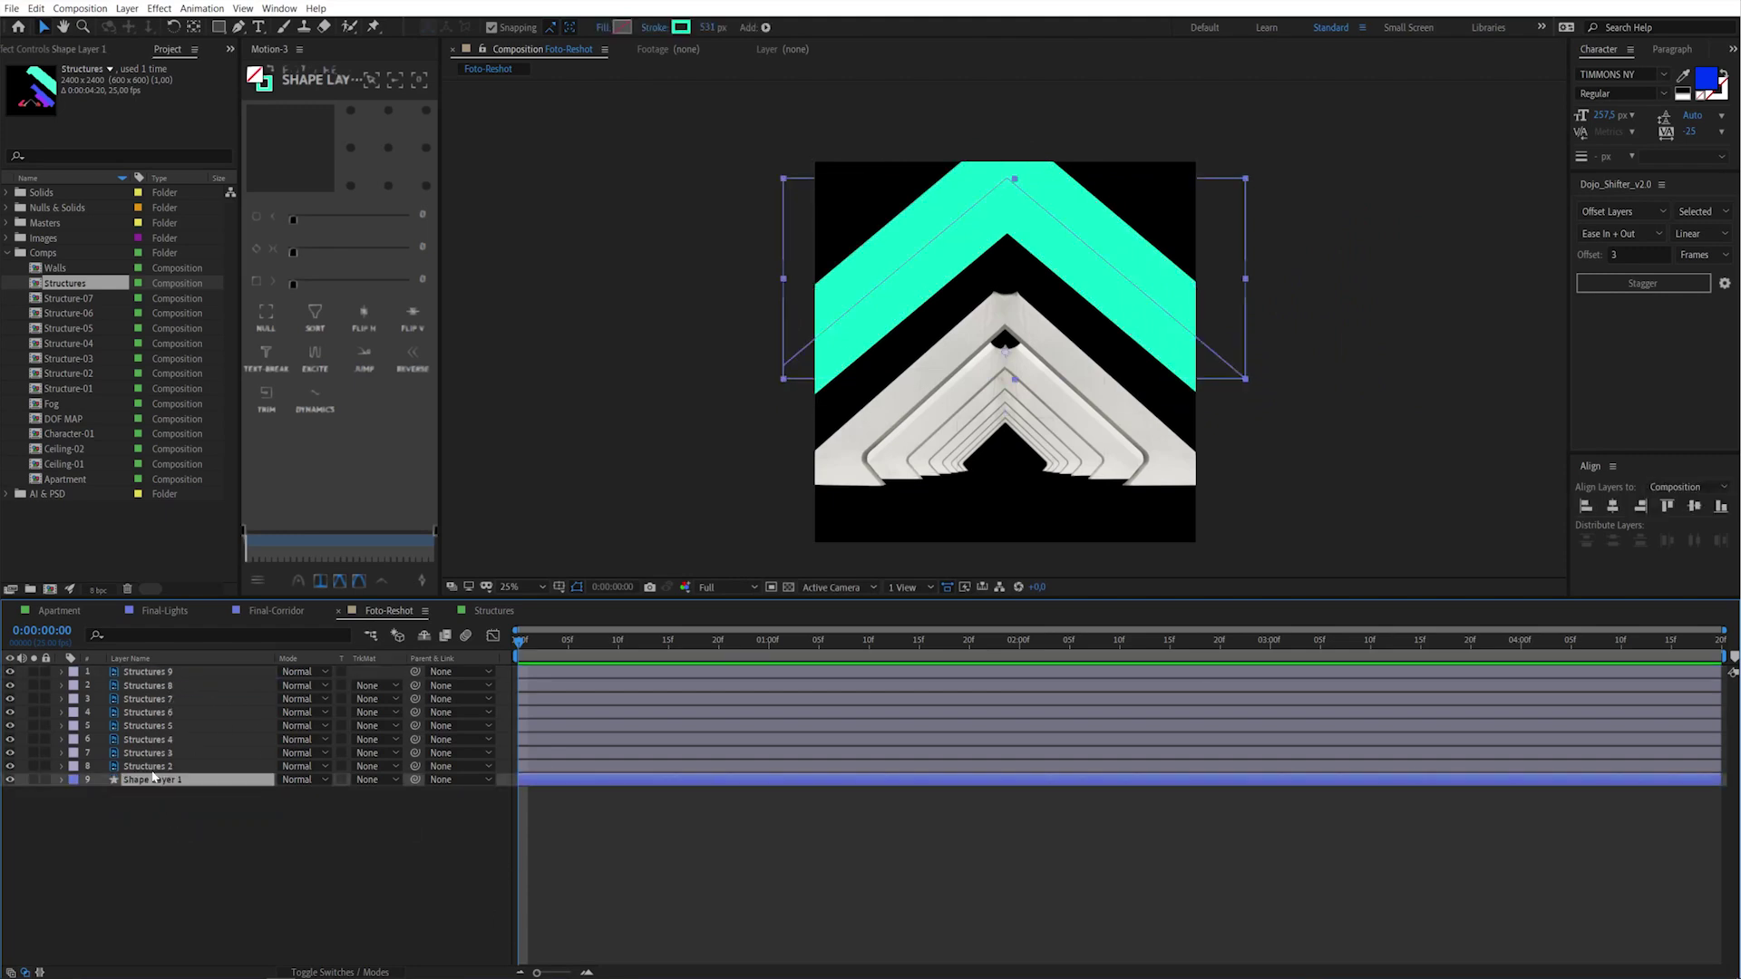
{"action": "left_click", "coordinate": [154, 784]}
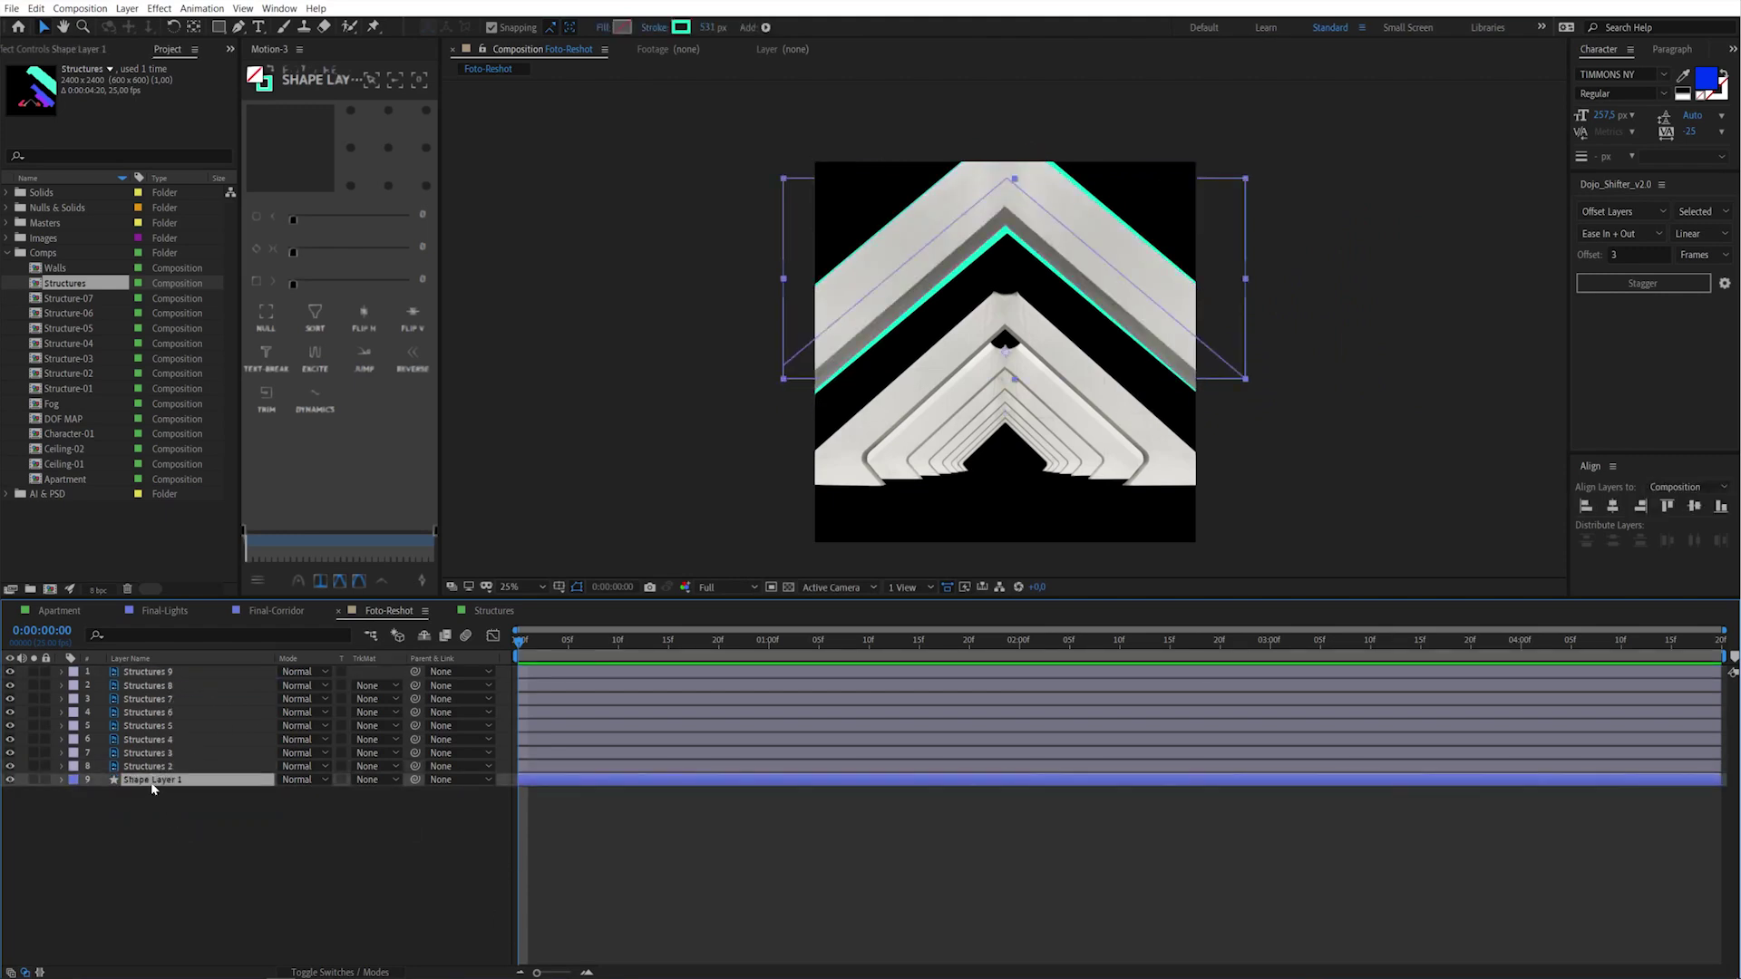
{"action": "key", "text": "ctrl+d"}
{"action": "left_click_drag", "start_coordinate": [141, 784], "coordinate": [125, 771]}
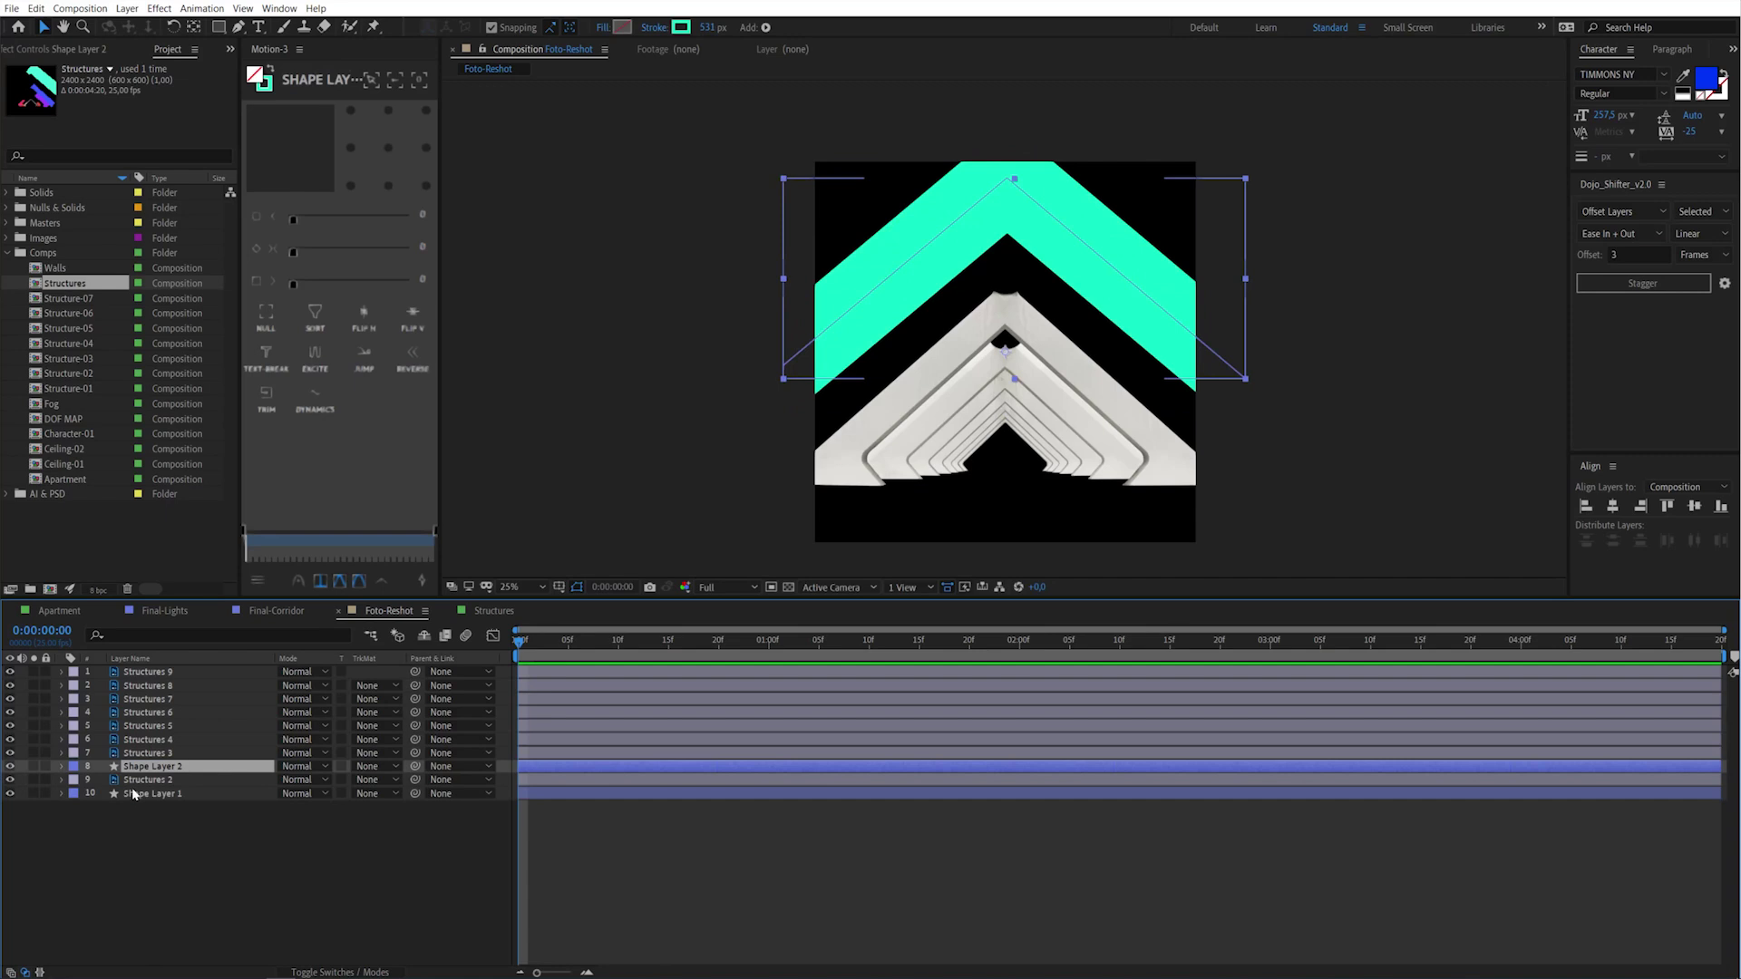
Free-transform Shape Layer 2's path down onto the second chevron
{"action": "key", "text": "u"}
{"action": "key", "text": "u"}
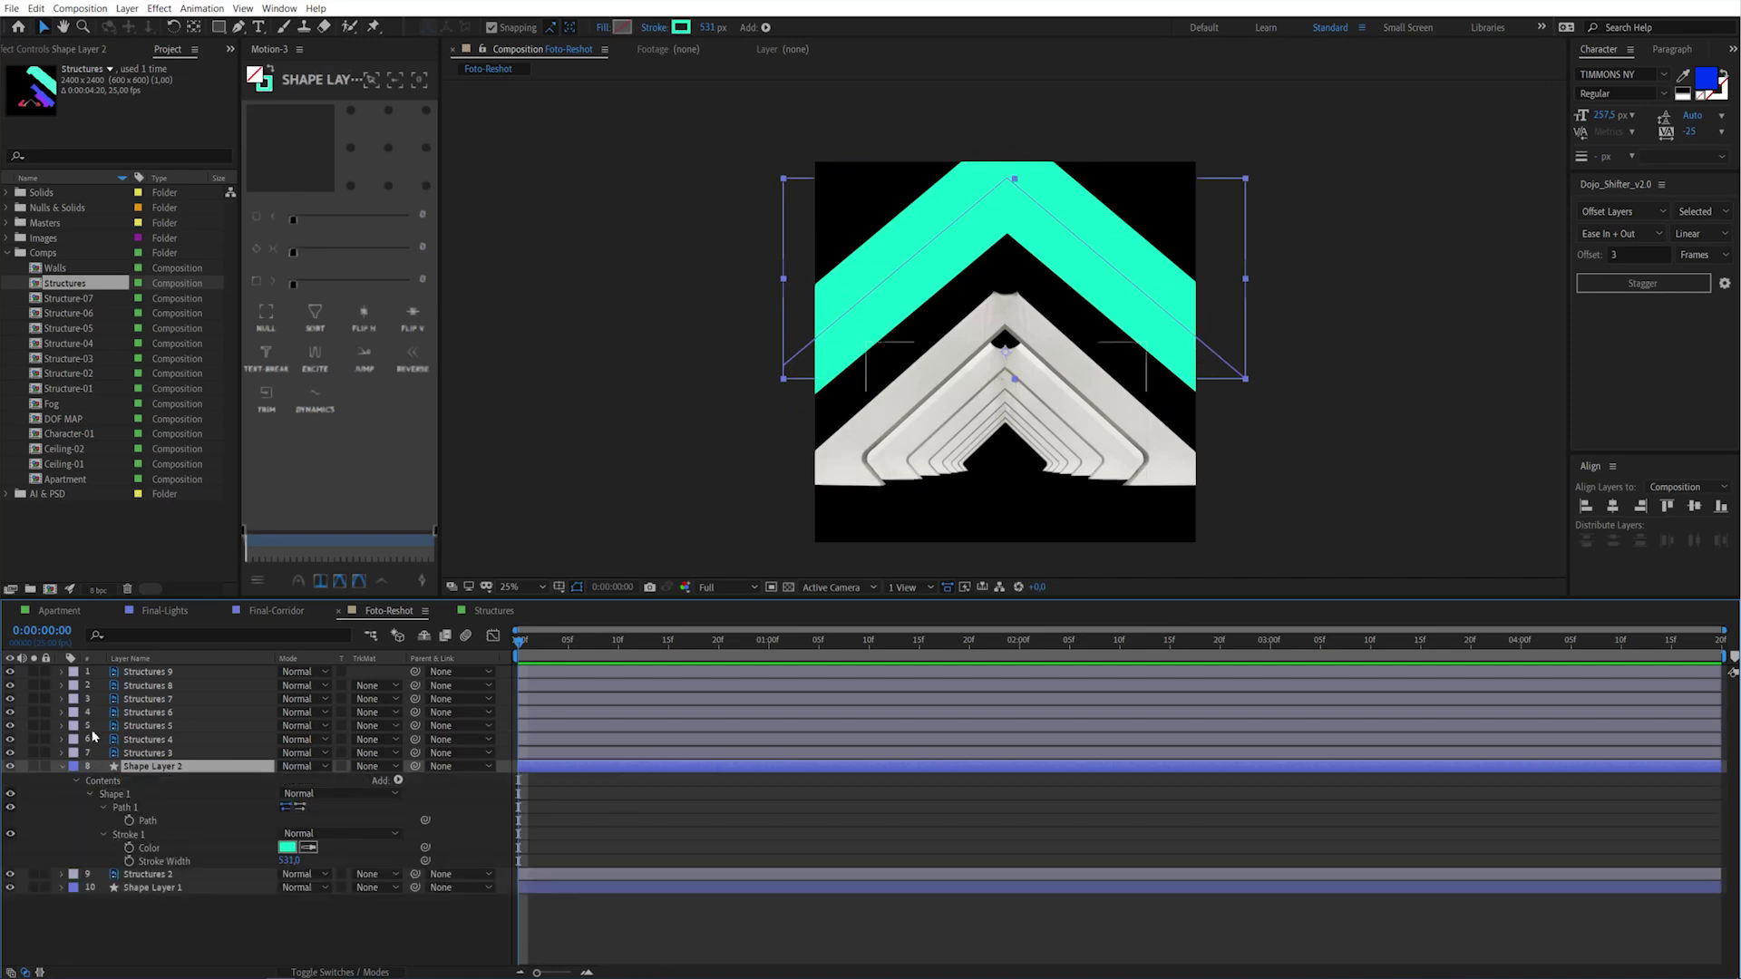
{"action": "left_click", "coordinate": [149, 848]}
{"action": "left_click", "coordinate": [150, 821]}
{"action": "double_click", "coordinate": [784, 368]}
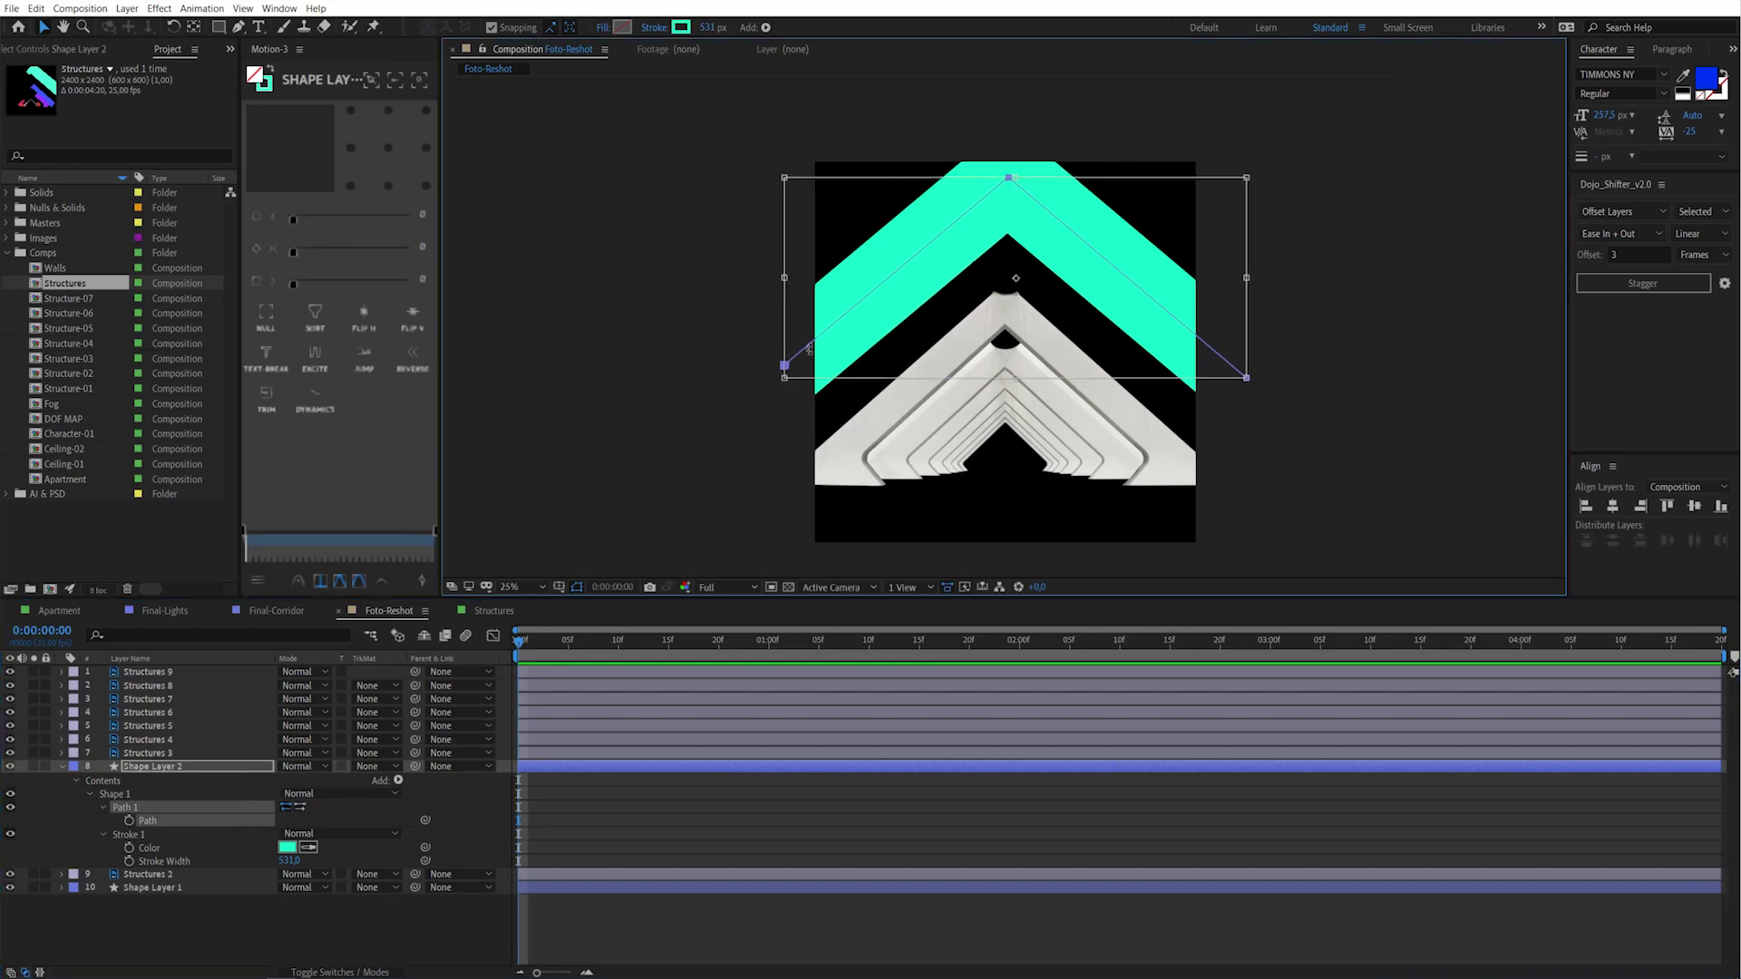
{"action": "left_click_drag", "start_coordinate": [1071, 216], "coordinate": [1059, 347]}
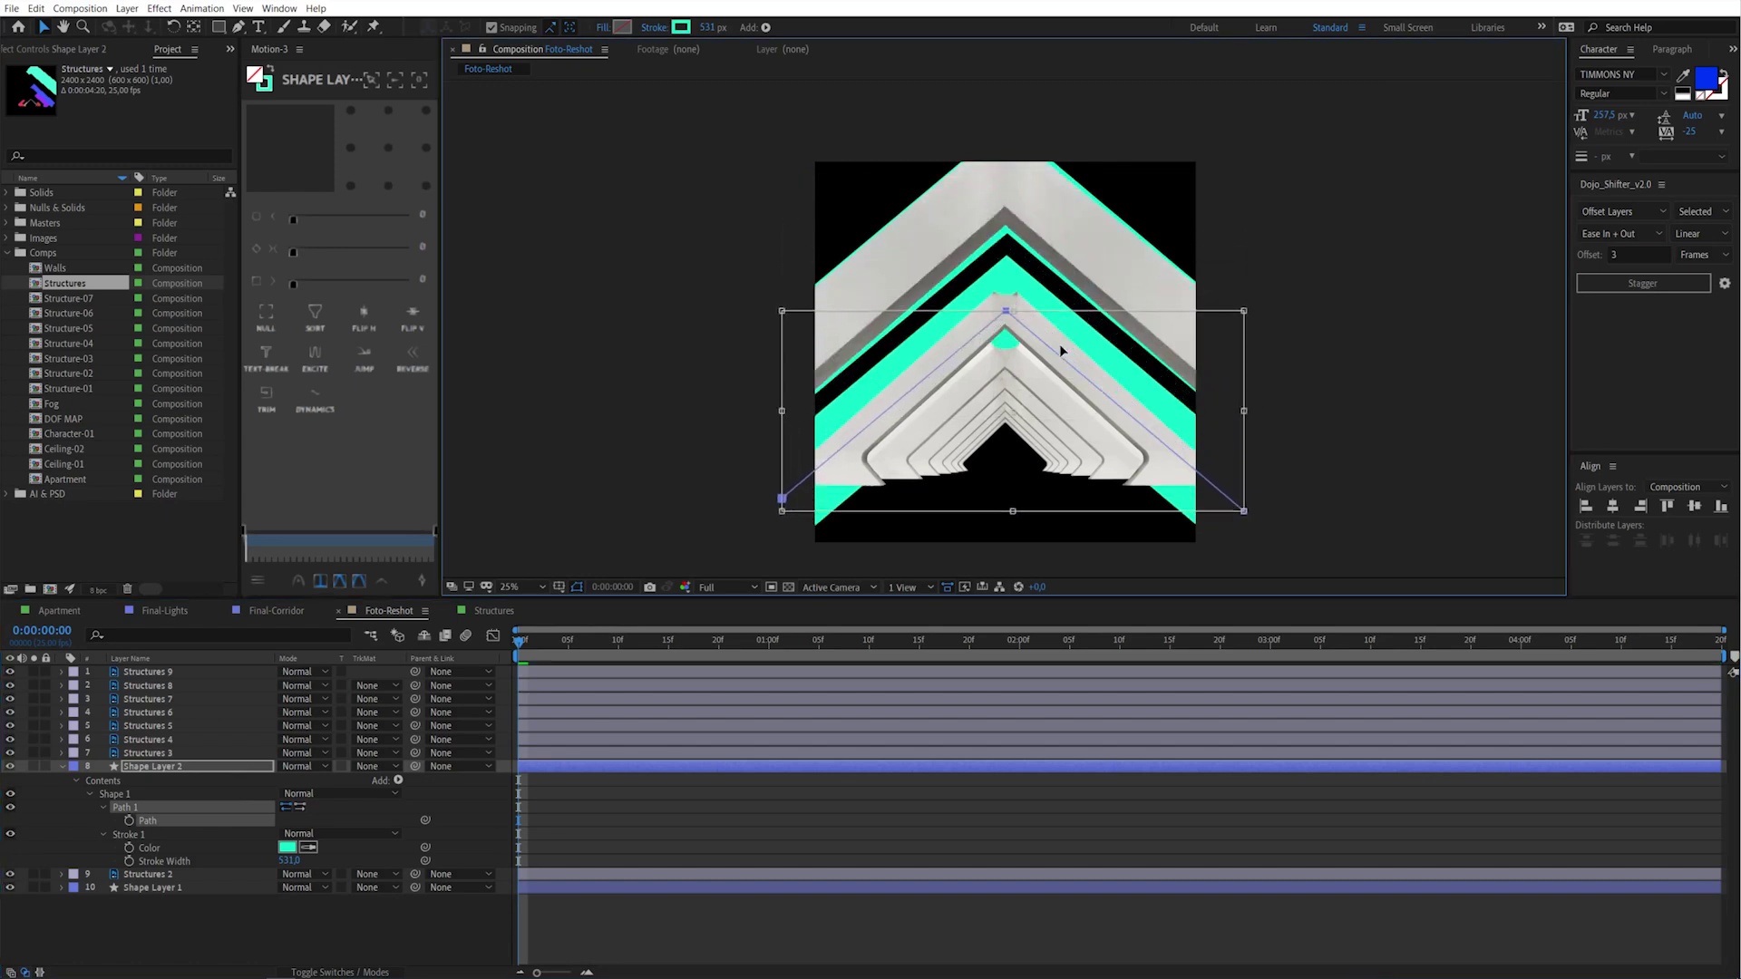
Add a vertex to Shape Layer 2's path and pull both end points inward along the lower chevron
{"action": "key", "text": "Return"}
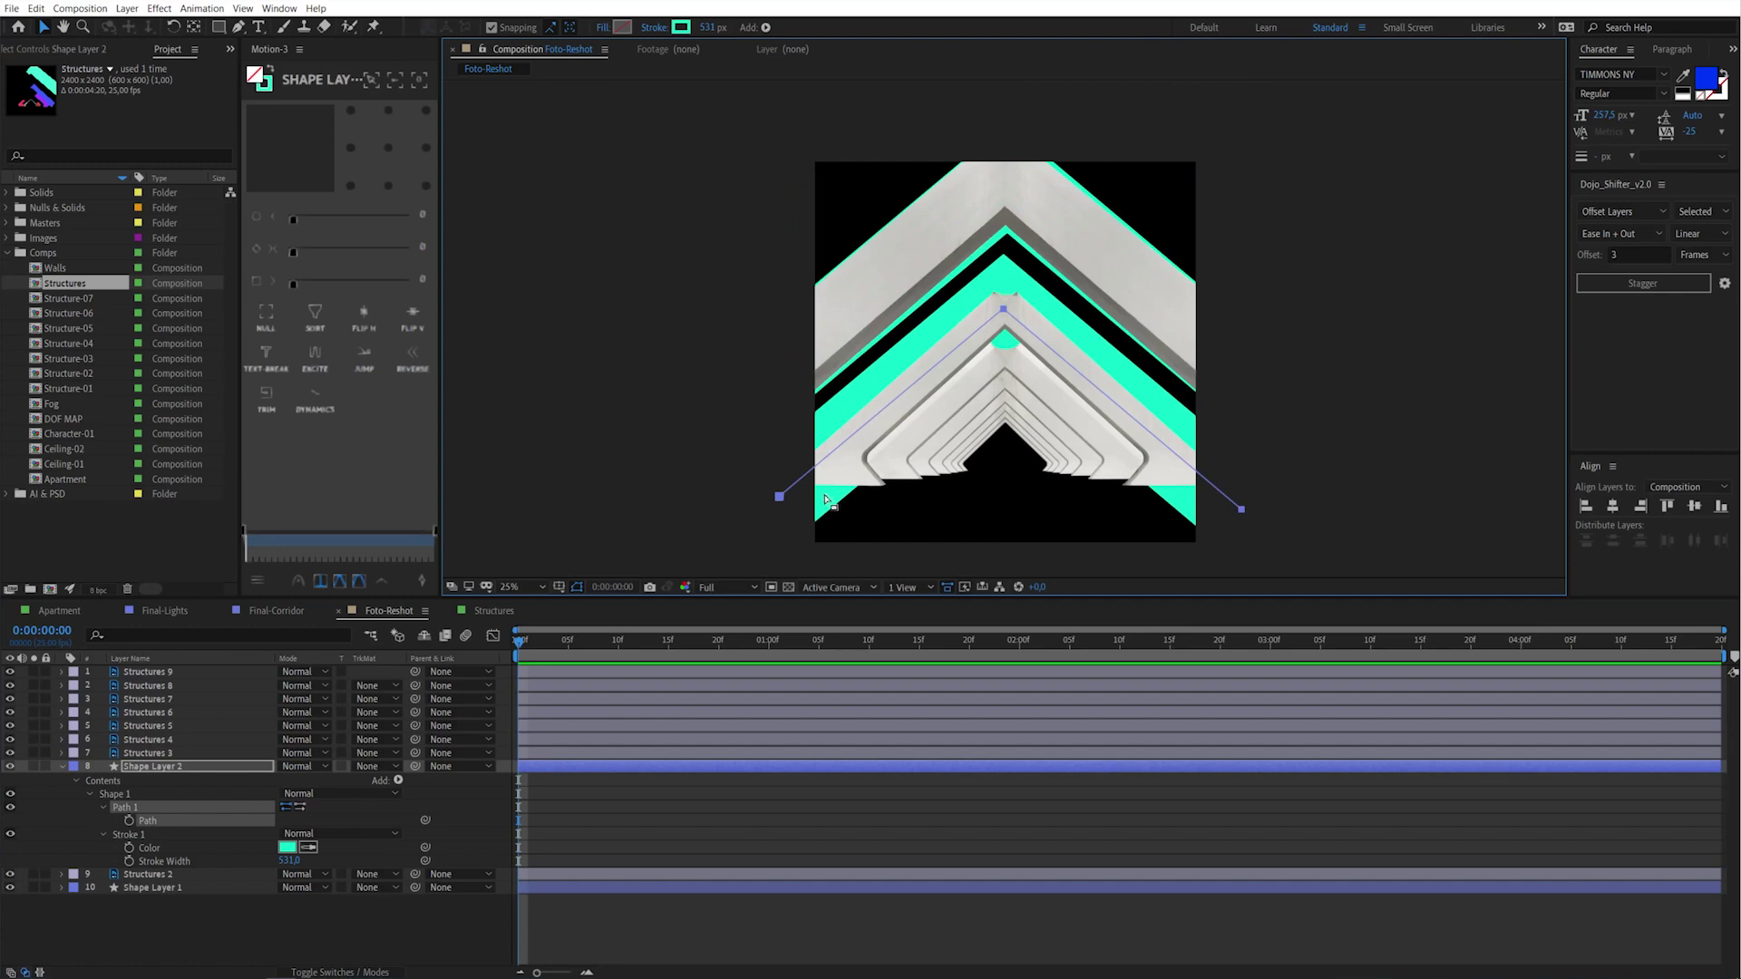
{"action": "key", "text": "g"}
{"action": "left_click", "coordinate": [832, 452]}
{"action": "left_click", "coordinate": [781, 498]}
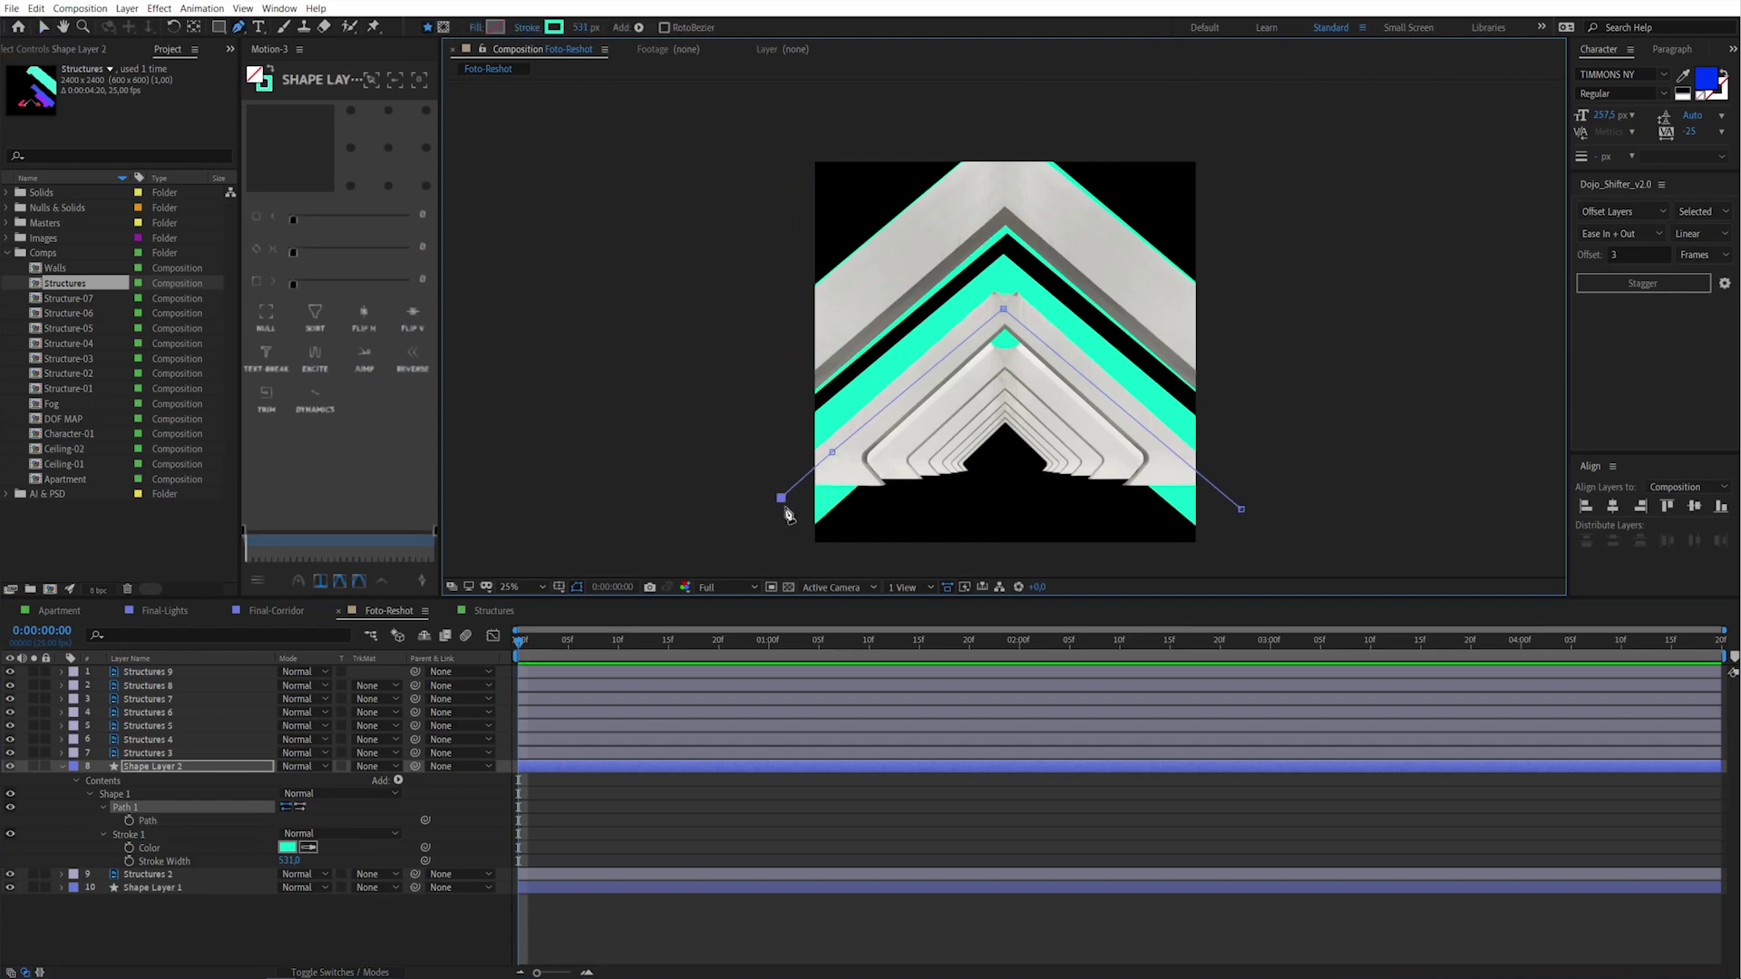
{"action": "key", "text": "v"}
{"action": "left_click_drag", "start_coordinate": [780, 498], "coordinate": [874, 511]}
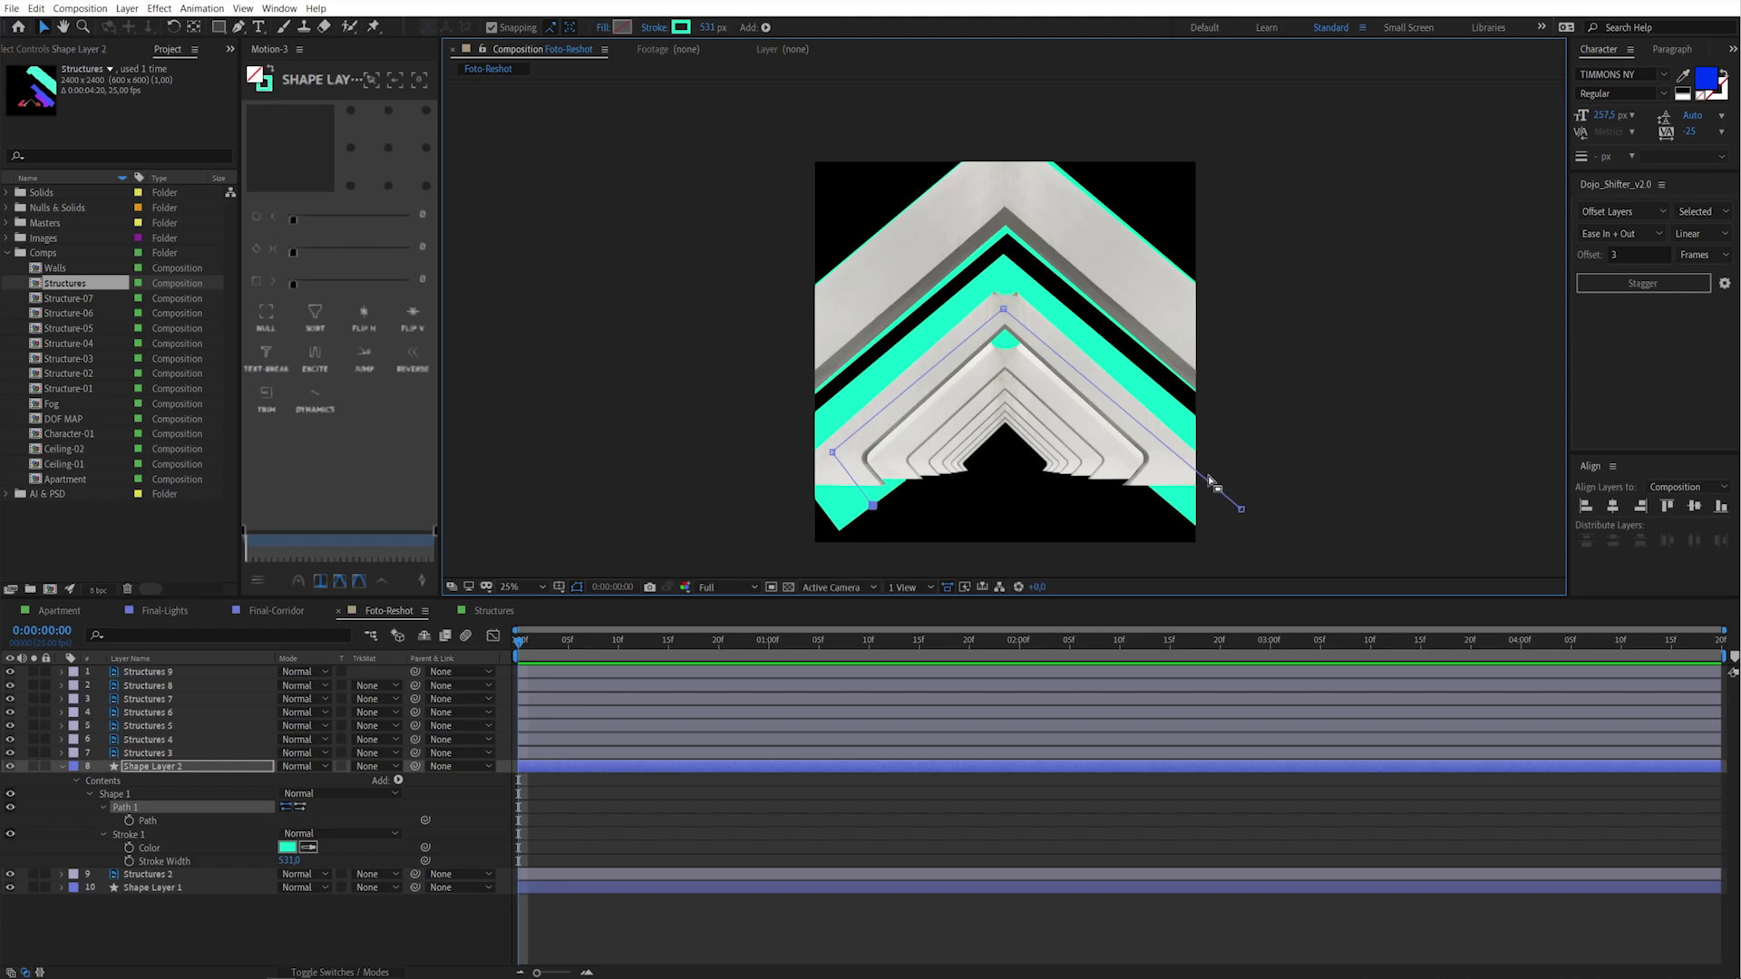
{"action": "key", "text": "g"}
{"action": "key", "text": "v"}
{"action": "left_click_drag", "start_coordinate": [1242, 509], "coordinate": [1127, 521]}
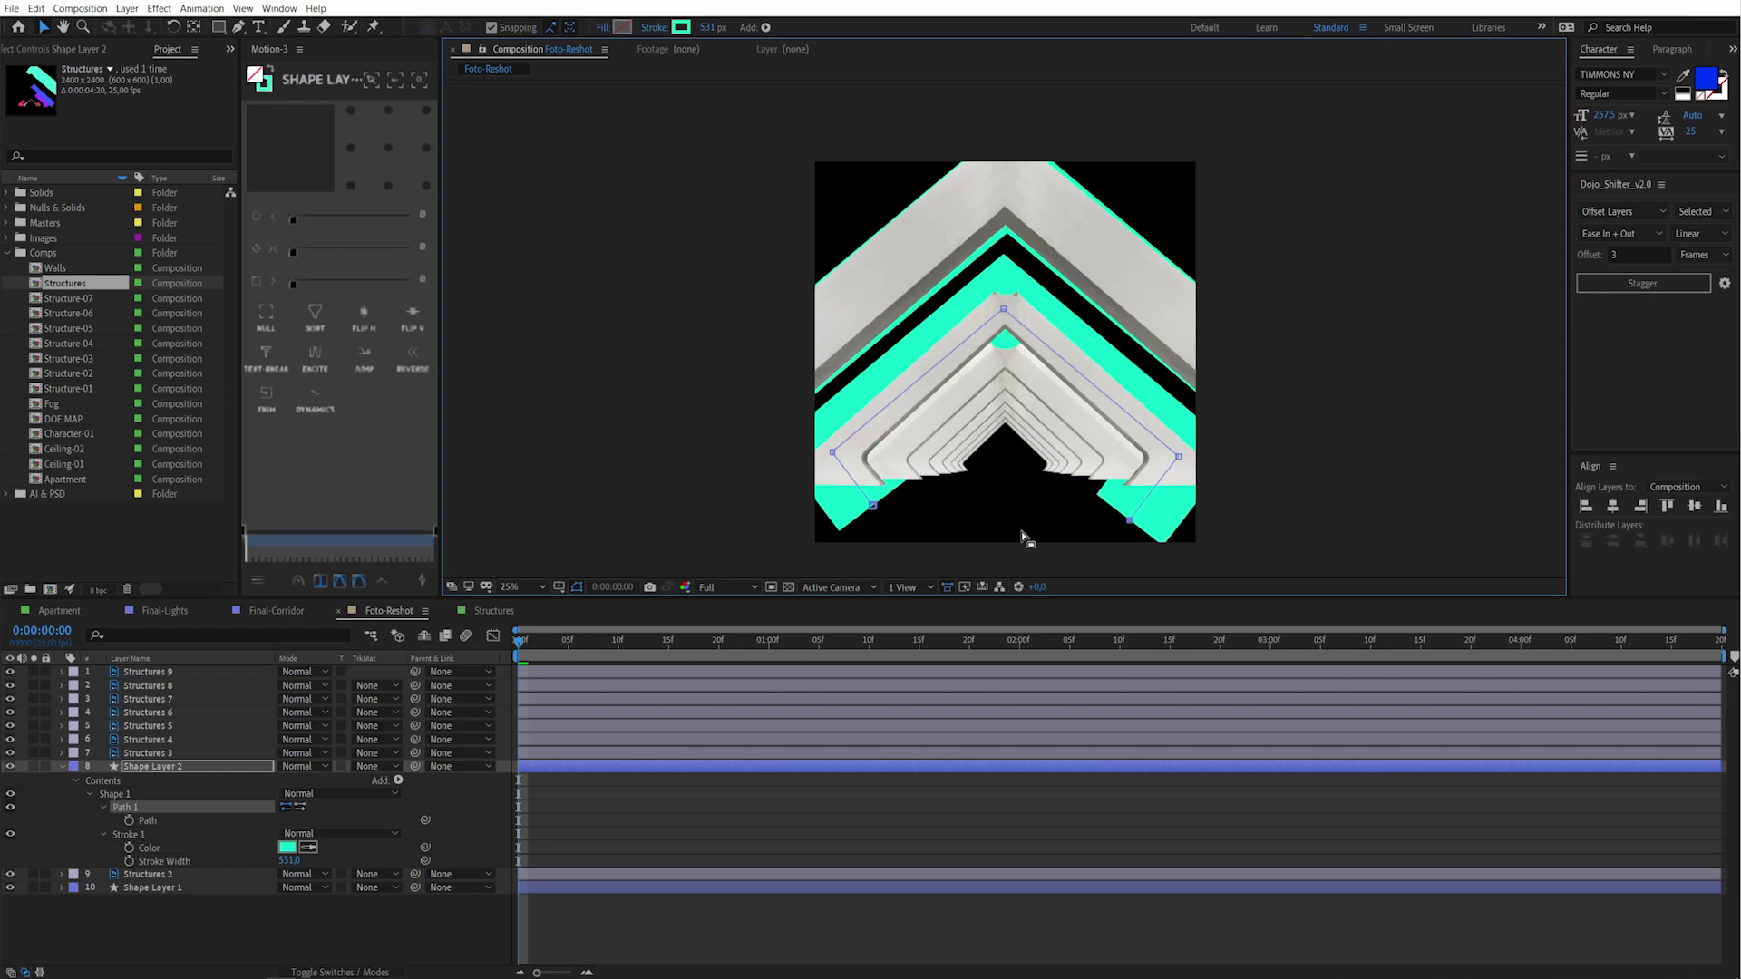
{"action": "left_click", "coordinate": [878, 448]}
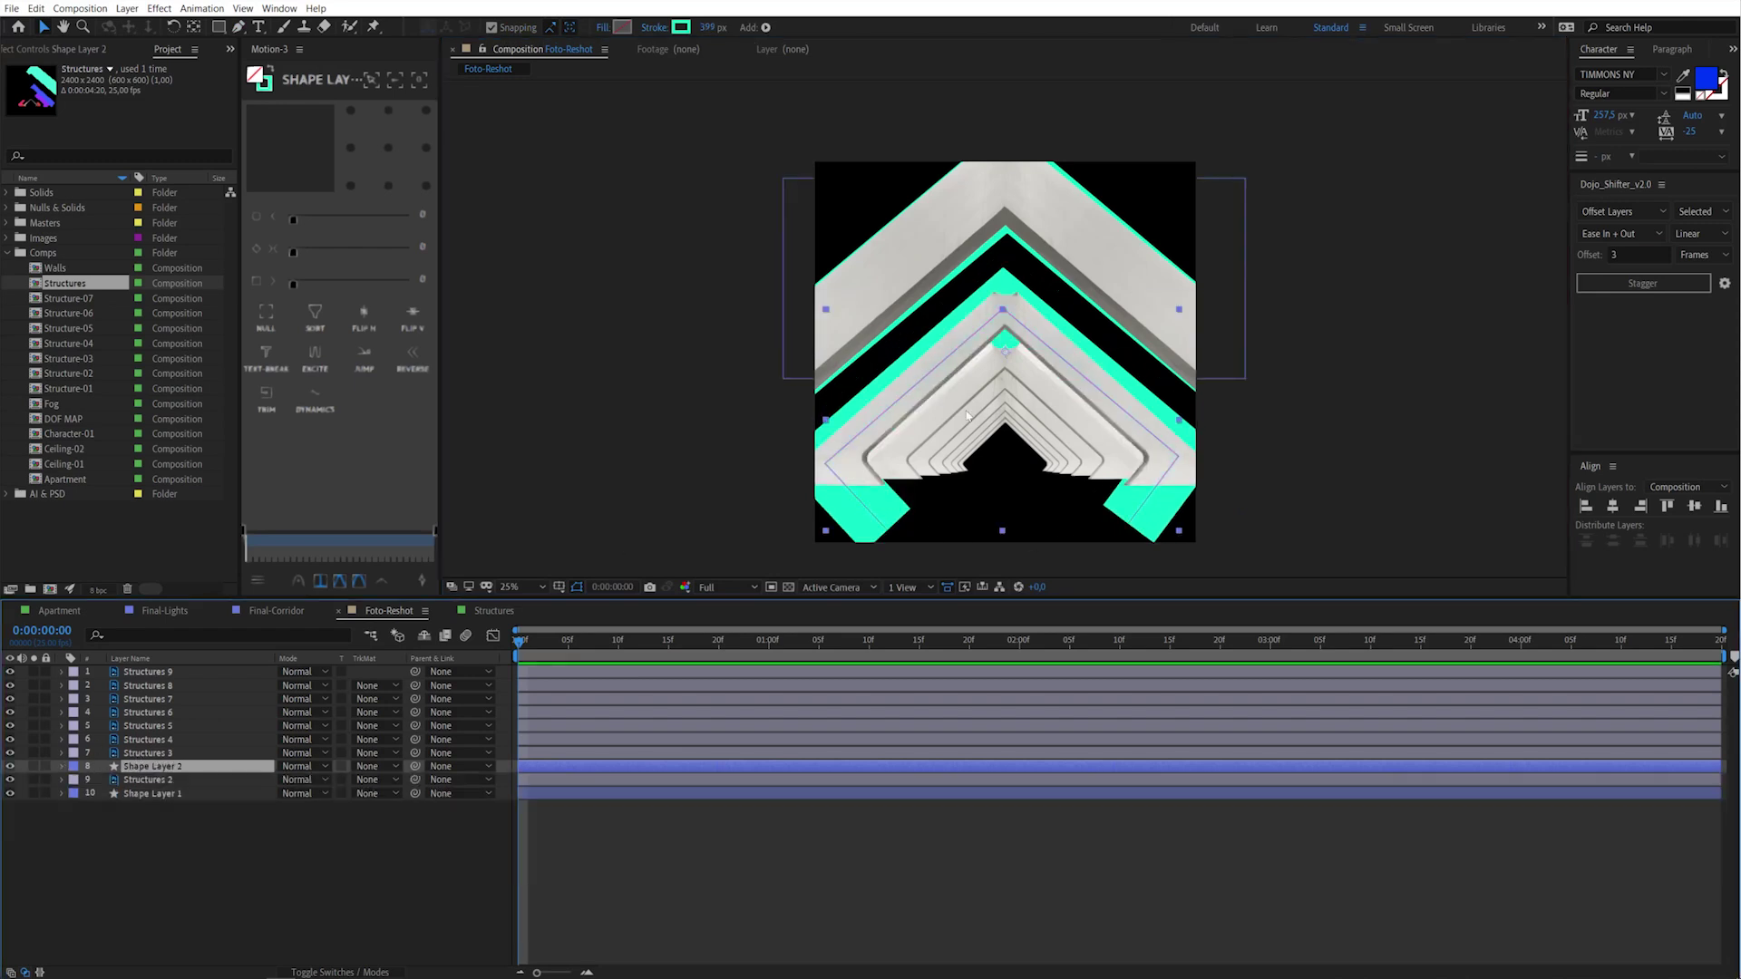
Change Shape Layer 2's stroke colour to red (FC0E38), then deselect all layers
{"action": "left_click", "coordinate": [679, 28]}
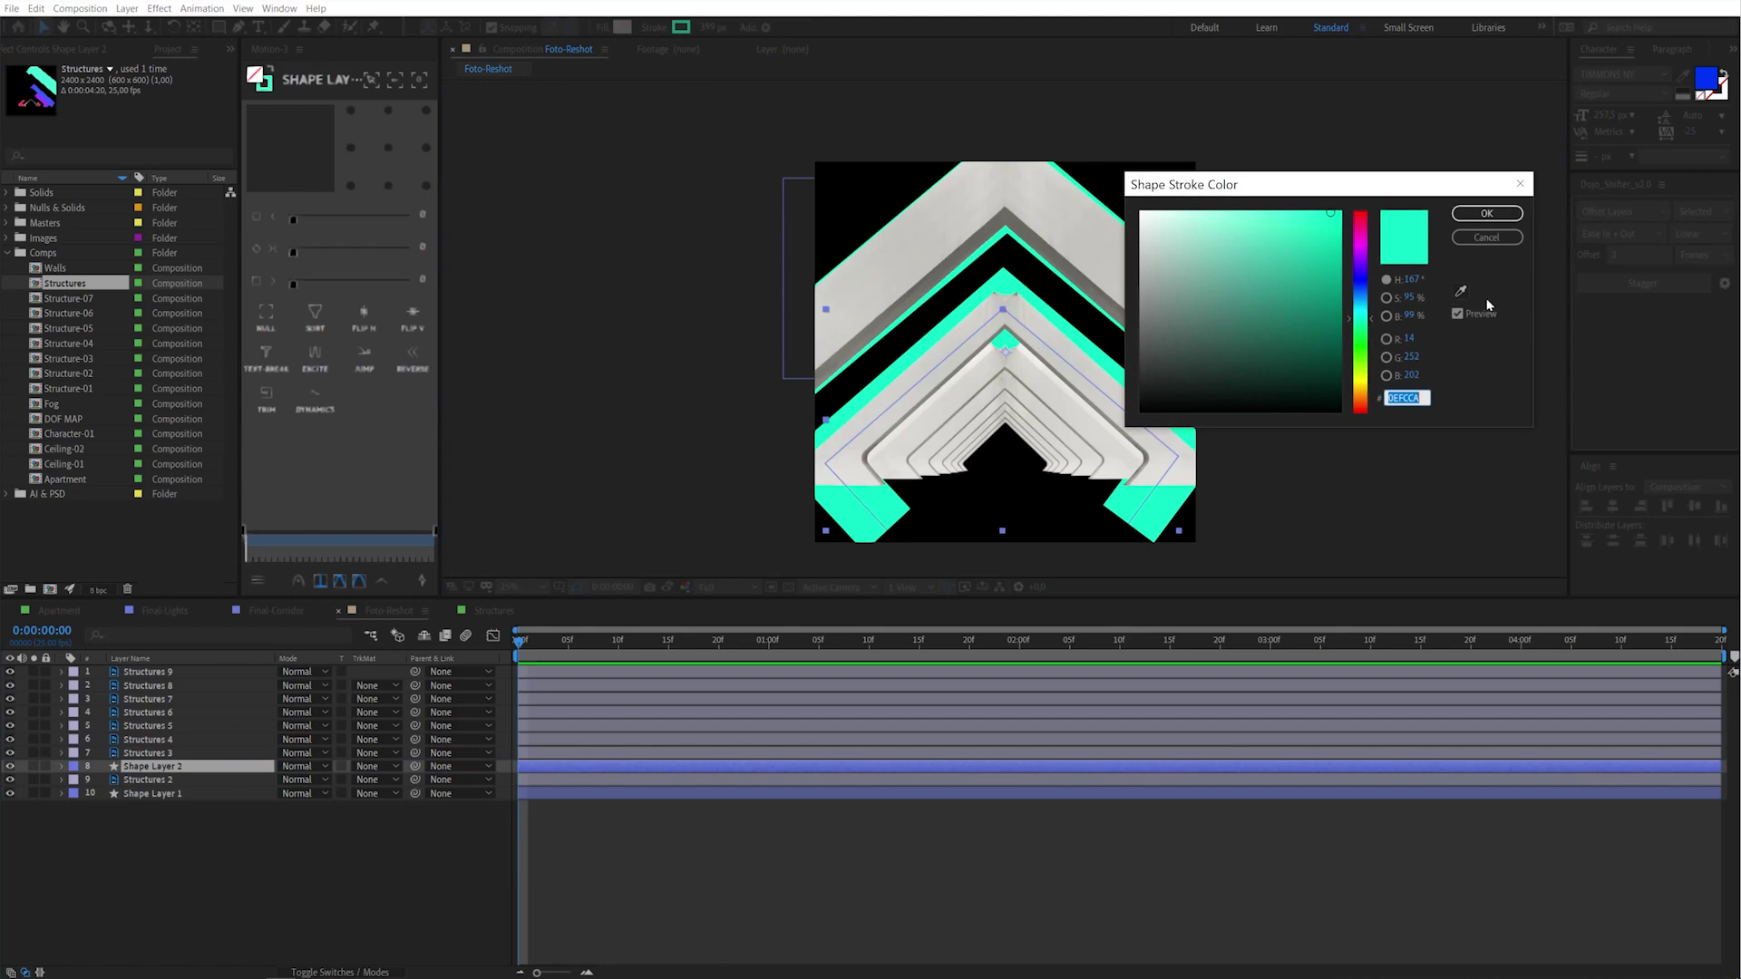
{"action": "left_click_drag", "start_coordinate": [1364, 230], "coordinate": [1369, 219]}
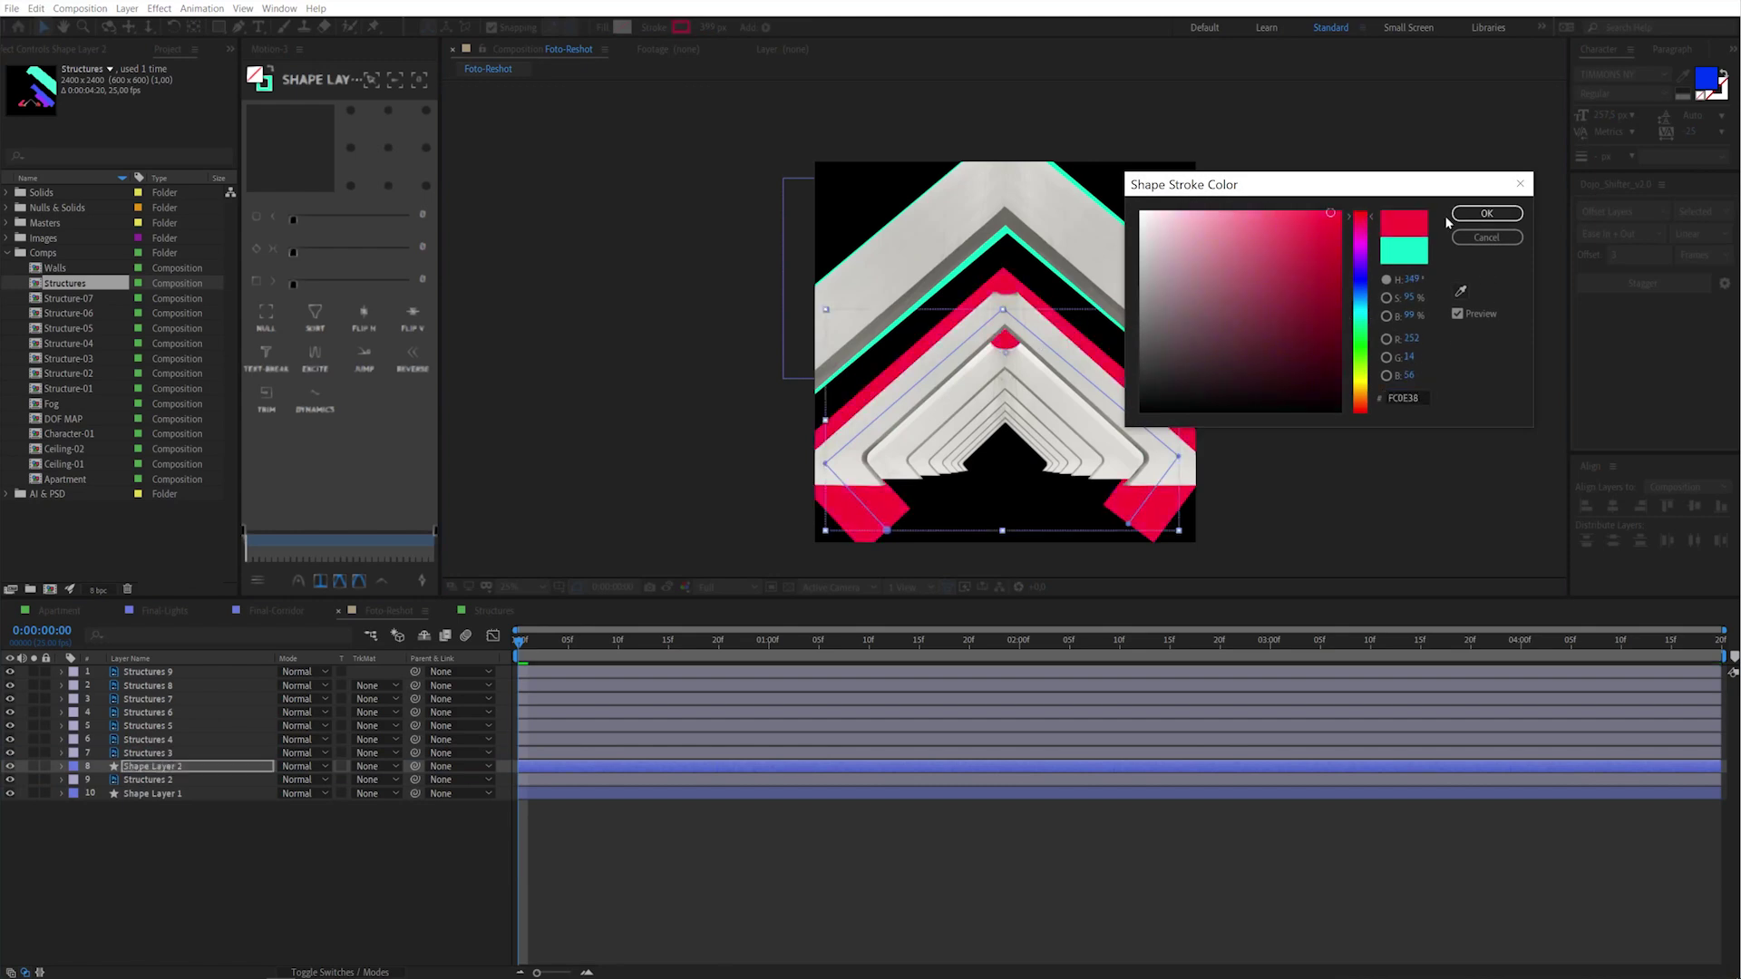
{"action": "left_click", "coordinate": [1488, 213]}
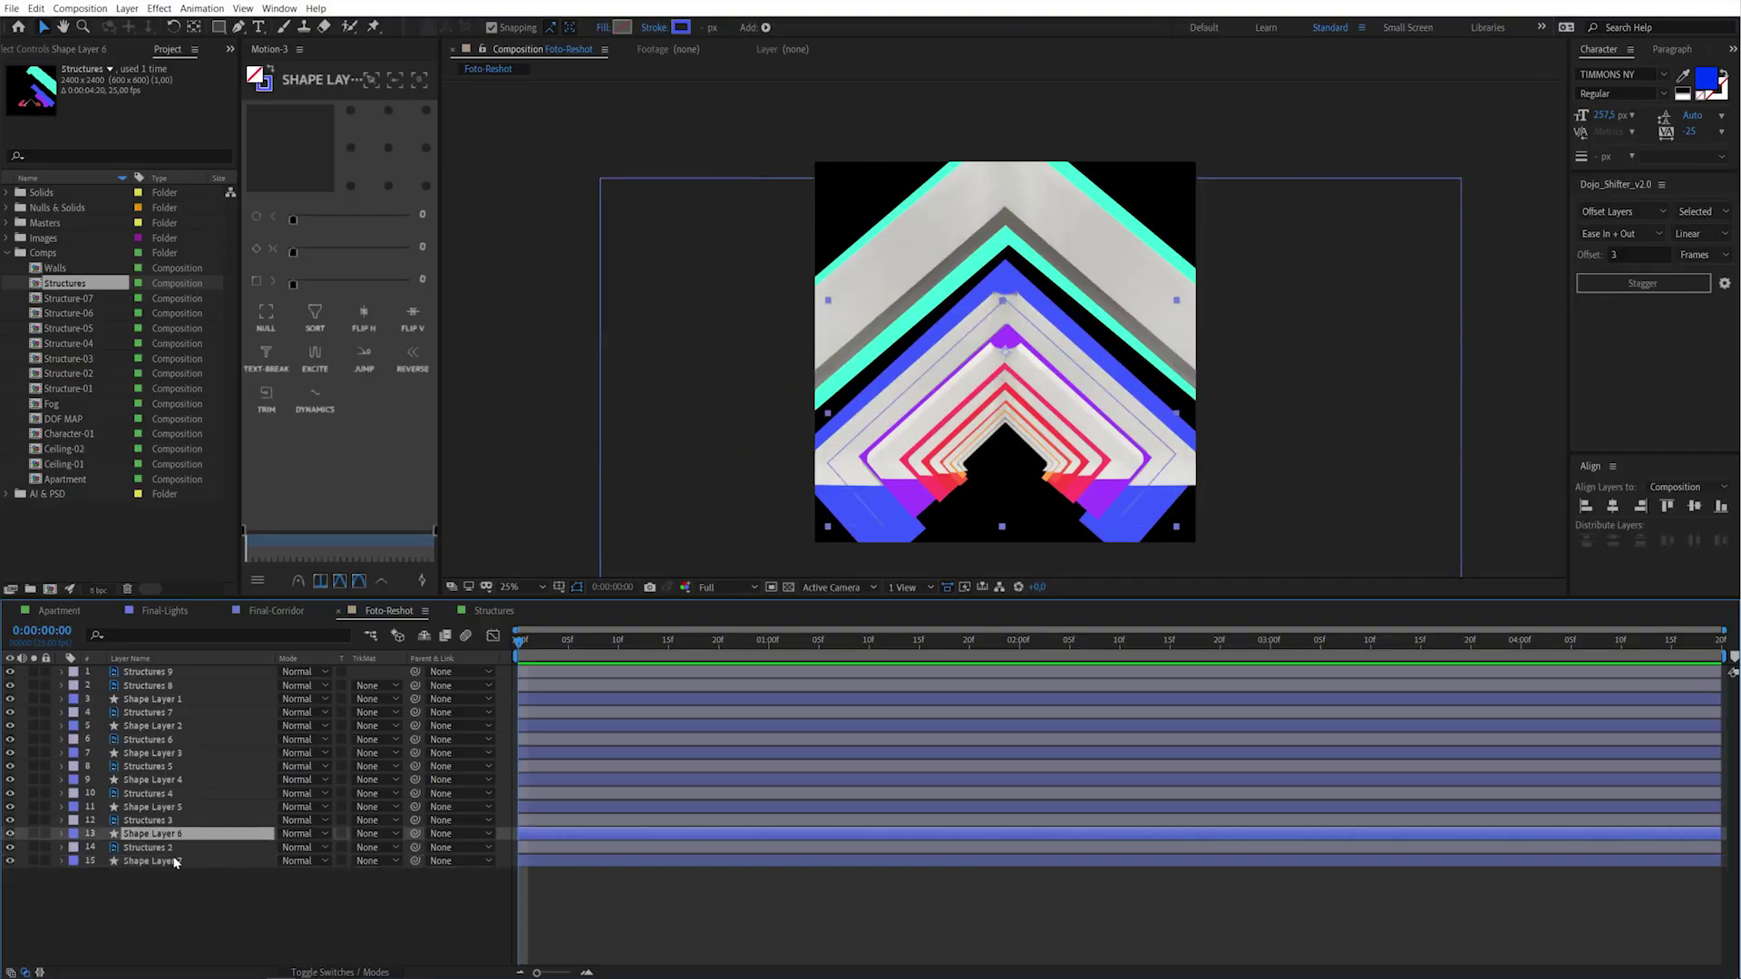
{"action": "left_click", "coordinate": [175, 862]}
{"action": "left_click", "coordinate": [73, 898]}
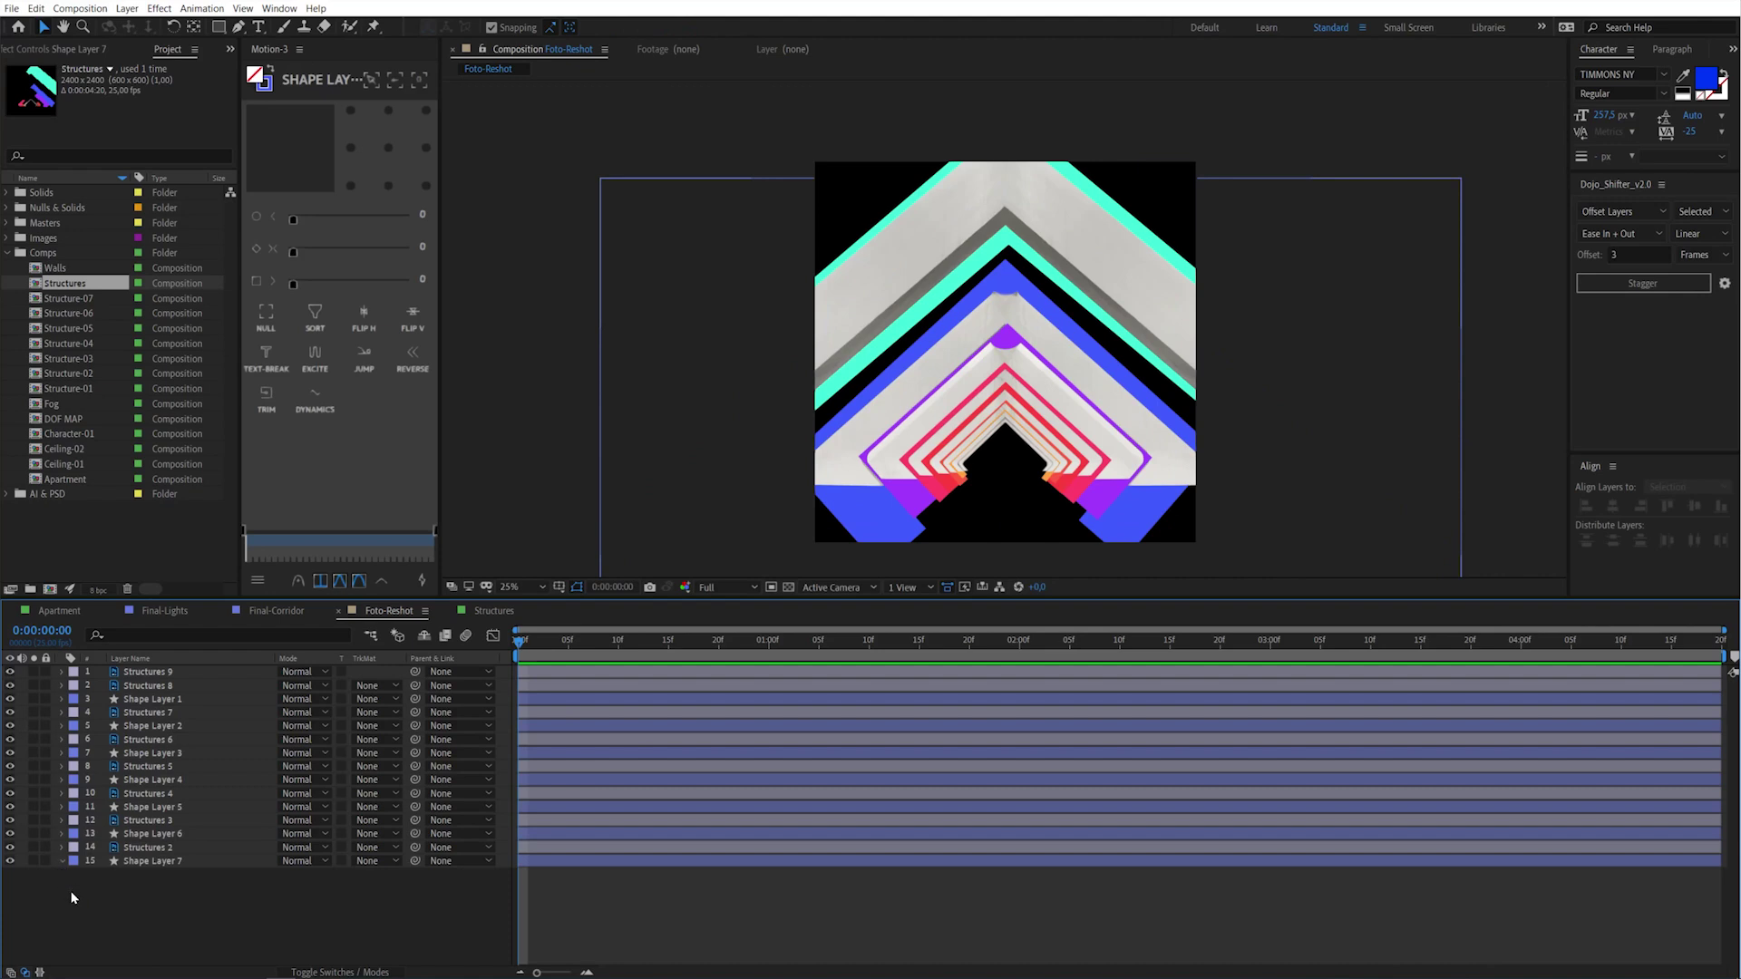
Select the Structures label group and hide all those photo layers
{"action": "left_click", "coordinate": [73, 860]}
{"action": "left_click", "coordinate": [74, 848]}
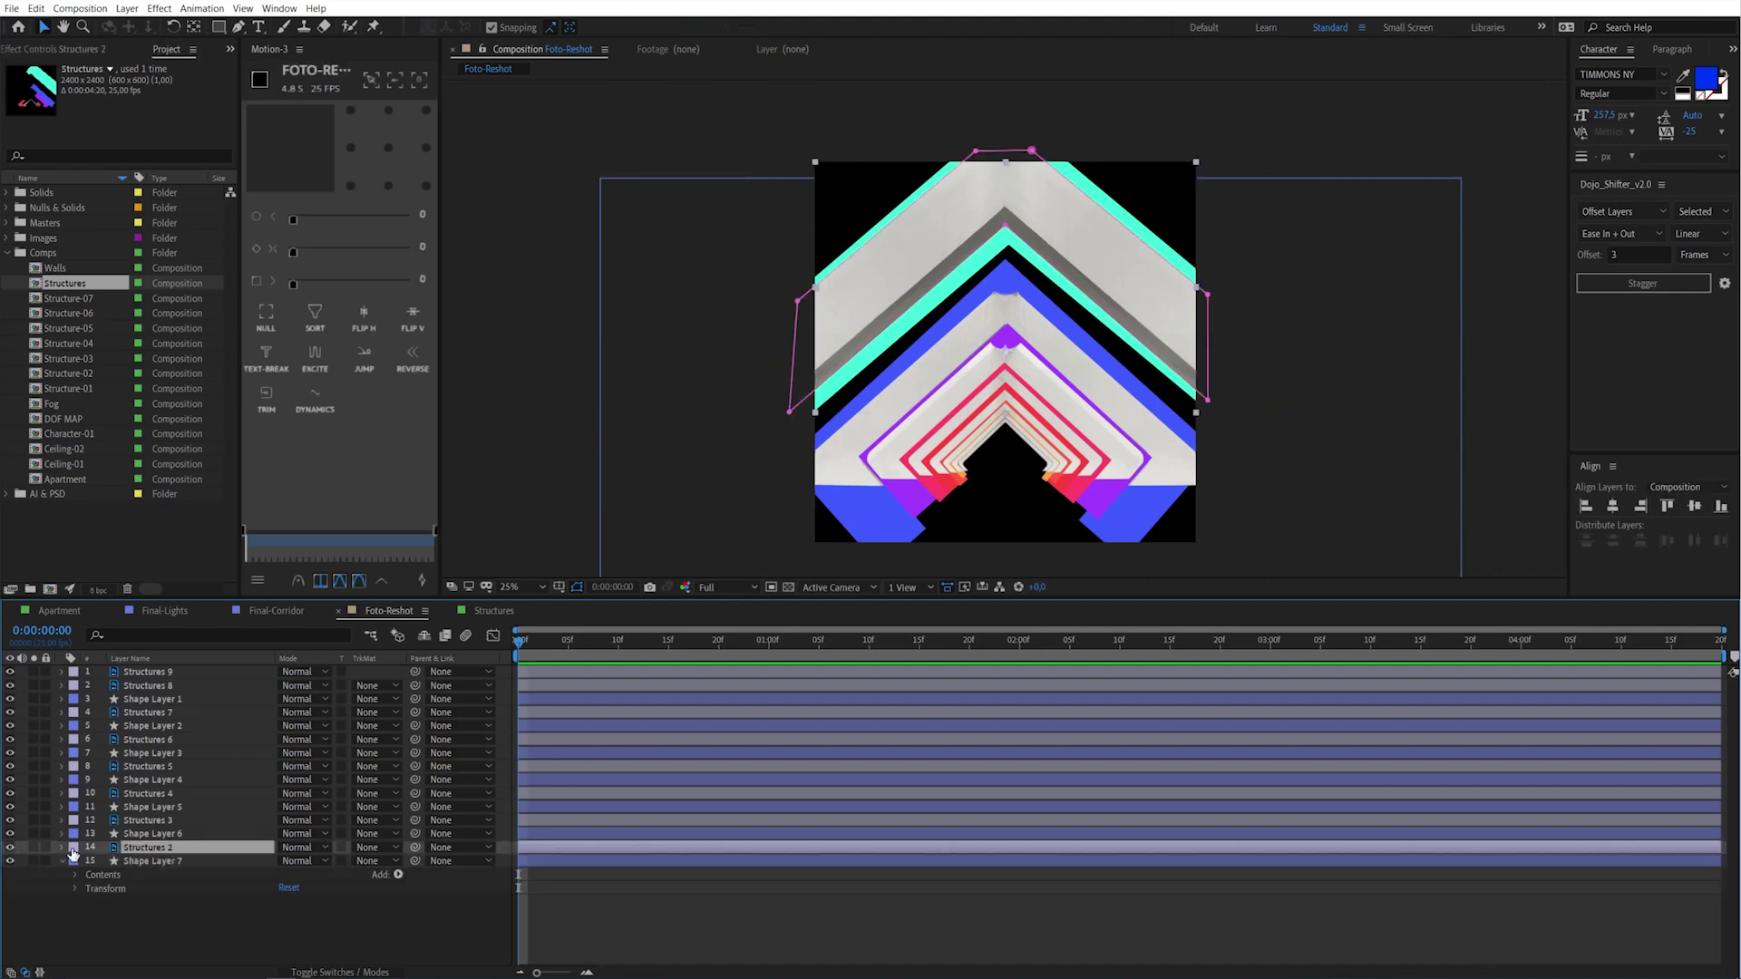
{"action": "left_click", "coordinate": [74, 849]}
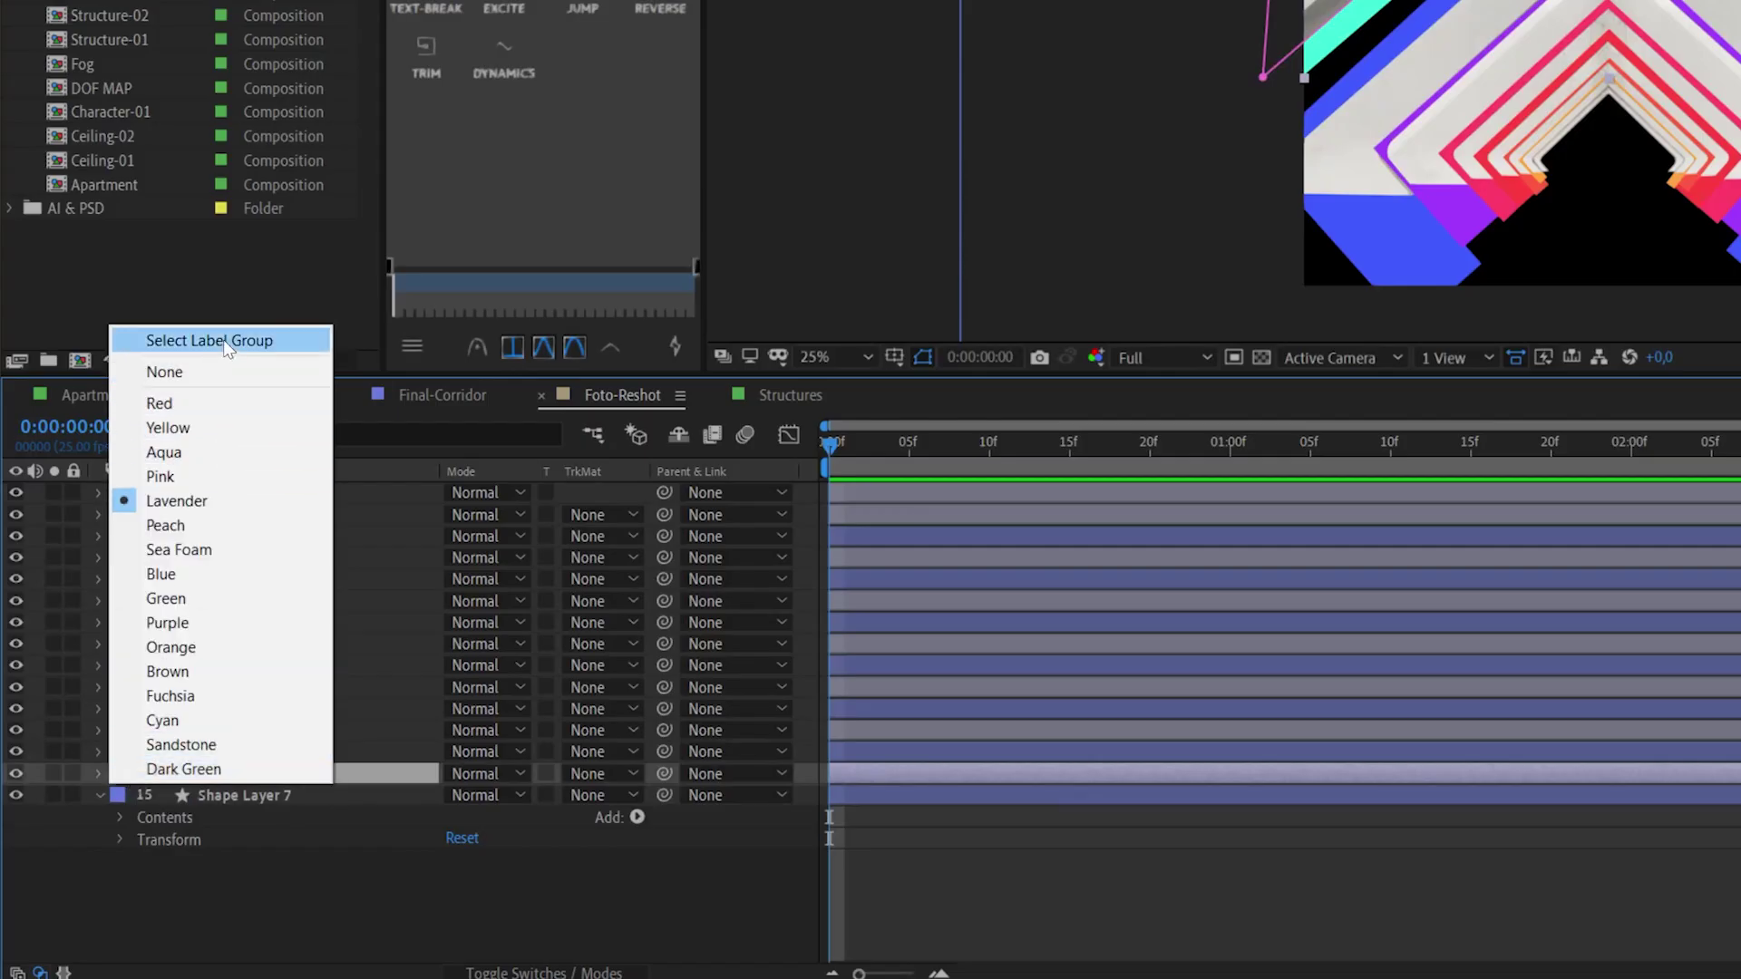
{"action": "left_click", "coordinate": [224, 340]}
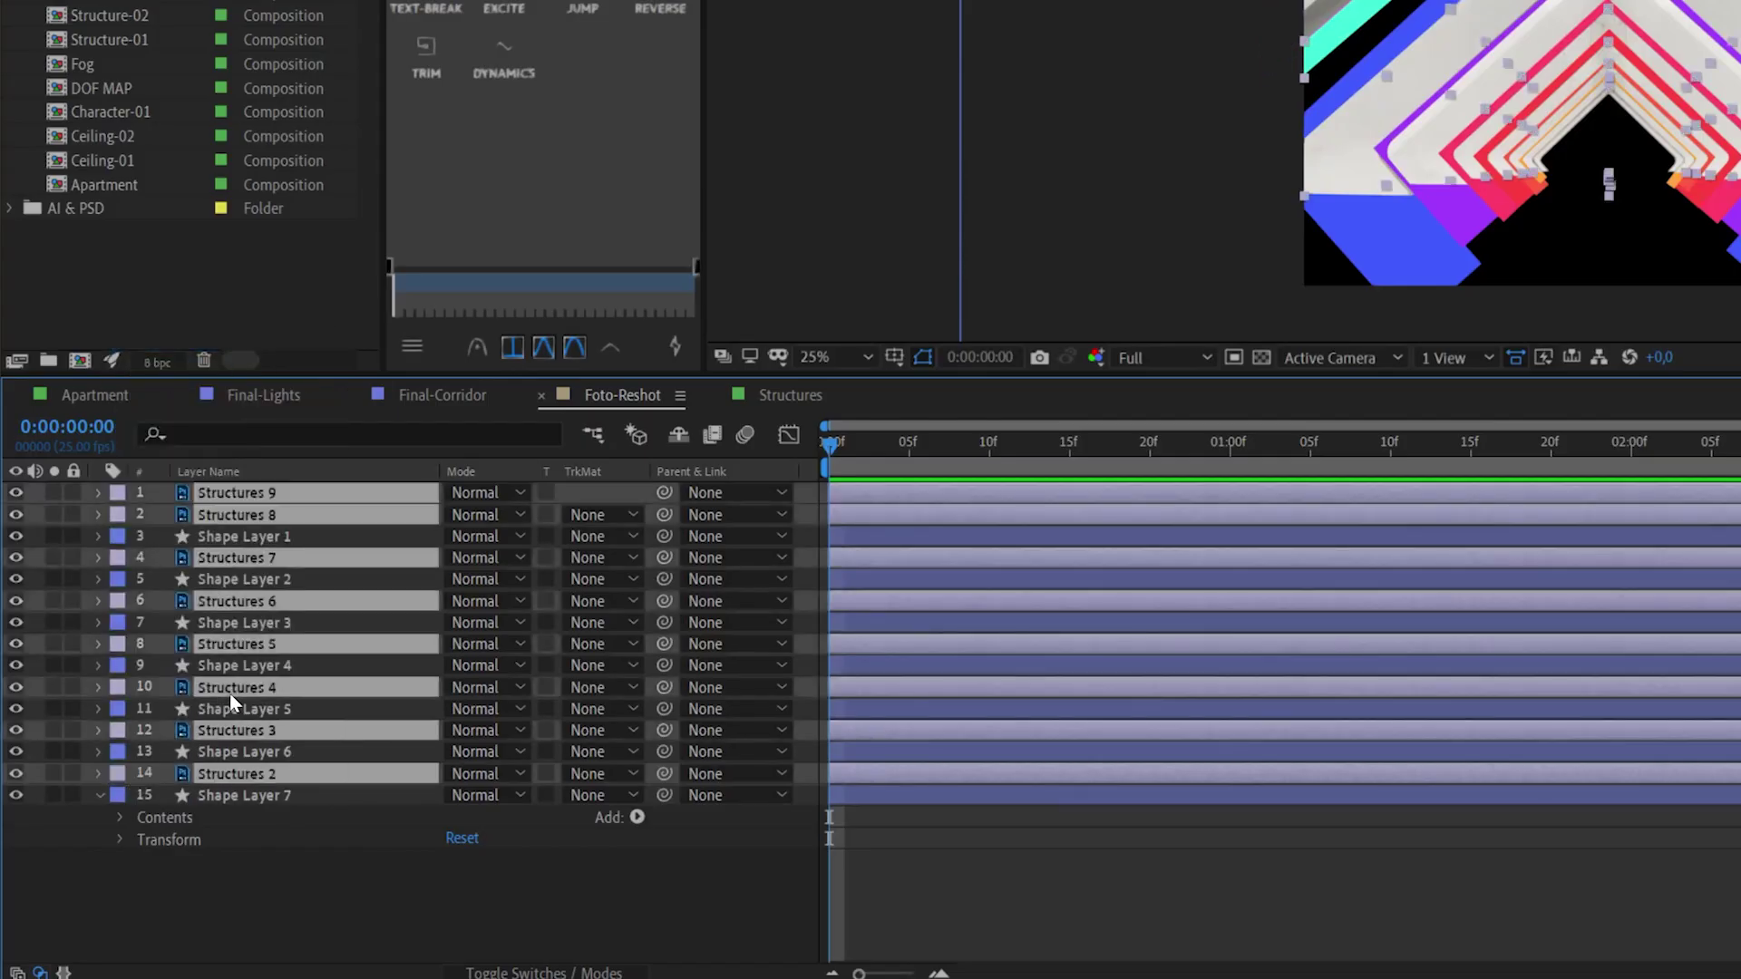
{"action": "left_click", "coordinate": [117, 775]}
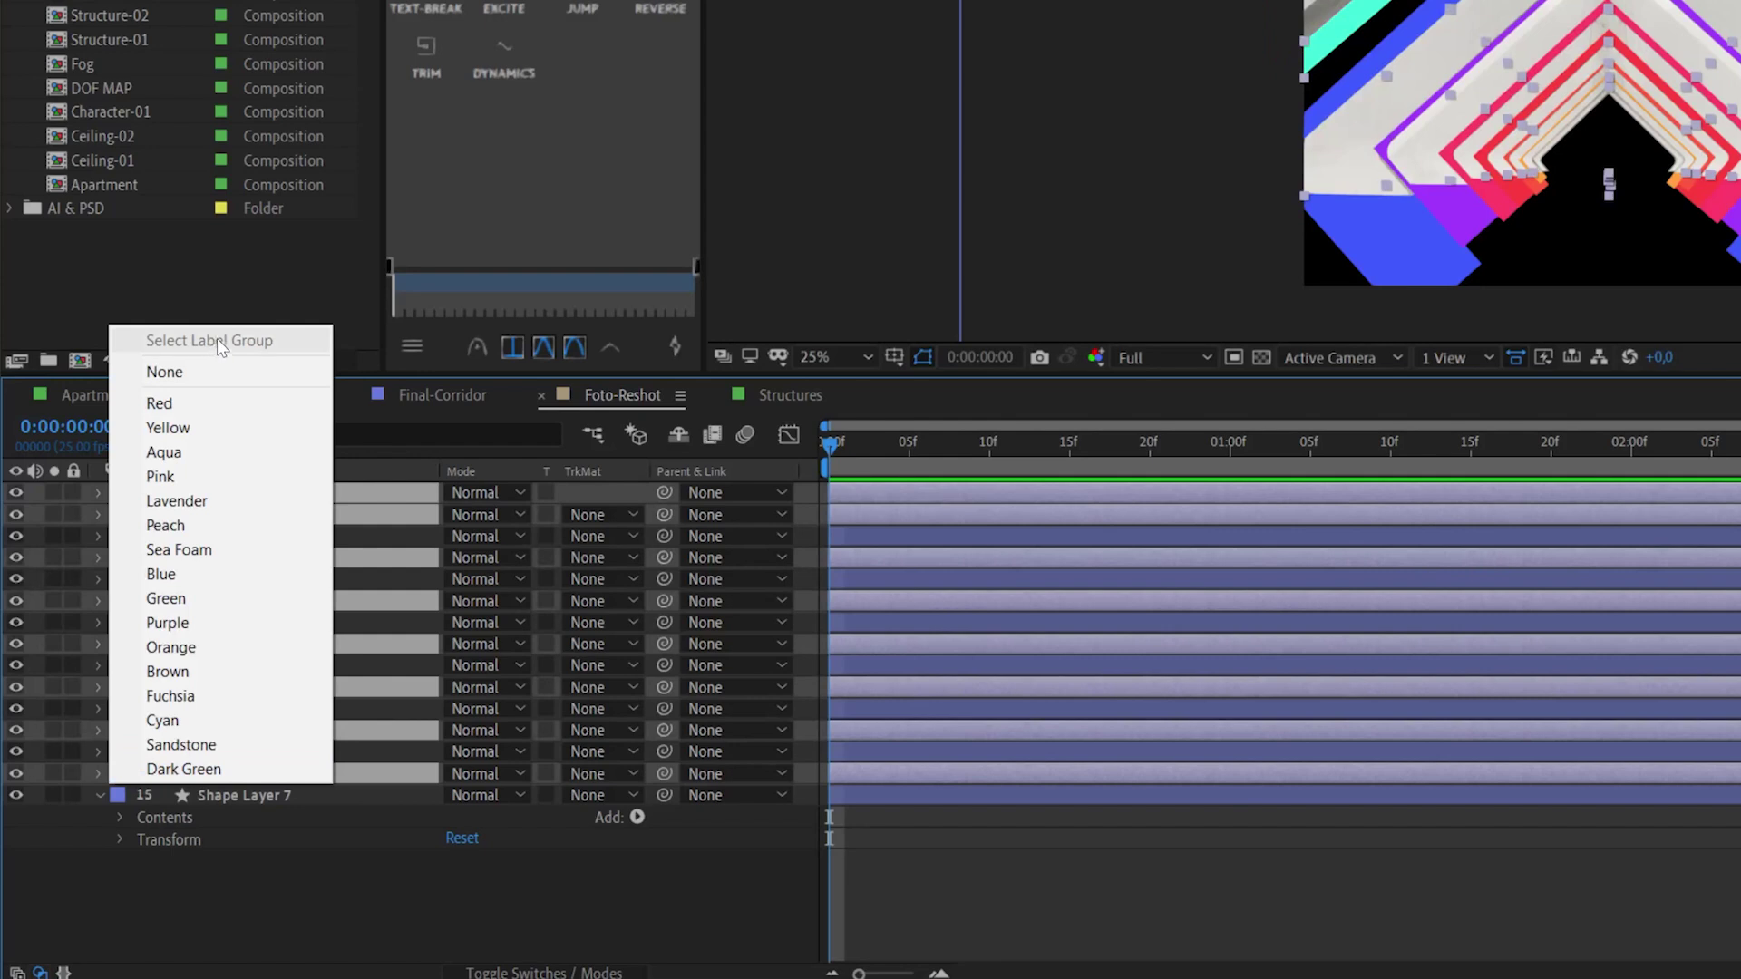
{"action": "left_click", "coordinate": [12, 495]}
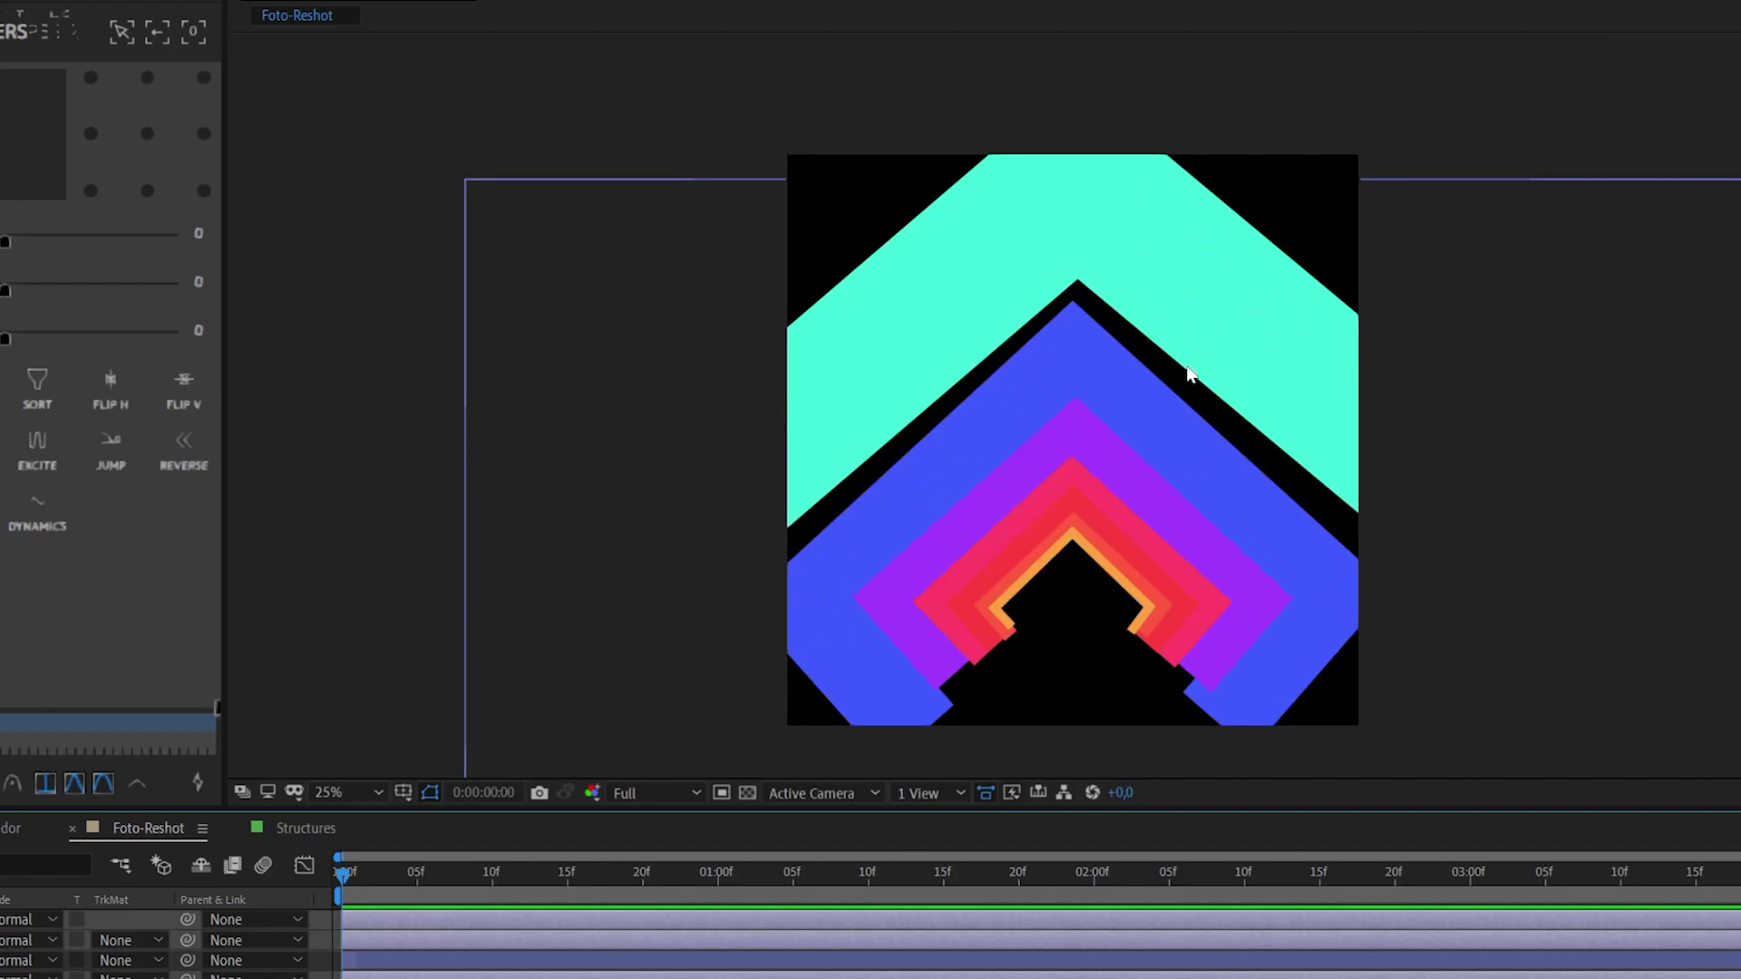
Select Shape Layer 7, expand its contents and open the shape operators list
{"action": "left_click", "coordinate": [1072, 440]}
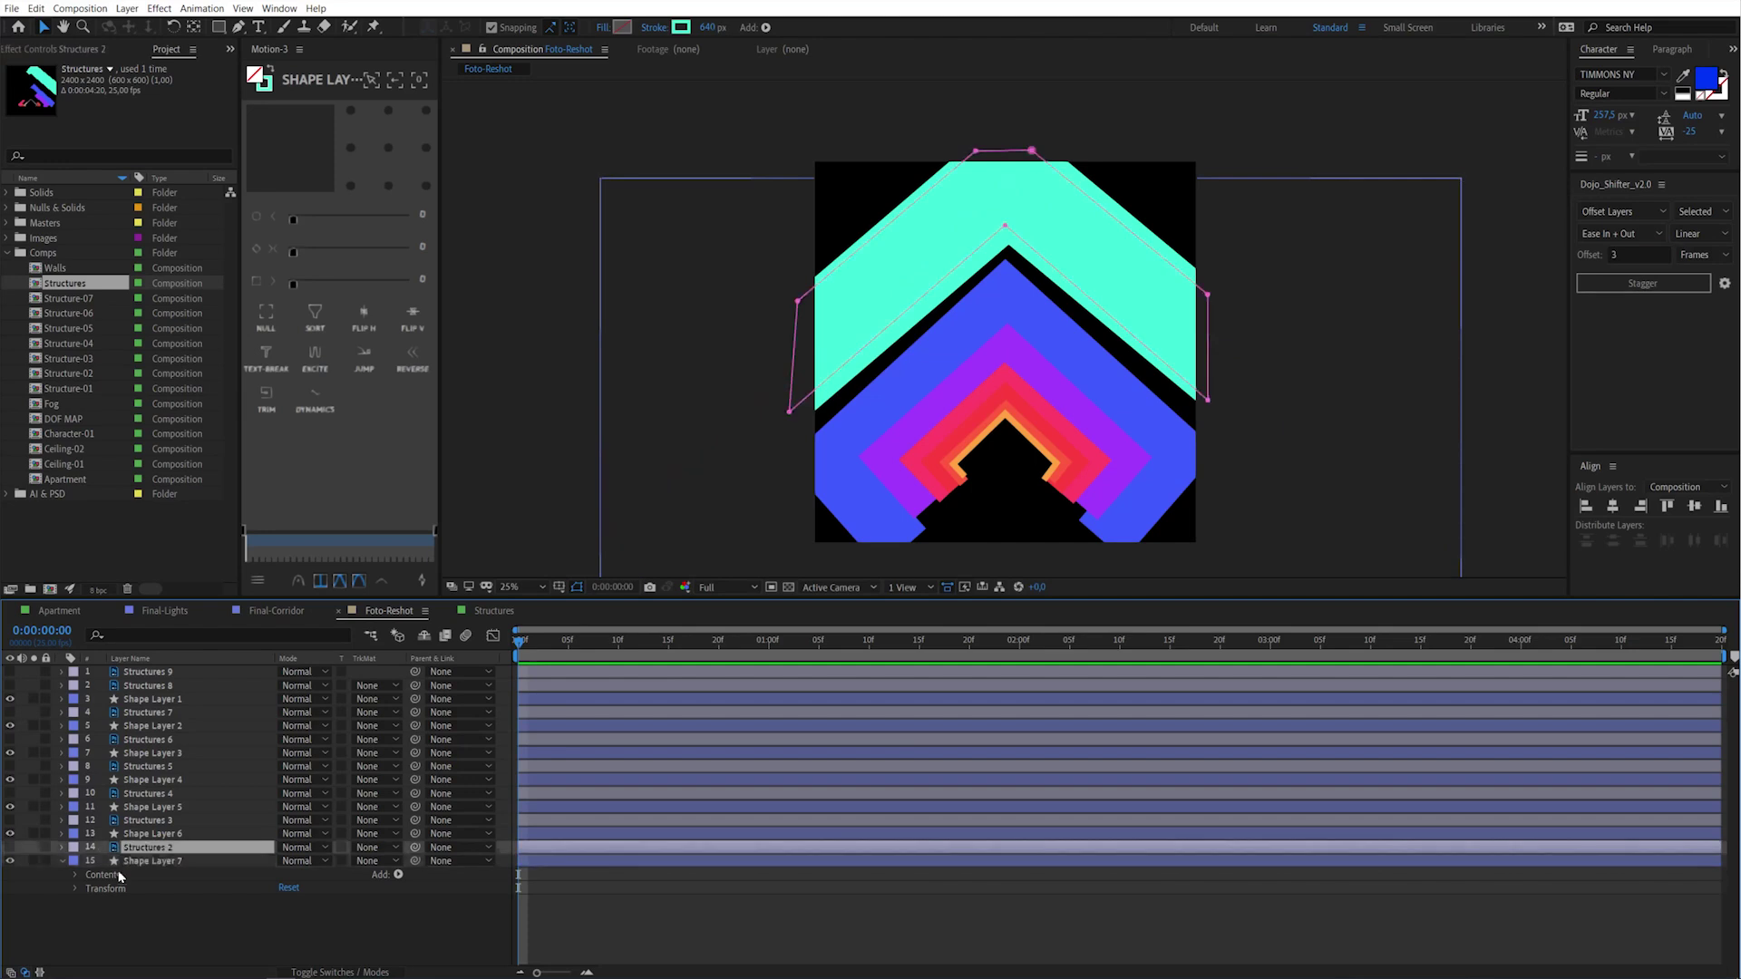
{"action": "left_click", "coordinate": [76, 874]}
{"action": "left_click", "coordinate": [227, 916]}
Add Trim Paths to Shape Layer 7 and set its End to 20%
{"action": "left_click", "coordinate": [397, 875]}
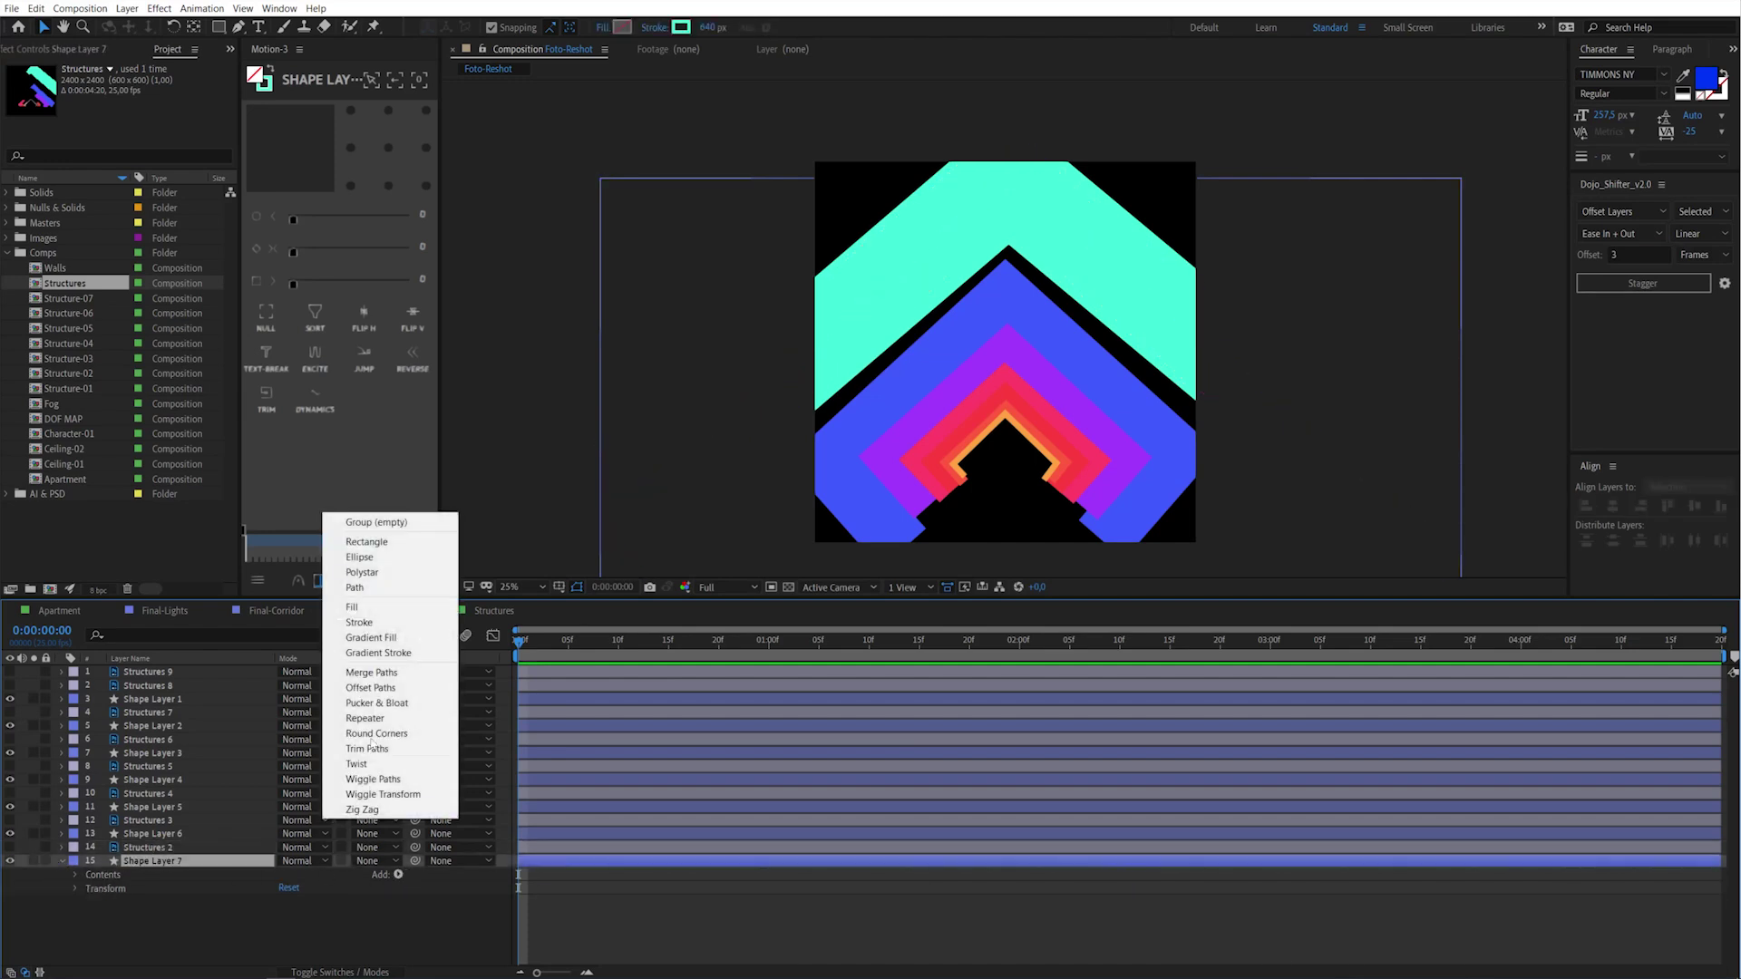
{"action": "left_click", "coordinate": [368, 748]}
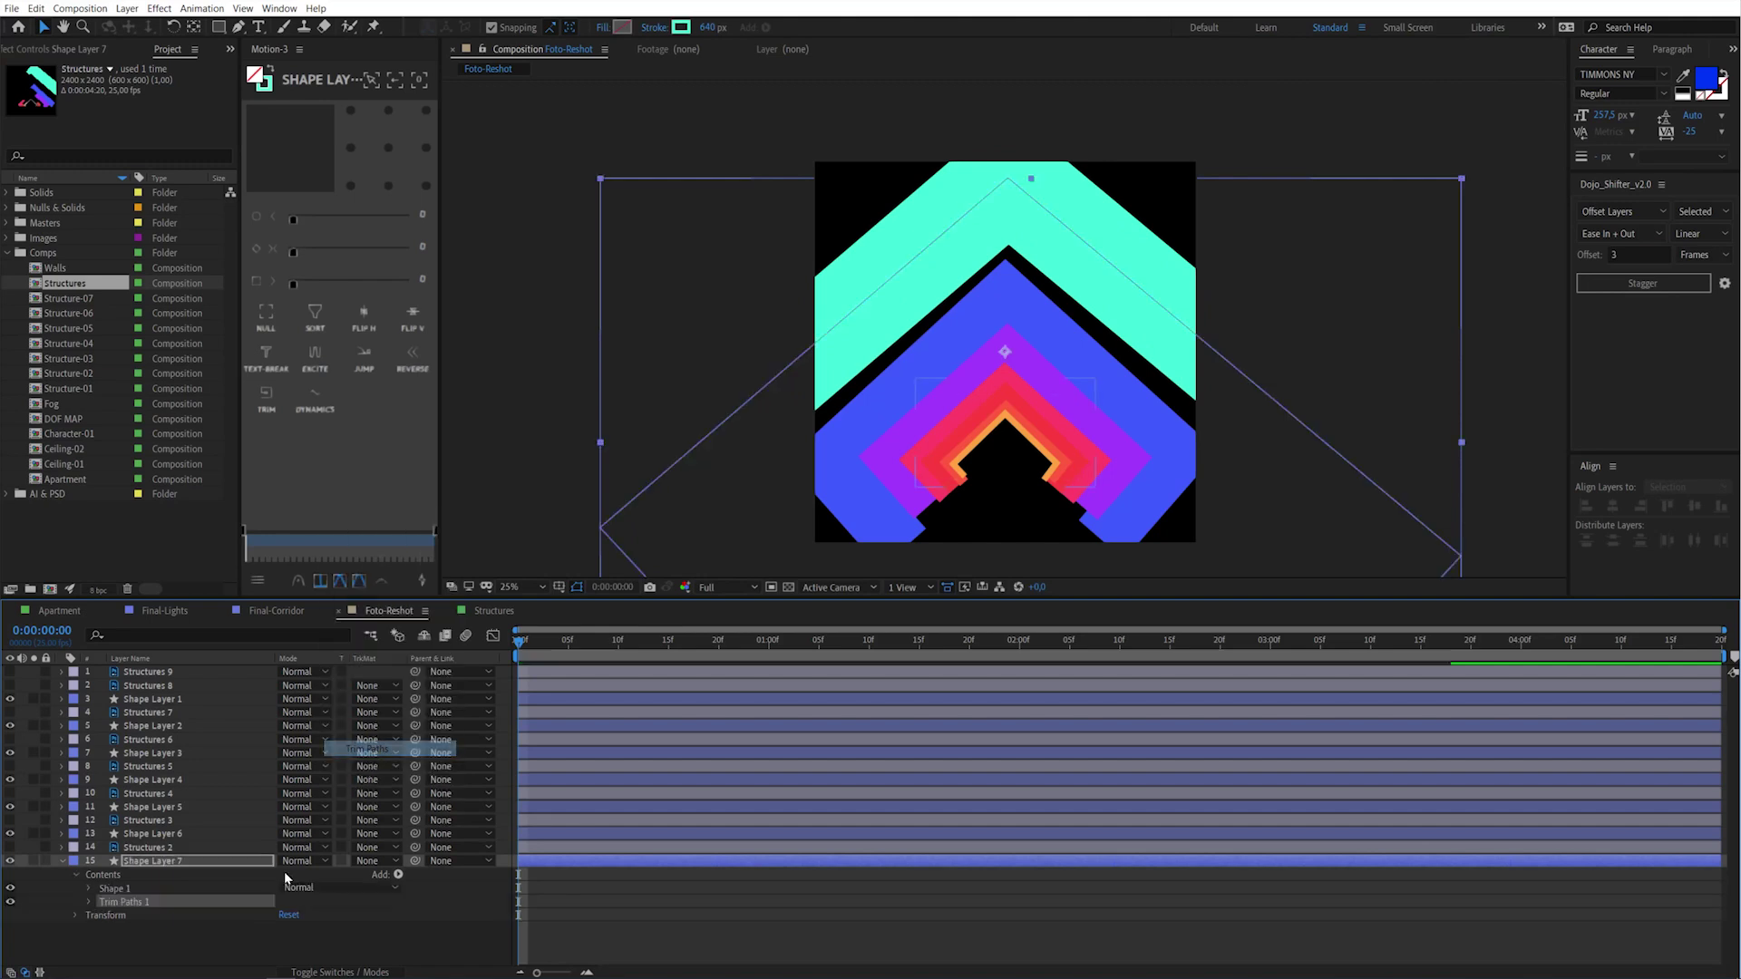
{"action": "left_click", "coordinate": [89, 903]}
{"action": "left_click", "coordinate": [289, 929]}
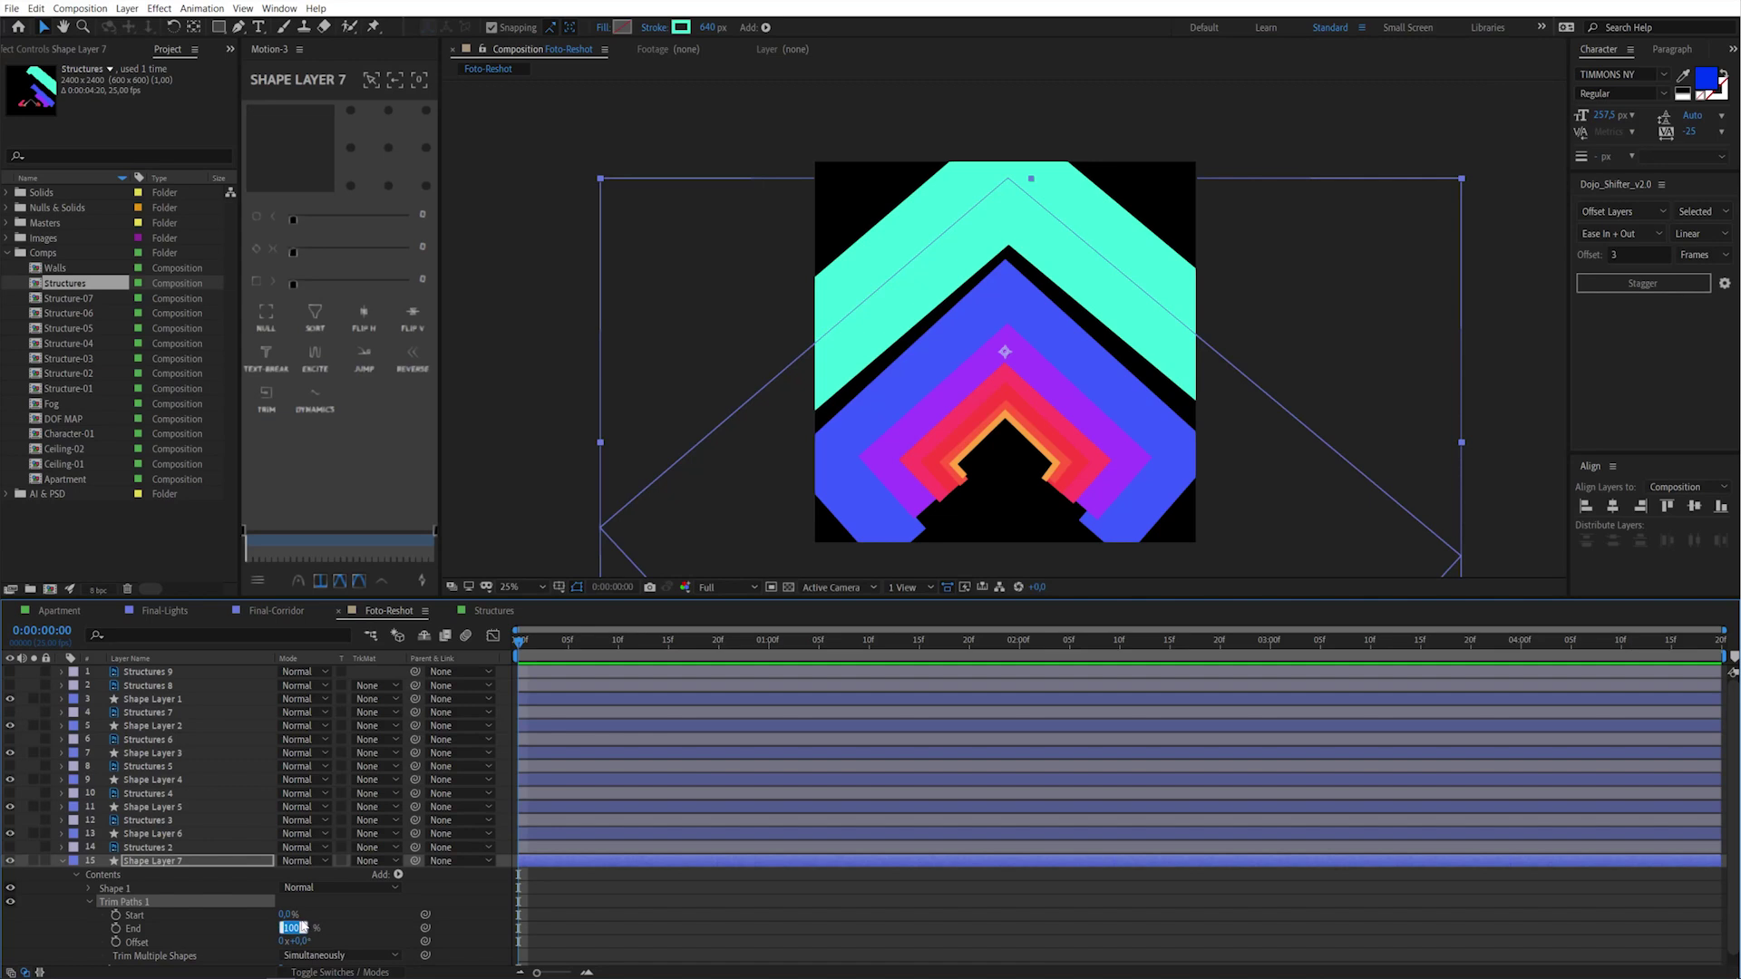
{"action": "type", "text": "20"}
{"action": "key", "text": "Return"}
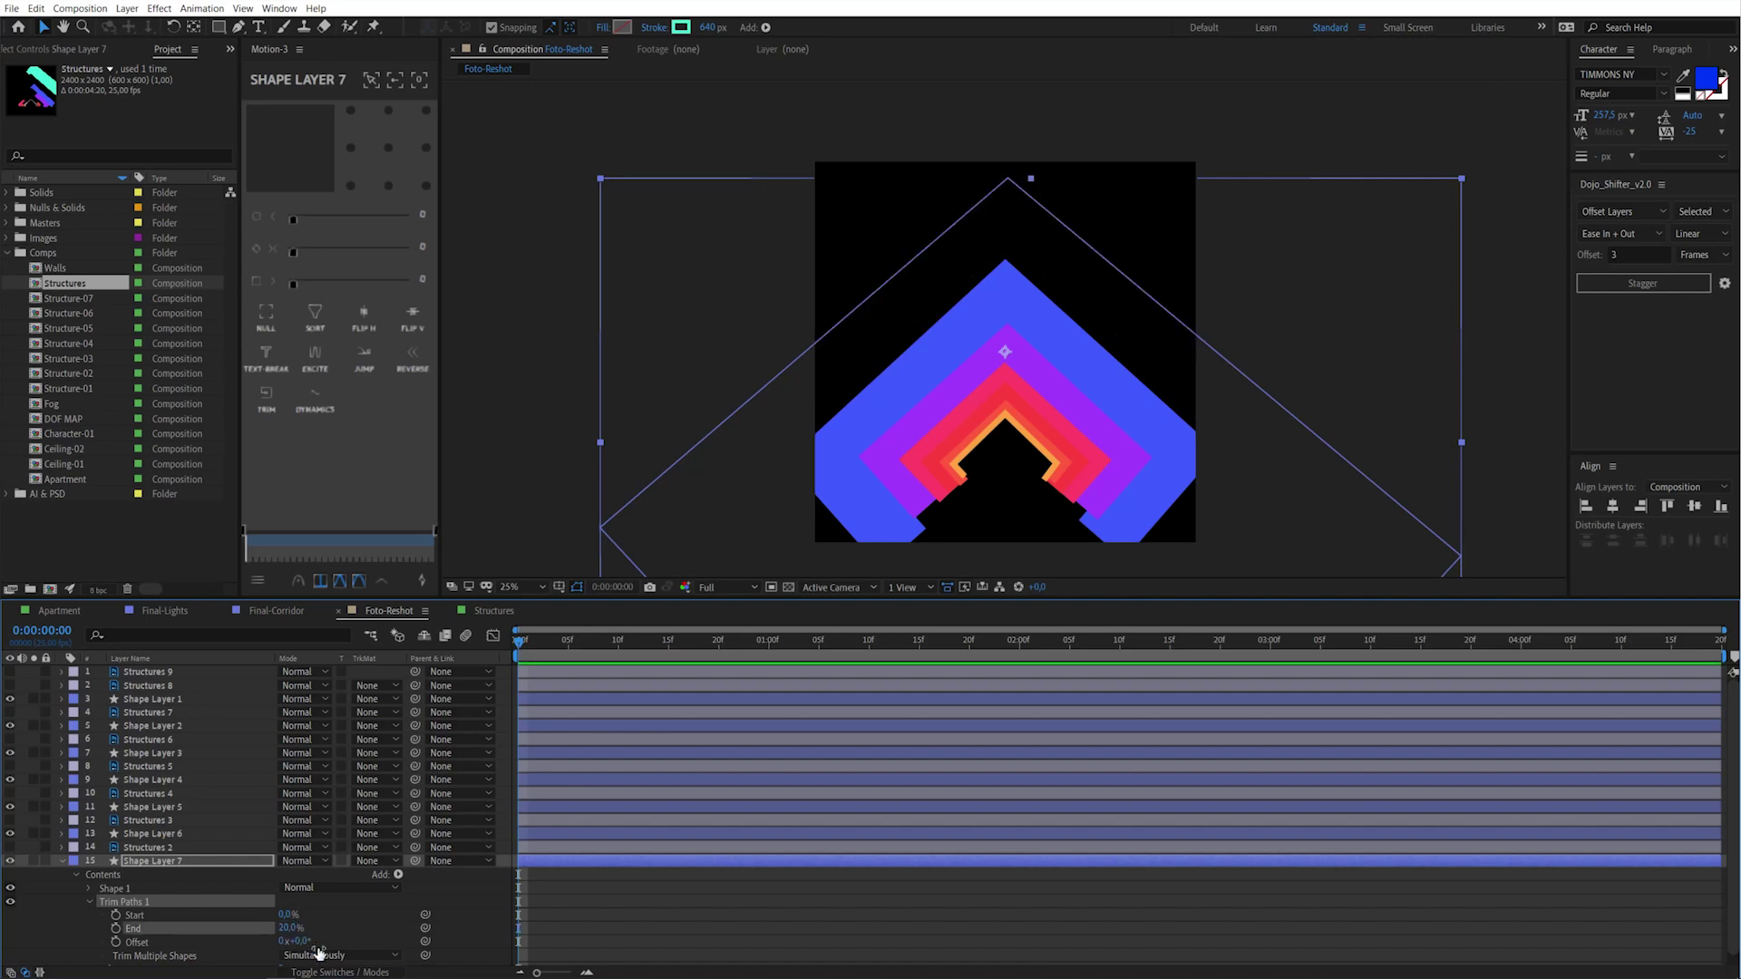
Adjust the trim End to 15%, then 35%, sliding the cyan segment along the chevron
{"action": "mouse_move", "coordinate": [298, 946]}
{"action": "left_mouse_down"}
{"action": "mouse_move", "coordinate": [513, 898]}
{"action": "mouse_move", "coordinate": [358, 886]}
{"action": "left_mouse_up"}
{"action": "left_click", "coordinate": [289, 929]}
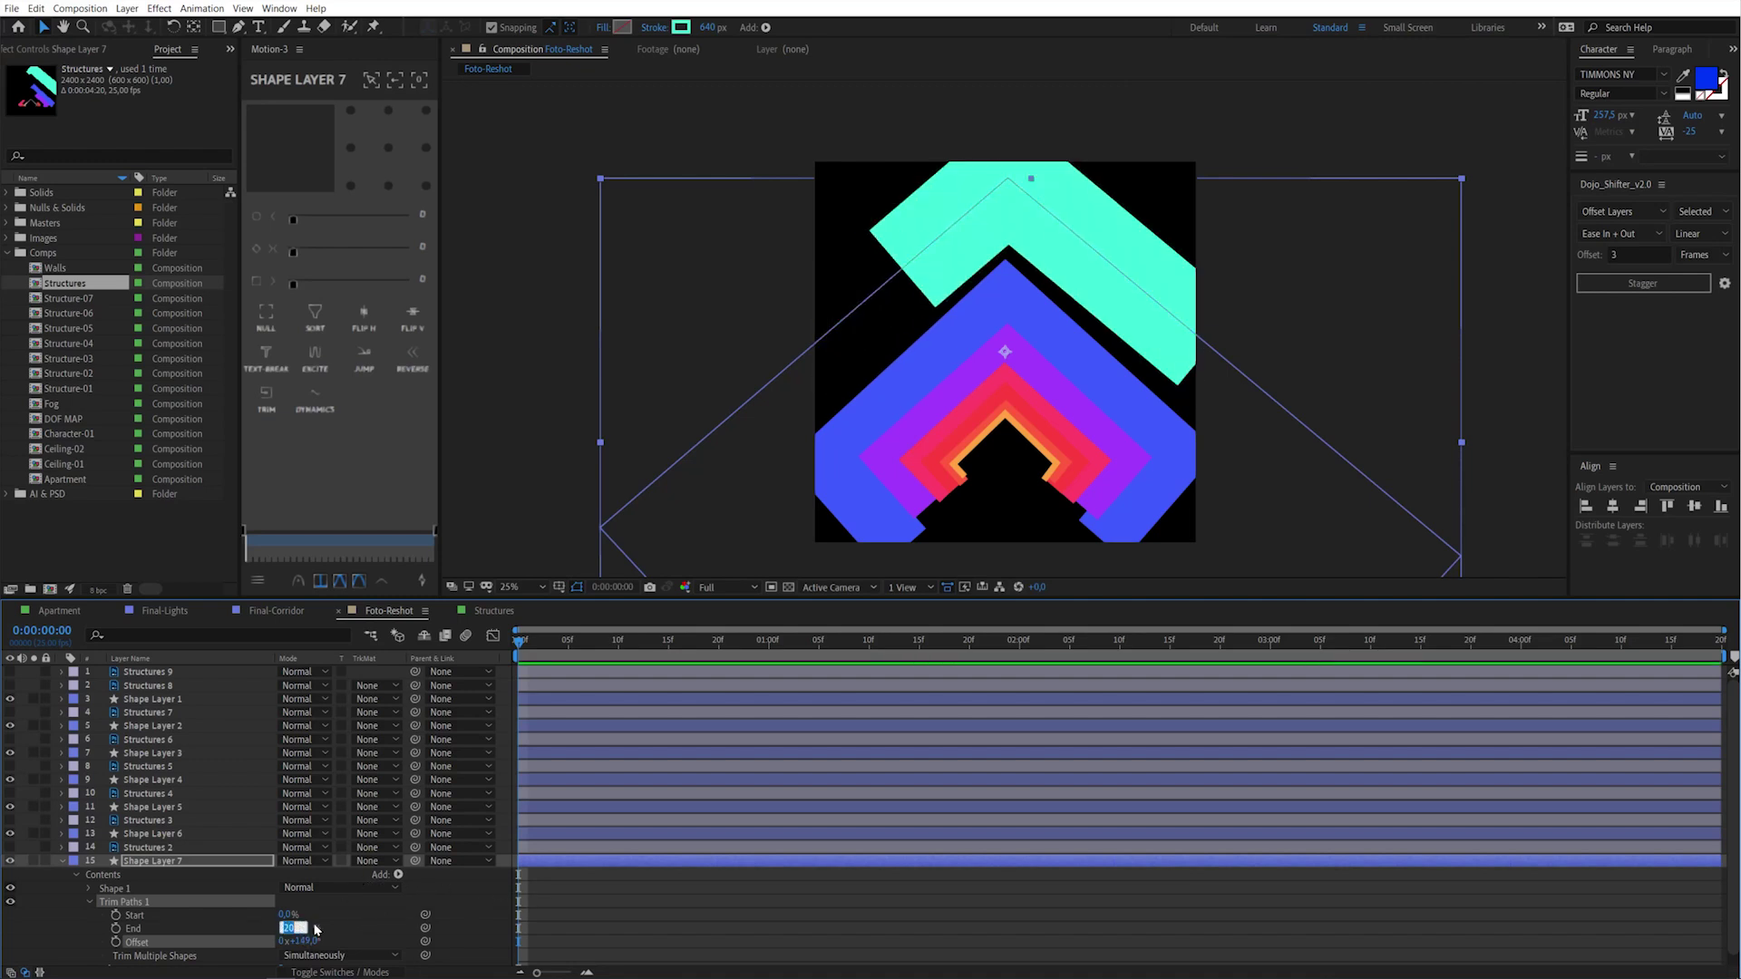
{"action": "type", "text": "15"}
{"action": "key", "text": "Return"}
{"action": "left_click", "coordinate": [292, 927]}
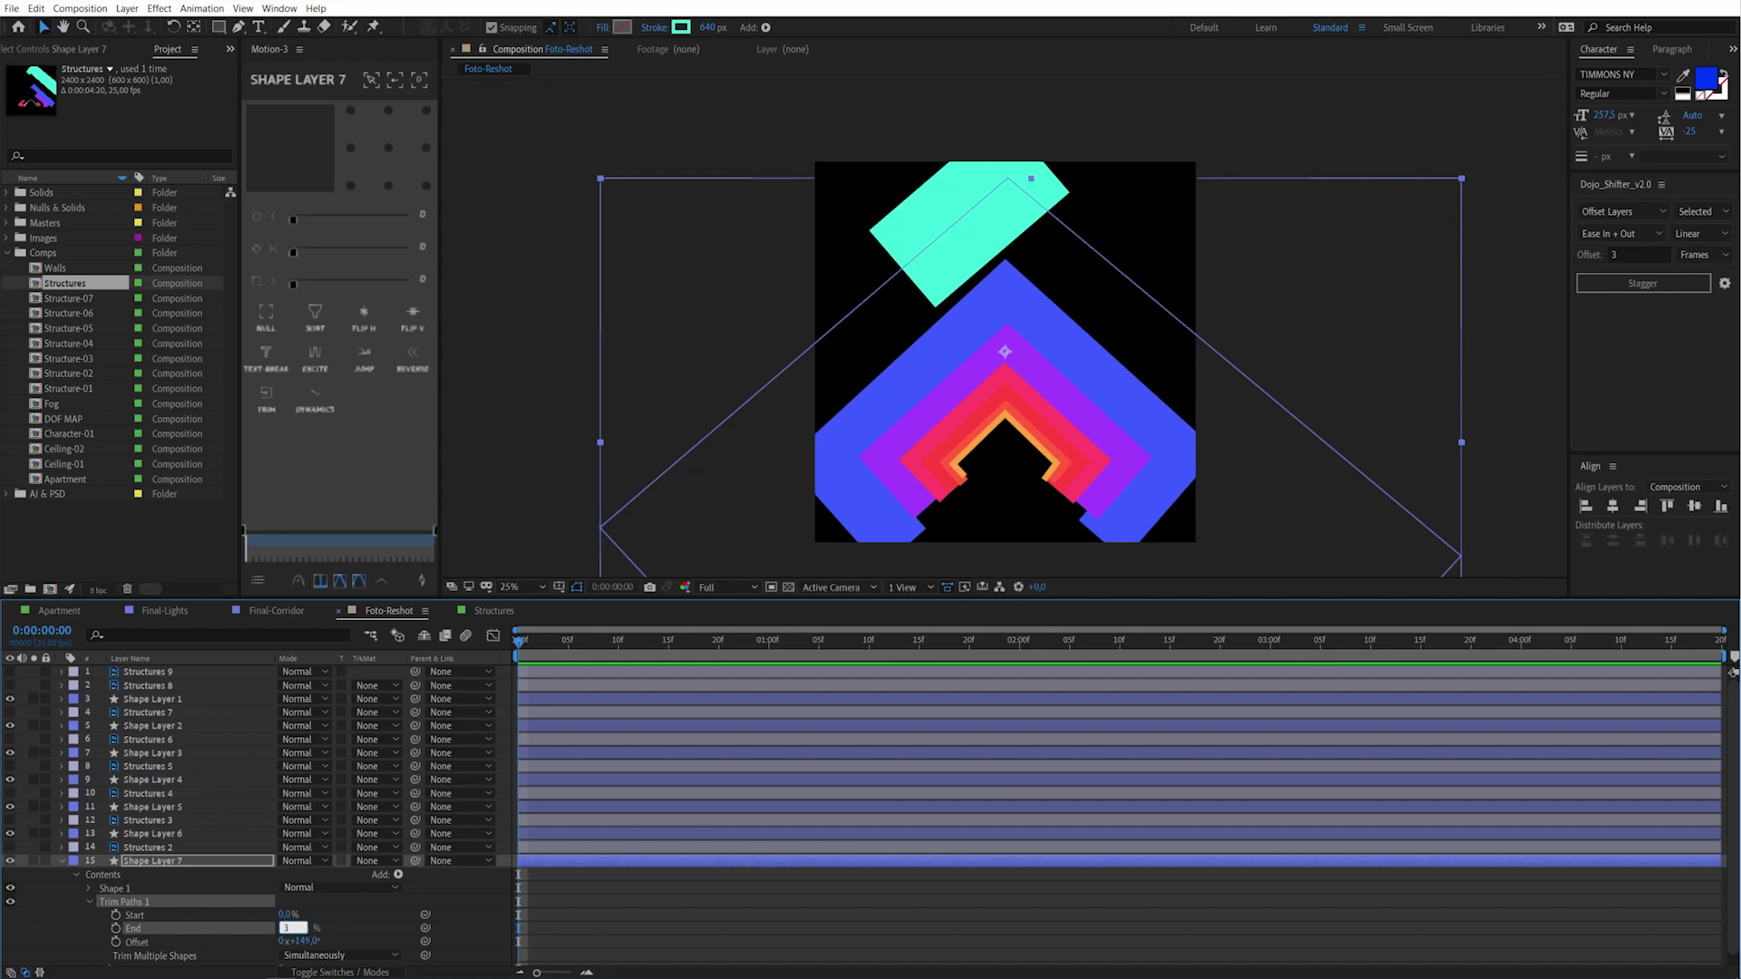
{"action": "type", "text": "5"}
{"action": "key", "text": "Return"}
{"action": "mouse_move", "coordinate": [300, 942]}
{"action": "left_mouse_down"}
{"action": "mouse_move", "coordinate": [437, 891]}
{"action": "mouse_move", "coordinate": [502, 903]}
{"action": "mouse_move", "coordinate": [282, 943]}
{"action": "left_mouse_up"}
Set the Trim Paths Offset to 0° and add an expression to it
{"action": "left_click", "coordinate": [306, 943]}
{"action": "key", "text": "Return"}
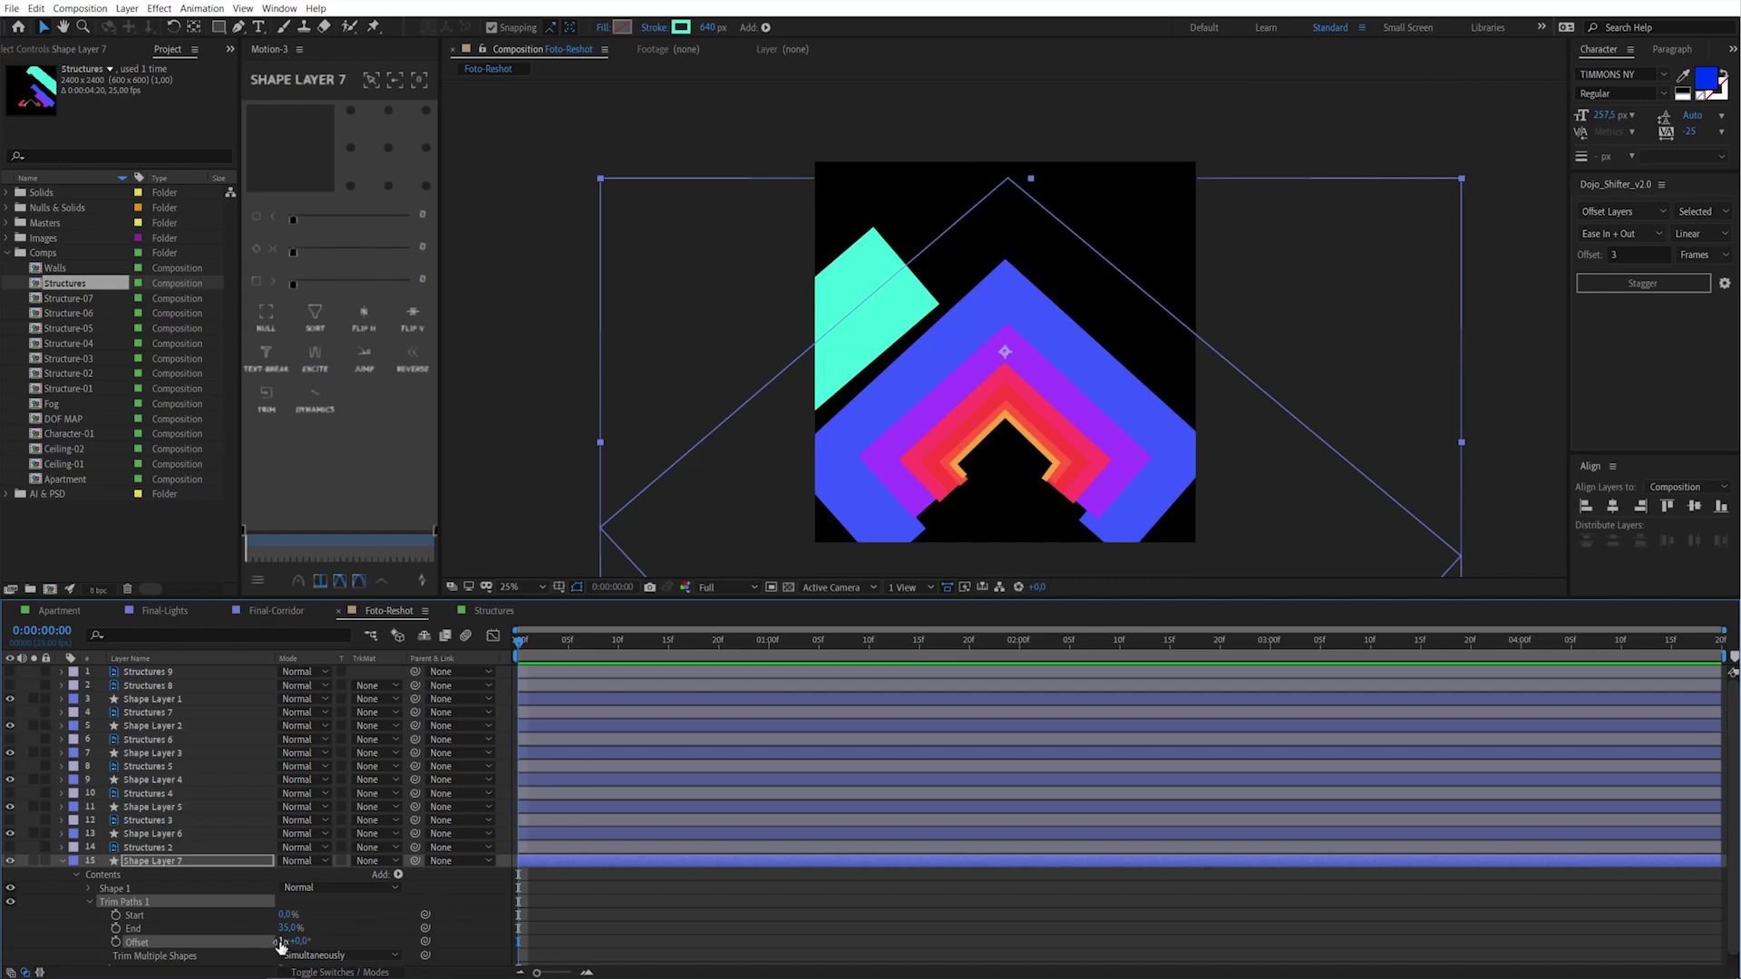
{"action": "left_click", "coordinate": [116, 942], "text": "alt"}
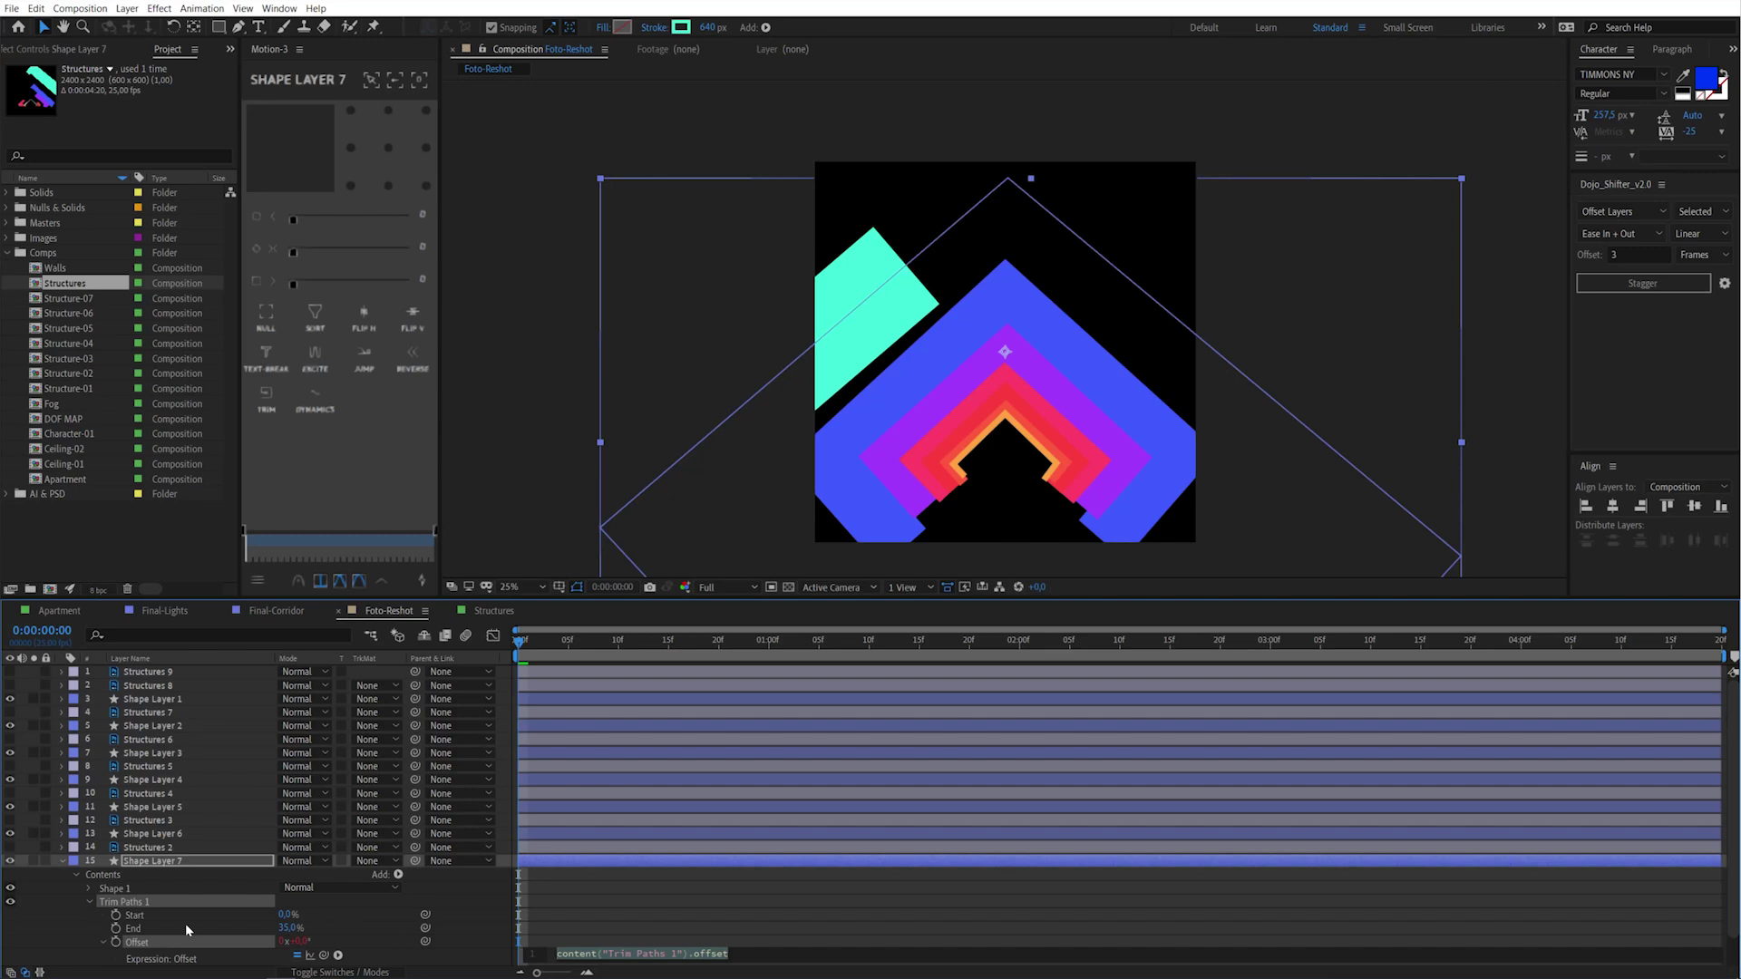
Enter time*300 as the Offset expression and preview the cyan segment circling the chevron
{"action": "type", "text": "time"}
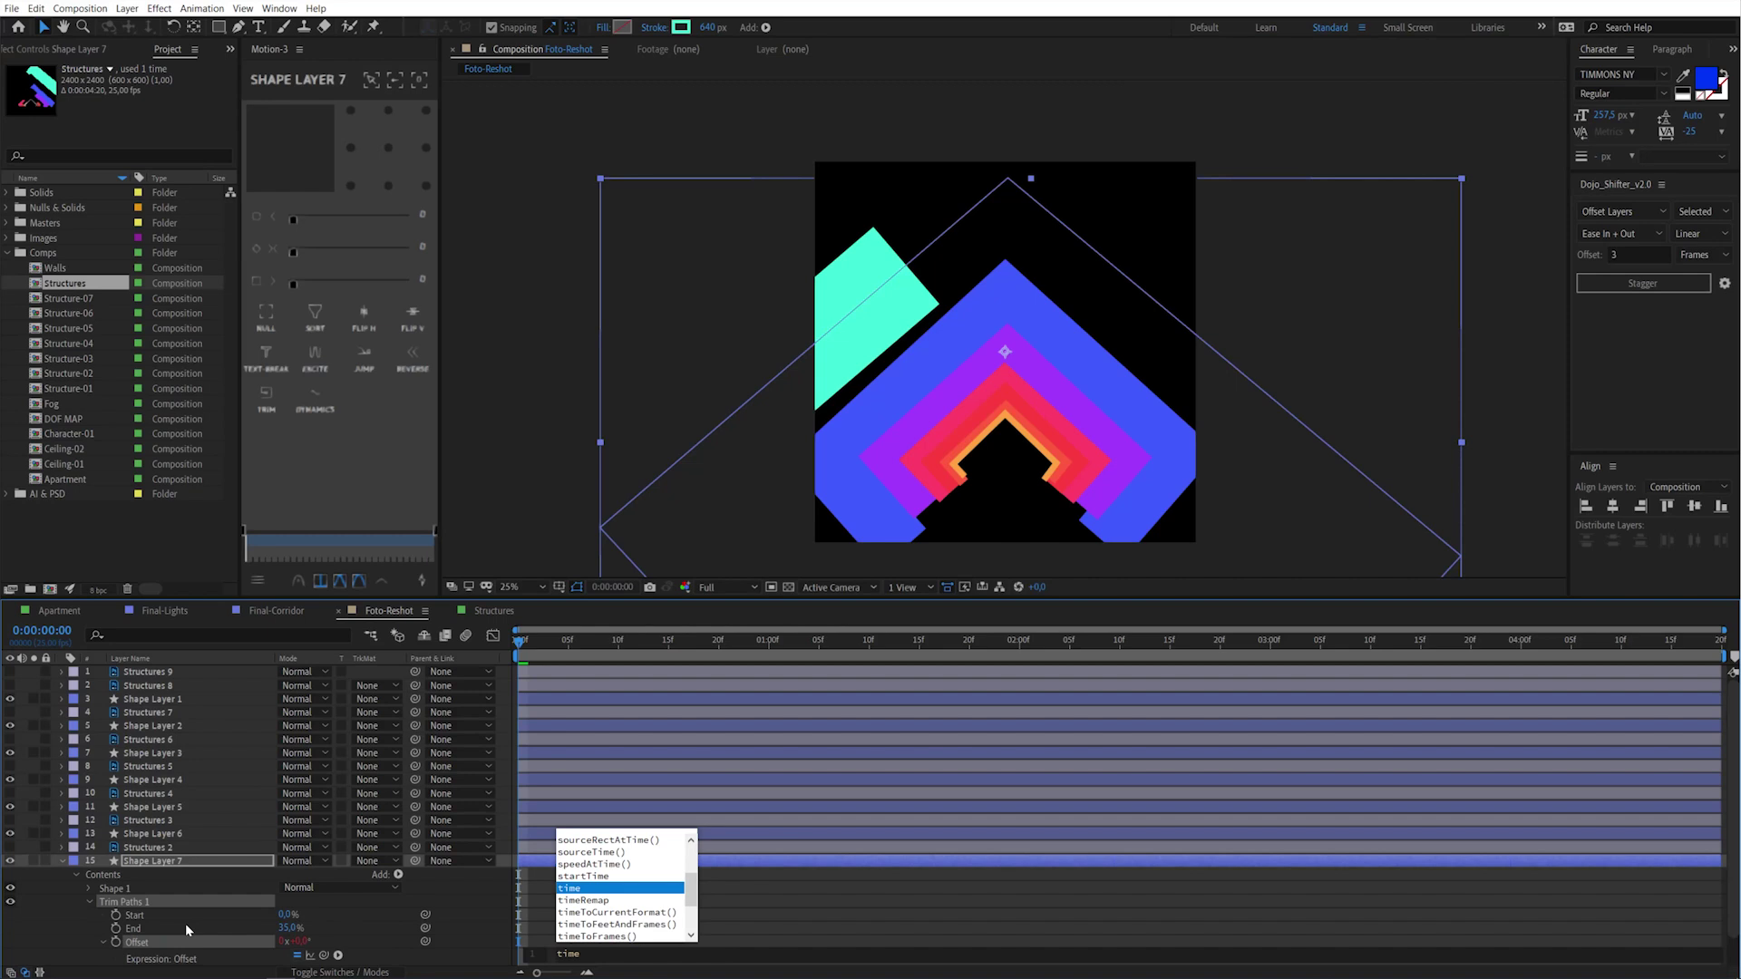
{"action": "type", "text": "*"}
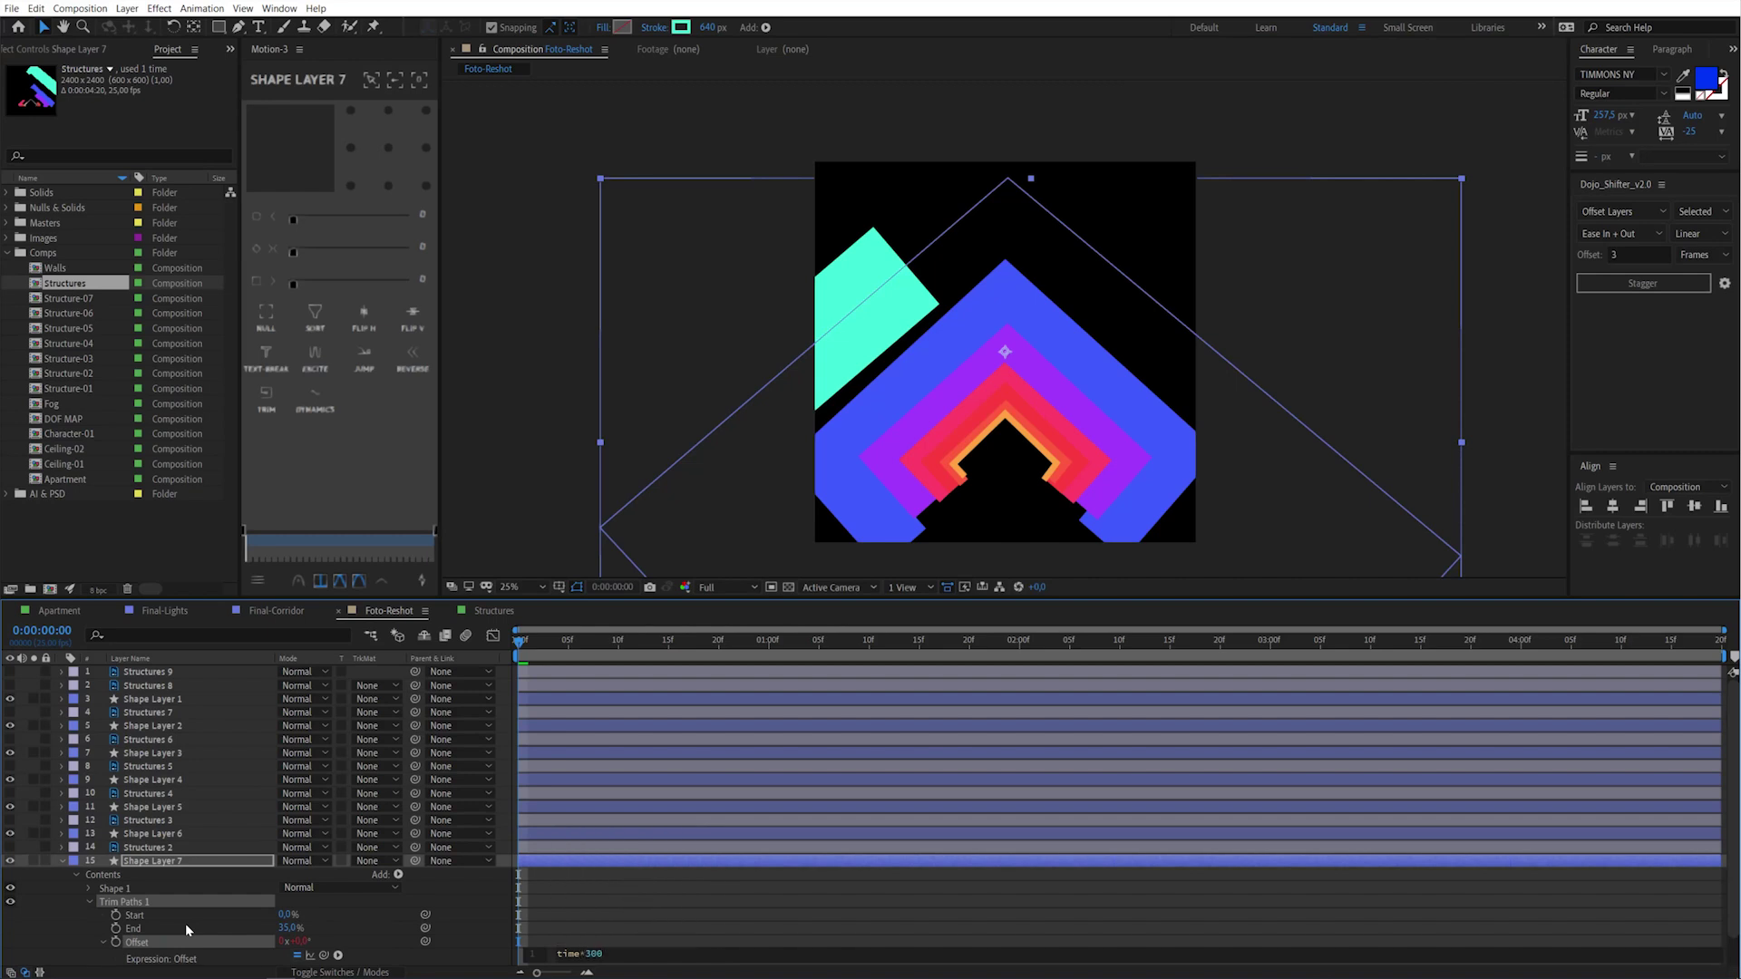
{"action": "key", "text": "KP_Enter"}
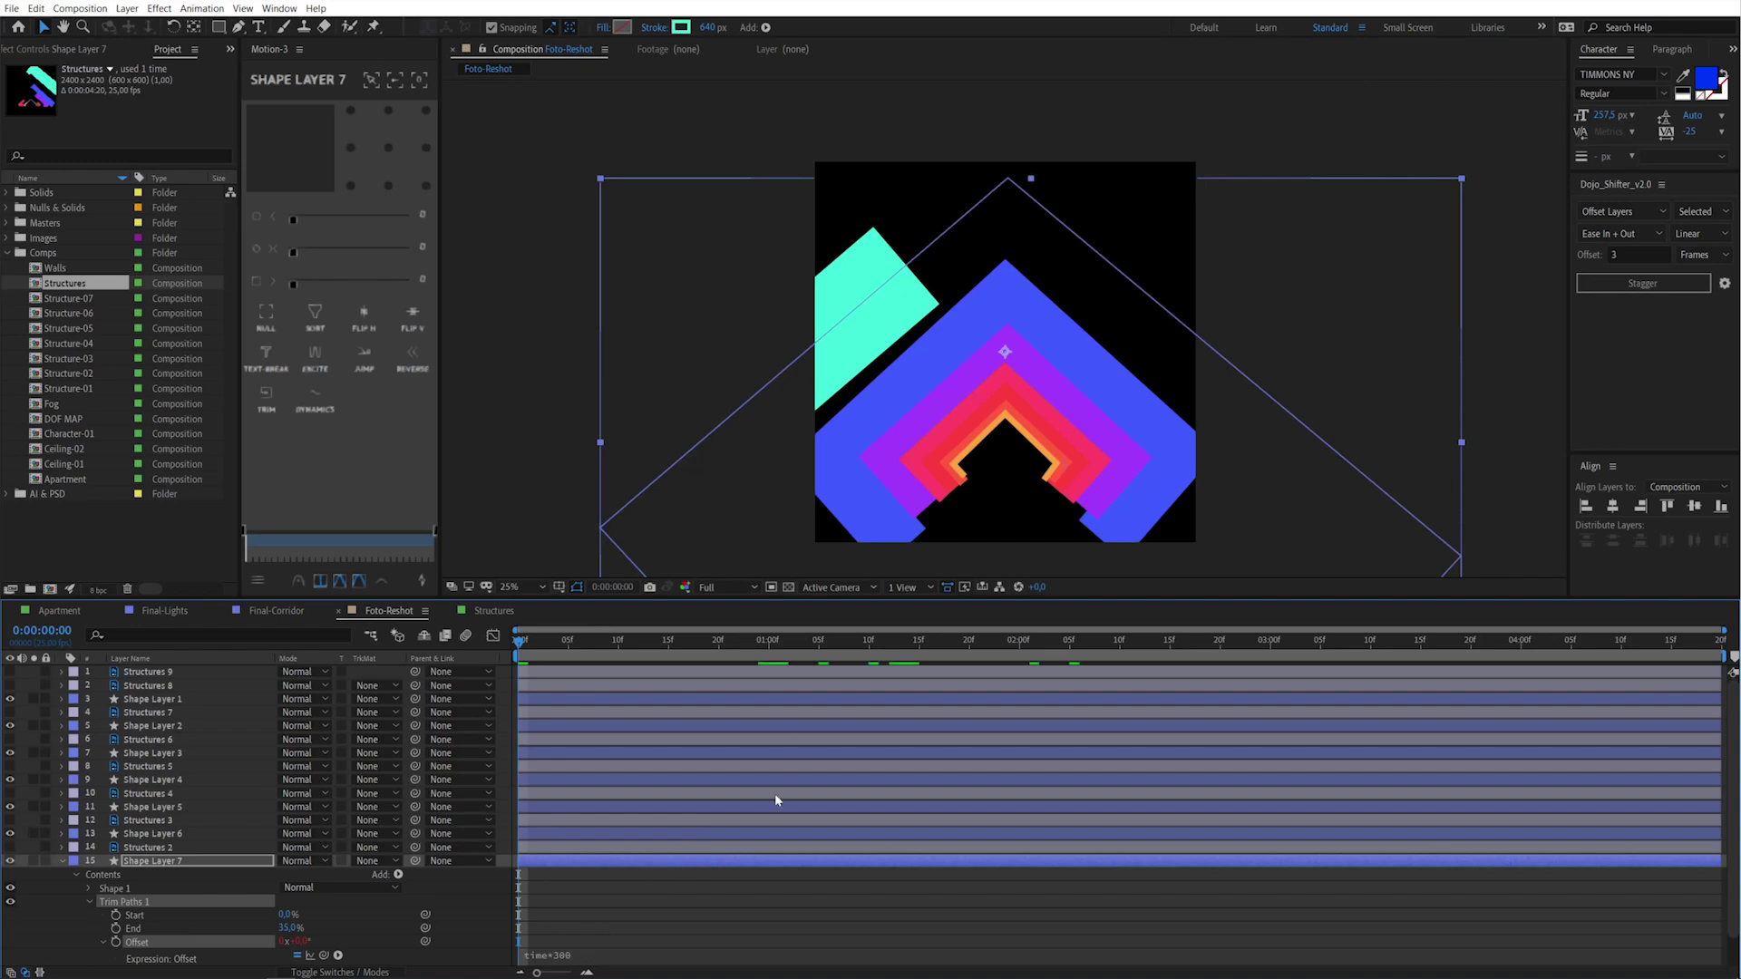
{"action": "left_click", "coordinate": [598, 923]}
{"action": "key", "text": "space"}
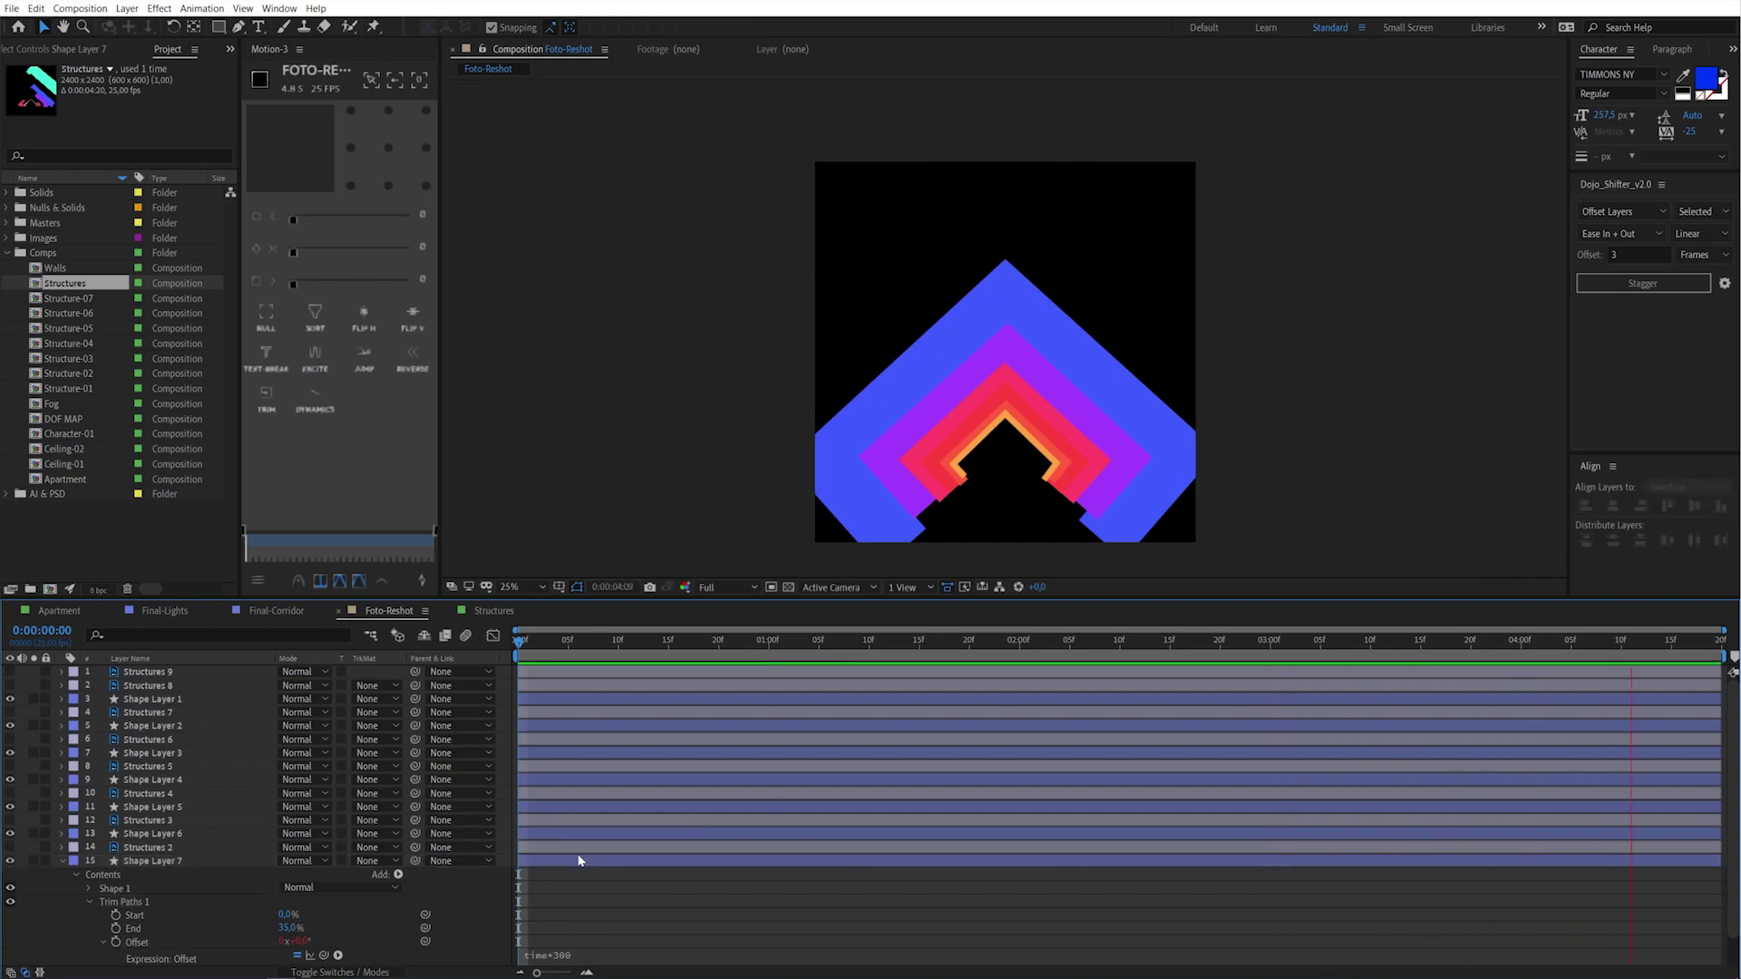
{"action": "key", "text": "space"}
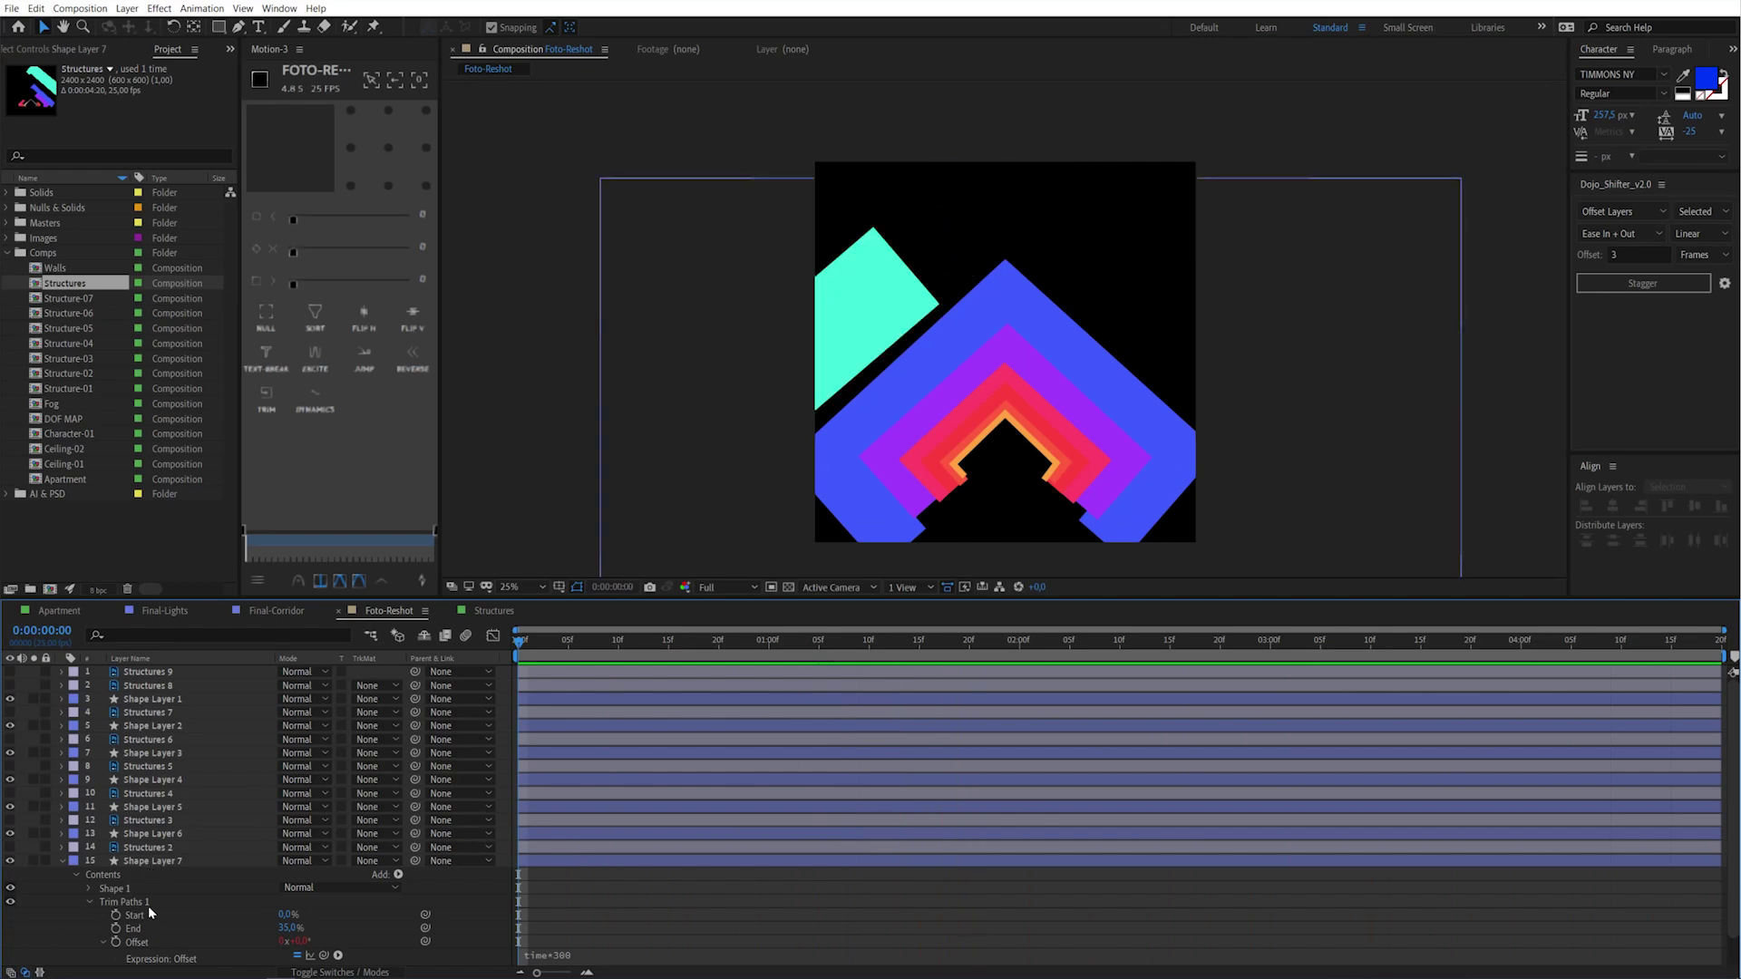
{"action": "left_click", "coordinate": [125, 902]}
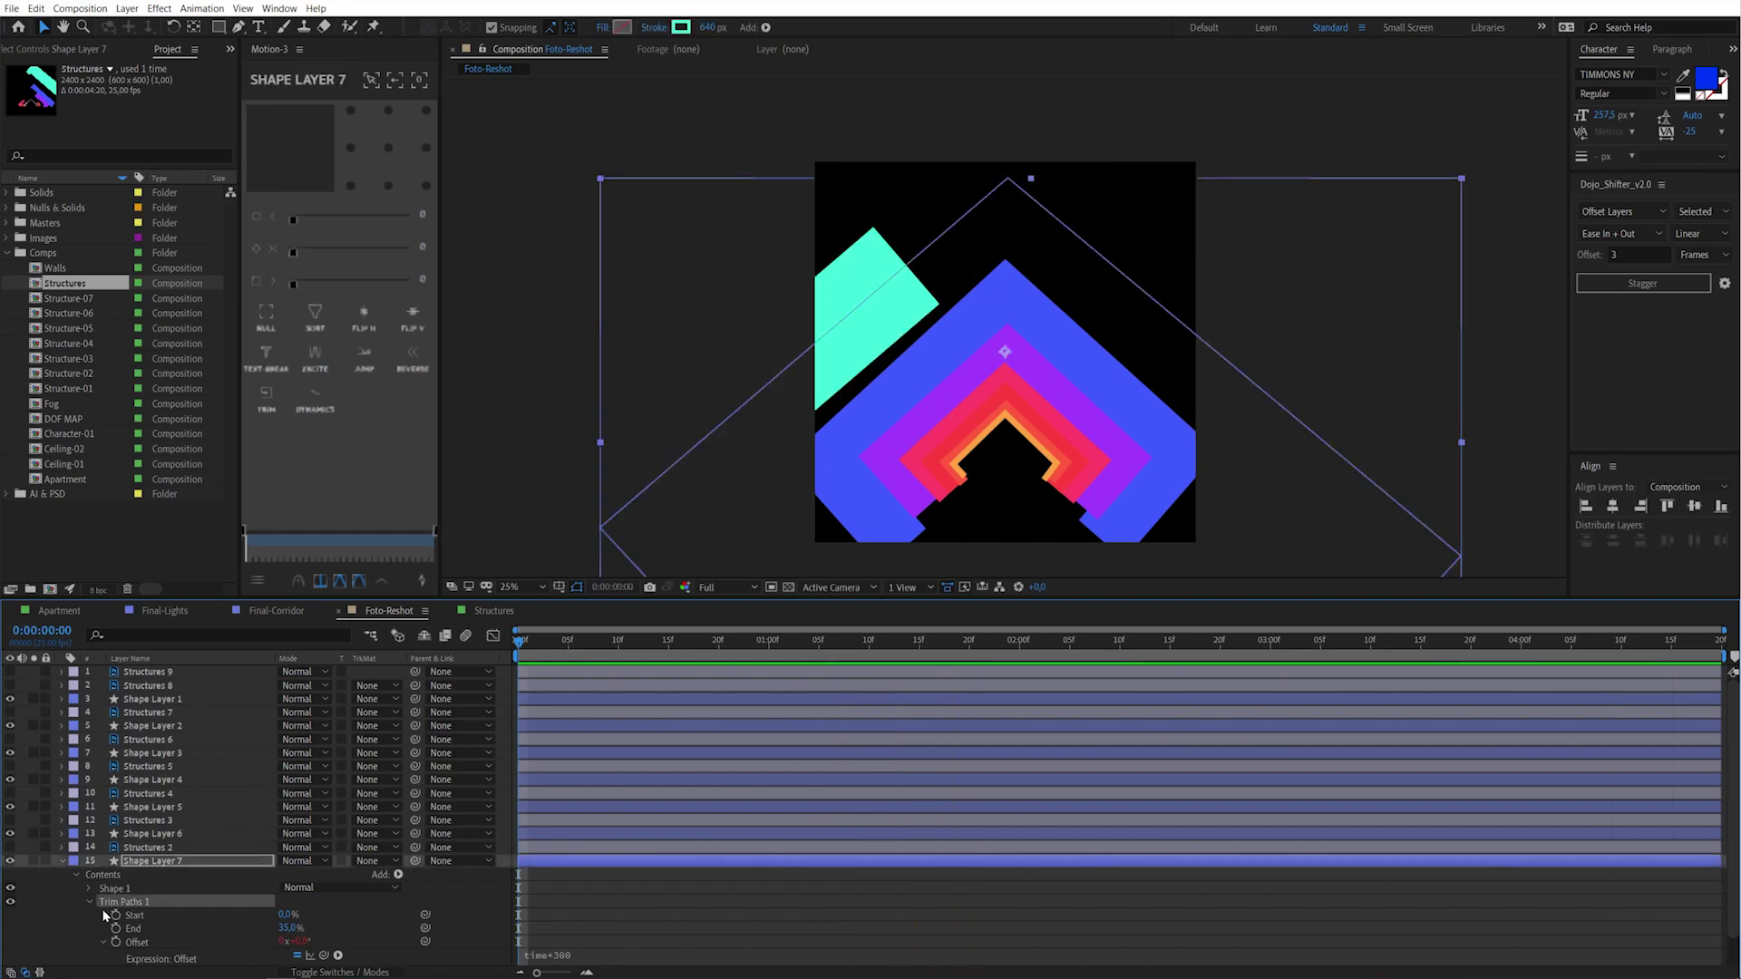
Paste Trim Paths 1 with its time*300 offset onto Shape Layers 1–6
{"action": "left_click", "coordinate": [136, 834]}
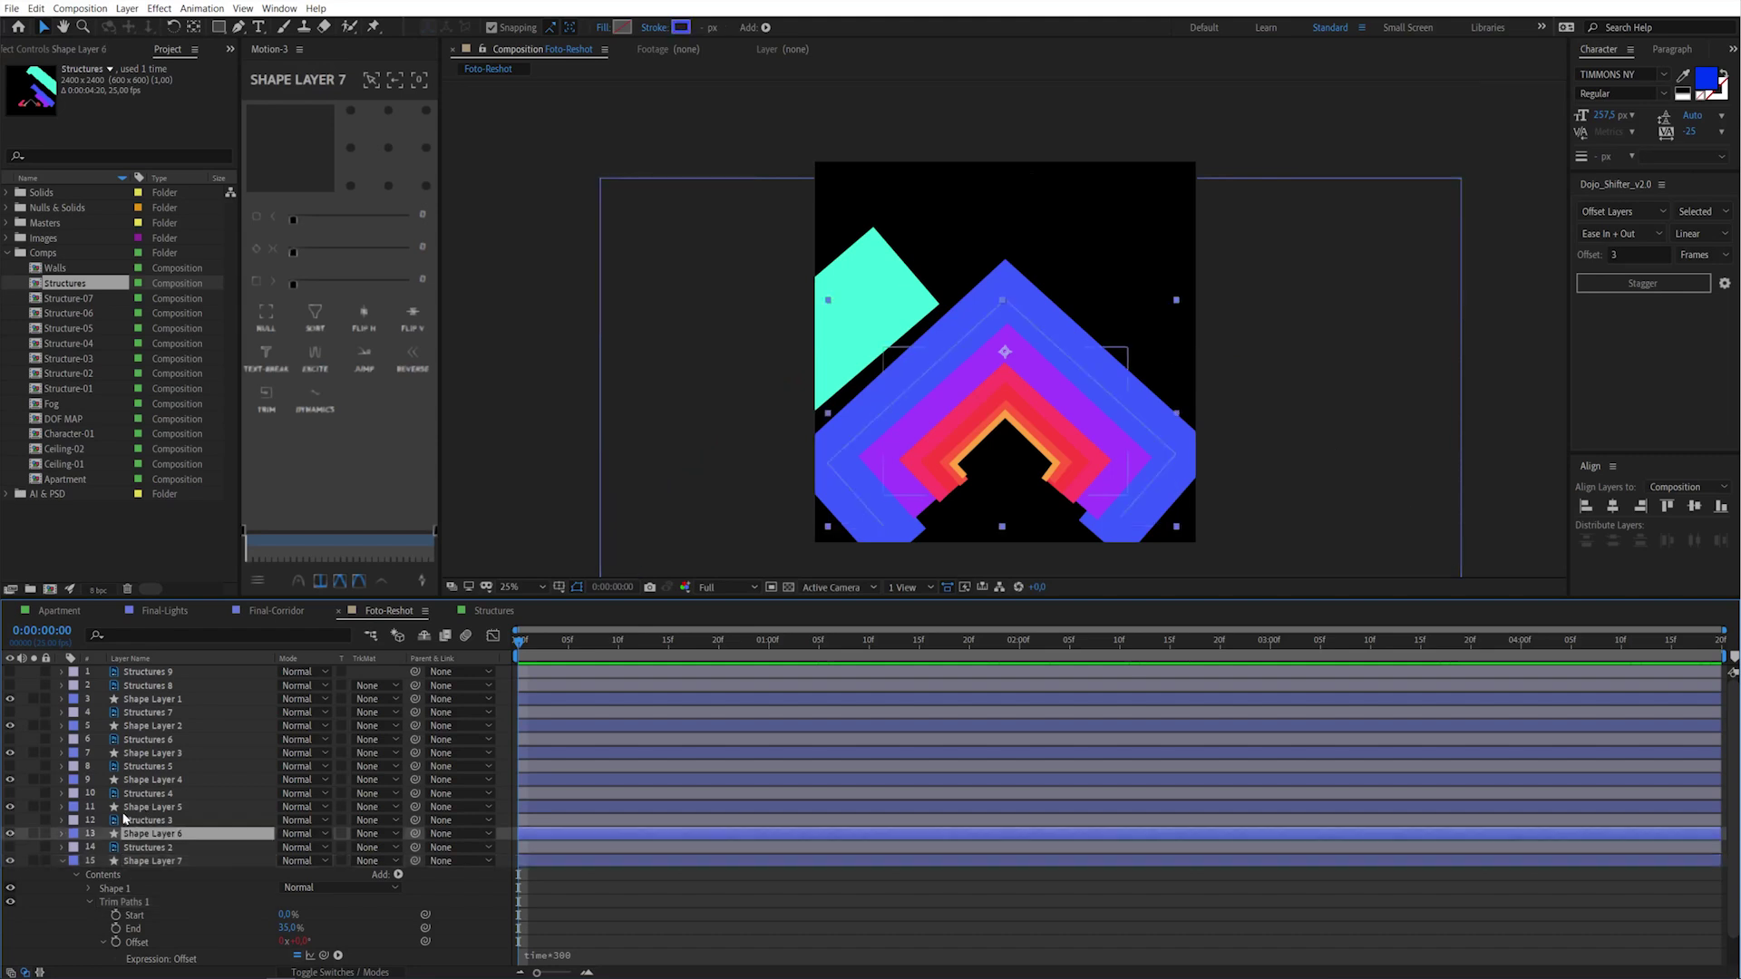
{"action": "left_click", "coordinate": [145, 807]}
{"action": "left_click", "coordinate": [74, 806]}
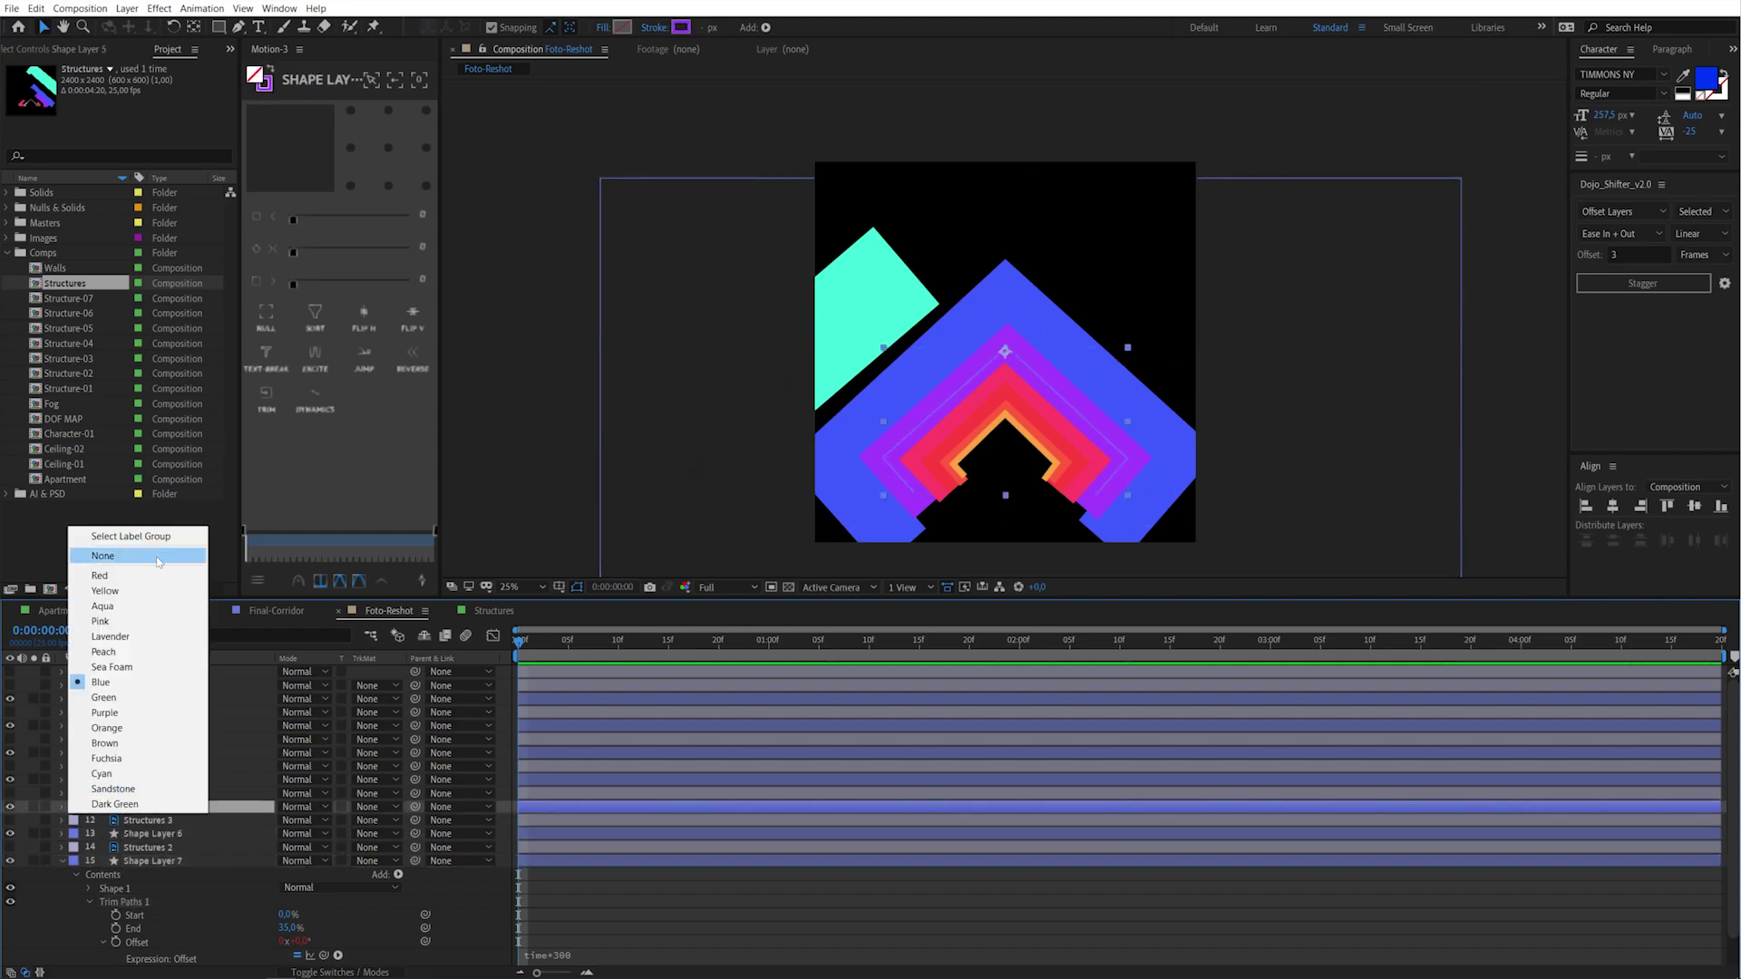
{"action": "left_click", "coordinate": [131, 536]}
{"action": "left_click", "coordinate": [147, 862], "text": "ctrl"}
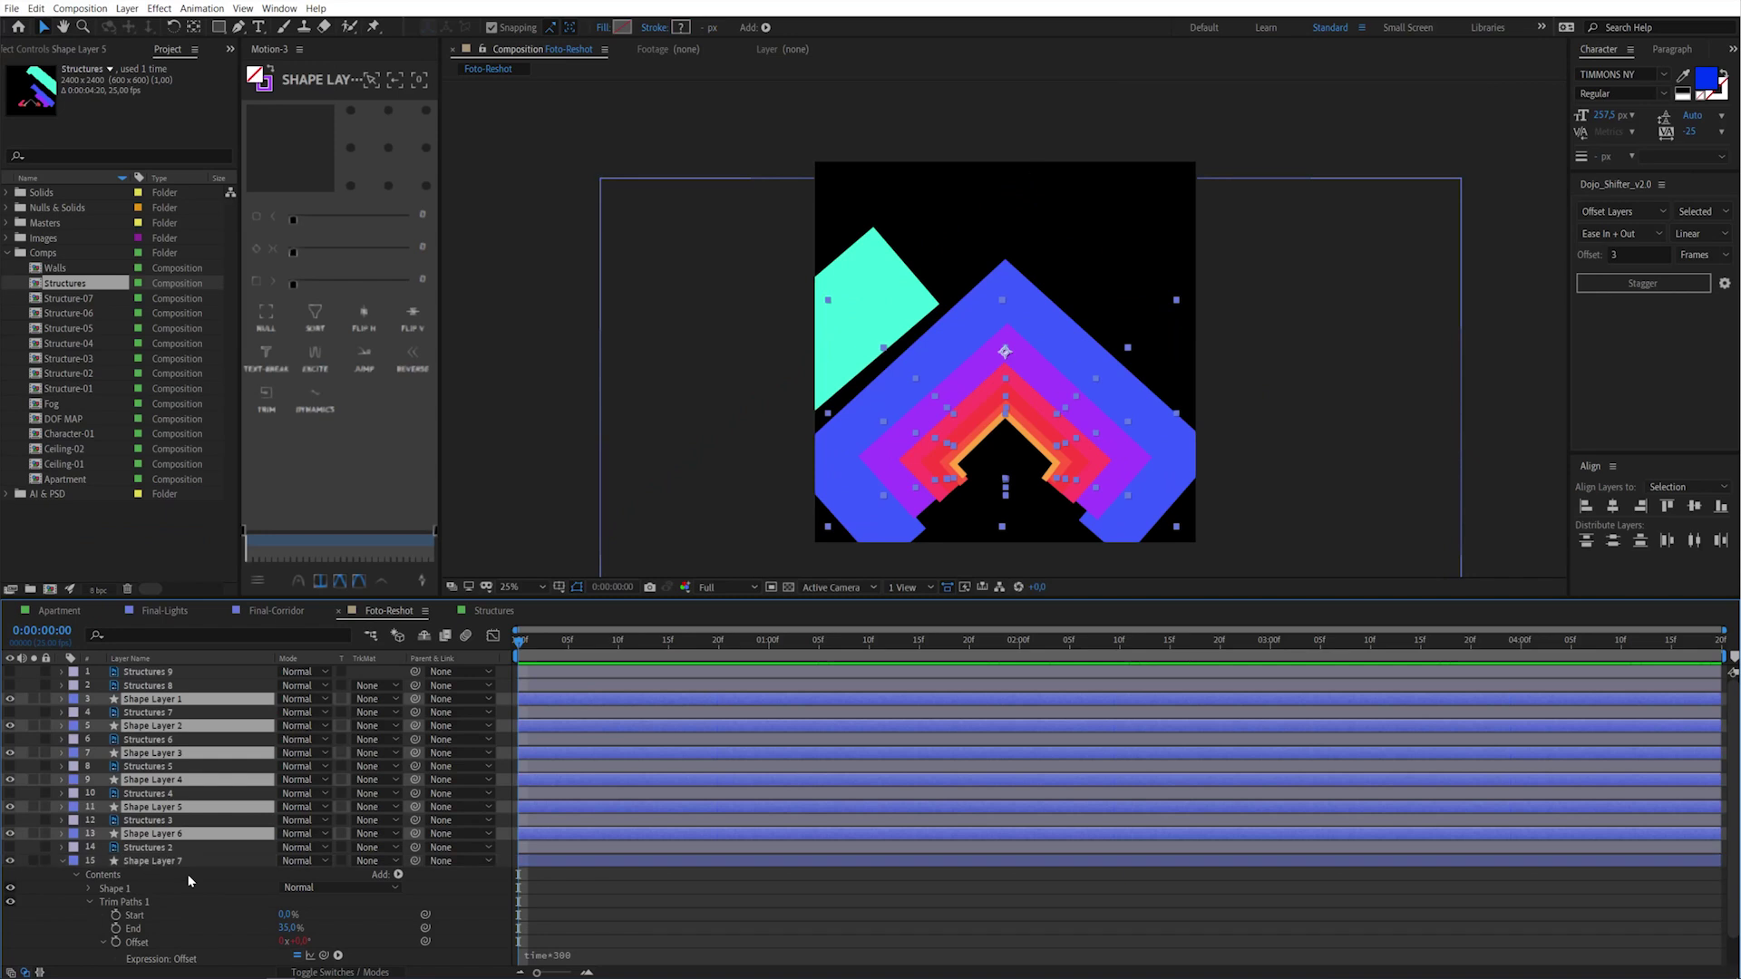
{"action": "key", "text": "ctrl+v"}
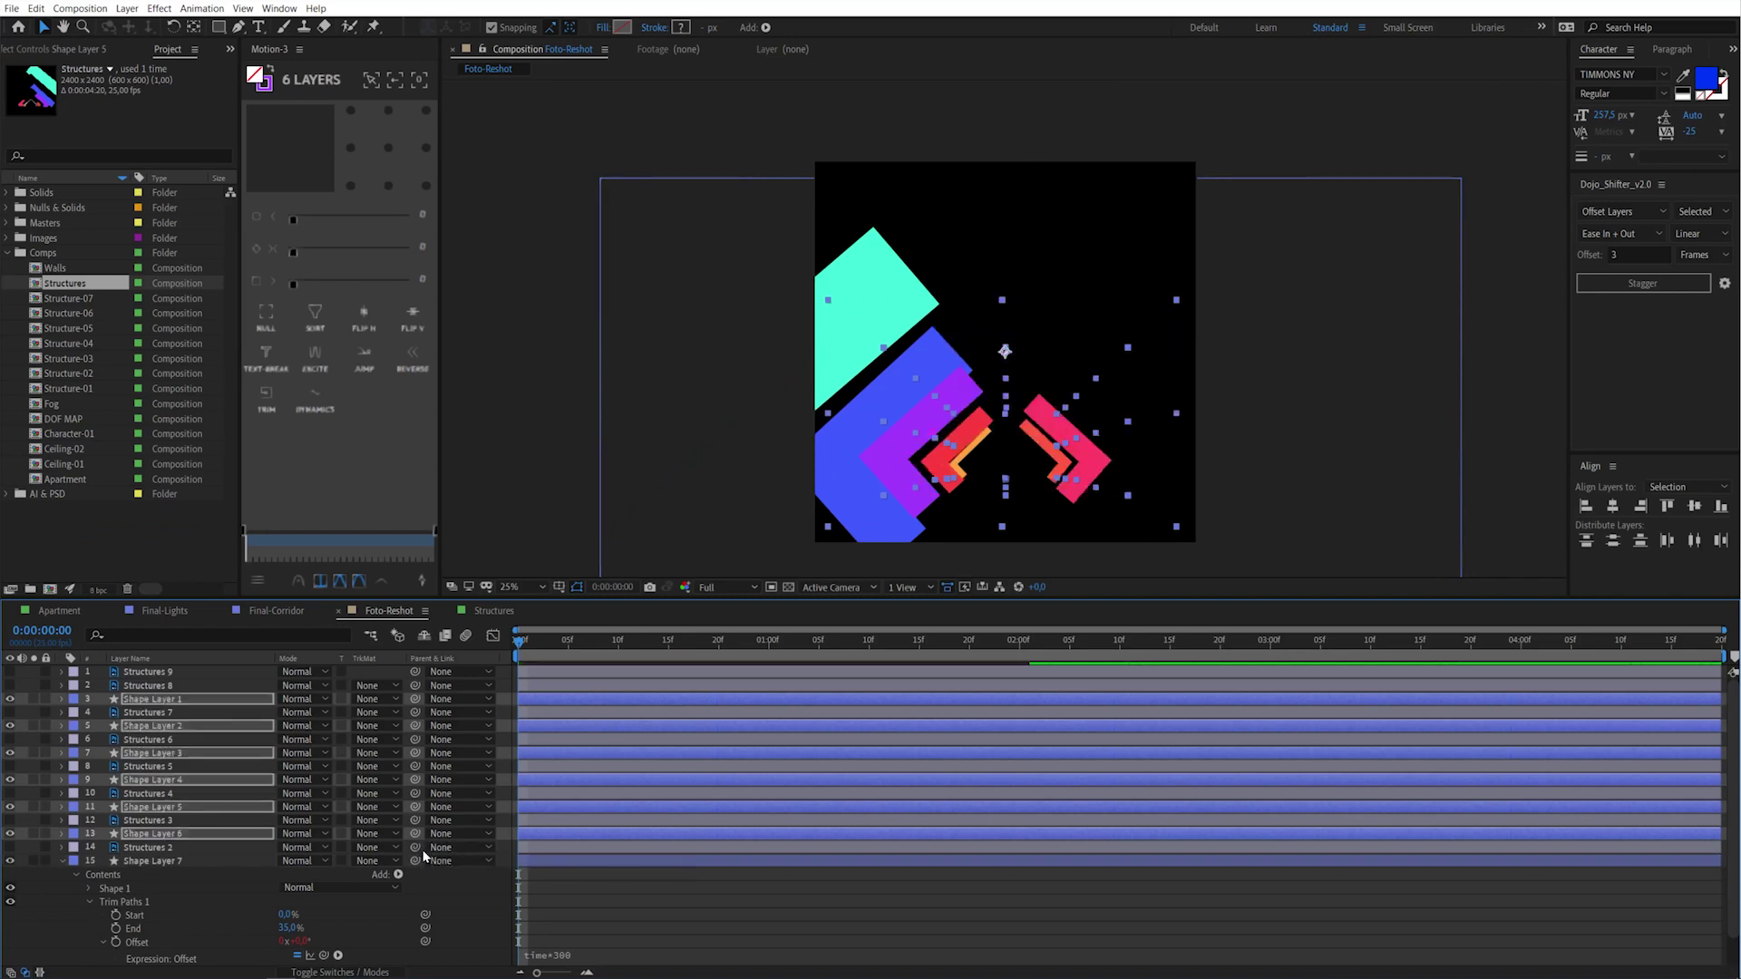
Preview the animated chevrons and reveal the selected layers' changed properties
{"action": "left_click", "coordinate": [61, 862]}
{"action": "key", "text": "space"}
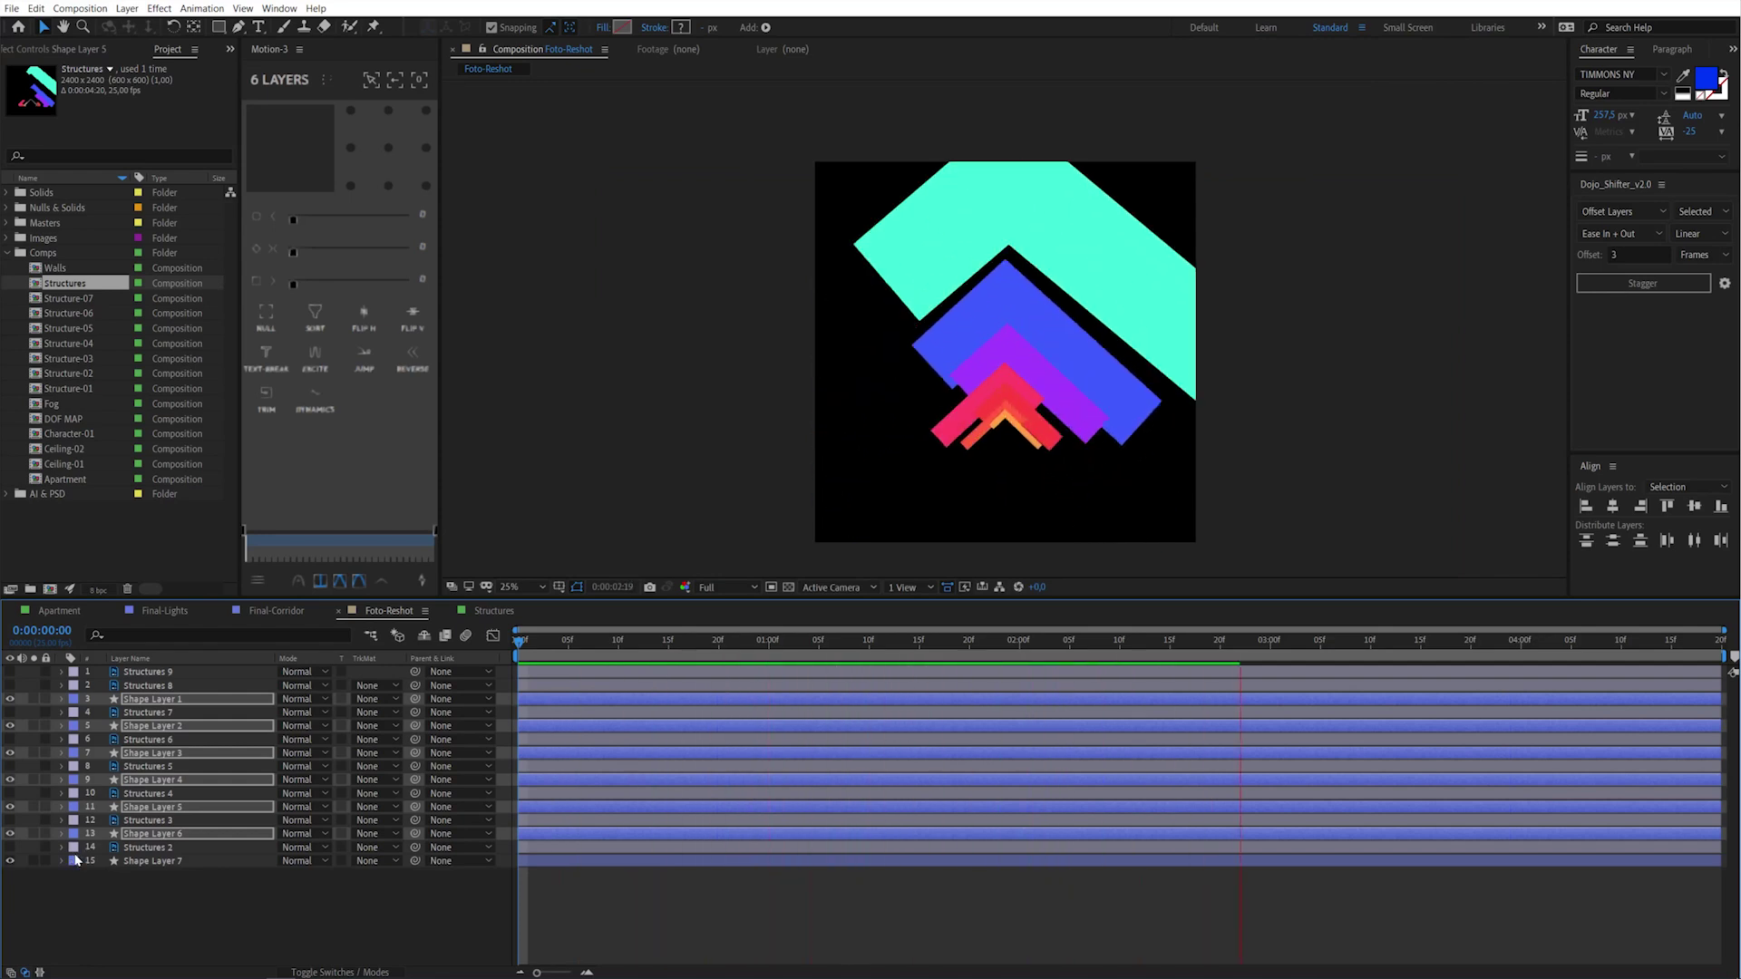
{"action": "key", "text": "space"}
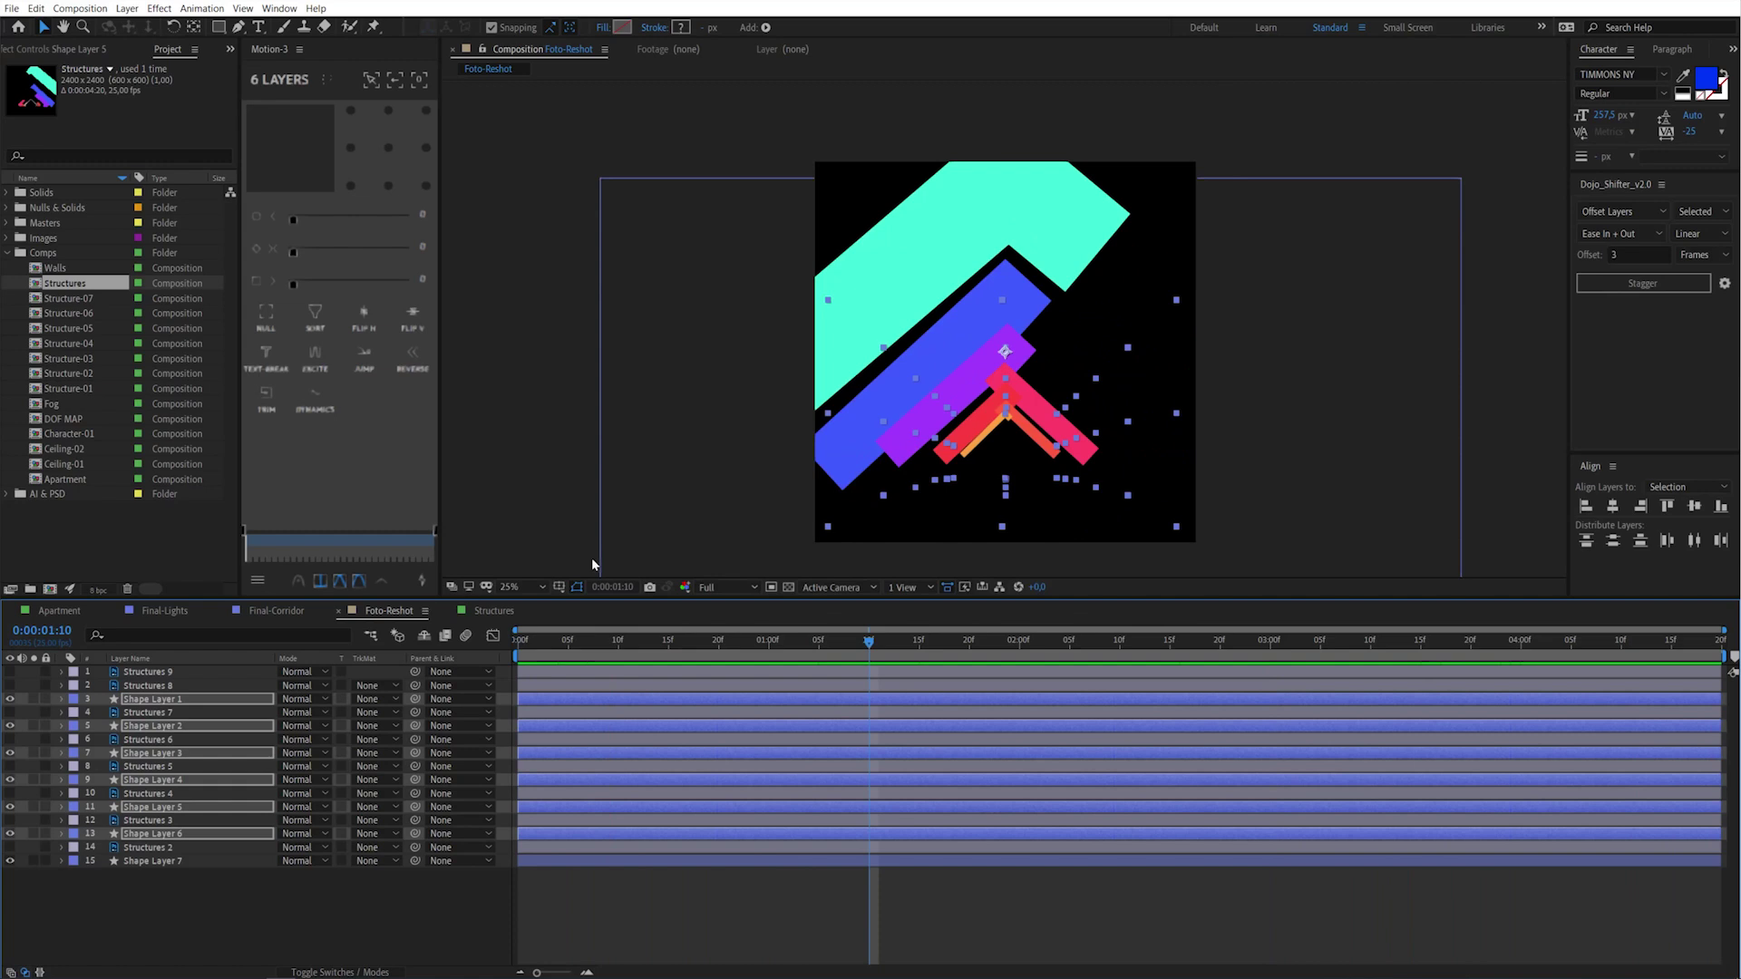
{"action": "key", "text": "space"}
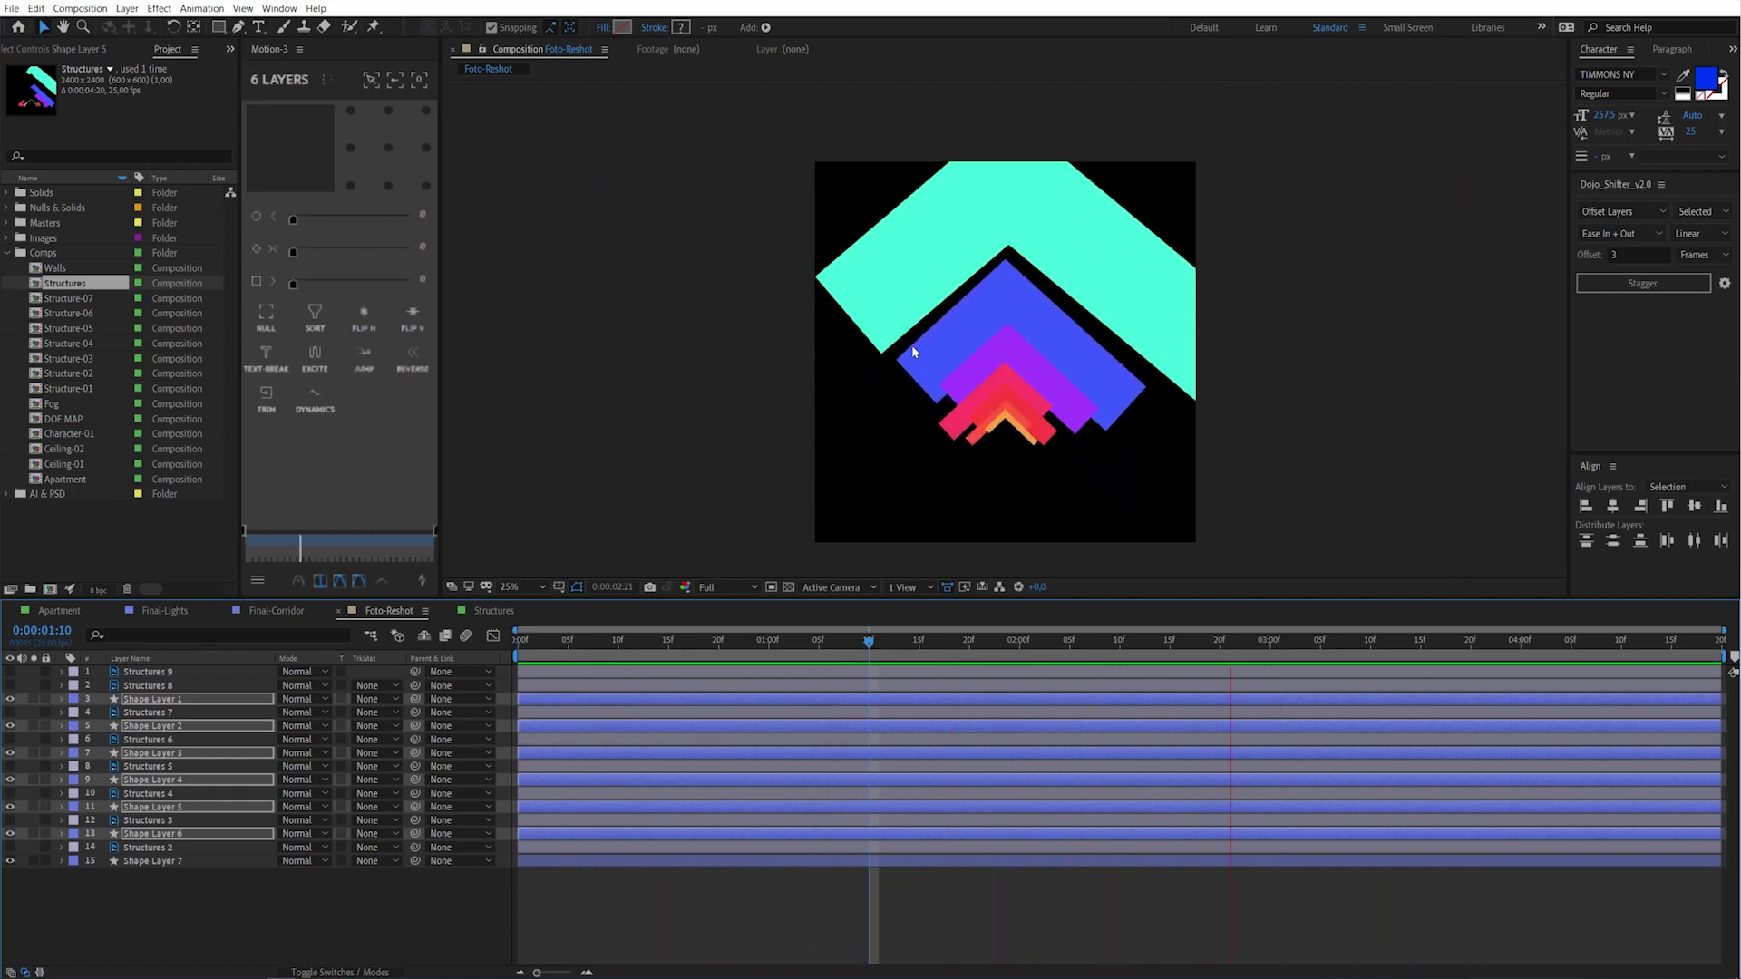
{"action": "key", "text": "u"}
{"action": "key", "text": "u"}
{"action": "scroll", "coordinate": [256, 731], "scroll_direction": "down", "scroll_amount": 10}
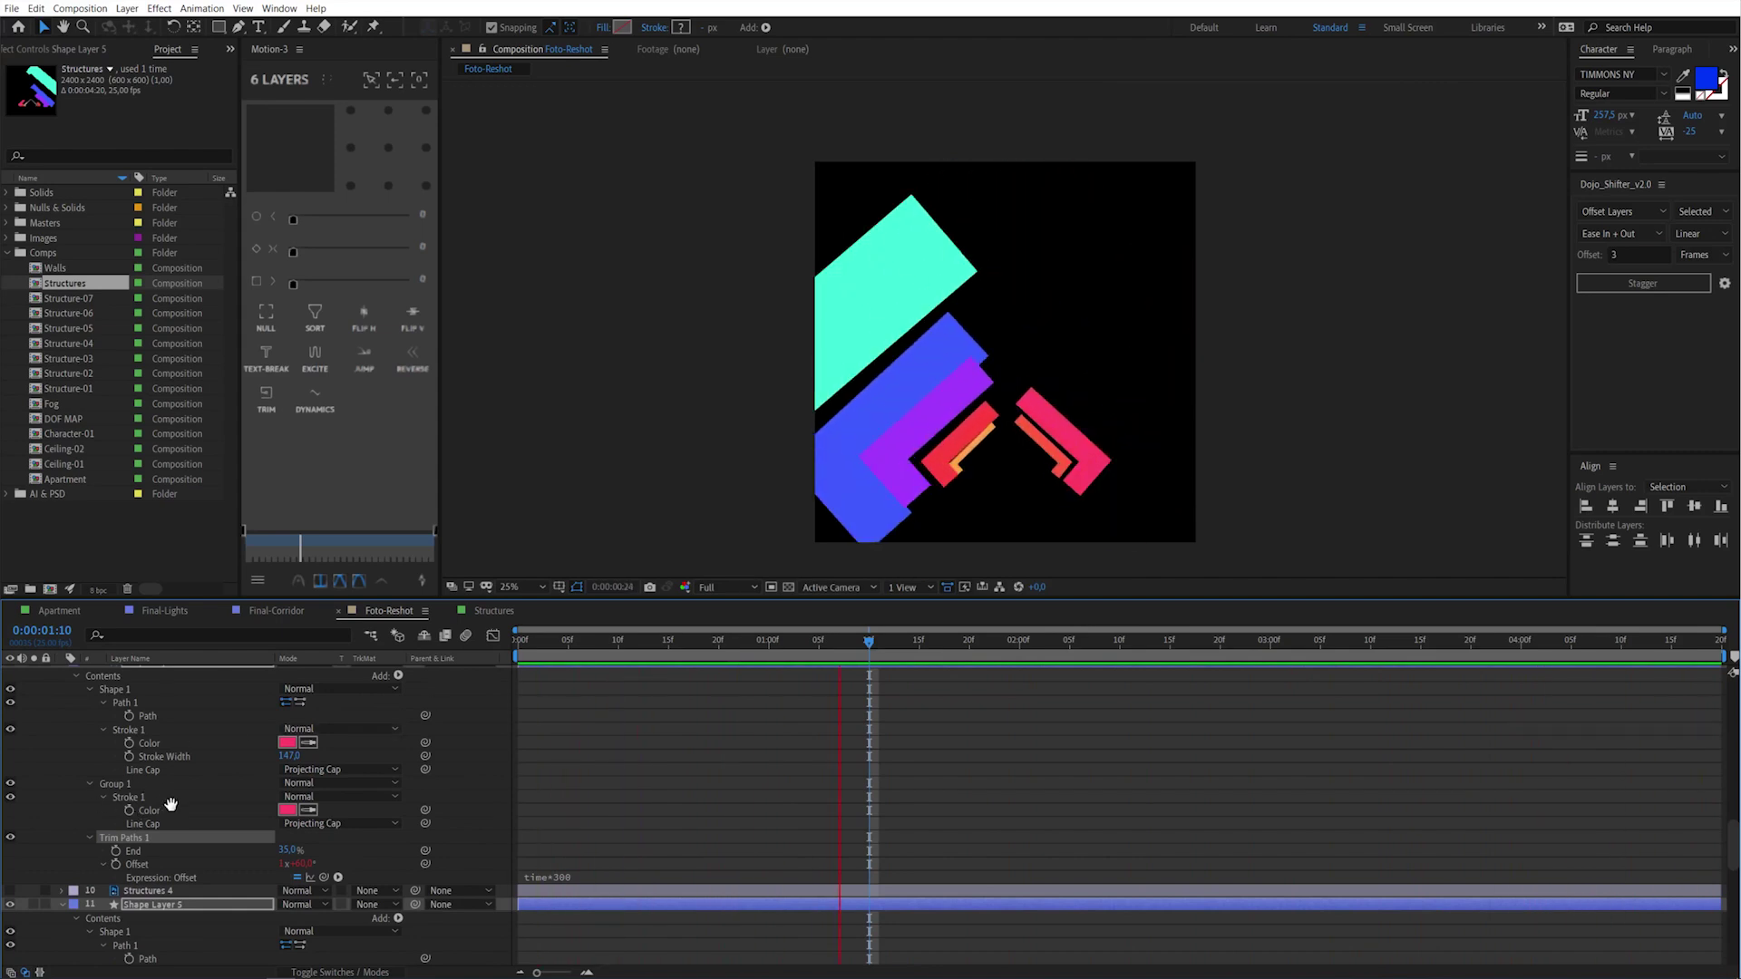
{"action": "scroll", "coordinate": [172, 816], "scroll_direction": "down", "scroll_amount": 3}
{"action": "scroll", "coordinate": [186, 823], "scroll_direction": "down", "scroll_amount": 3}
{"action": "scroll", "coordinate": [204, 835], "scroll_direction": "down", "scroll_amount": 4}
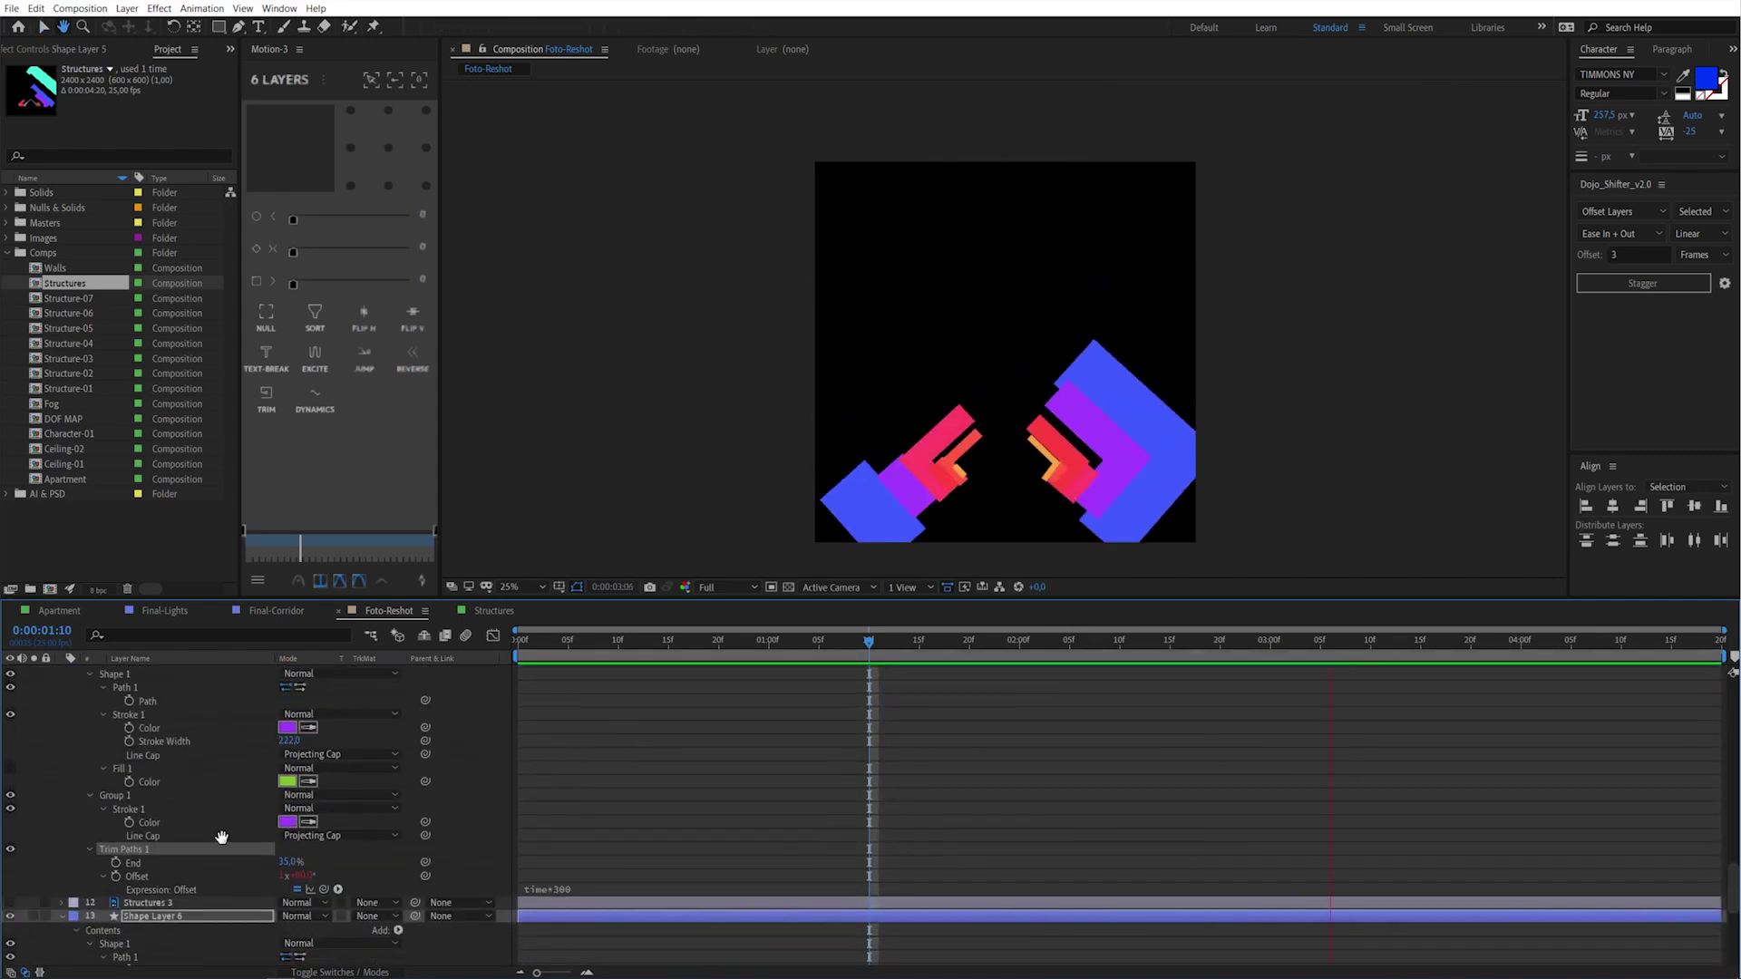
{"action": "scroll", "coordinate": [199, 816], "scroll_direction": "down", "scroll_amount": 3}
{"action": "scroll", "coordinate": [195, 789], "scroll_direction": "up", "scroll_amount": 3}
{"action": "scroll", "coordinate": [195, 788], "scroll_direction": "down", "scroll_amount": 3}
{"action": "scroll", "coordinate": [218, 761], "scroll_direction": "down", "scroll_amount": 2}
{"action": "scroll", "coordinate": [233, 731], "scroll_direction": "down", "scroll_amount": 3}
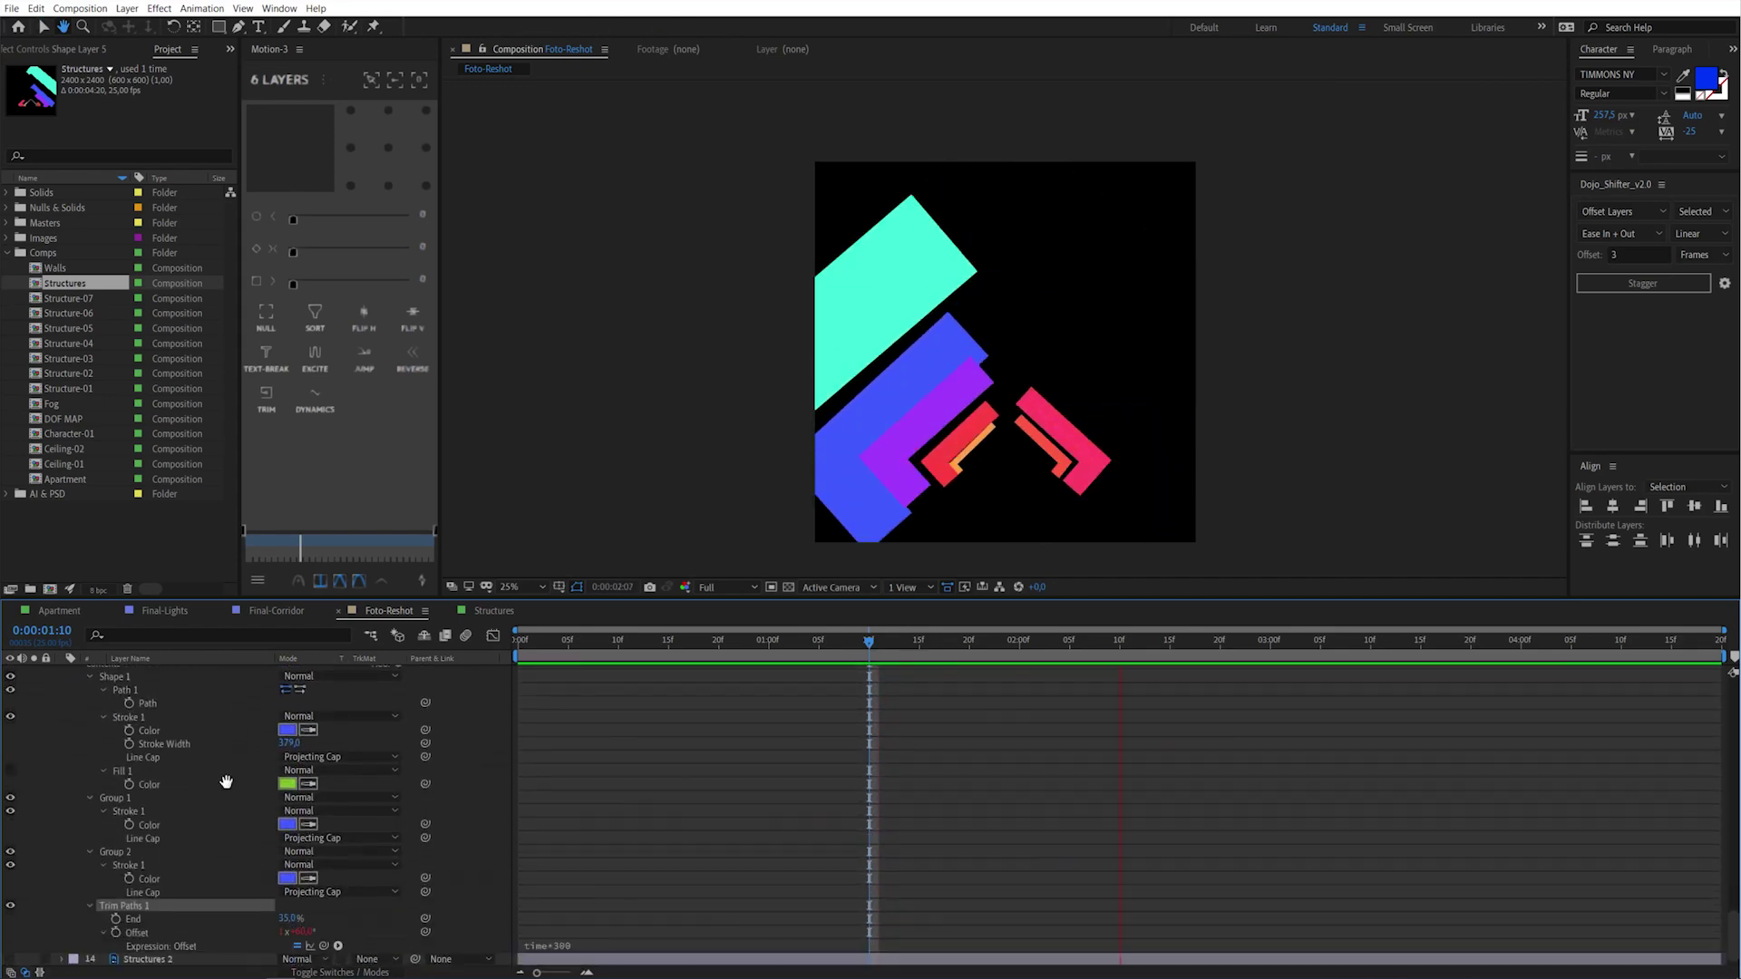
{"action": "scroll", "coordinate": [275, 747], "scroll_direction": "down", "scroll_amount": 2}
{"action": "scroll", "coordinate": [209, 880], "scroll_direction": "up", "scroll_amount": 3}
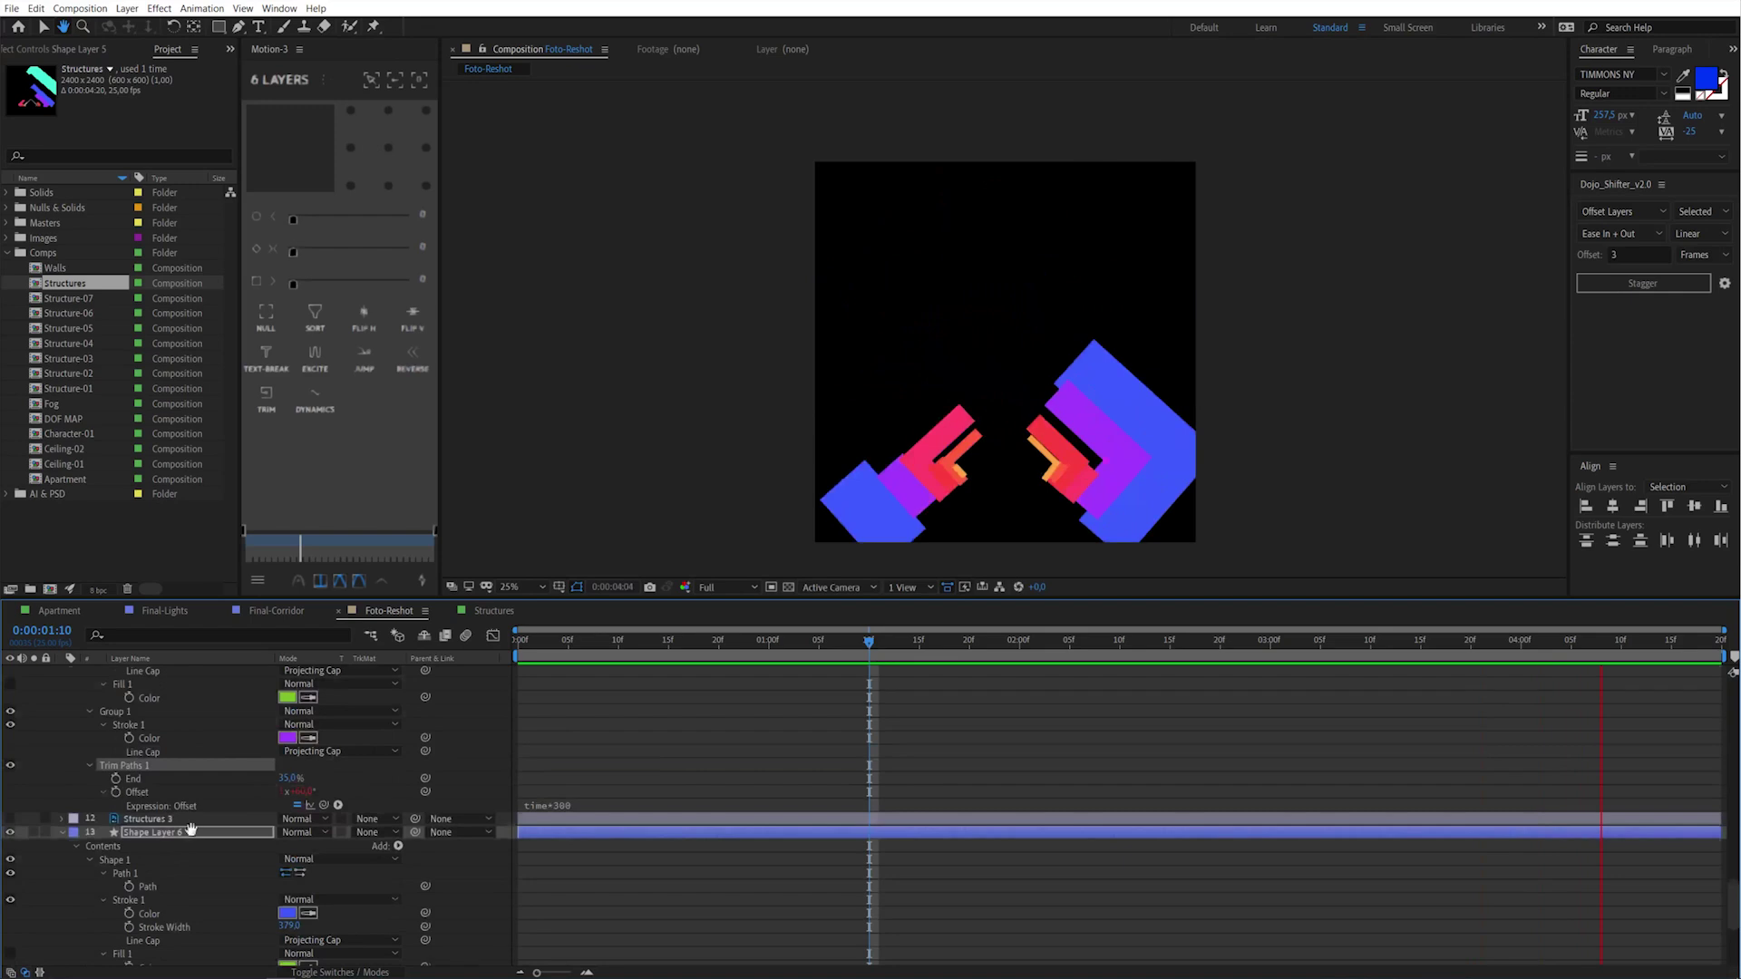
{"action": "key", "text": "u"}
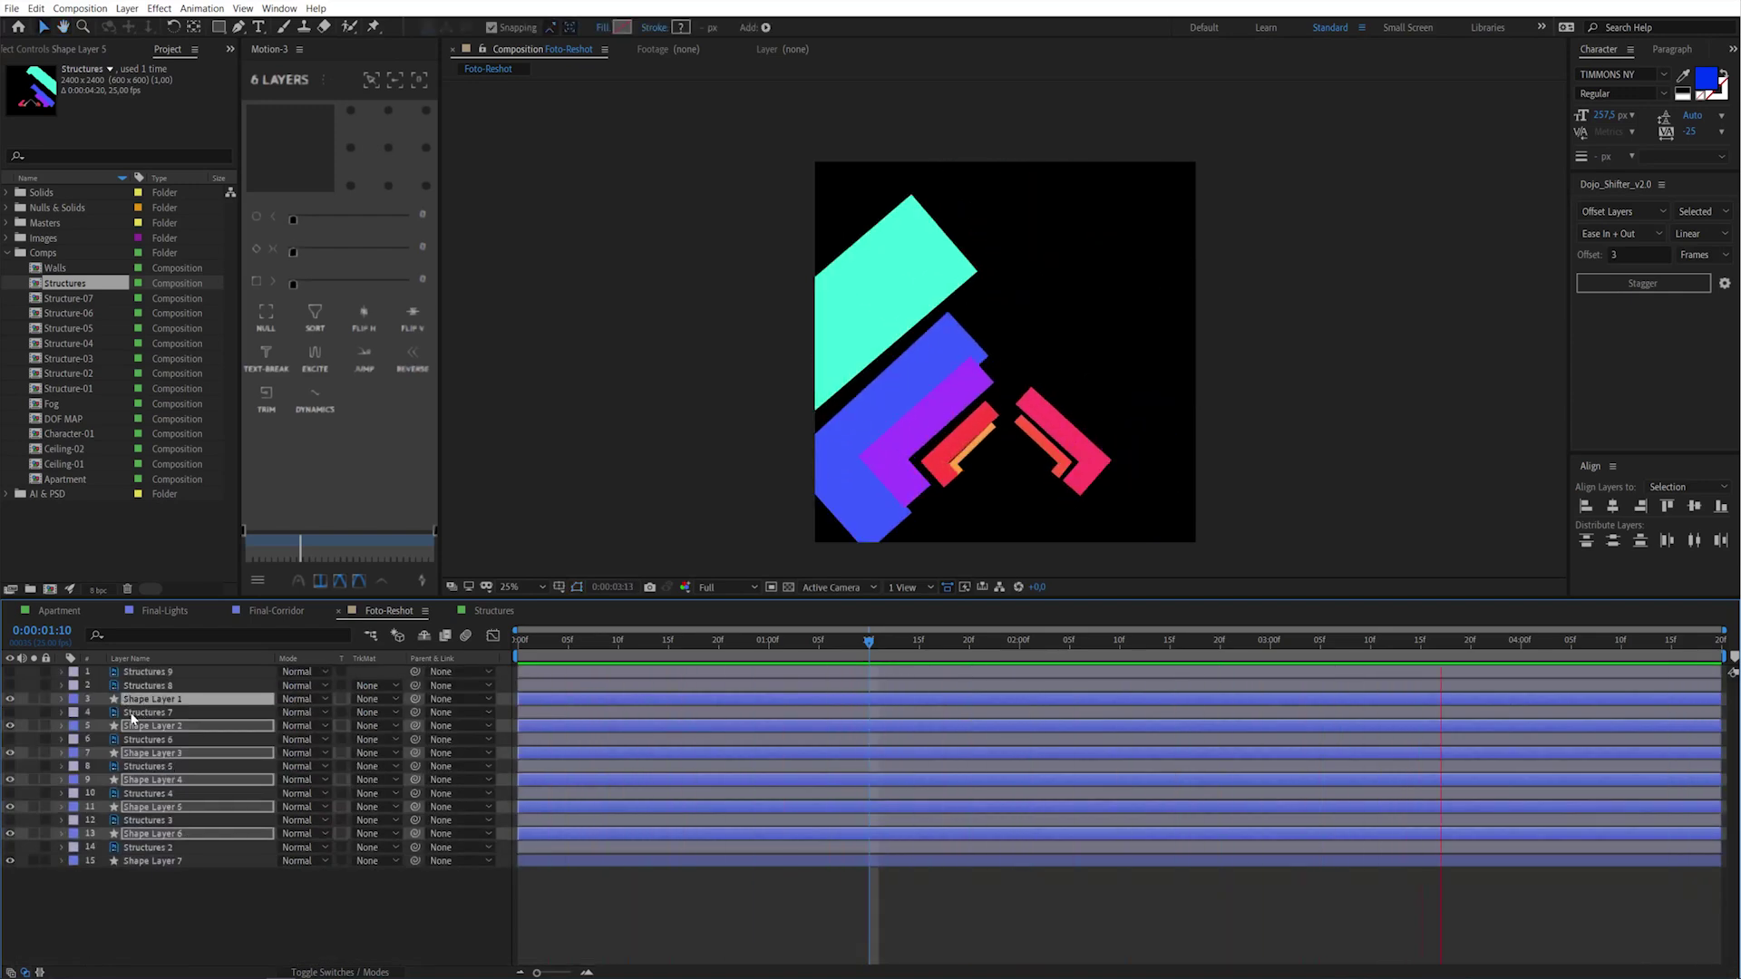
{"action": "key", "text": "u"}
{"action": "key", "text": "u"}
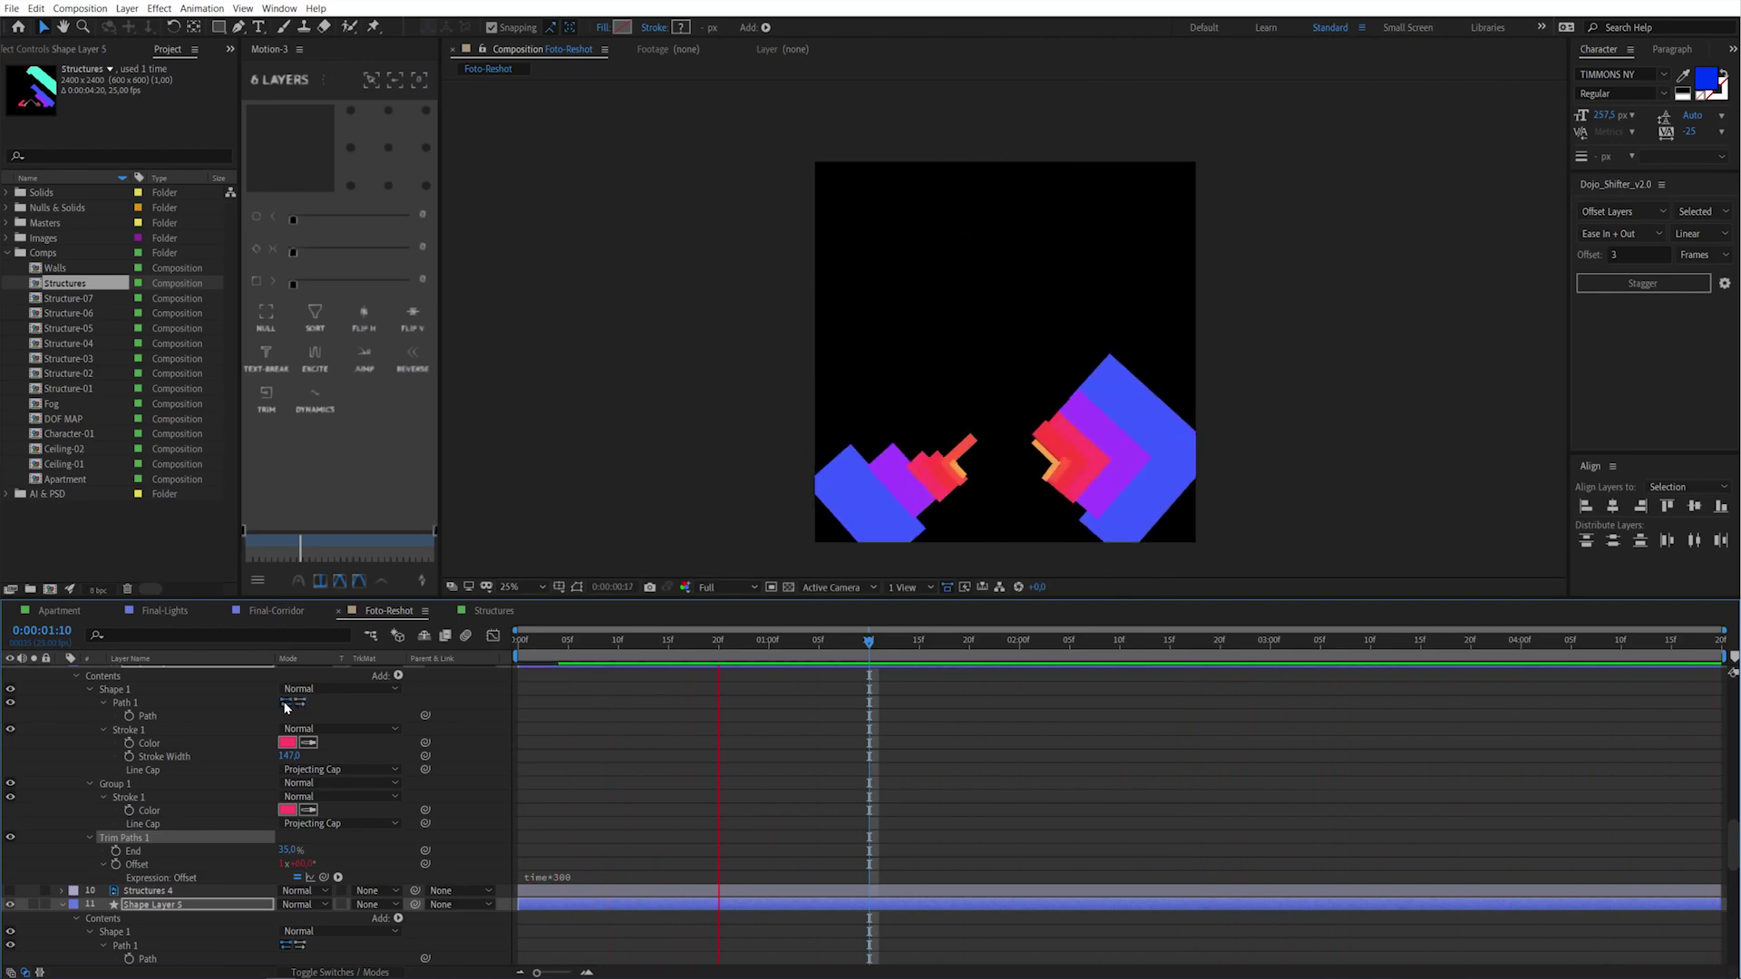
{"action": "scroll", "coordinate": [188, 803], "scroll_direction": "down", "scroll_amount": 10}
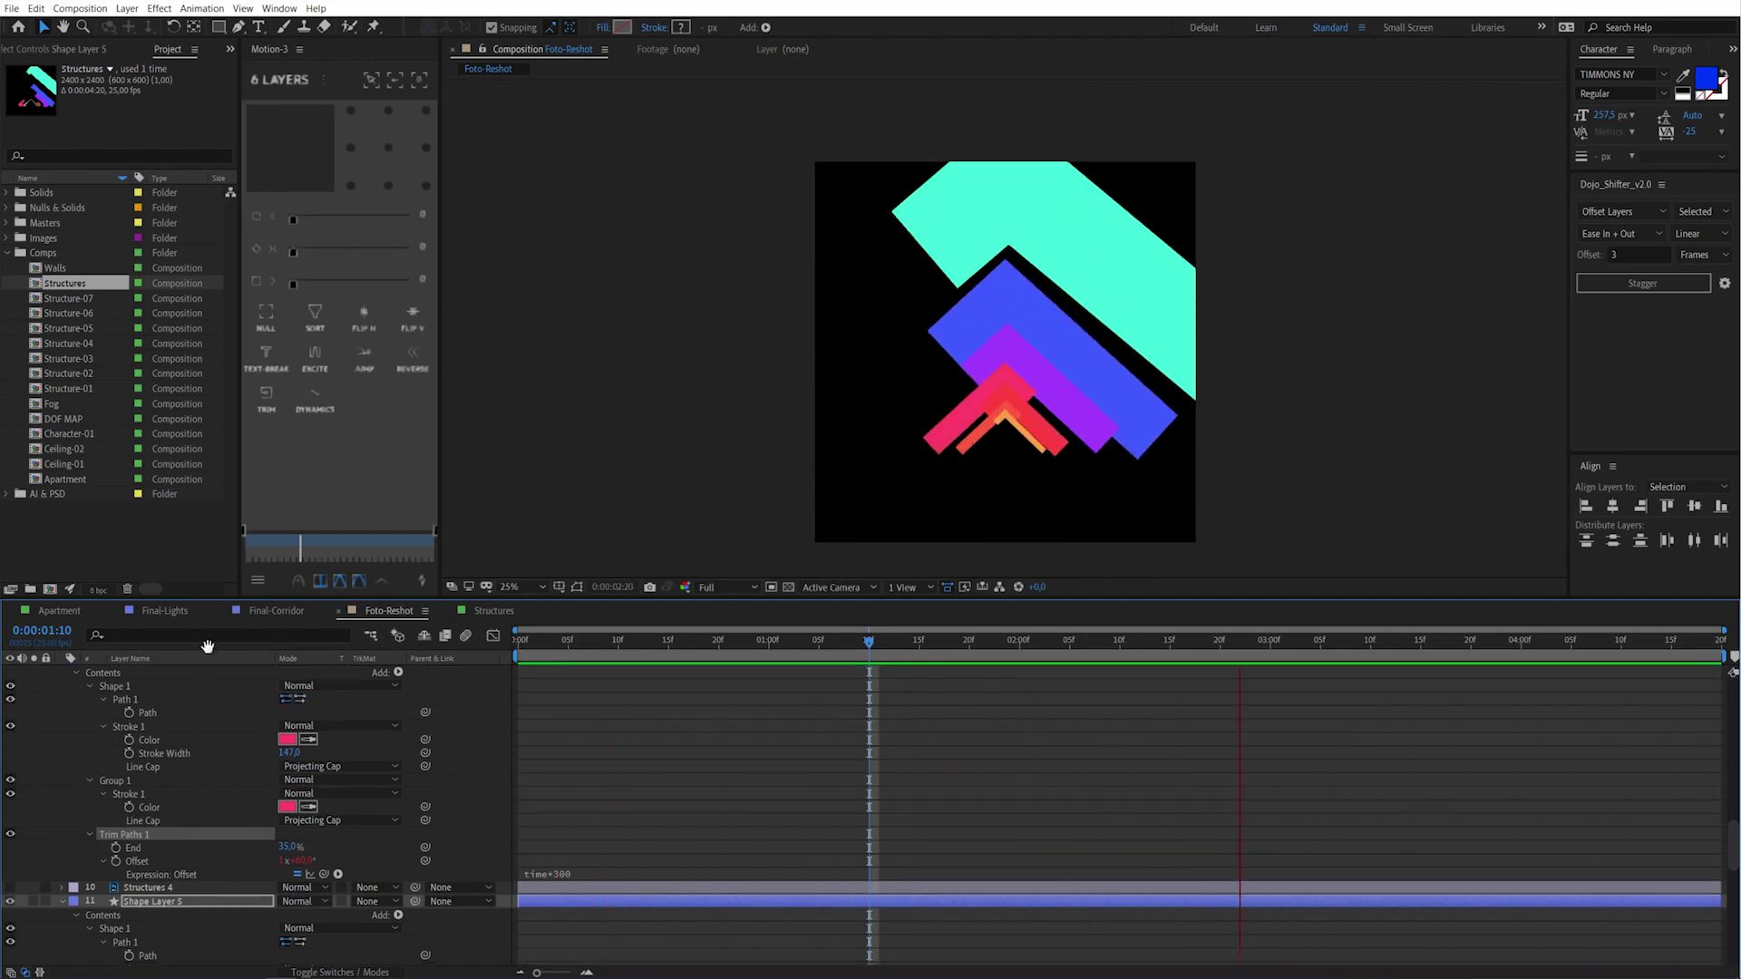
{"action": "scroll", "coordinate": [168, 811], "scroll_direction": "down", "scroll_amount": 4}
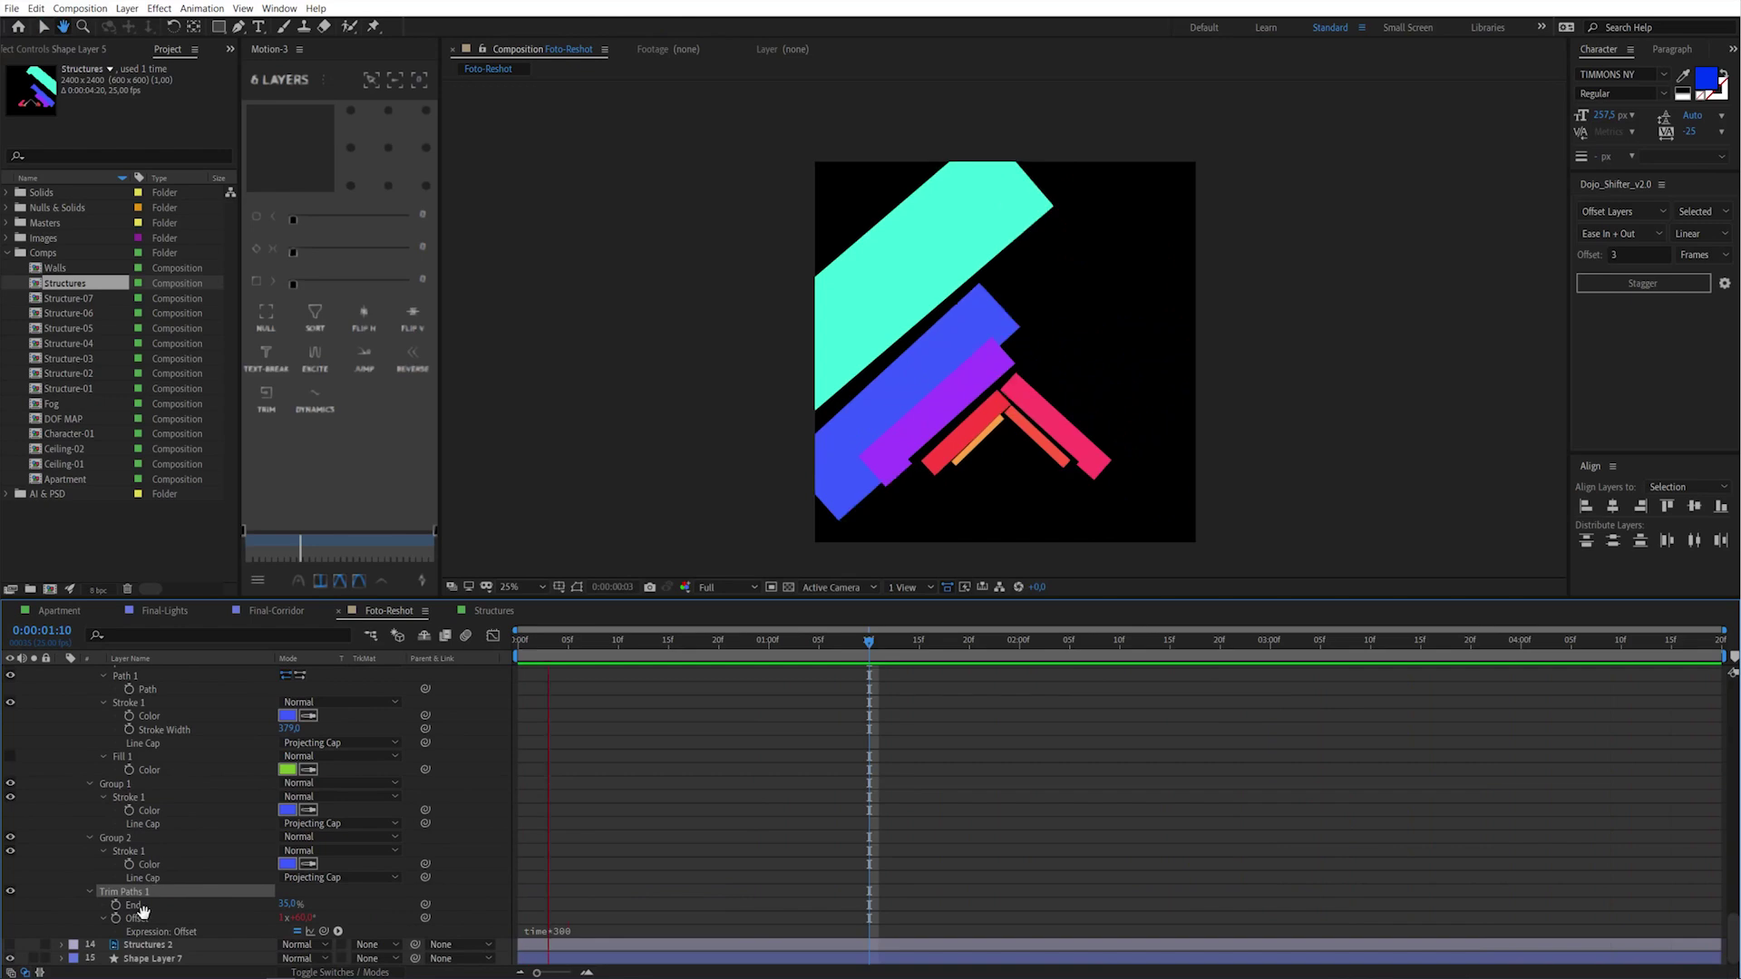
{"action": "left_click", "coordinate": [149, 959]}
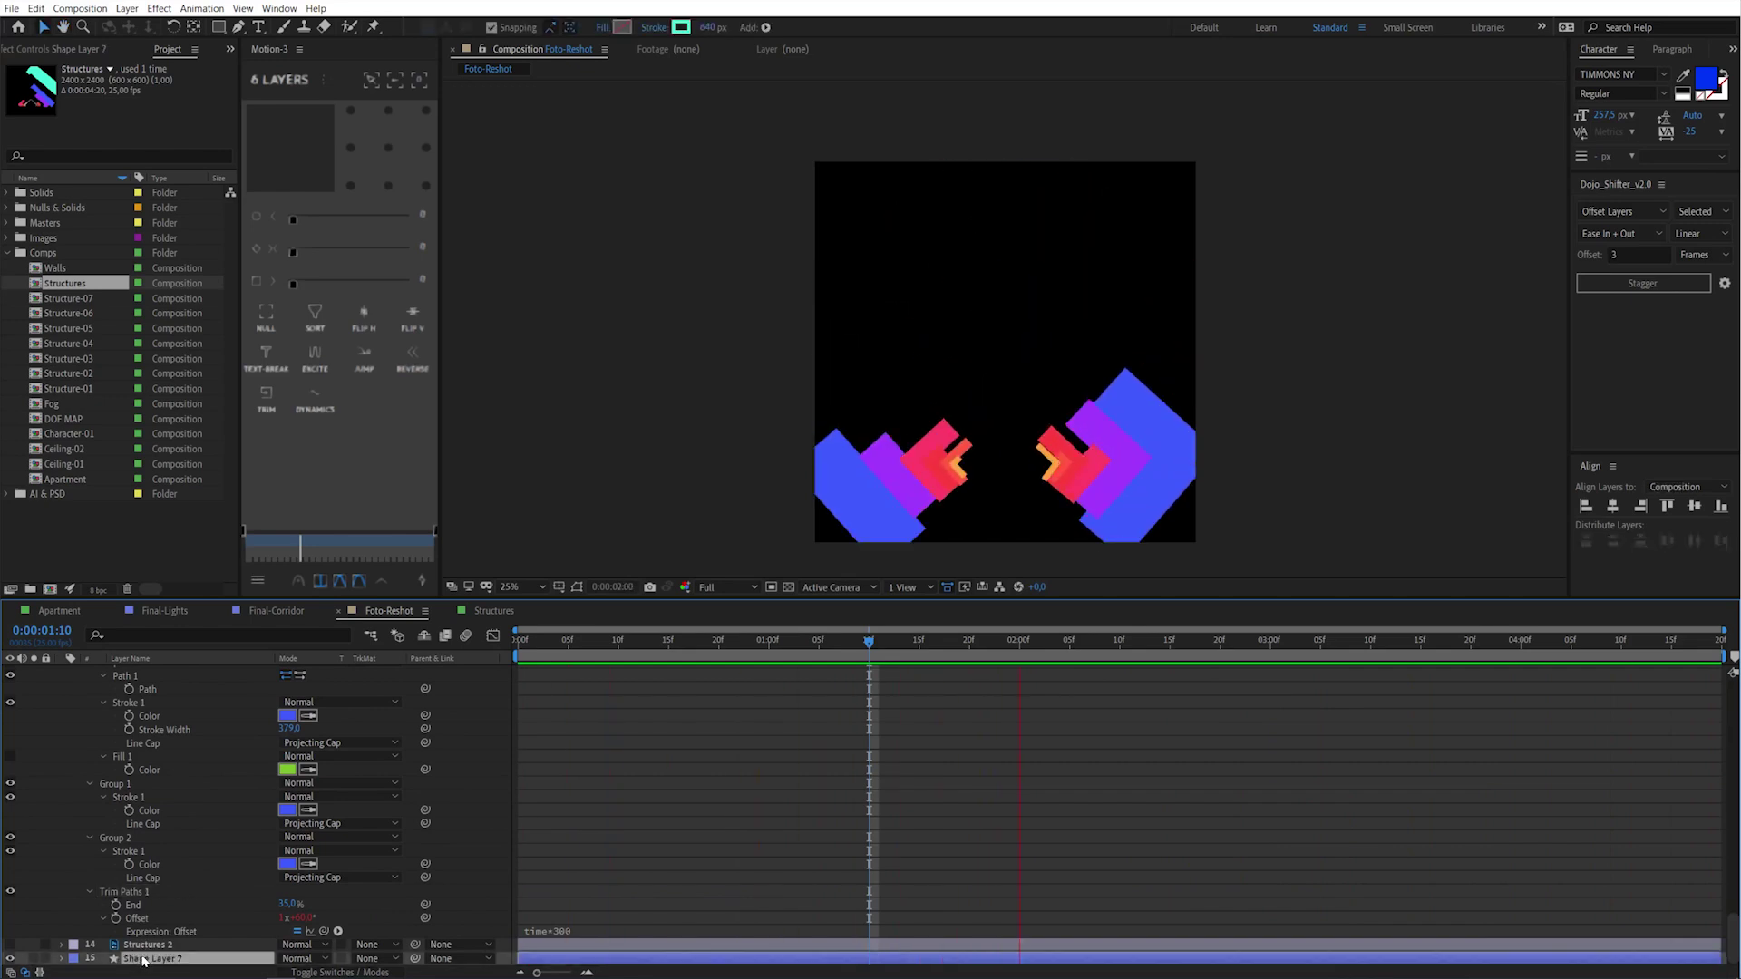
{"action": "left_click", "coordinate": [61, 959]}
{"action": "scroll", "coordinate": [244, 934], "scroll_direction": "down", "scroll_amount": 1}
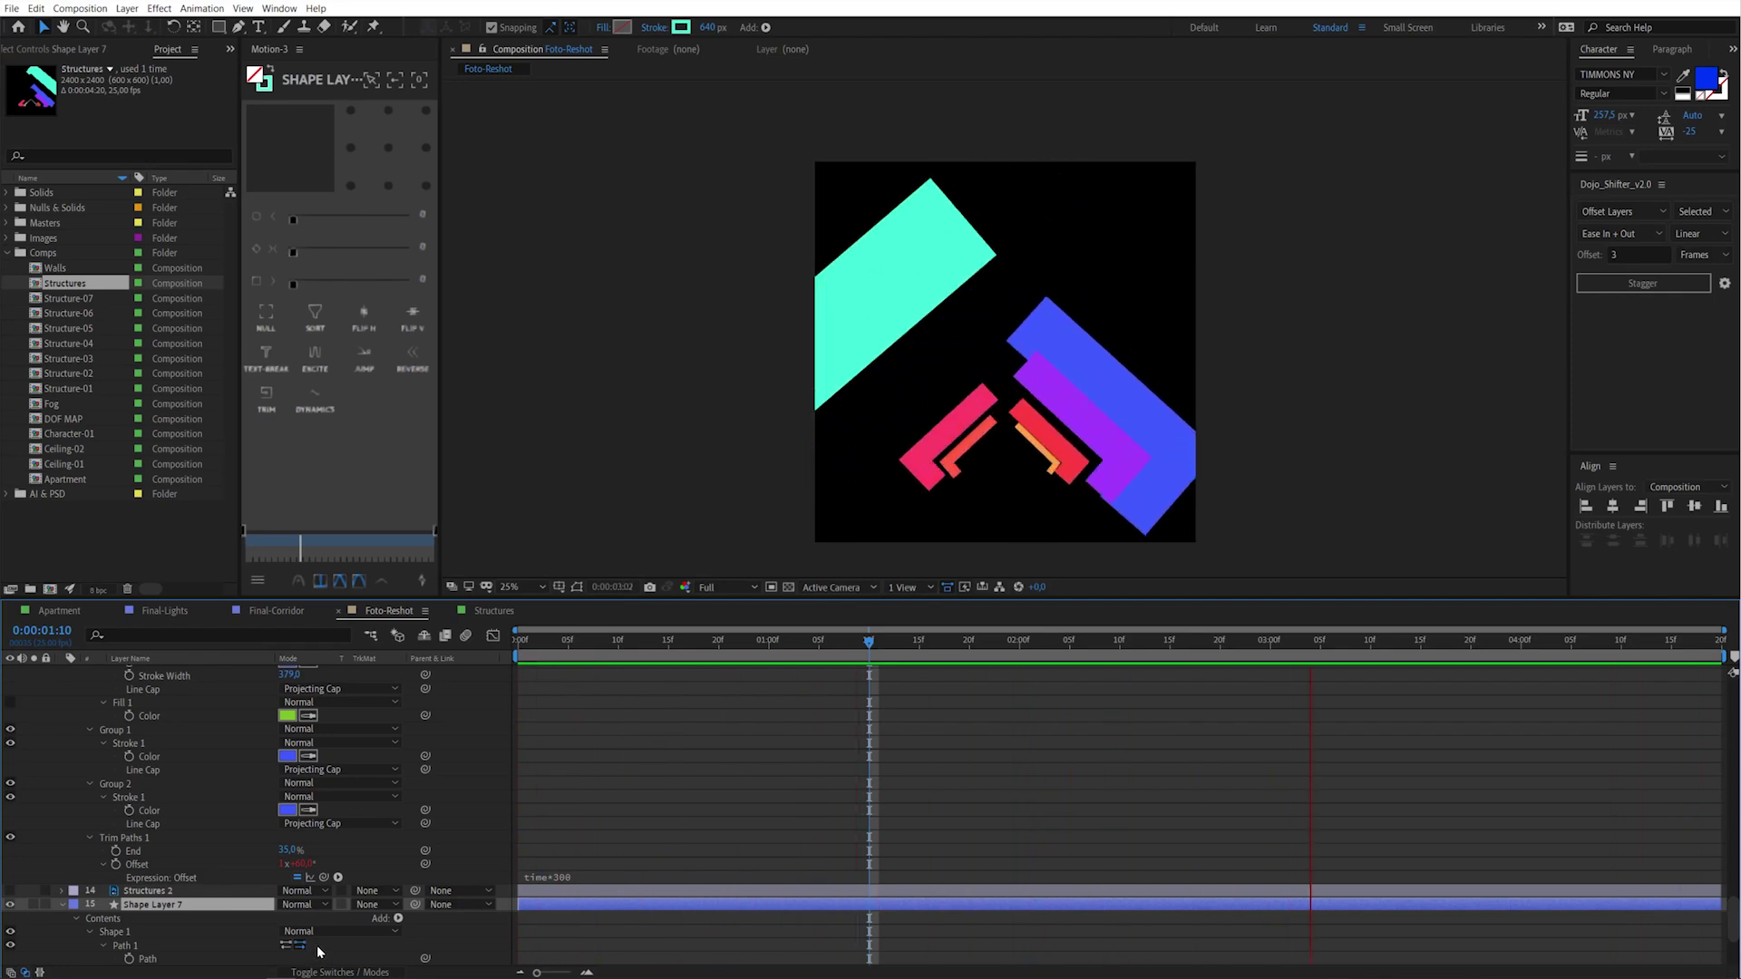
{"action": "key", "text": "ctrl+grave"}
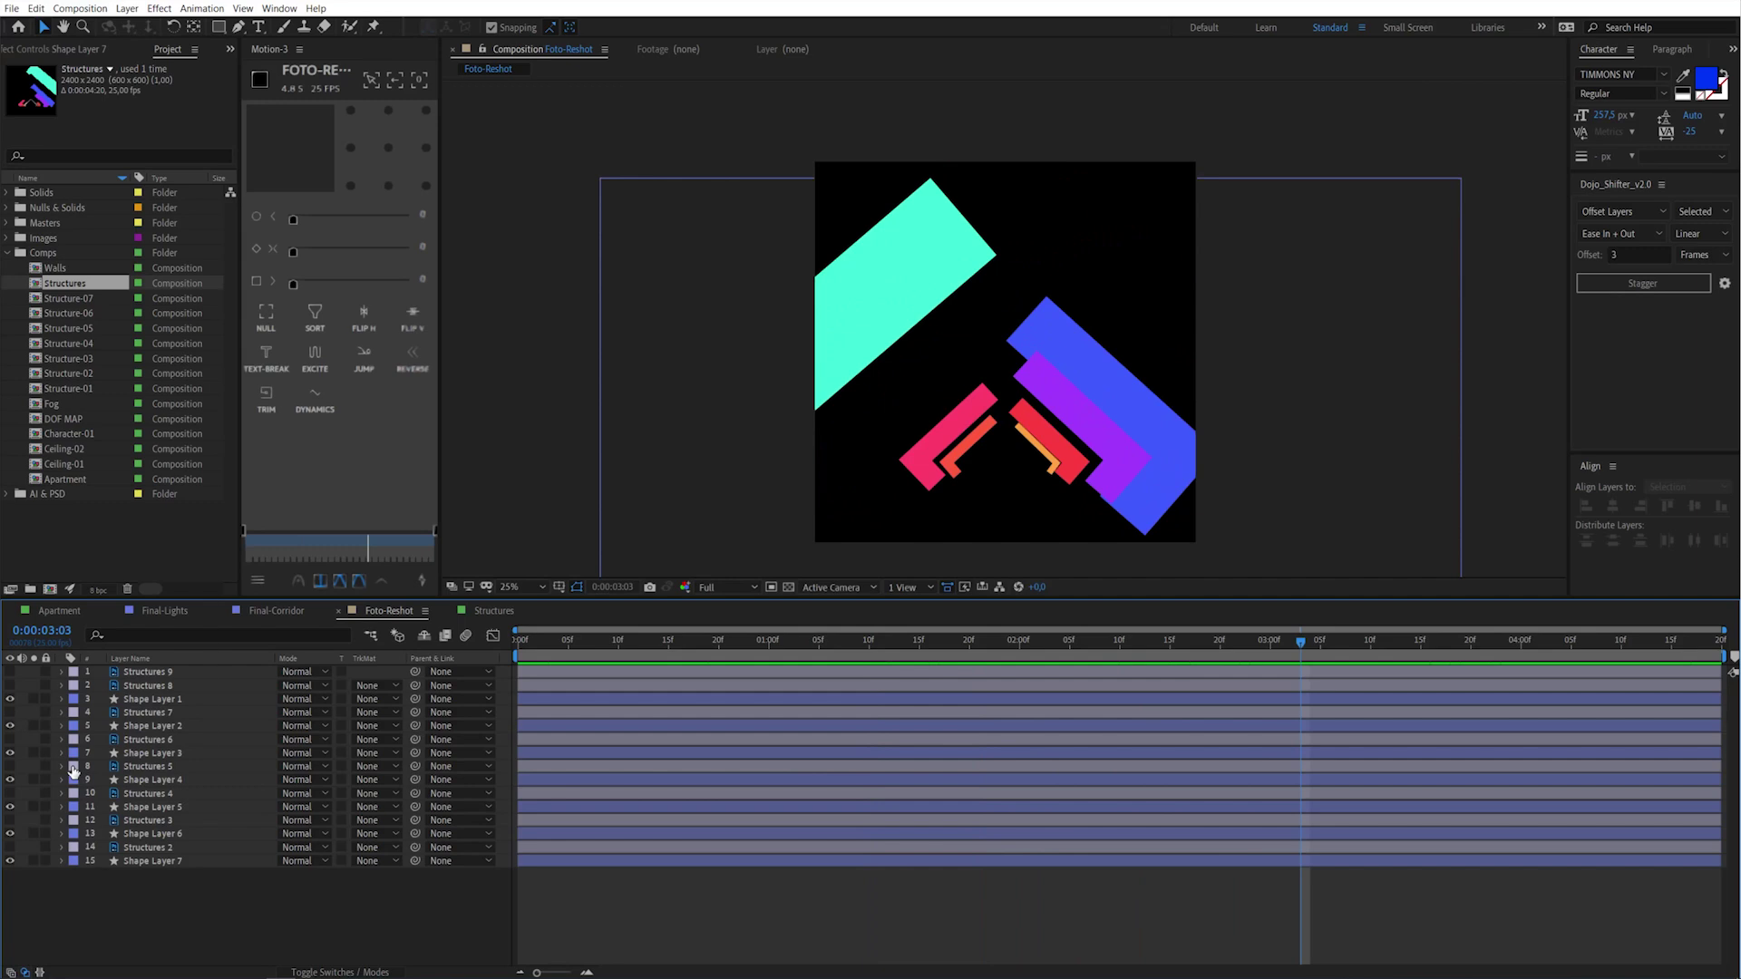
Make all the Structures layers visible
{"action": "left_click", "coordinate": [73, 771]}
{"action": "left_click", "coordinate": [136, 604]}
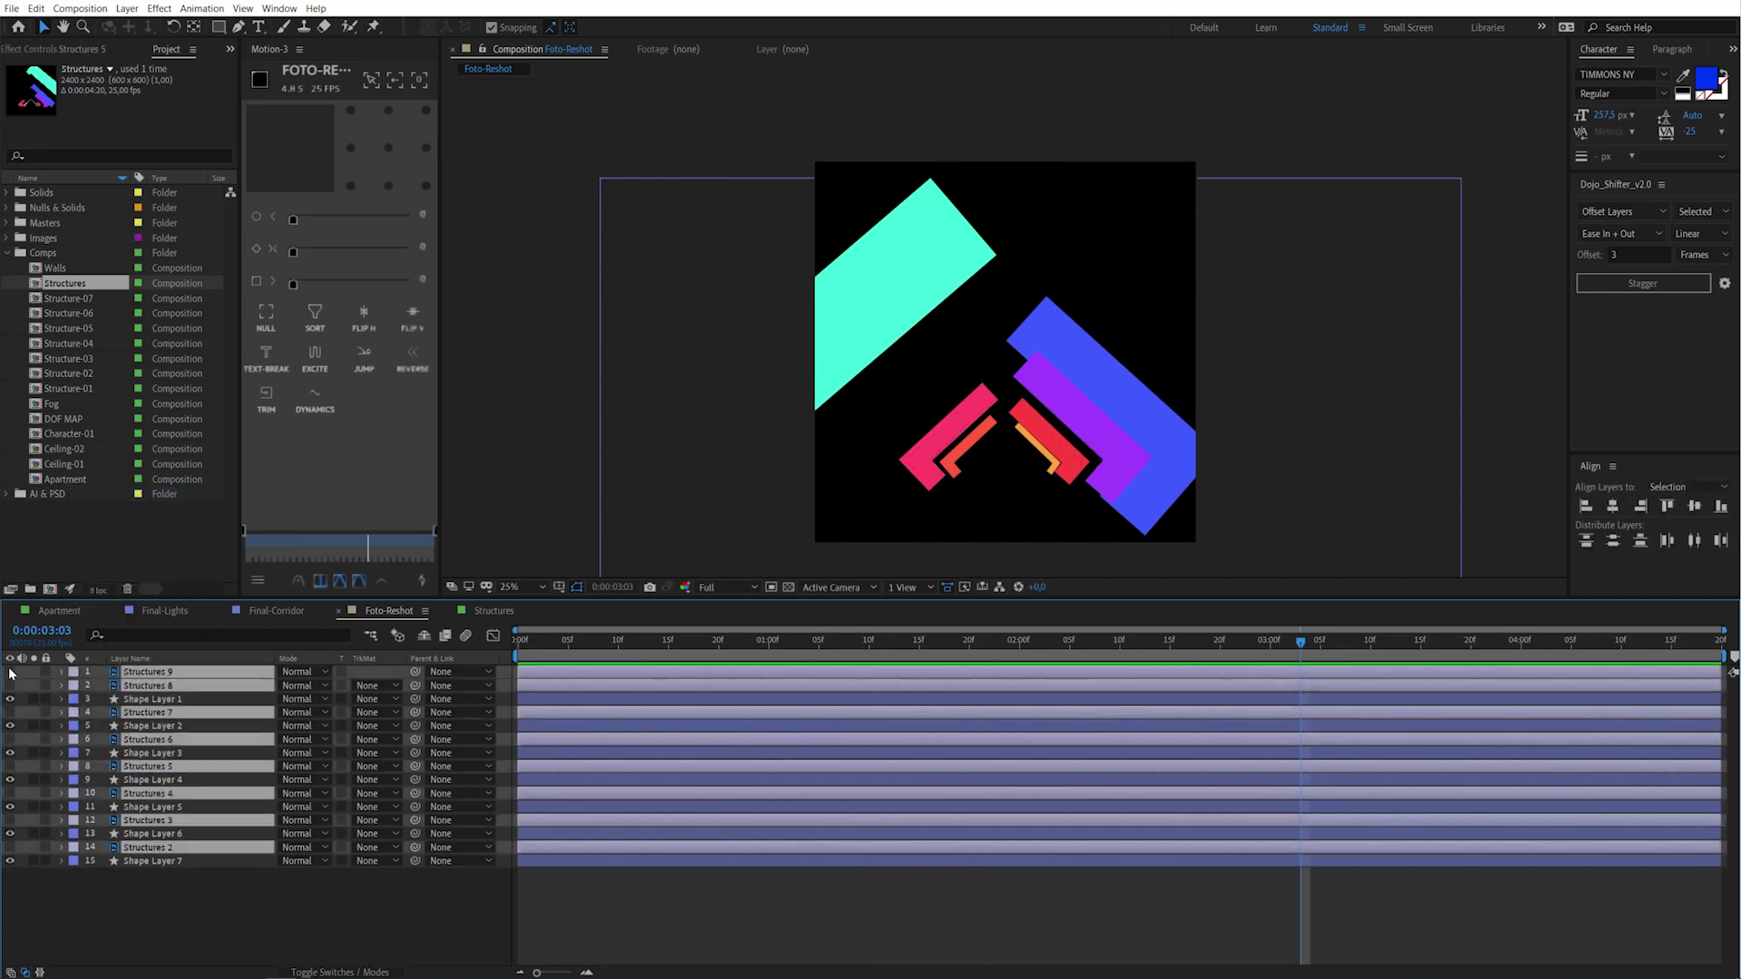
{"action": "left_click_drag", "start_coordinate": [10, 672], "coordinate": [11, 847]}
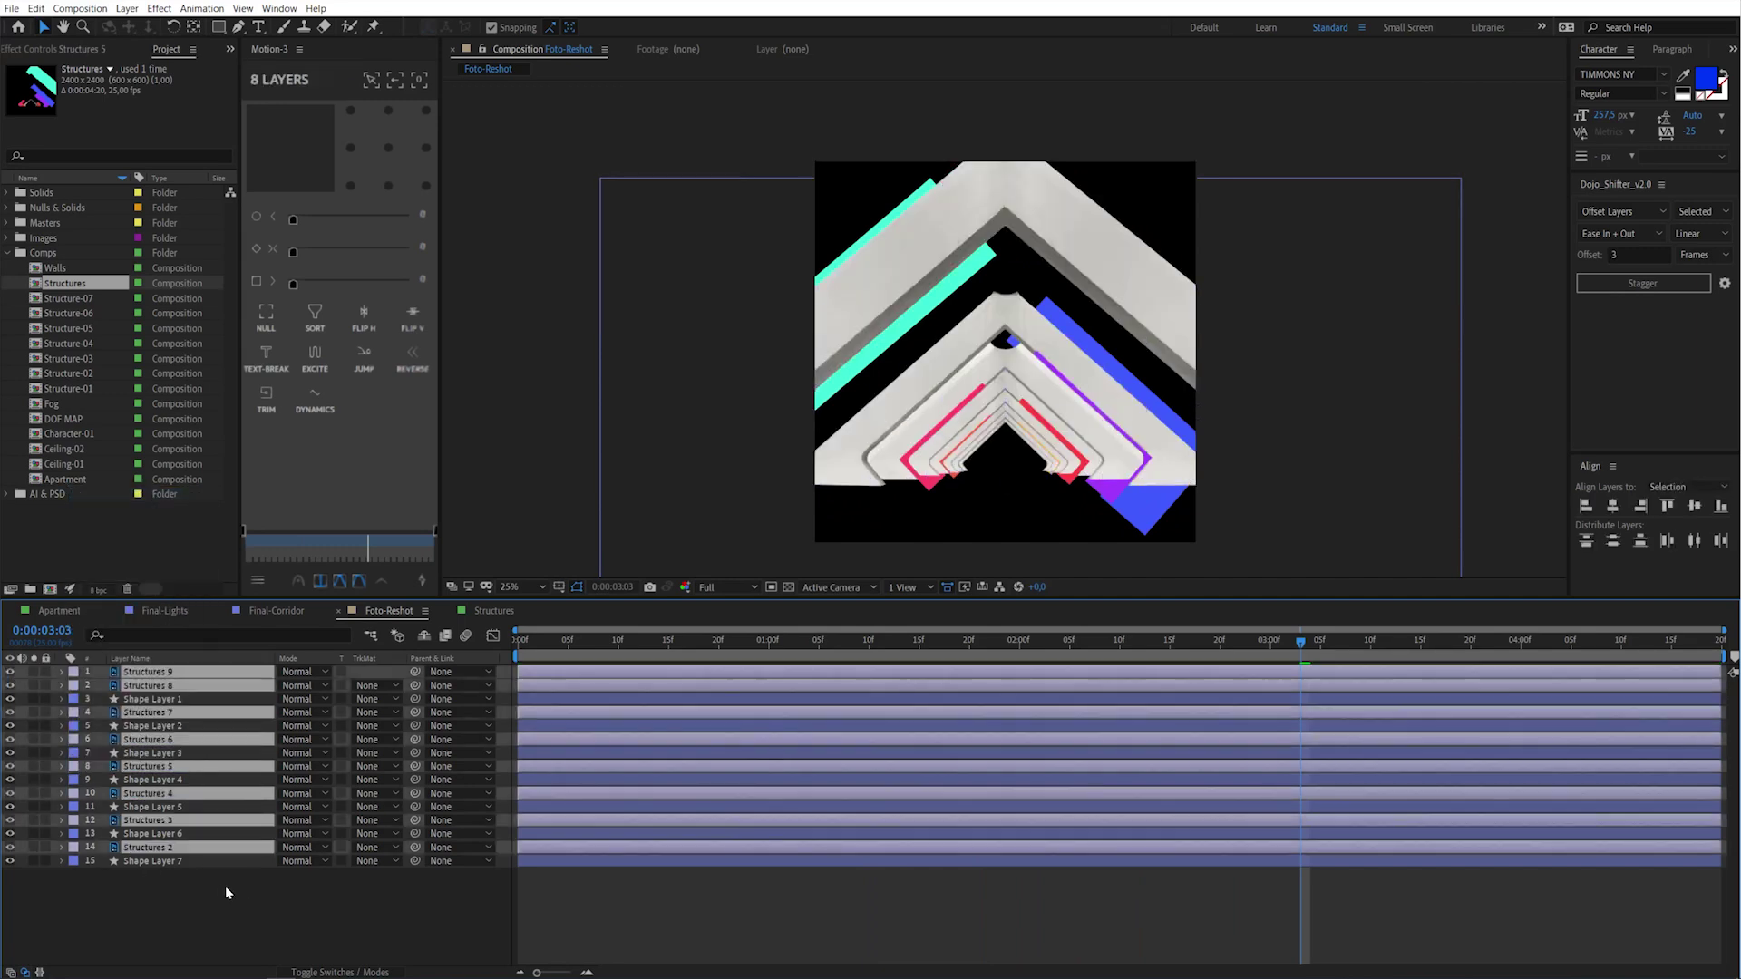
{"action": "left_click", "coordinate": [222, 893]}
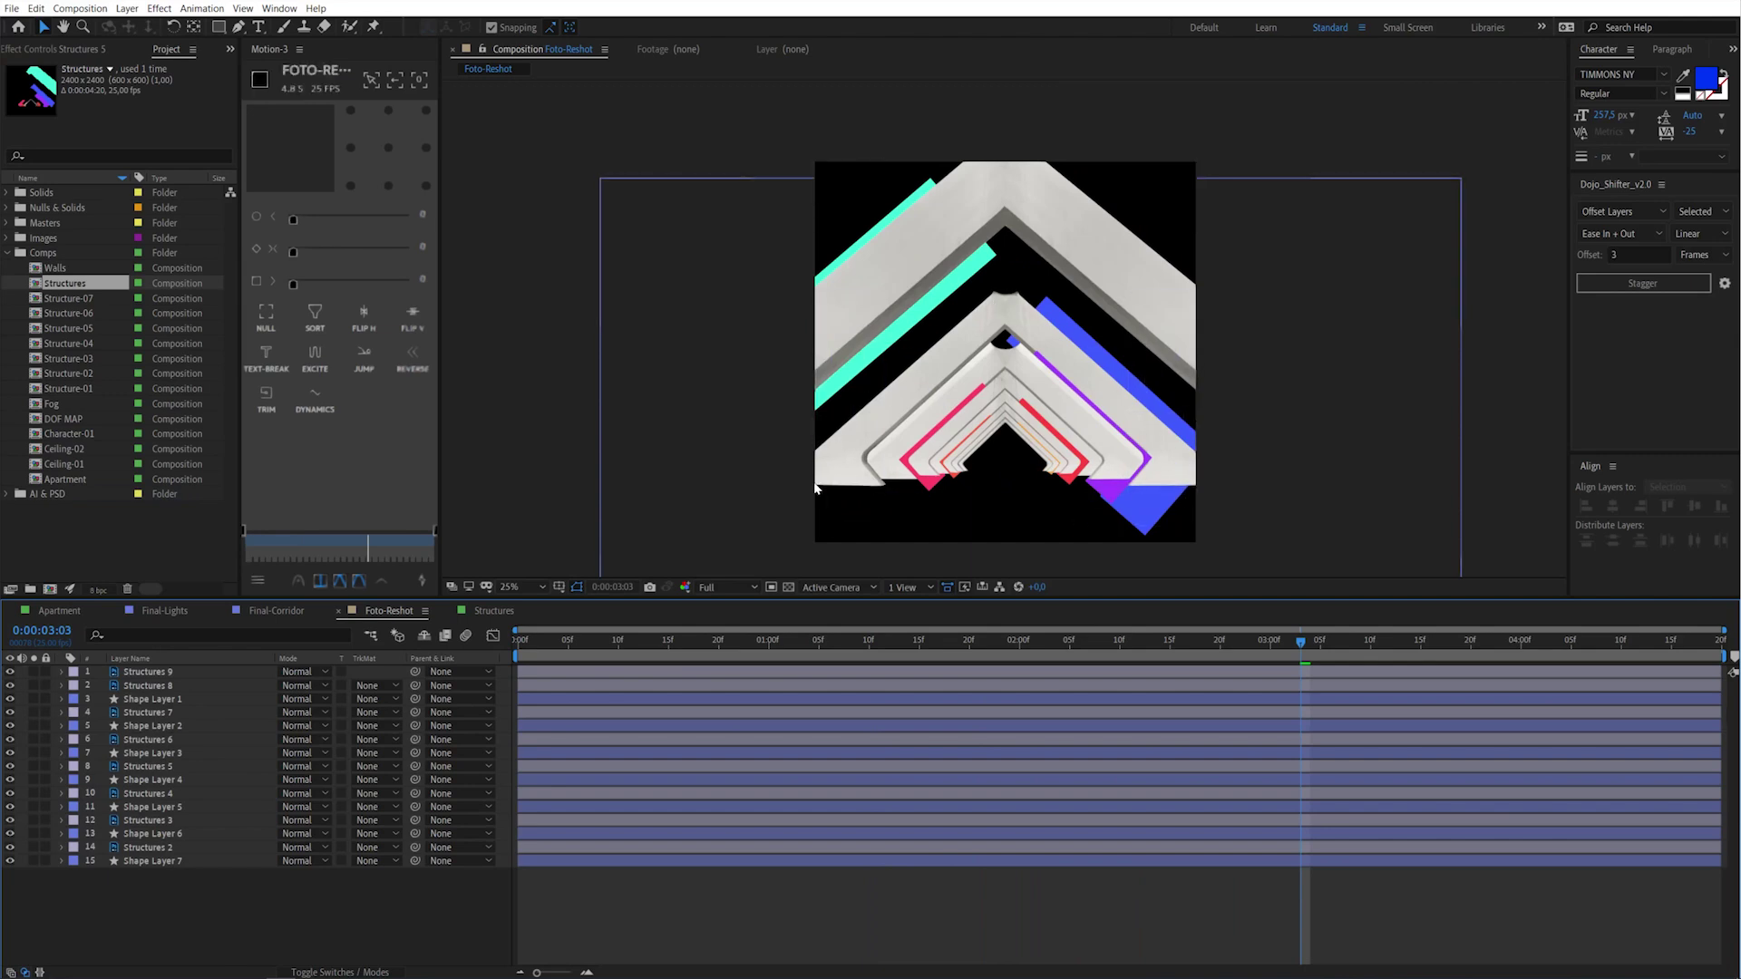
Set every shape layer's TrkMat to Alpha Matte from the Structures layer above, then scrub to check
{"action": "left_click", "coordinate": [145, 862]}
{"action": "left_click", "coordinate": [74, 860]}
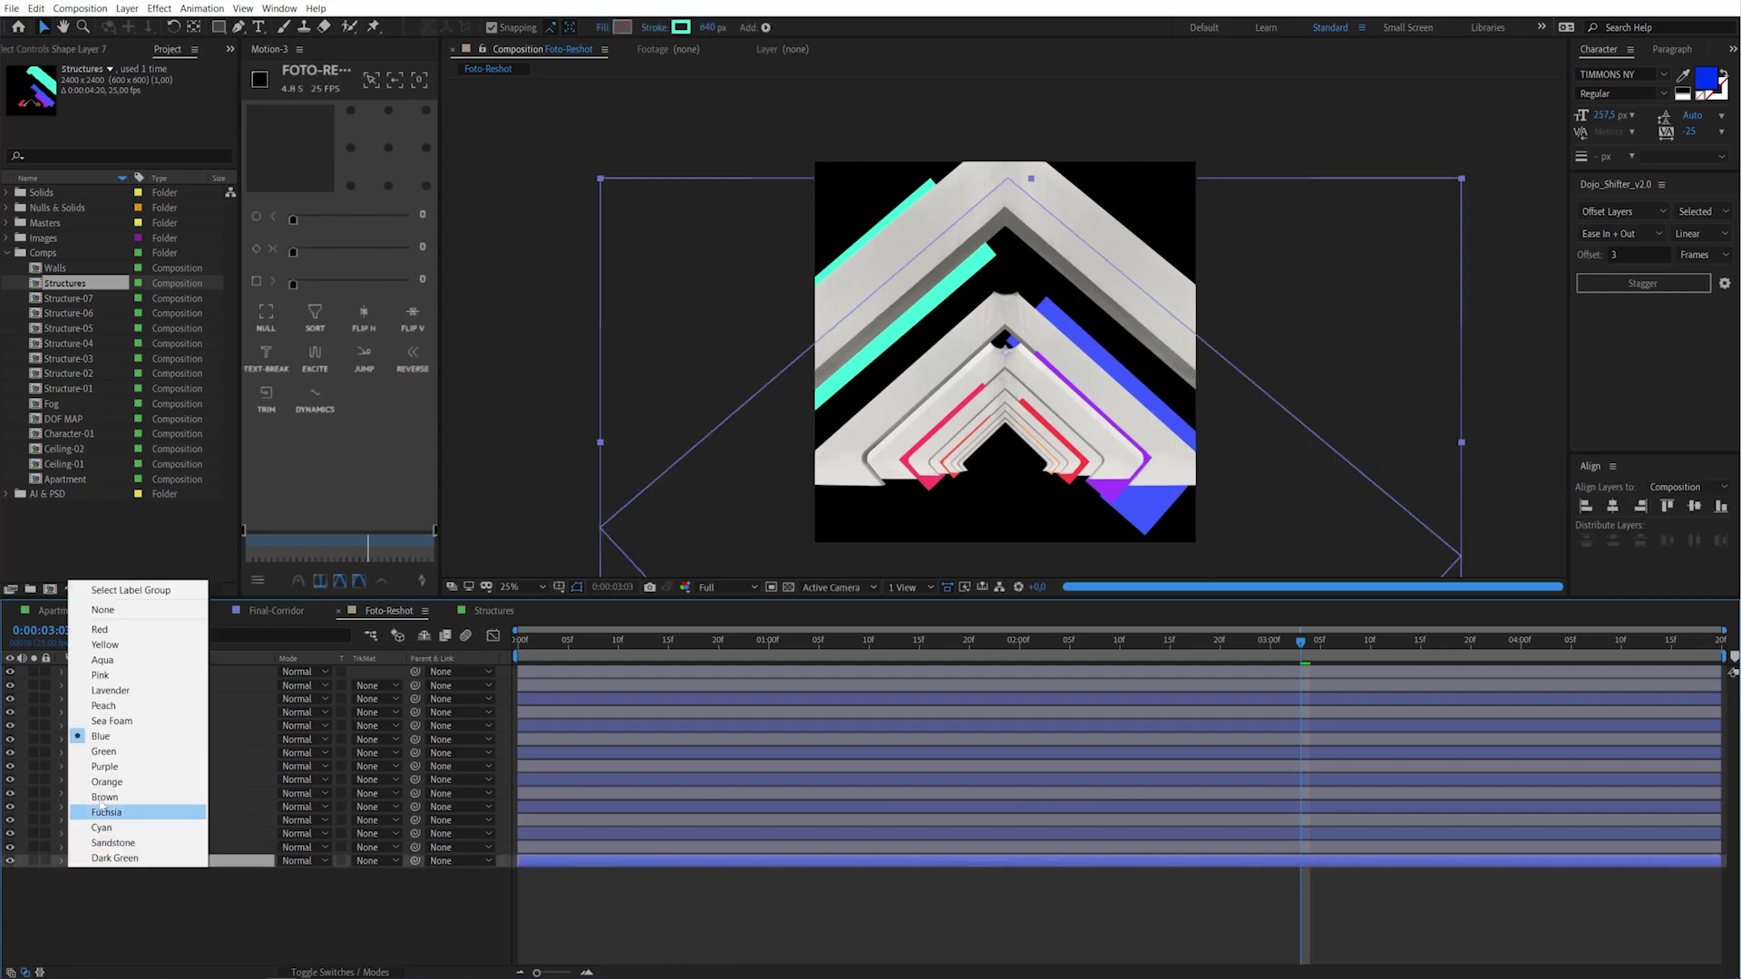
{"action": "left_click", "coordinate": [130, 591]}
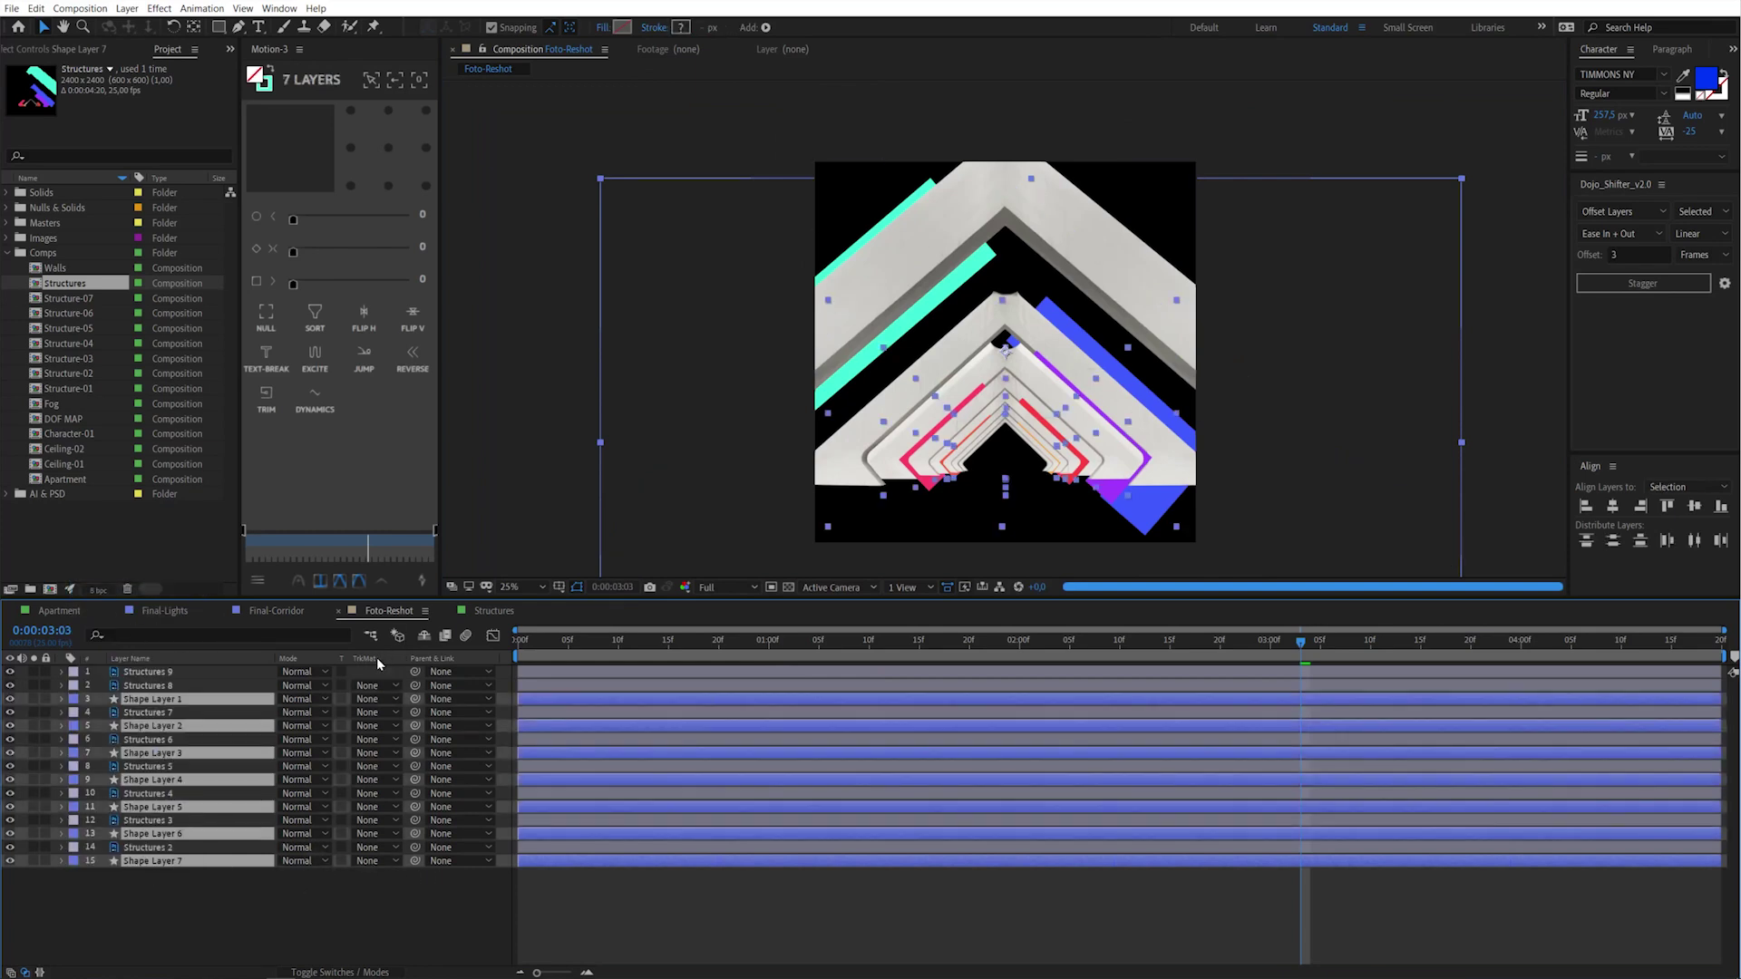
{"action": "left_click", "coordinate": [340, 973]}
{"action": "left_click", "coordinate": [340, 973]}
{"action": "left_click", "coordinate": [11, 972]}
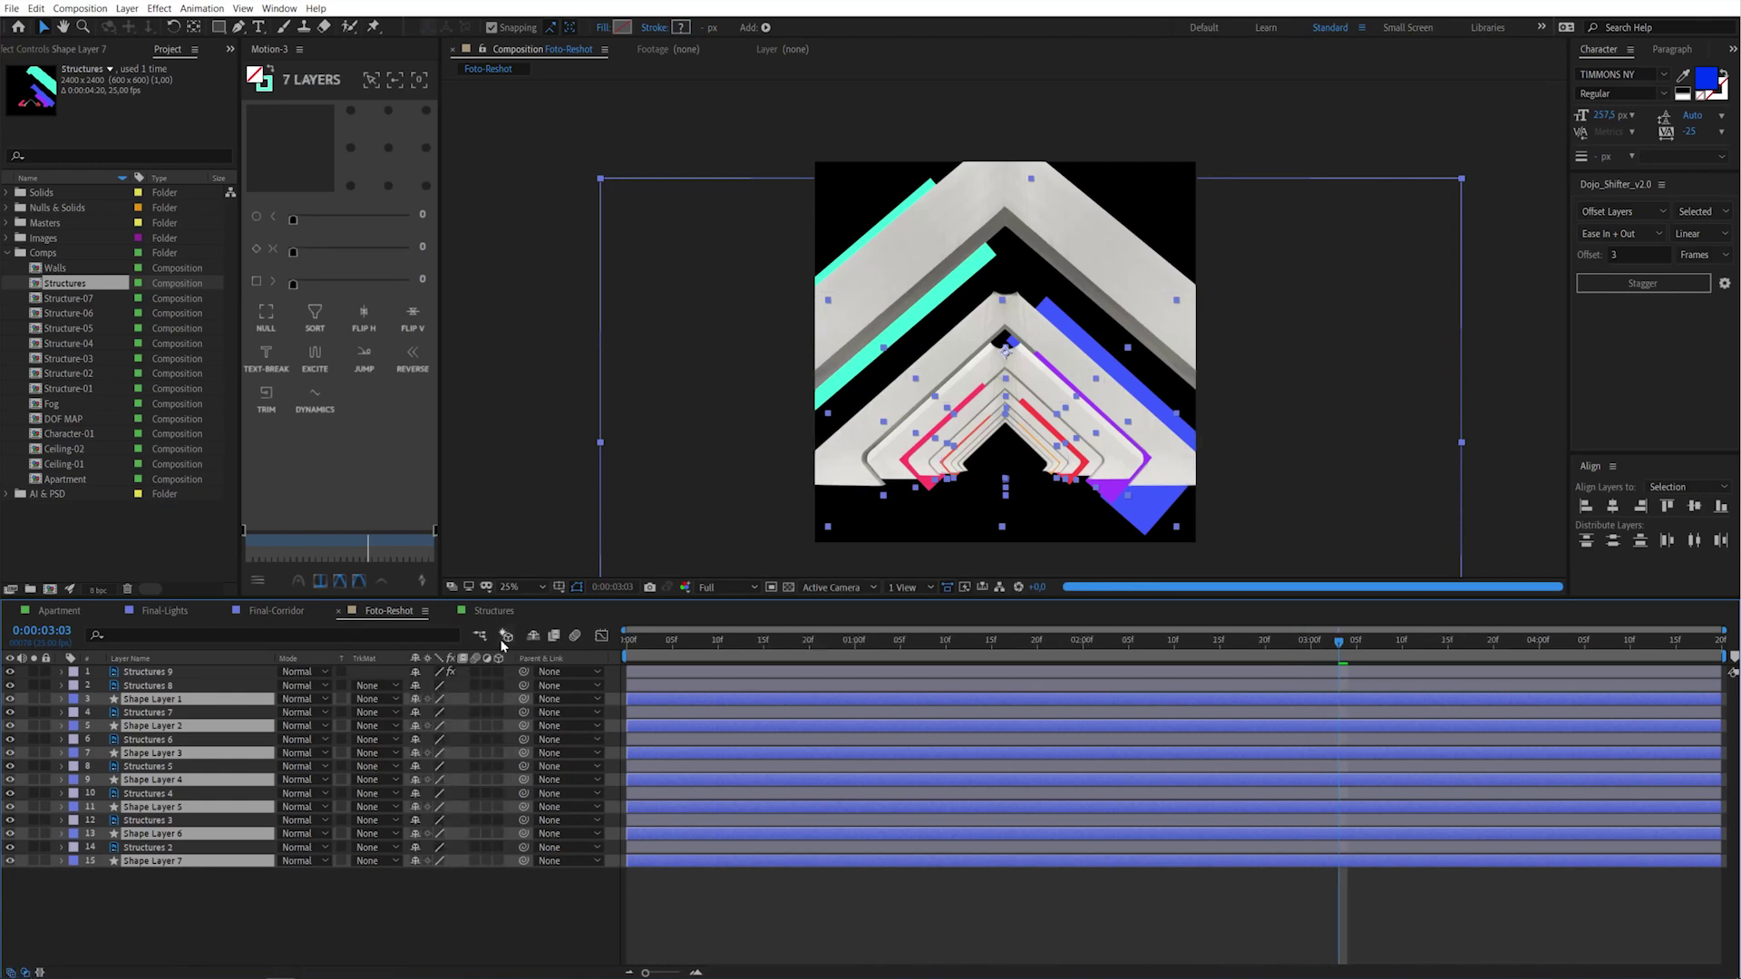
{"action": "left_click", "coordinate": [11, 973]}
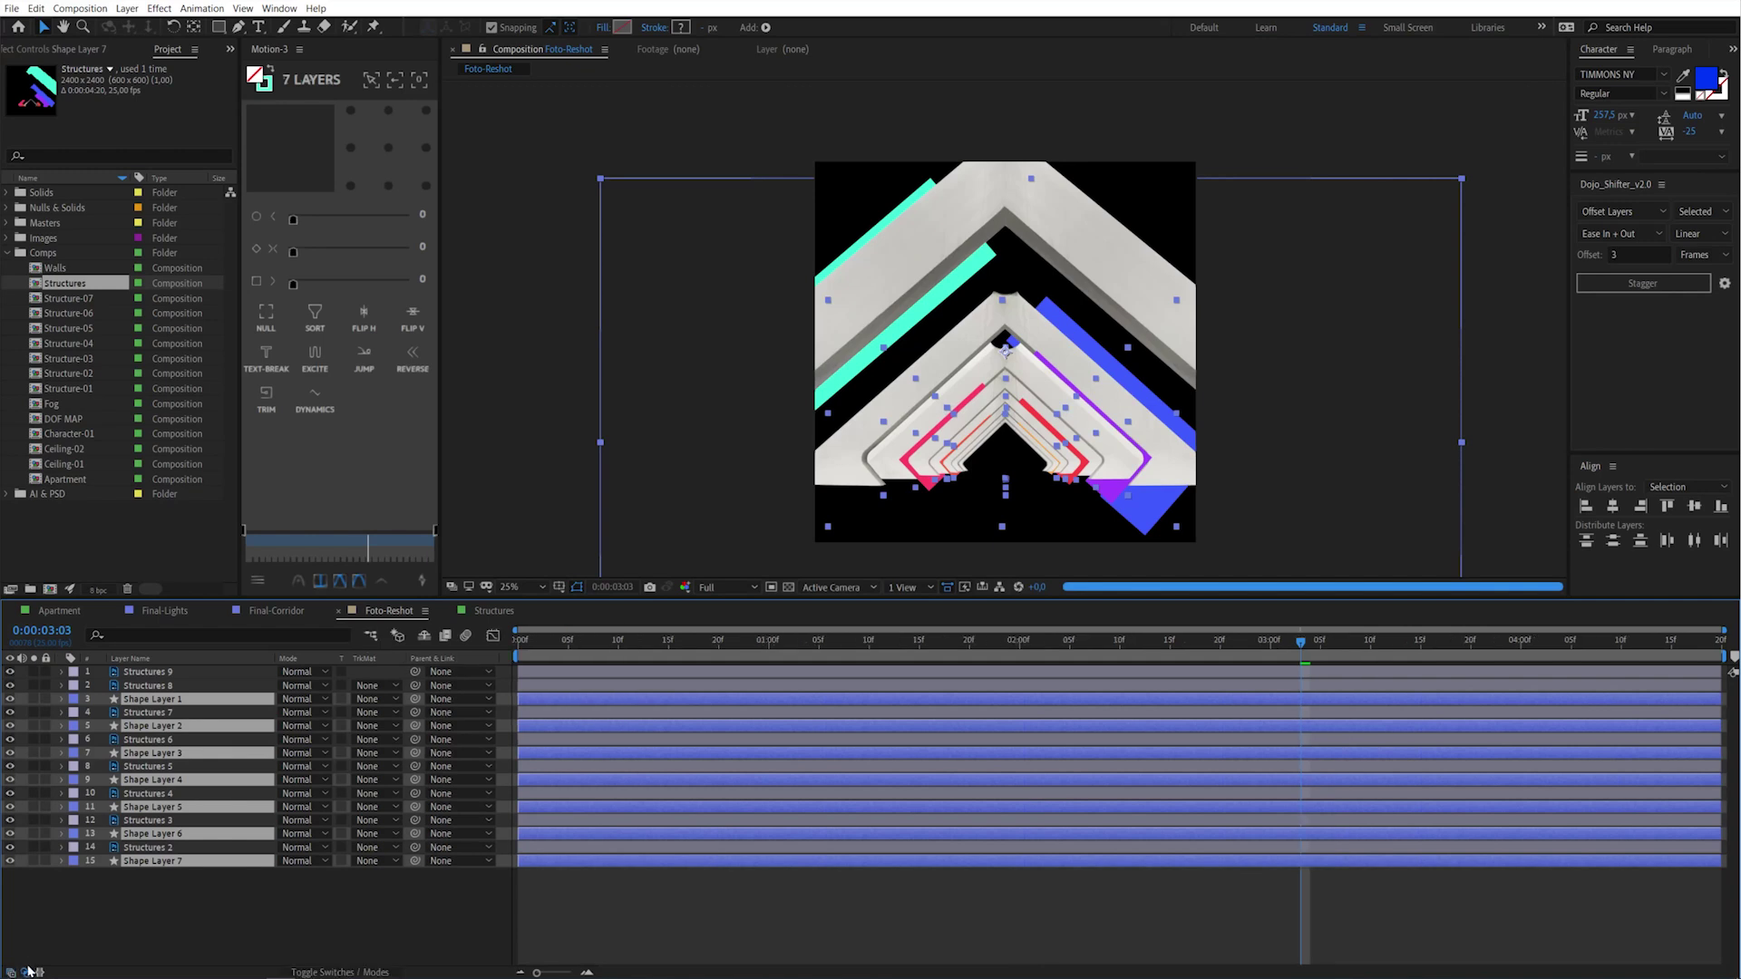
{"action": "left_click", "coordinate": [372, 700]}
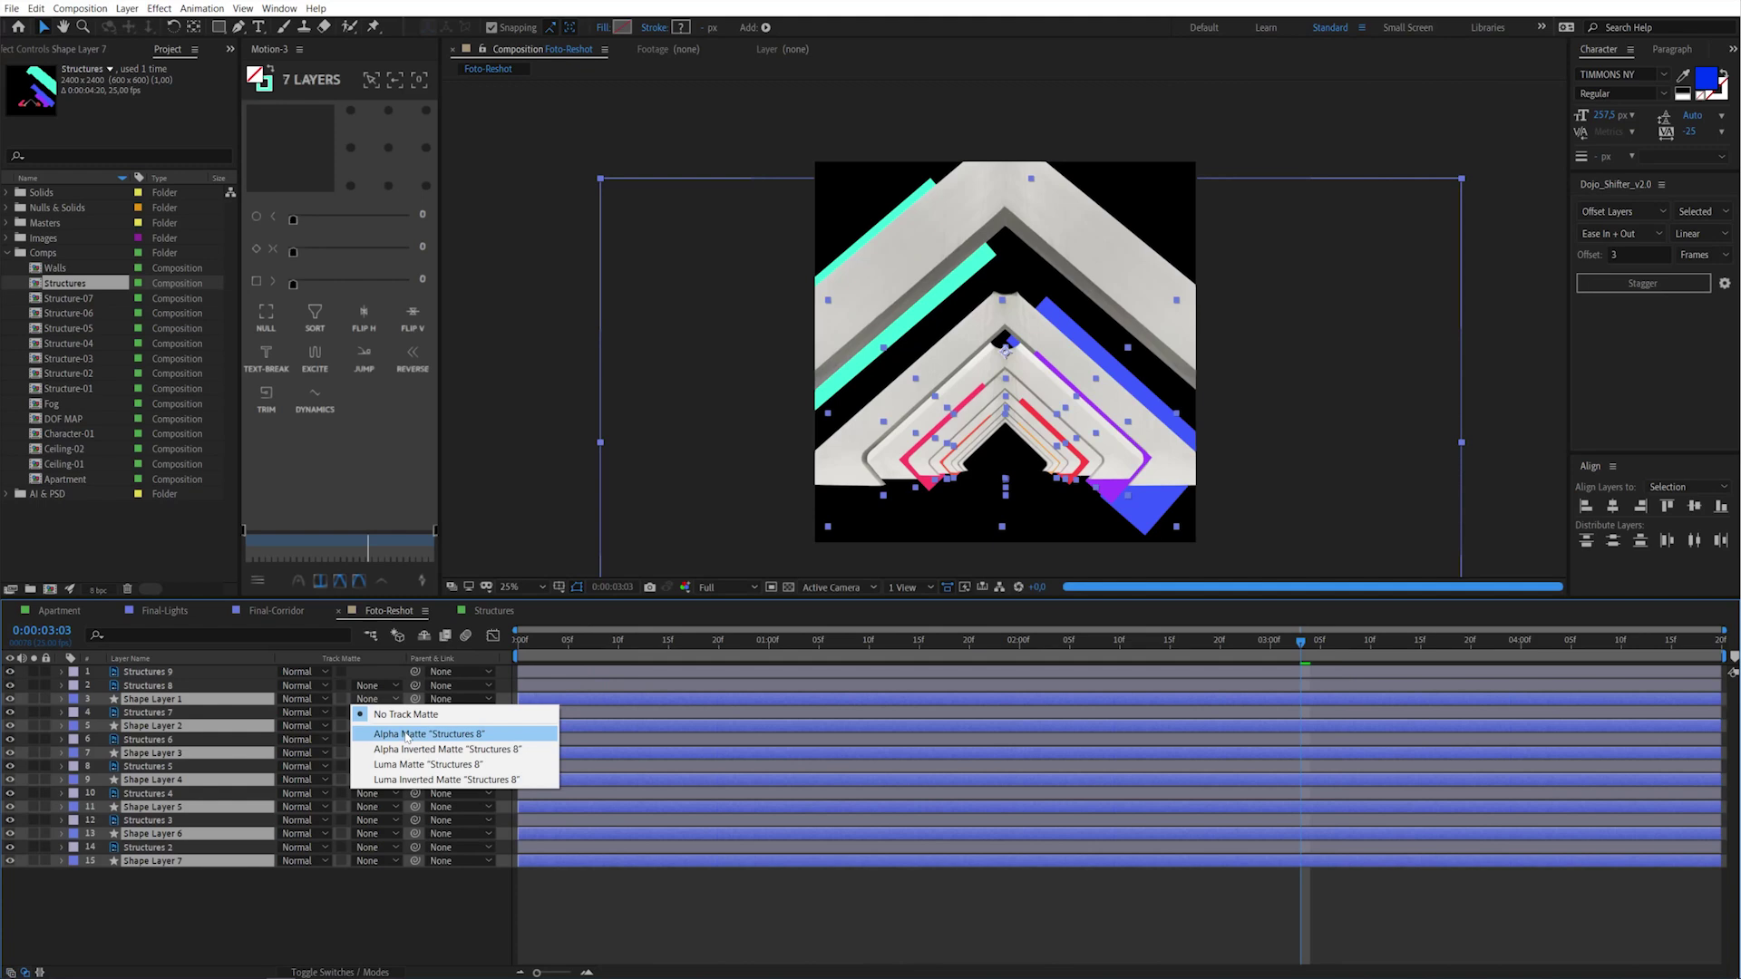
{"action": "left_click", "coordinate": [405, 734]}
{"action": "left_click", "coordinate": [595, 918]}
{"action": "mouse_move", "coordinate": [535, 640]}
{"action": "left_mouse_down"}
{"action": "mouse_move", "coordinate": [880, 668]}
{"action": "mouse_move", "coordinate": [283, 888]}
{"action": "left_mouse_up"}
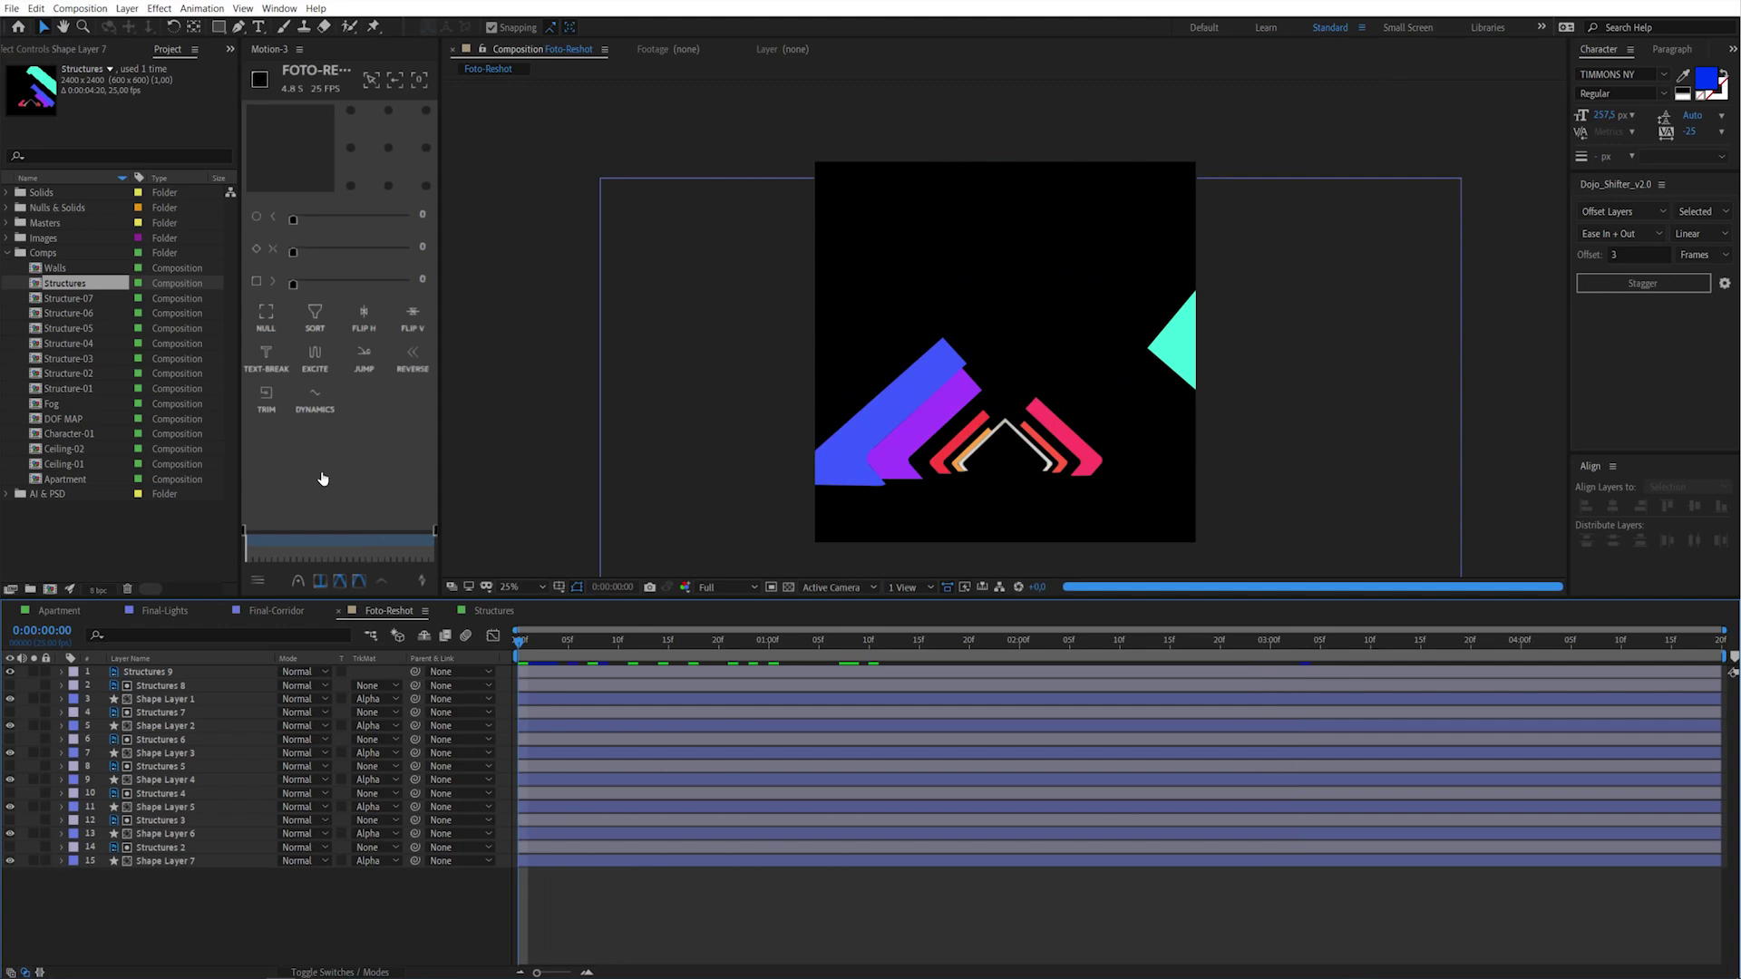
Pre-compose all layers into a comp named Estruturas
{"action": "left_click", "coordinate": [149, 672]}
{"action": "key", "text": "ctrl+a"}
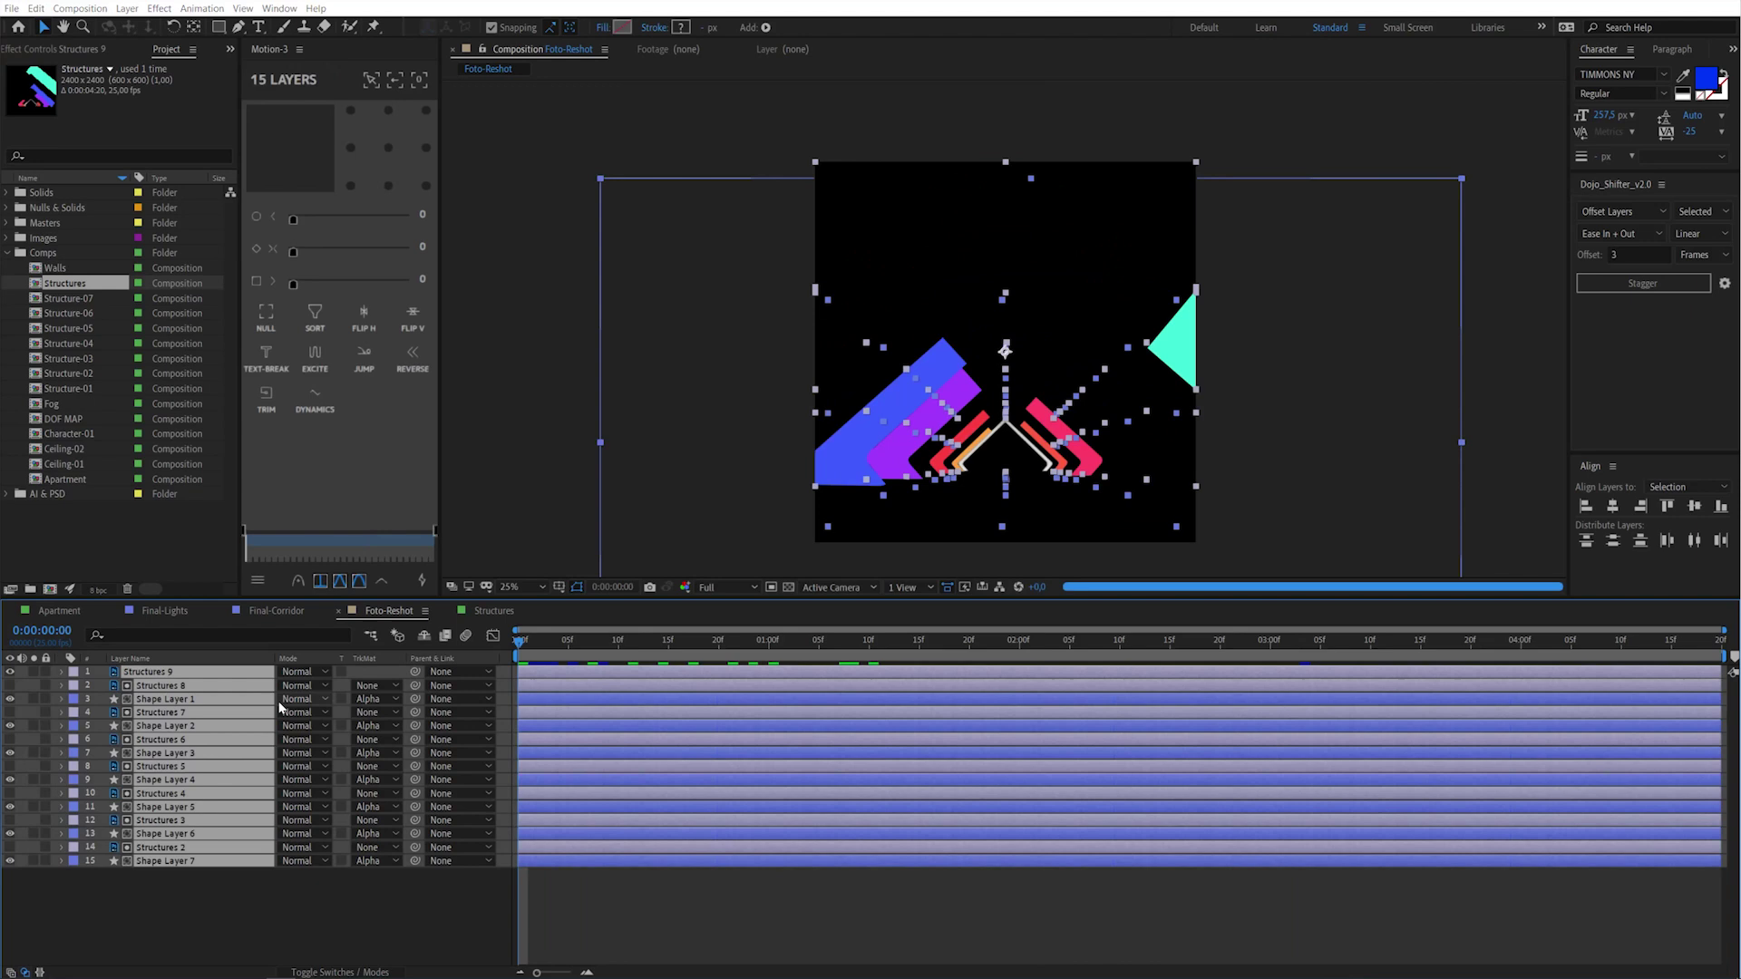
{"action": "key", "text": "ctrl+shift+c"}
{"action": "type", "text": "Estrutu"}
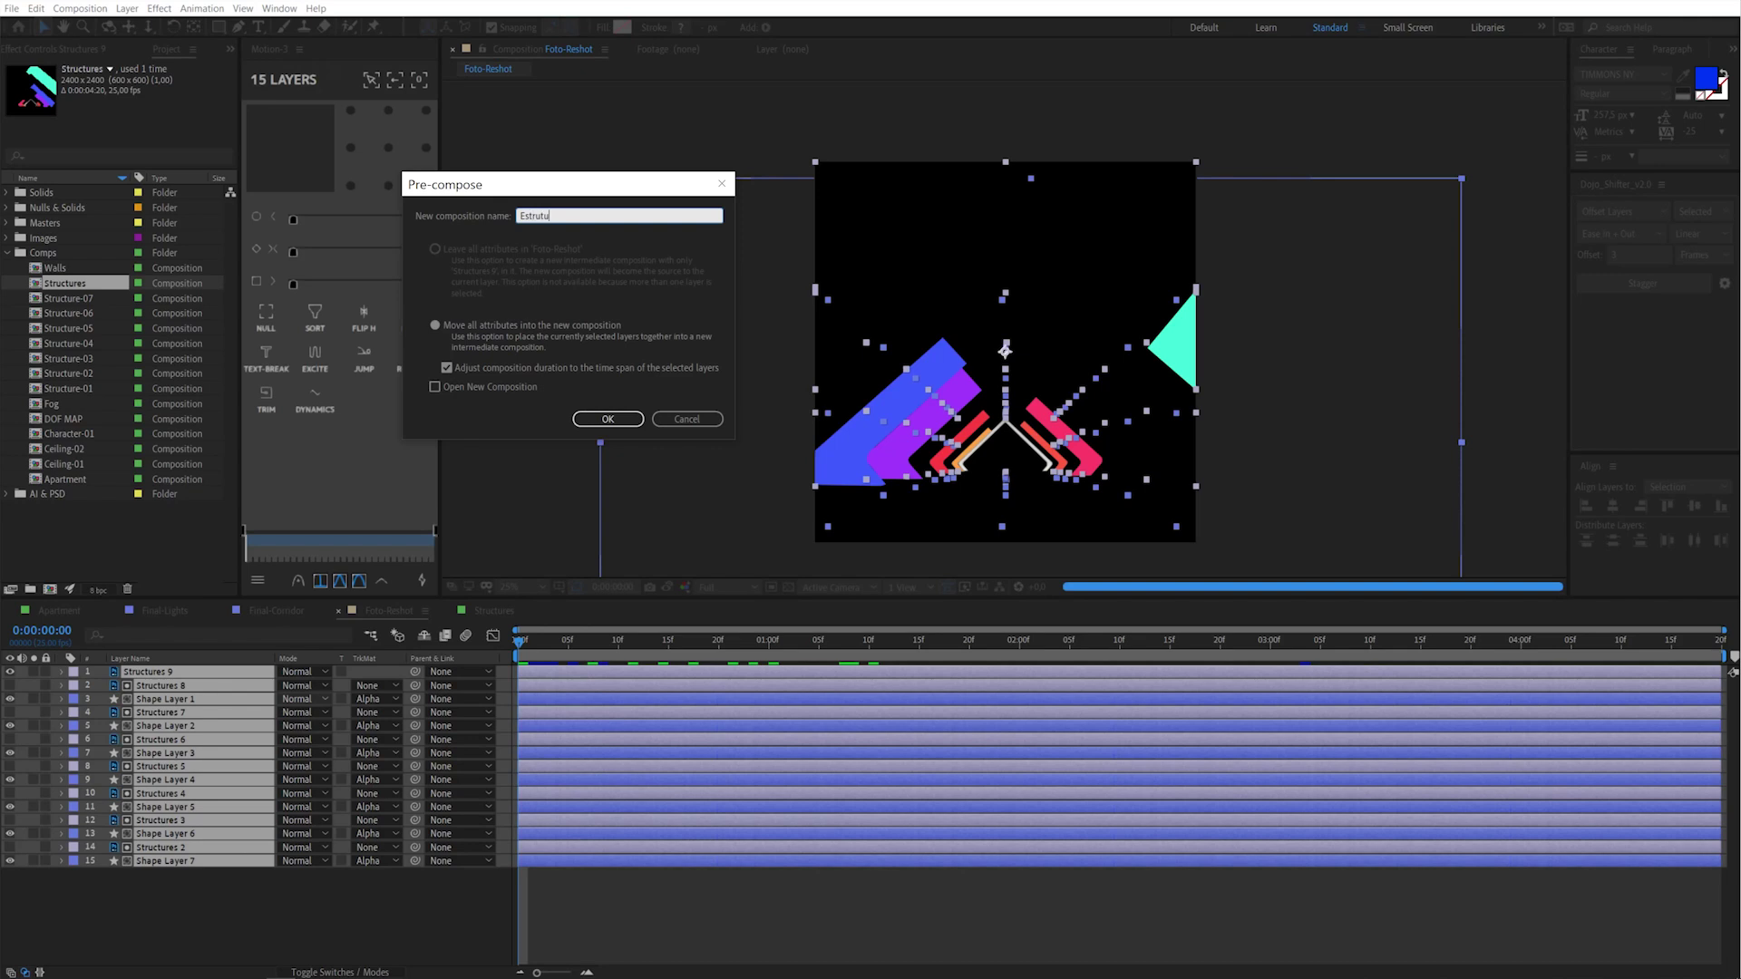
{"action": "type", "text": "ras"}
{"action": "key", "text": "Return"}
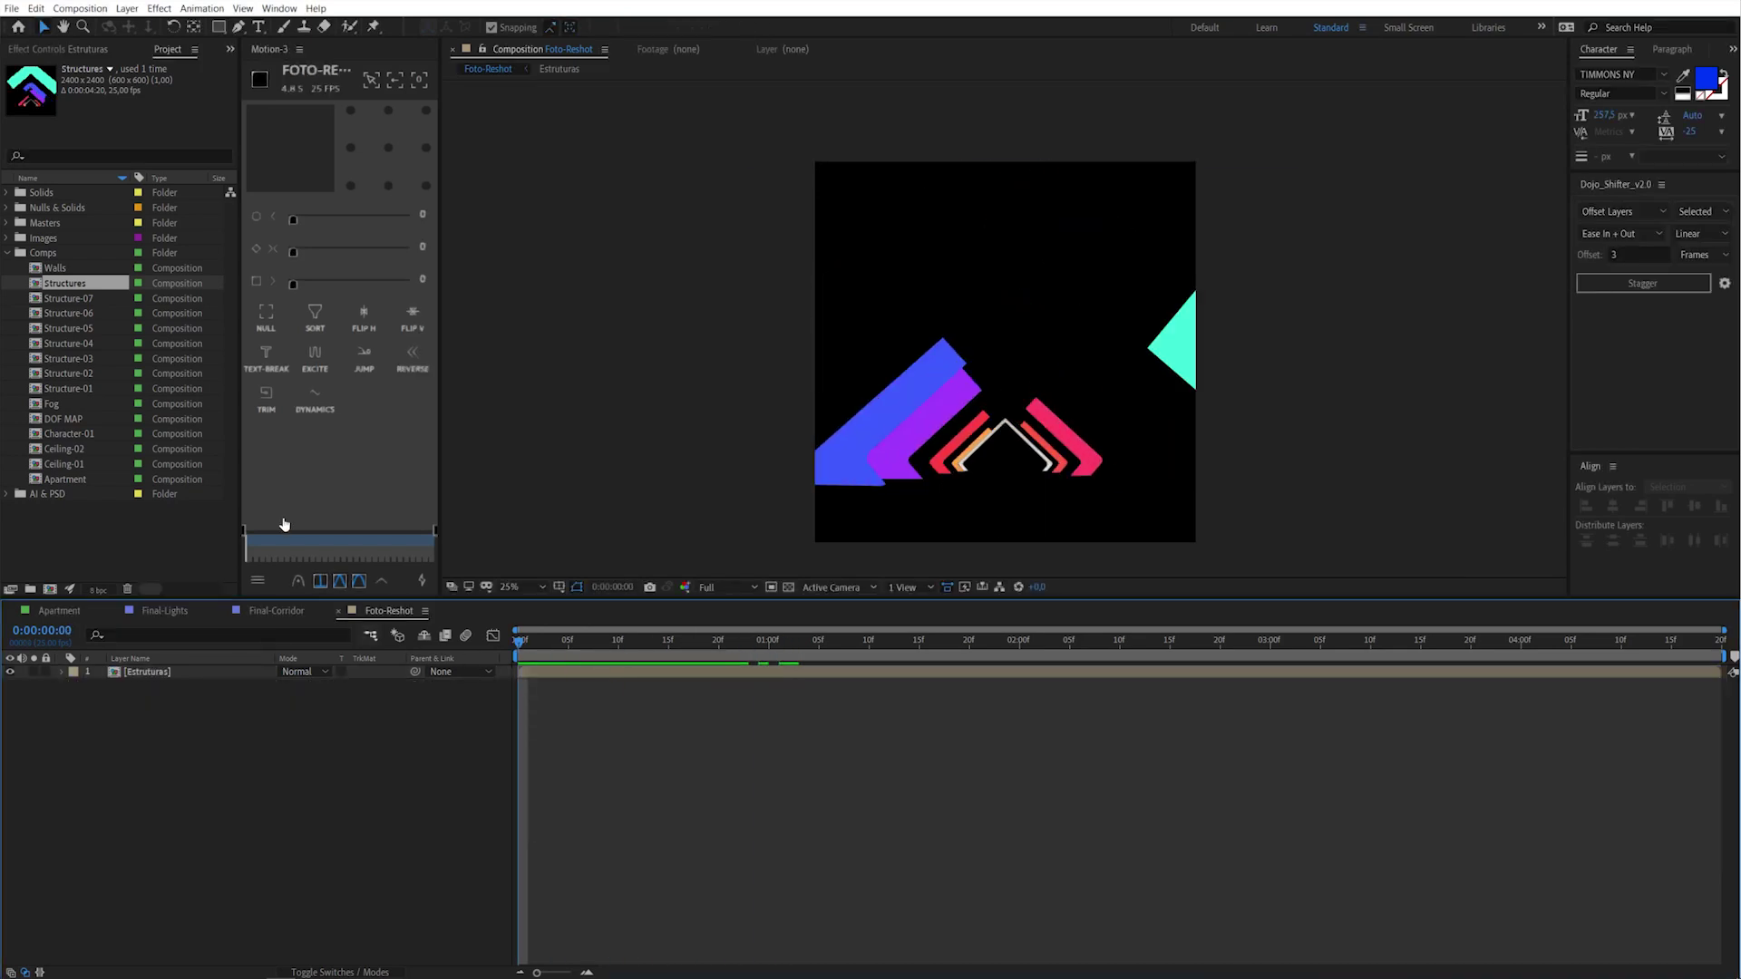
Place the Structures/IMG3.psd corridor photo below Estruturas and preview the composite
{"action": "left_click", "coordinate": [7, 254]}
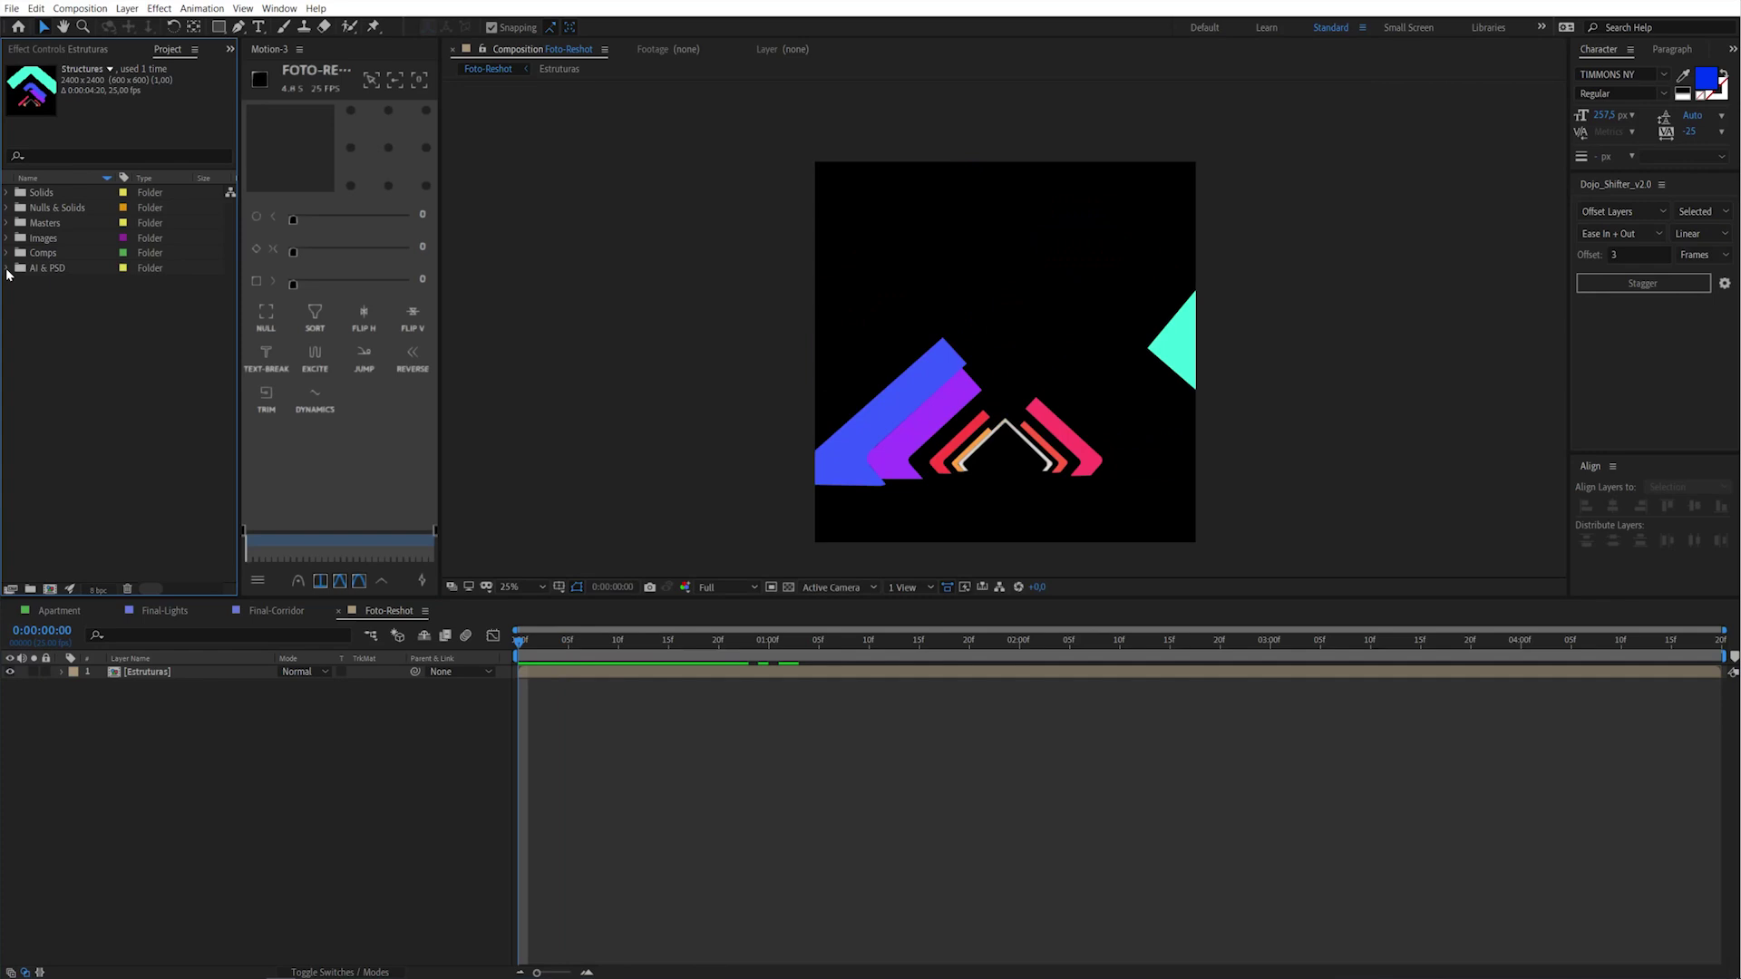
{"action": "left_click", "coordinate": [9, 269]}
{"action": "left_click", "coordinate": [64, 284]}
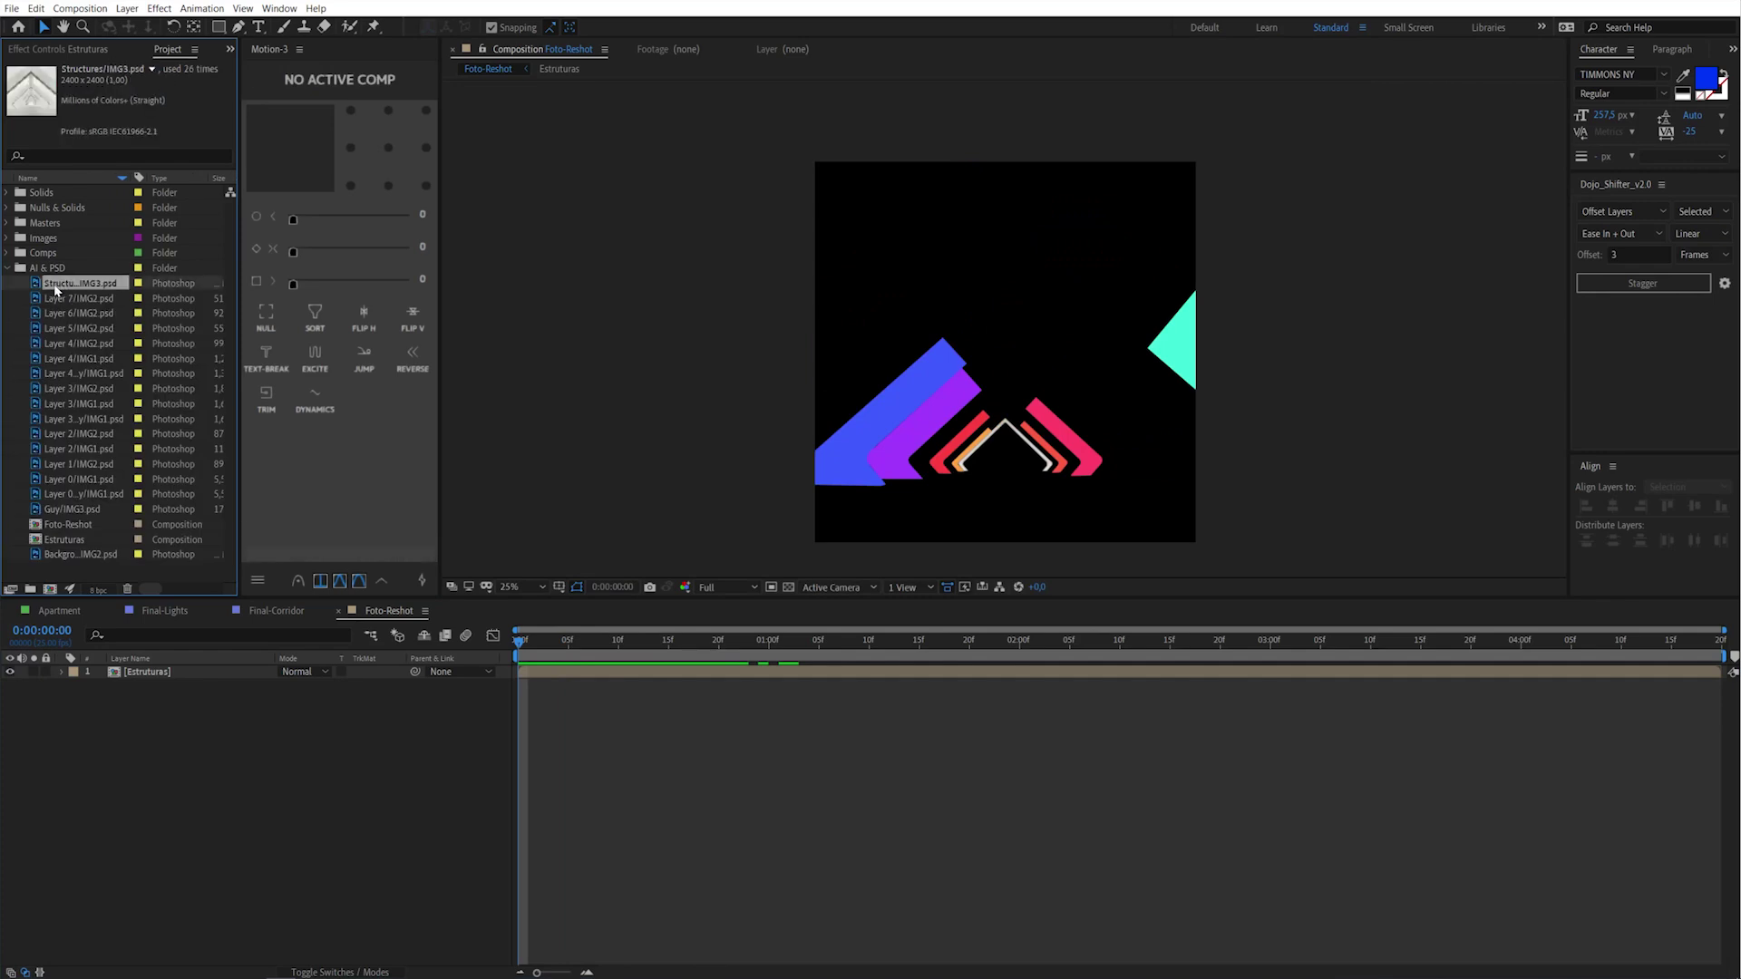
{"action": "left_click_drag", "start_coordinate": [62, 285], "coordinate": [103, 782]}
{"action": "left_click", "coordinate": [650, 774]}
{"action": "left_click_drag", "start_coordinate": [520, 642], "coordinate": [549, 645]}
{"action": "key", "text": "space"}
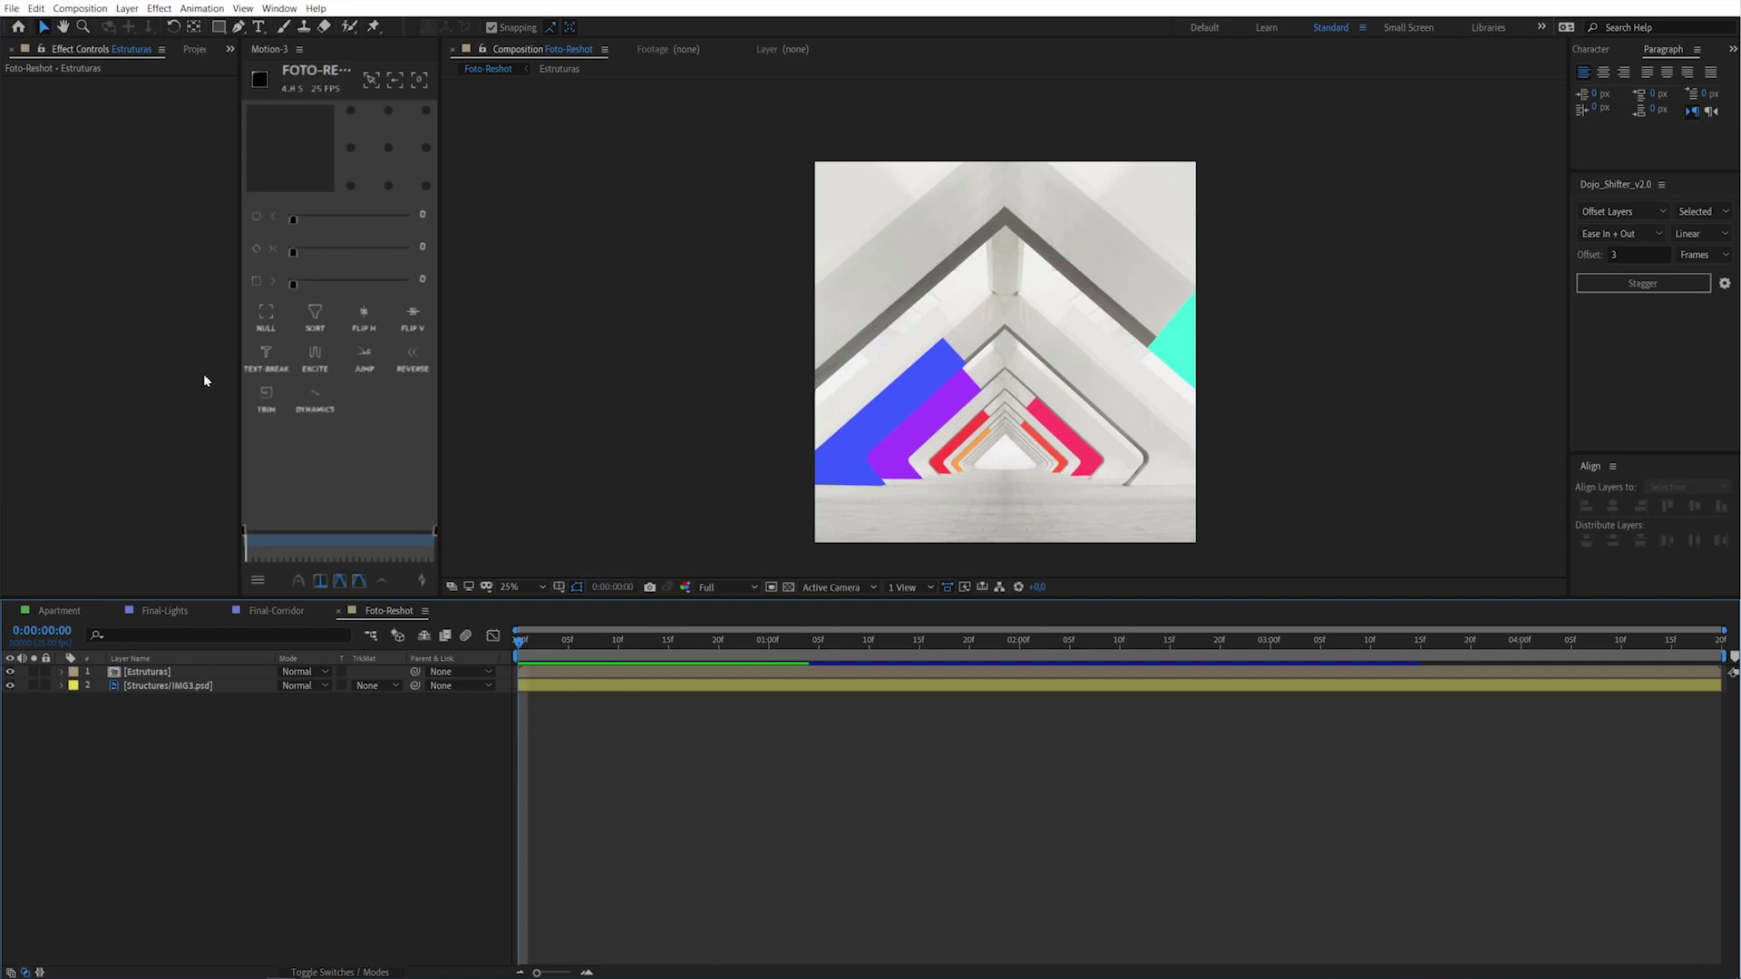
{"action": "left_click", "coordinate": [189, 50]}
Add Guy/IMG3.psd to the comp on the lower-left blue stripe
{"action": "left_click_drag", "start_coordinate": [73, 509], "coordinate": [154, 669]}
{"action": "left_click_drag", "start_coordinate": [1005, 353], "coordinate": [887, 464]}
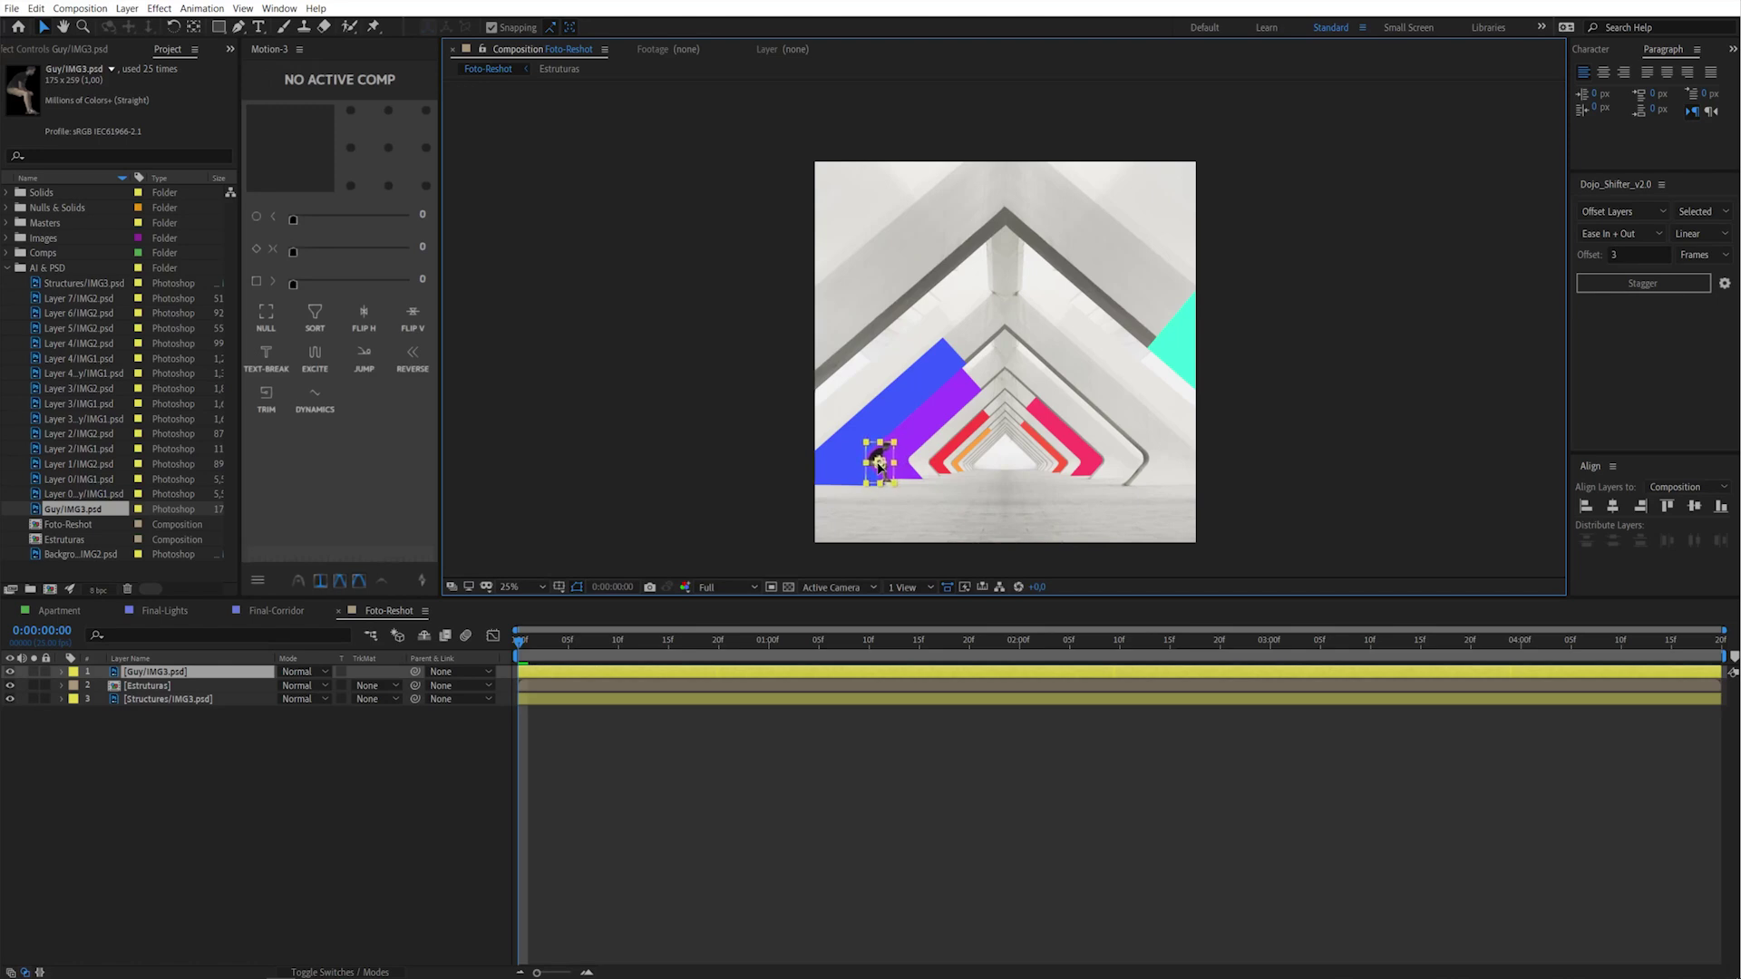
{"action": "left_click", "coordinate": [495, 787]}
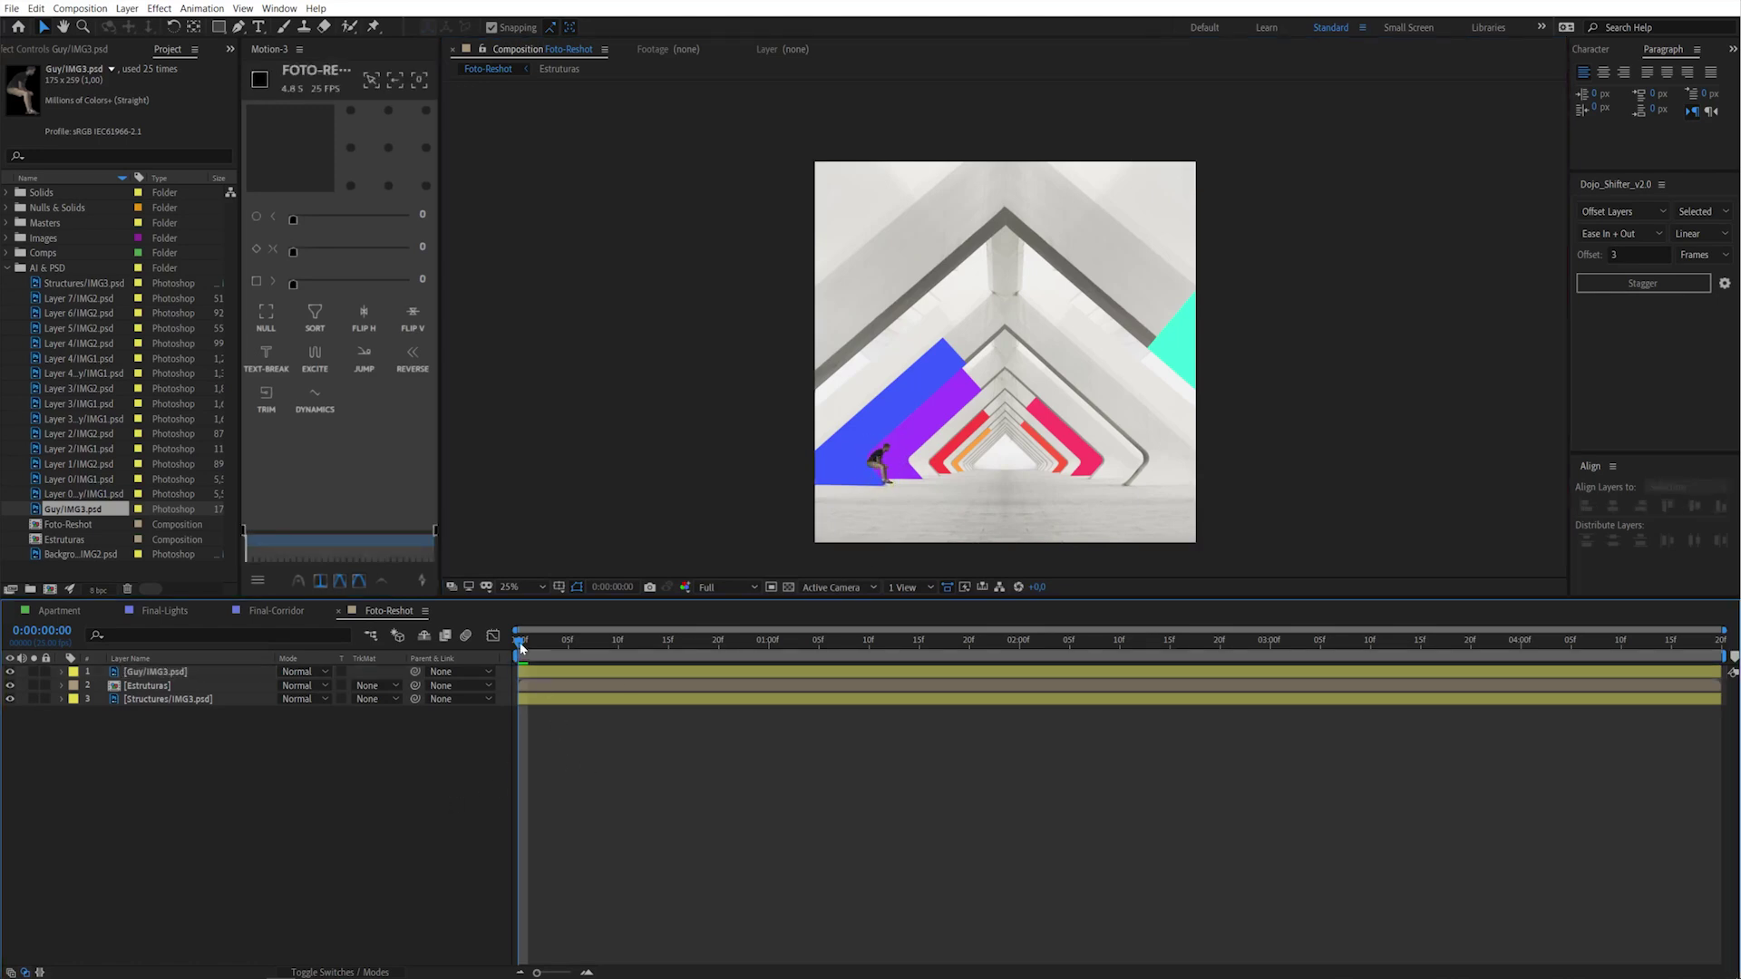
Split the Guy layer at frame 15 and nudge the figure right
{"action": "left_click_drag", "start_coordinate": [522, 648], "coordinate": [668, 648]}
{"action": "left_click", "coordinate": [709, 672]}
{"action": "key", "text": "ctrl+shift+d"}
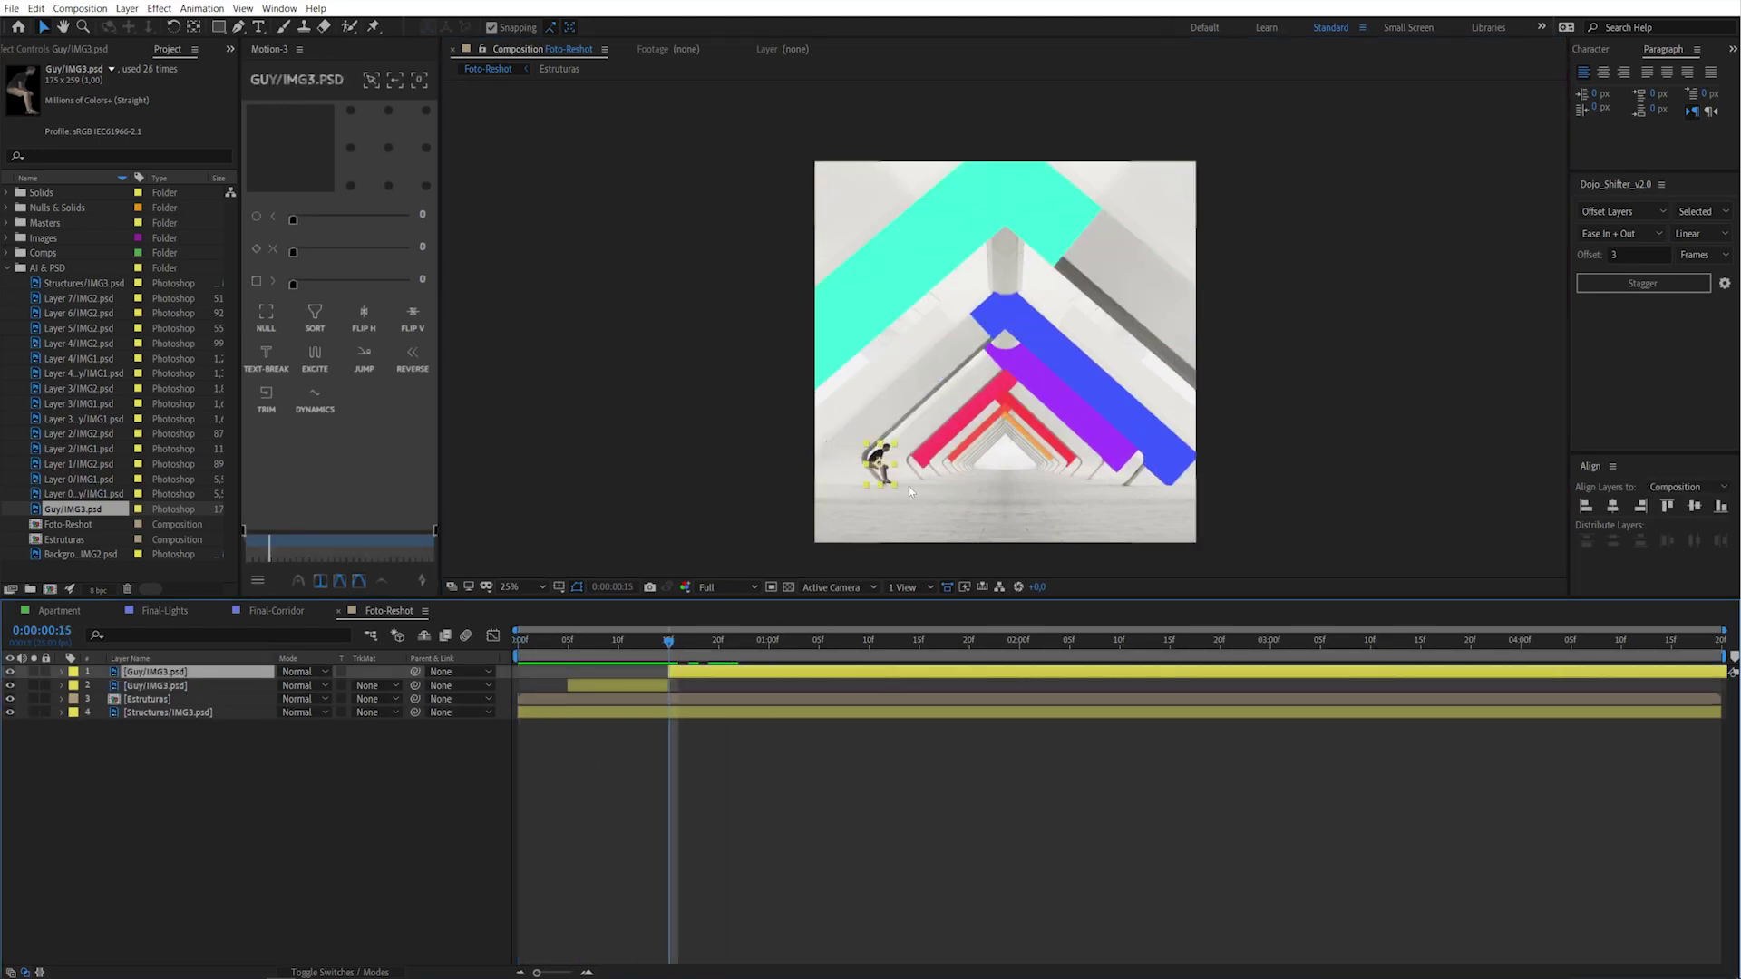
{"action": "left_click_drag", "start_coordinate": [894, 471], "coordinate": [911, 468]}
{"action": "key", "text": "Return"}
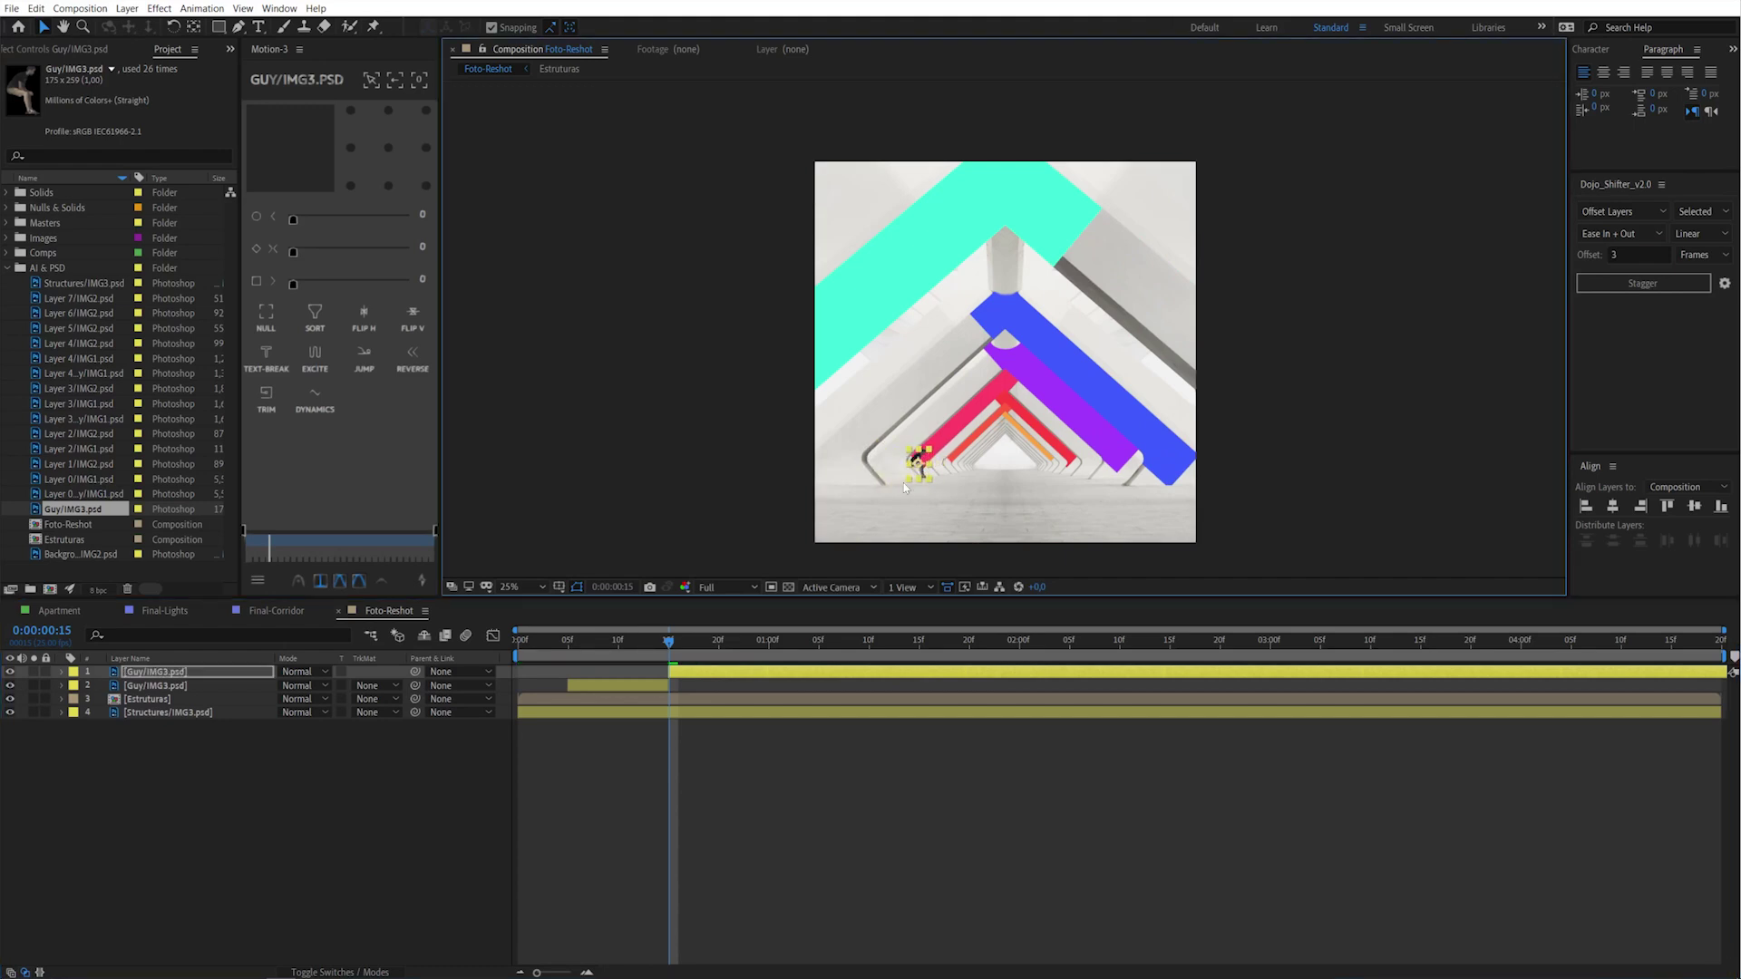
{"action": "key", "text": "Return"}
Split again at 1:00, 1:10 and 1:20, shifting the figure right and deleting the last piece
{"action": "left_click_drag", "start_coordinate": [732, 648], "coordinate": [869, 641]}
{"action": "key", "text": "ctrl+shift+d"}
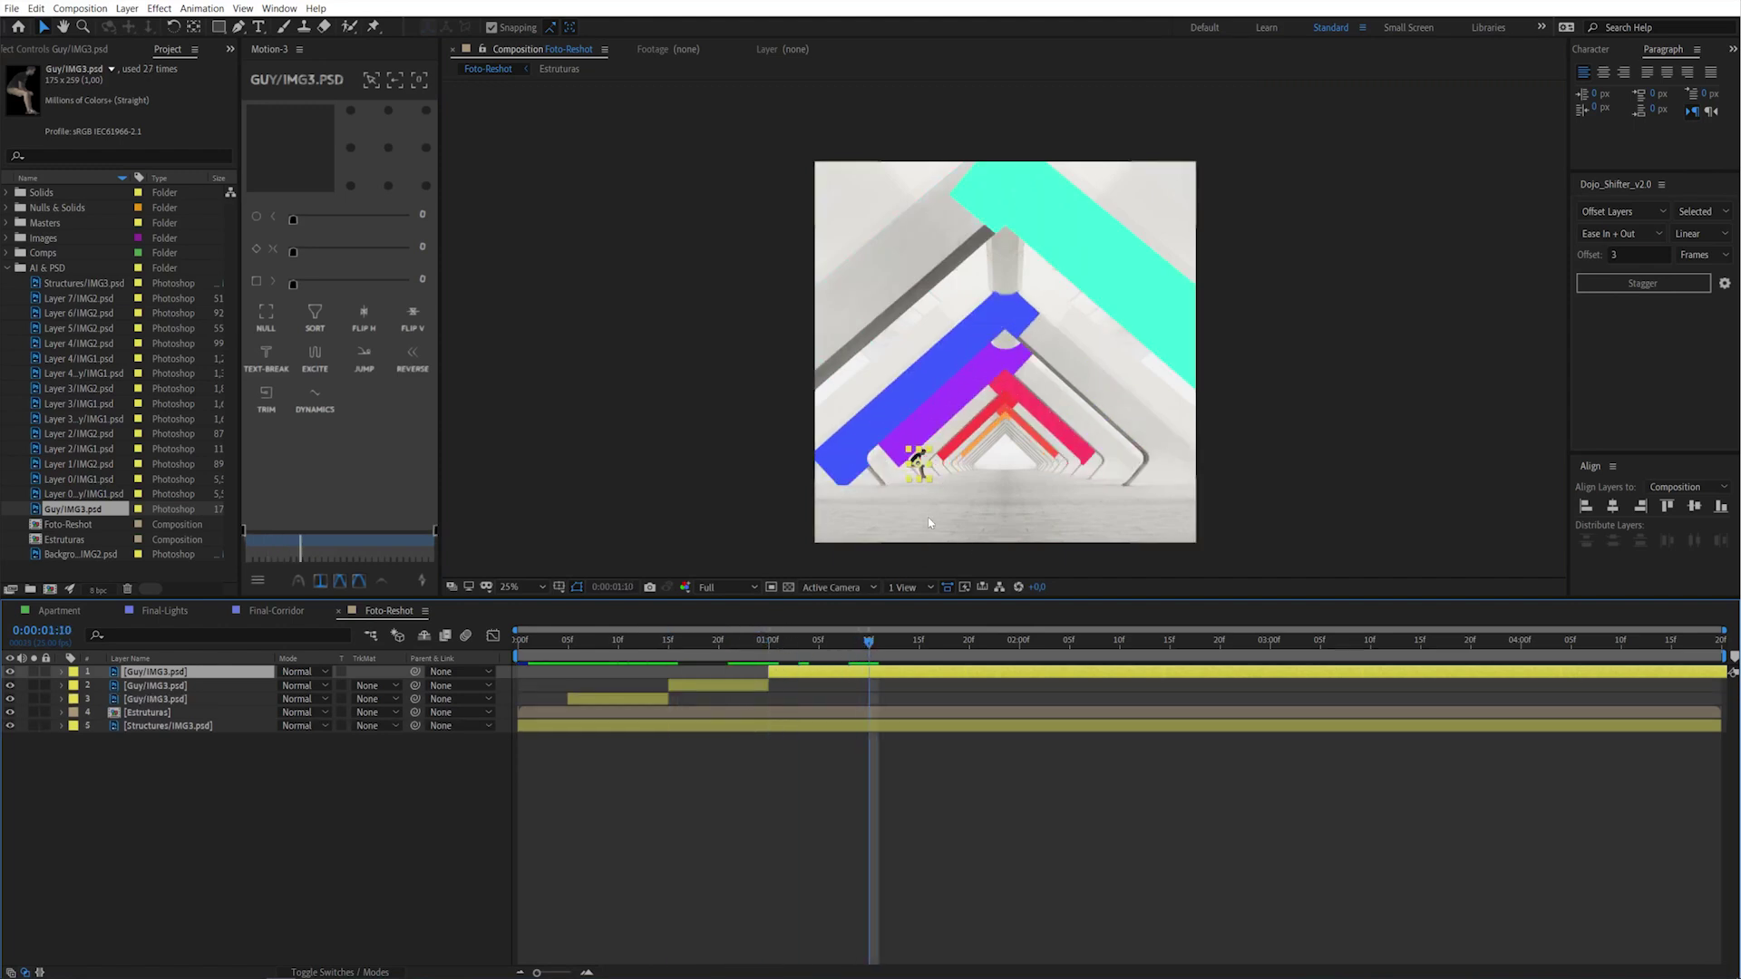
{"action": "left_click", "coordinate": [932, 458]}
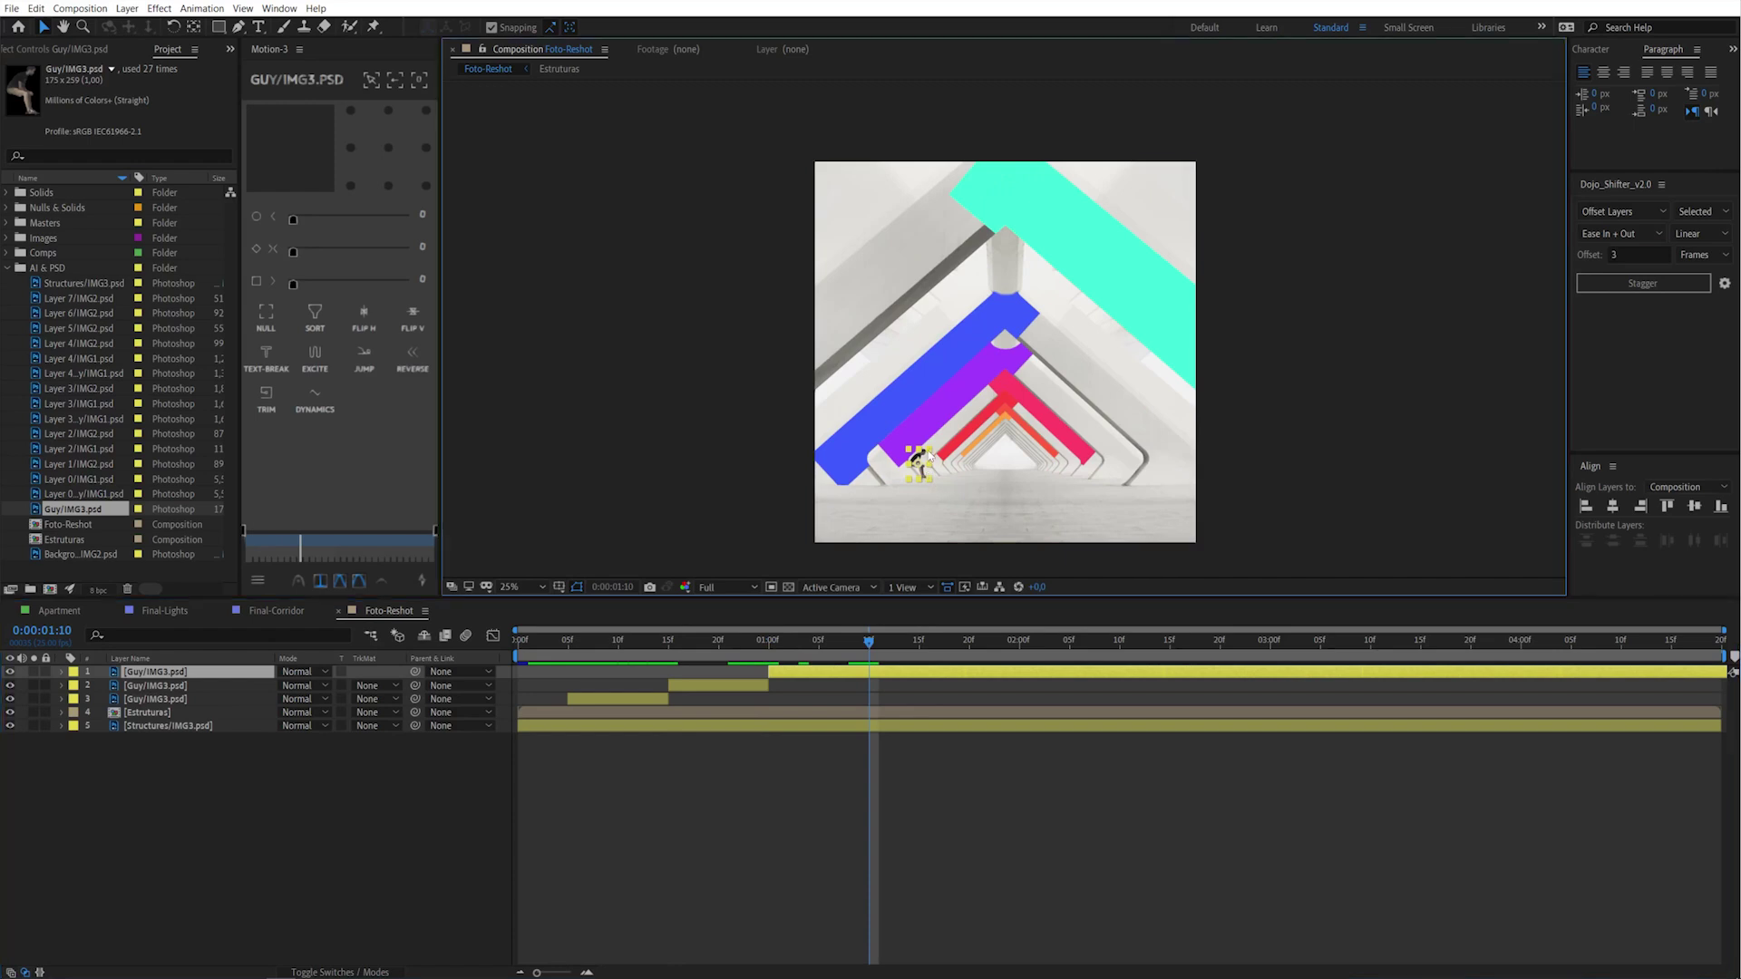
{"action": "left_click_drag", "start_coordinate": [923, 467], "coordinate": [939, 467]}
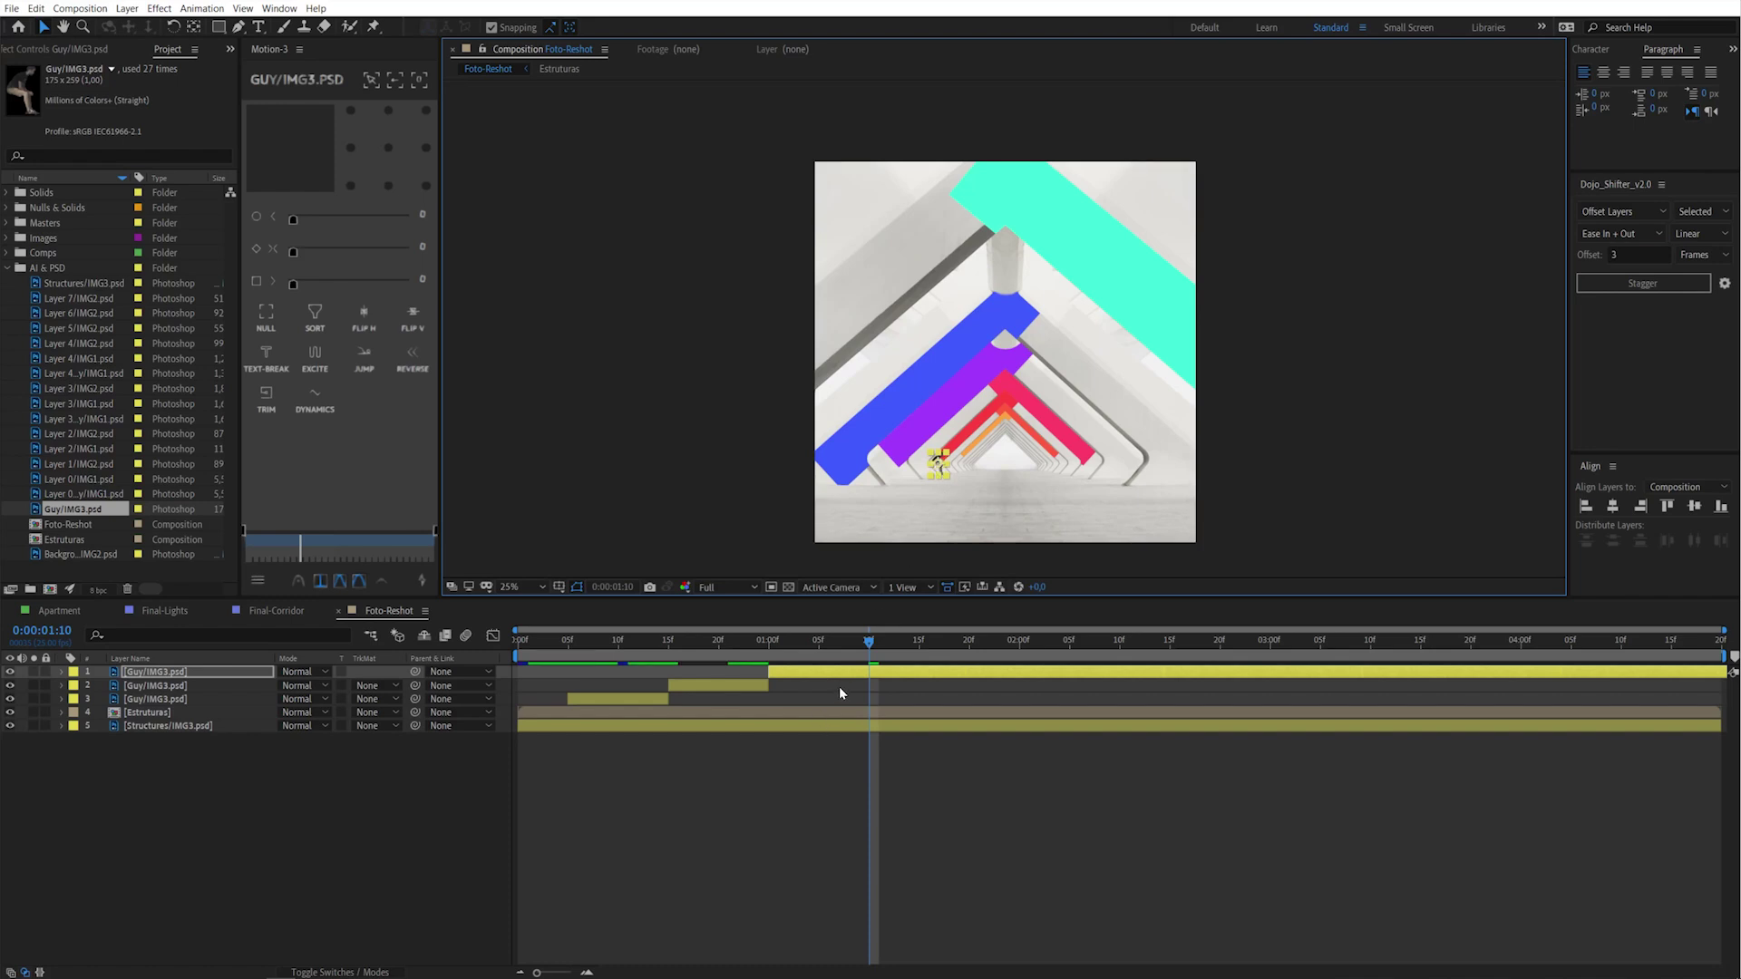
{"action": "key", "text": "ctrl+shift+d"}
{"action": "left_click_drag", "start_coordinate": [868, 651], "coordinate": [971, 650]}
{"action": "key", "text": "ctrl+shift+d"}
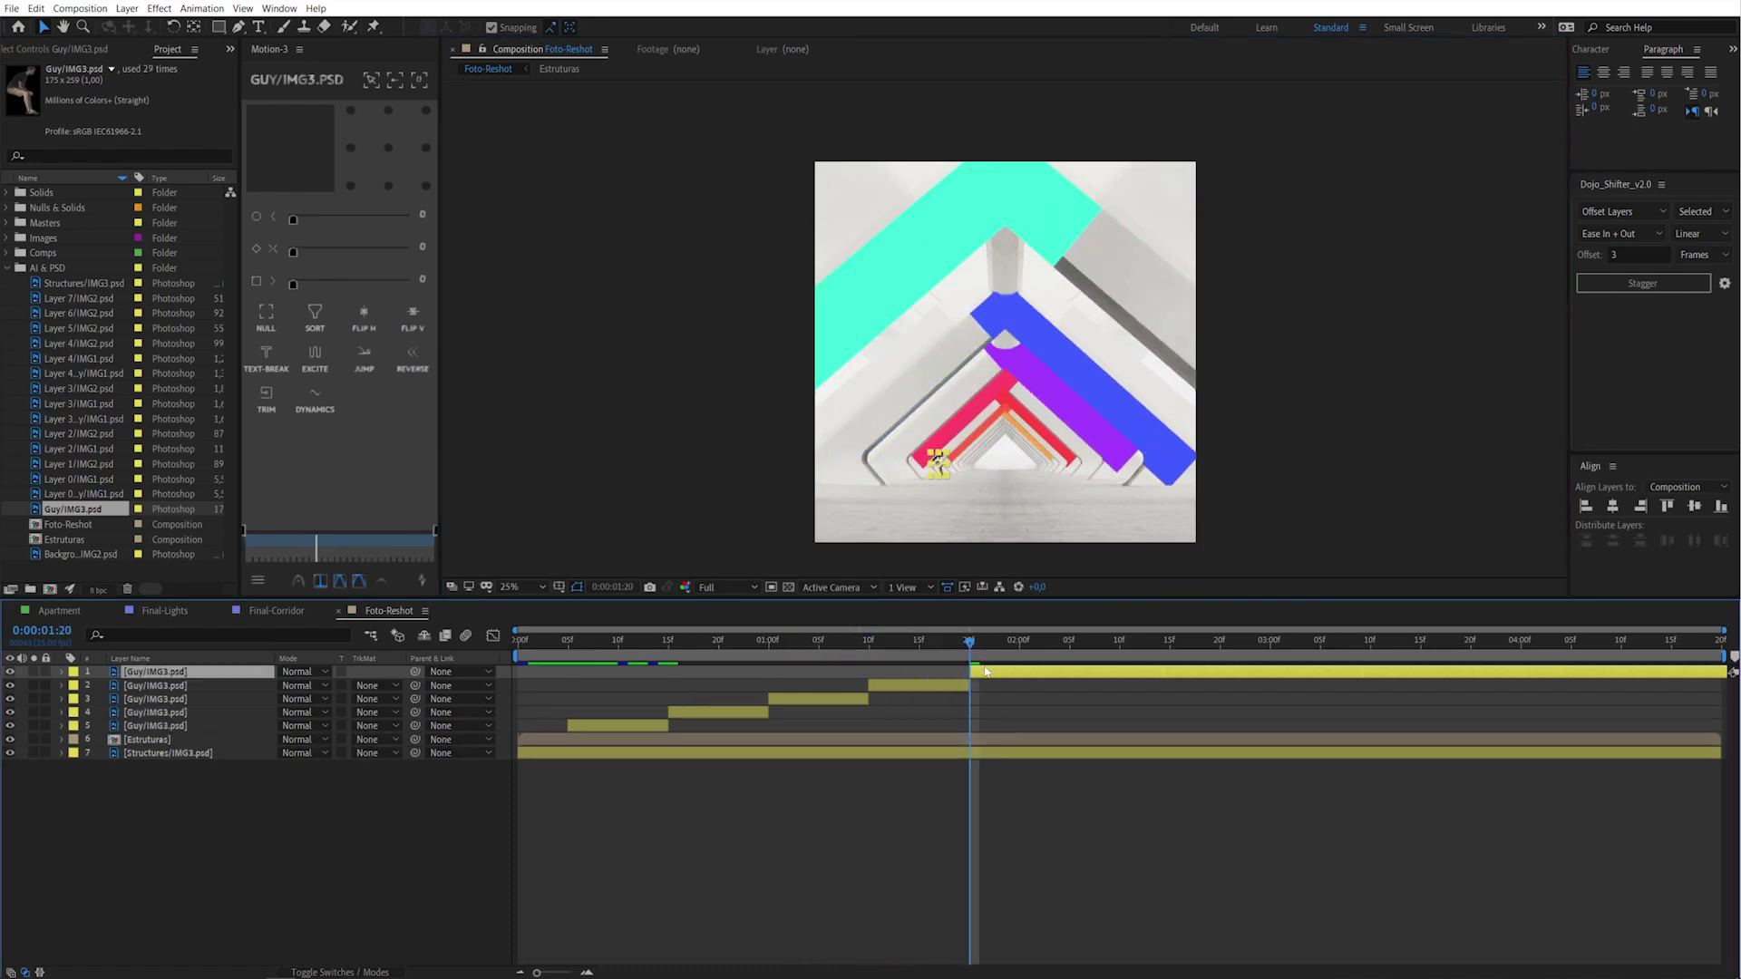
{"action": "key", "text": "Delete"}
{"action": "key", "text": "space"}
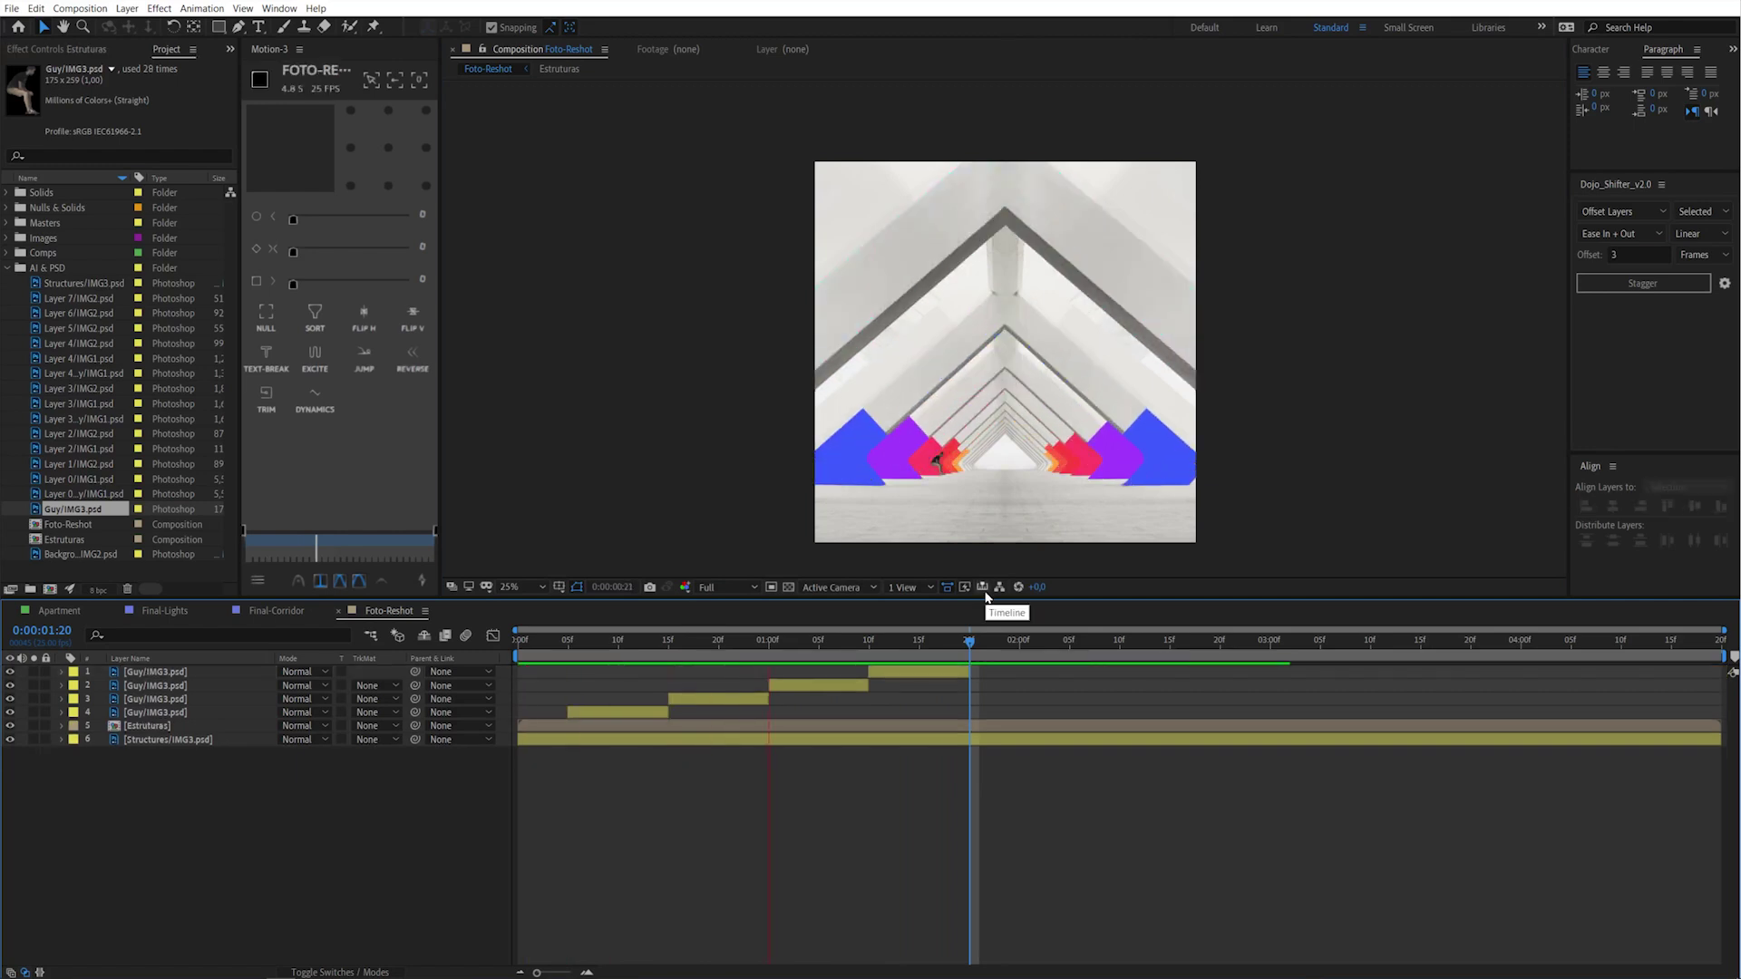
Duplicate the four Guy pieces
{"action": "left_click", "coordinate": [891, 673]}
{"action": "key", "text": "space"}
{"action": "left_click", "coordinate": [659, 713], "text": "shift"}
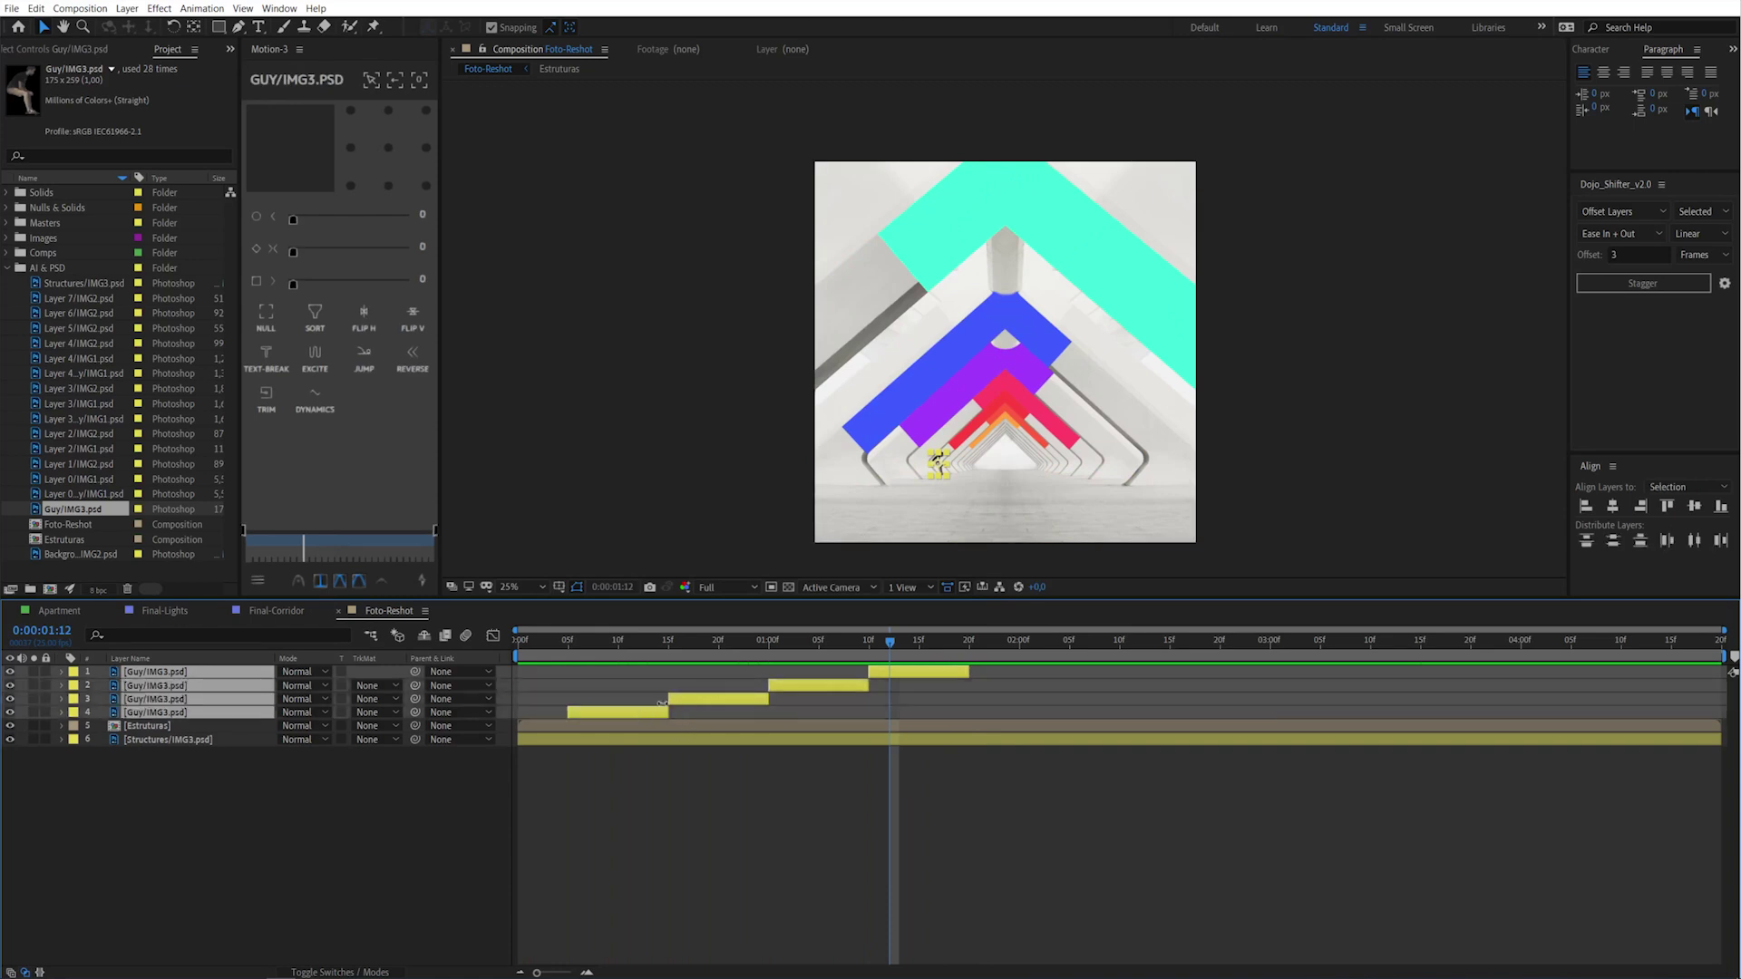
{"action": "key", "text": "ctrl+d"}
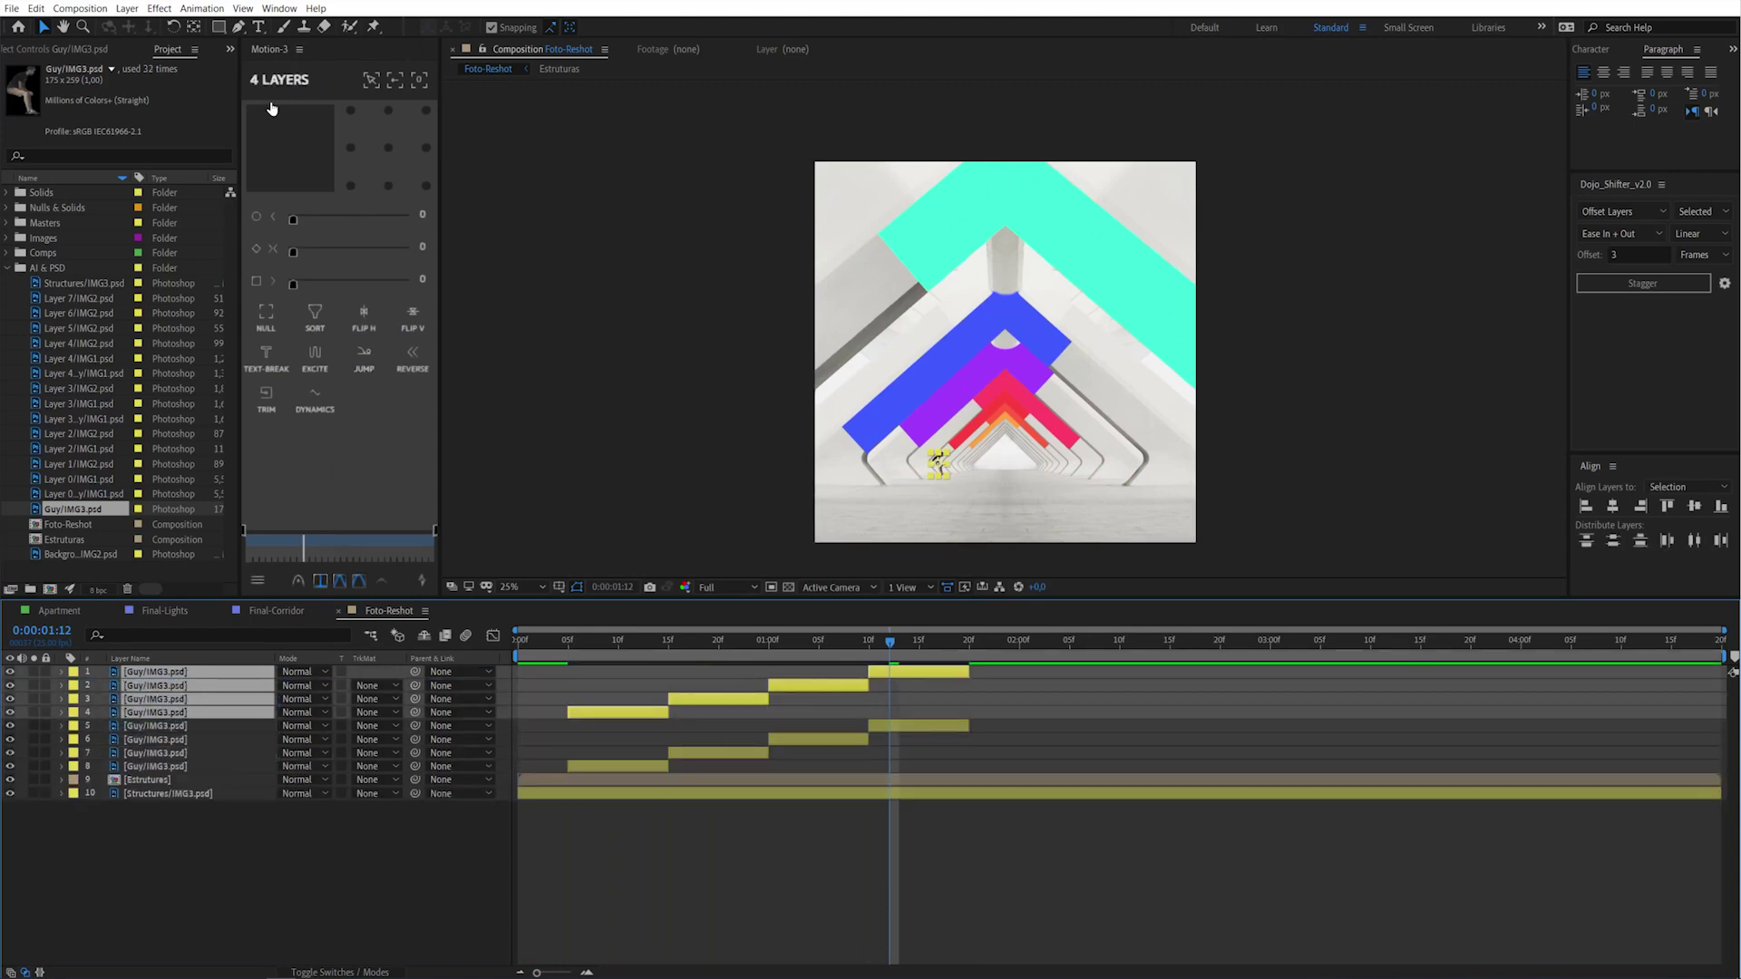
Parent the copied pieces to a NULL CONTROL null and move it to the right side
{"action": "left_click", "coordinate": [266, 317]}
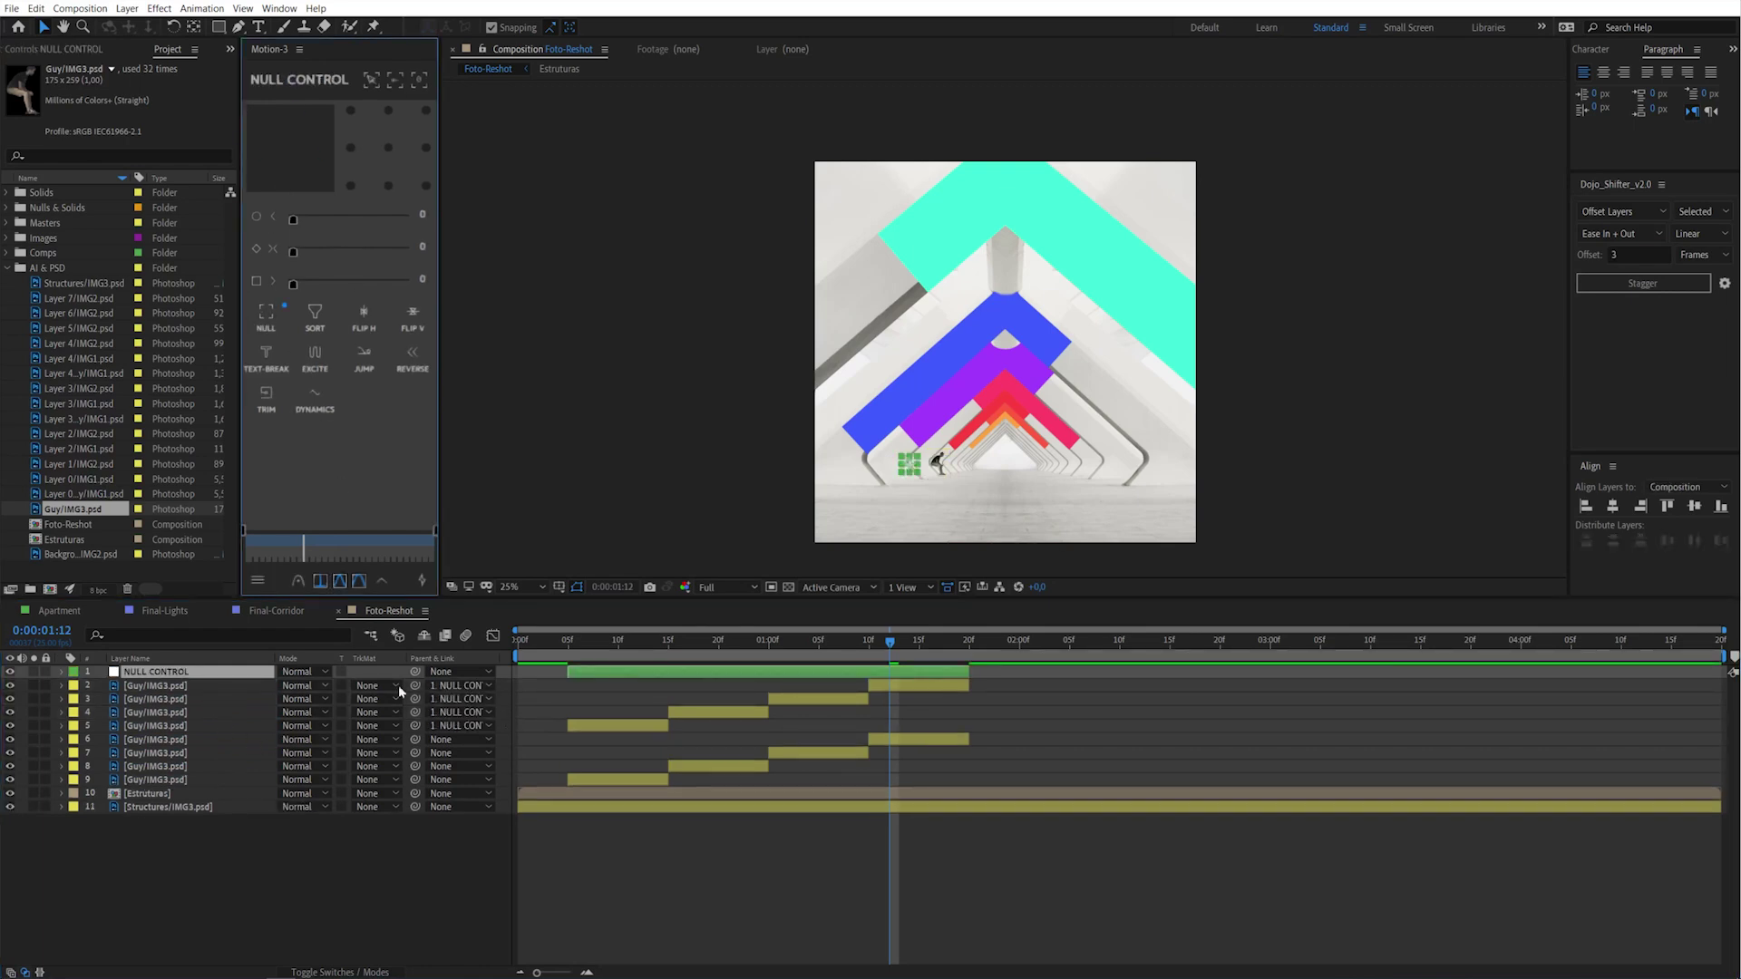
{"action": "right_click", "coordinate": [149, 677]}
{"action": "mouse_move", "coordinate": [232, 341]}
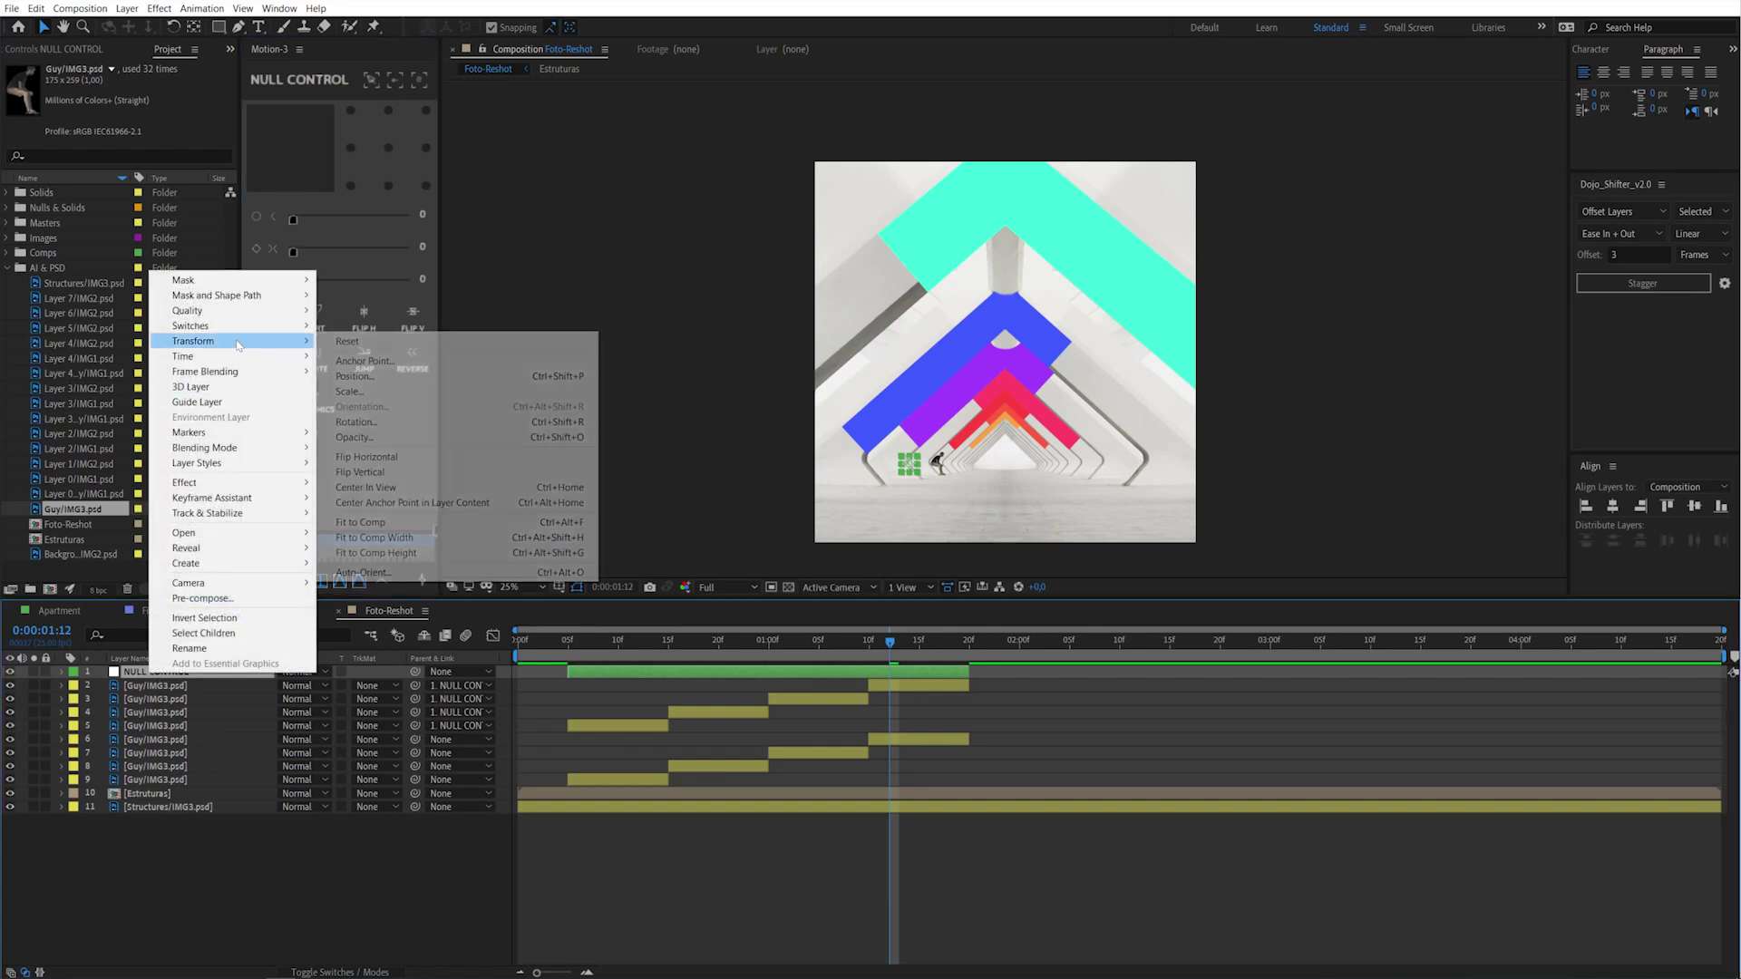
{"action": "left_click", "coordinate": [396, 488]}
{"action": "left_click_drag", "start_coordinate": [913, 465], "coordinate": [1109, 464]}
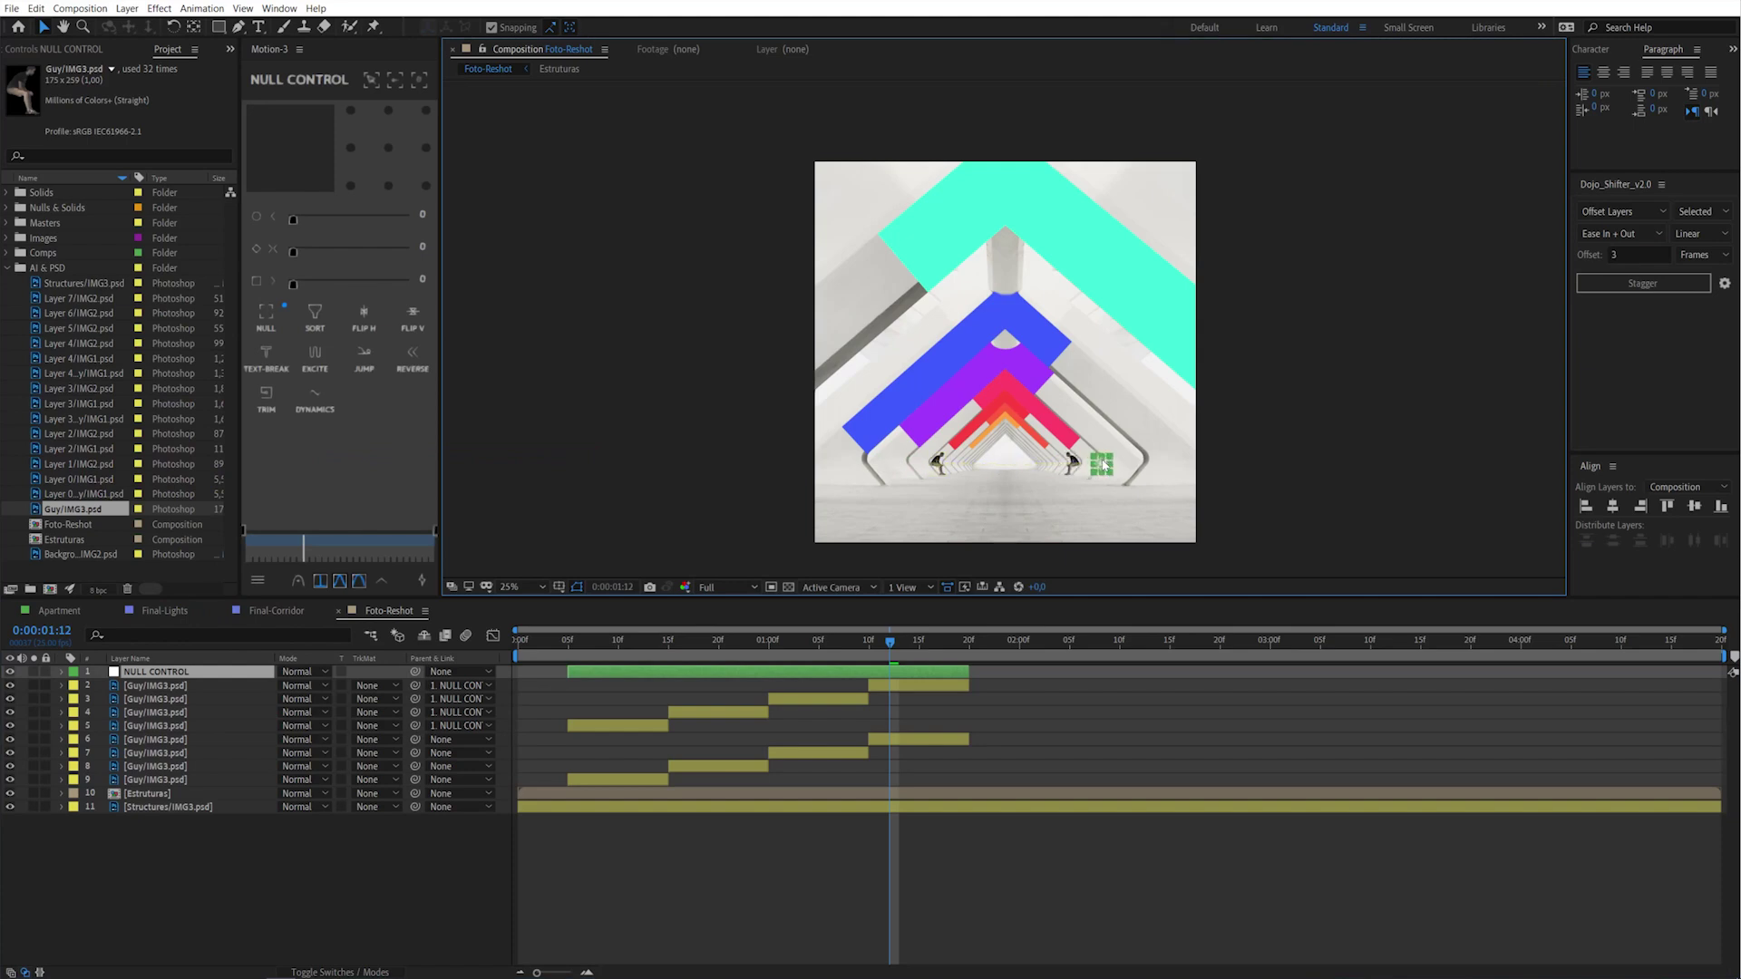
{"action": "left_click", "coordinate": [596, 705]}
{"action": "key", "text": "space"}
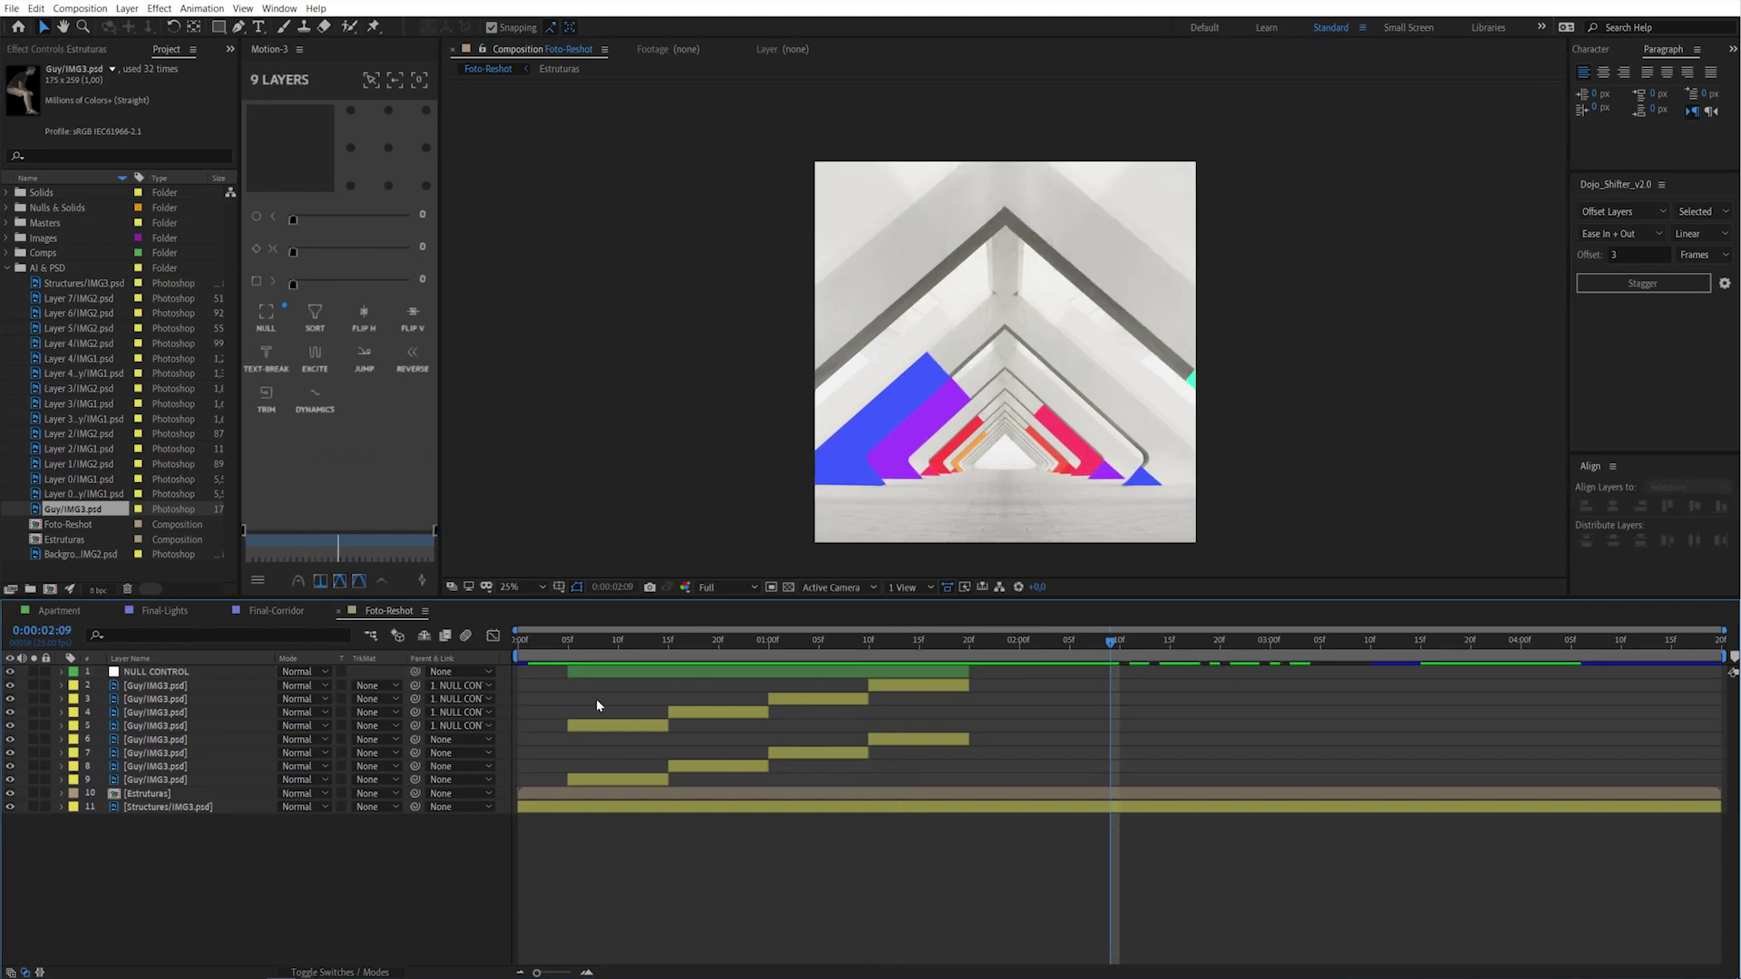
Select NULL CONTROL and all Guy layers at frame 9 for pre-composing
{"action": "left_click", "coordinate": [603, 675]}
{"action": "left_click", "coordinate": [611, 778], "text": "shift"}
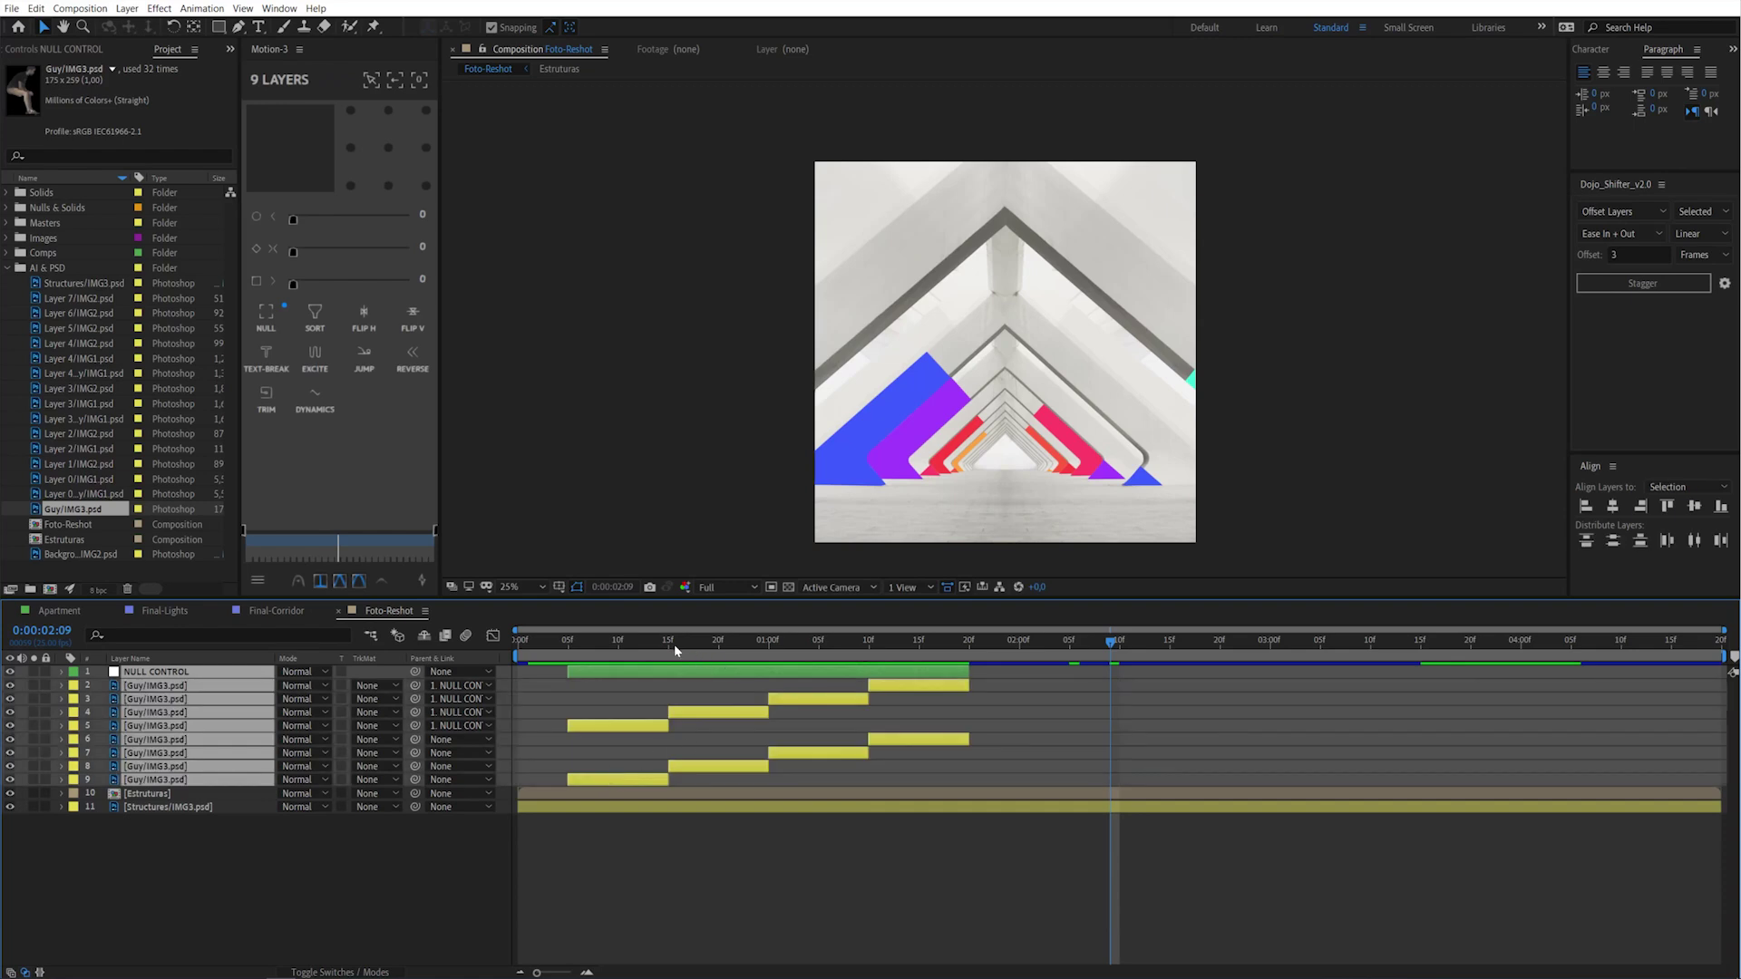
{"action": "left_click_drag", "start_coordinate": [675, 649], "coordinate": [609, 646]}
{"action": "key", "text": "ctrl+shift+c"}
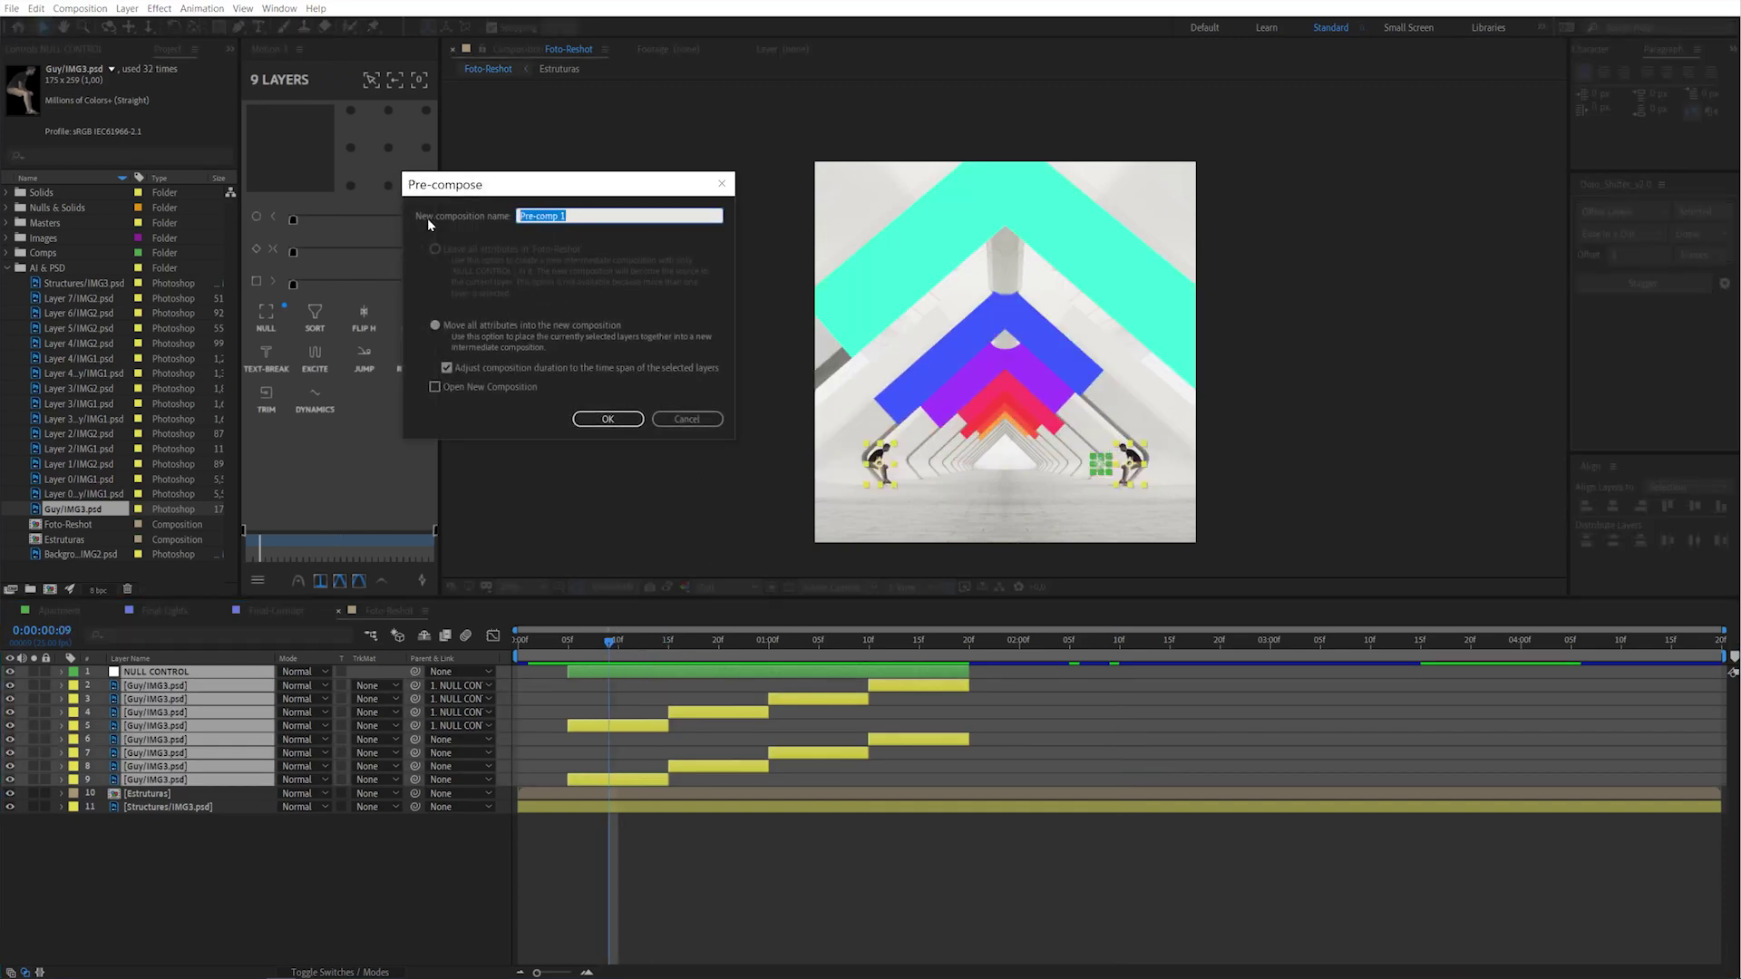
Name the pre-comp Guy and enable Time Remapping on the Guy layer
{"action": "type", "text": "y"}
{"action": "key", "text": "Return"}
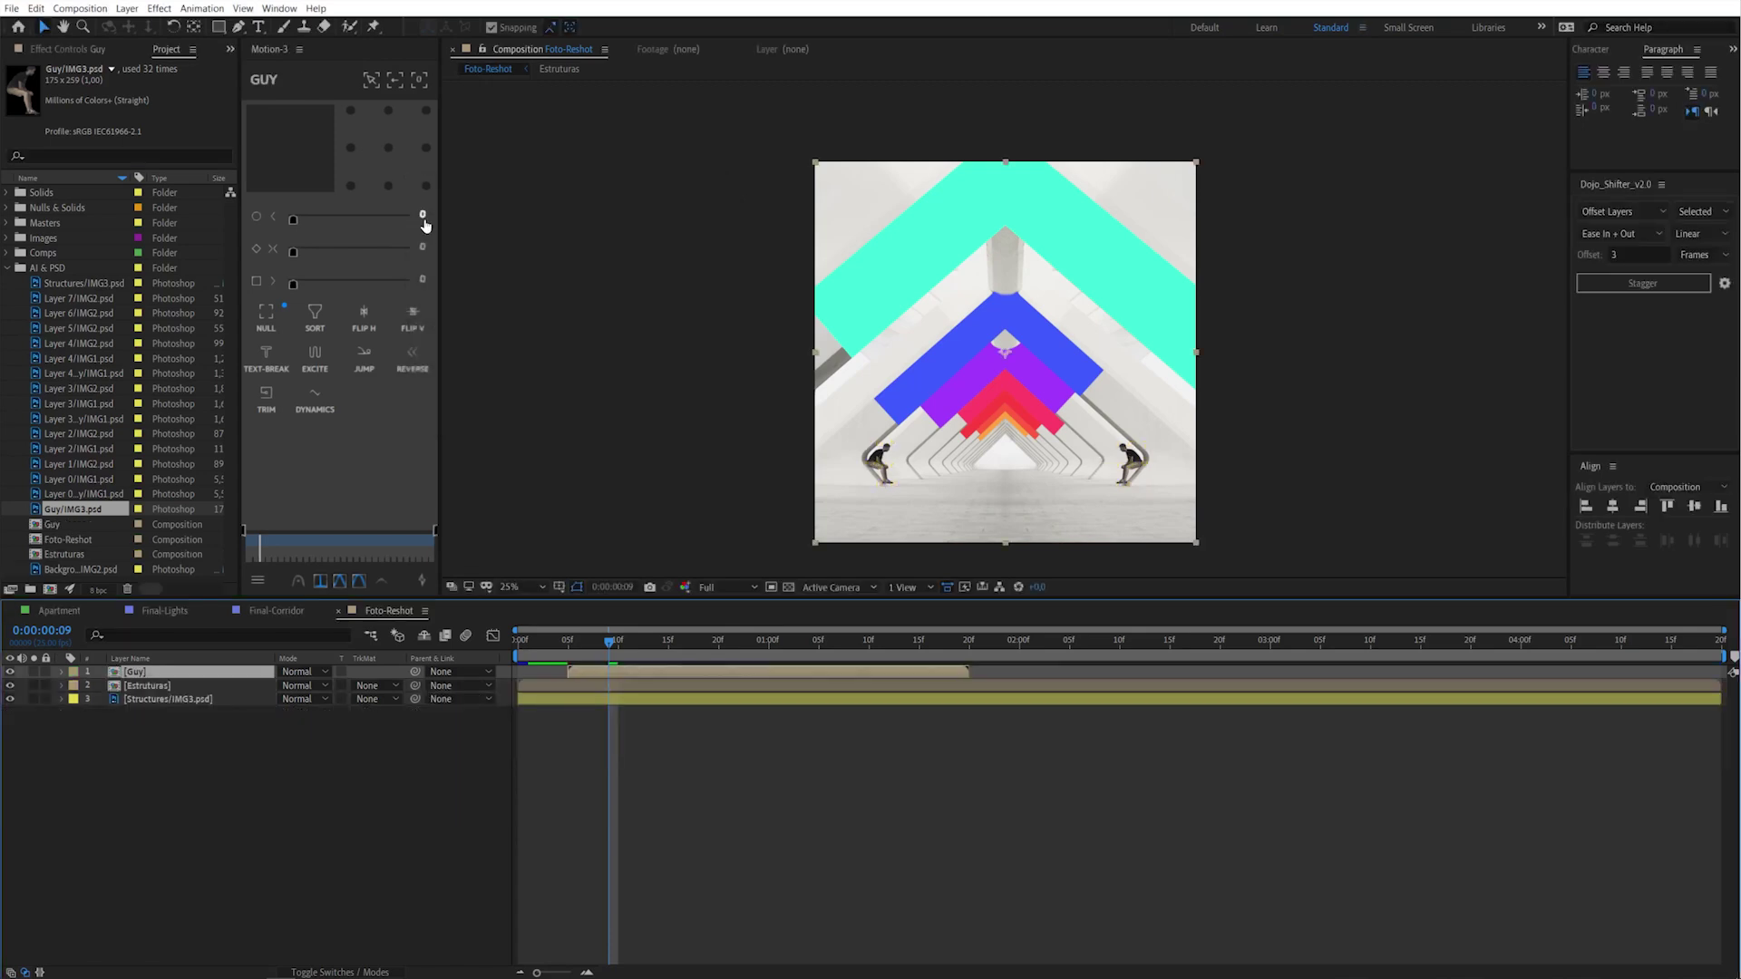
{"action": "key", "text": "F2"}
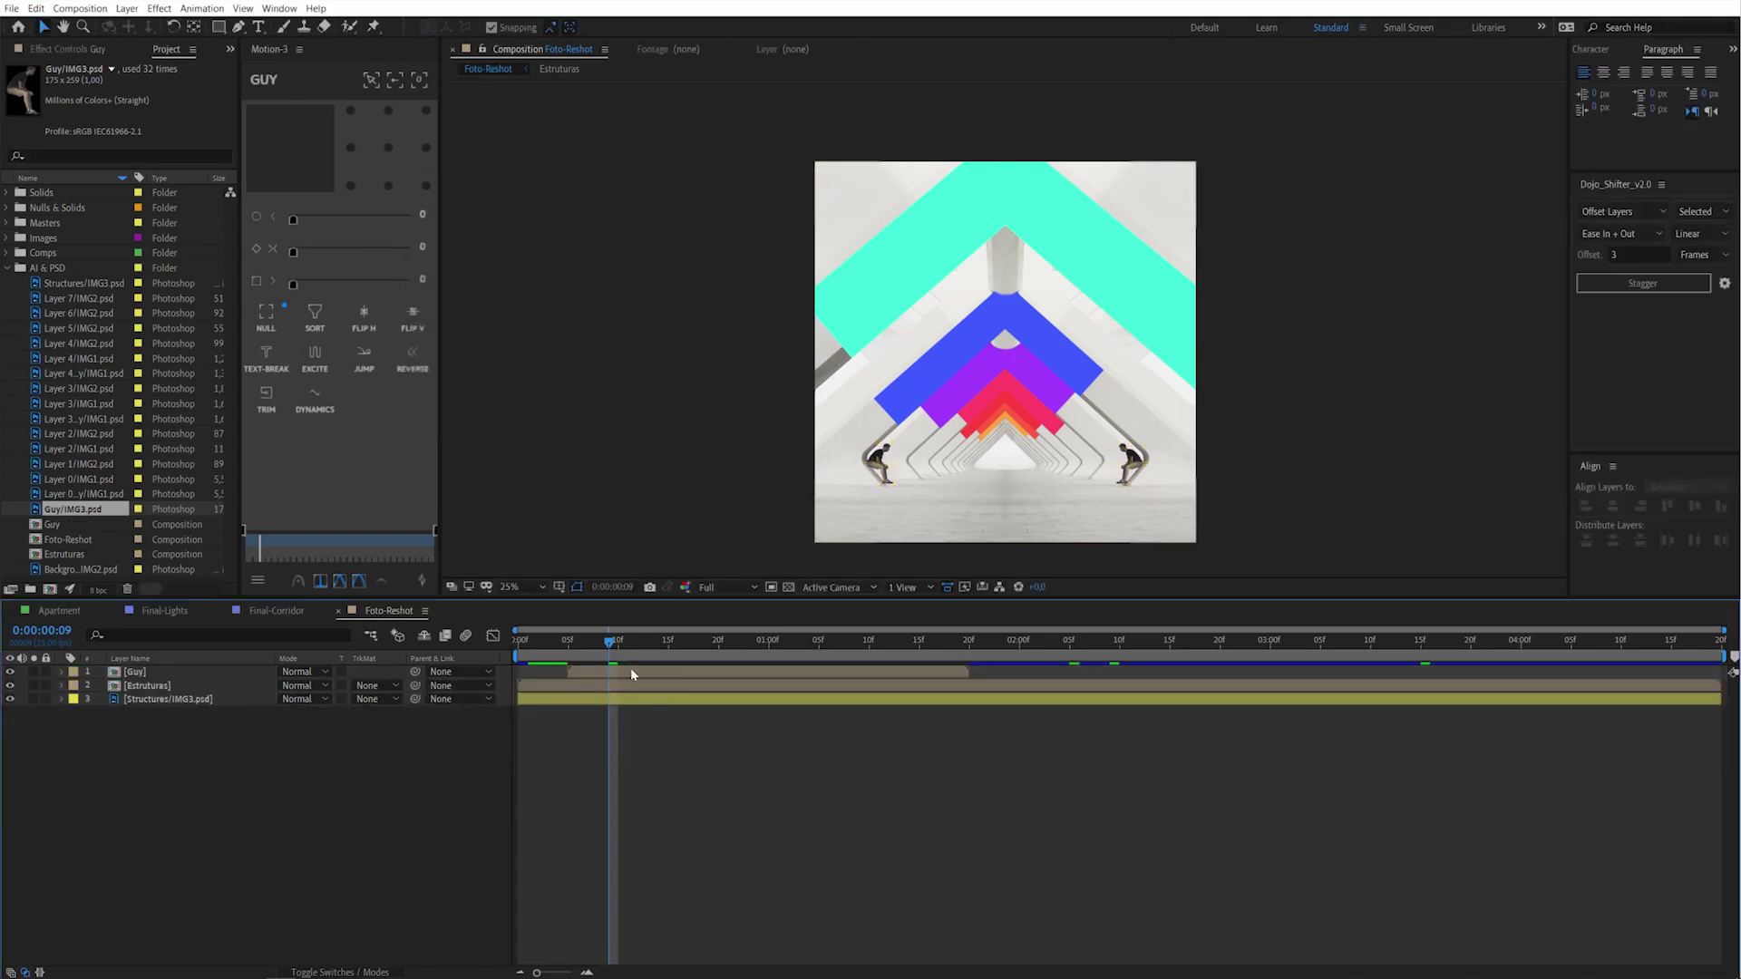
{"action": "right_click", "coordinate": [633, 675]}
{"action": "mouse_move", "coordinate": [728, 357]}
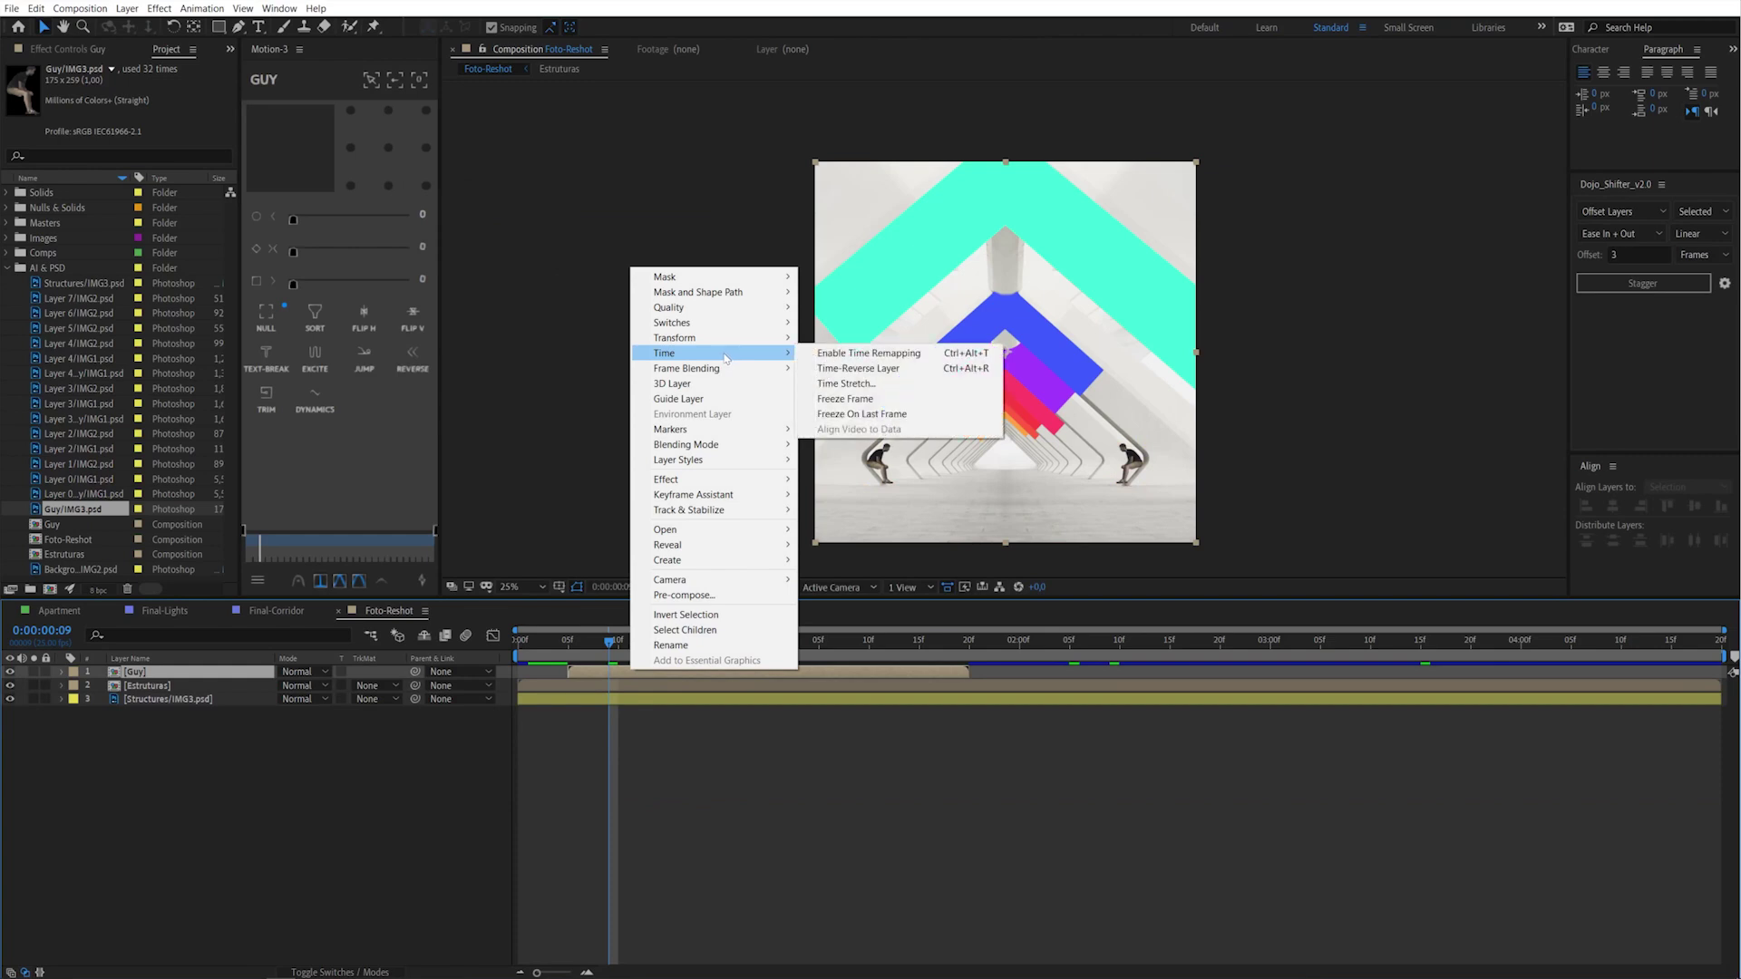
{"action": "left_click", "coordinate": [853, 356]}
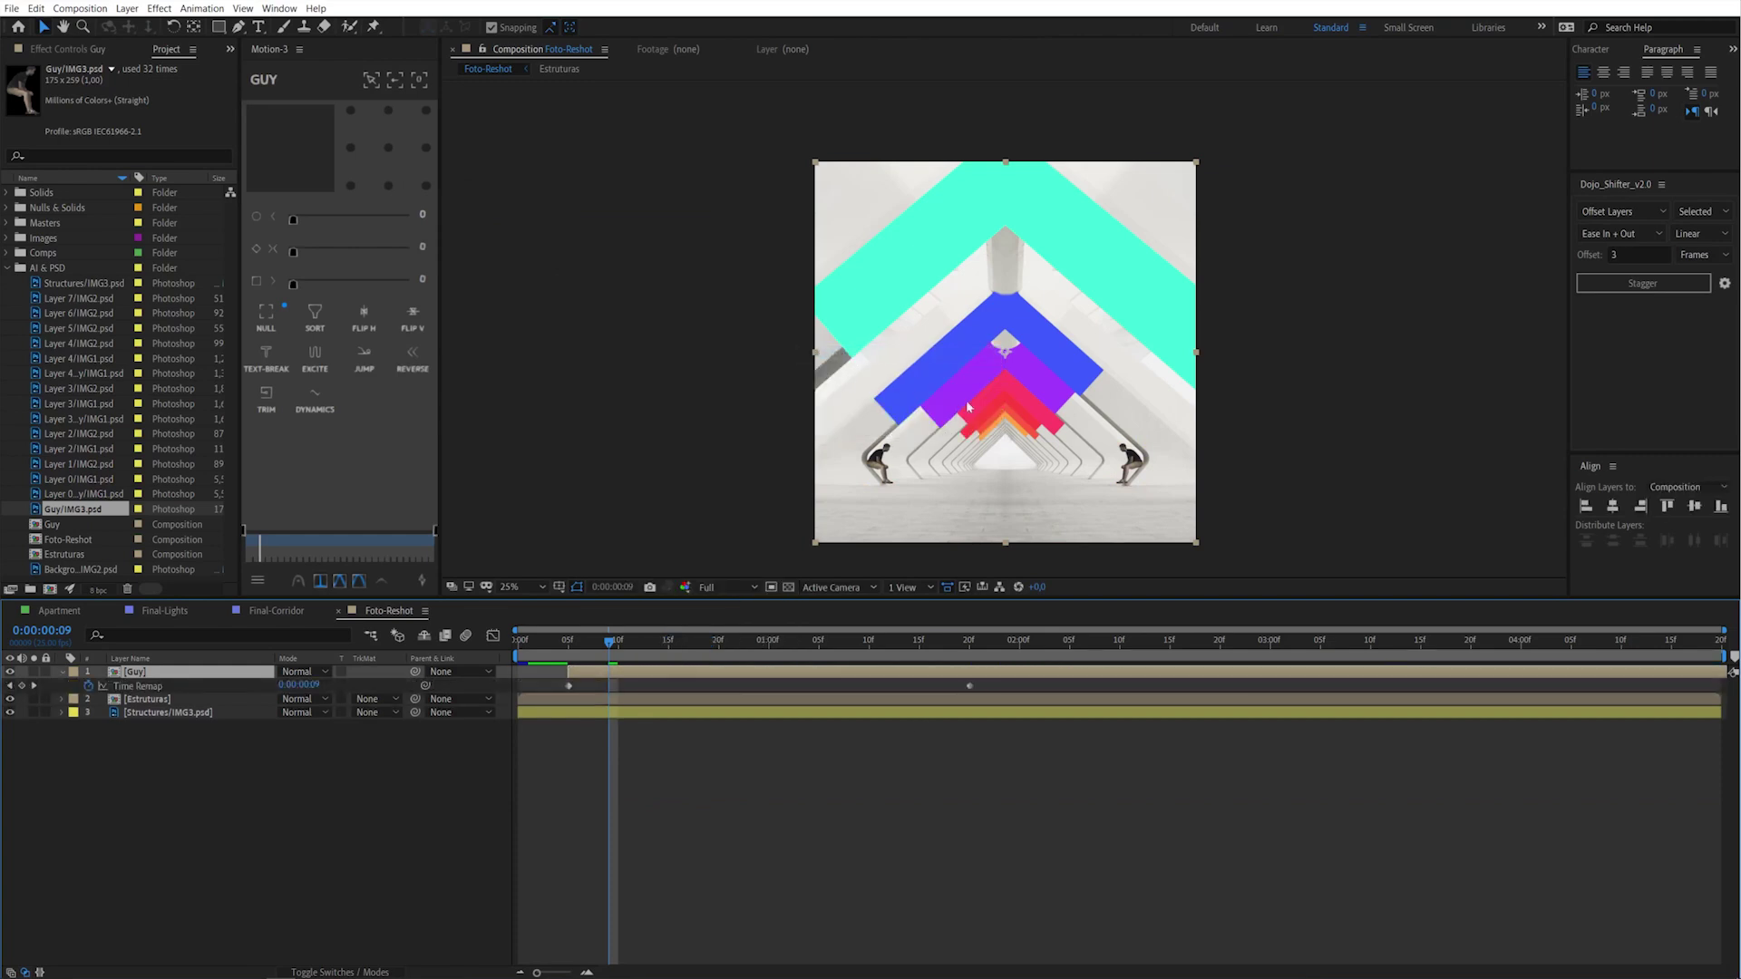
Freeze the Guy layer on its last frame and scrub to check the hold
{"action": "right_click", "coordinate": [635, 676]}
{"action": "mouse_move", "coordinate": [769, 360]}
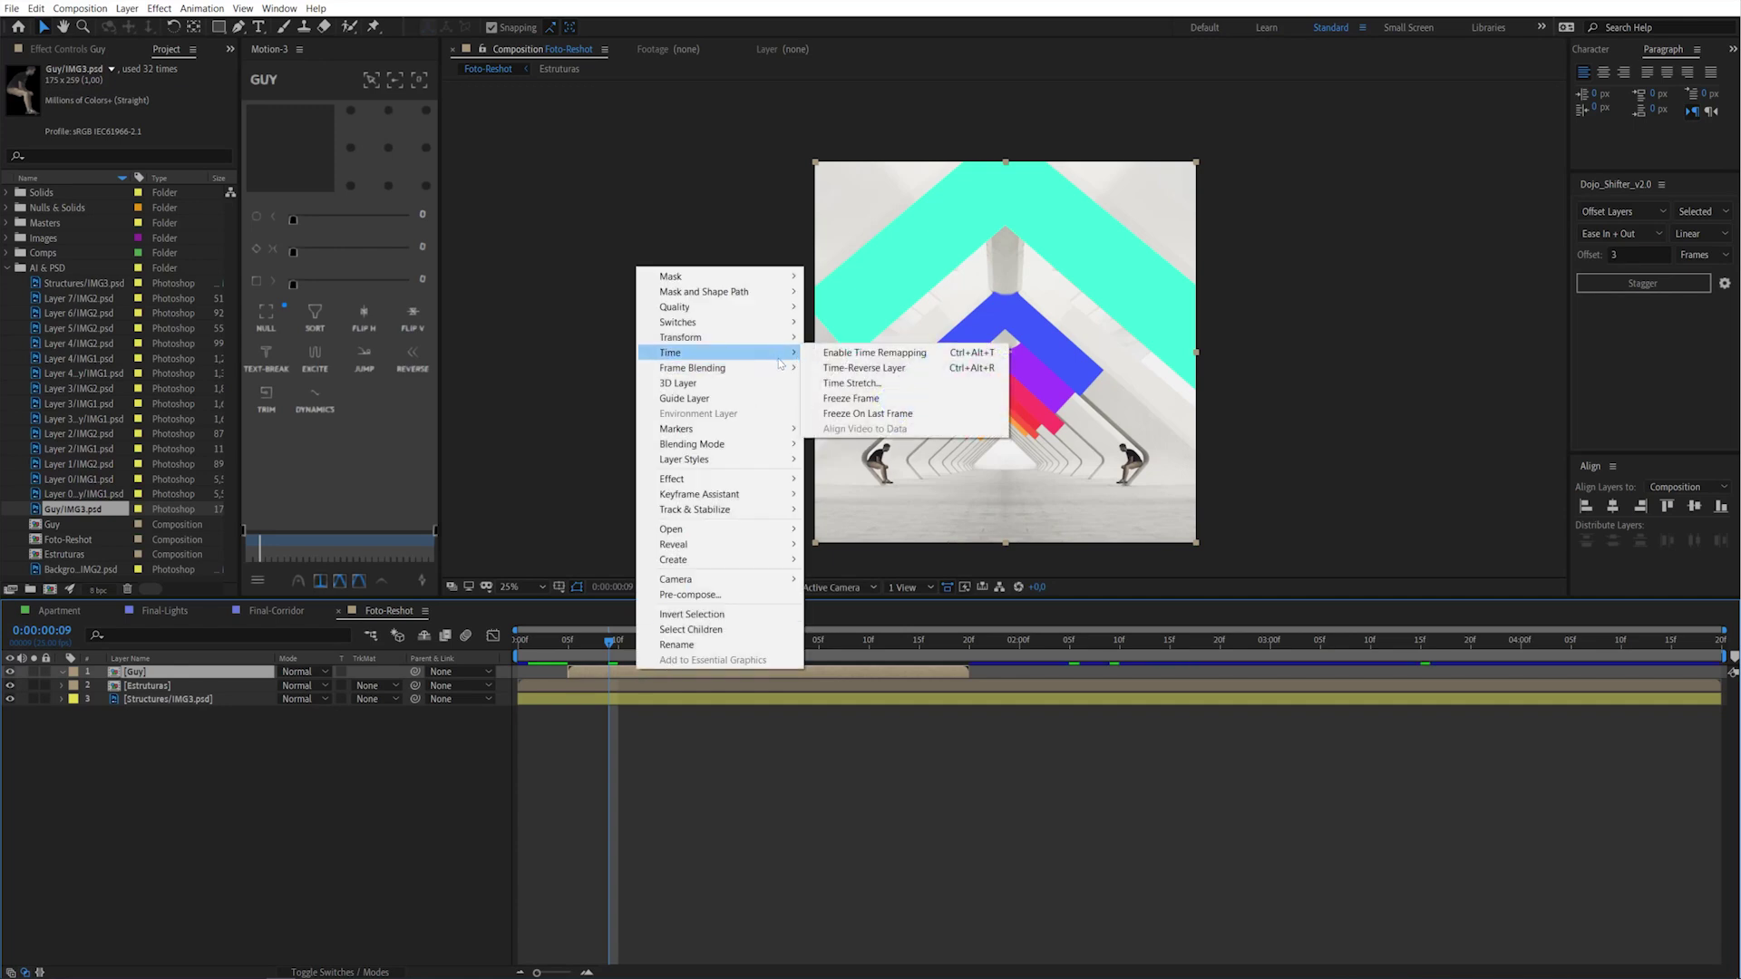
{"action": "left_click", "coordinate": [856, 417]}
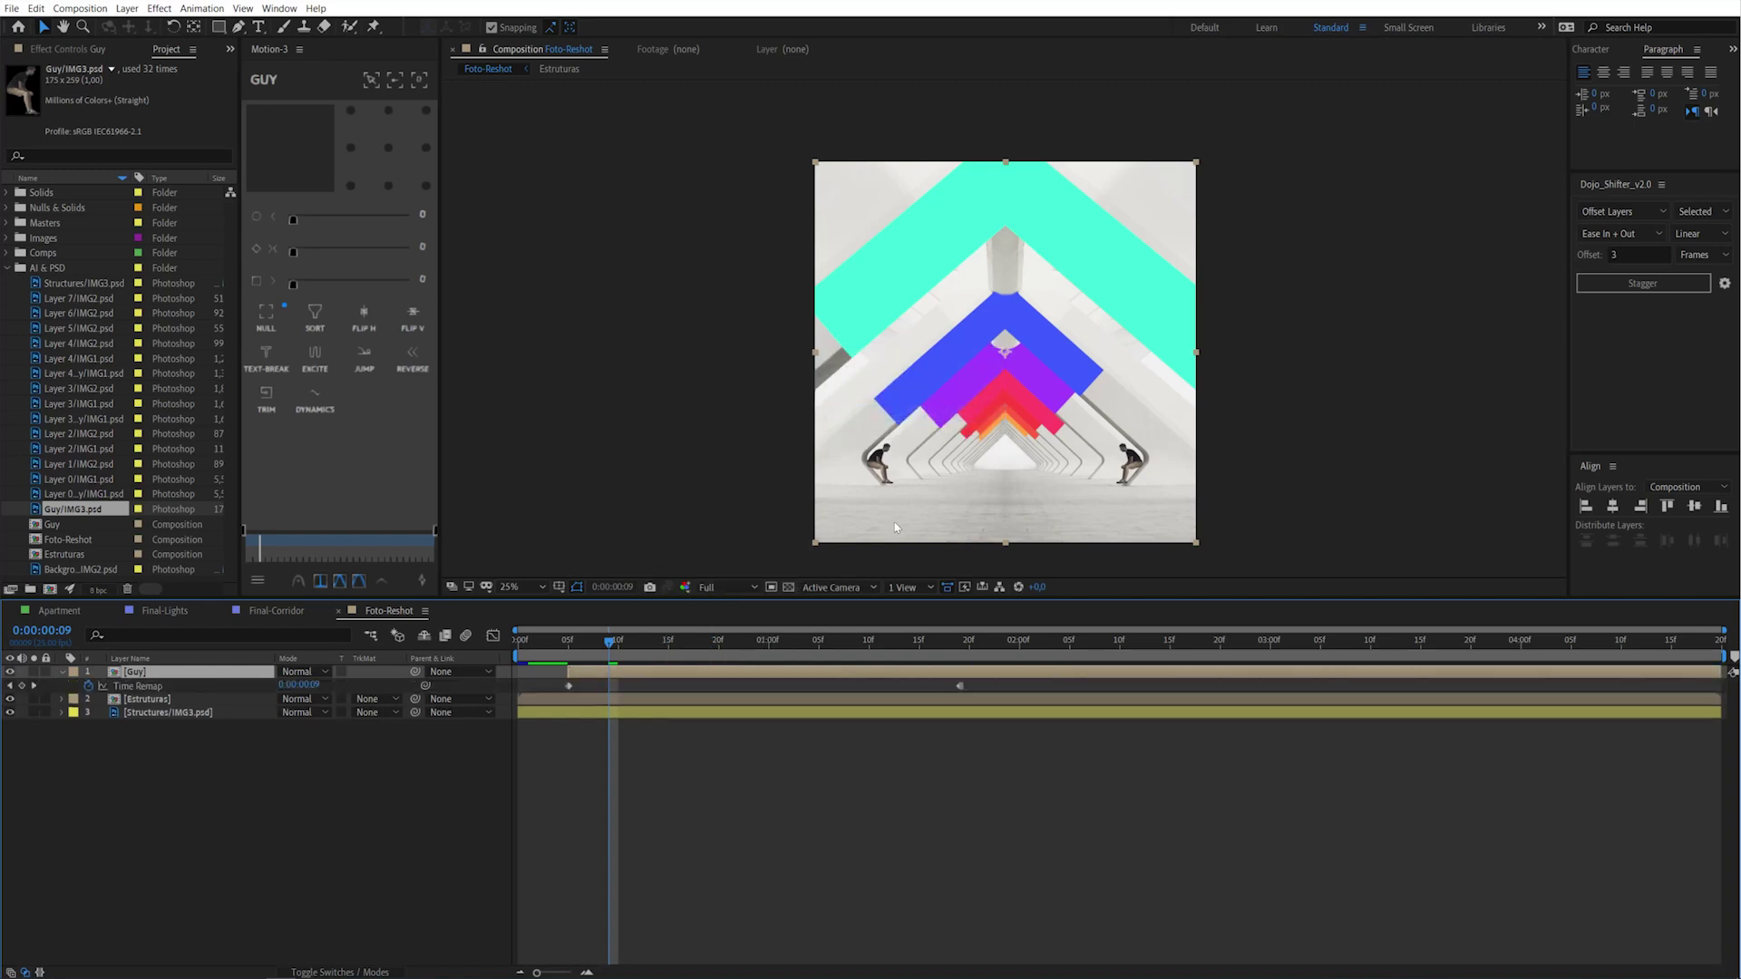
{"action": "left_click", "coordinate": [962, 642]}
{"action": "left_click_drag", "start_coordinate": [961, 642], "coordinate": [979, 671]}
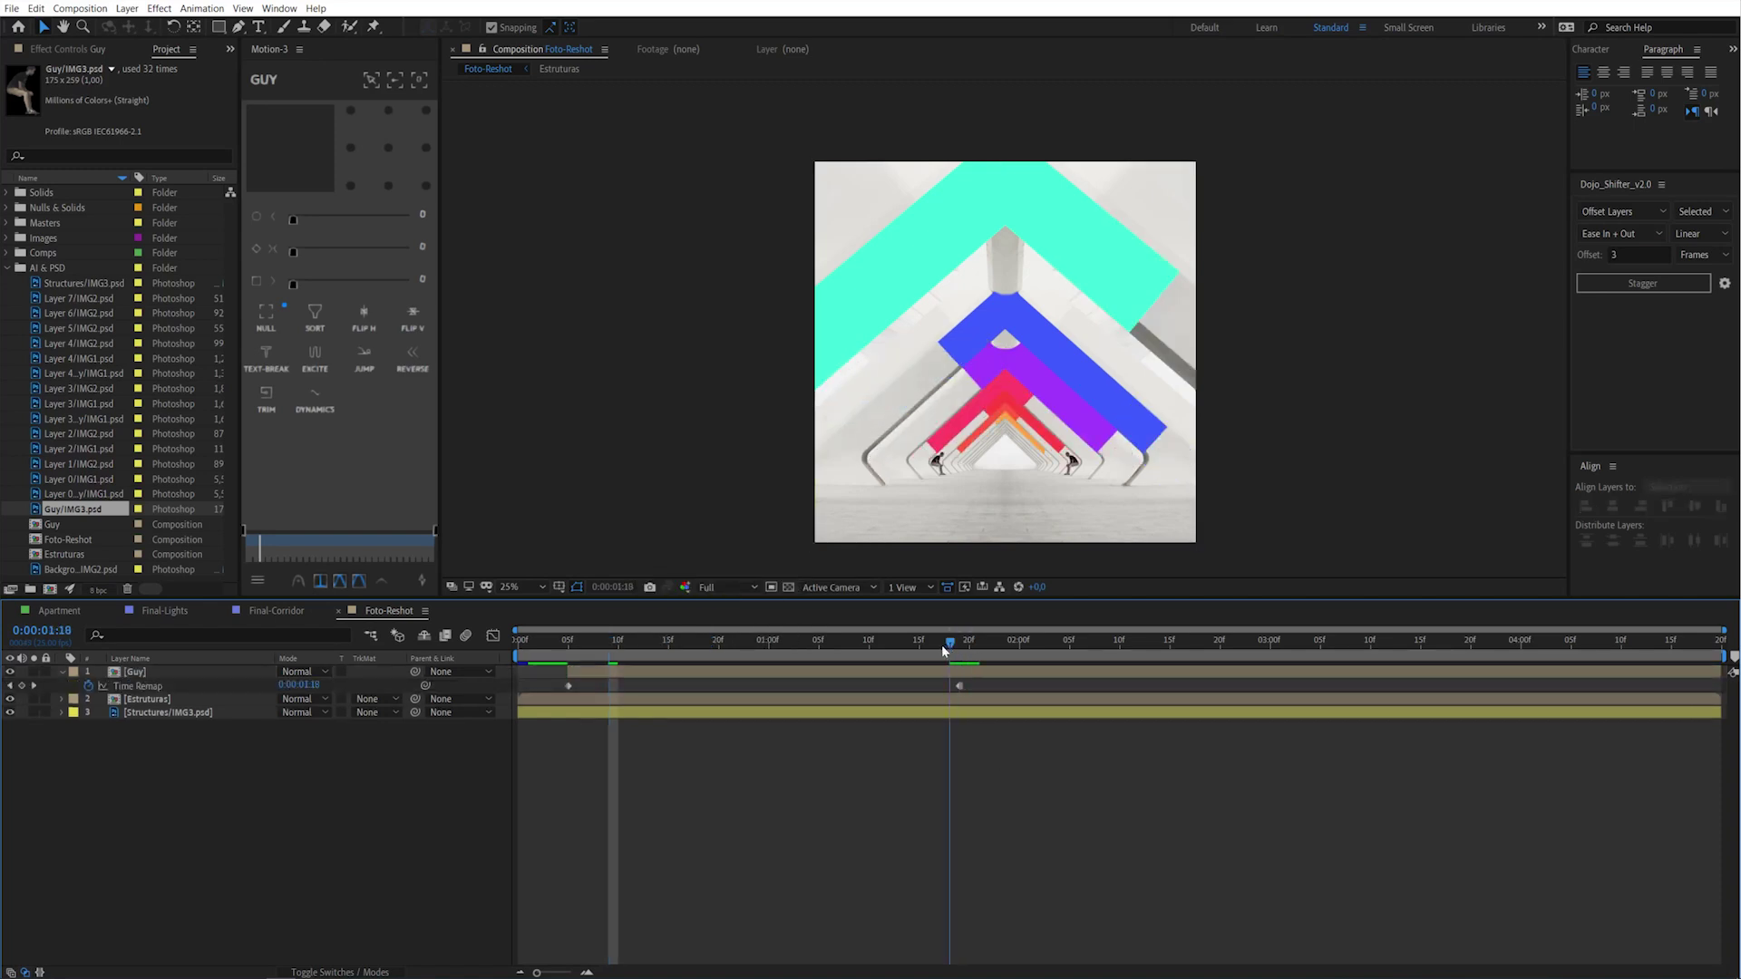
{"action": "left_click", "coordinate": [616, 678]}
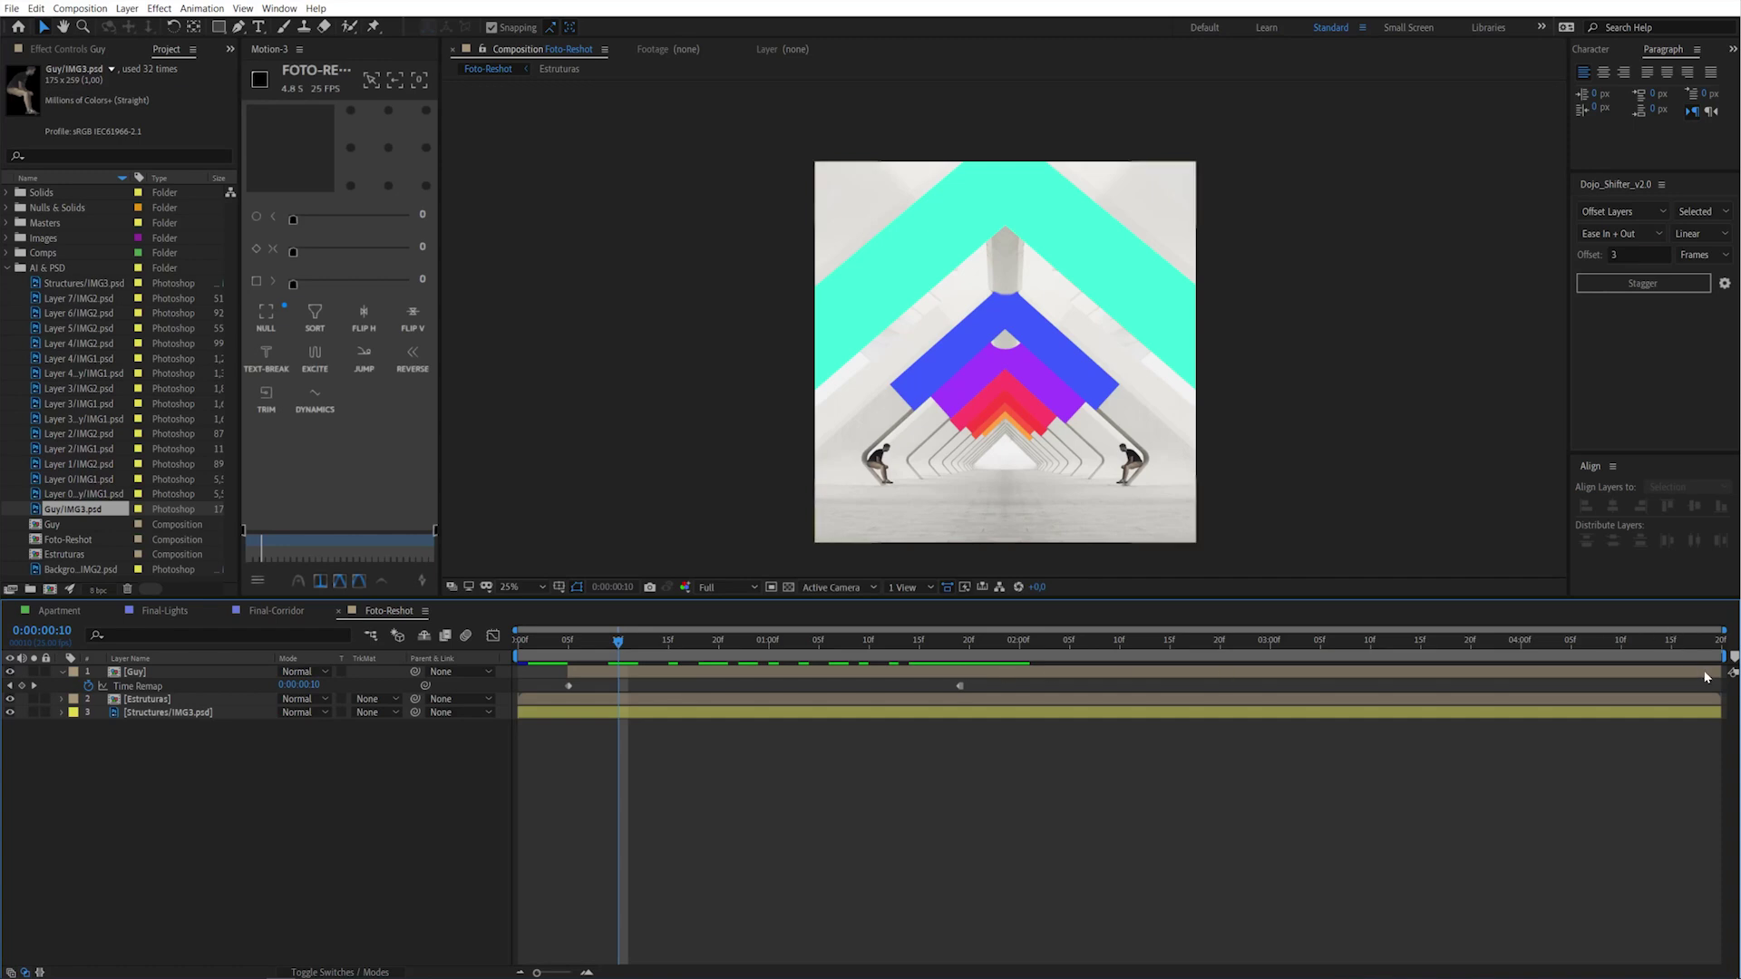
Add a loopOut() expression to the Guy layer's Time Remap and preview the loop
{"action": "left_click", "coordinate": [88, 686], "text": "alt"}
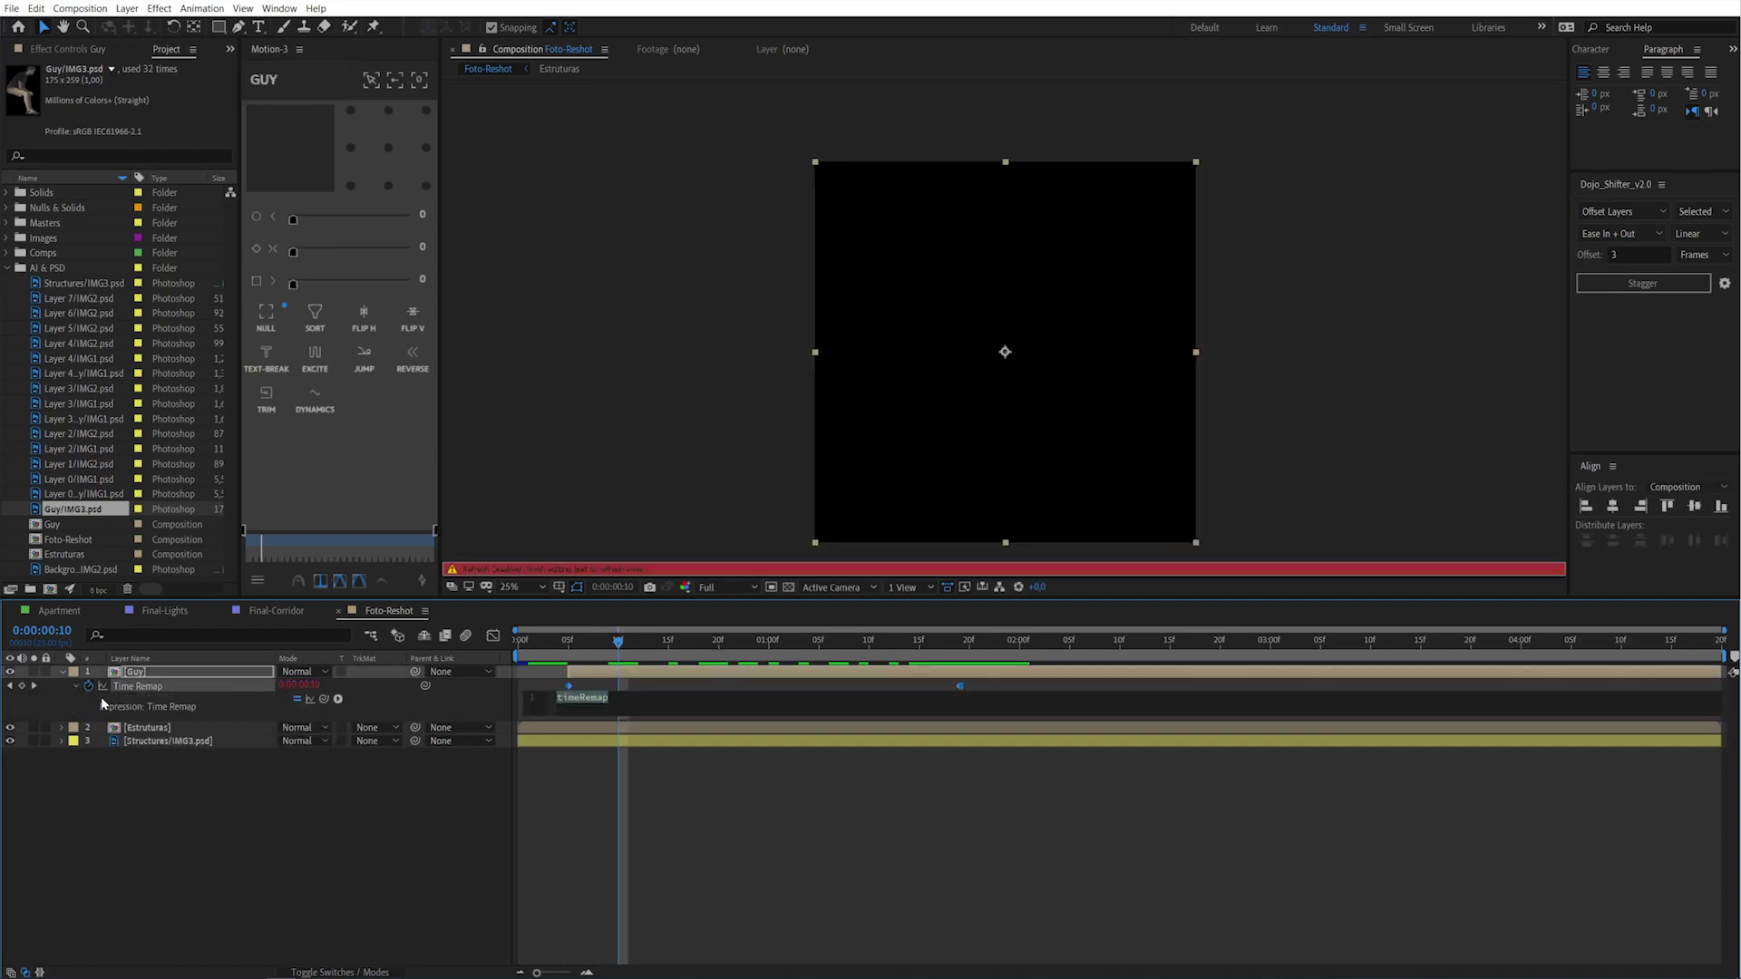
{"action": "type", "text": "loo"}
{"action": "key", "text": "Down"}
{"action": "key", "text": "Down"}
{"action": "key", "text": "Down"}
{"action": "key", "text": "Return"}
{"action": "left_click", "coordinate": [736, 838]}
{"action": "key", "text": "space"}
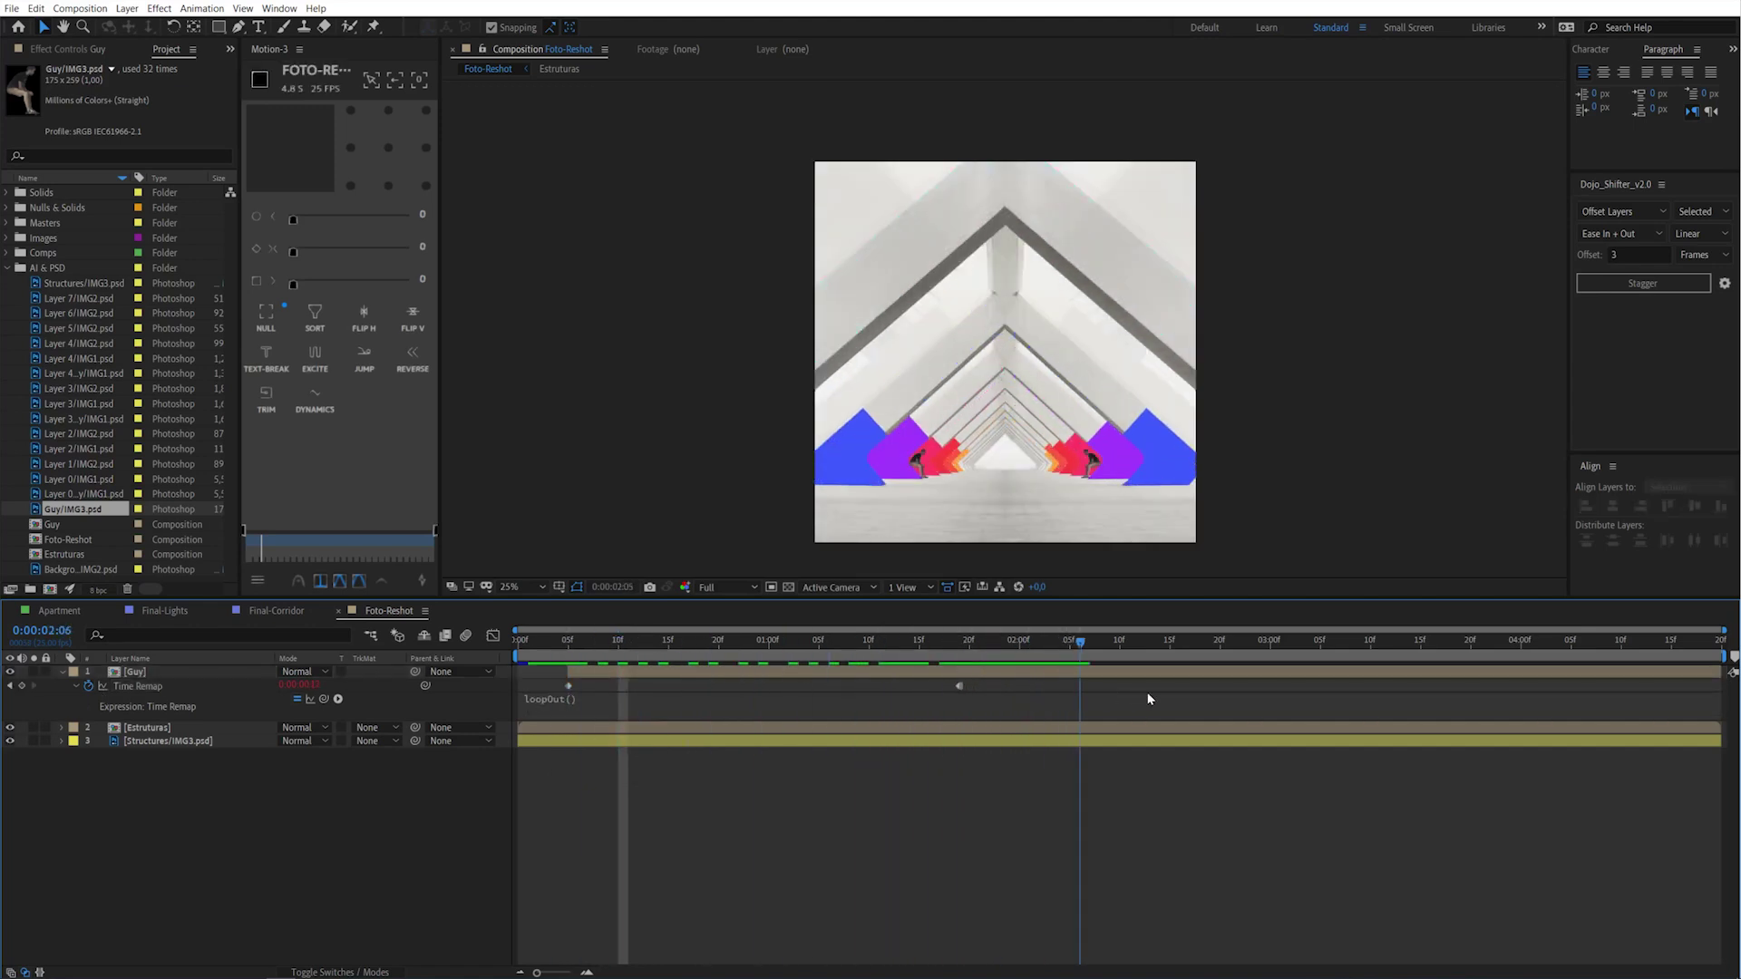
{"action": "key", "text": "space"}
Slide the Guy layer to start at 0 and extend it to the comp's end
{"action": "left_click_drag", "start_coordinate": [705, 681], "coordinate": [656, 681]}
{"action": "left_click", "coordinate": [525, 640]}
{"action": "key", "text": "space"}
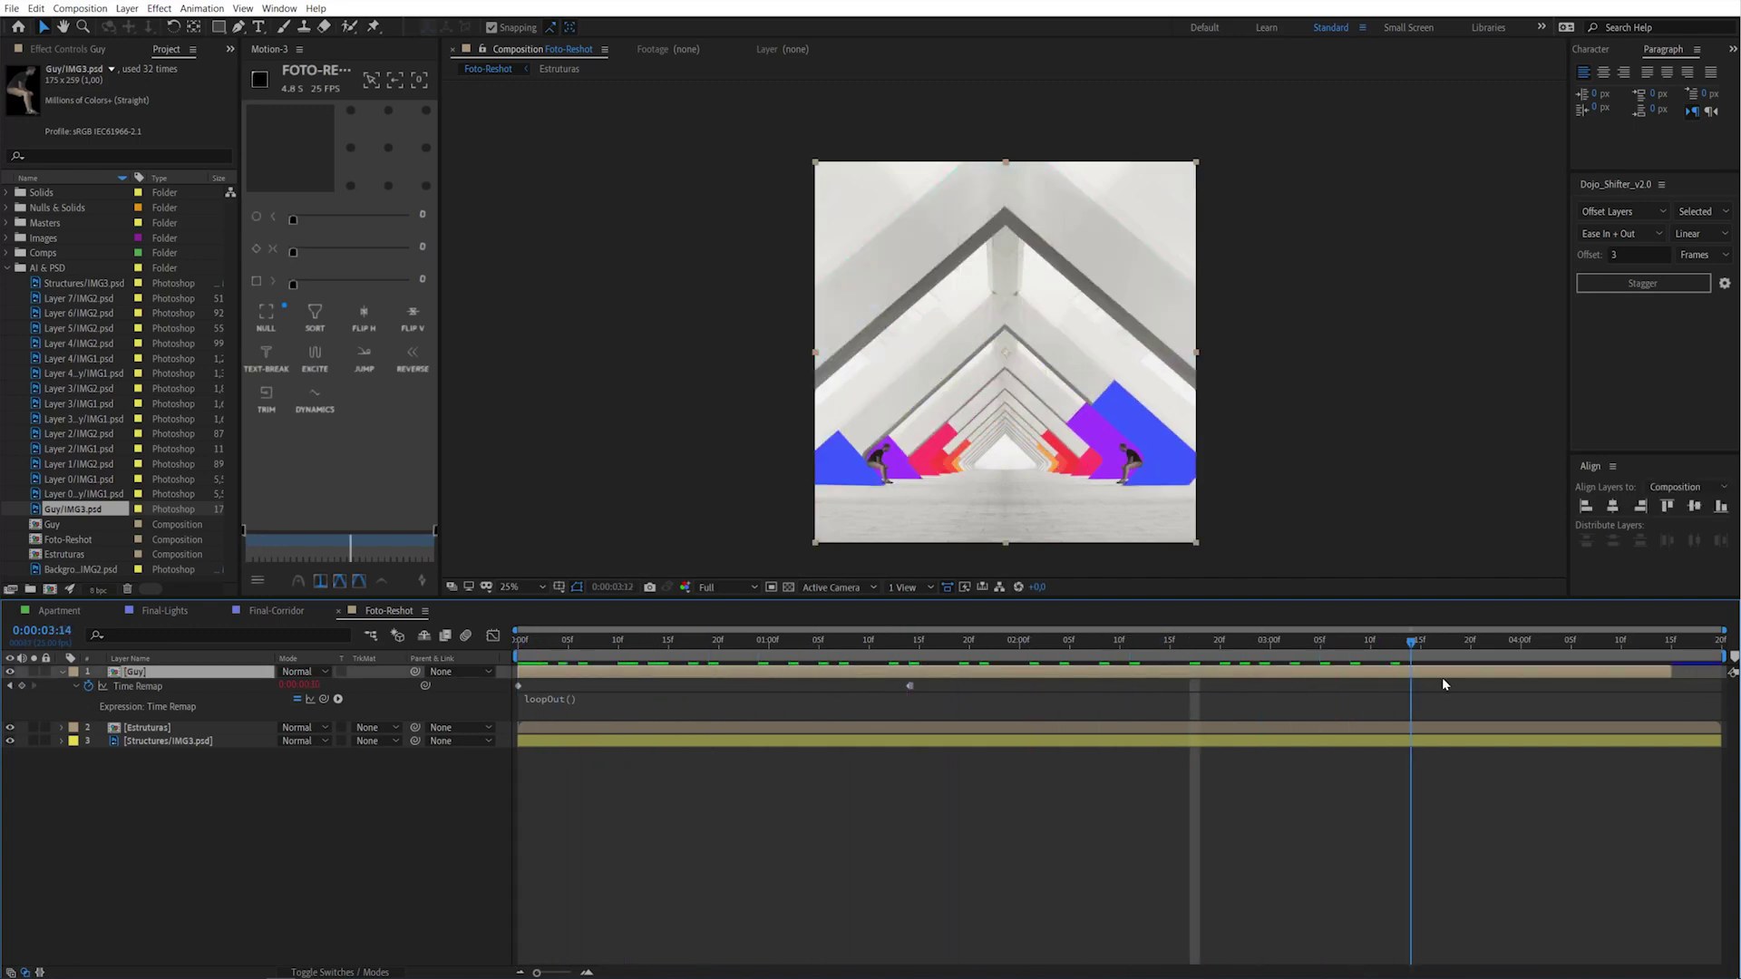
{"action": "key", "text": "space"}
{"action": "left_click_drag", "start_coordinate": [1699, 674], "coordinate": [1704, 673]}
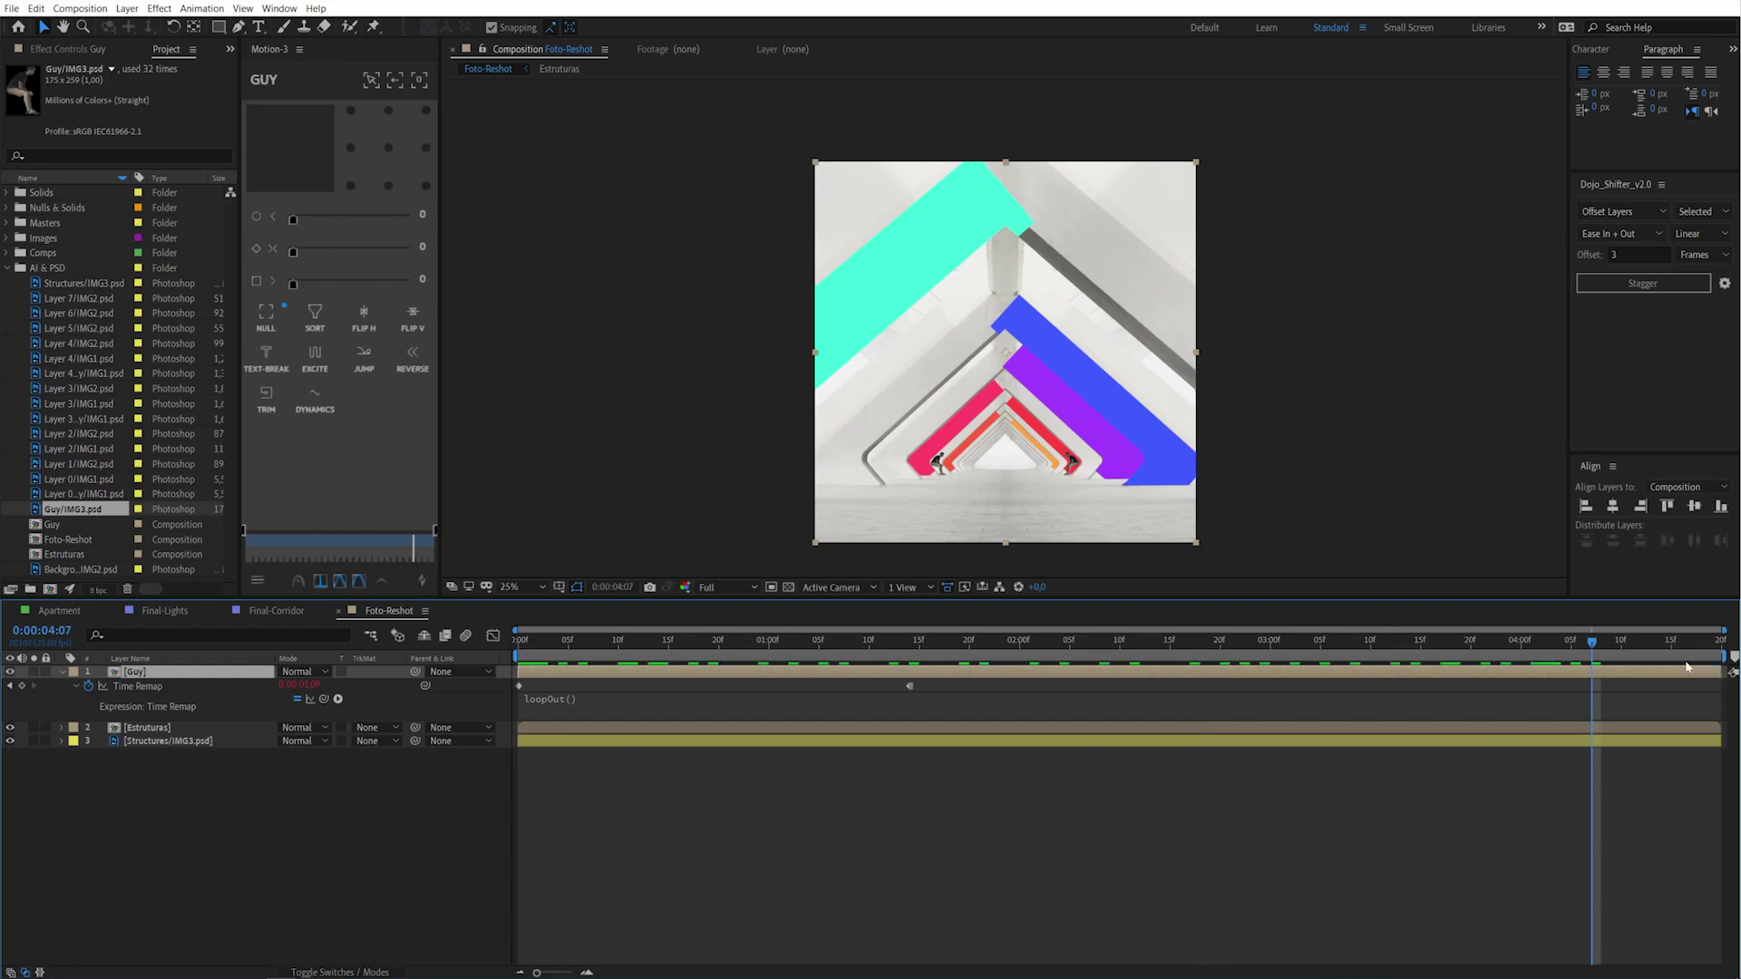
{"action": "key", "text": "space"}
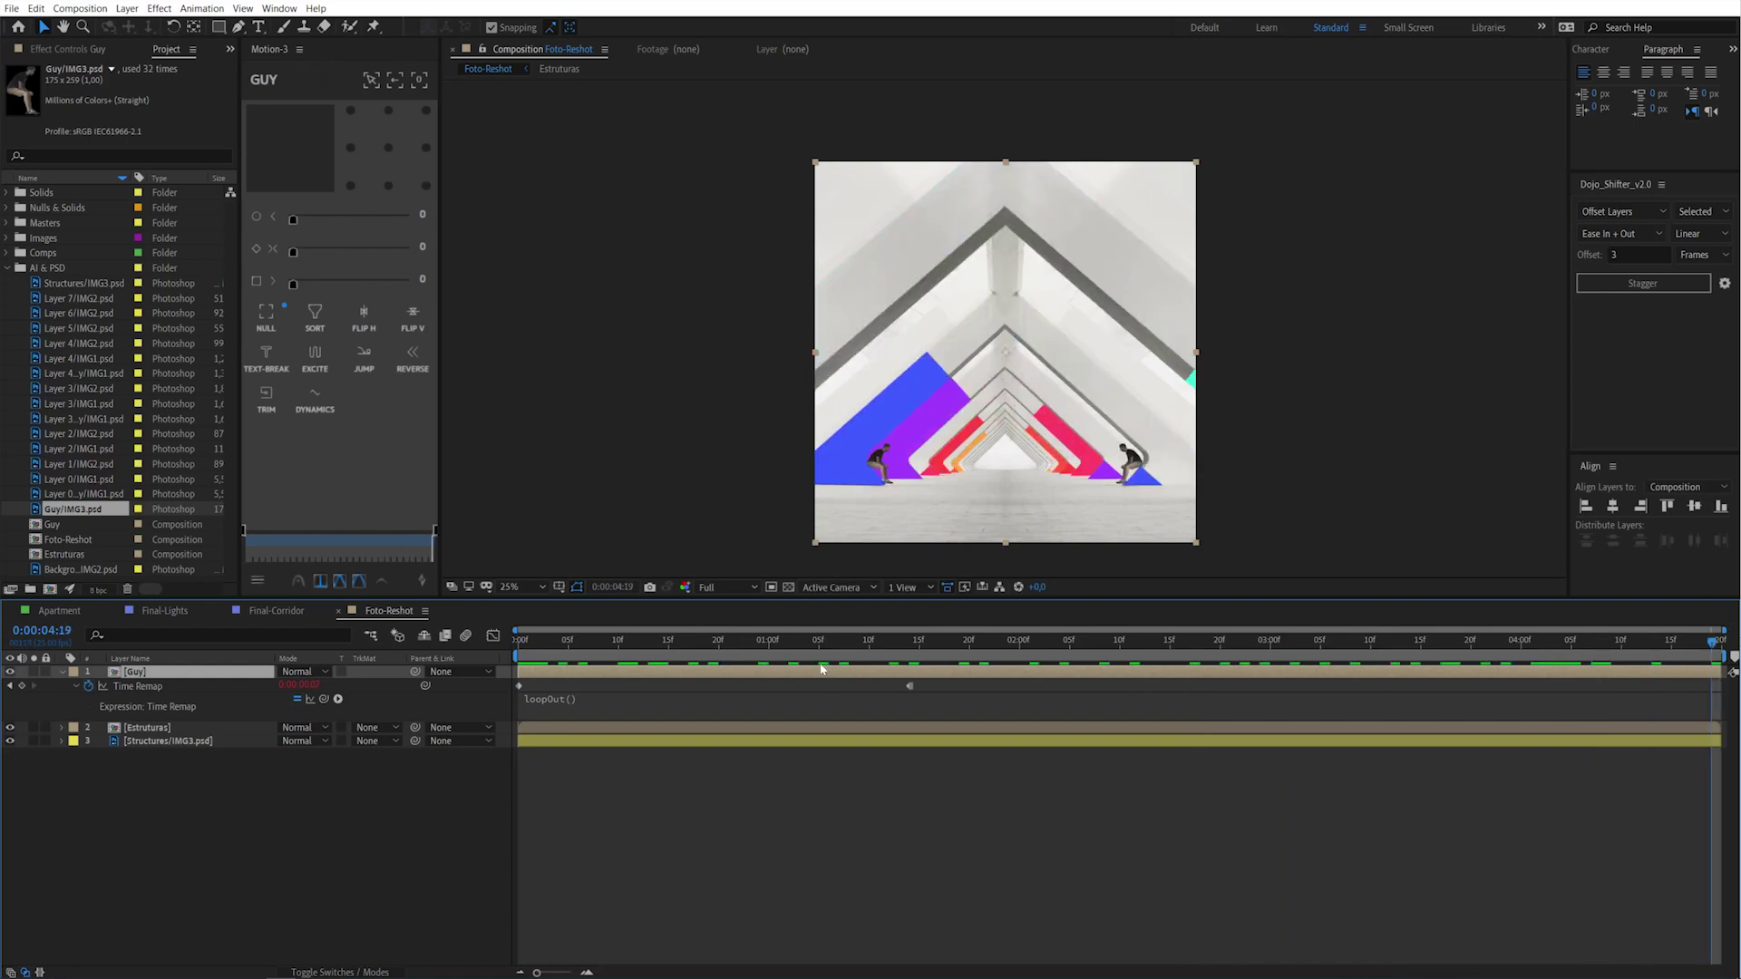
Move the second Time Remap keyframe to 1:00 and preview the faster loop
{"action": "left_click", "coordinate": [767, 643]}
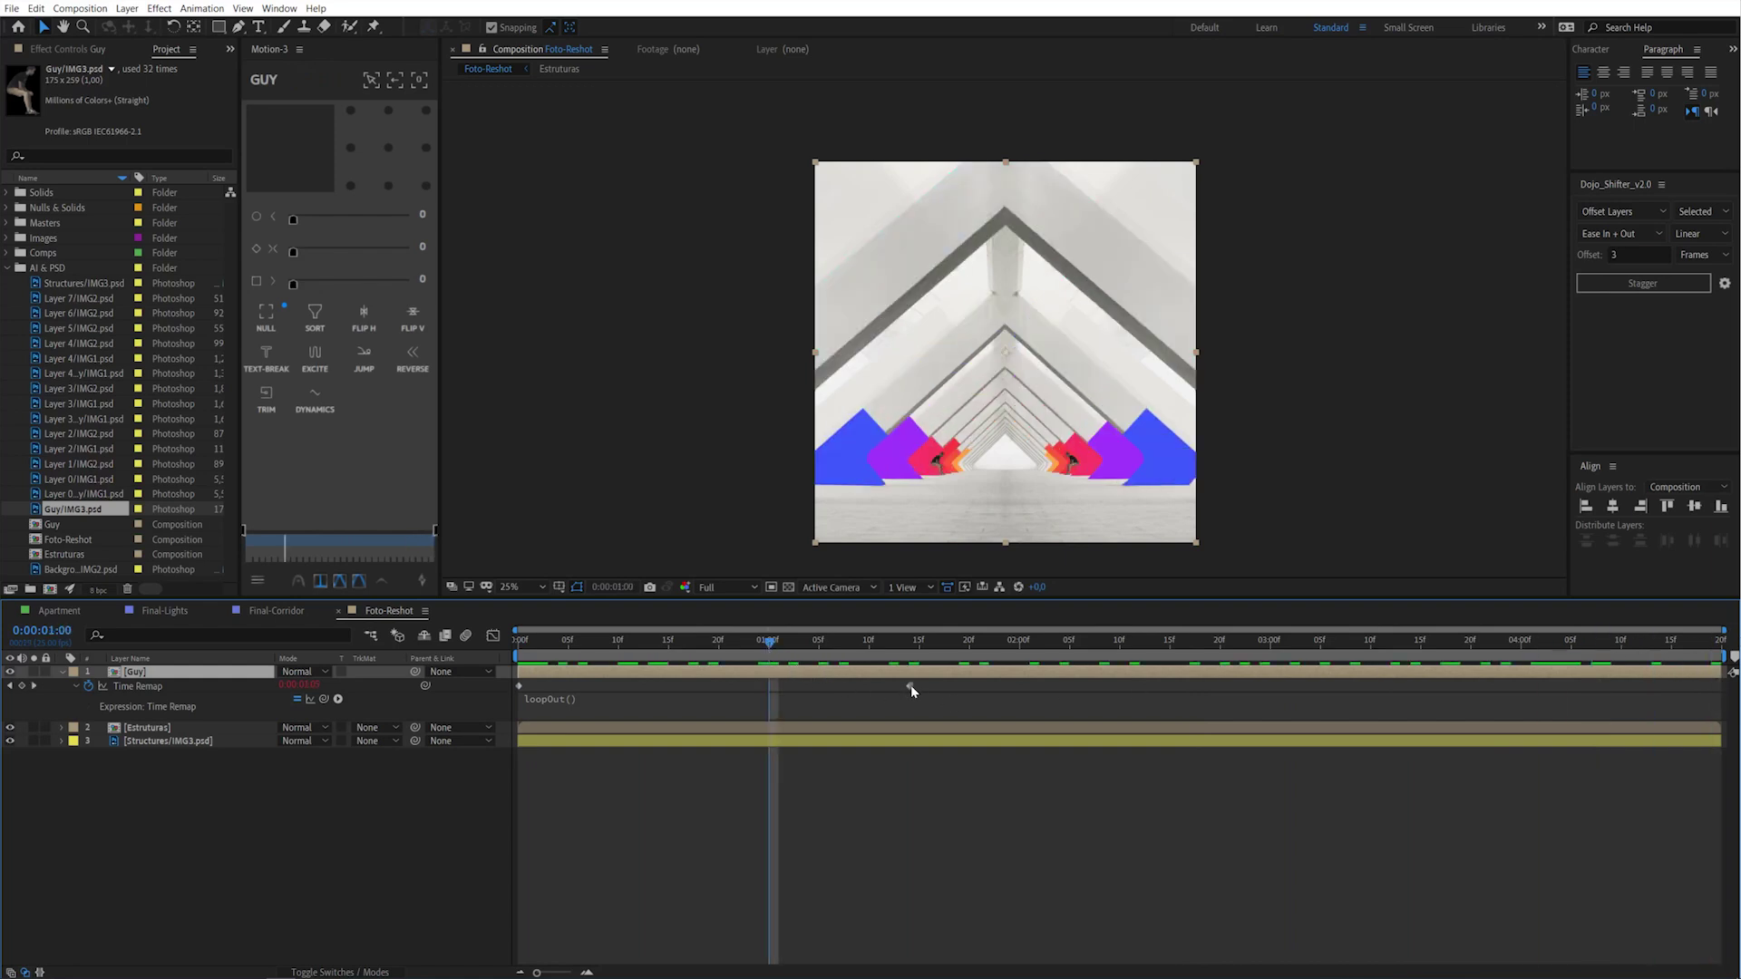
{"action": "left_click_drag", "start_coordinate": [911, 690], "coordinate": [848, 696]}
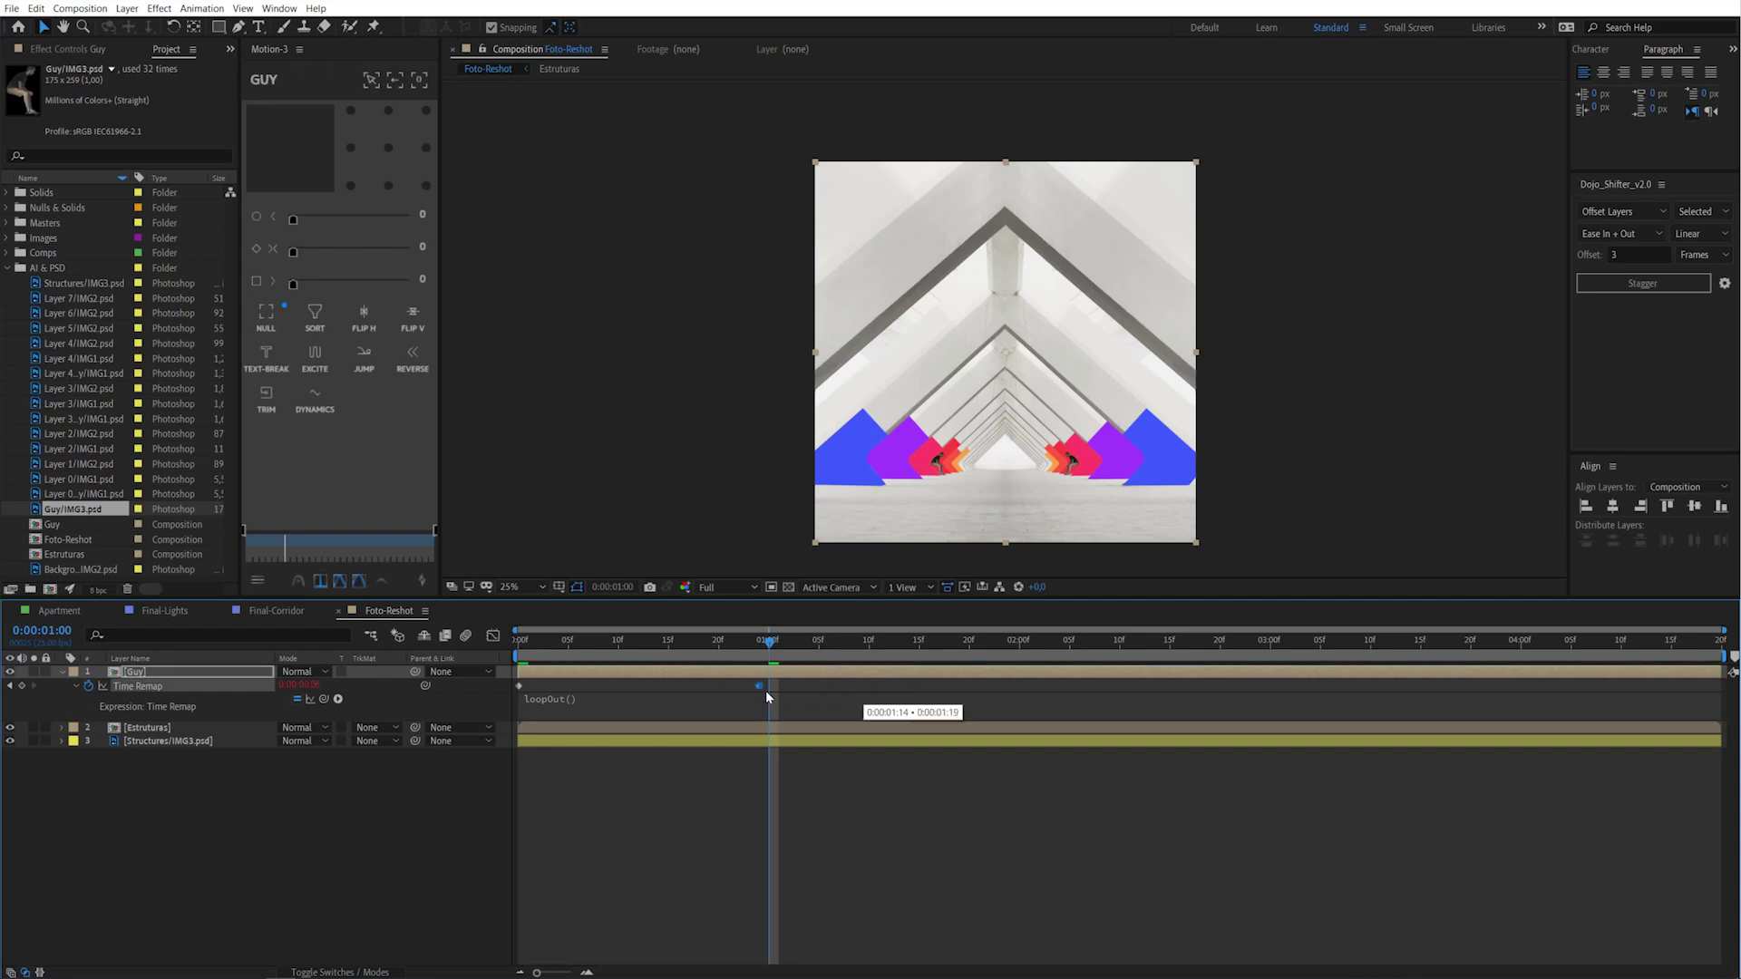
{"action": "left_click_drag", "start_coordinate": [767, 696], "coordinate": [758, 682]}
{"action": "key", "text": "space"}
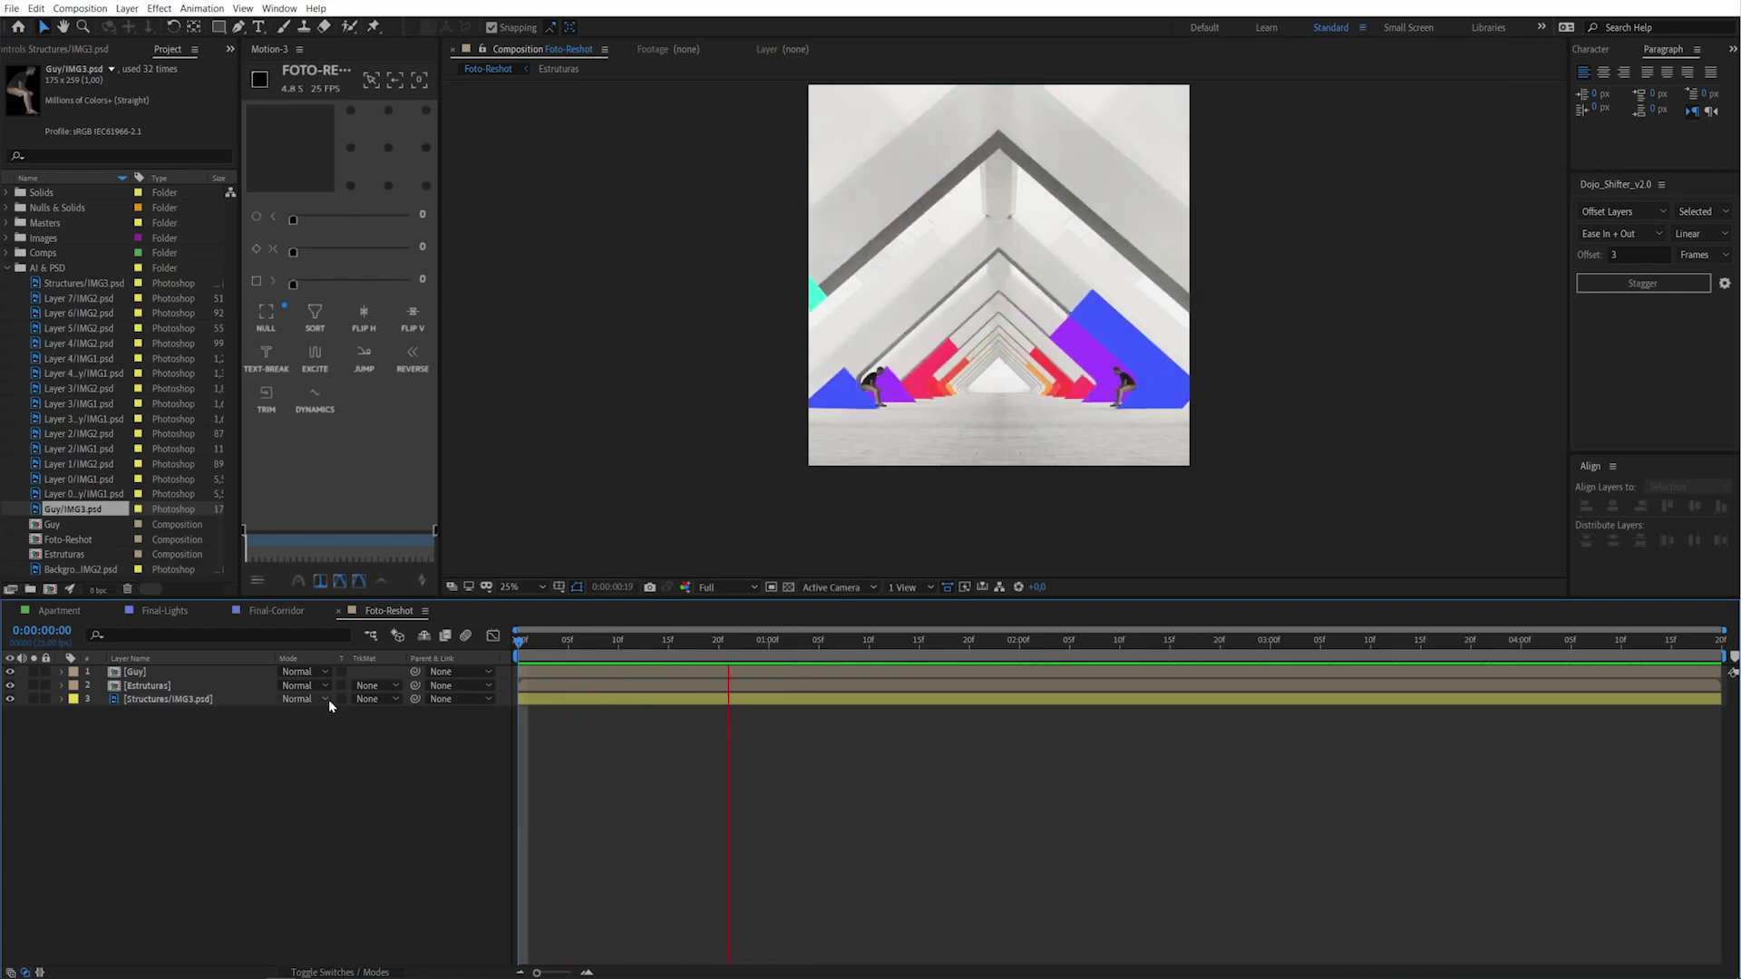
Duplicate the Estruturas layer and give the copy Fast Box Blur with radius 32
{"action": "left_click", "coordinate": [173, 687]}
{"action": "key", "text": "F3"}
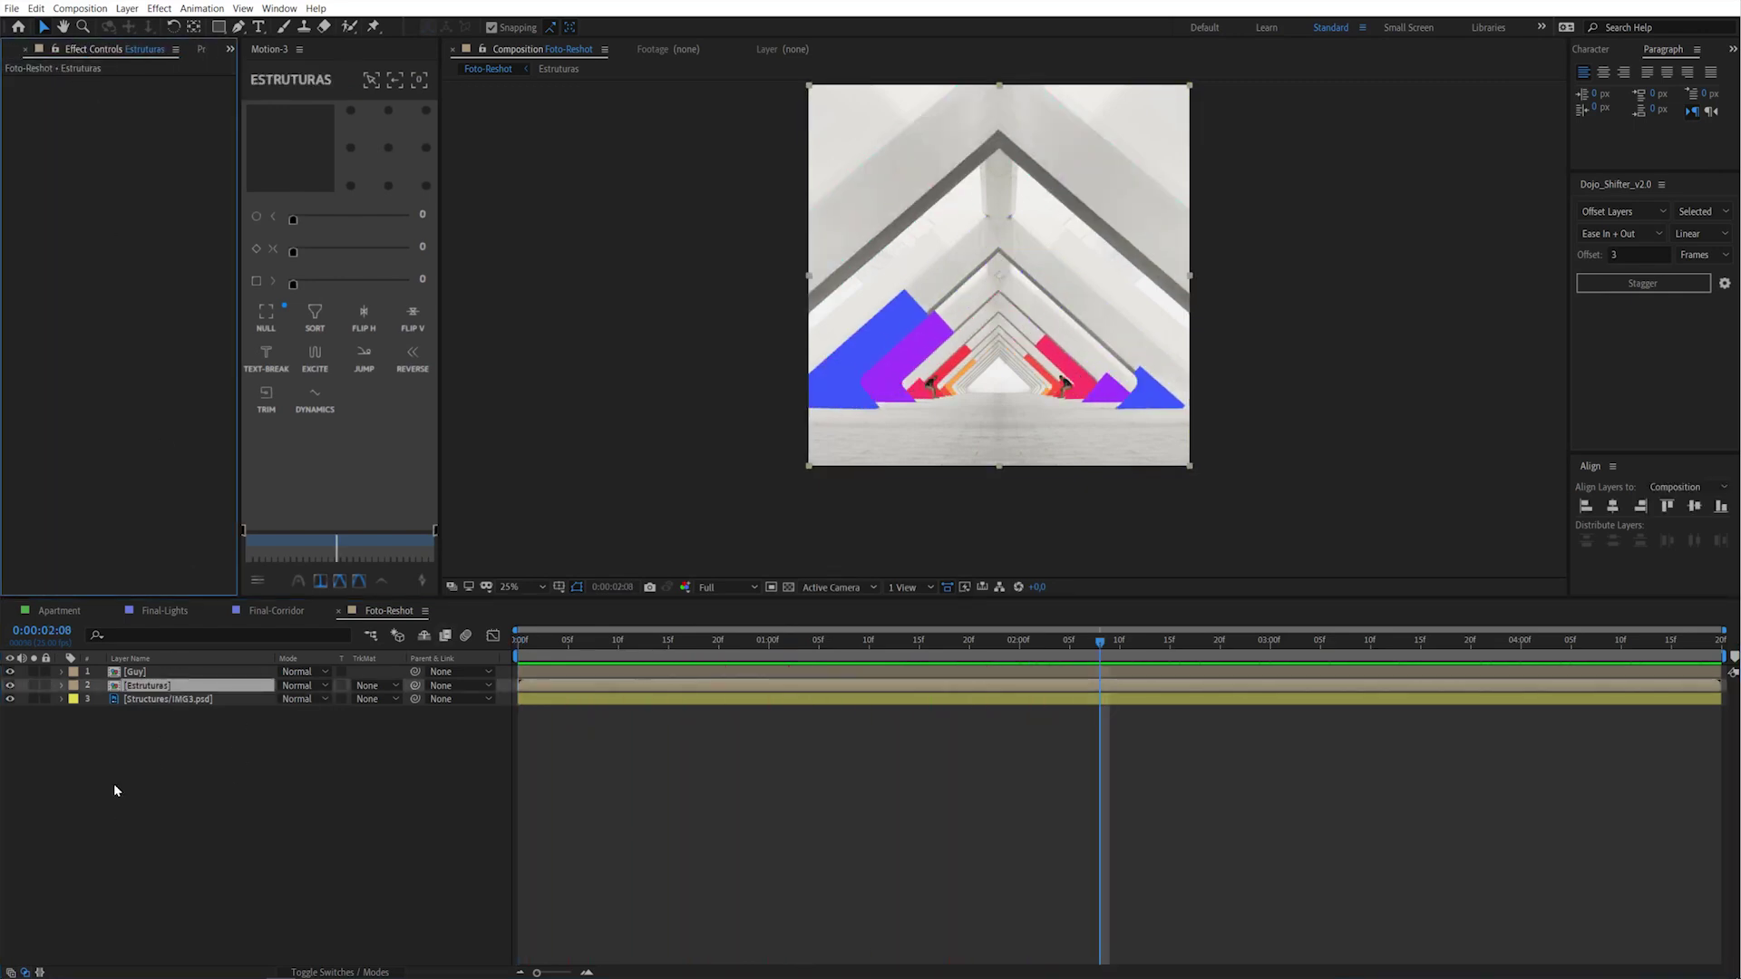
{"action": "key", "text": "ctrl+d"}
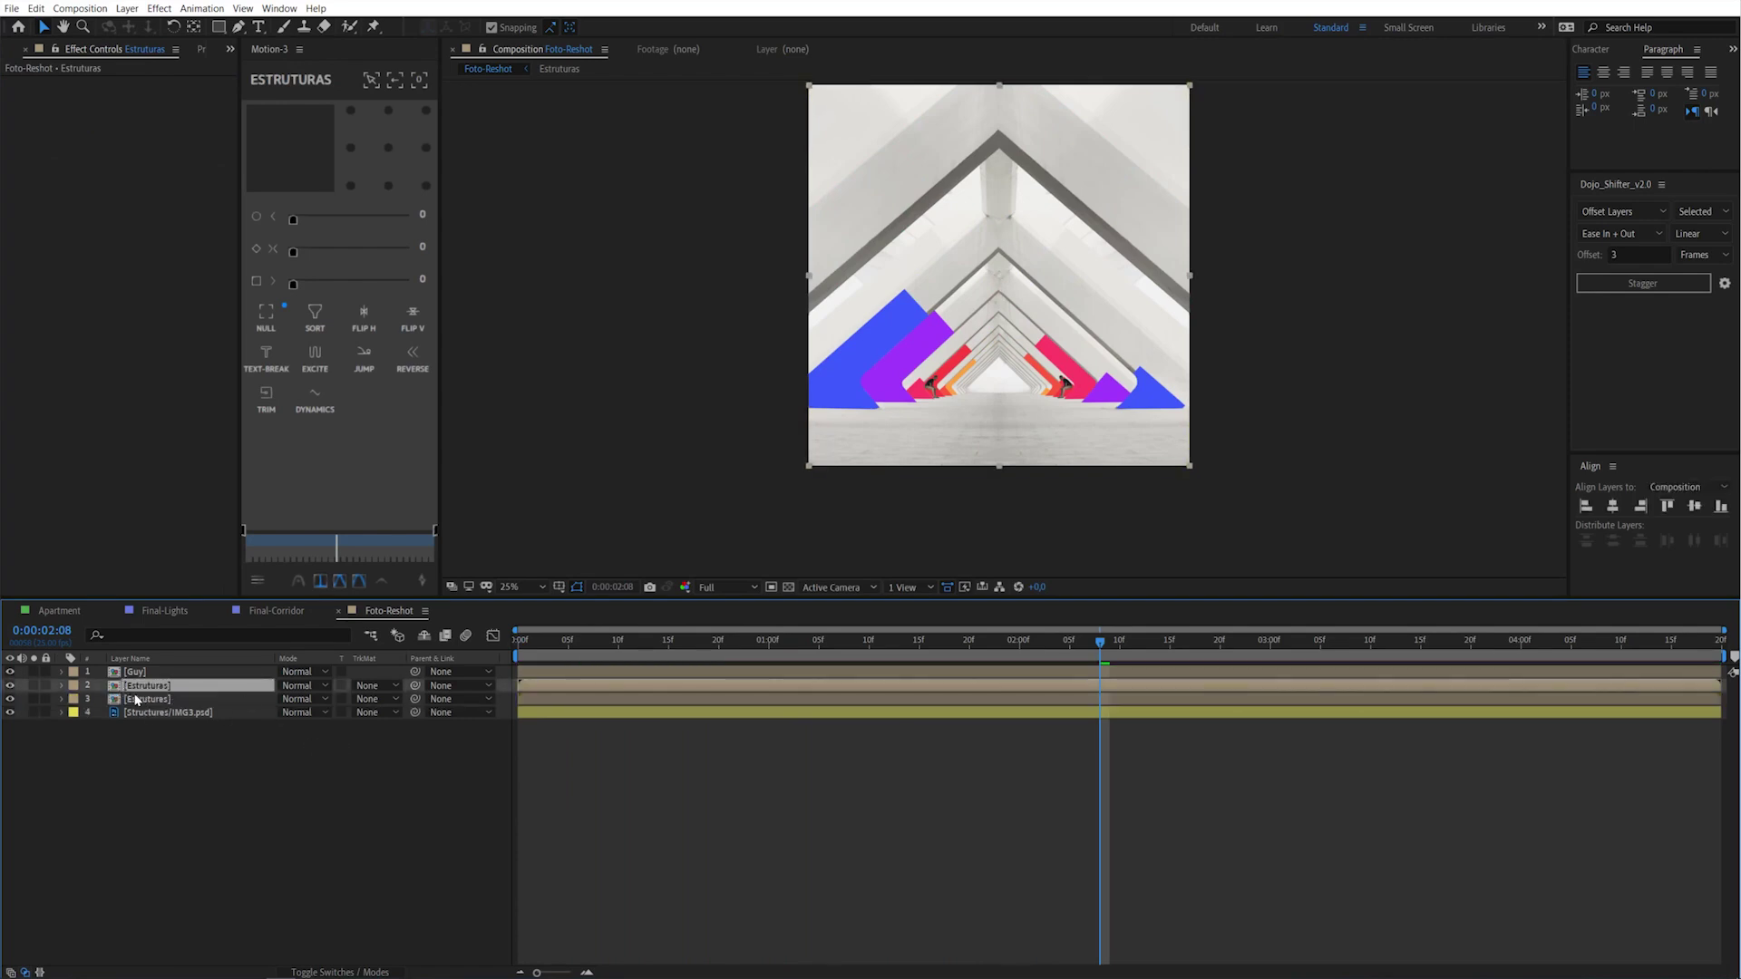
{"action": "key", "text": "ctrl+space"}
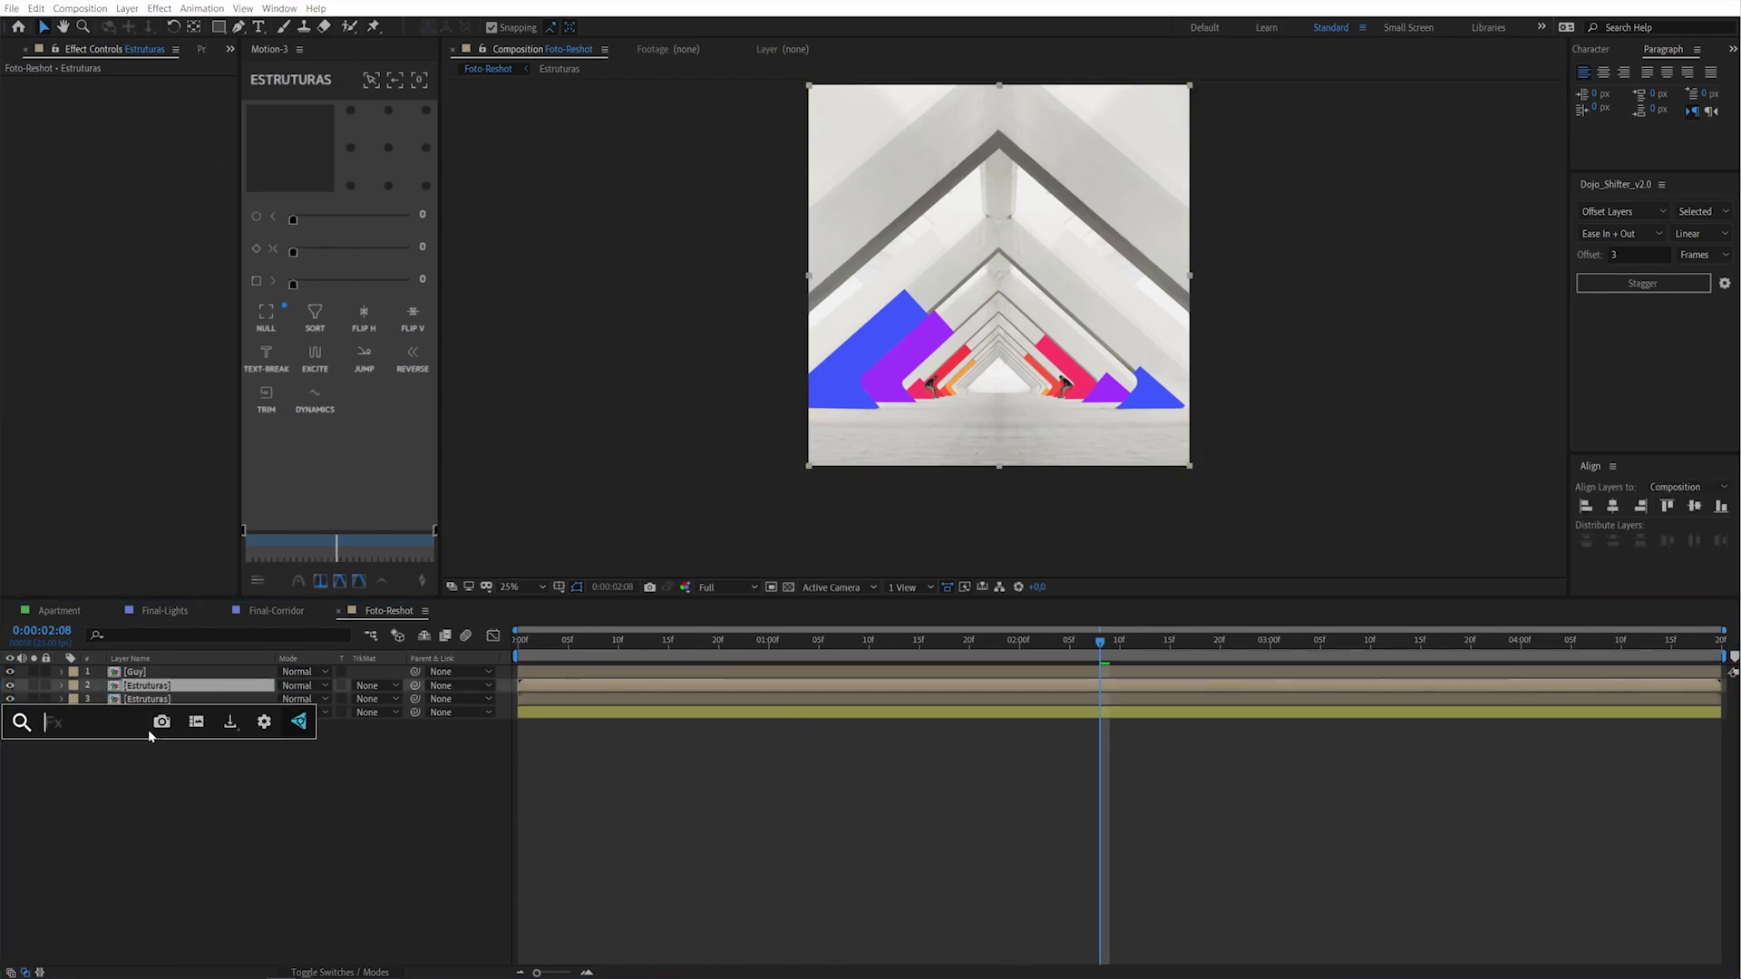
{"action": "type", "text": "fast"}
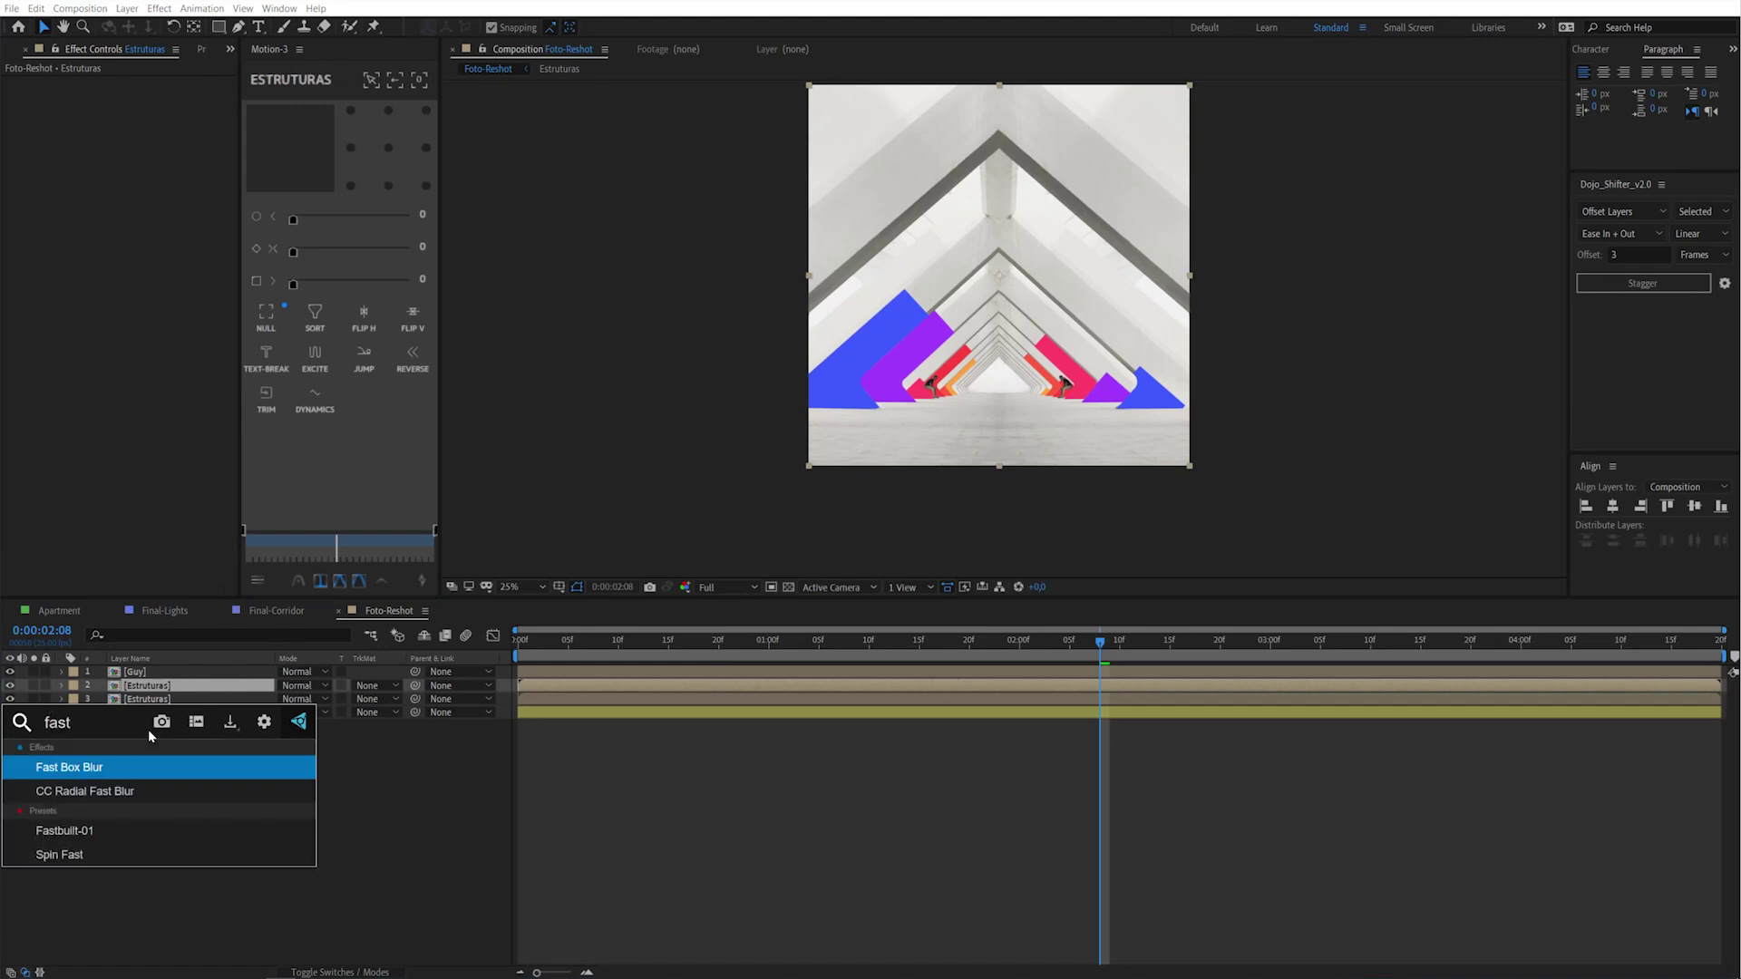
{"action": "left_click", "coordinate": [116, 767]}
{"action": "left_click_drag", "start_coordinate": [136, 96], "coordinate": [159, 97]}
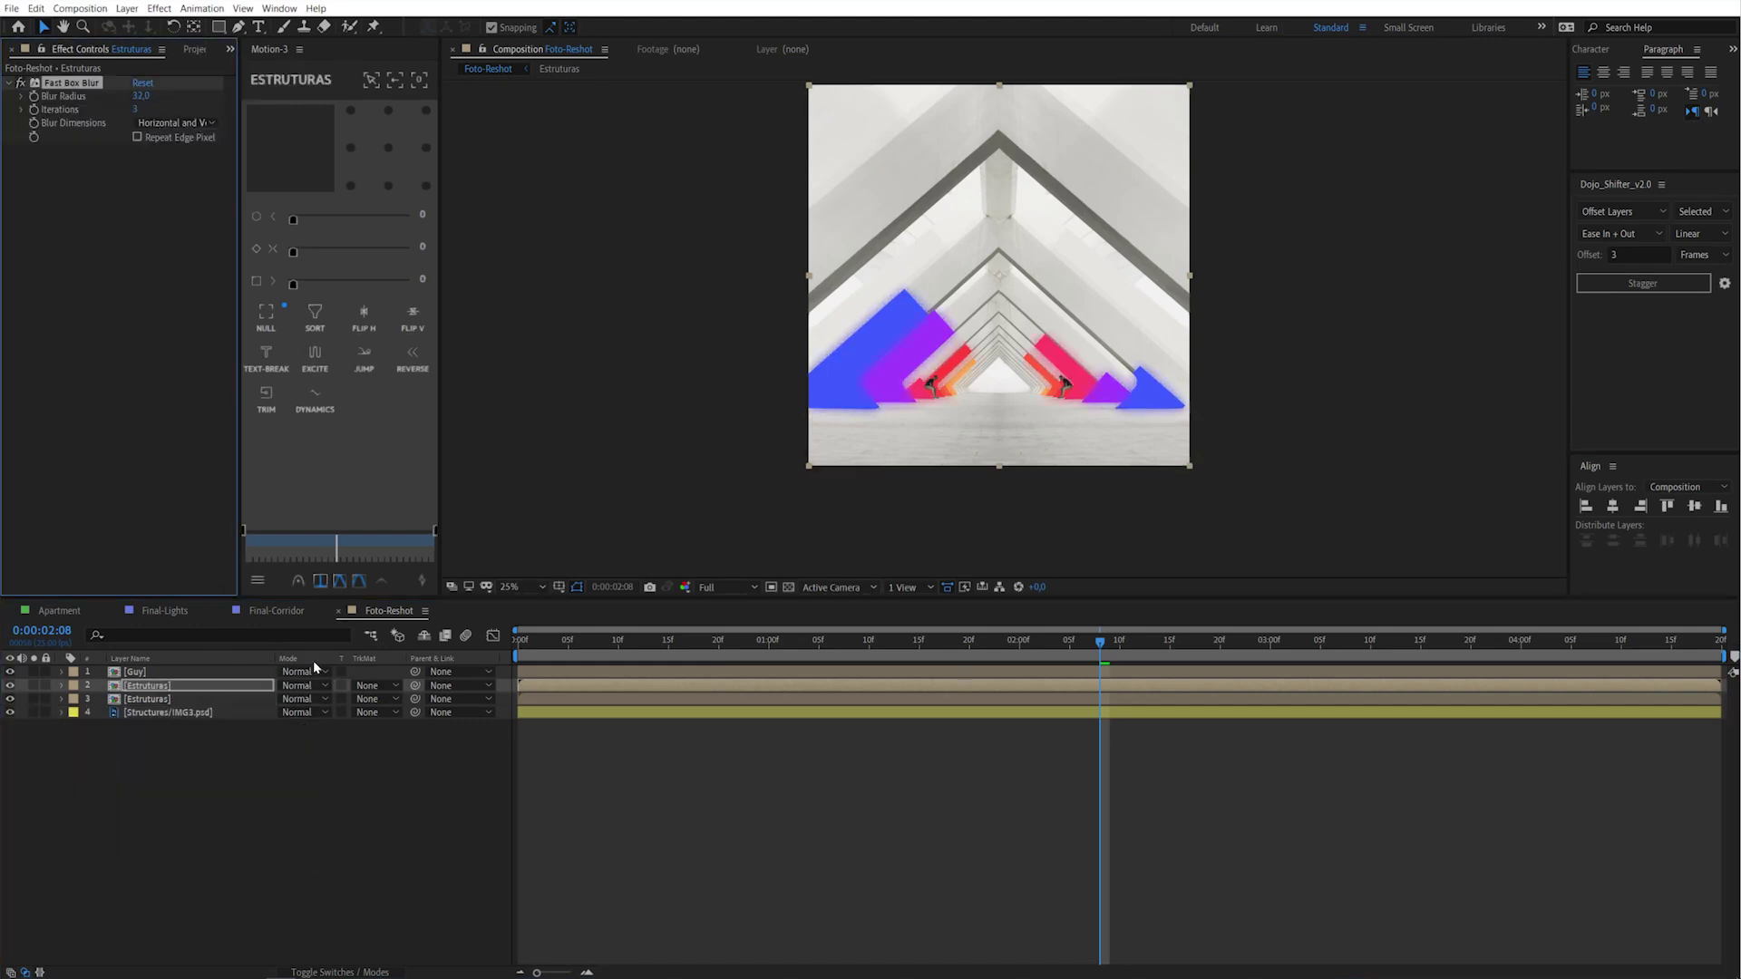
Set the copy's blending mode to Color Dodge and its opacity to 68%
{"action": "left_click", "coordinate": [313, 686]}
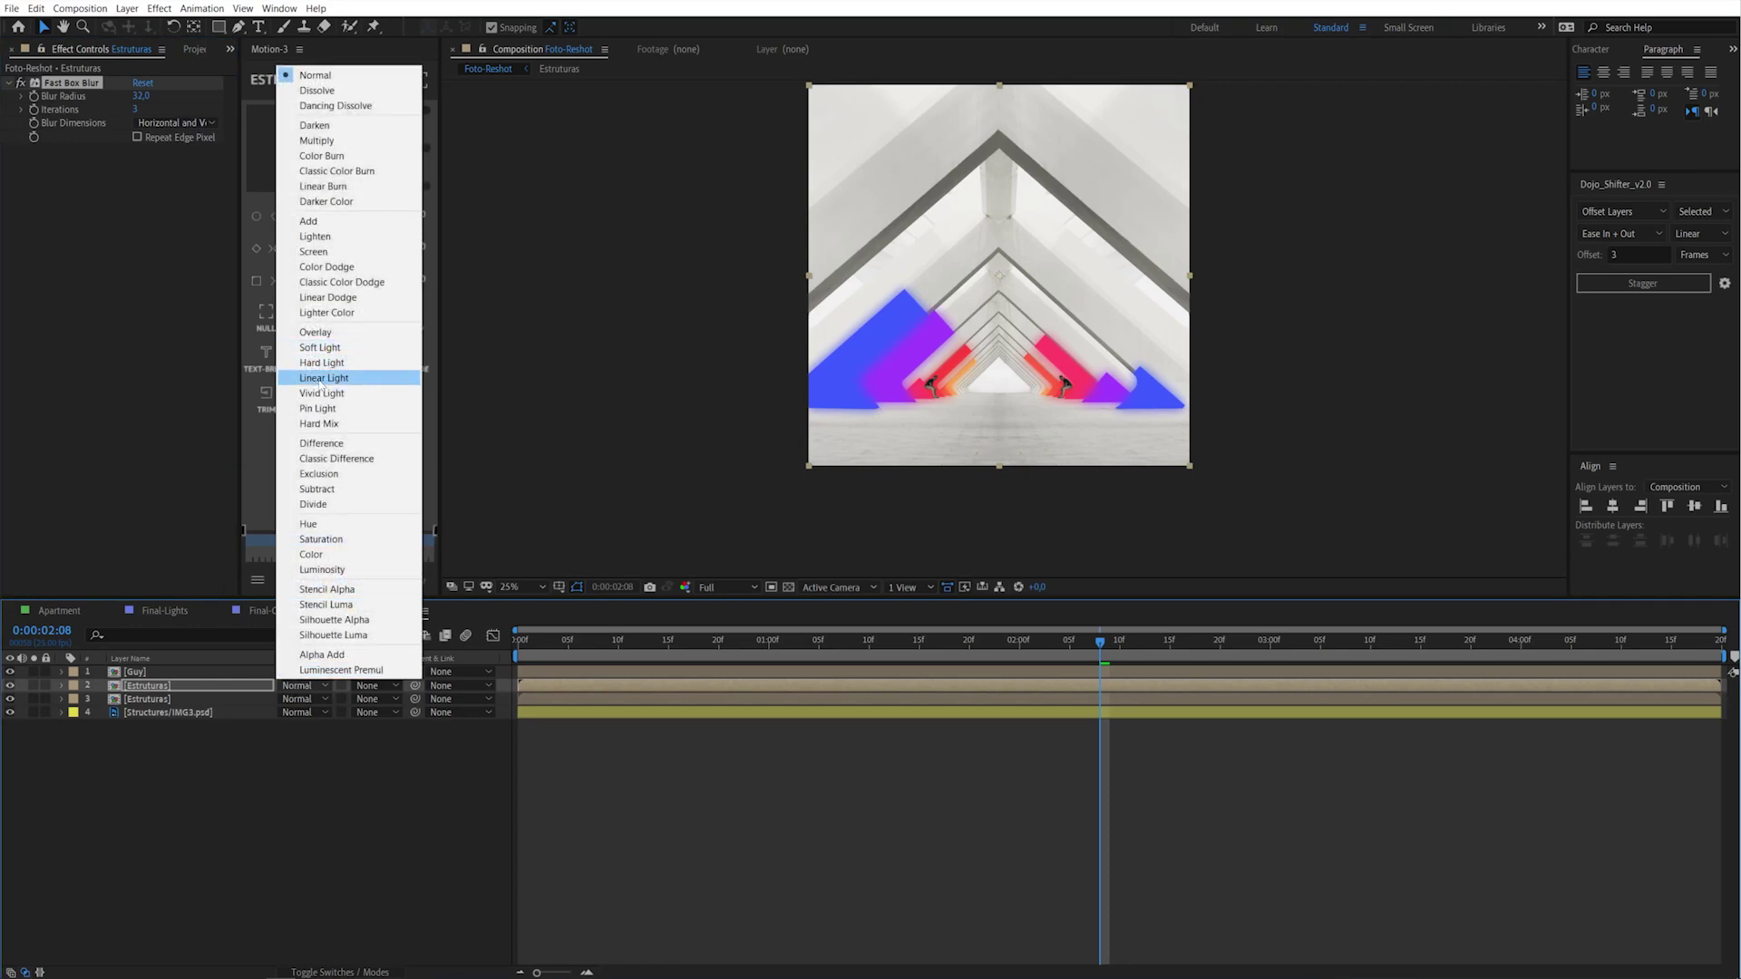
{"action": "left_click", "coordinate": [320, 379]}
{"action": "left_click", "coordinate": [304, 686]}
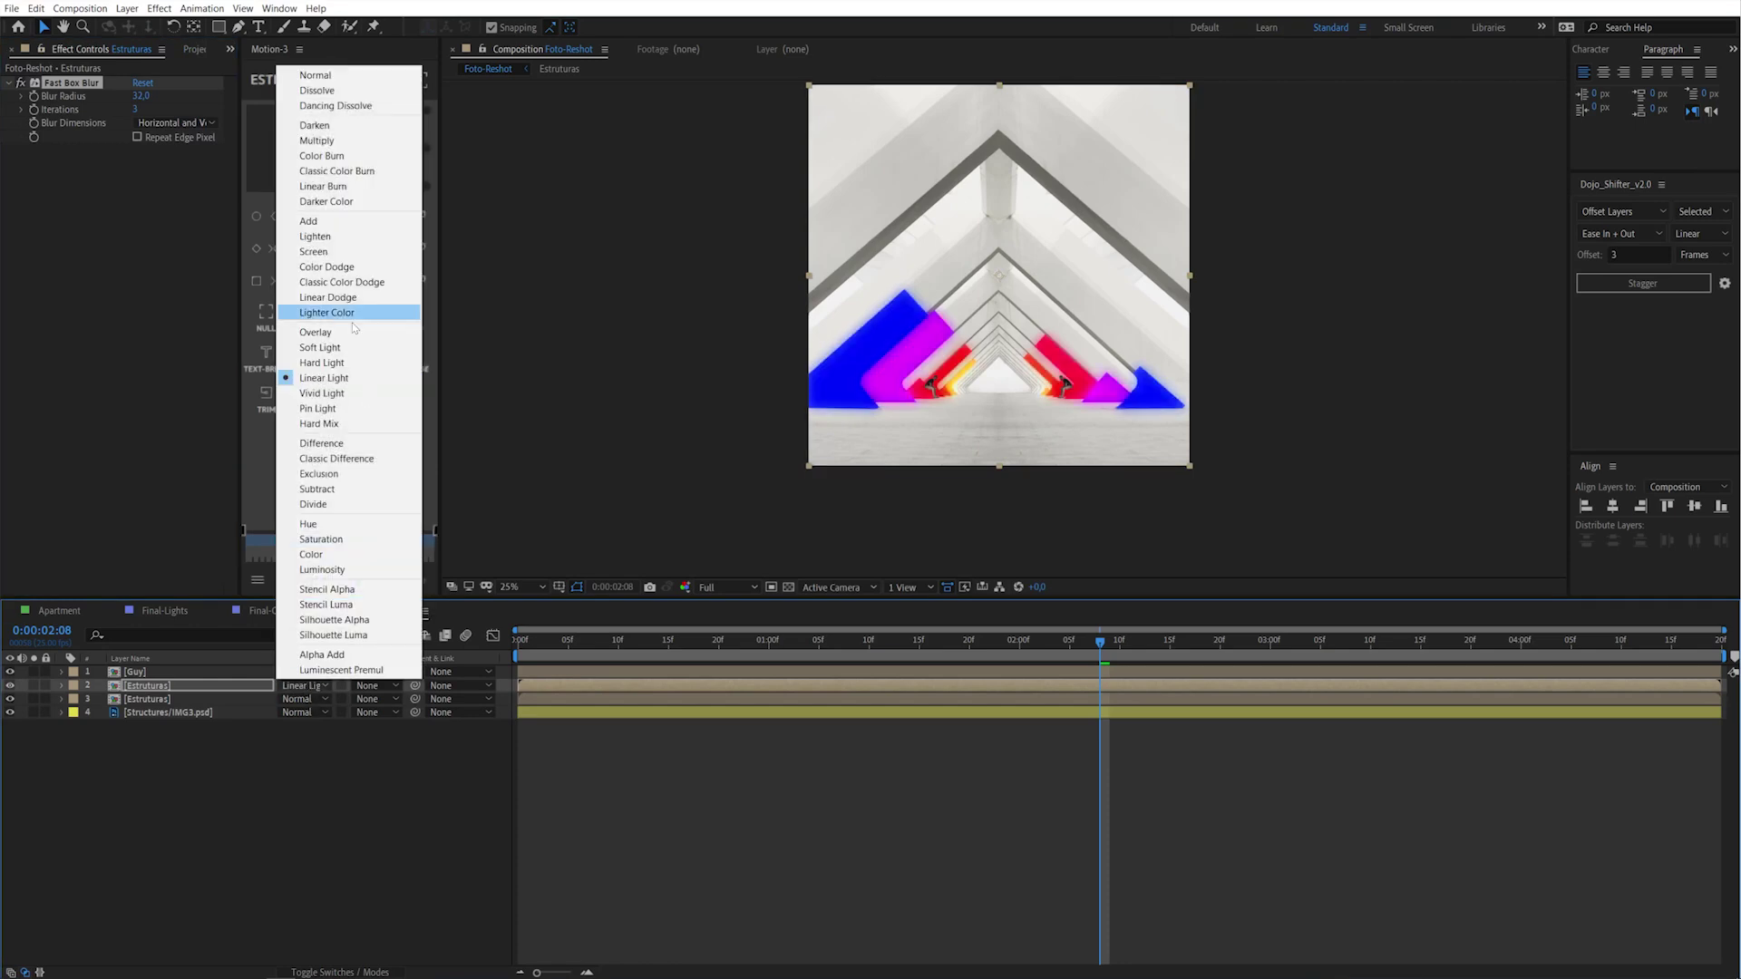
{"action": "left_click", "coordinate": [337, 267]}
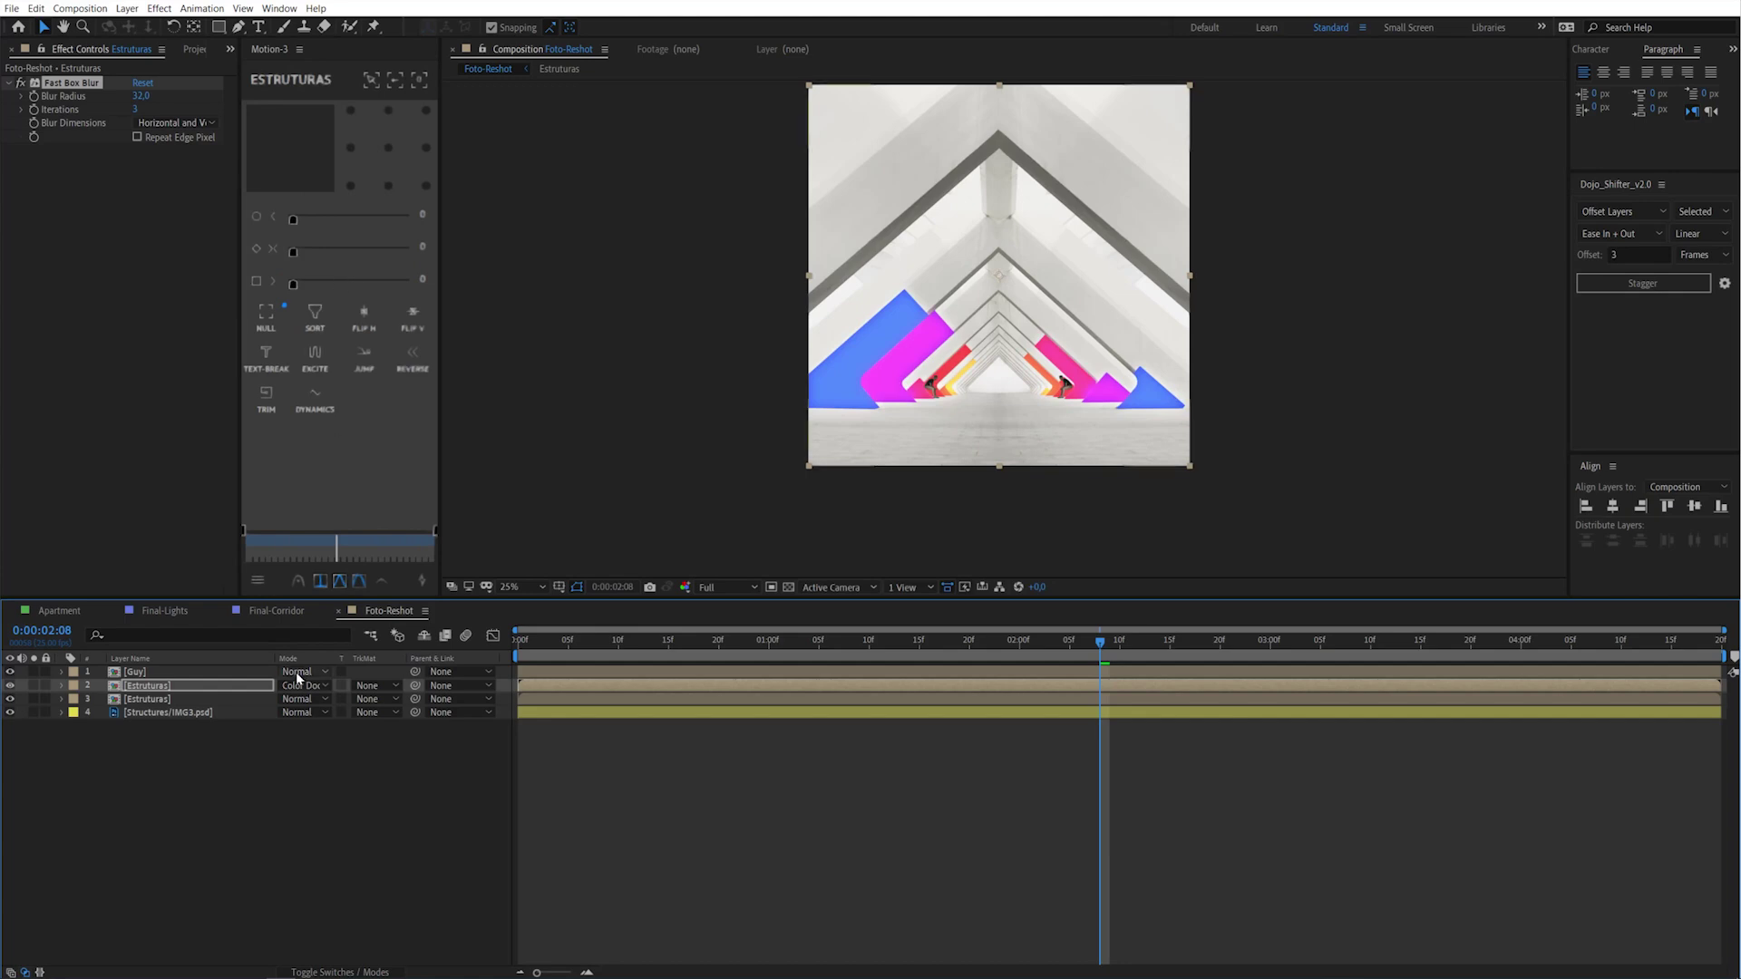
{"action": "key", "text": "t"}
{"action": "left_click_drag", "start_coordinate": [252, 704], "coordinate": [468, 698]}
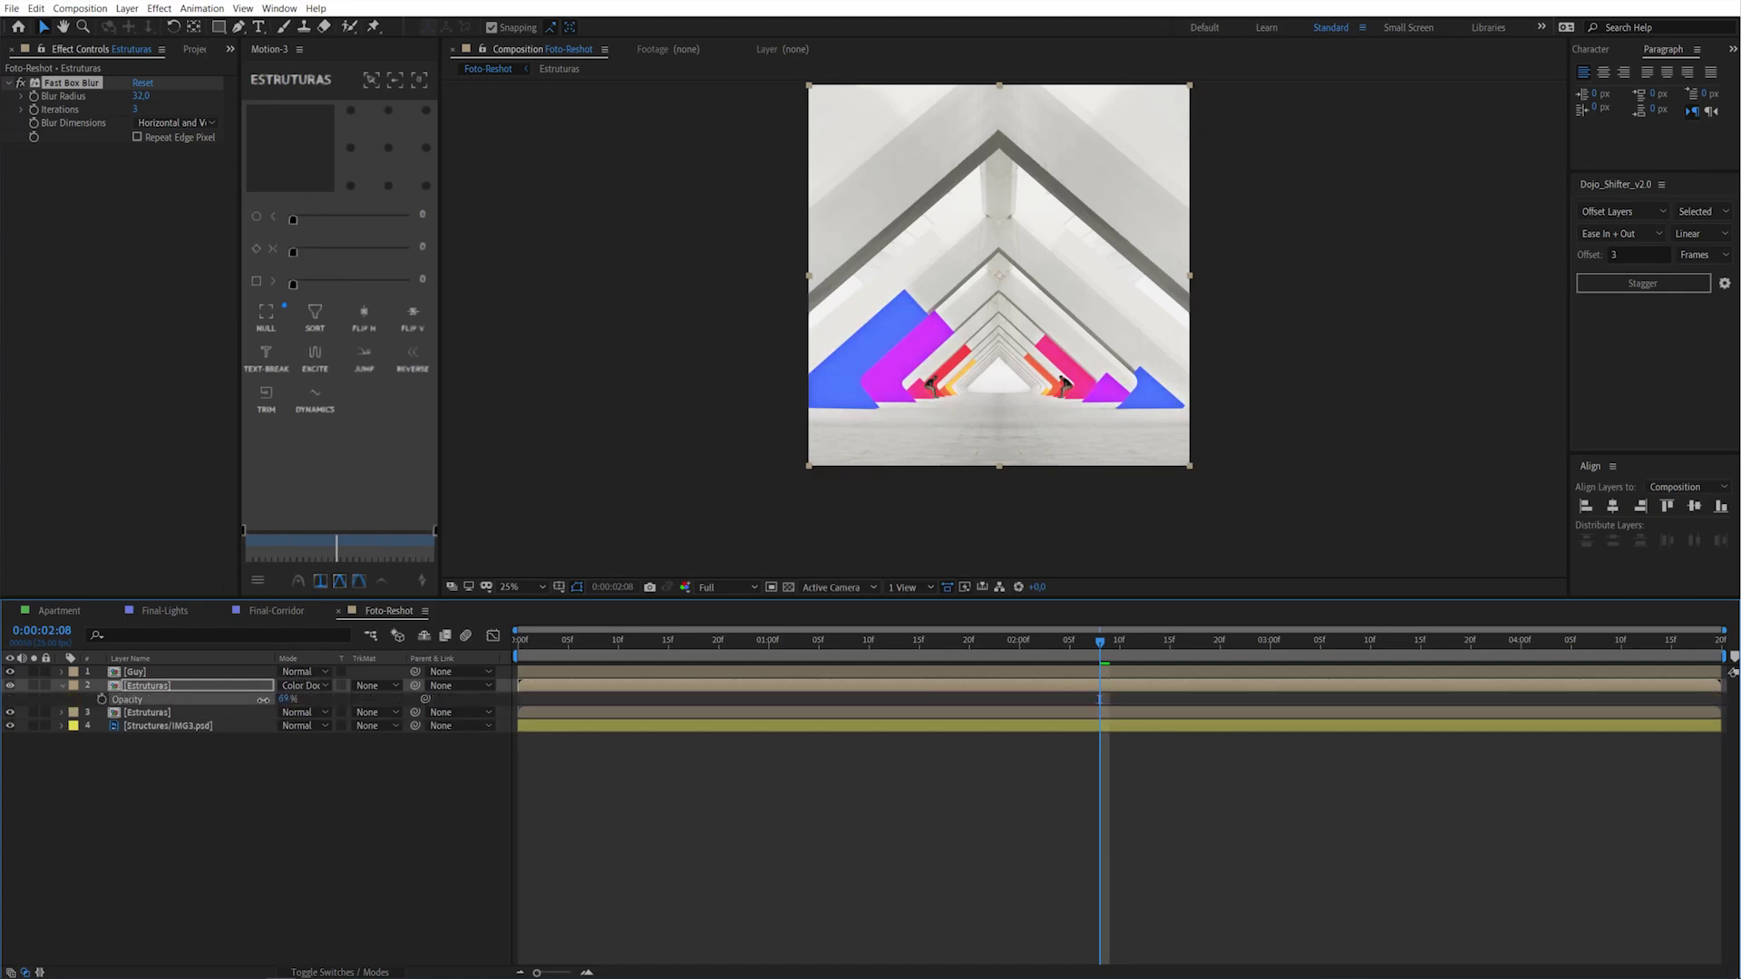
Toggle the blurred copy off and on to compare, then preview the composite from the start
{"action": "left_click", "coordinate": [10, 685]}
{"action": "left_click", "coordinate": [10, 685]}
{"action": "left_click", "coordinate": [171, 758]}
{"action": "left_click", "coordinate": [524, 655]}
{"action": "key", "text": "space"}
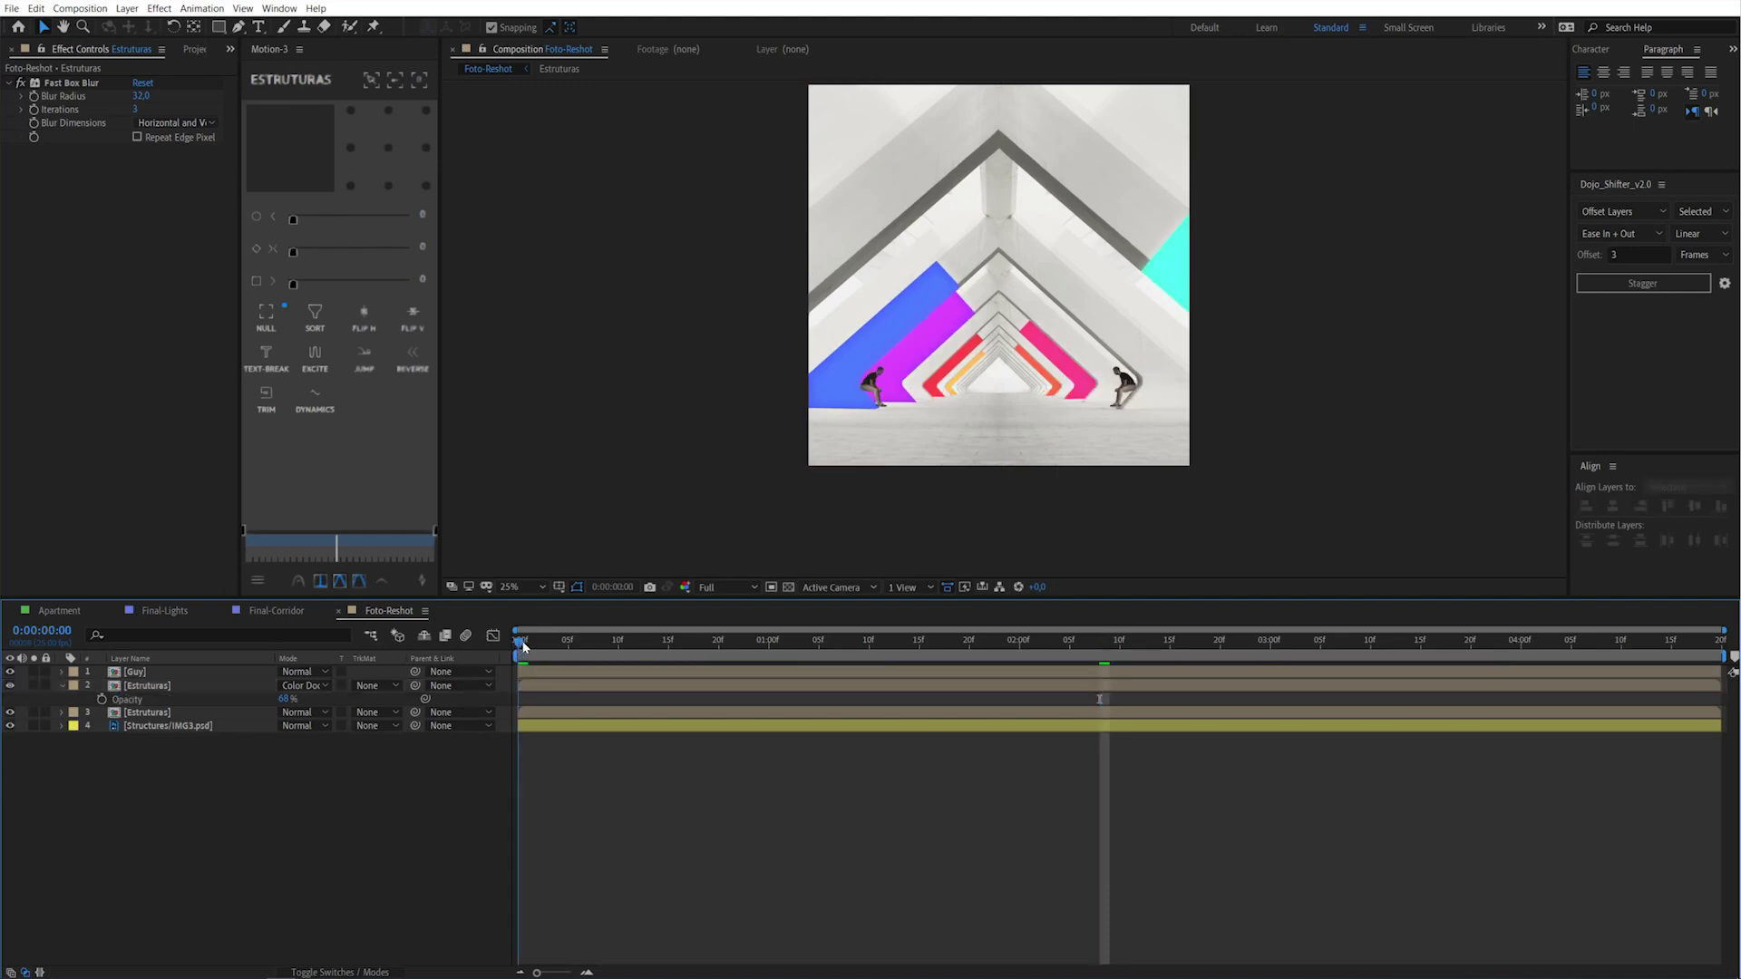
{"action": "key", "text": "space"}
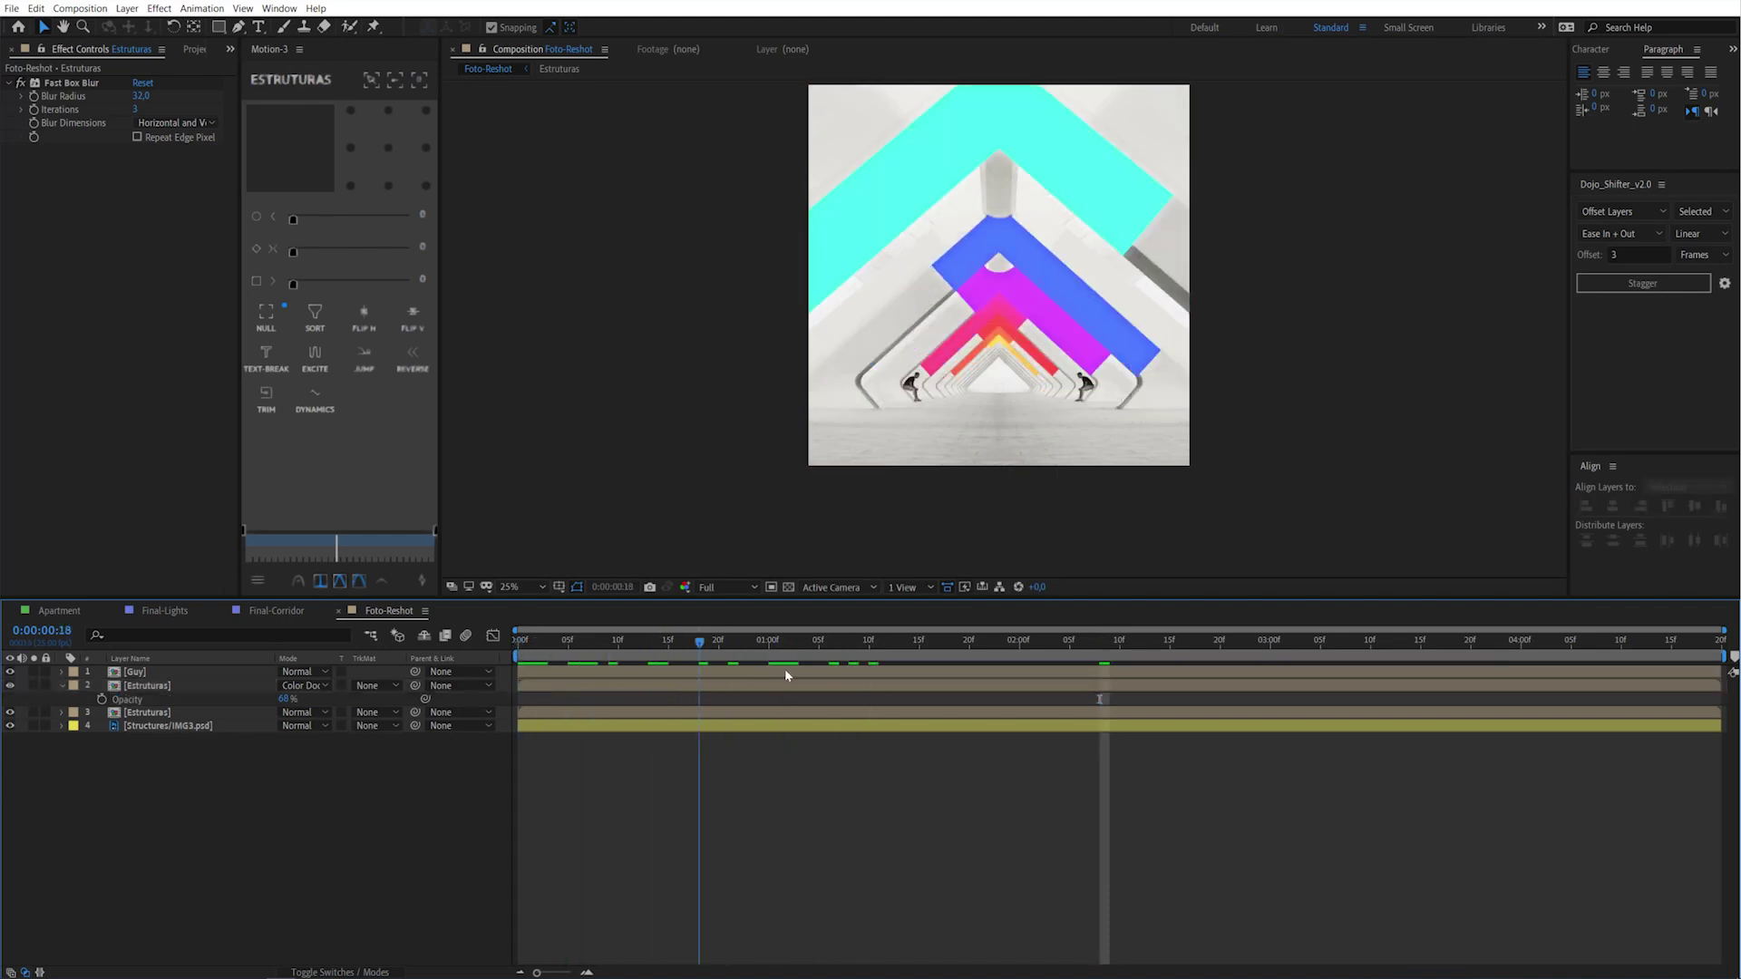
{"action": "key", "text": "space"}
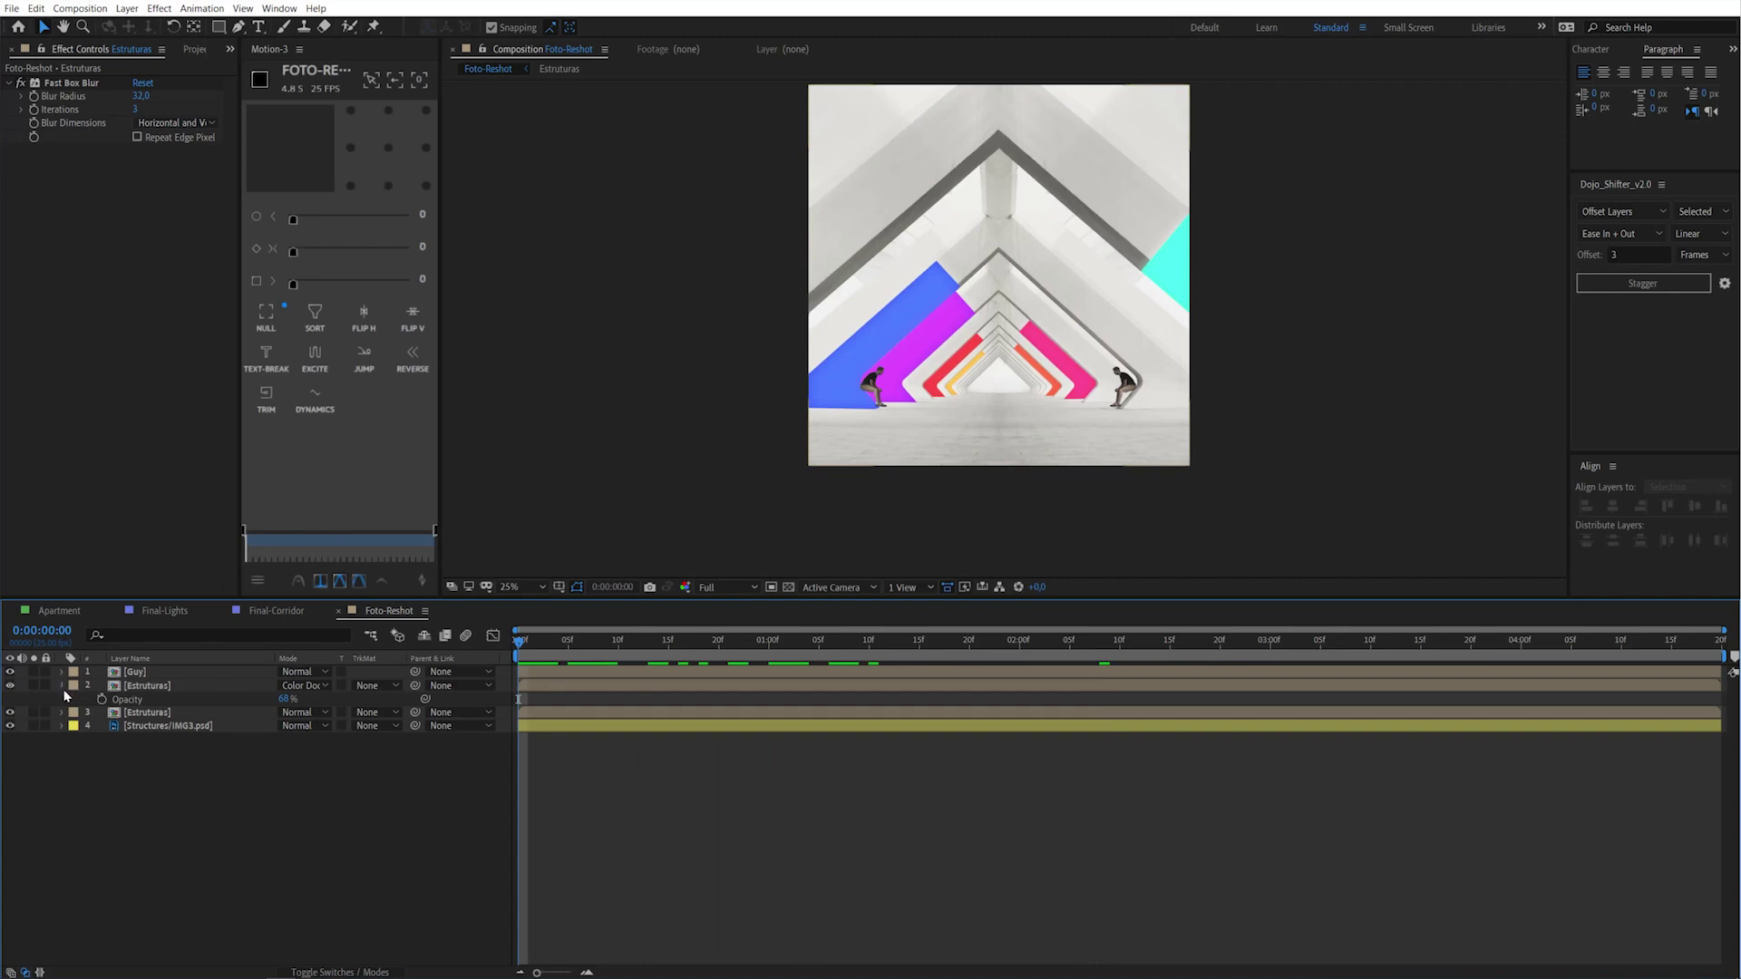
Collapse the copy's properties, pan the view down, and reselect the blurred Estruturas copy
{"action": "left_click", "coordinate": [62, 686]}
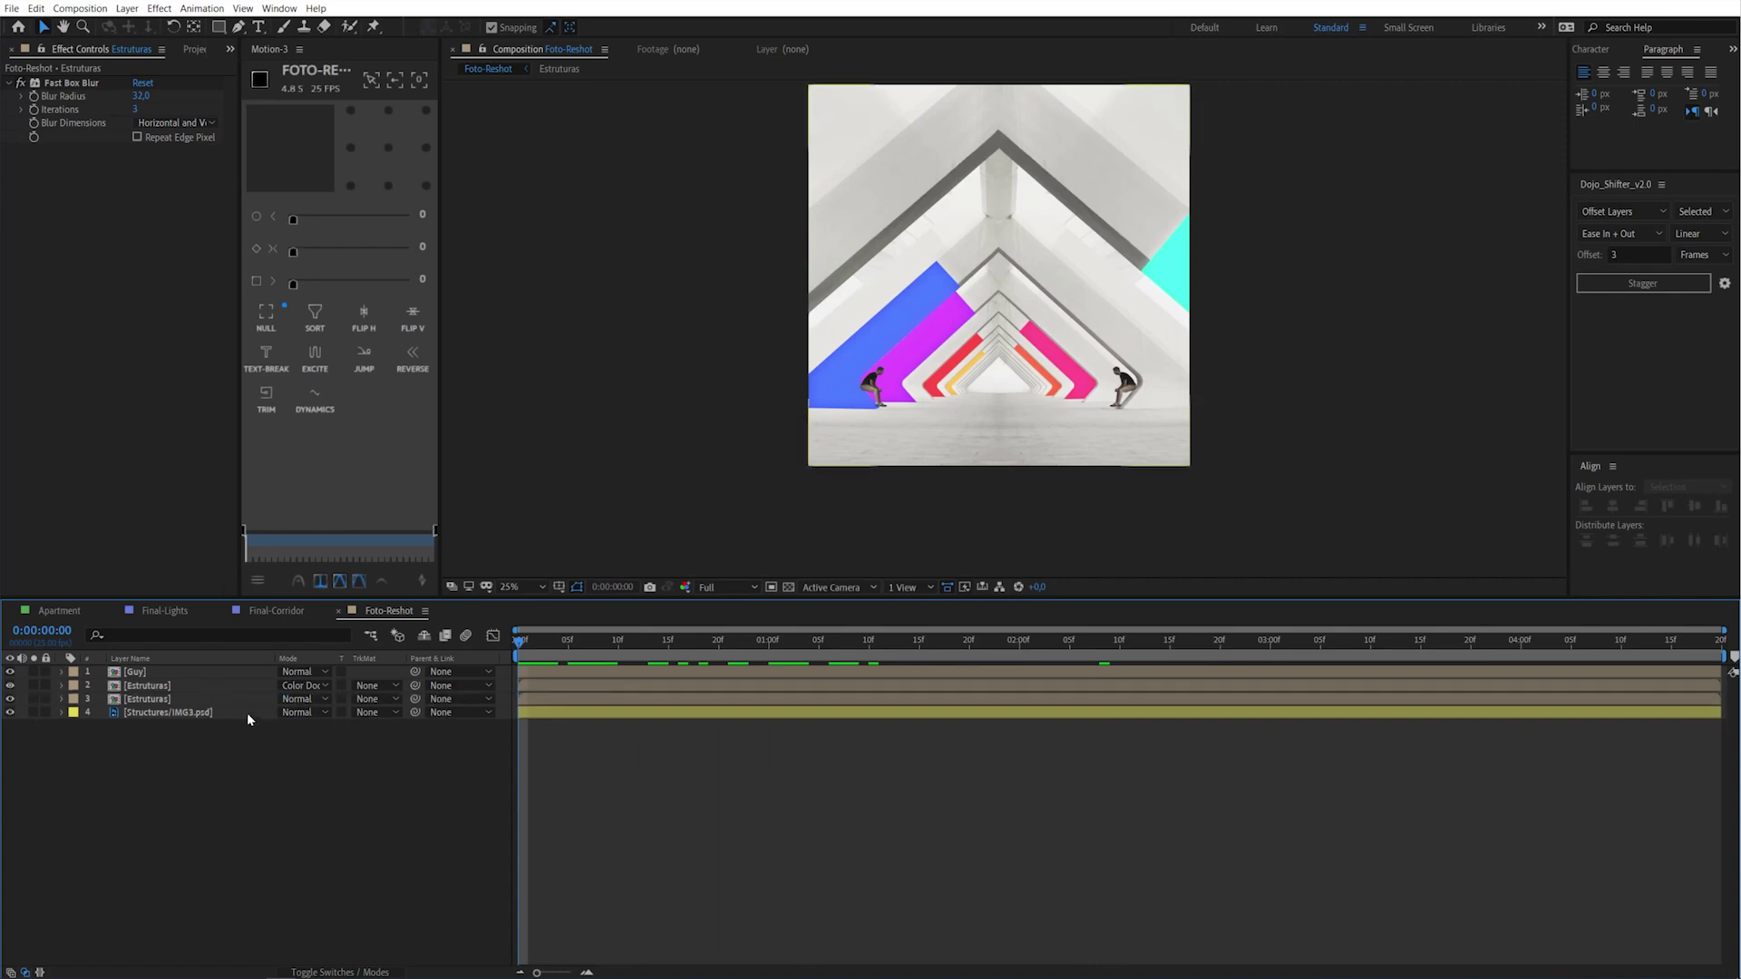
{"action": "mouse_move", "coordinate": [971, 248]}
{"action": "left_mouse_down"}
{"action": "mouse_move", "coordinate": [975, 319]}
{"action": "mouse_move", "coordinate": [967, 296]}
{"action": "left_mouse_up"}
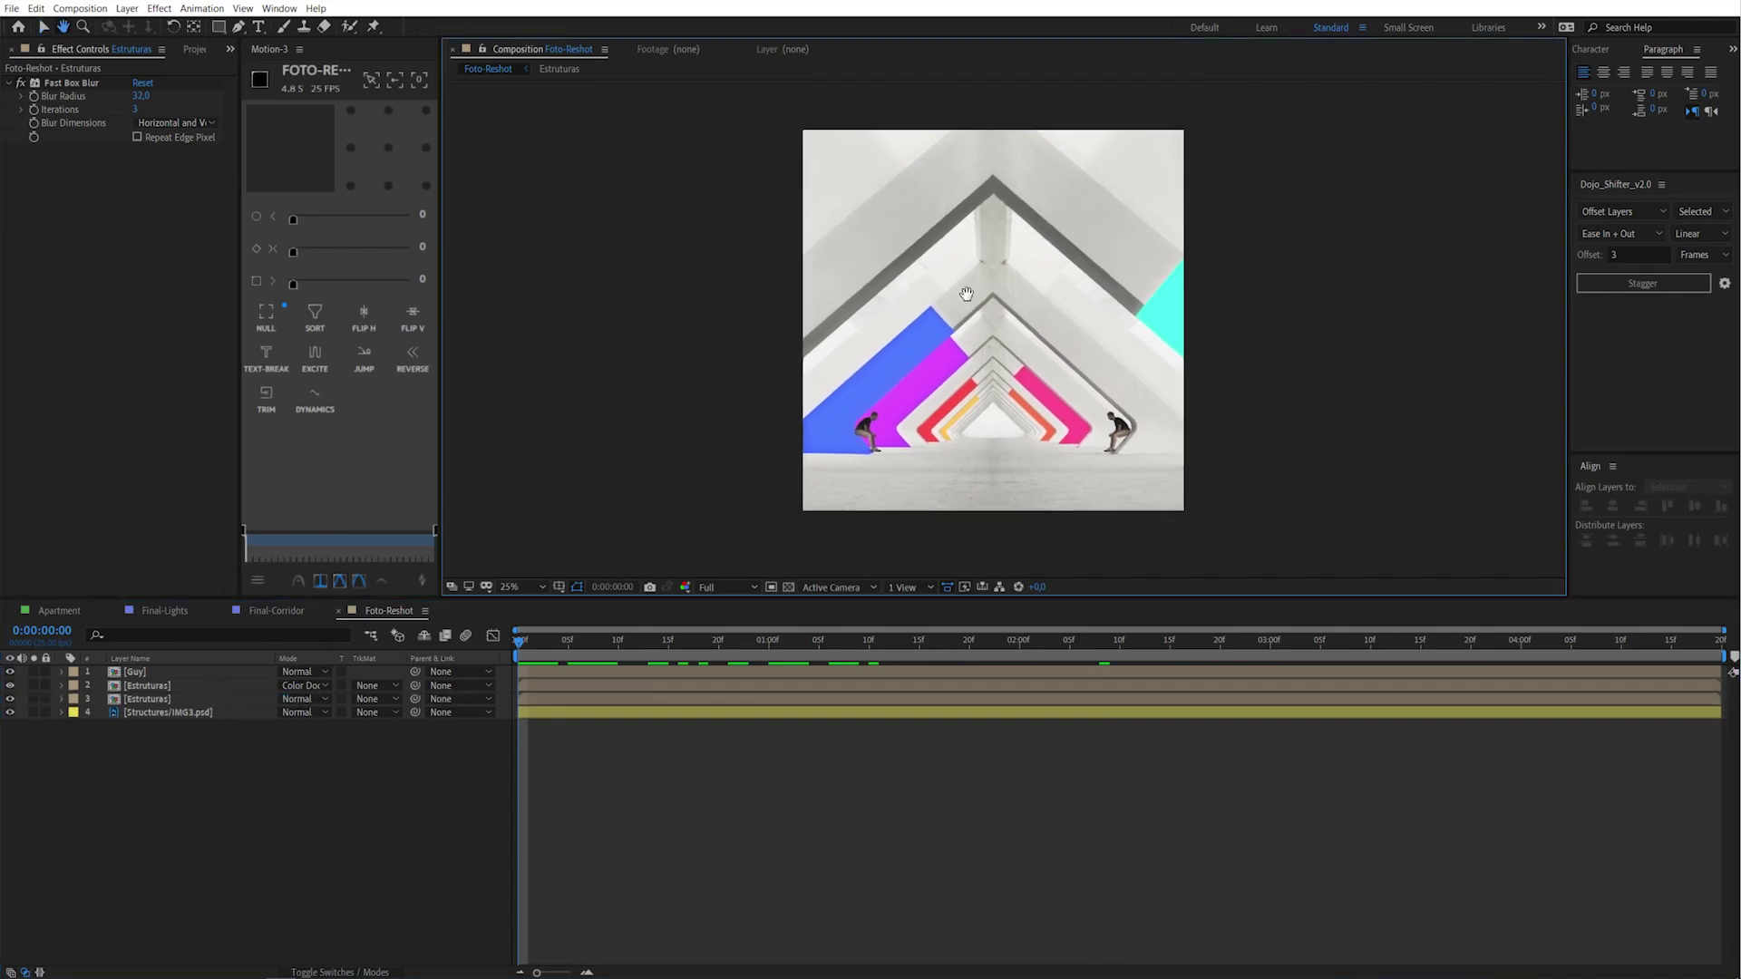
{"action": "left_click", "coordinate": [141, 777]}
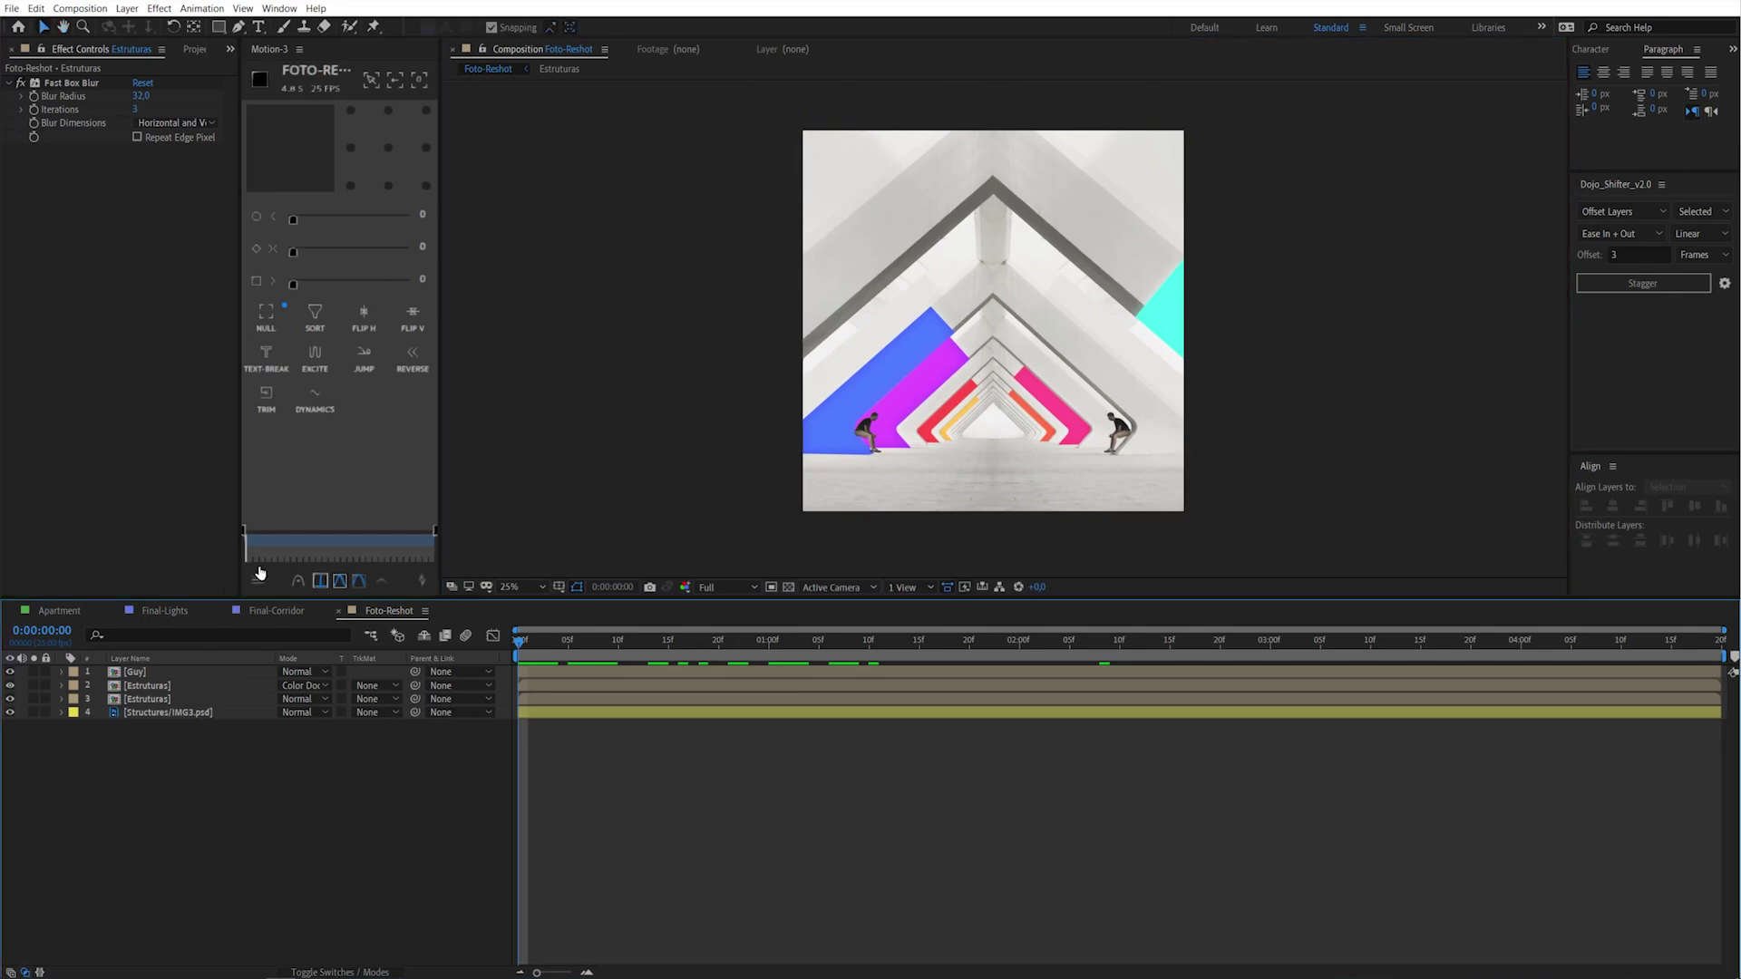
{"action": "left_click", "coordinate": [145, 687]}
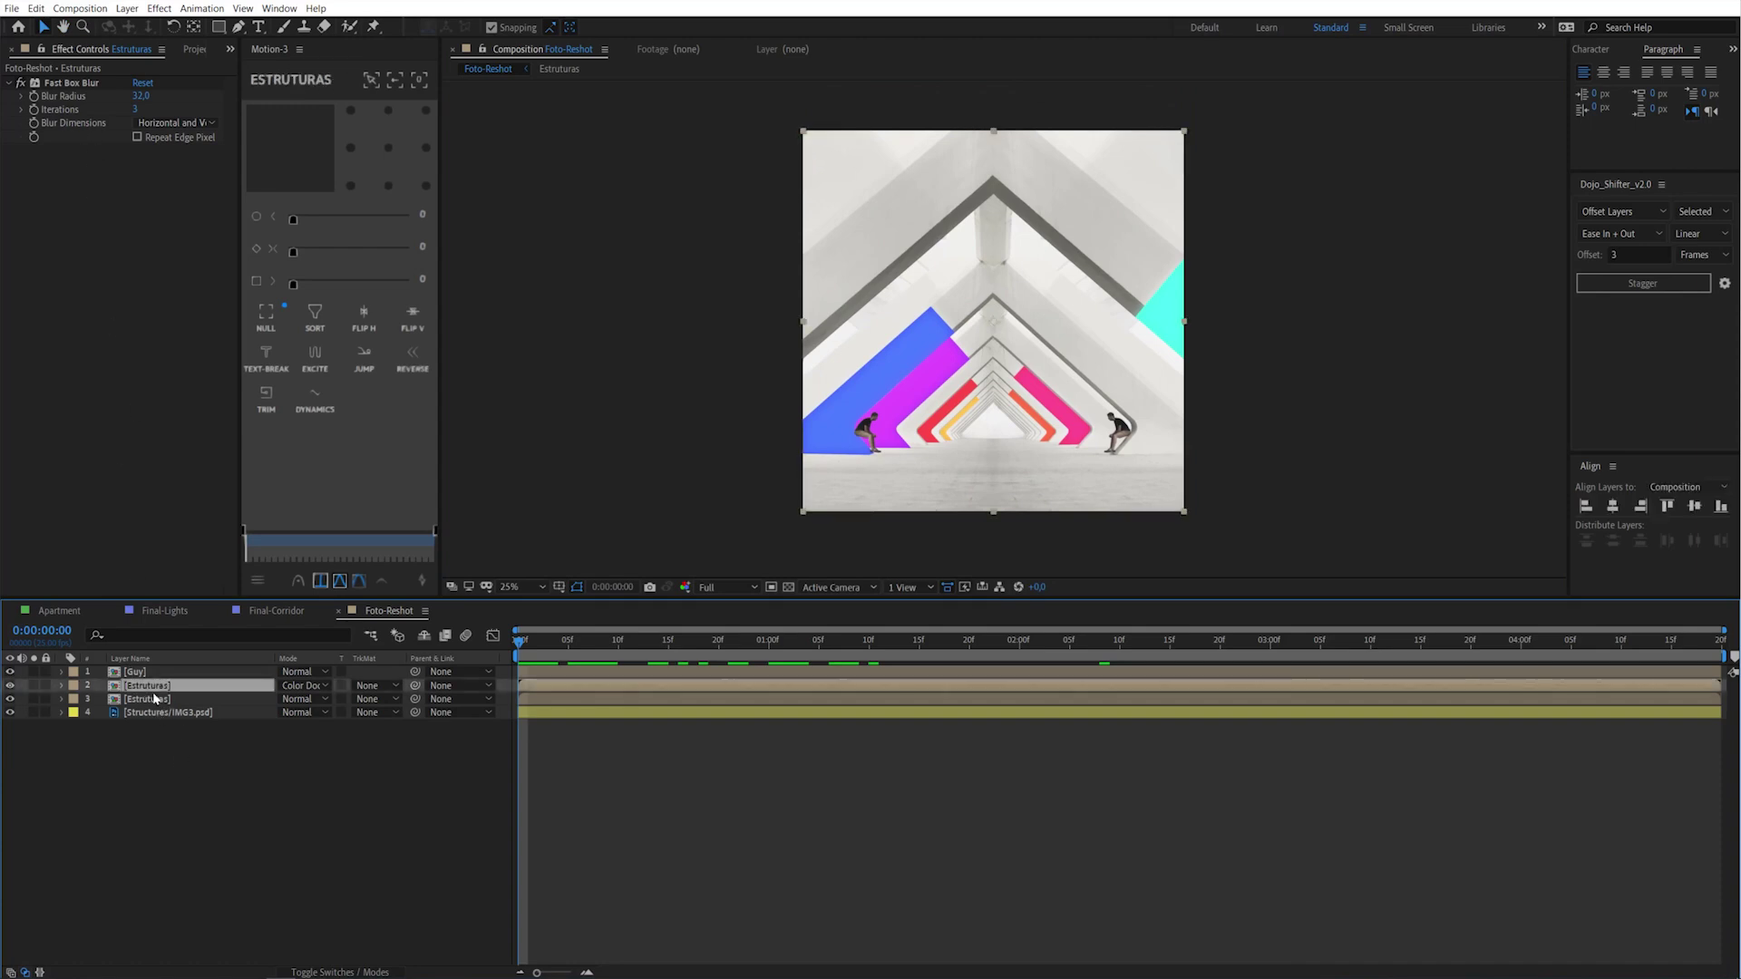
Reveal the Estruturas source comp in the Project, duplicate it, rename the copy 'DOF' and open it
{"action": "right_click", "coordinate": [148, 691]}
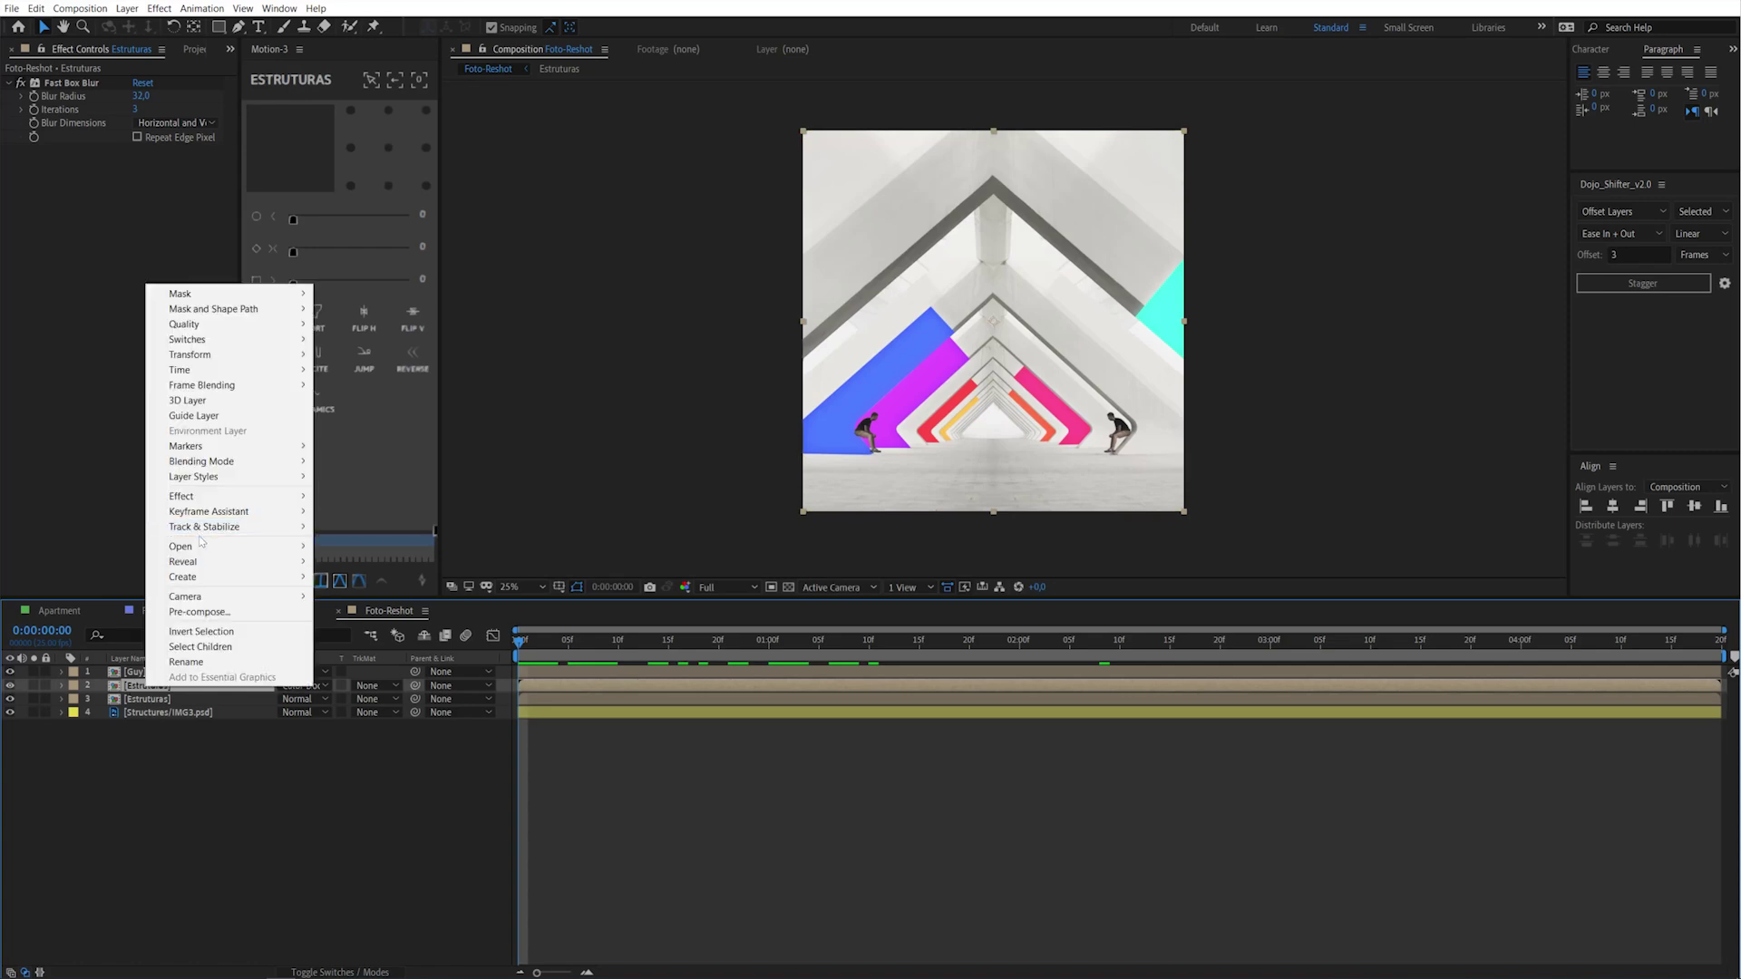
{"action": "mouse_move", "coordinate": [201, 566]}
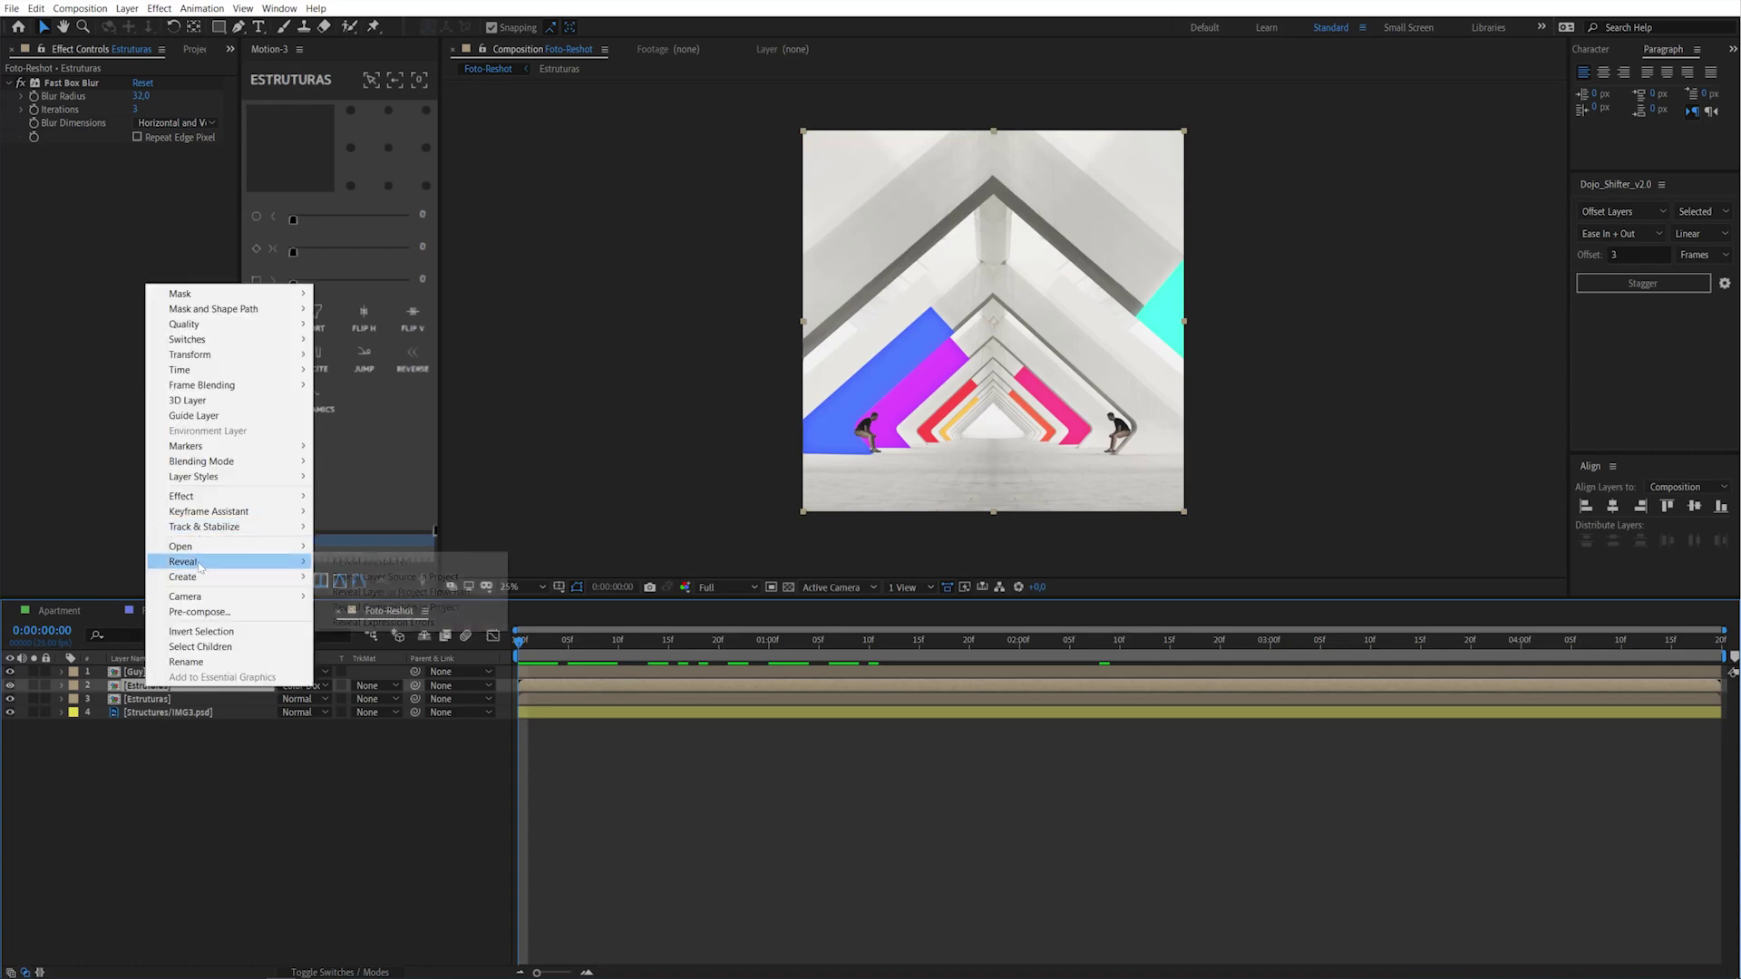
{"action": "left_click", "coordinate": [384, 578]}
{"action": "key", "text": "ctrl+d"}
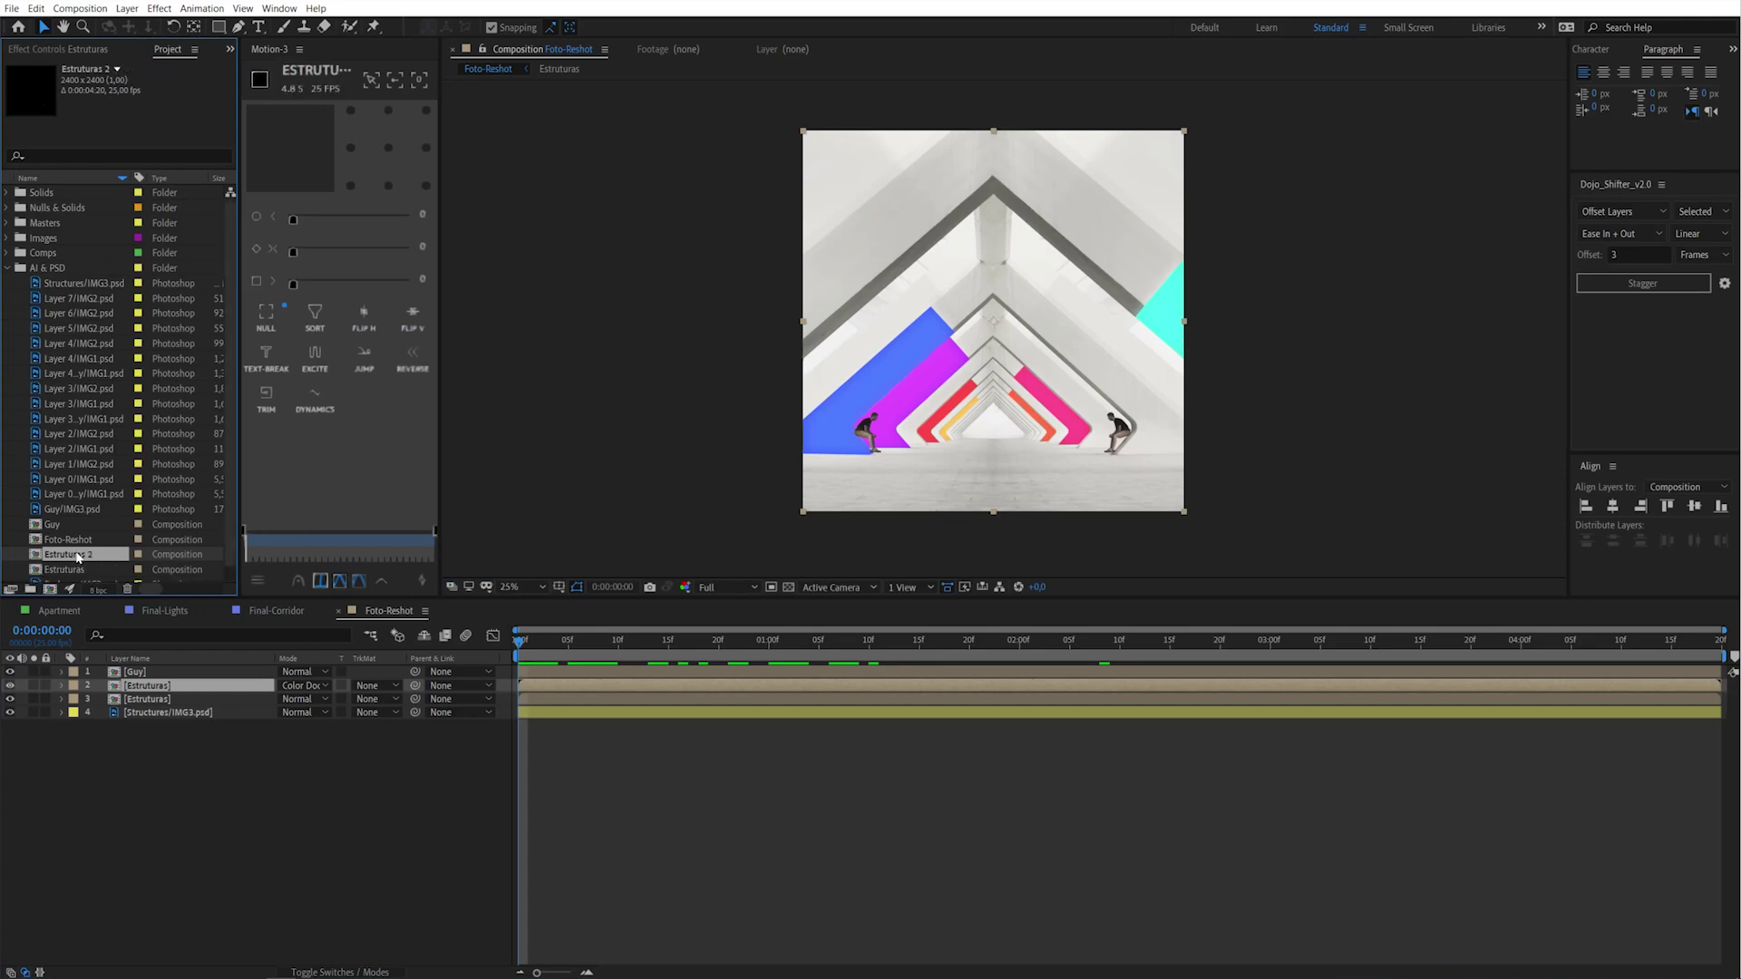
{"action": "key", "text": "Return"}
{"action": "type", "text": "DOF"}
{"action": "key", "text": "Return"}
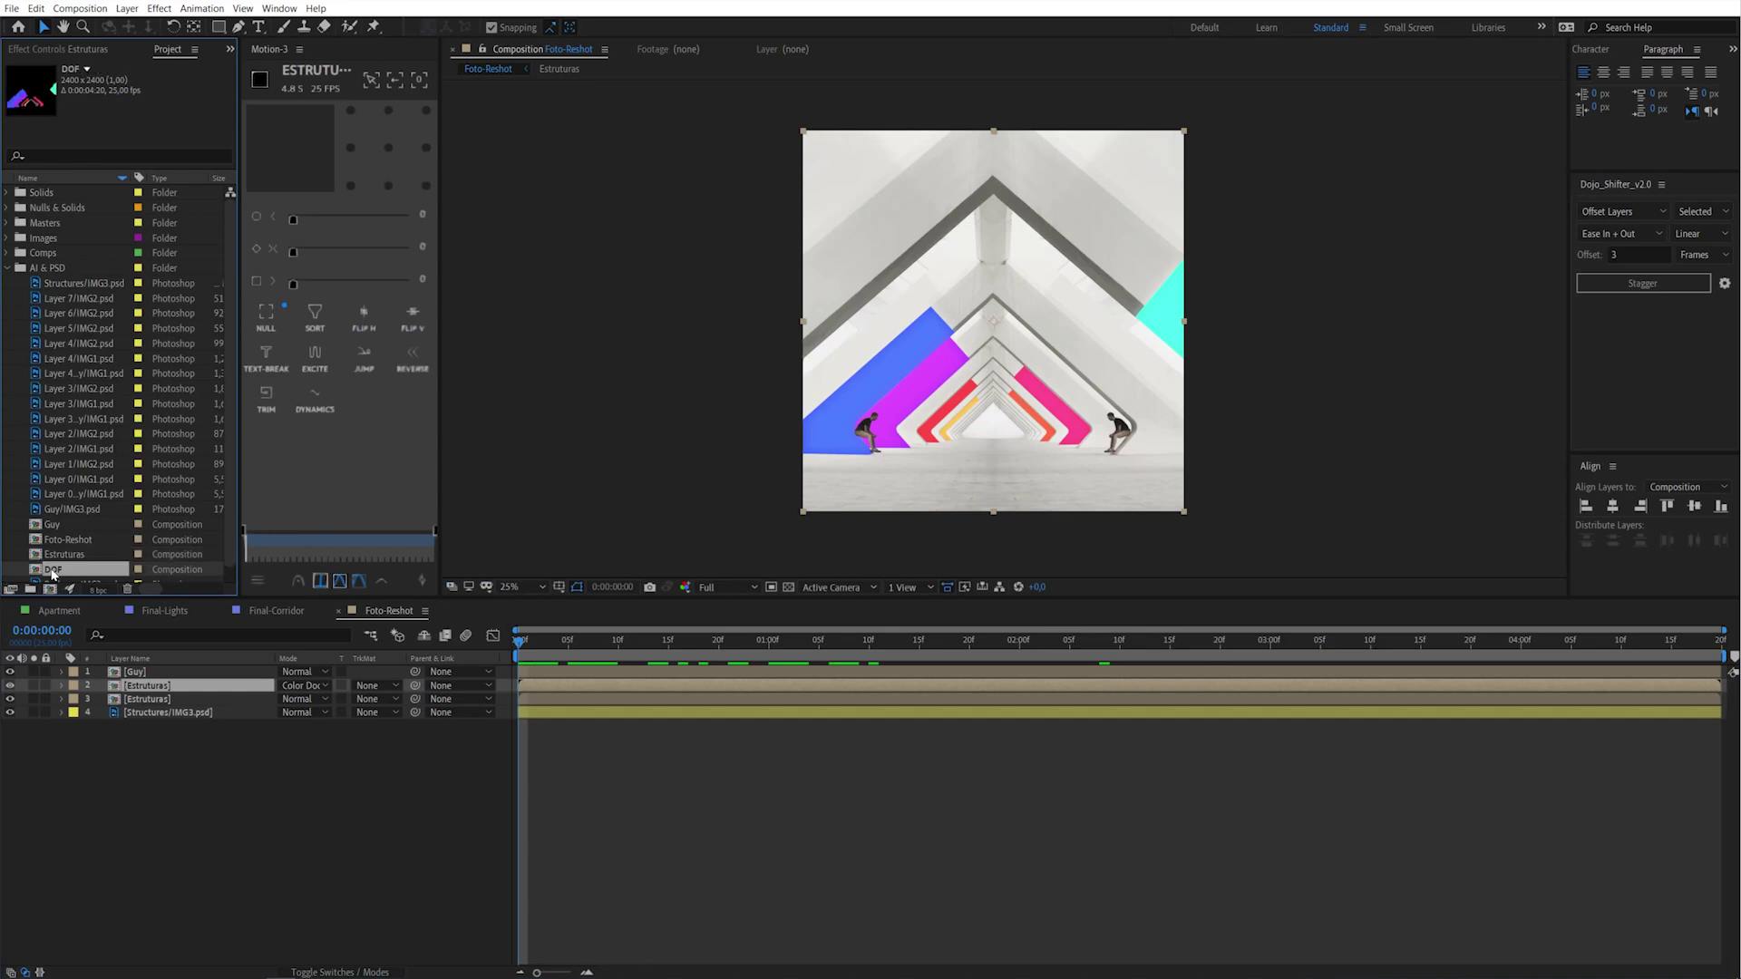
{"action": "double_click", "coordinate": [52, 571]}
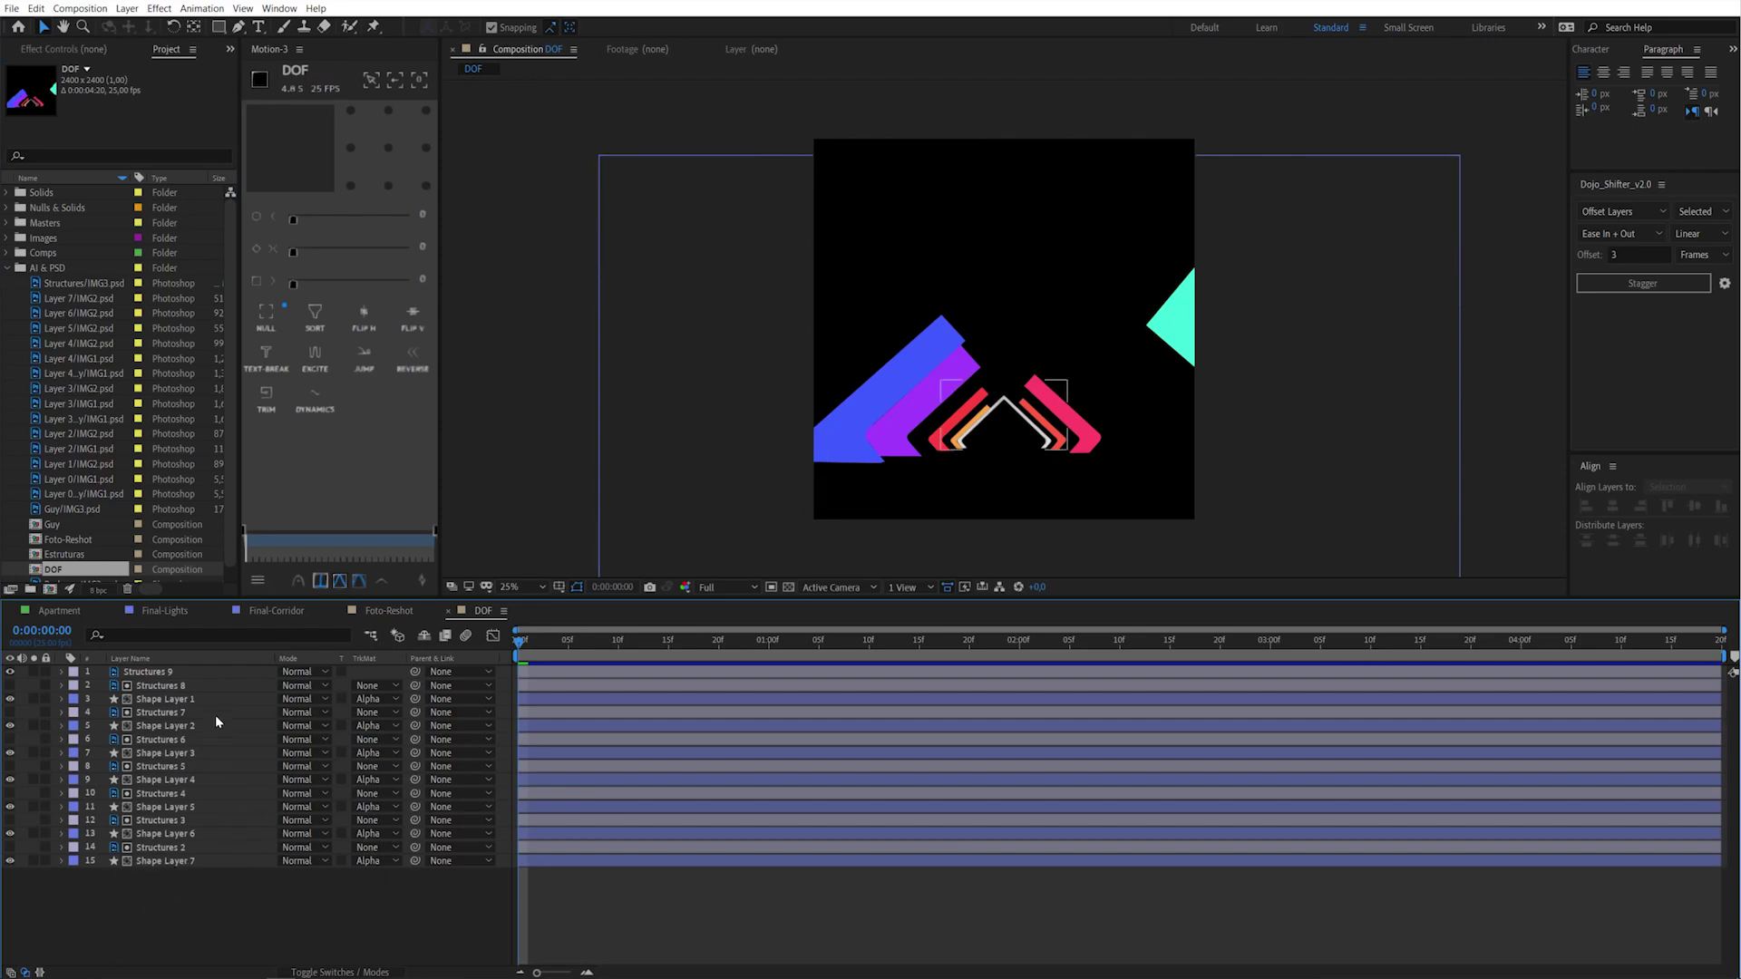
Delete the seven Shape Layers from the DOF comp, selecting them by their shared label
{"action": "key", "text": "ctrl+a"}
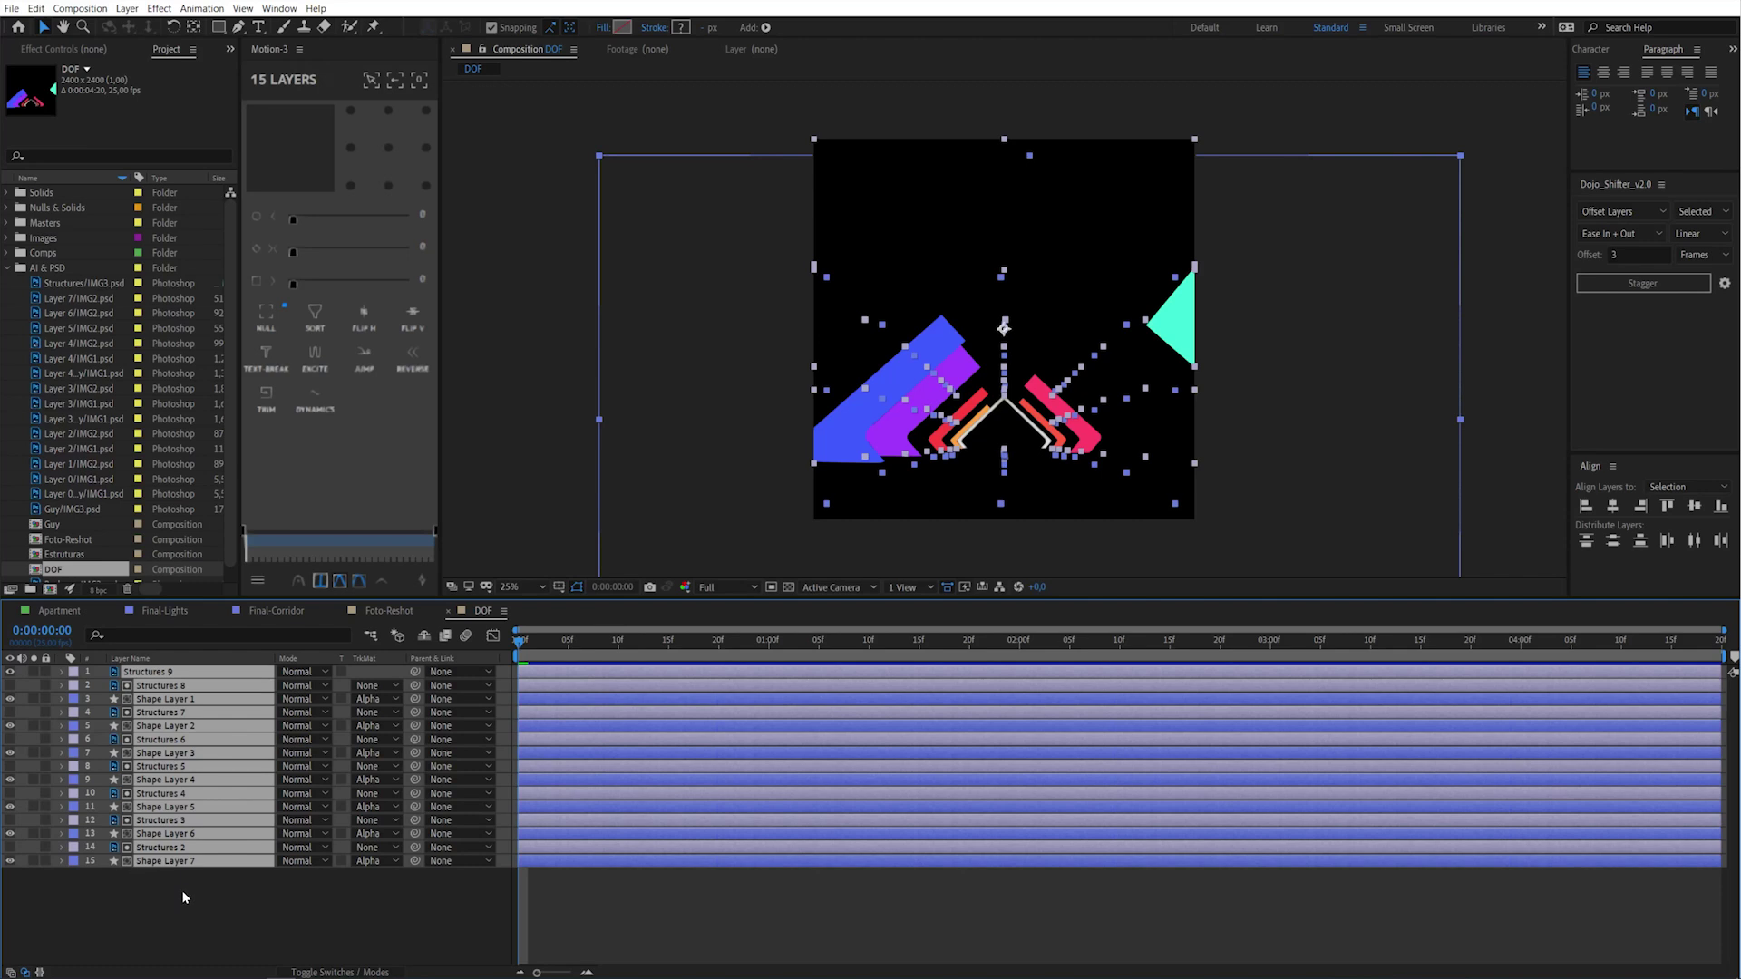
{"action": "left_click", "coordinate": [143, 896]}
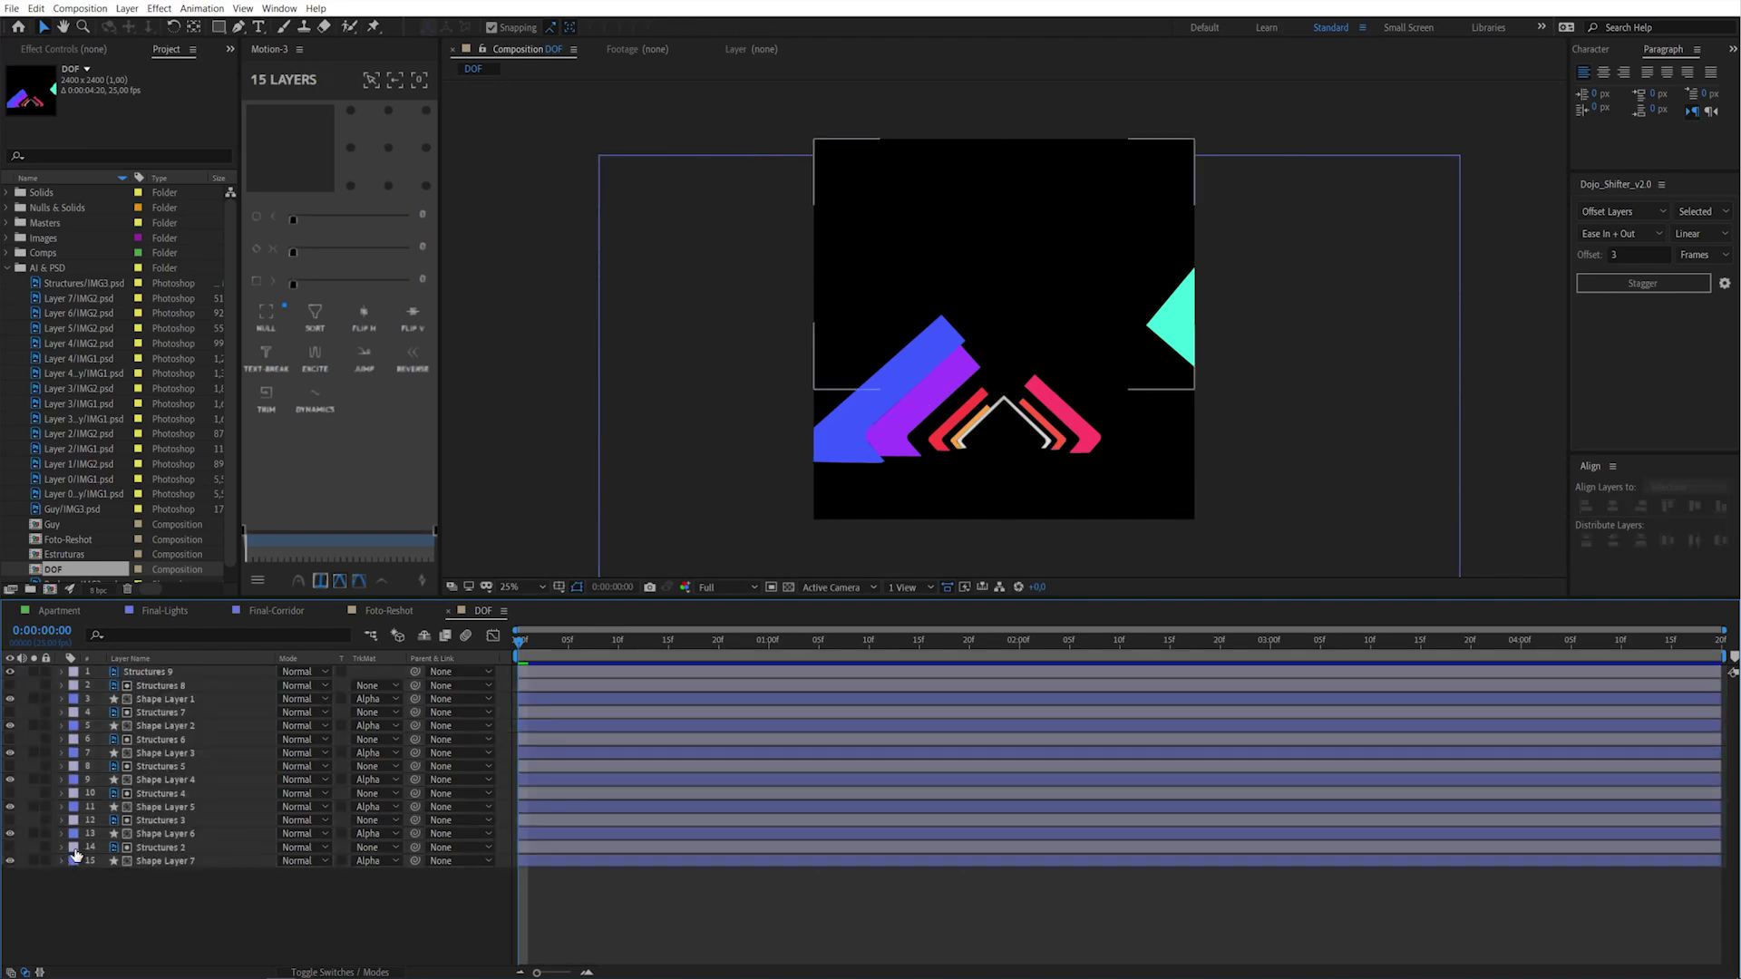
{"action": "left_click", "coordinate": [74, 868]}
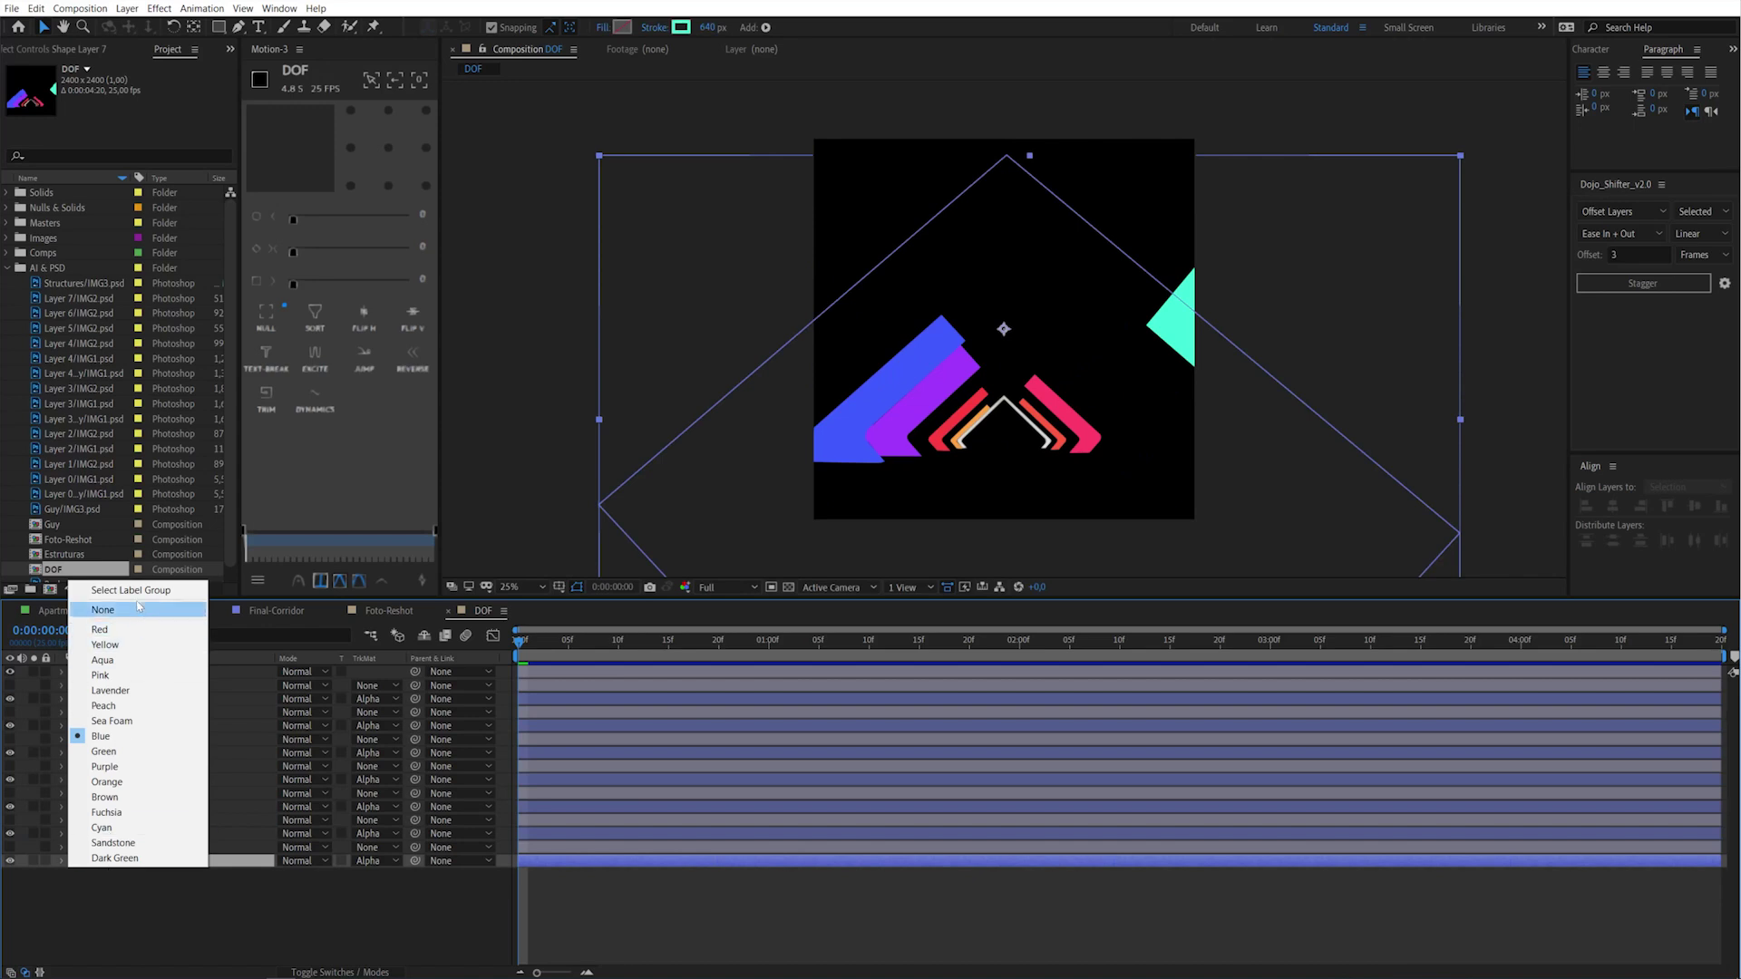
{"action": "left_click", "coordinate": [99, 587]}
{"action": "key", "text": "Delete"}
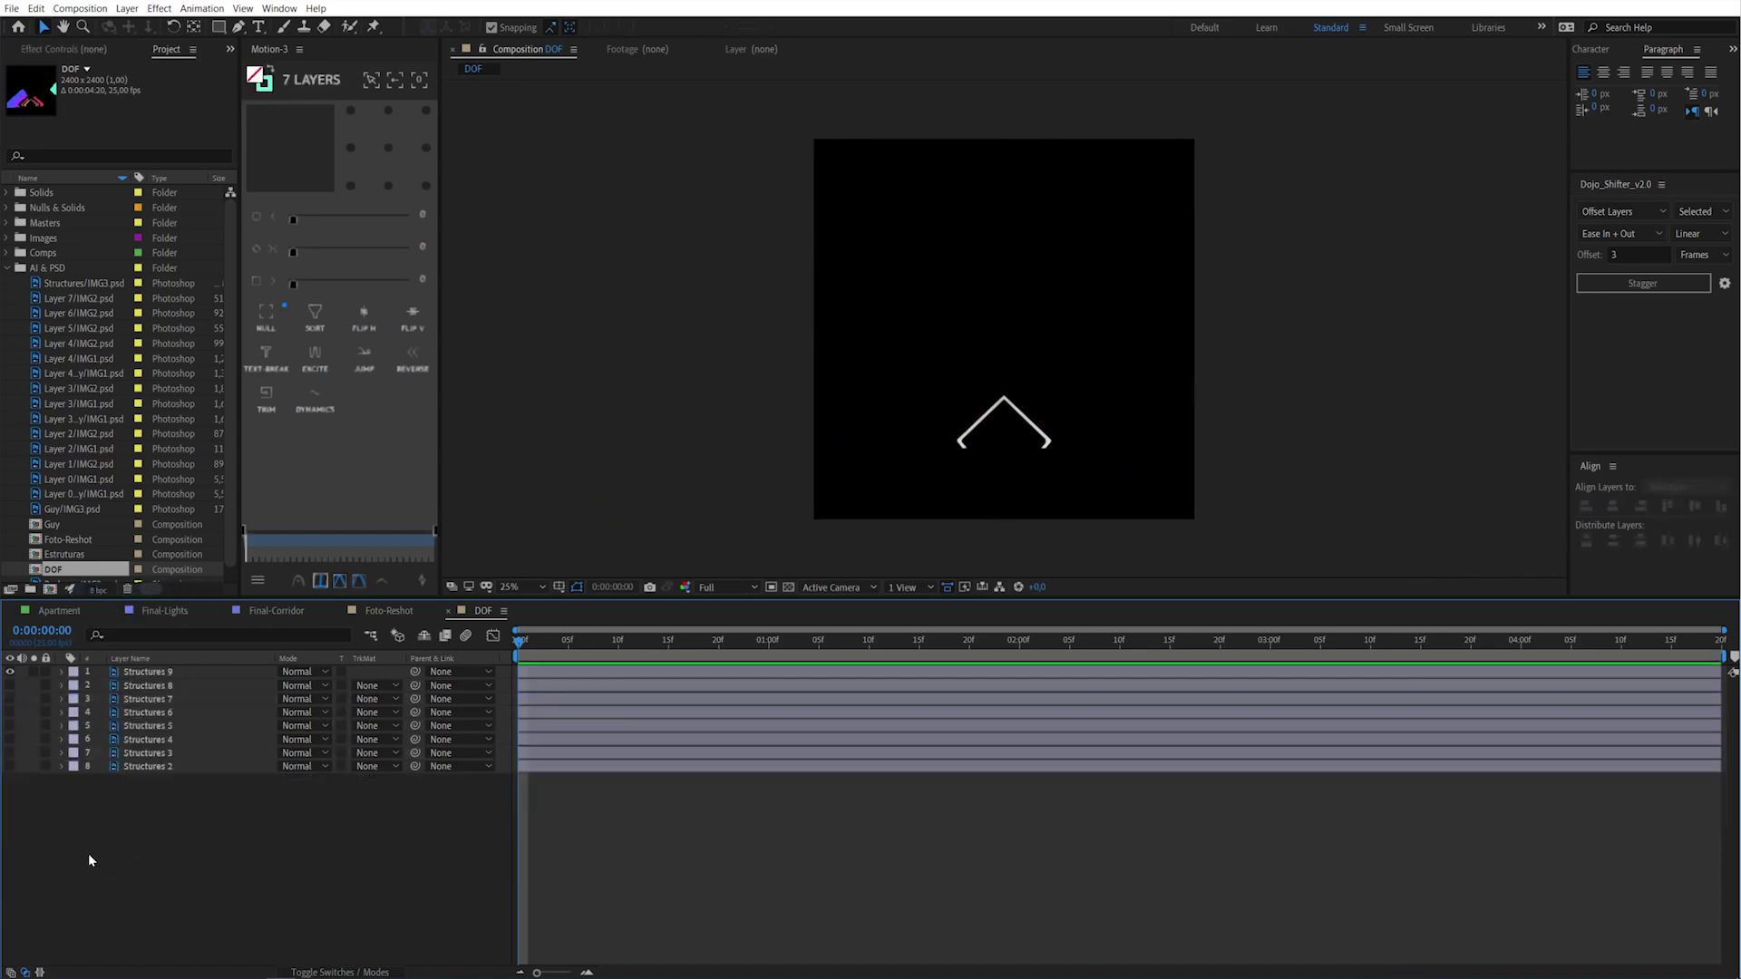
Make Structures 2–8 visible and inspect each Structures layer's mask
{"action": "key", "text": "ctrl+a"}
{"action": "left_click_drag", "start_coordinate": [10, 770], "coordinate": [10, 686]}
{"action": "left_click", "coordinate": [133, 770]}
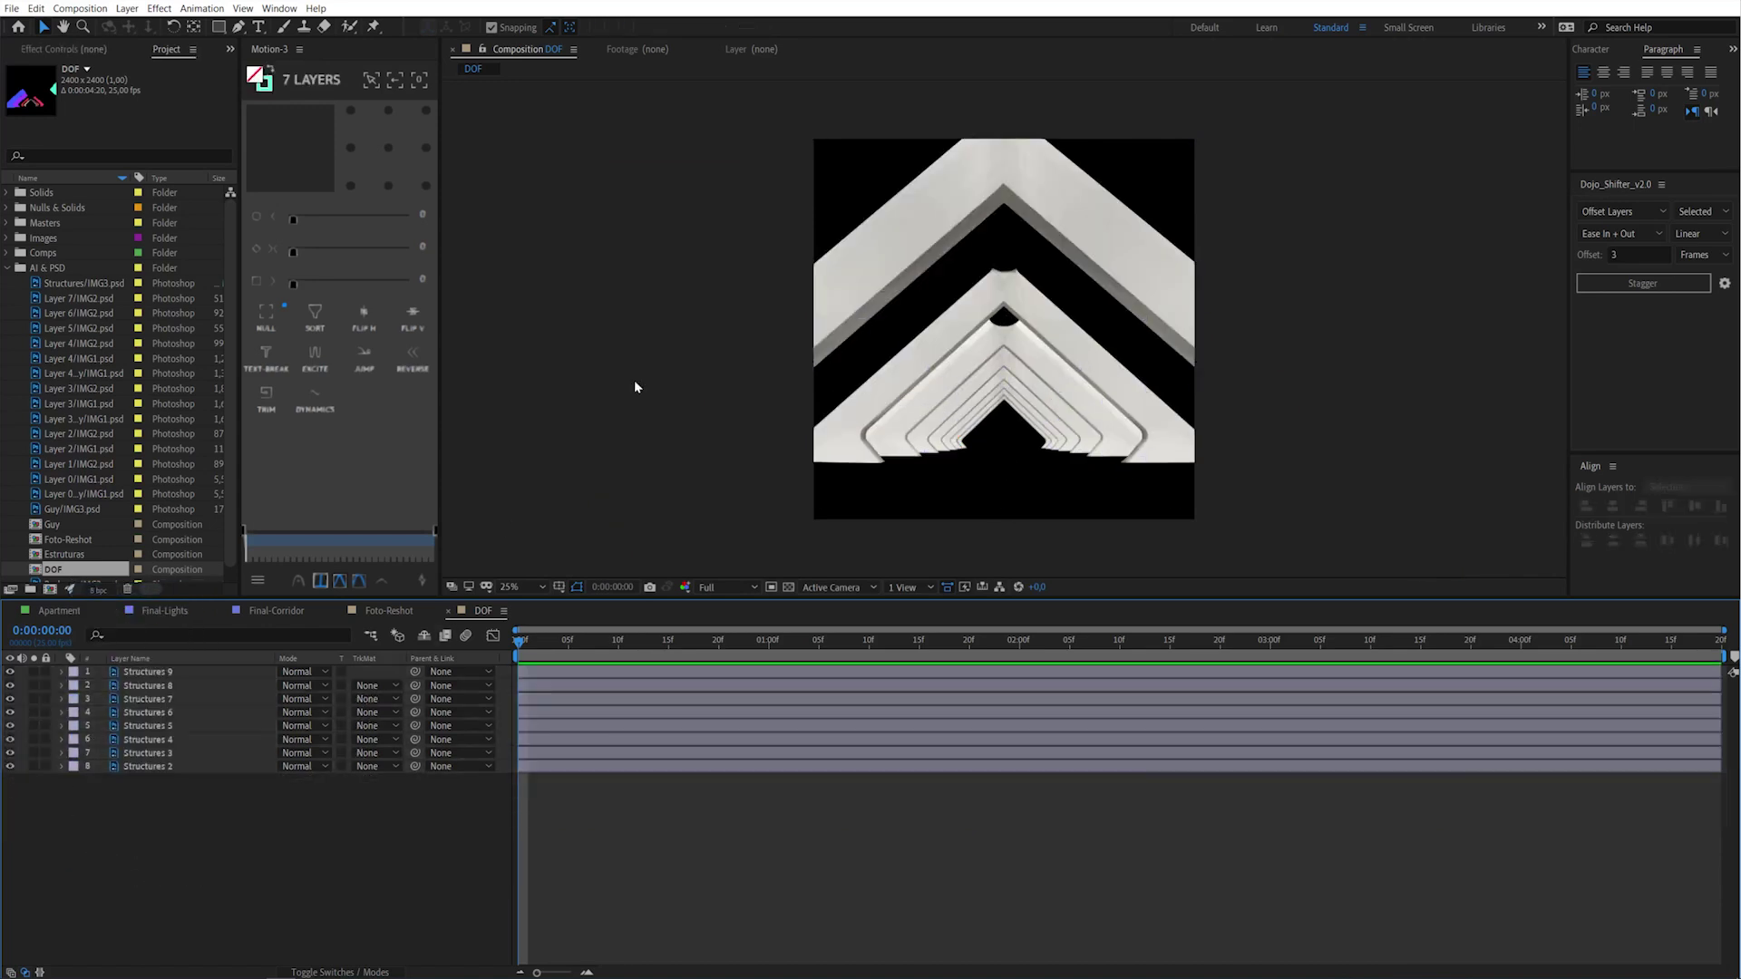
{"action": "left_click", "coordinate": [182, 769]}
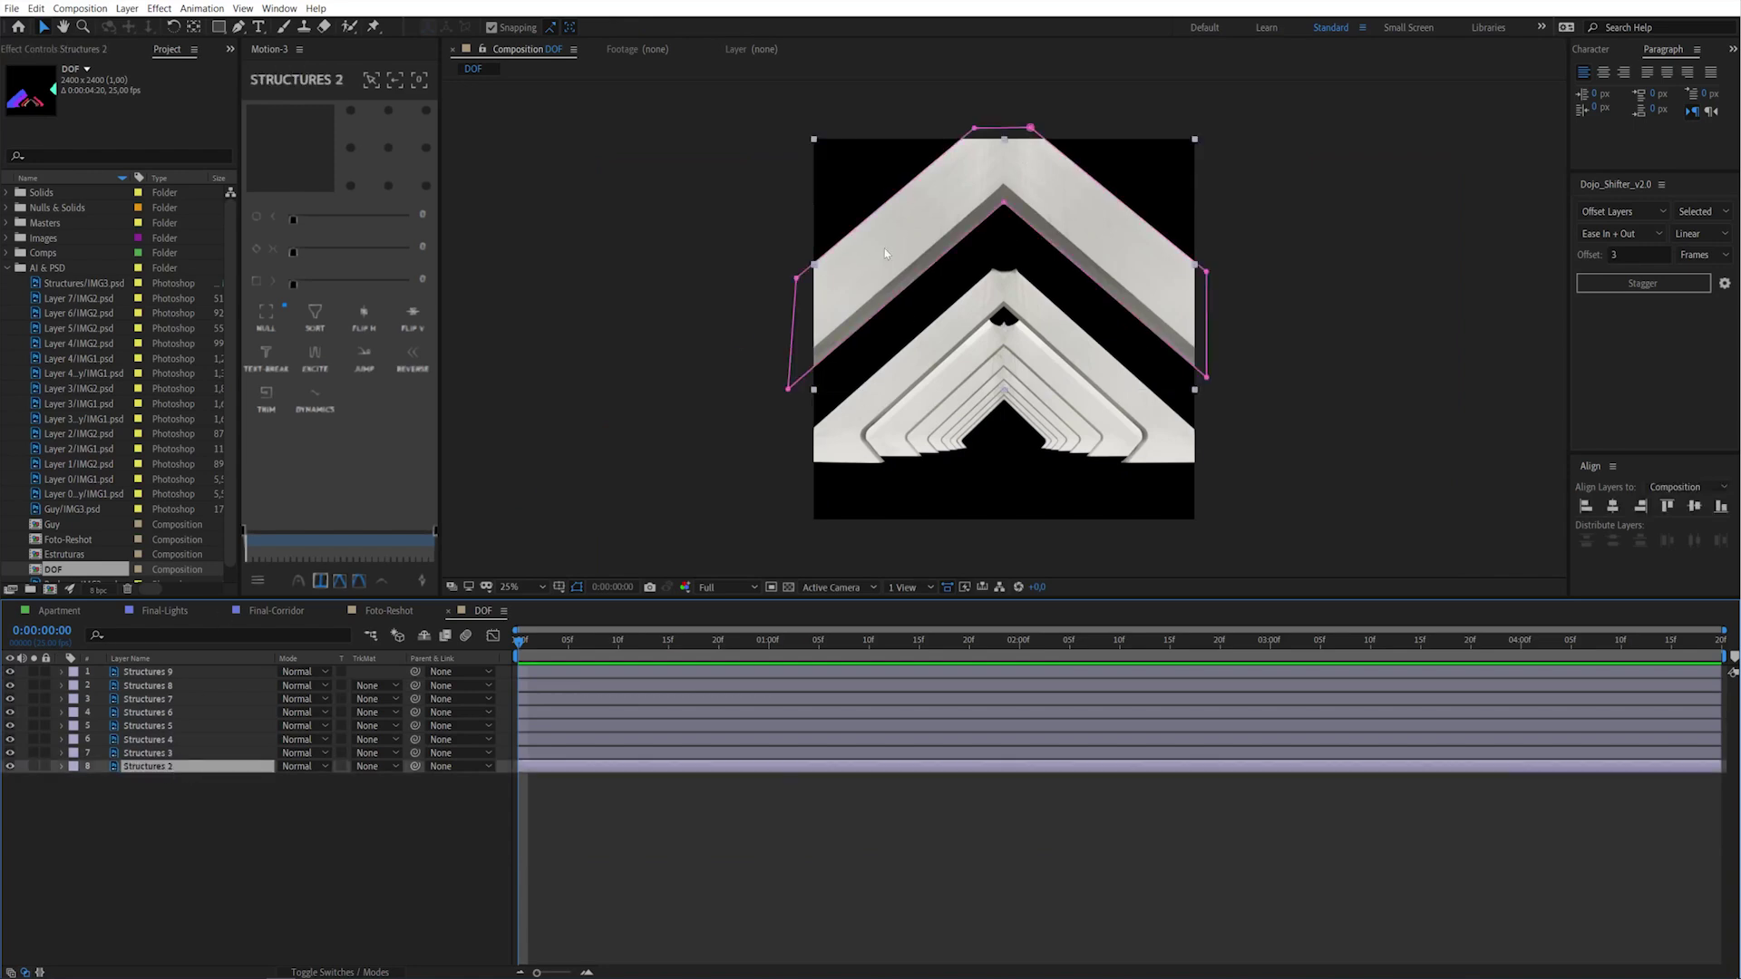
{"action": "left_click", "coordinate": [155, 773]}
{"action": "left_click", "coordinate": [154, 756]}
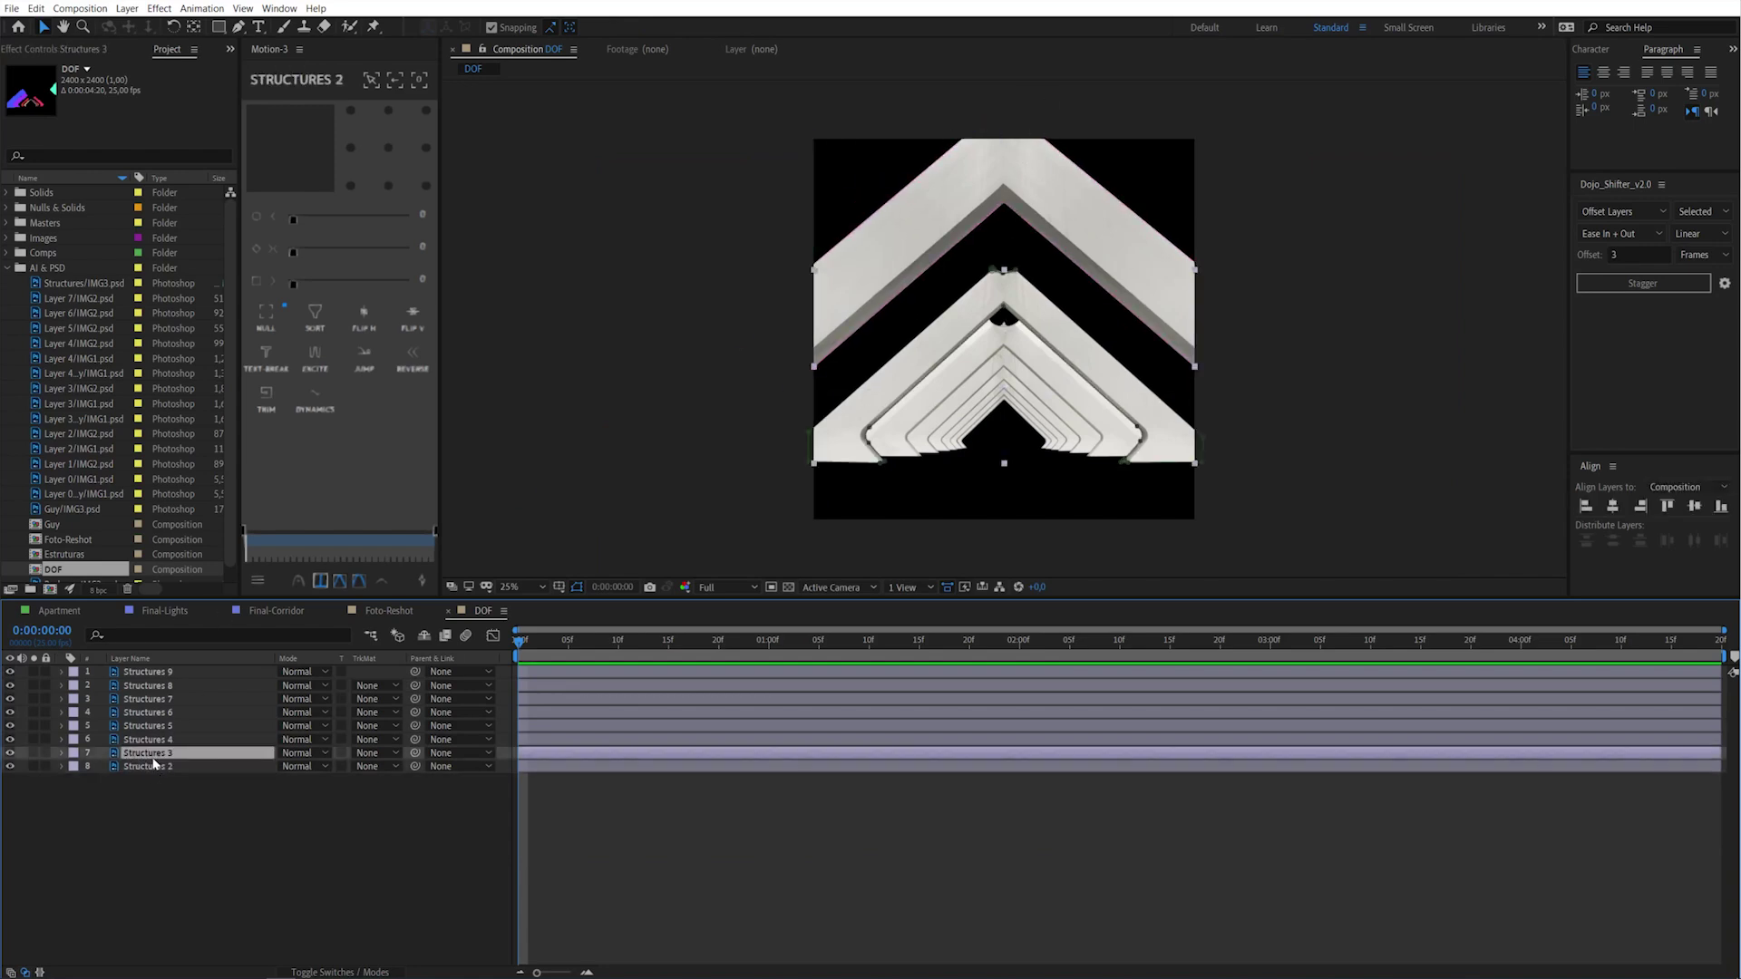
{"action": "left_click", "coordinate": [146, 769]}
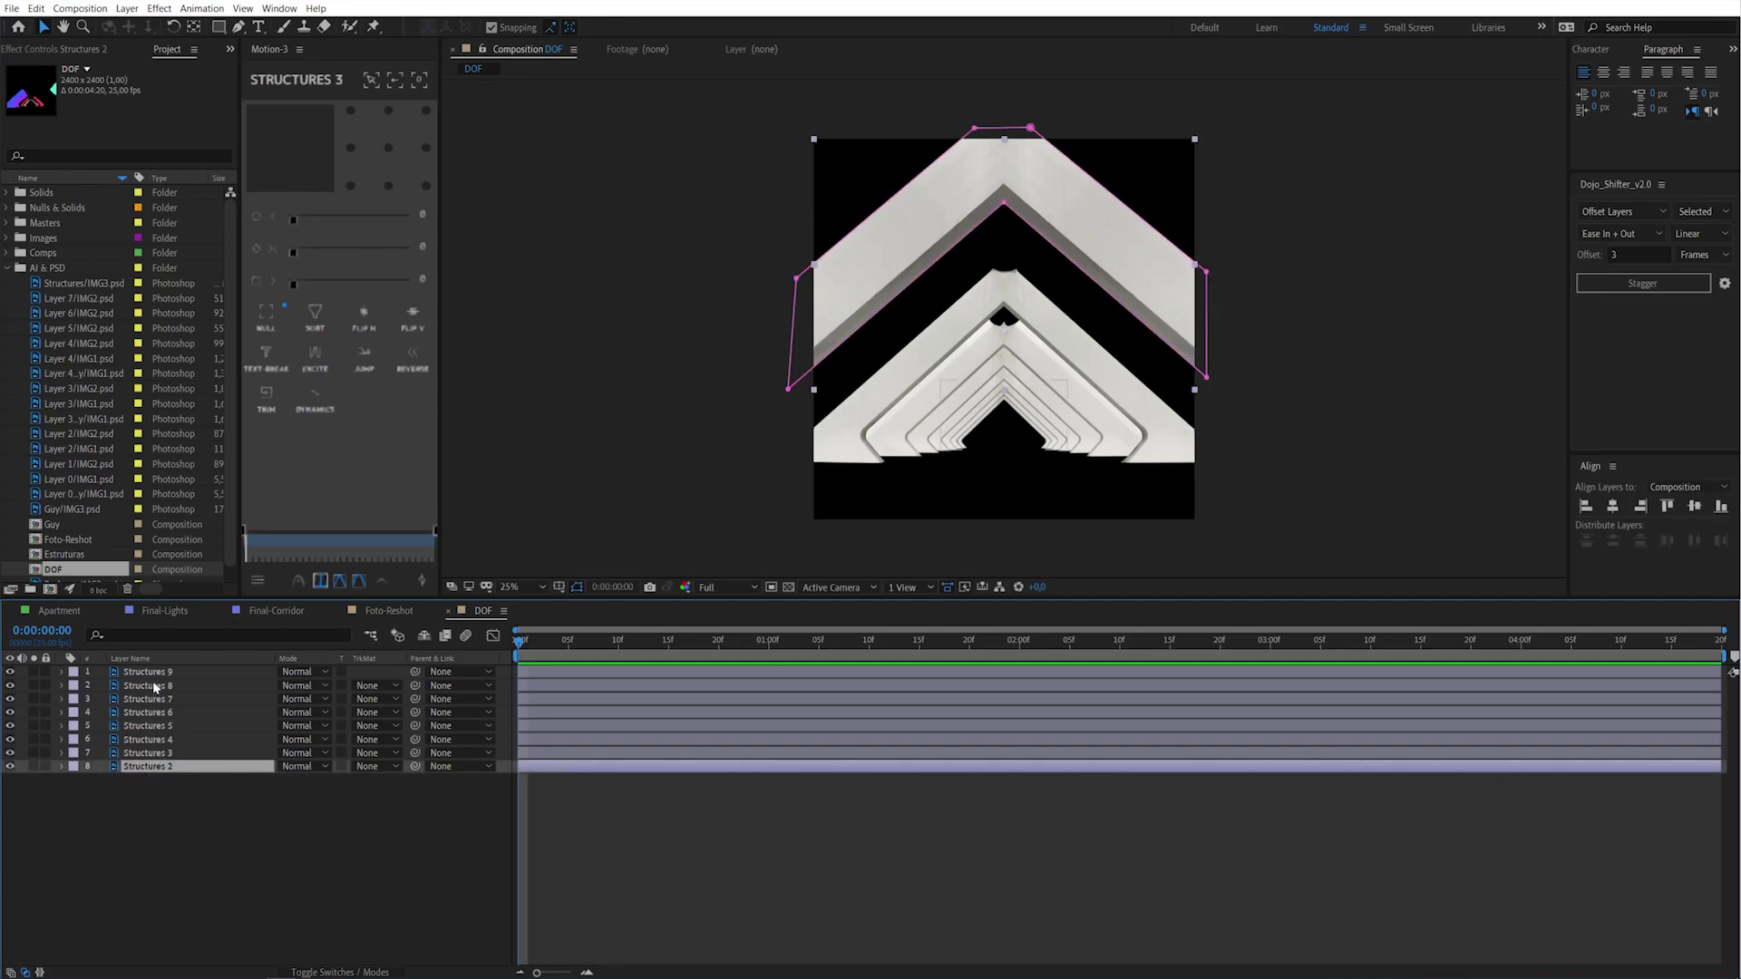
{"action": "left_click", "coordinate": [156, 754]}
{"action": "left_click", "coordinate": [159, 737]}
{"action": "left_click", "coordinate": [157, 727]}
{"action": "left_click", "coordinate": [172, 673]}
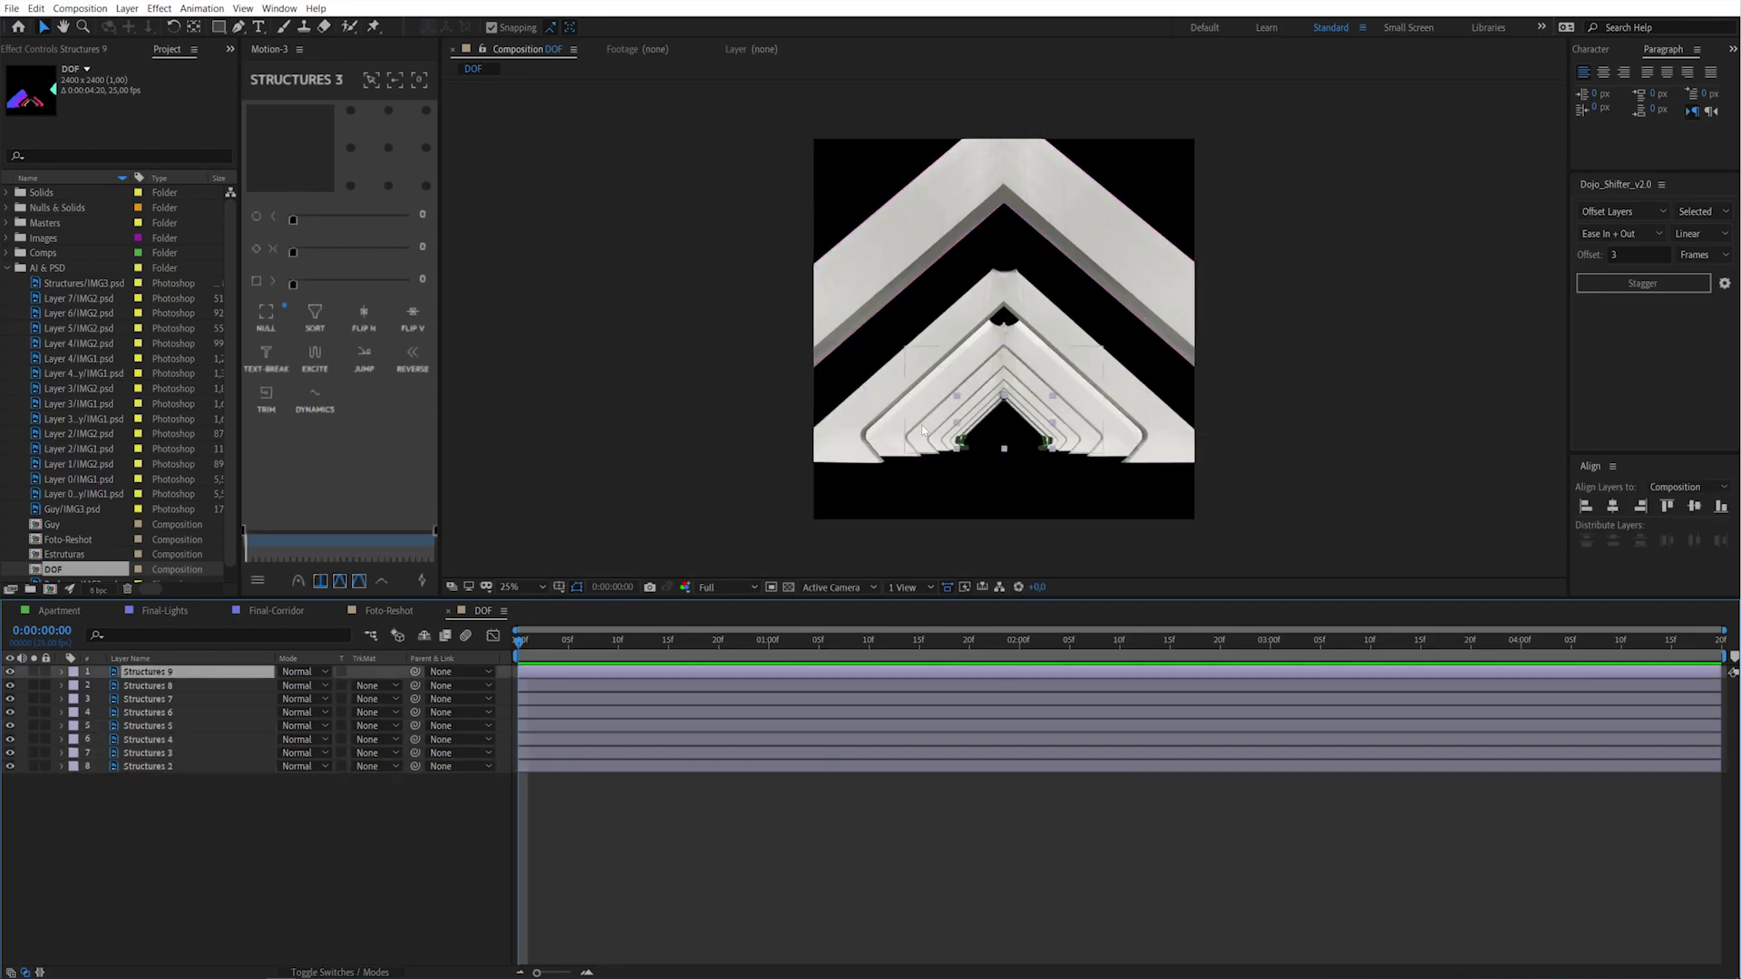
Cut all eight Structures layers and paste them back in reverse order
{"action": "left_click", "coordinate": [159, 768]}
{"action": "key", "text": "ctrl+a"}
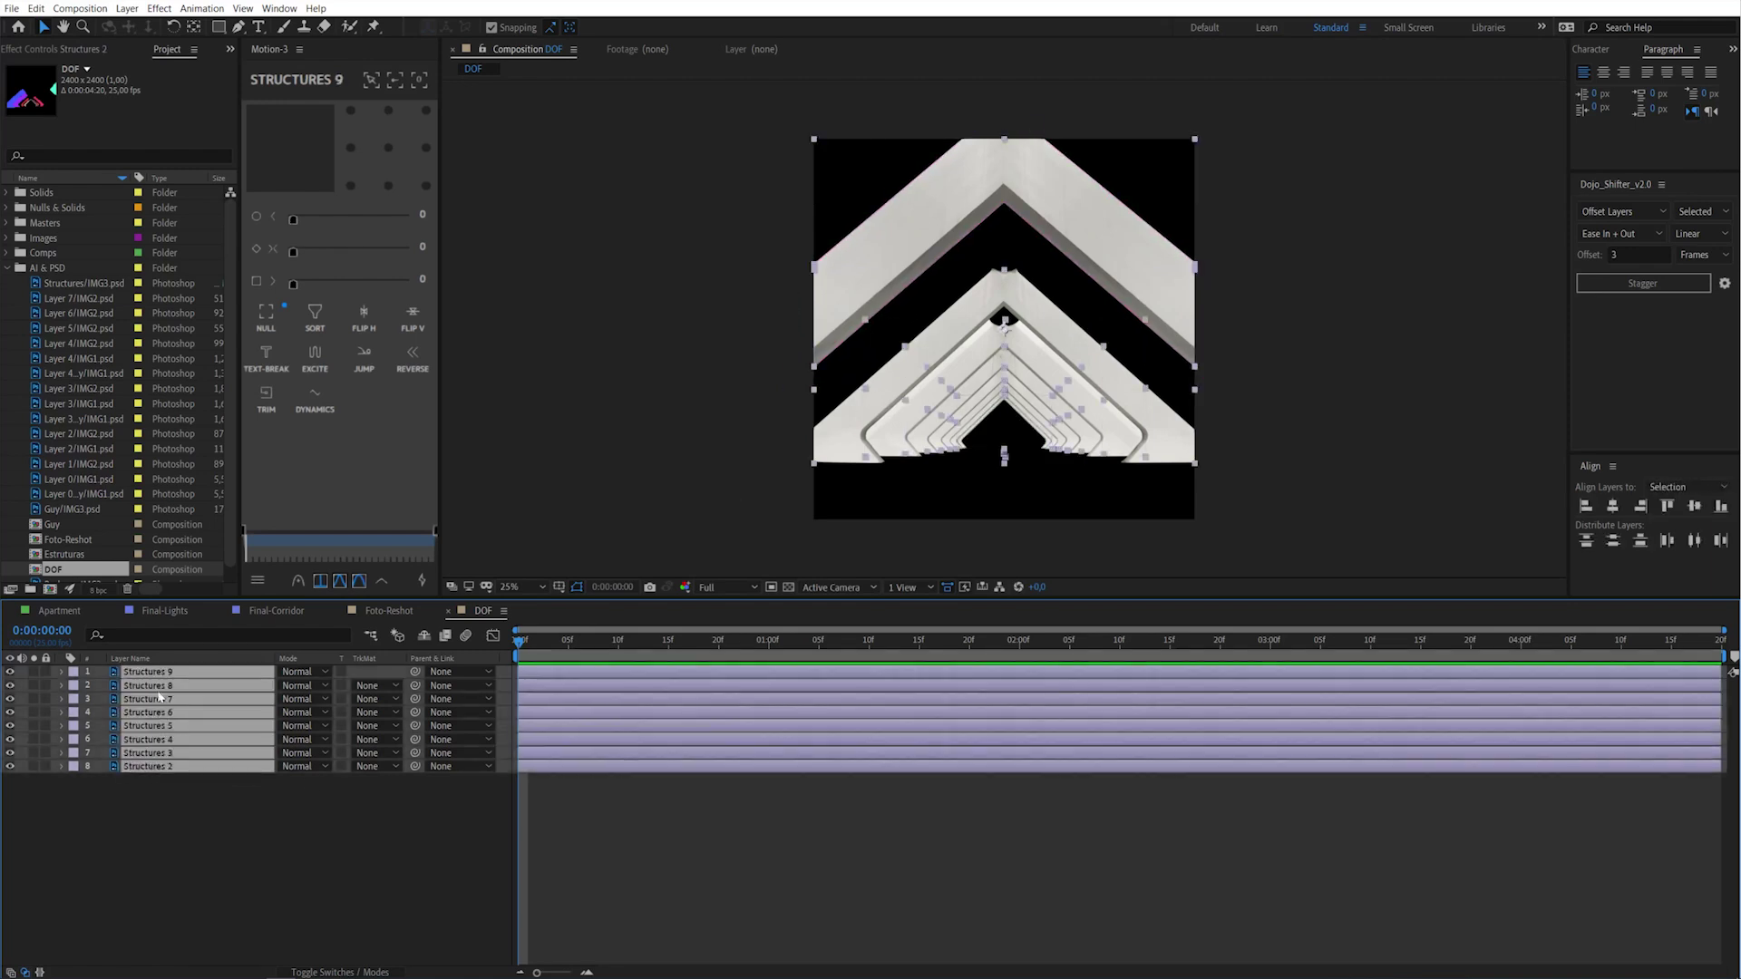
{"action": "left_click", "coordinate": [154, 792]}
{"action": "left_click", "coordinate": [152, 767]}
{"action": "left_click", "coordinate": [166, 673], "text": "shift"}
{"action": "key", "text": "ctrl+x"}
{"action": "key", "text": "ctrl+v"}
{"action": "left_click", "coordinate": [189, 812]}
{"action": "key", "text": "Page_Down"}
{"action": "key", "text": "Page_Up"}
Reselect Structures 2 at the top of the reversed layer stack
{"action": "left_click", "coordinate": [566, 670]}
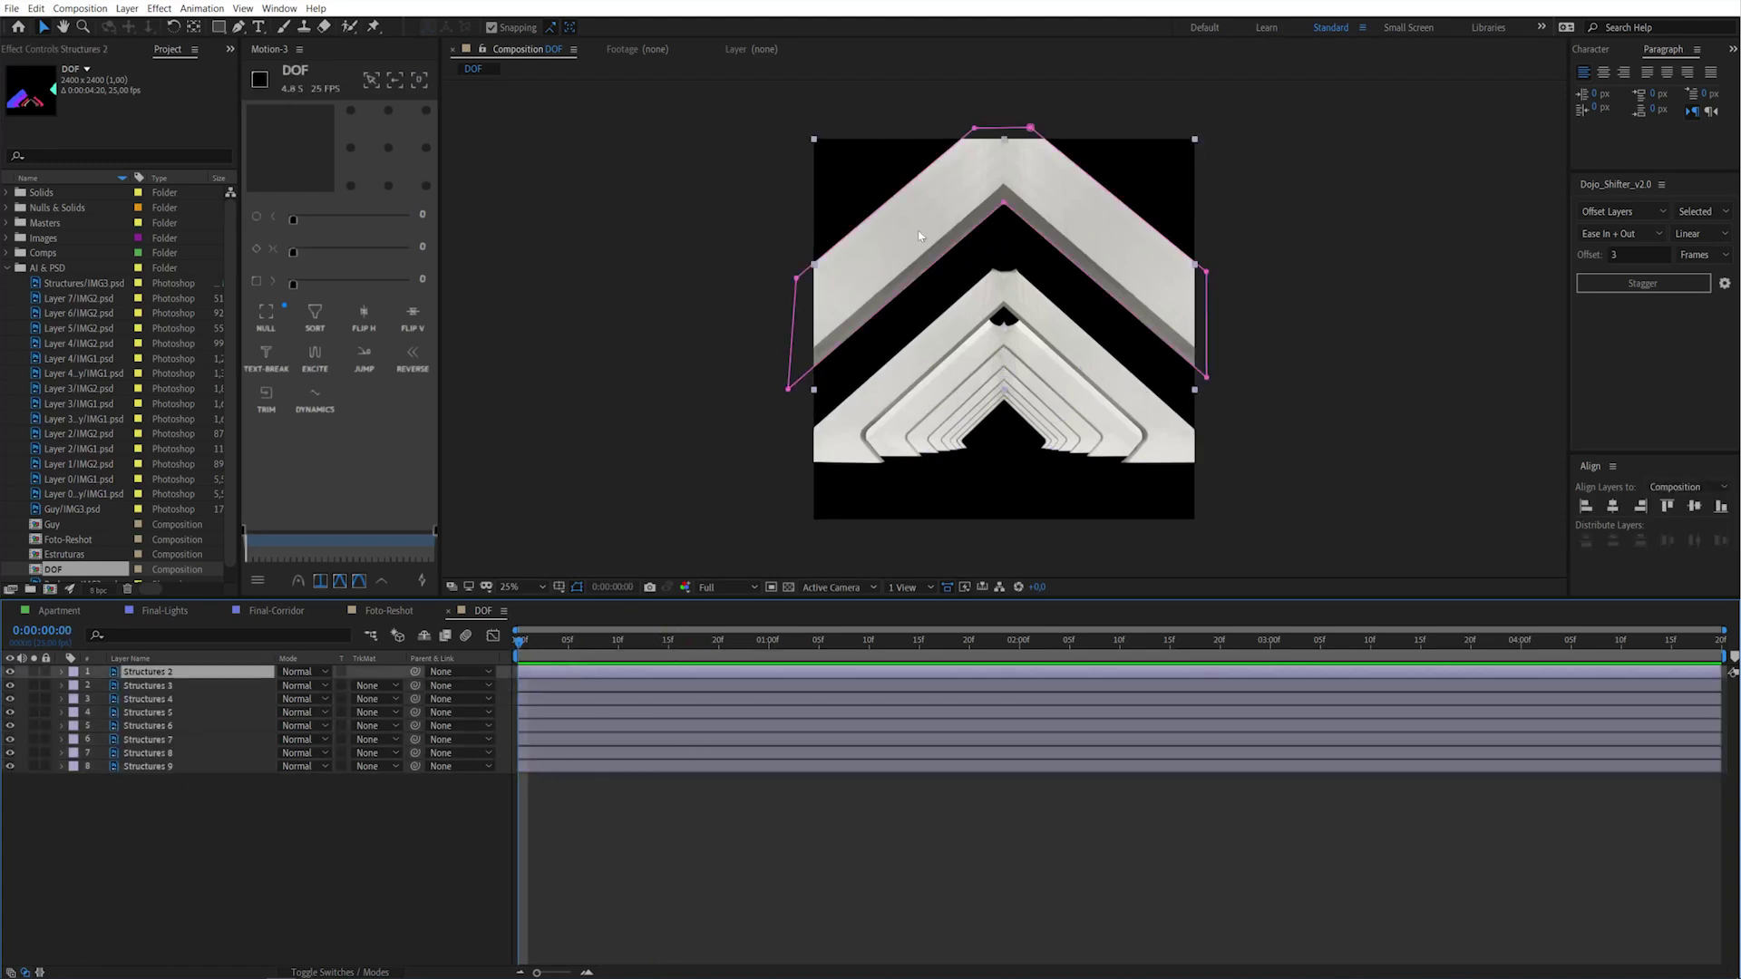
{"action": "left_click", "coordinate": [235, 824]}
{"action": "left_click", "coordinate": [150, 672]}
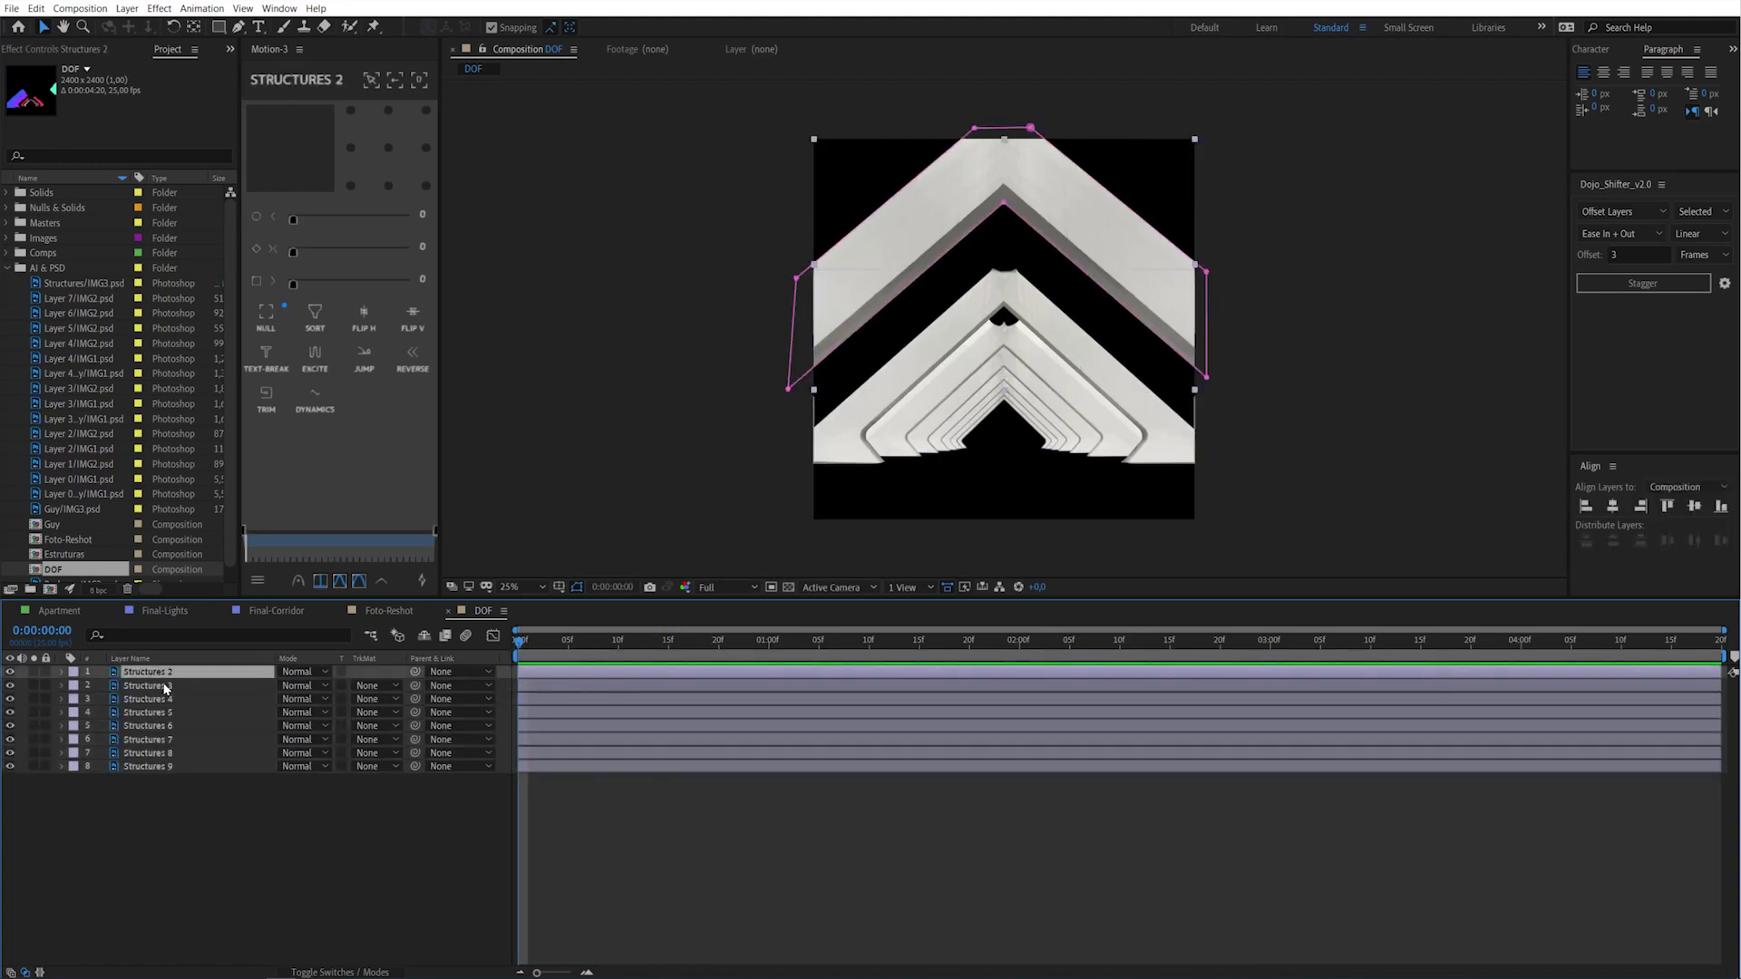
{"action": "left_click", "coordinate": [166, 687]}
{"action": "left_click", "coordinate": [161, 671]}
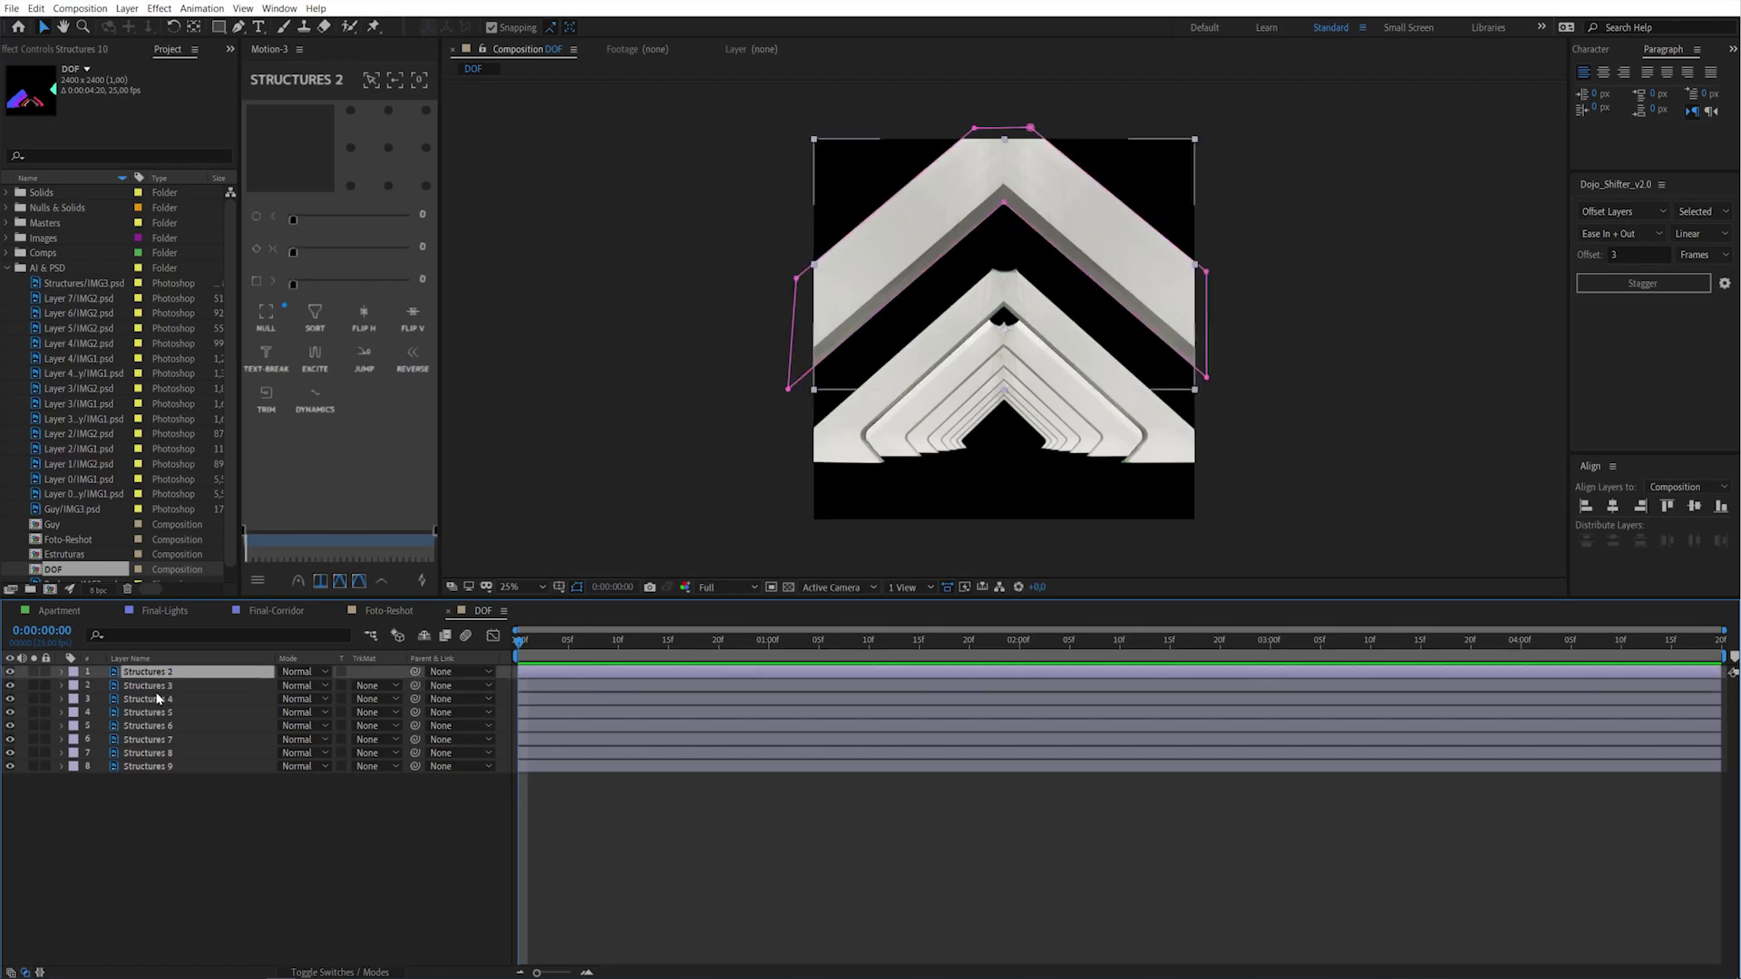
Duplicate Structures 2 as Structures 10 and move Structures 2's mask down to the next arch
{"action": "key", "text": "ctrl+d"}
{"action": "left_click", "coordinate": [154, 687]}
{"action": "left_click_drag", "start_coordinate": [972, 130], "coordinate": [1060, 229]}
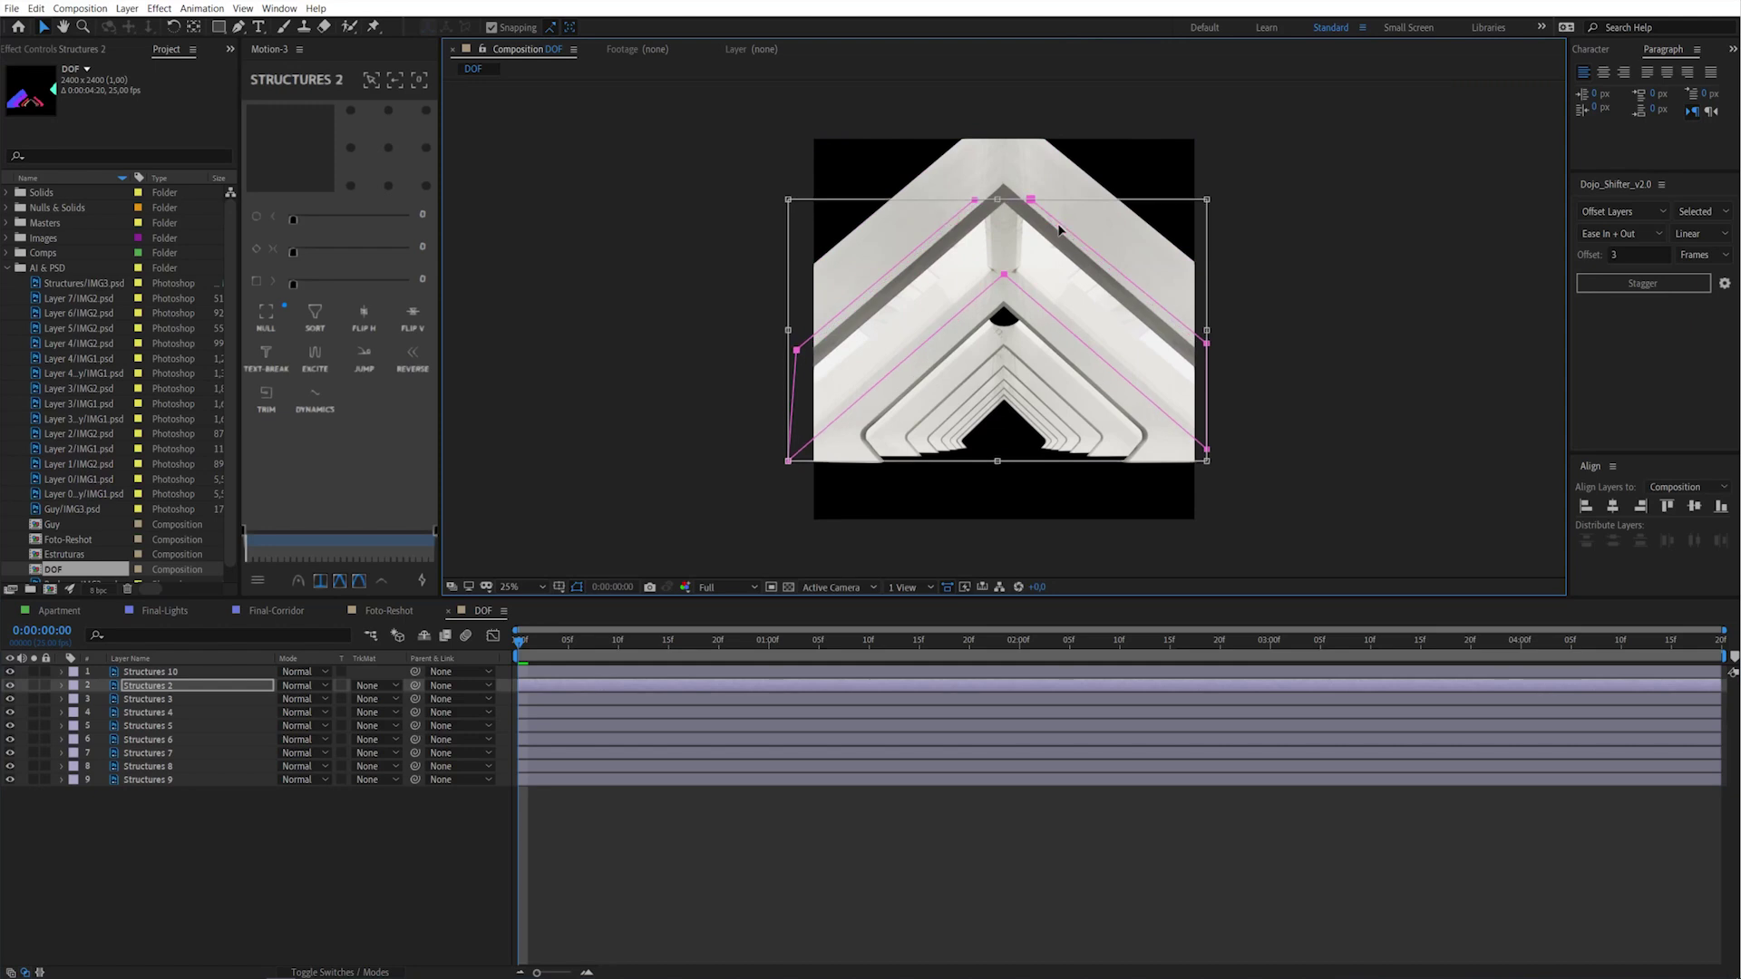
{"action": "left_click", "coordinate": [1040, 303]}
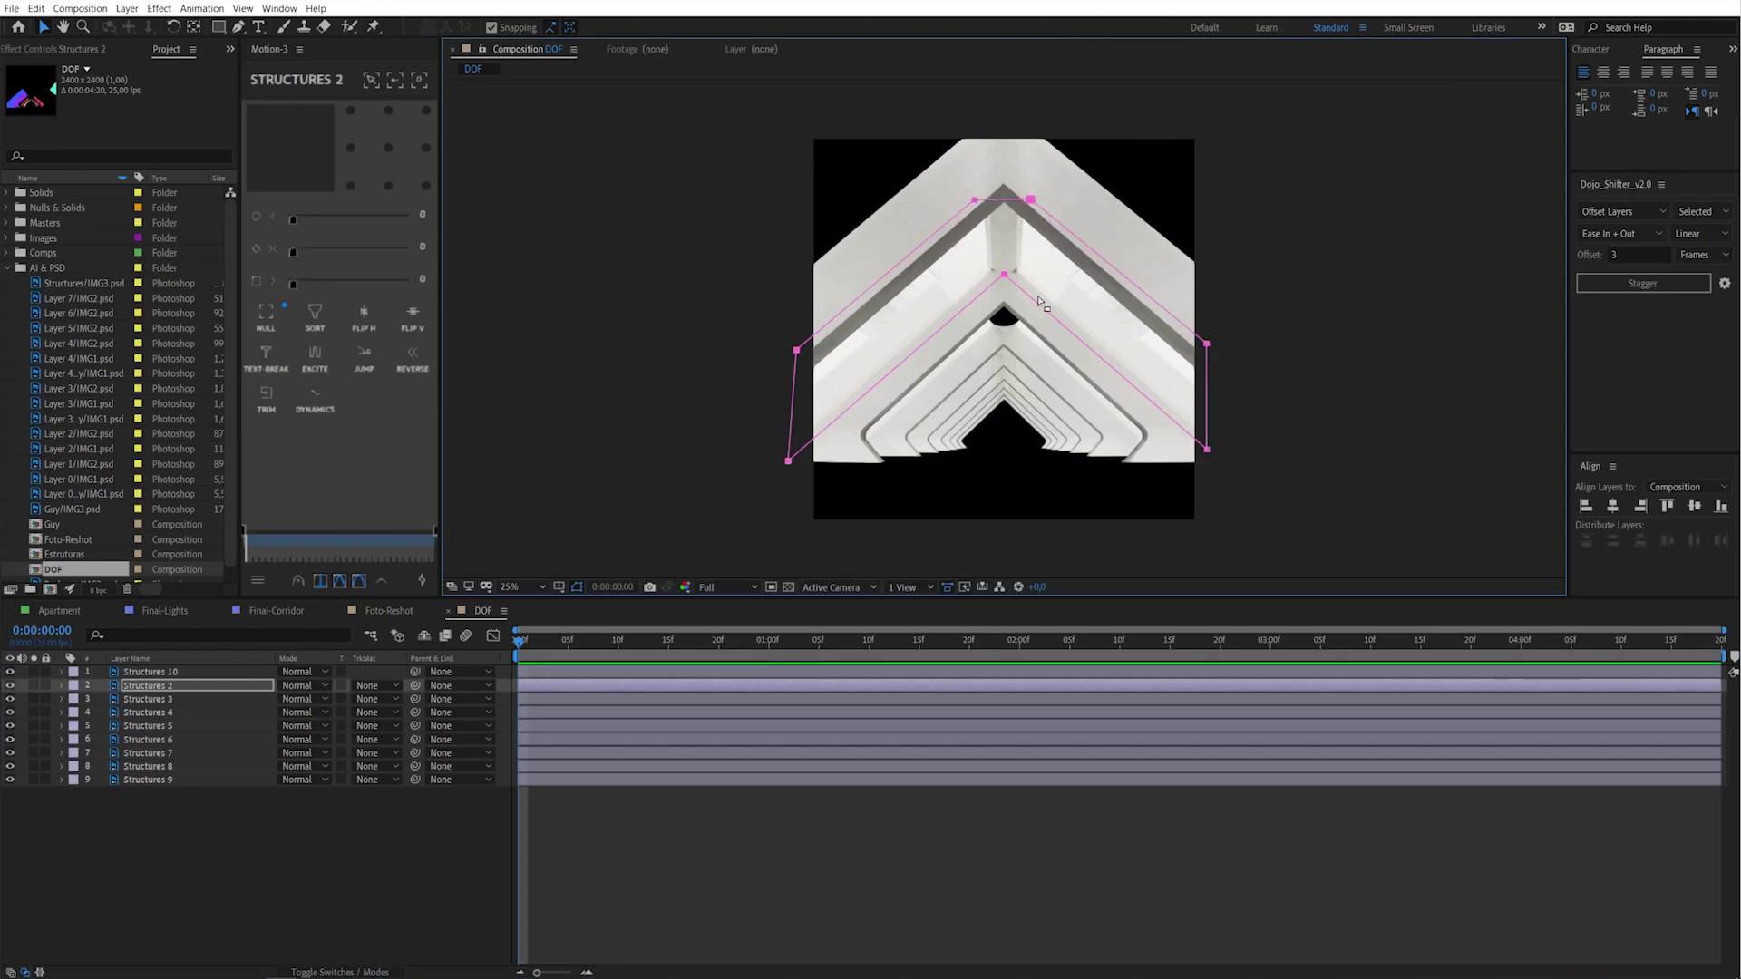
Drag Structures 2's mask vertices so the mask fits the arch band
{"action": "left_click_drag", "start_coordinate": [1004, 273], "coordinate": [1007, 266]}
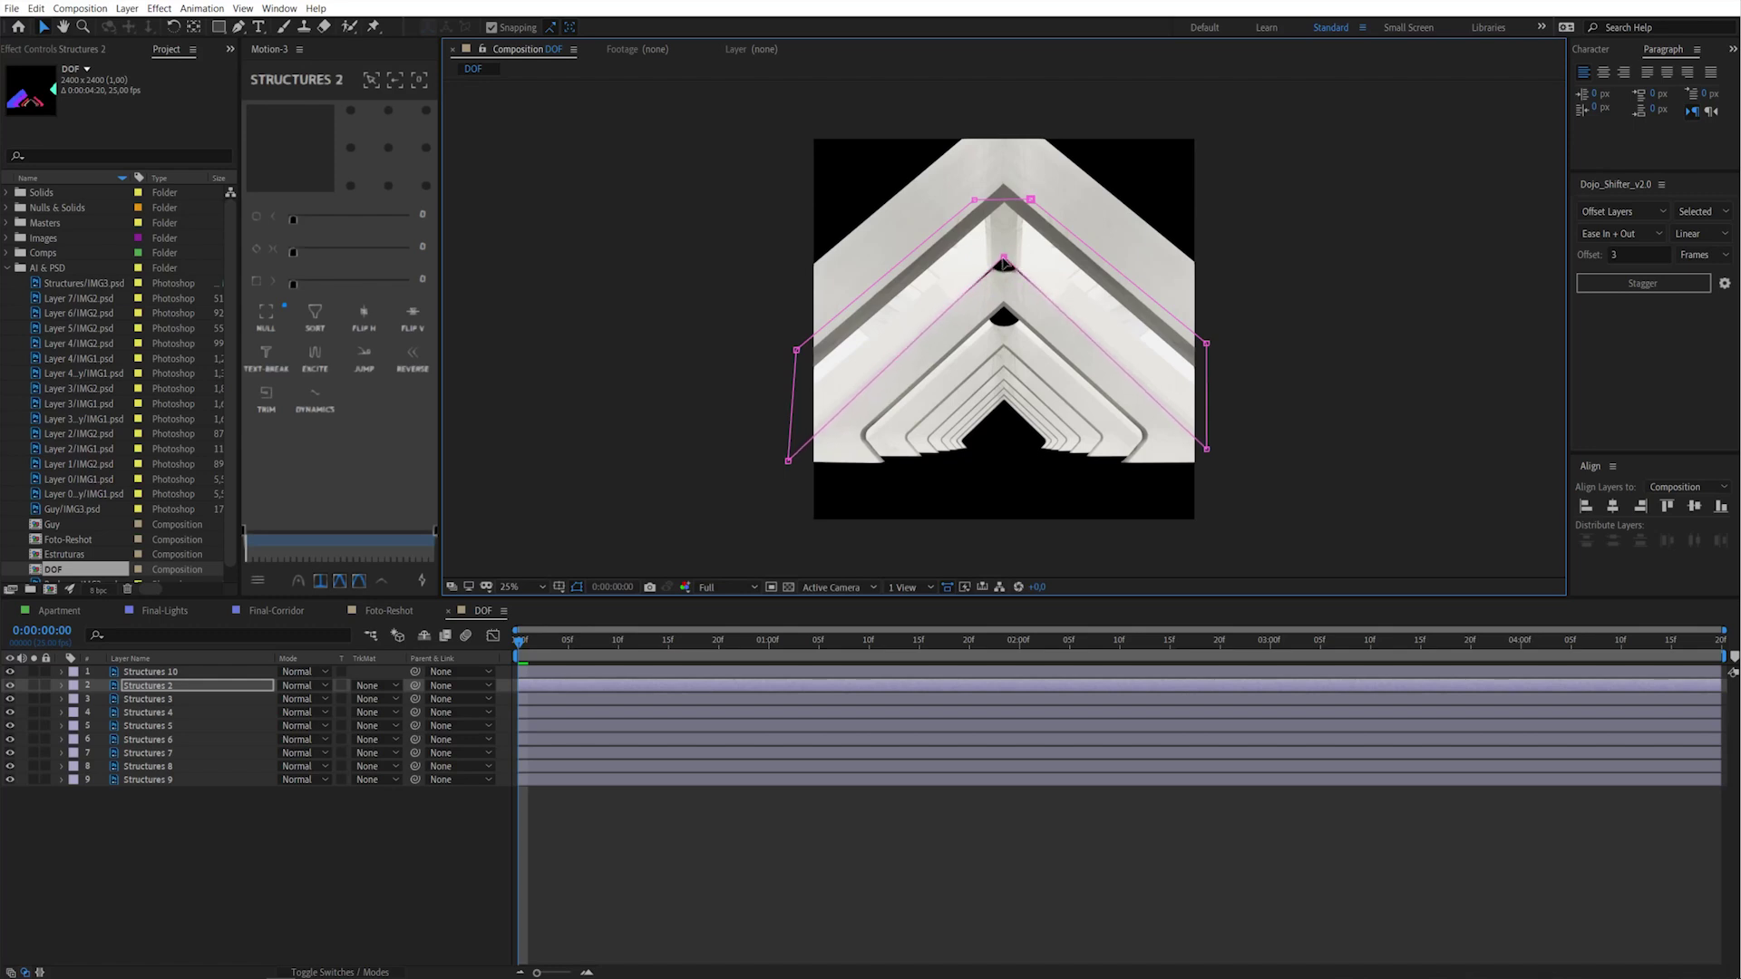
{"action": "left_click_drag", "start_coordinate": [788, 461], "coordinate": [794, 451]}
{"action": "left_click_drag", "start_coordinate": [1207, 449], "coordinate": [1213, 445]}
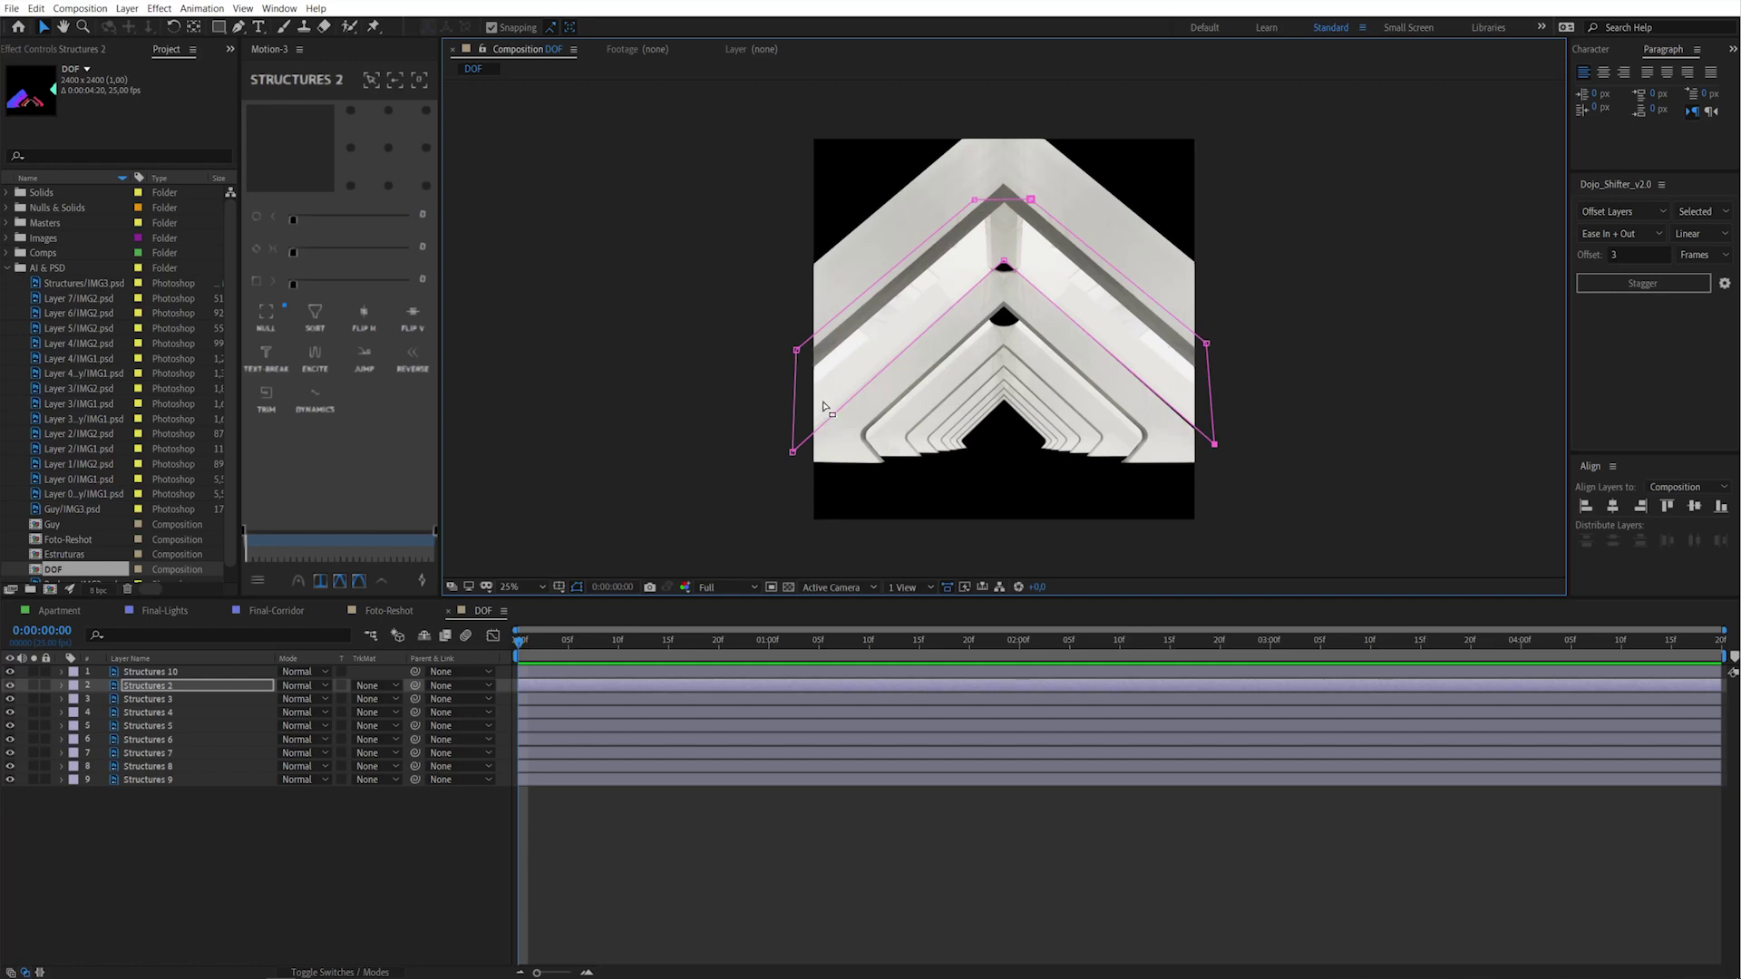
{"action": "left_click_drag", "start_coordinate": [796, 352], "coordinate": [801, 364]}
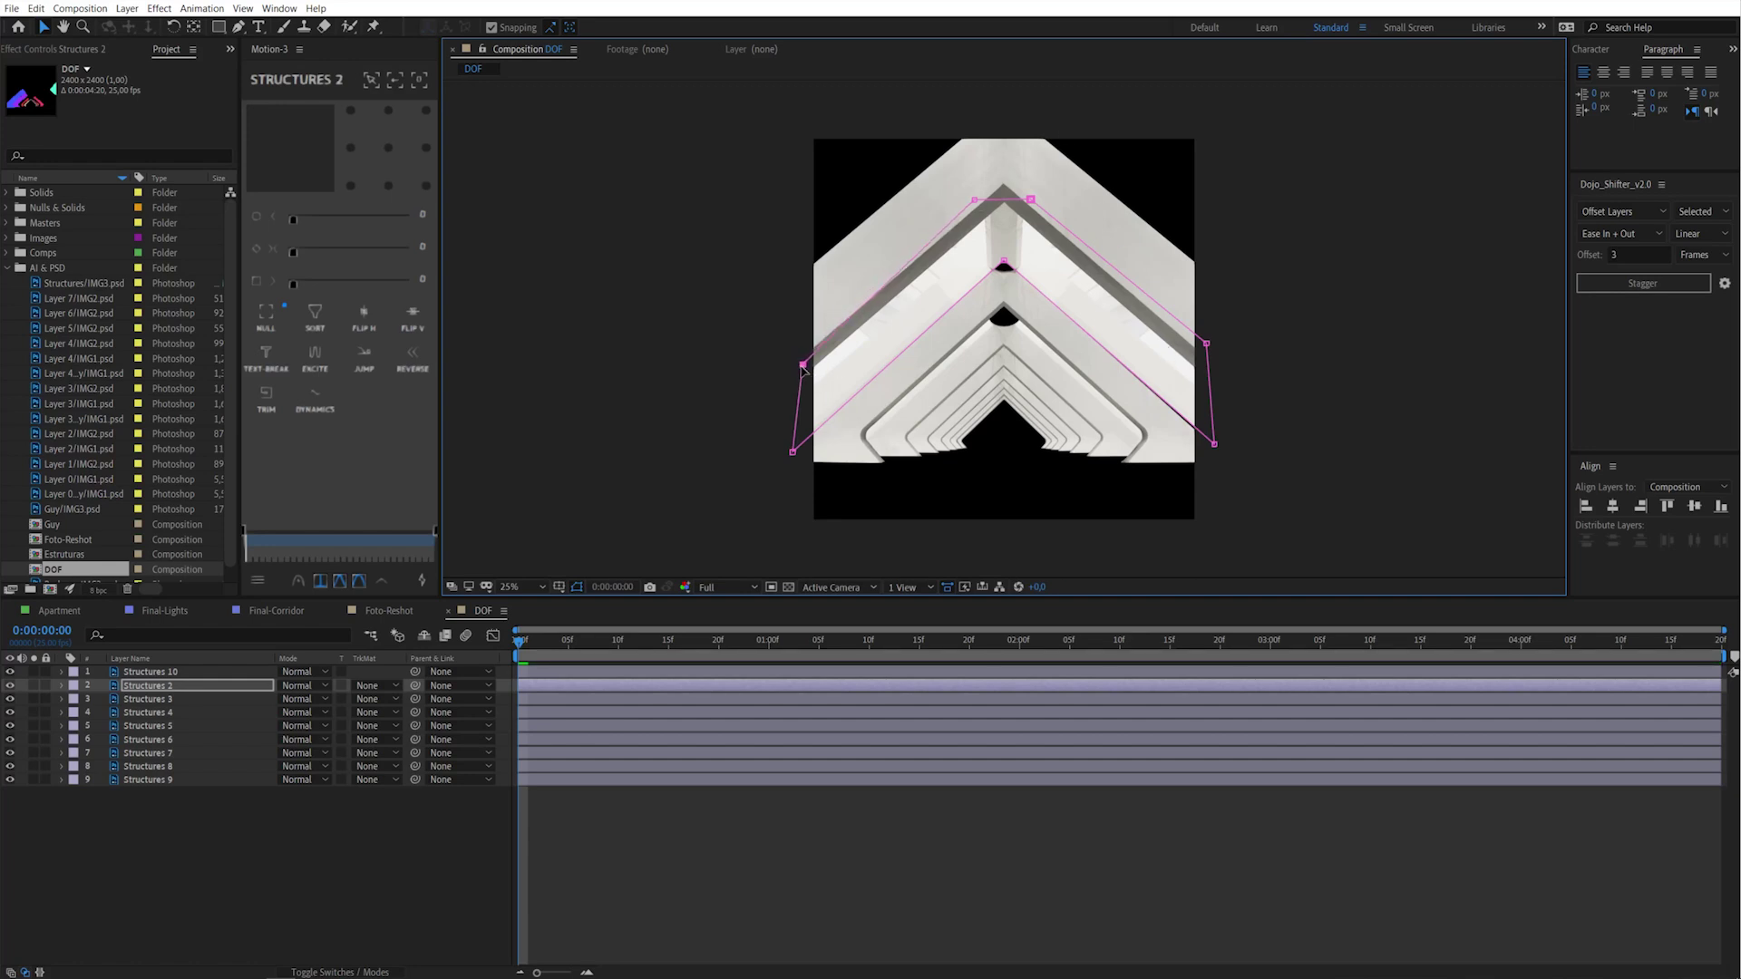
{"action": "left_click_drag", "start_coordinate": [976, 201], "coordinate": [998, 199]}
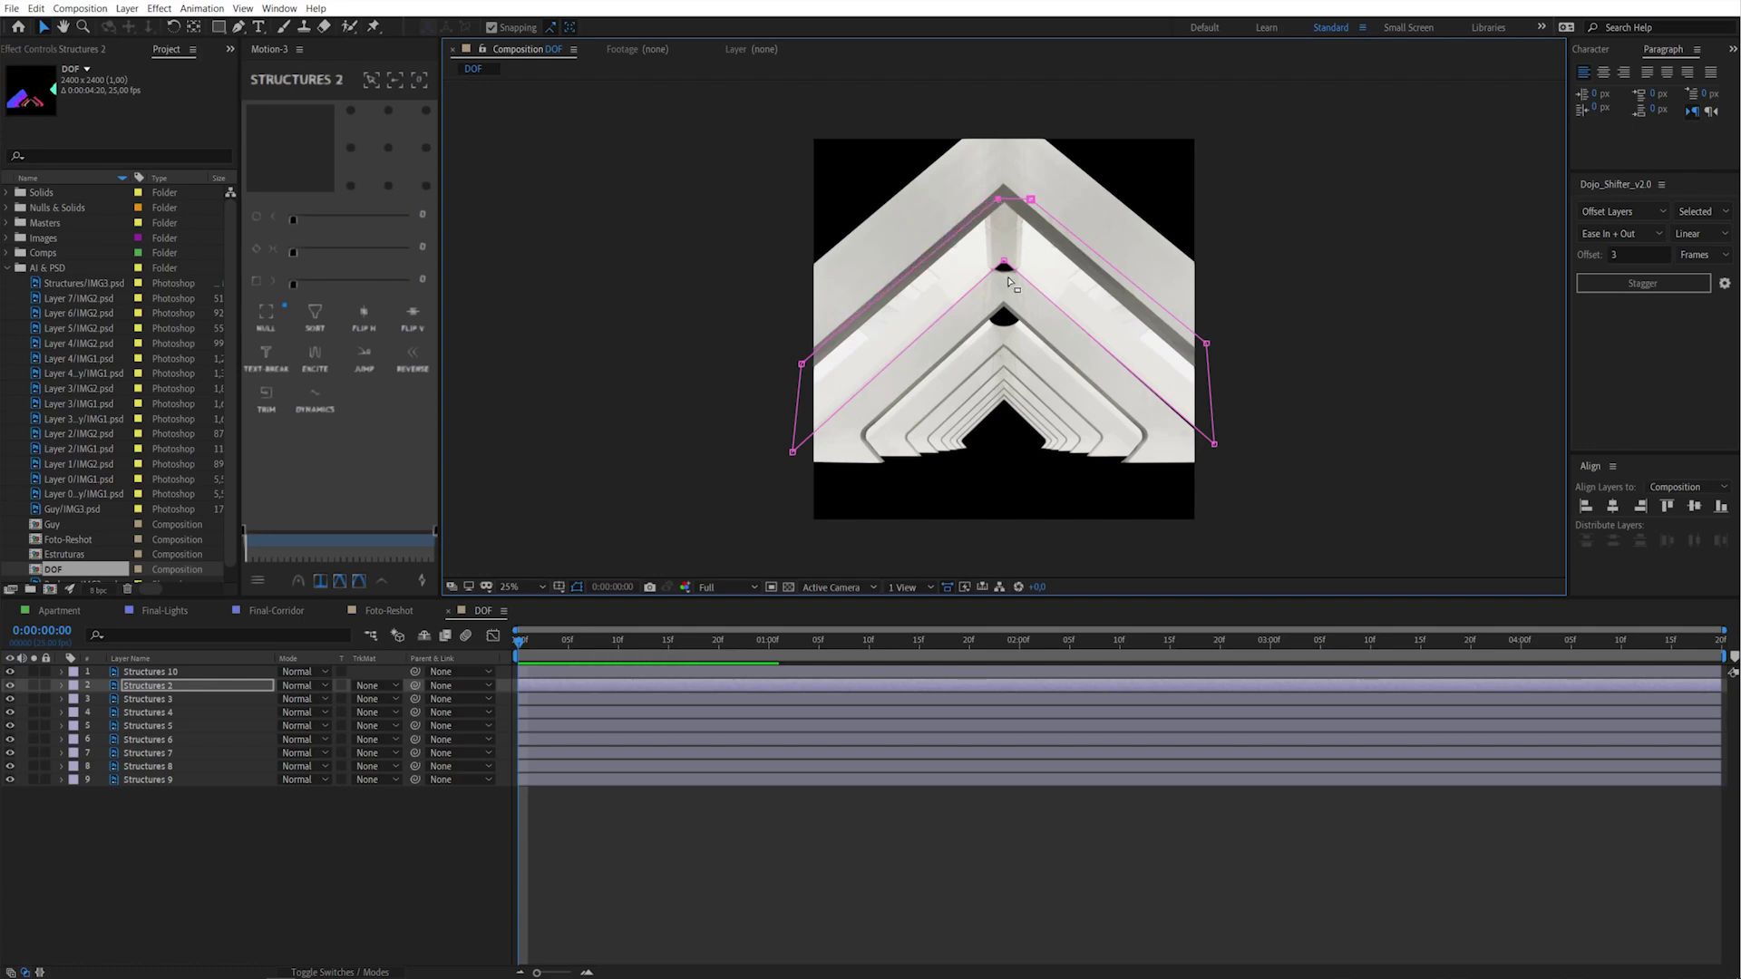
{"action": "key", "text": "ctrl+Up"}
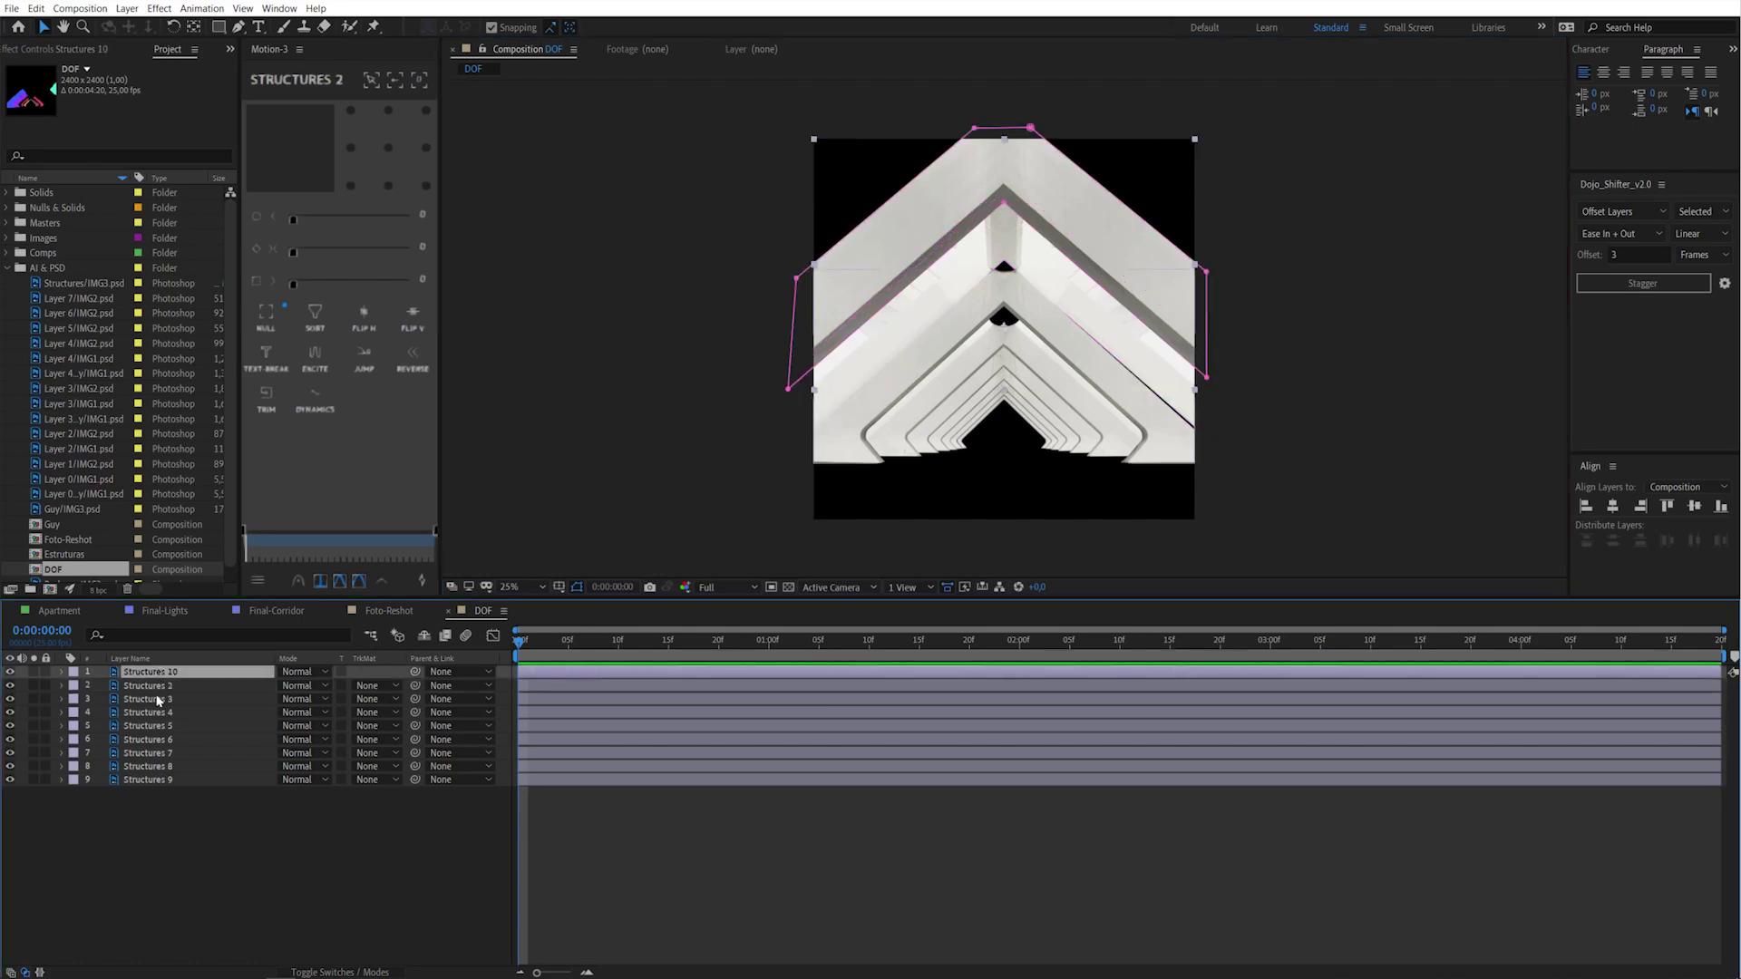
{"action": "left_click", "coordinate": [159, 698]}
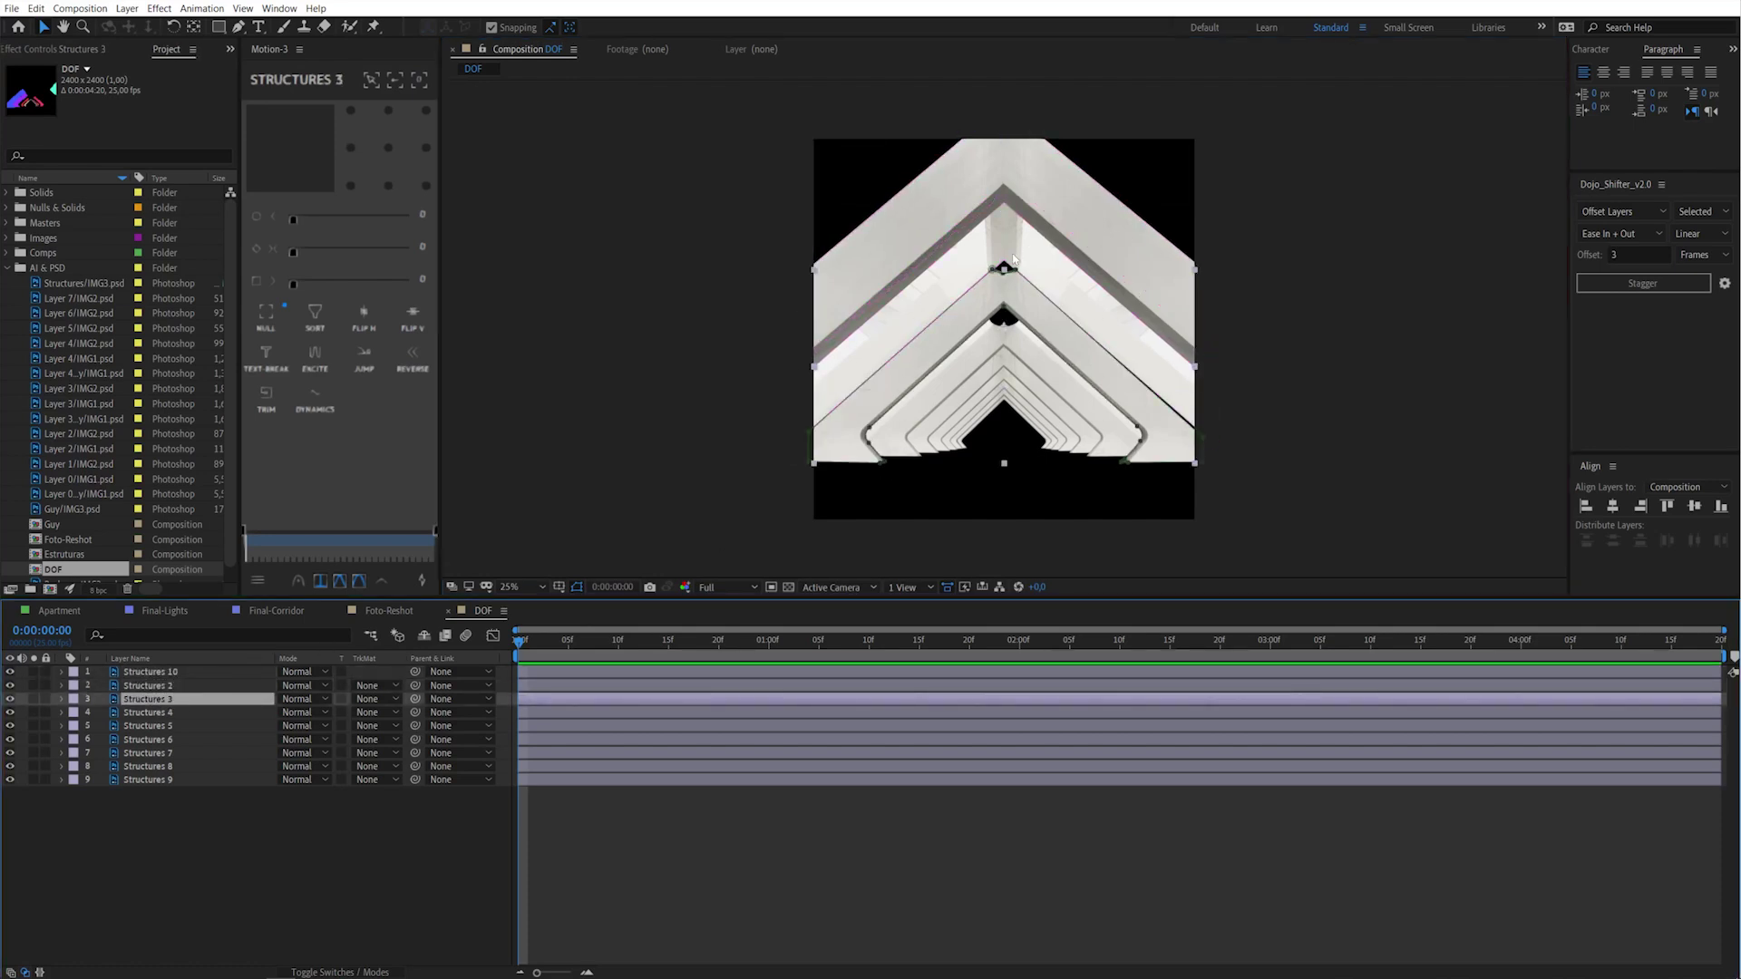
{"action": "scroll", "coordinate": [1035, 290], "scroll_direction": "up", "scroll_amount": 1}
Reshape the Structures 3 and Structures 4 masks around their corridor arches
{"action": "scroll", "coordinate": [998, 325], "scroll_direction": "up", "scroll_amount": 1}
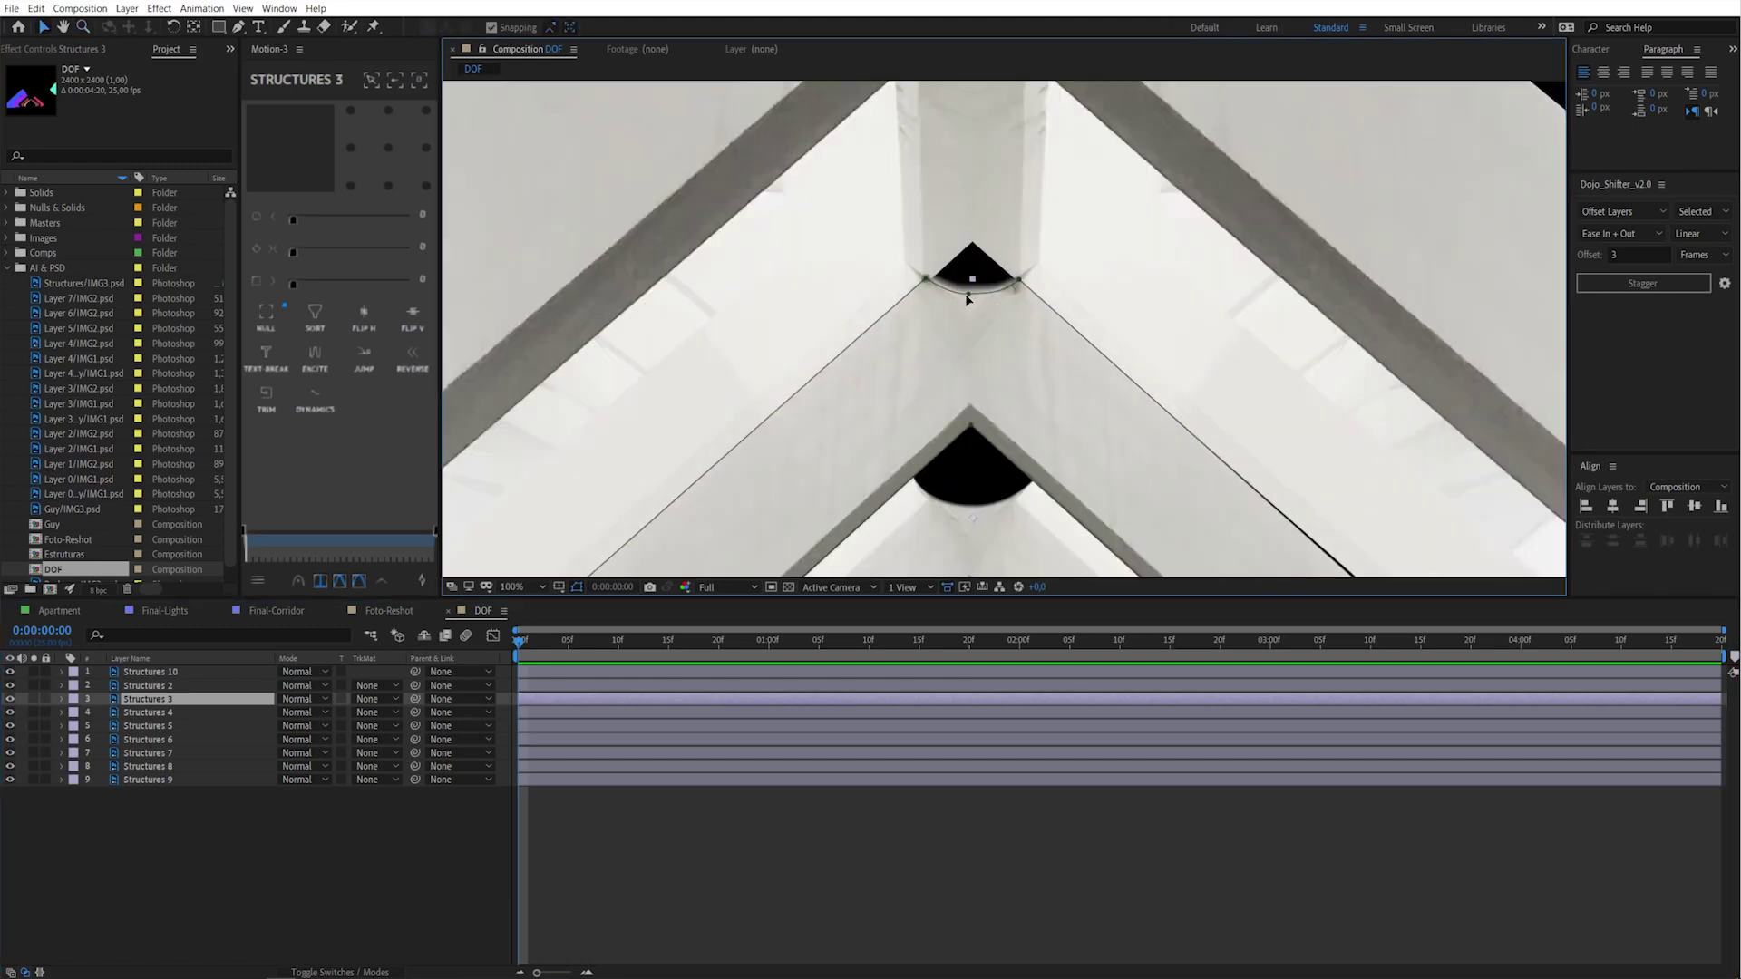
{"action": "mouse_move", "coordinate": [972, 279]}
{"action": "left_mouse_down"}
{"action": "mouse_move", "coordinate": [970, 237]}
{"action": "mouse_move", "coordinate": [1013, 302]}
{"action": "left_mouse_up"}
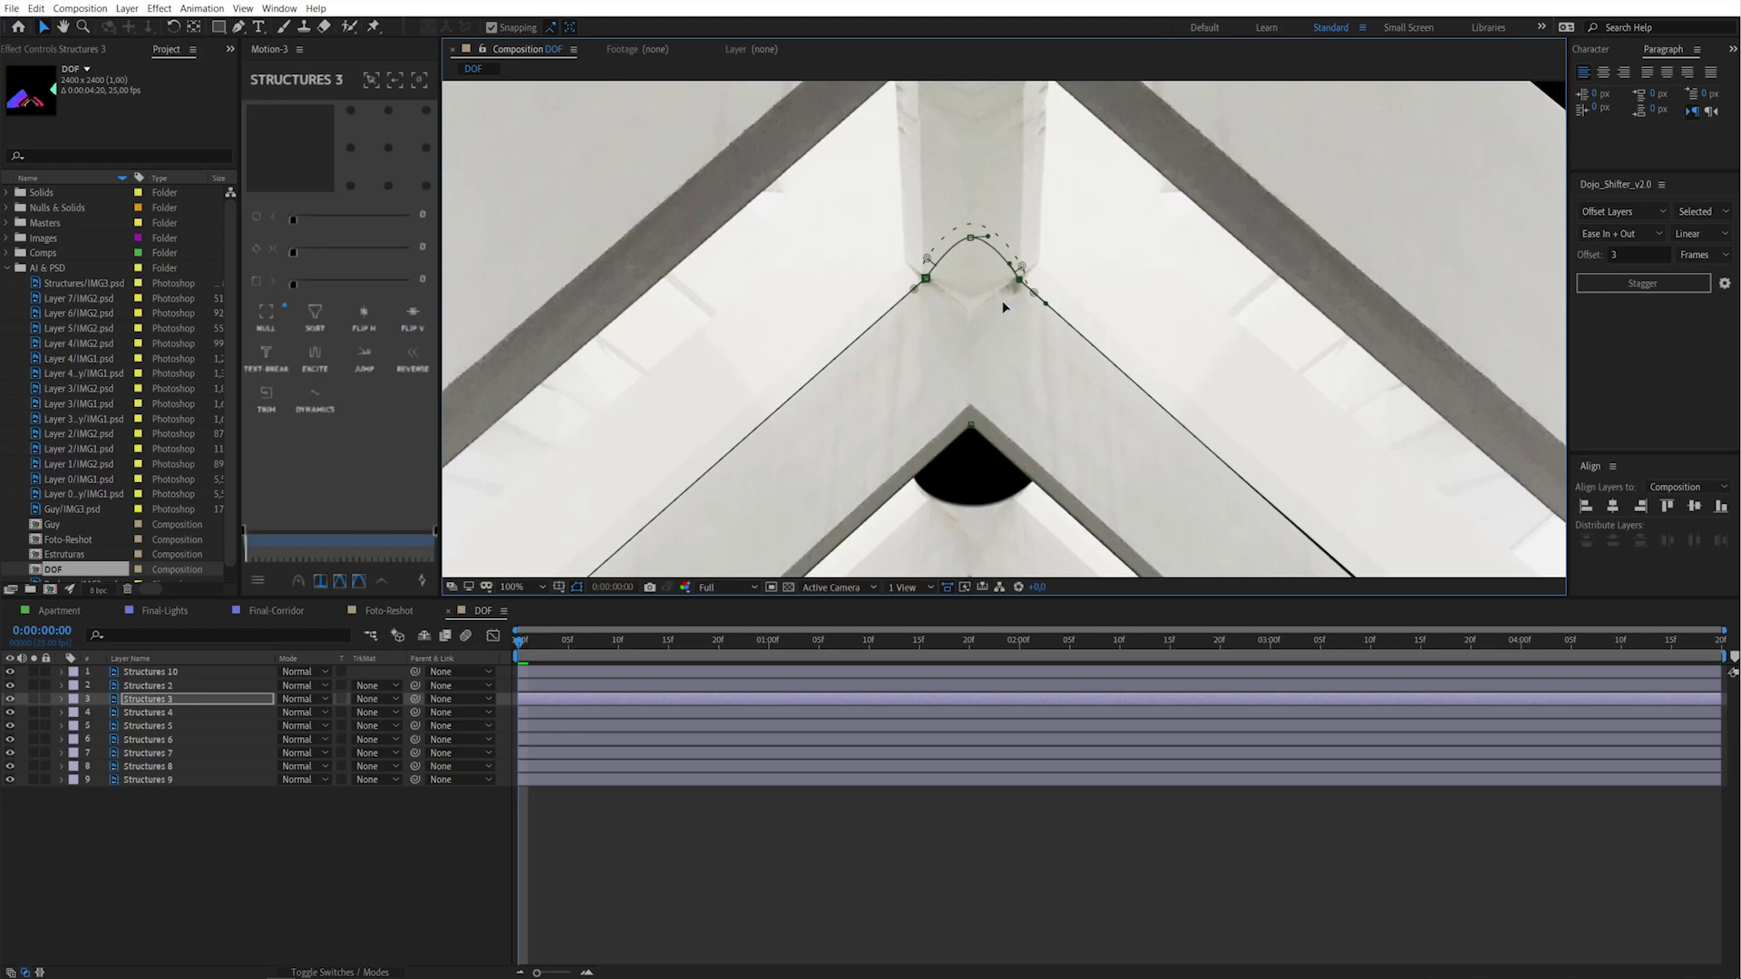
{"action": "left_click", "coordinate": [191, 713]}
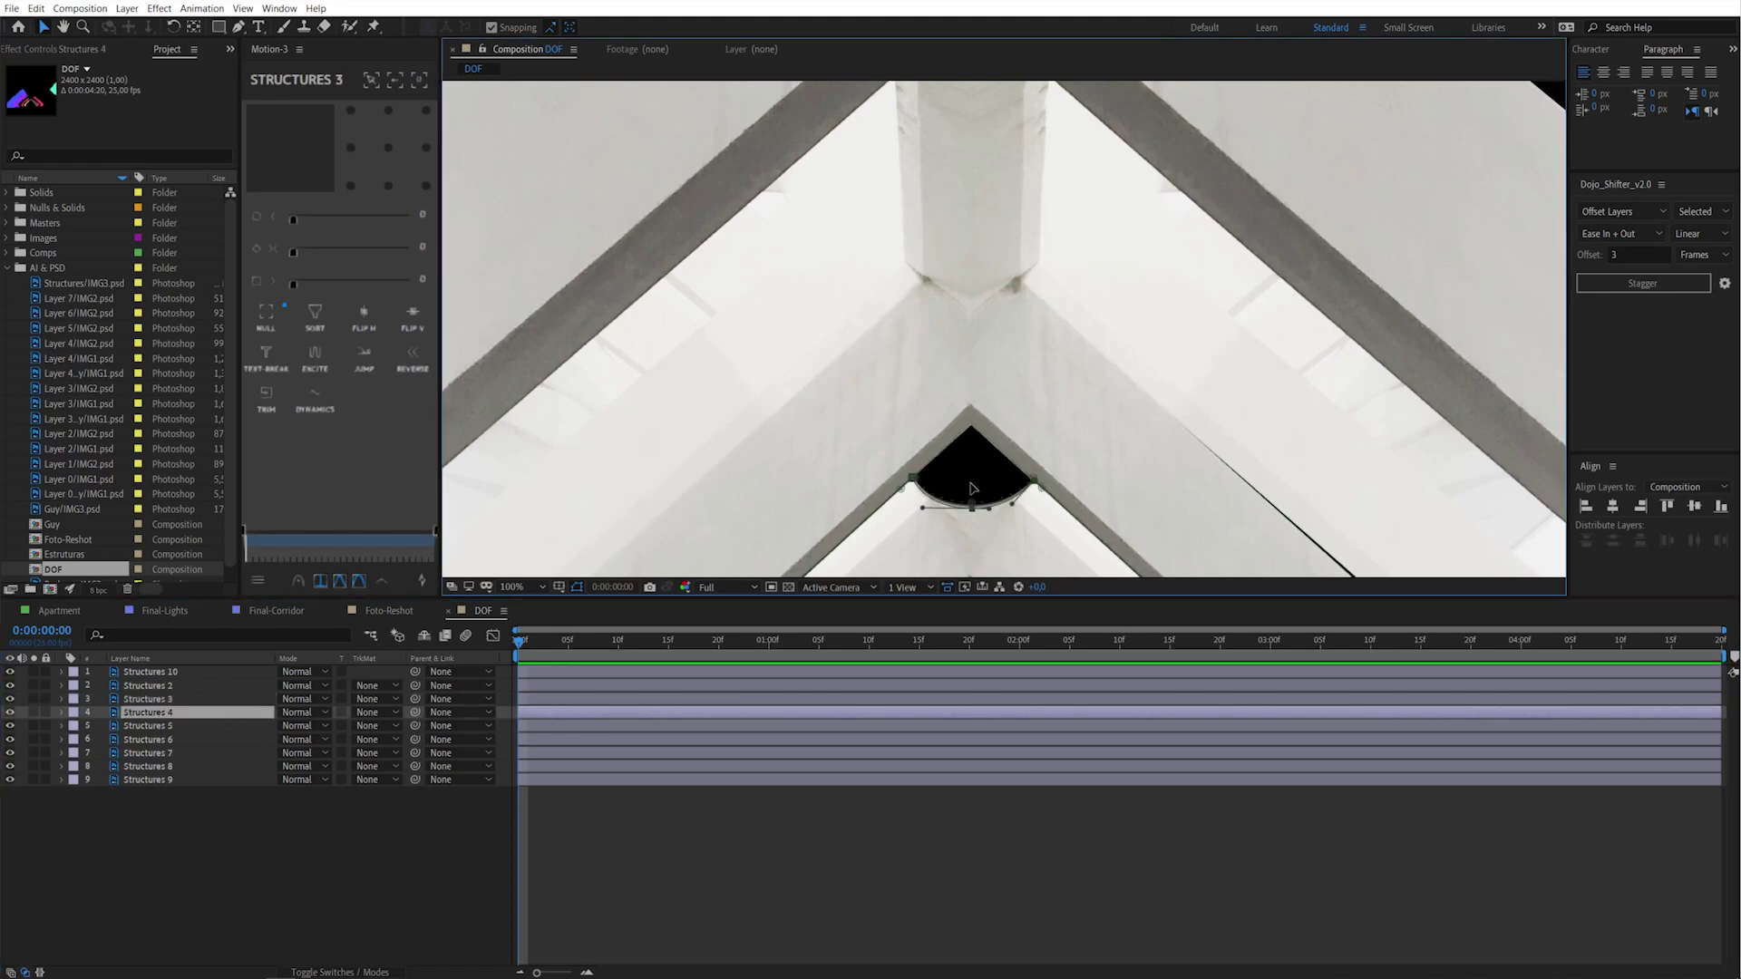
{"action": "left_click_drag", "start_coordinate": [985, 508], "coordinate": [1013, 511]}
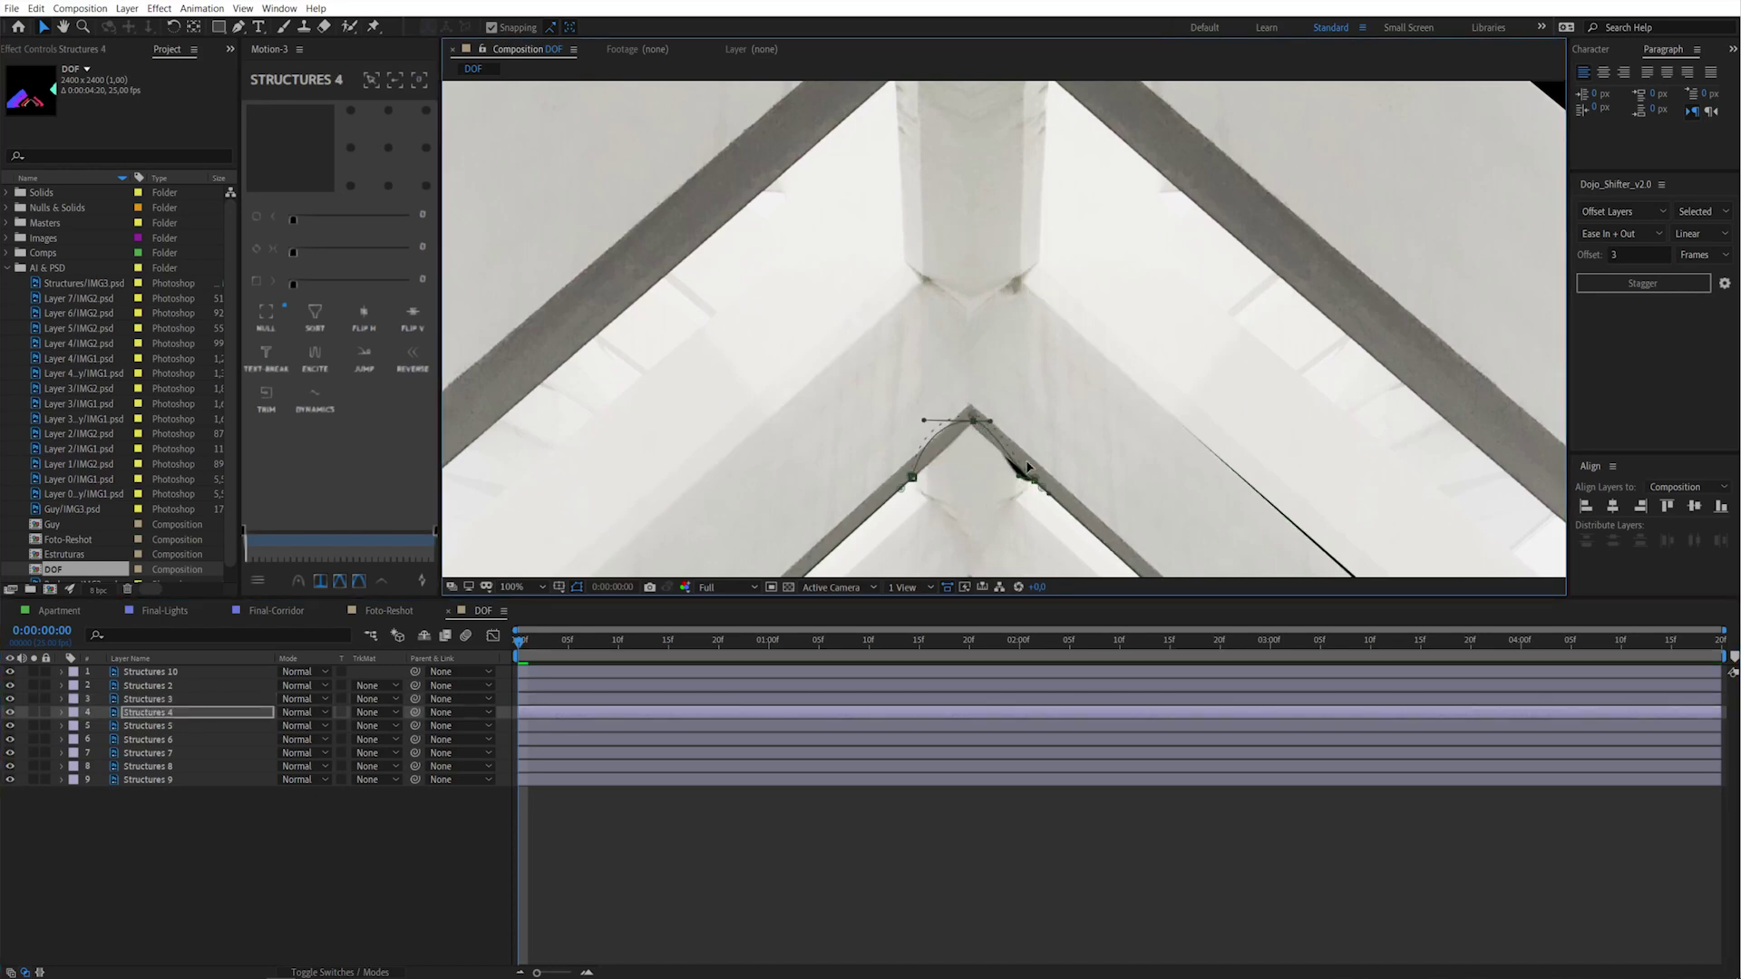
{"action": "scroll", "coordinate": [1056, 448], "scroll_direction": "down", "scroll_amount": 4}
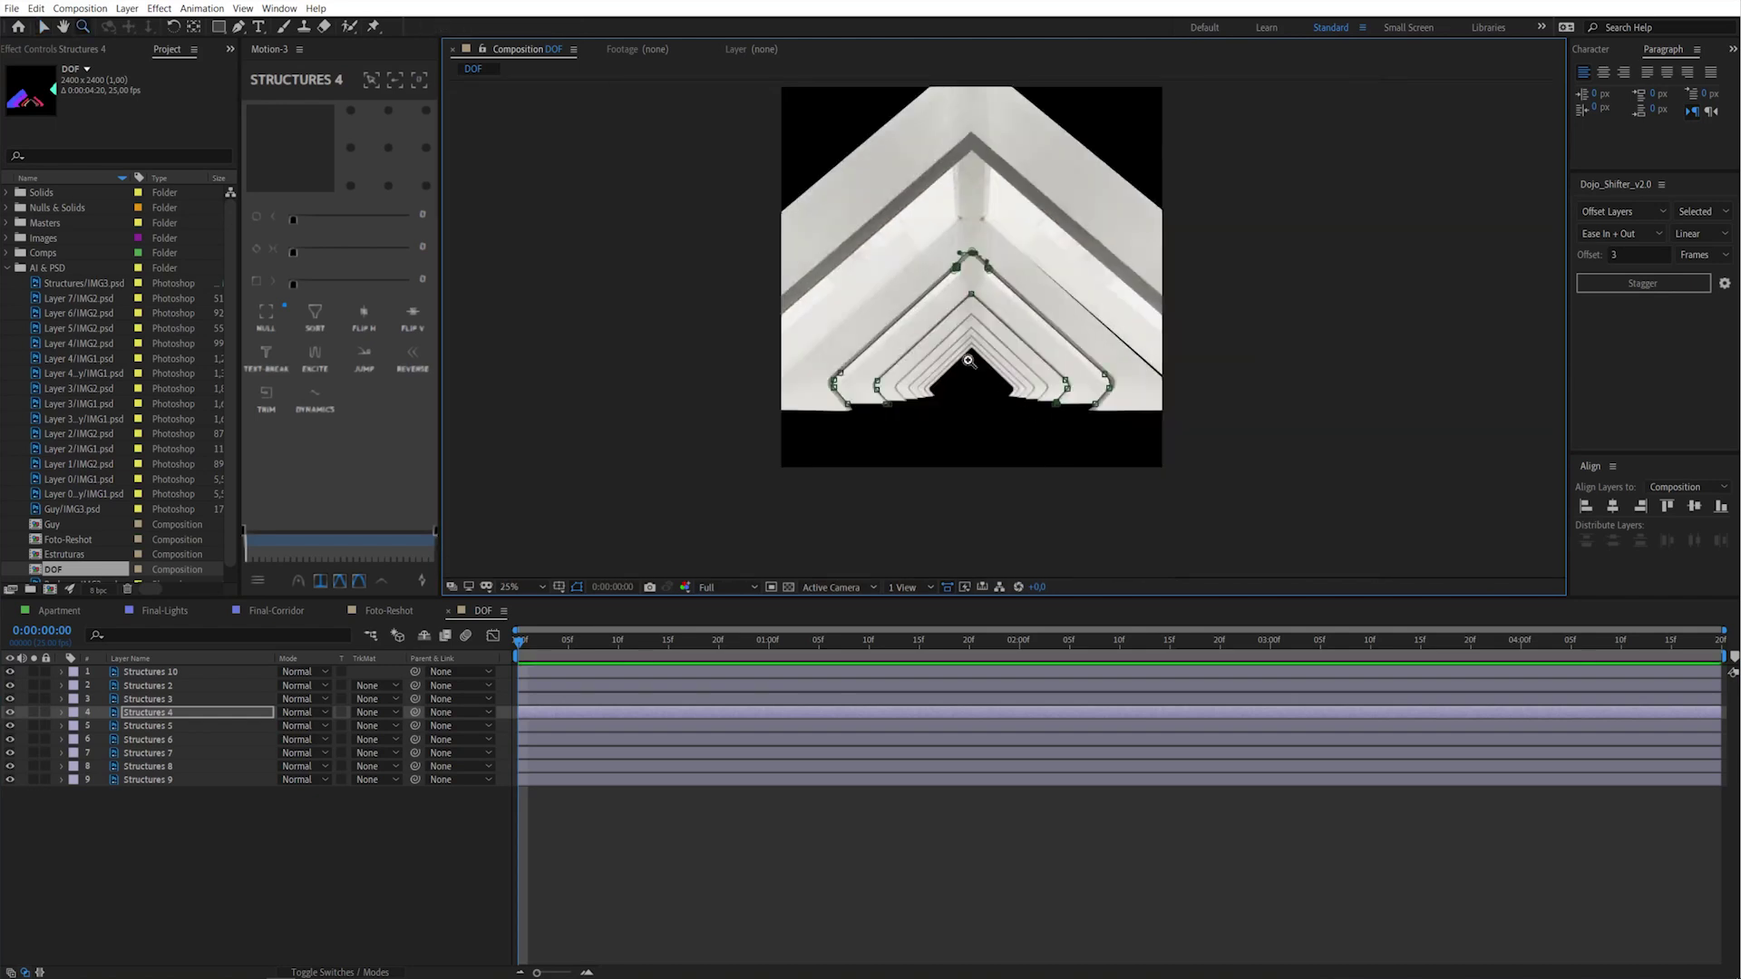
{"action": "scroll", "coordinate": [998, 366], "scroll_direction": "up", "scroll_amount": 2}
{"action": "scroll", "coordinate": [1026, 285], "scroll_direction": "down", "scroll_amount": 2}
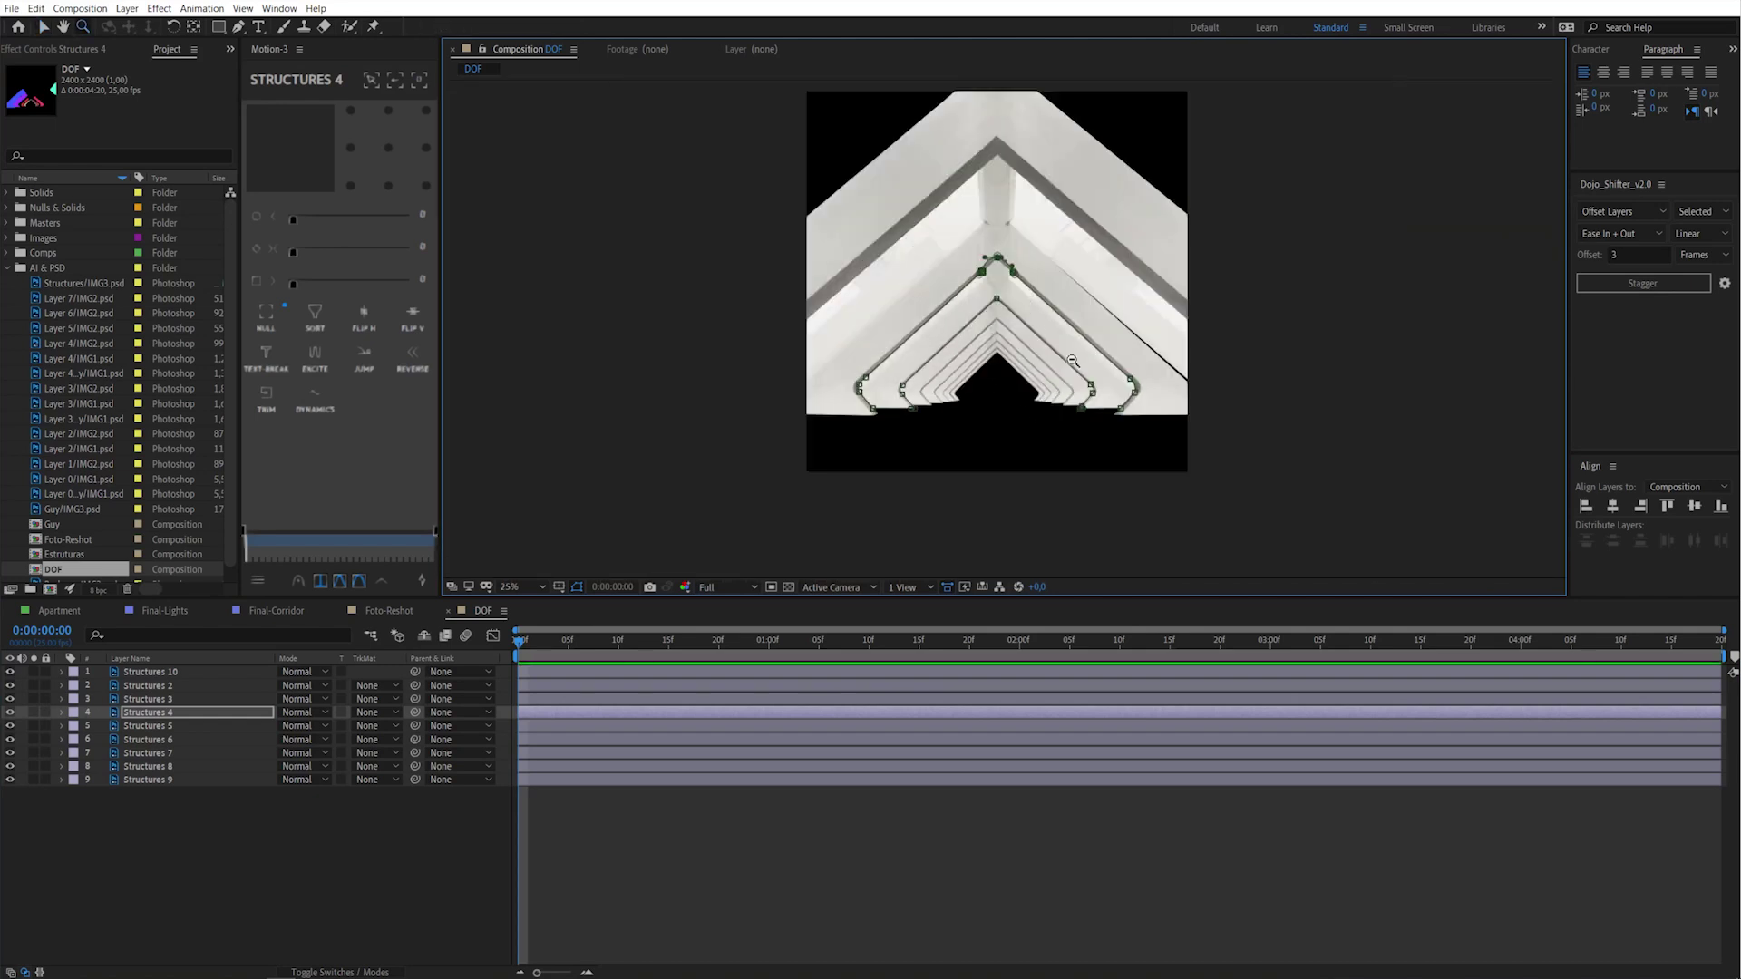
Move Structures 10's mask up past the top edge and zoom the comp back to 25%
{"action": "key", "text": "v"}
{"action": "left_click", "coordinate": [210, 820]}
{"action": "left_click", "coordinate": [175, 673]}
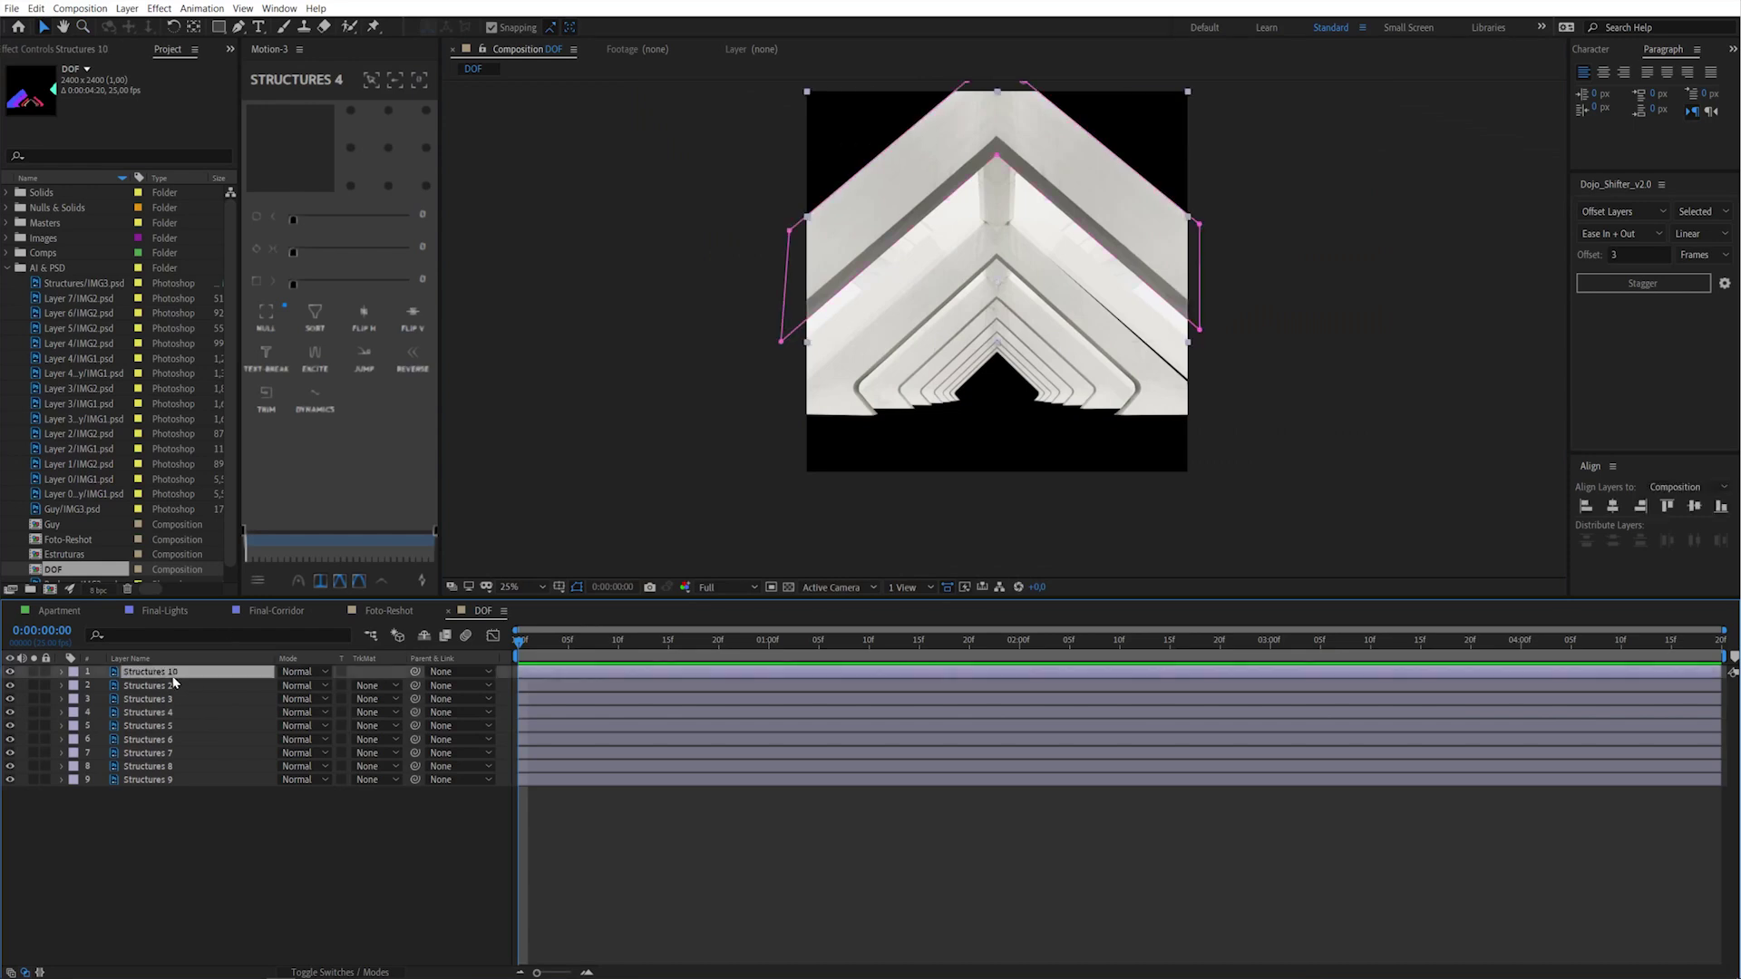
{"action": "scroll", "coordinate": [1057, 160], "scroll_direction": "down", "scroll_amount": 1}
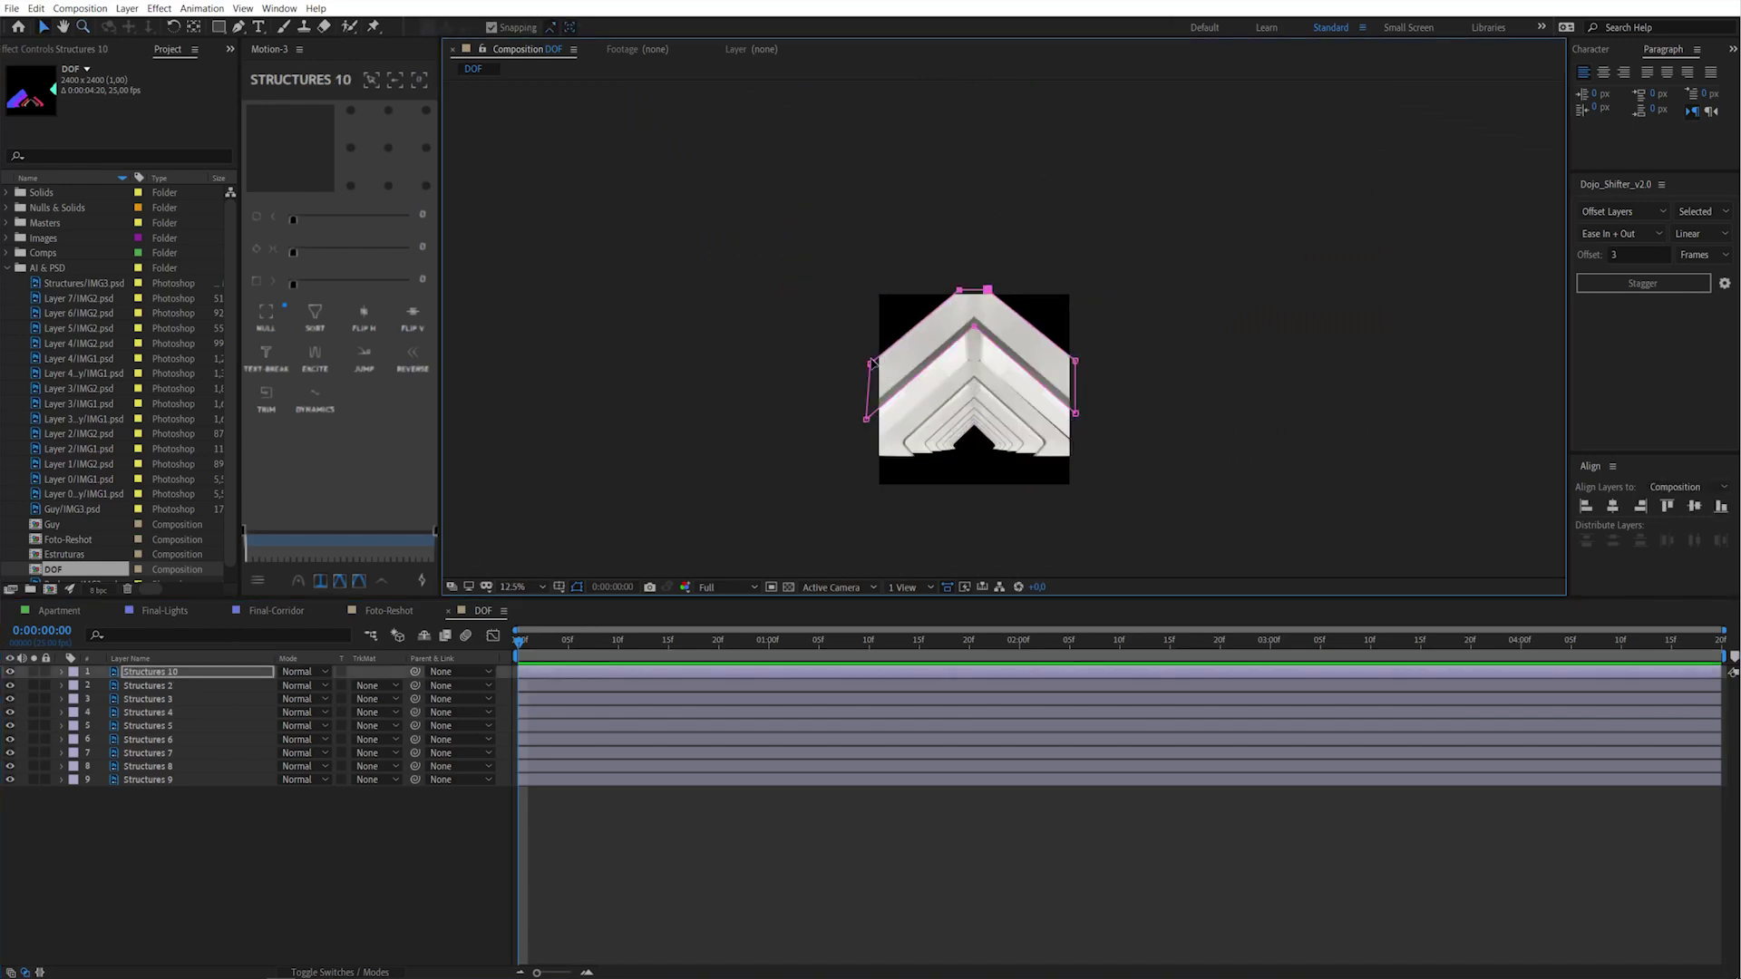
{"action": "left_click_drag", "start_coordinate": [1077, 365], "coordinate": [1075, 272]}
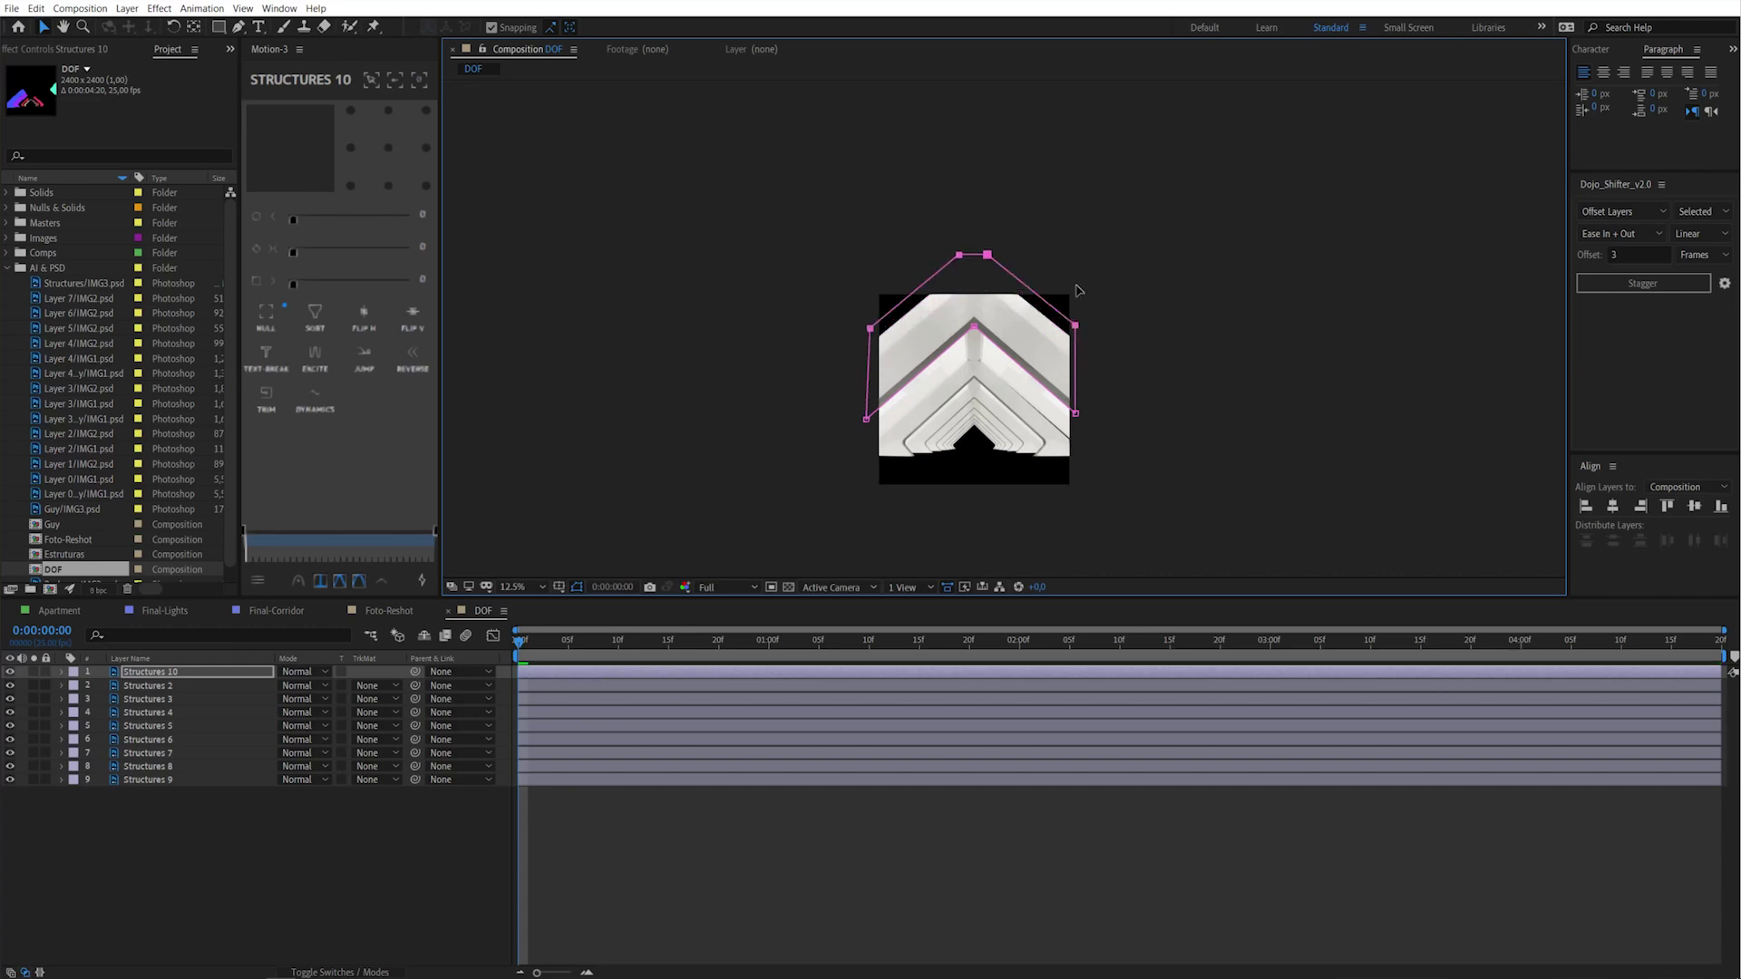
{"action": "left_click", "coordinate": [608, 816]}
{"action": "left_click", "coordinate": [608, 816]}
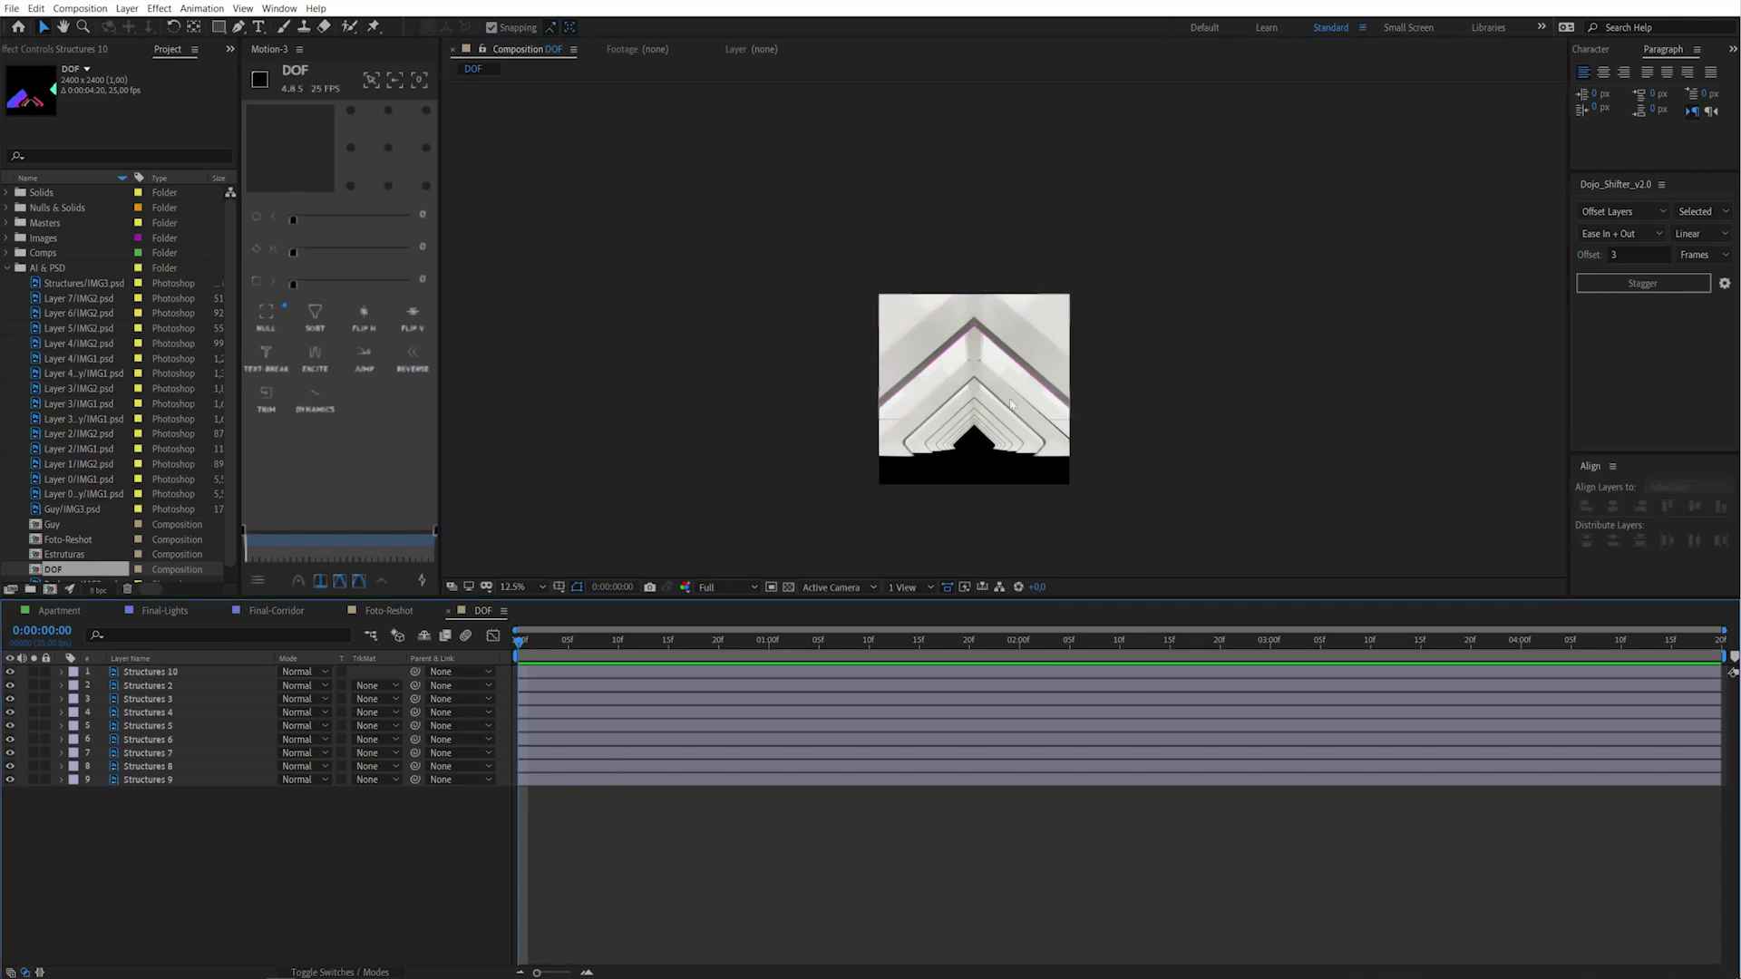
{"action": "key", "text": "period"}
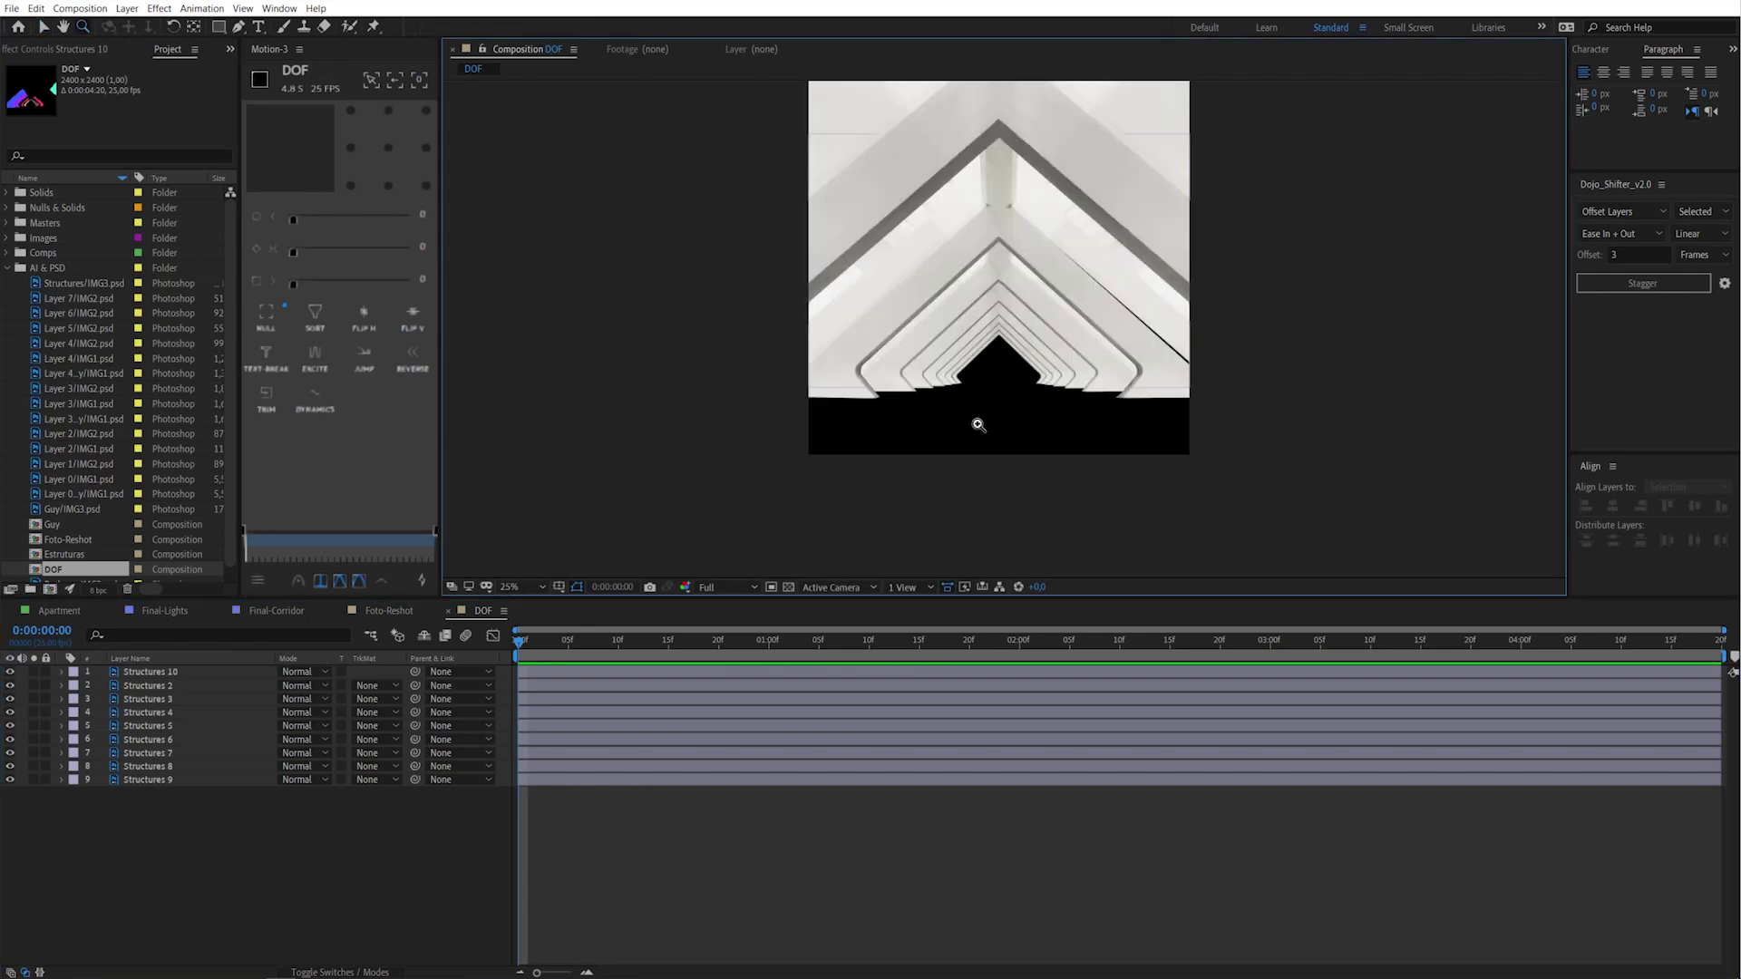
{"action": "left_click", "coordinate": [188, 823]}
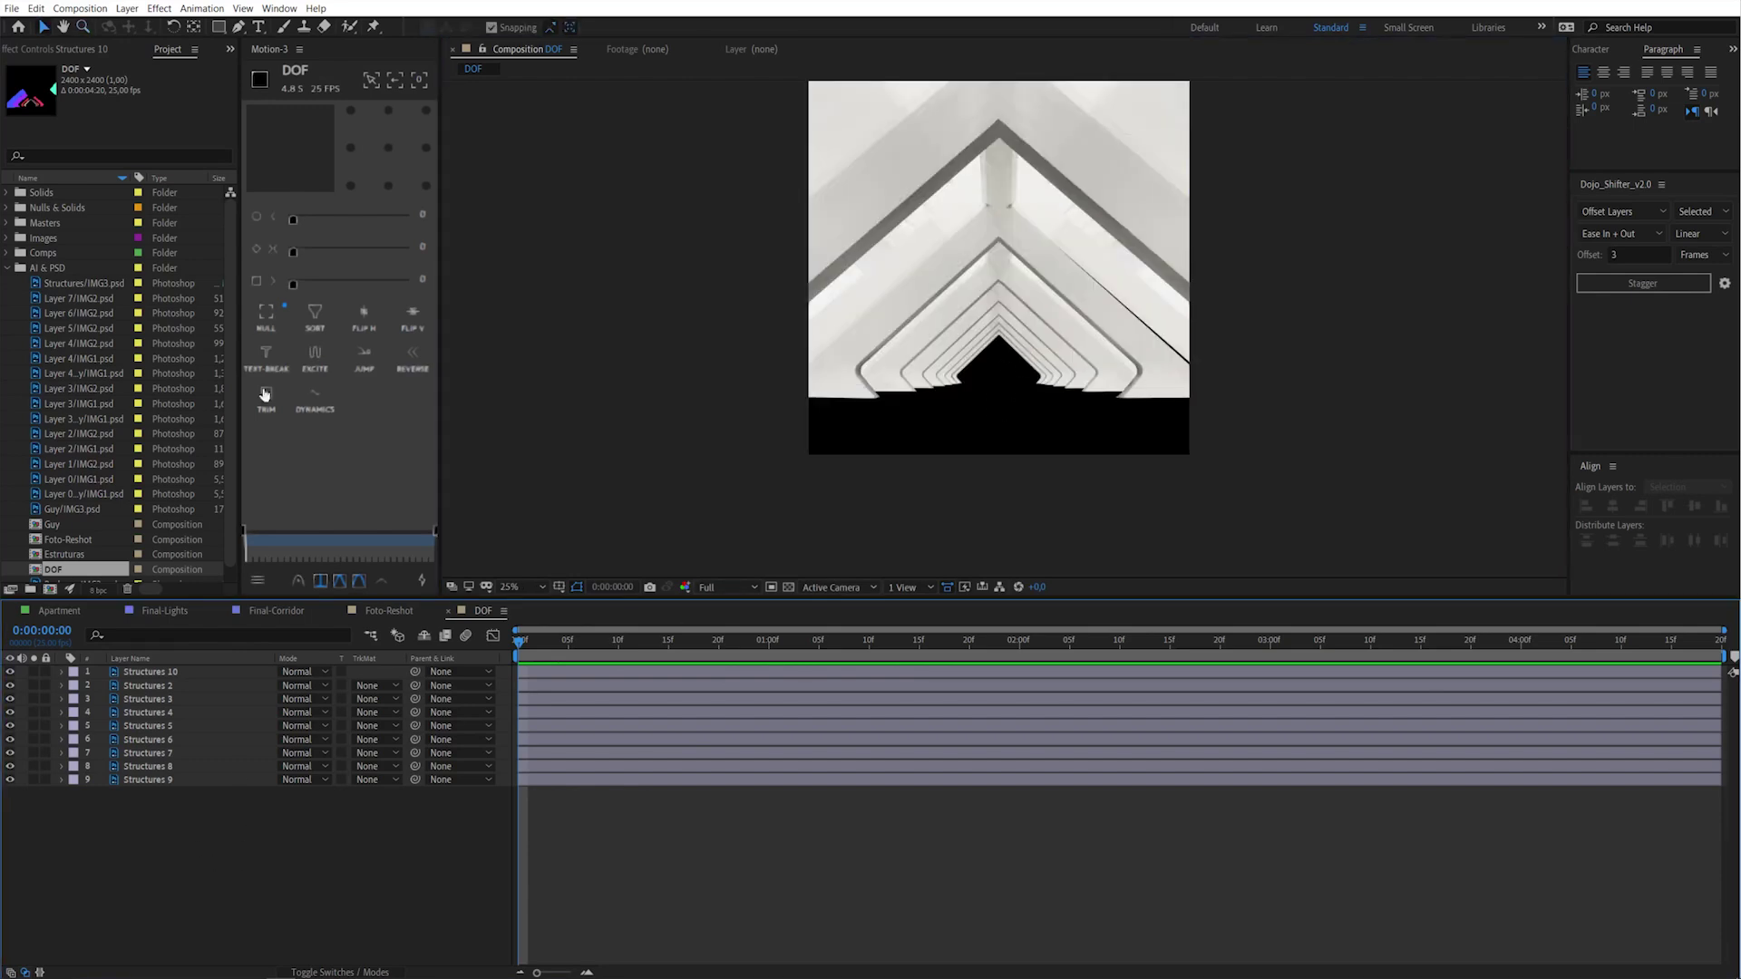
Create a new black solid and move it below all Structures layers
{"action": "mouse_move", "coordinate": [146, 27]}
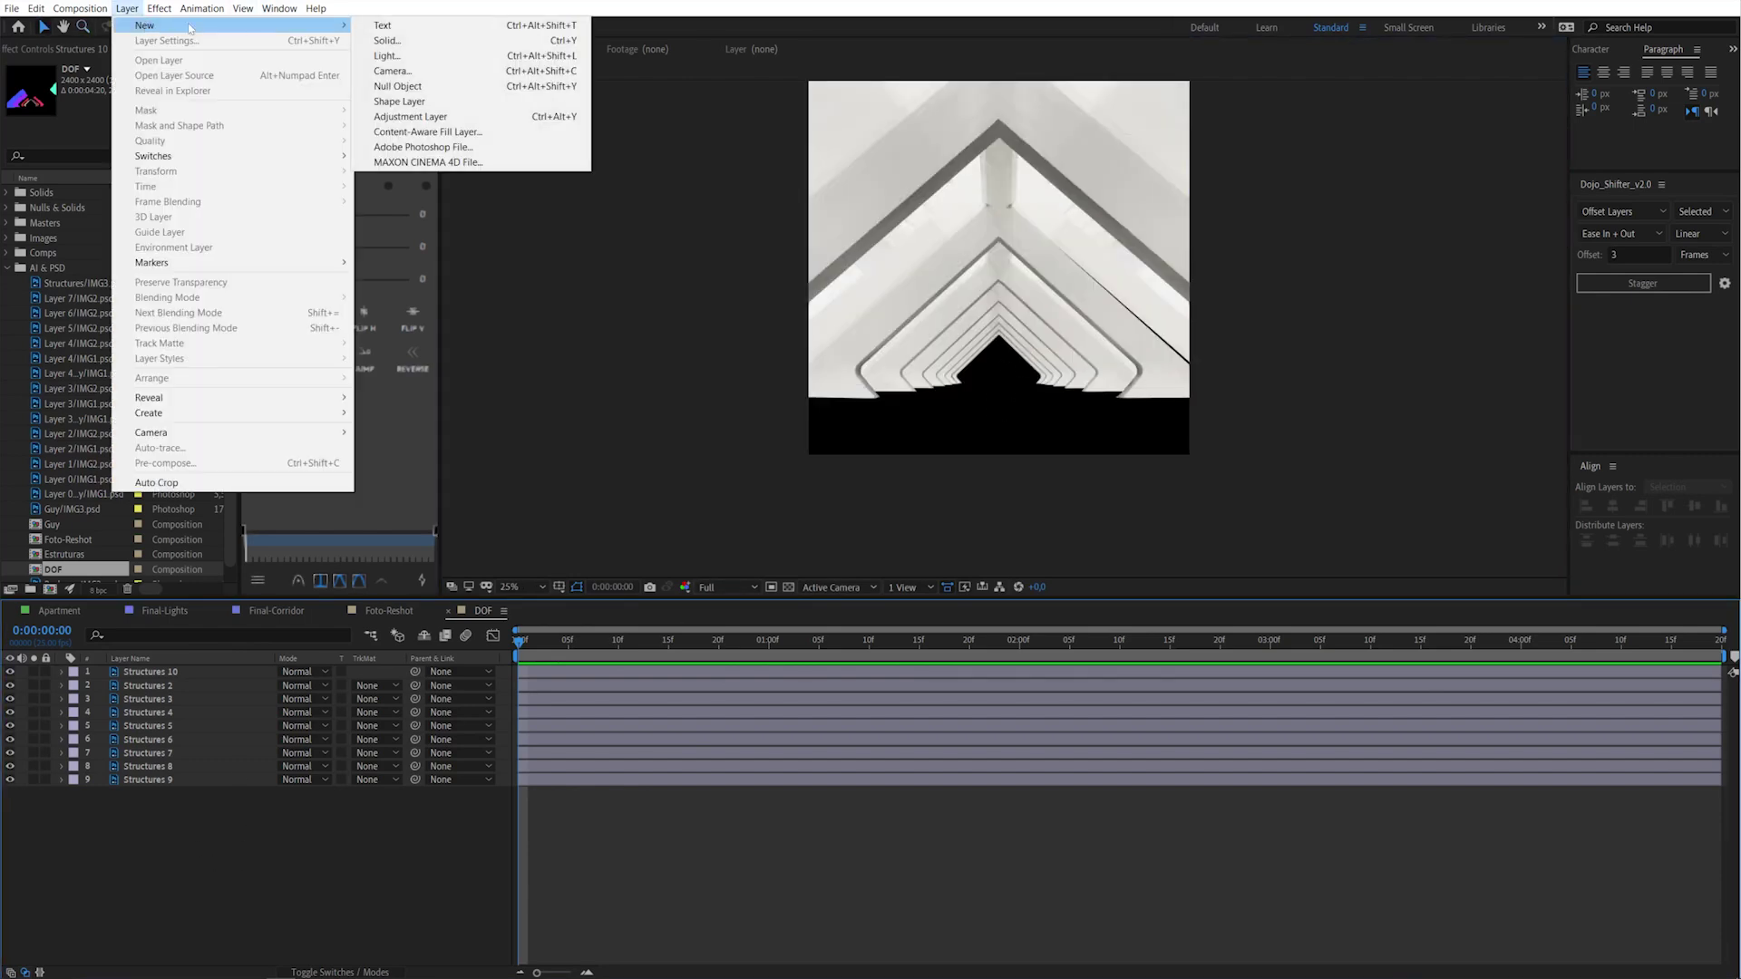
{"action": "left_click", "coordinate": [400, 43]}
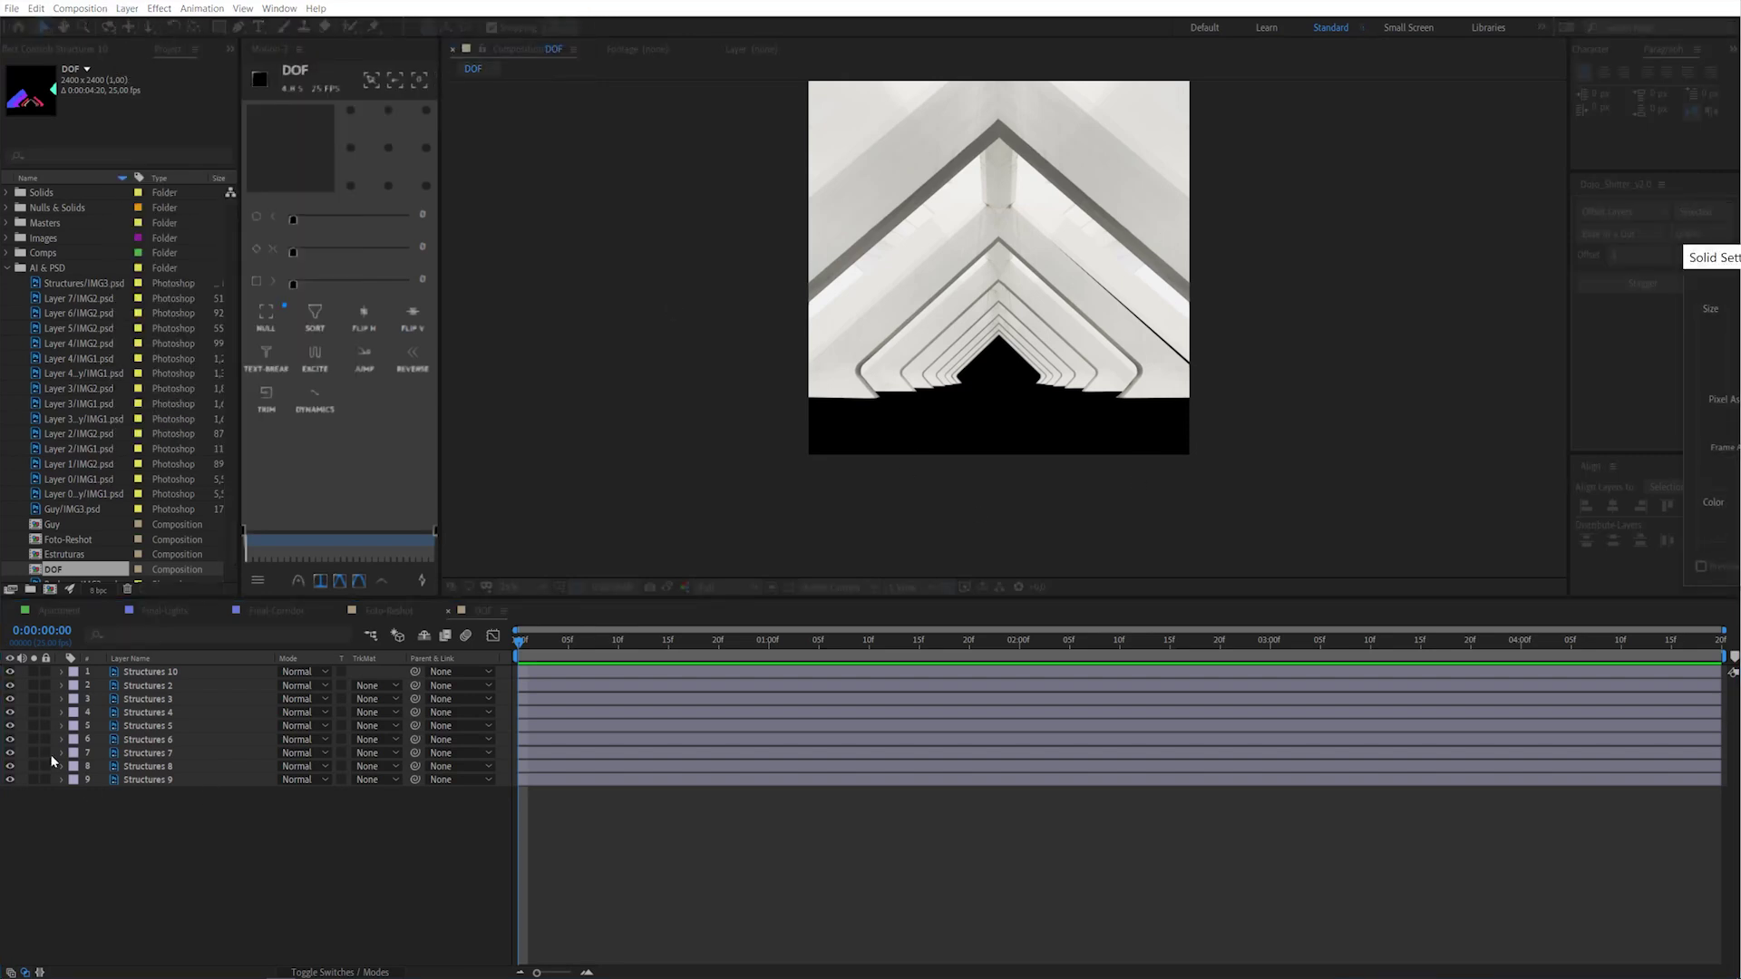
{"action": "key", "text": "Return"}
{"action": "left_click_drag", "start_coordinate": [181, 672], "coordinate": [191, 821]}
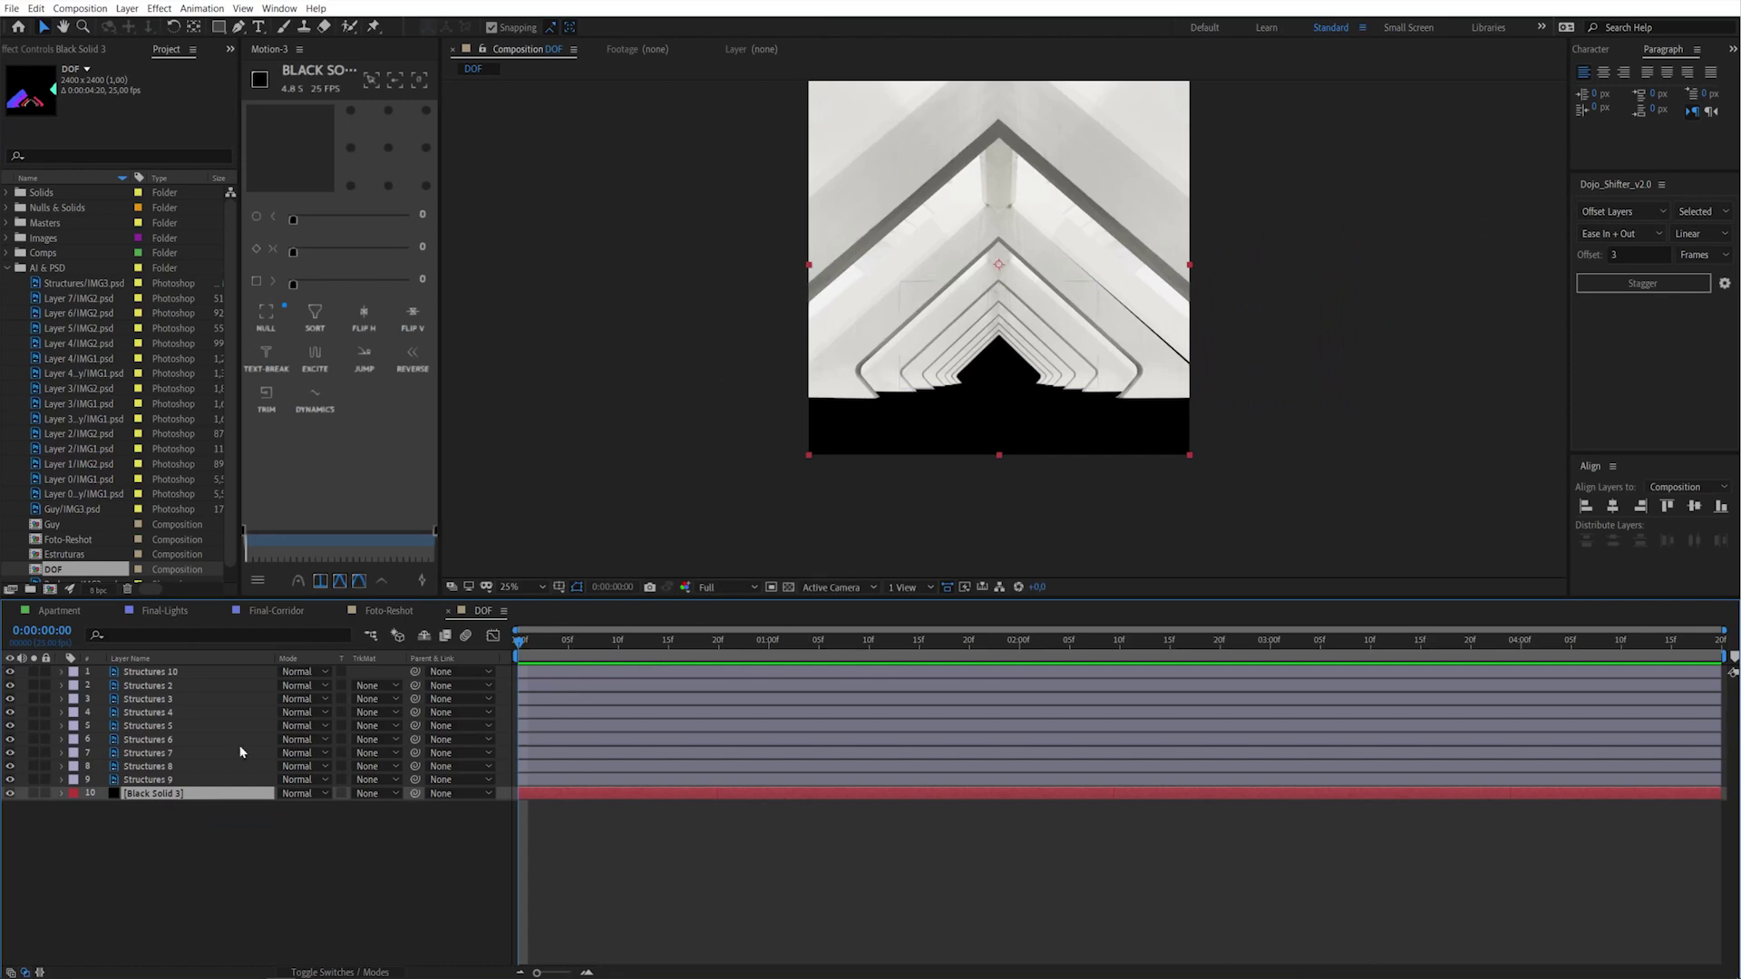
{"action": "left_click", "coordinate": [174, 796]}
Apply Gradient Ramp to Black Solid 3 and move the ramp start down toward the floor
{"action": "key", "text": "ctrl+space"}
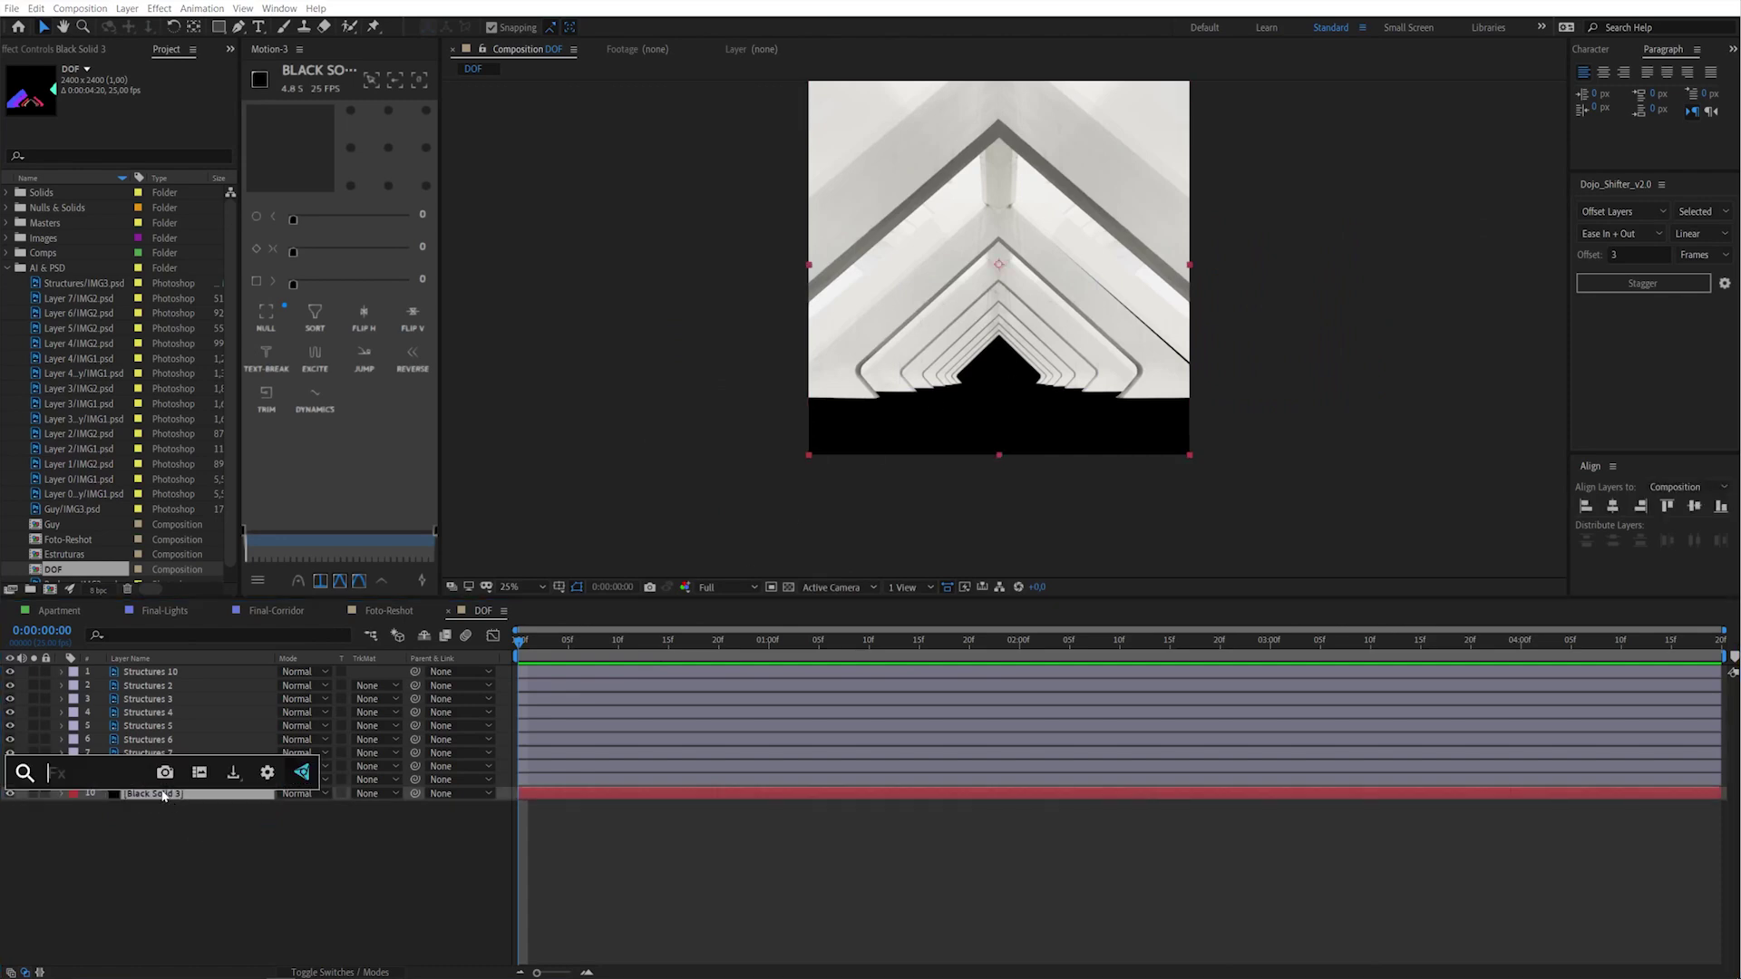
{"action": "type", "text": "ramp"}
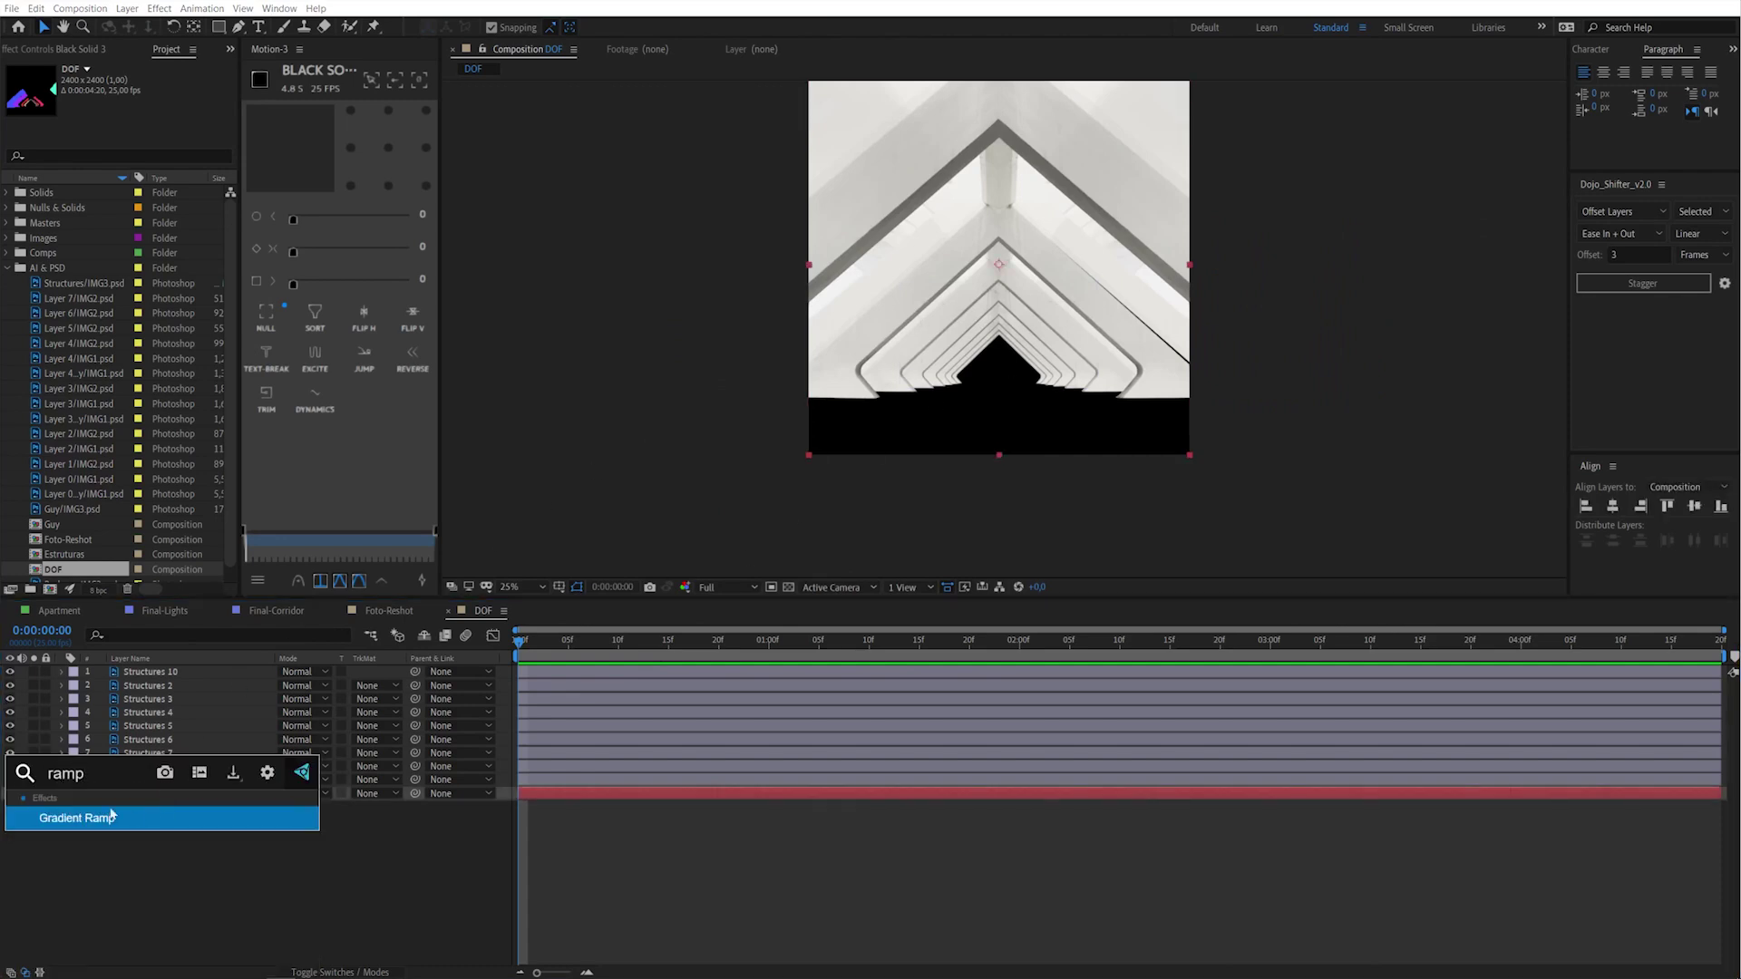
{"action": "left_click", "coordinate": [133, 819]}
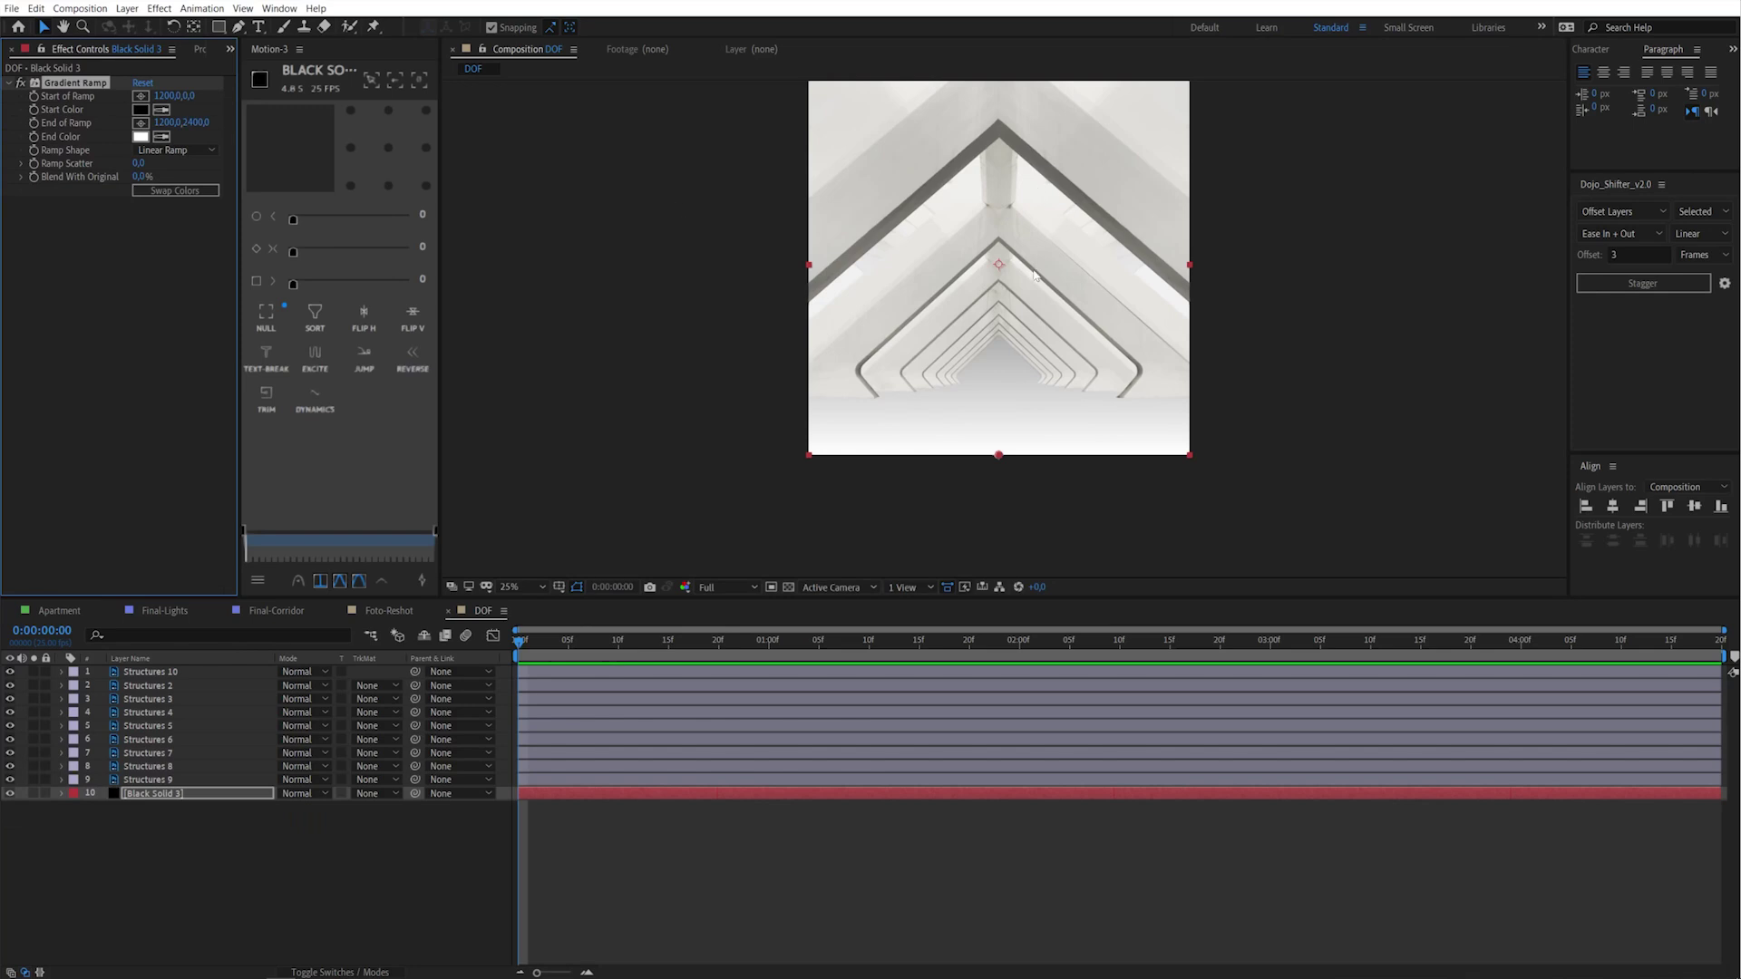
{"action": "left_click", "coordinate": [1025, 300]}
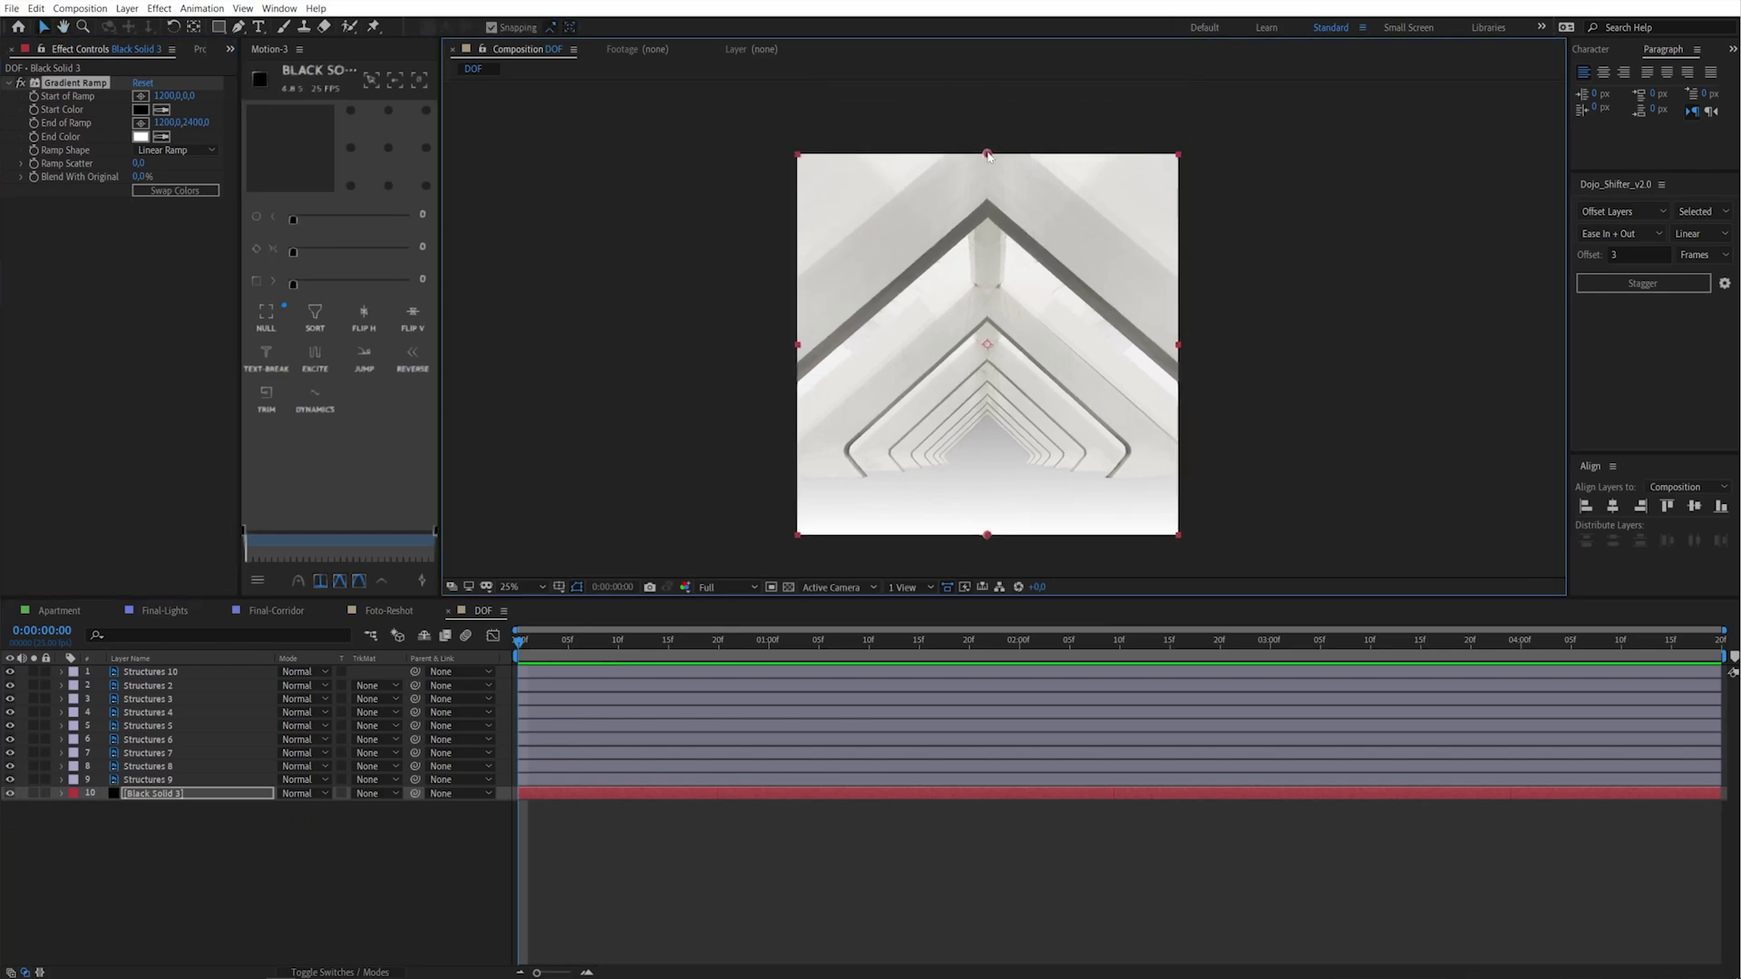
{"action": "left_click_drag", "start_coordinate": [1001, 317], "coordinate": [989, 463]}
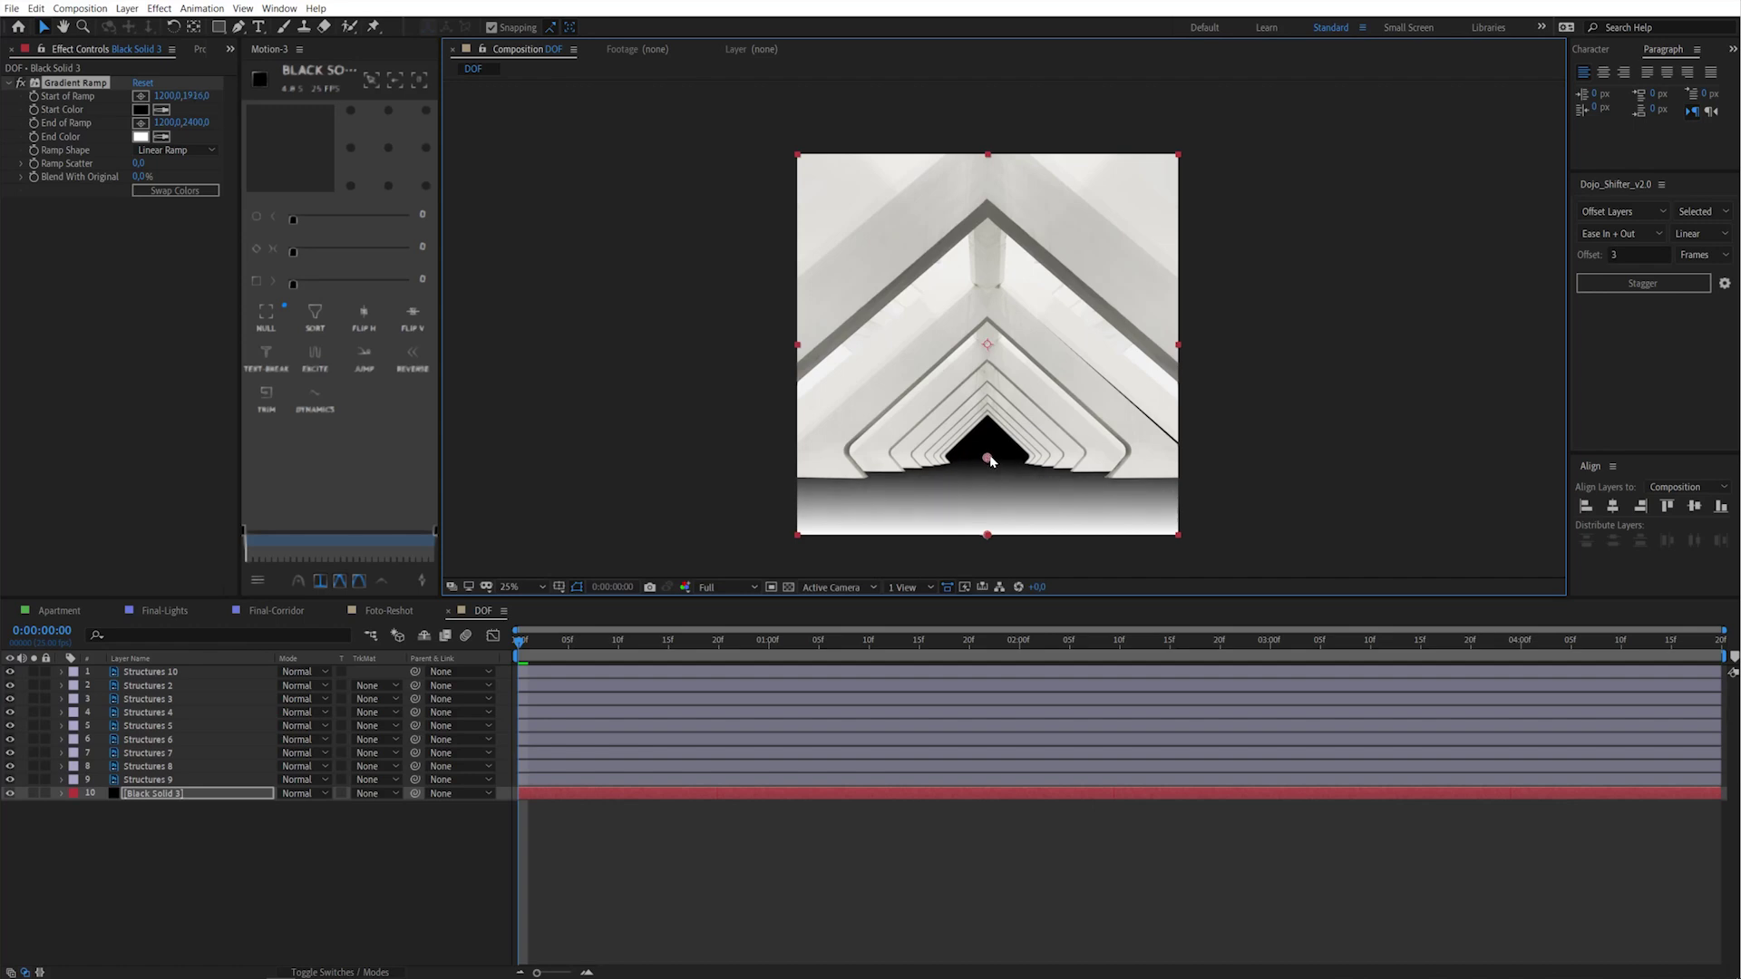
Nudge a Structures 2 mask corner, then raise the ramp end point above the bottom edge
{"action": "left_click", "coordinate": [544, 739]}
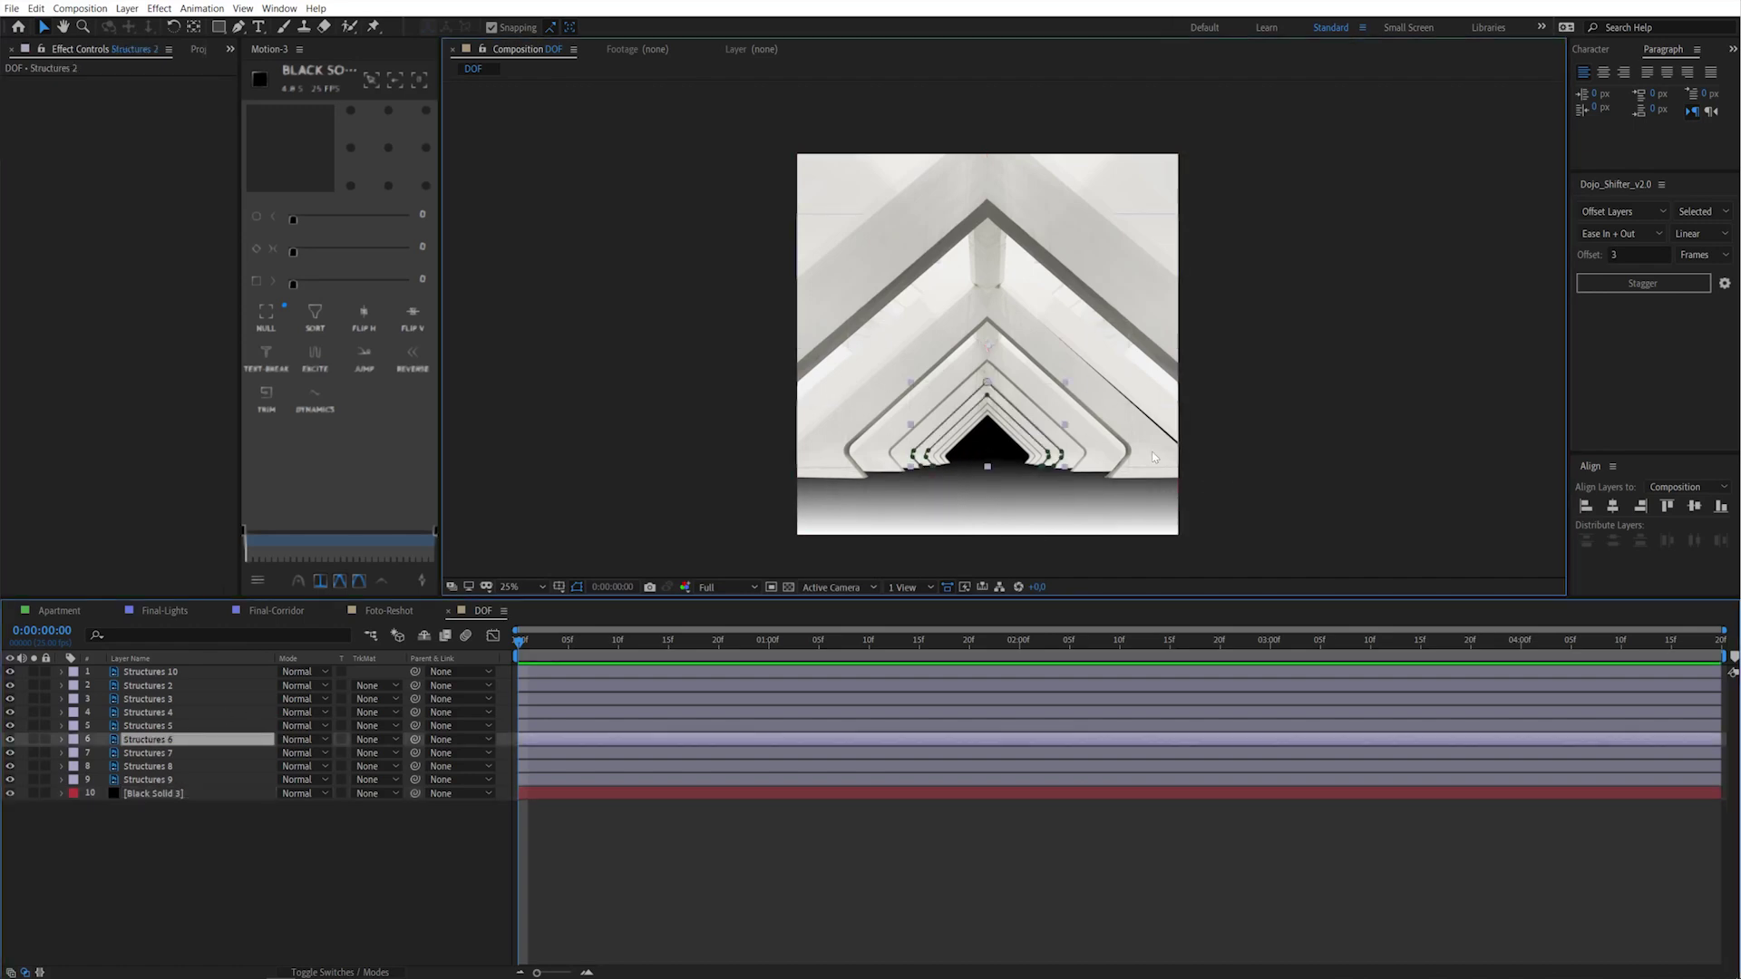
{"action": "left_click", "coordinate": [1184, 463]}
{"action": "left_click_drag", "start_coordinate": [1199, 462], "coordinate": [1202, 466]}
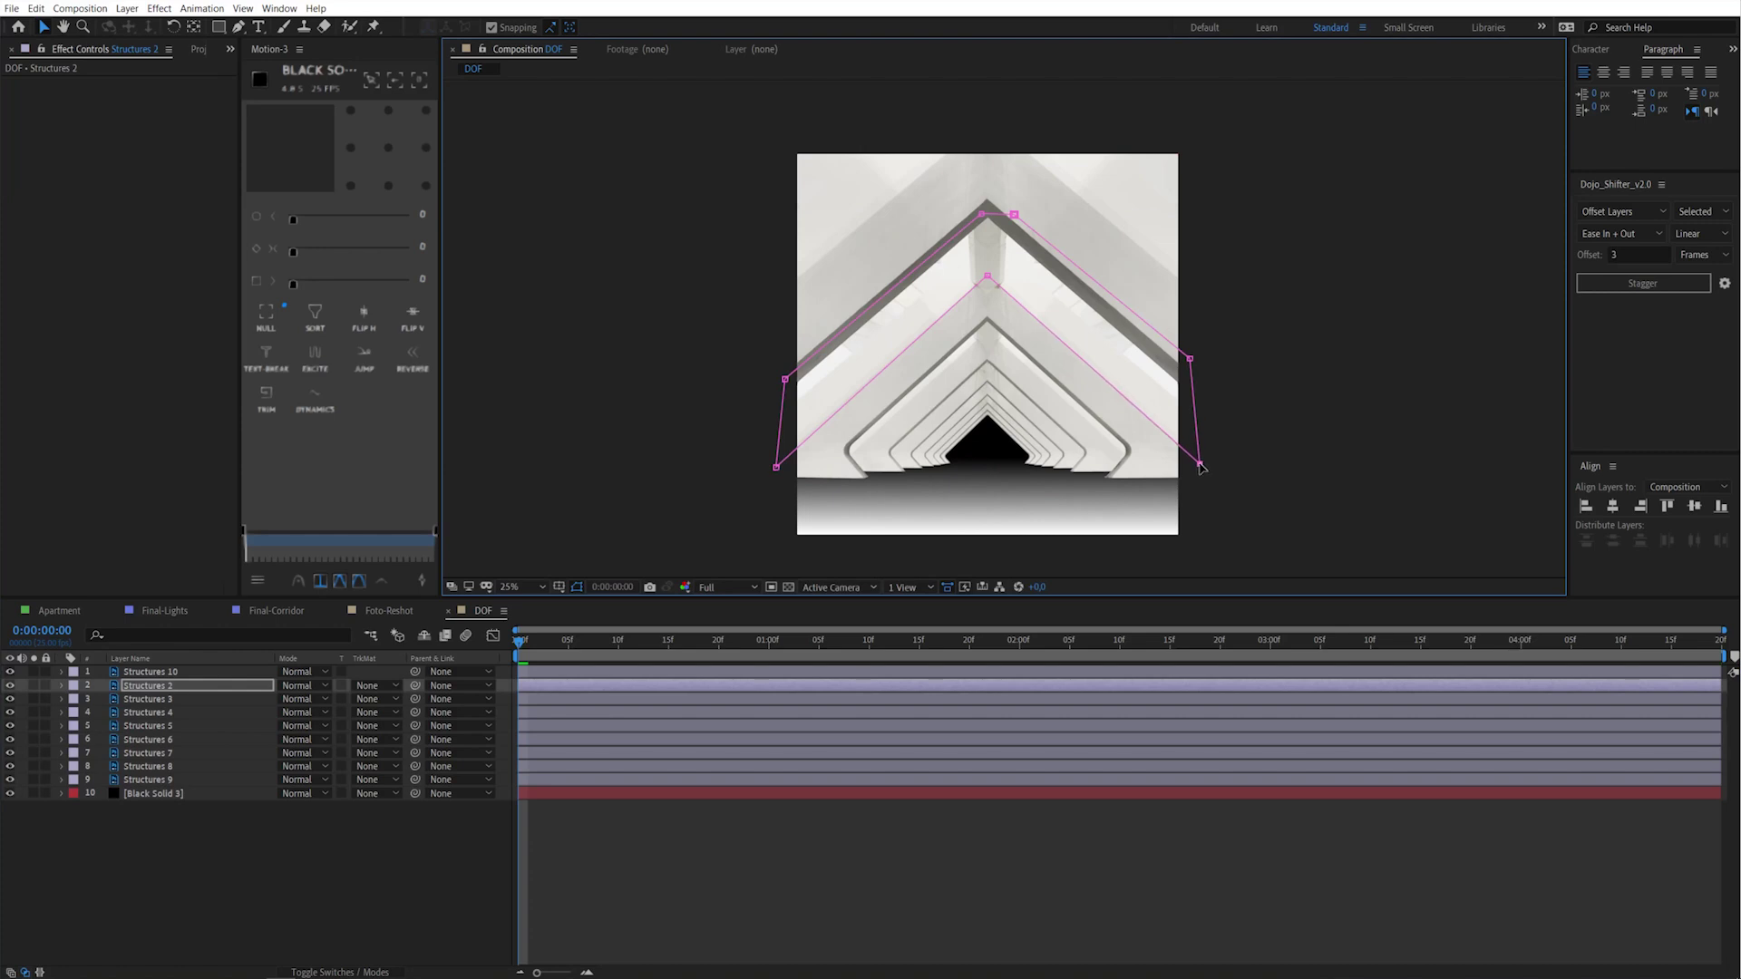
{"action": "left_click", "coordinate": [581, 885]}
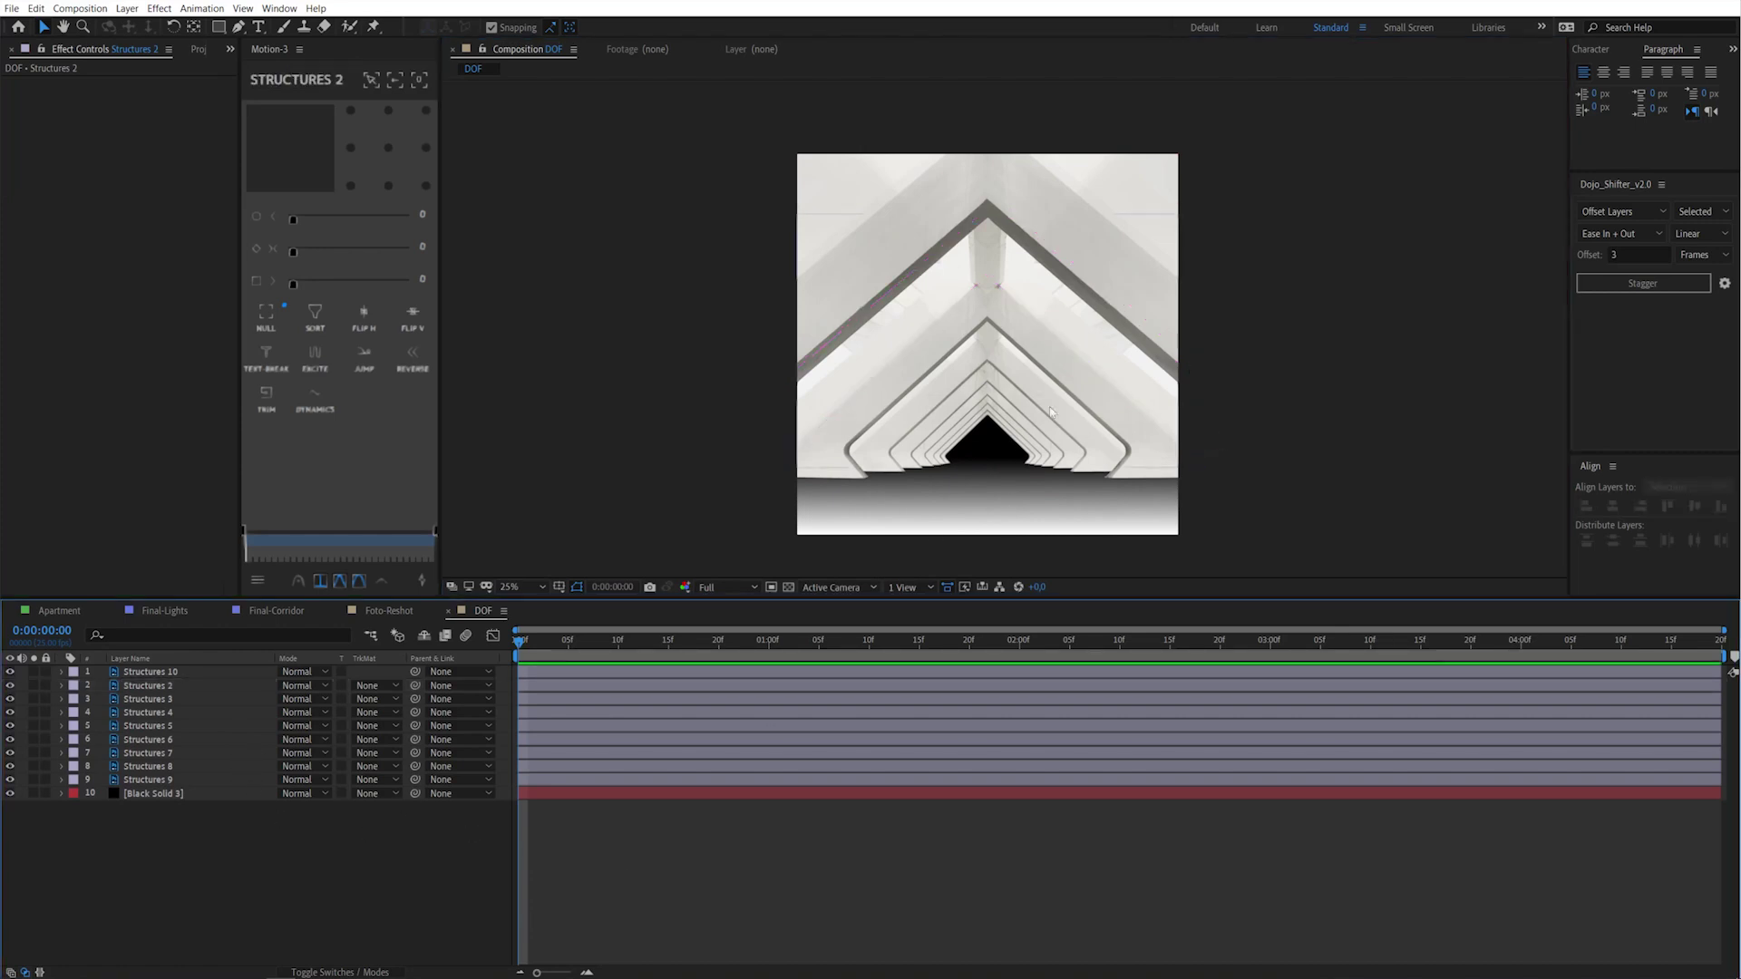
{"action": "left_click", "coordinate": [968, 375]}
{"action": "key", "text": "Return"}
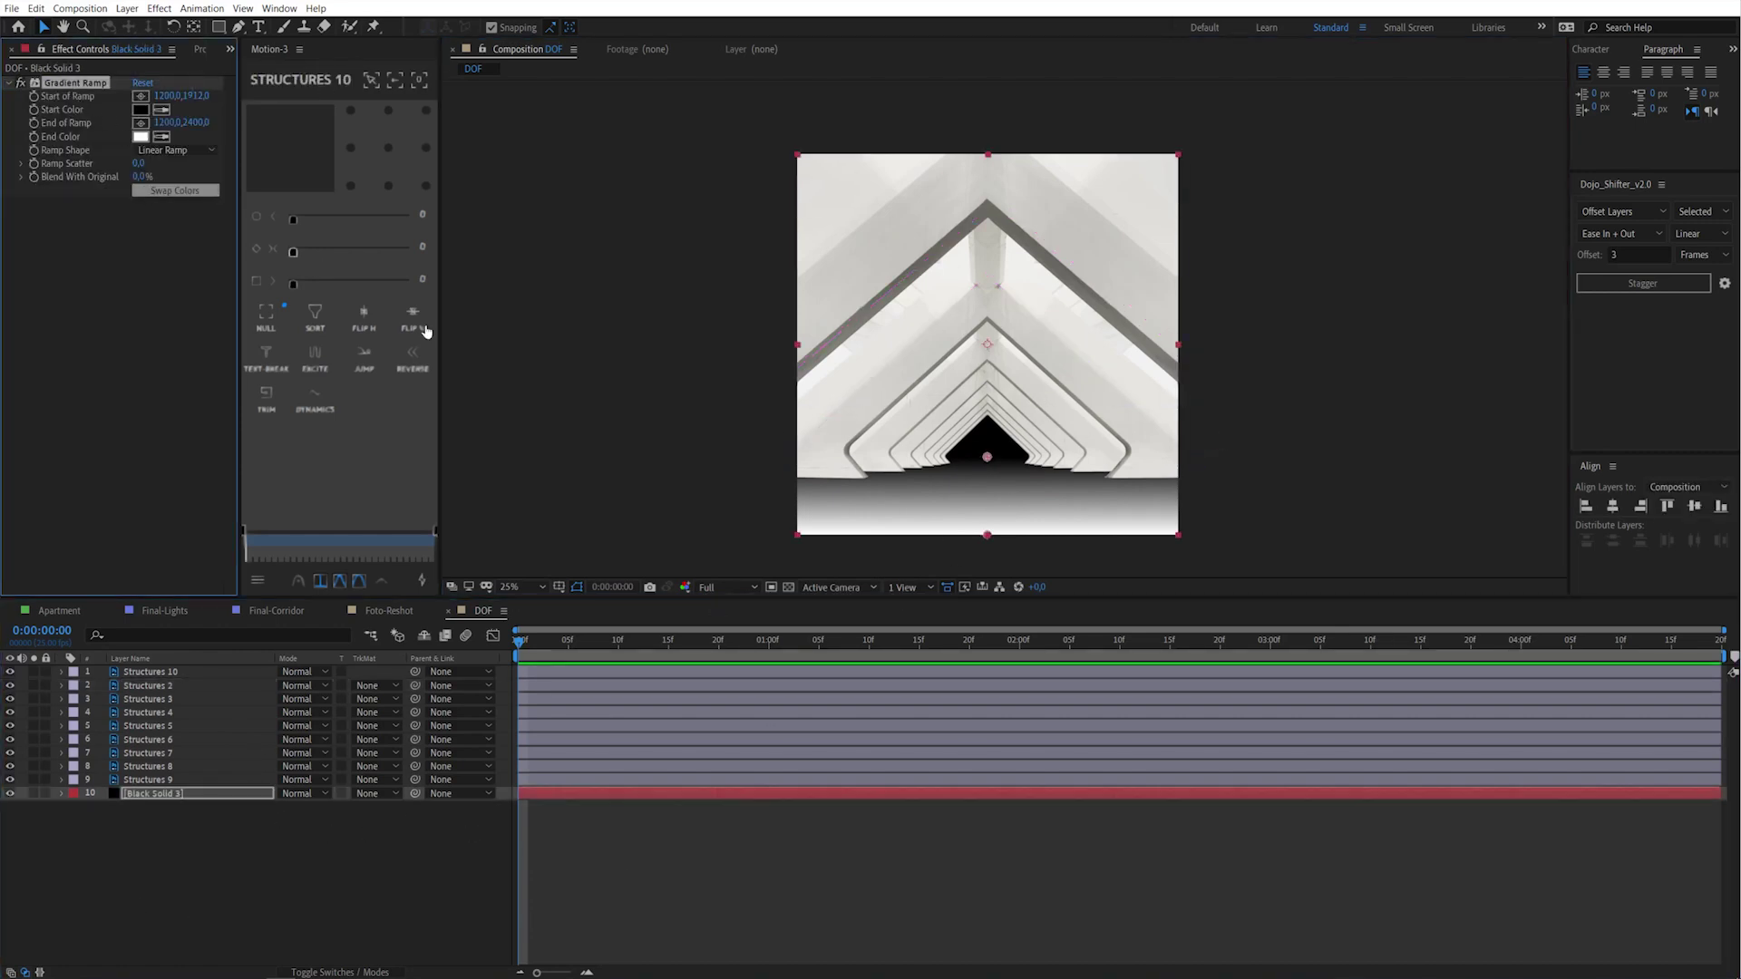
{"action": "left_click_drag", "start_coordinate": [988, 537], "coordinate": [1002, 495]}
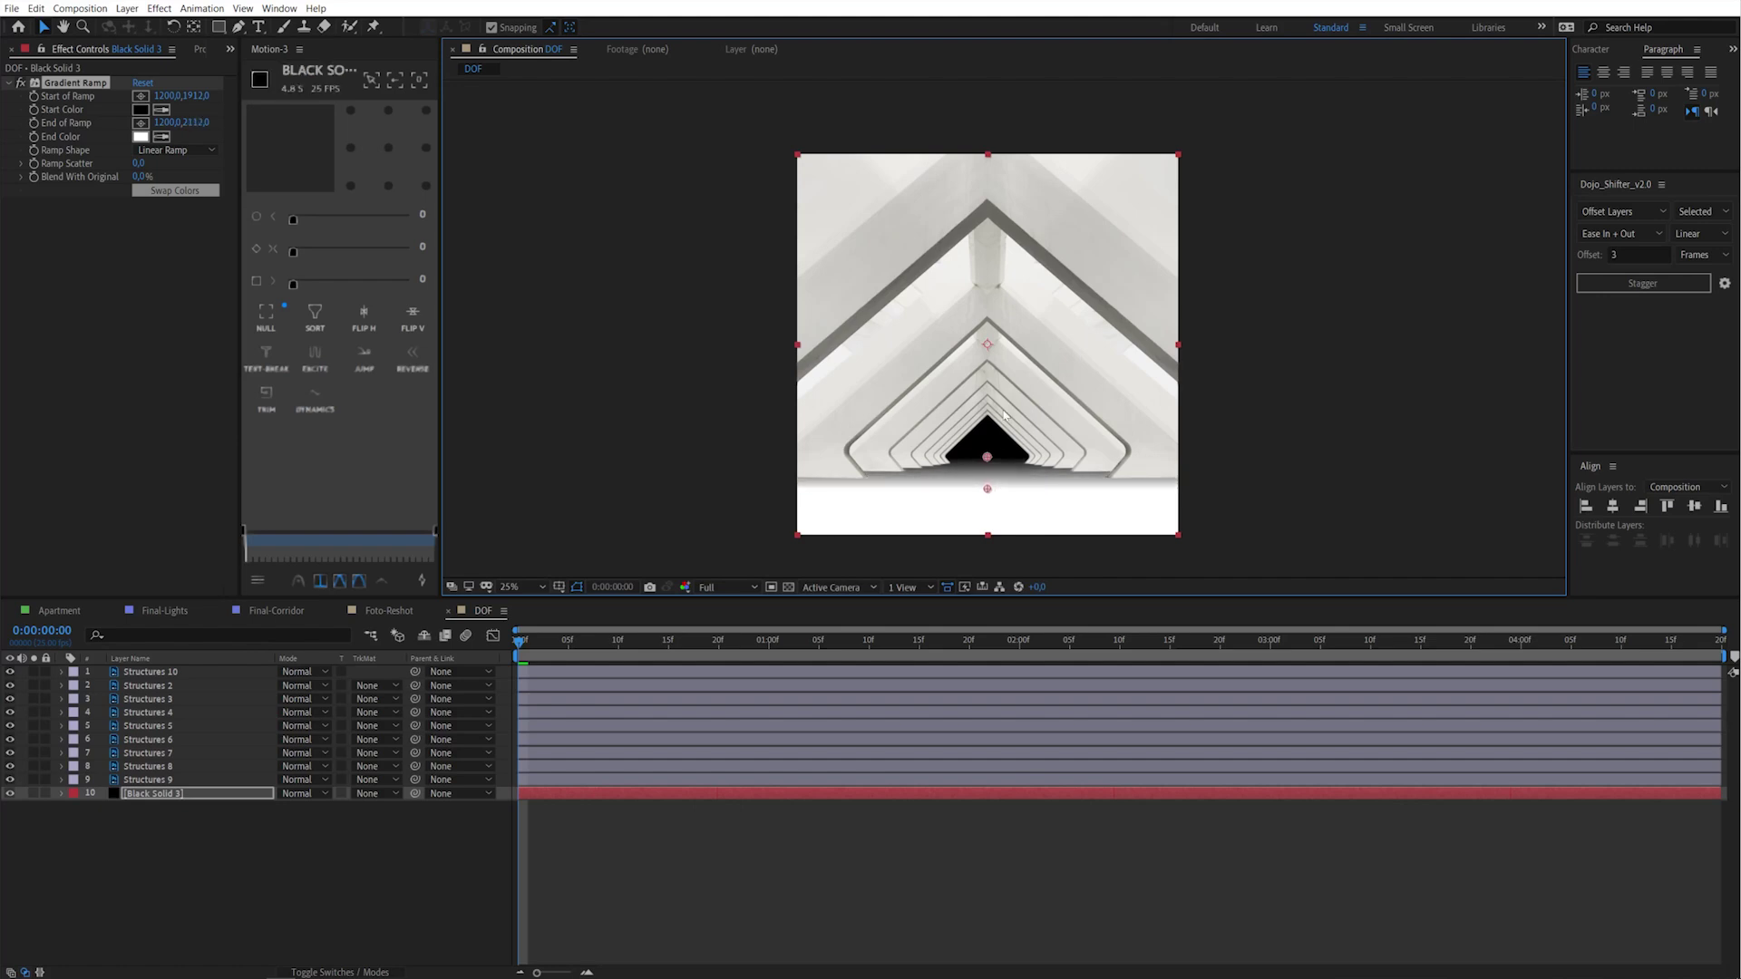
{"action": "left_click", "coordinate": [179, 874]}
Apply a white Fill effect to Structures 10
{"action": "left_click", "coordinate": [151, 672]}
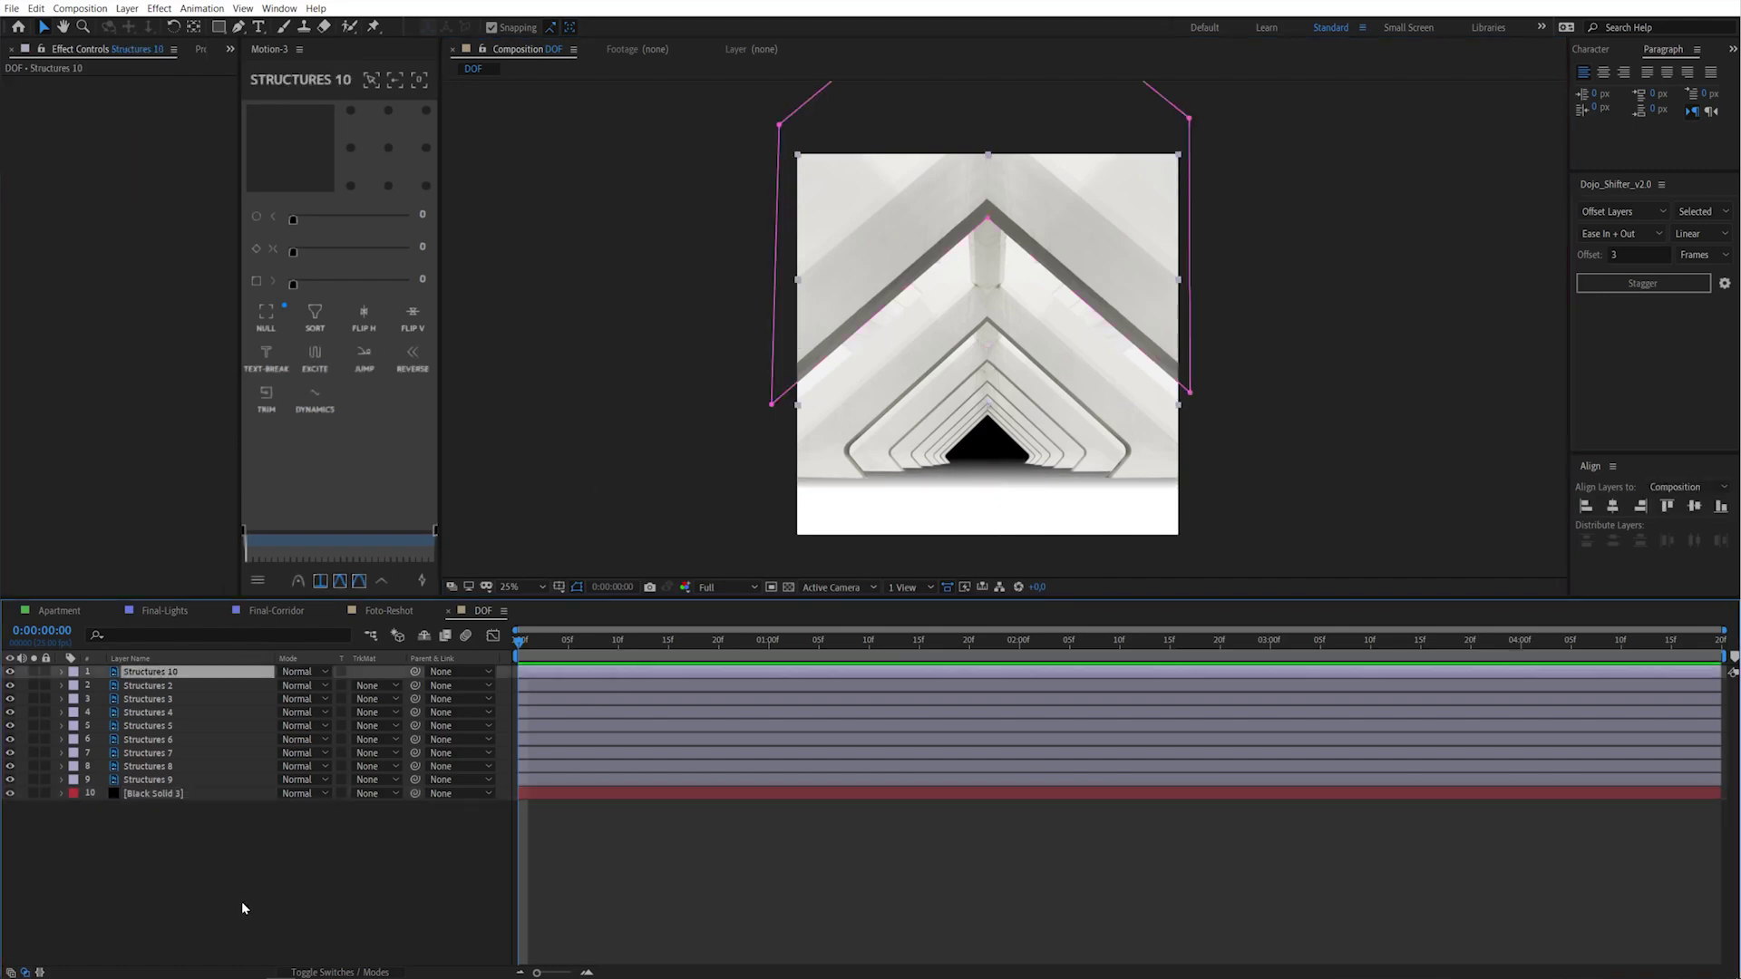
{"action": "key", "text": "ctrl+space"}
{"action": "type", "text": "fill"}
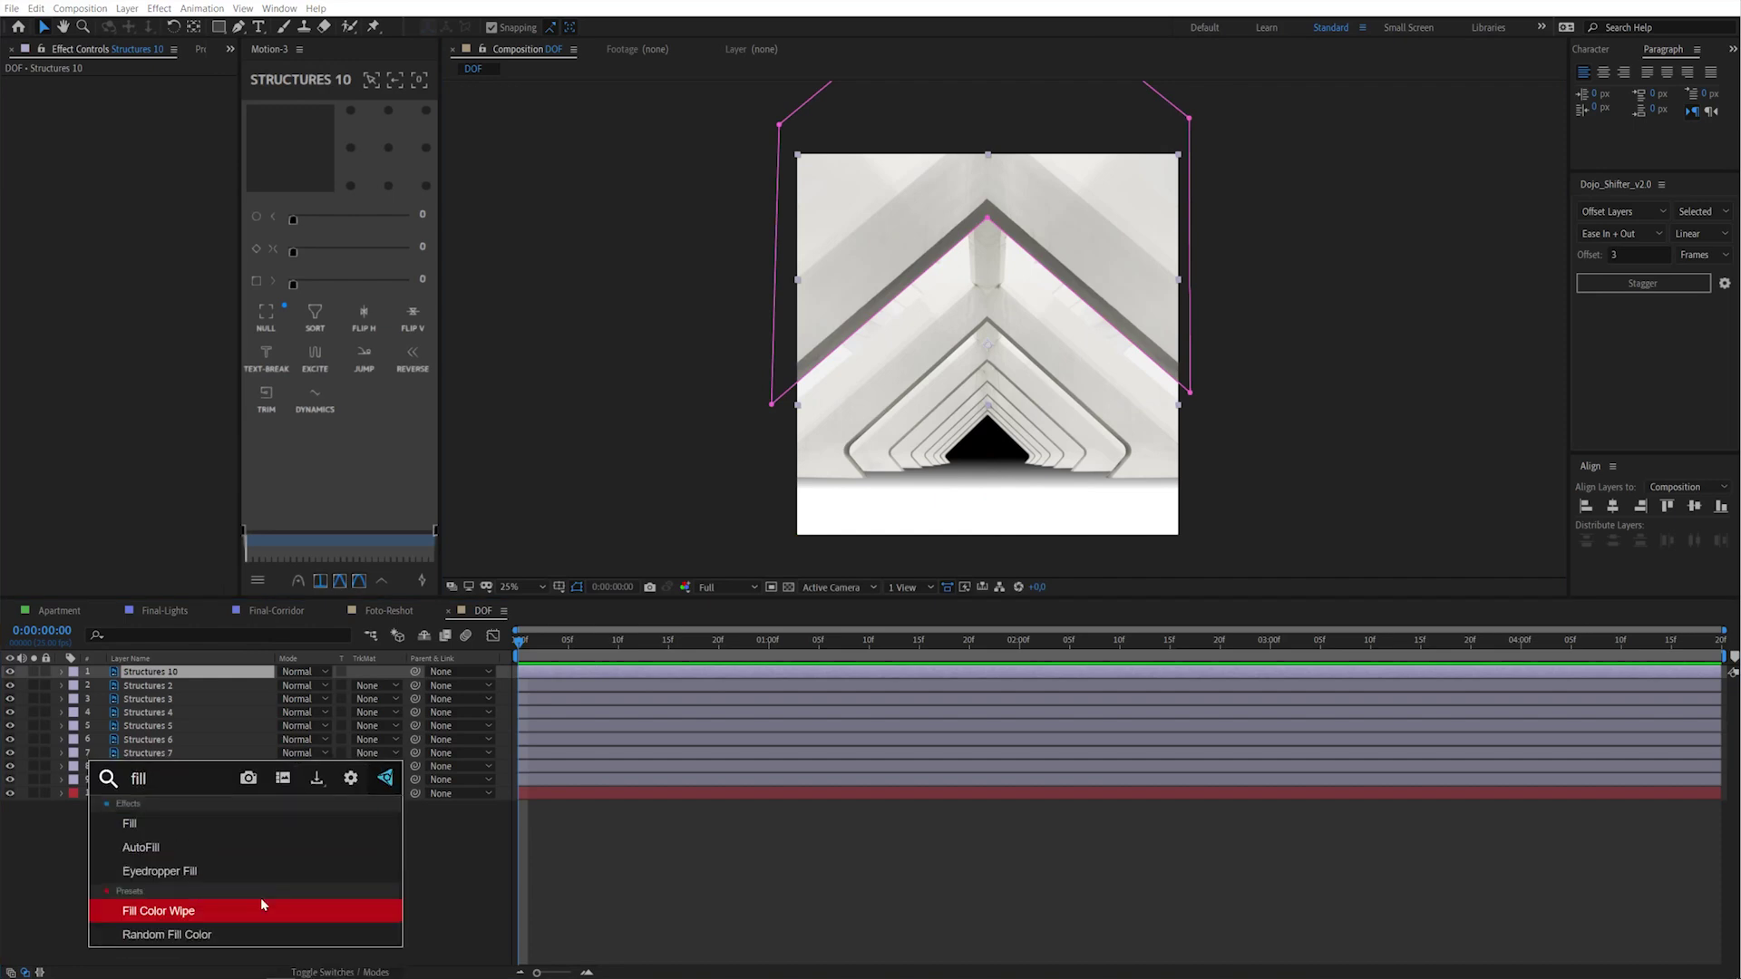
{"action": "key", "text": "Return"}
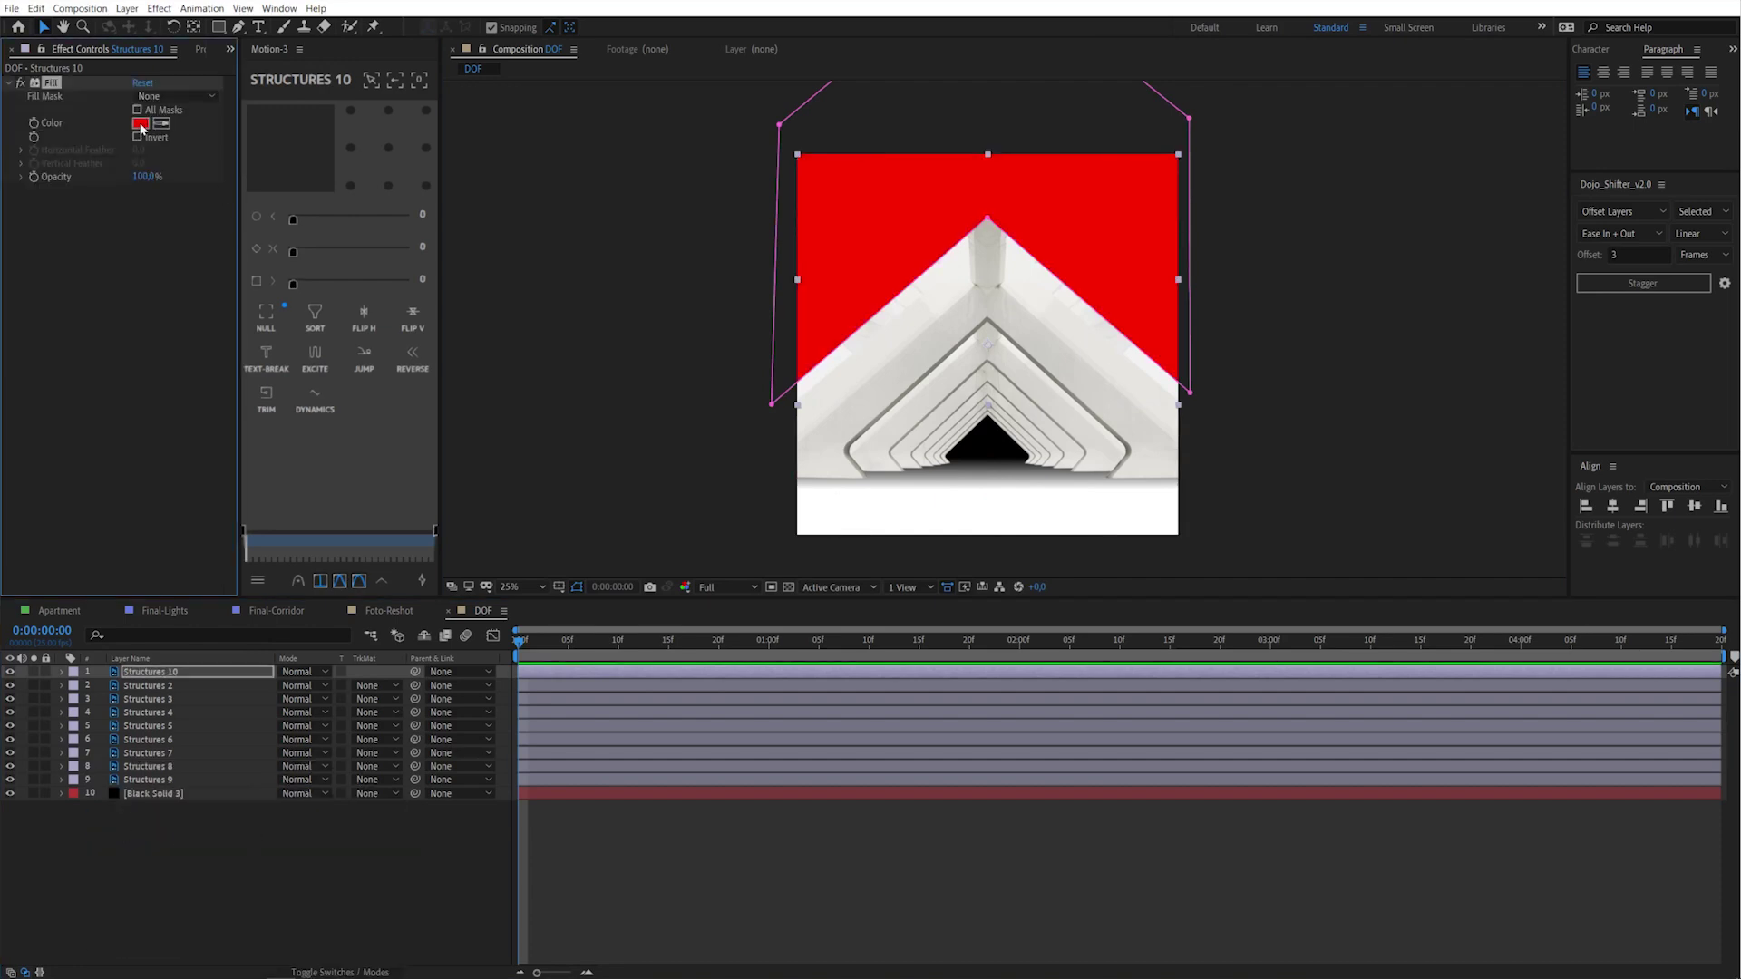
{"action": "left_click", "coordinate": [140, 123]}
{"action": "left_click_drag", "start_coordinate": [1255, 260], "coordinate": [1079, 171]}
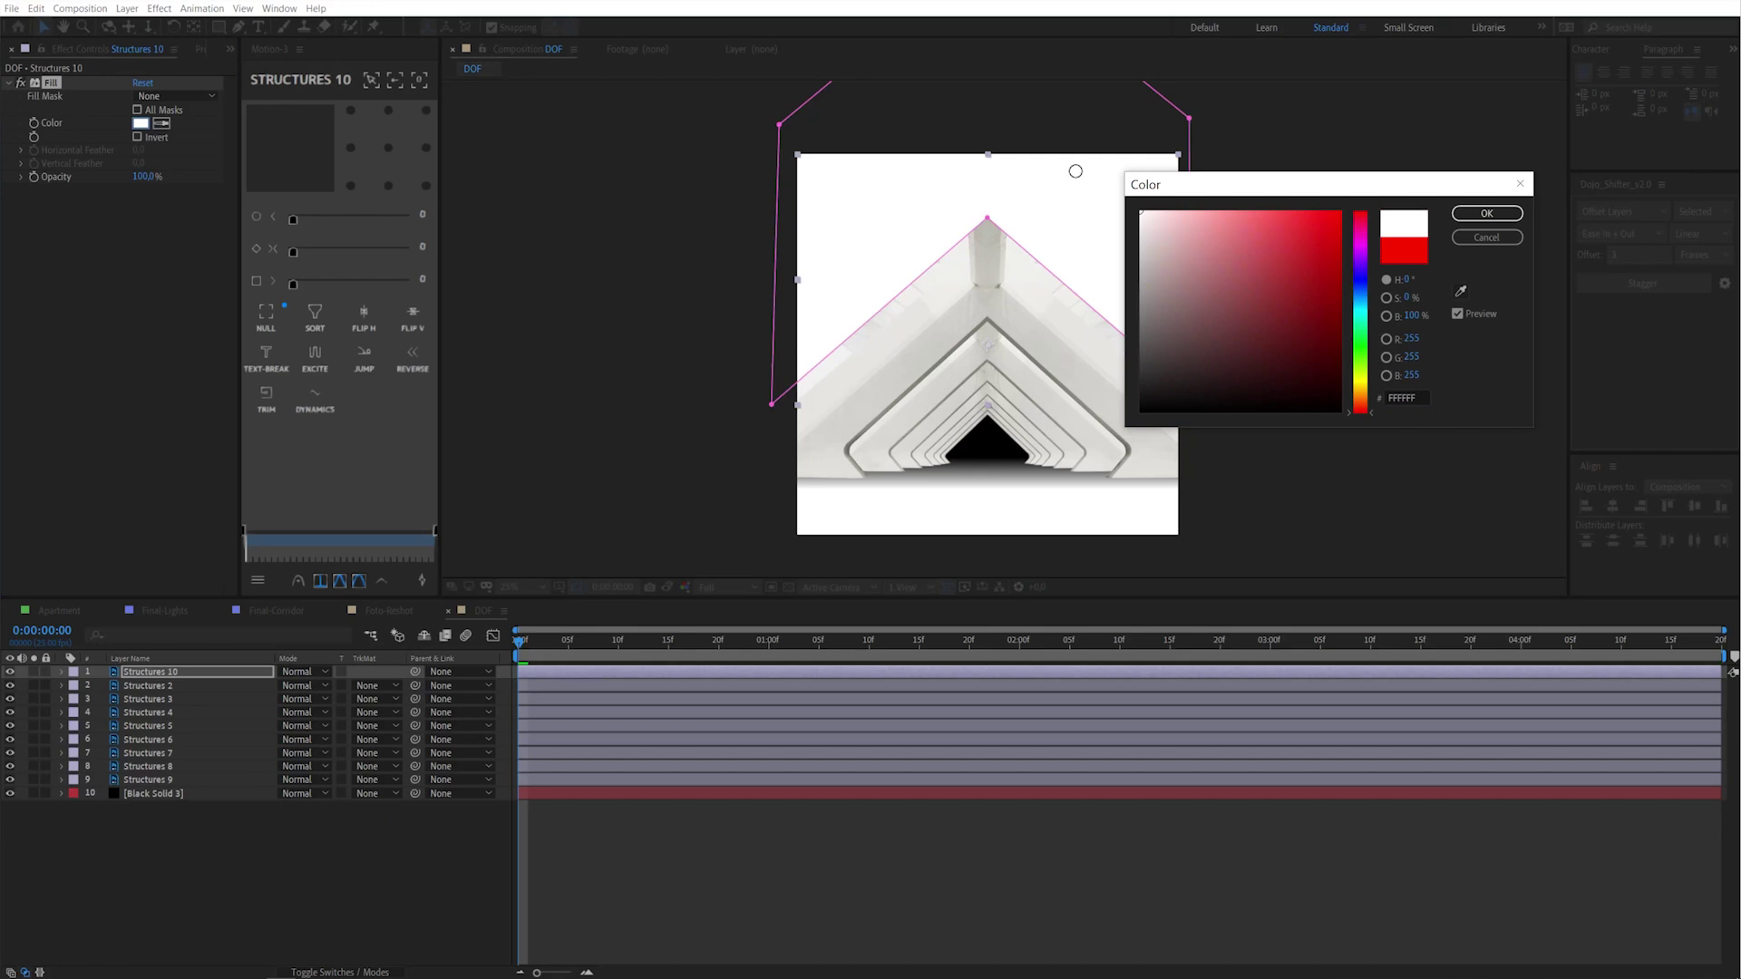
{"action": "left_click", "coordinate": [1487, 214]}
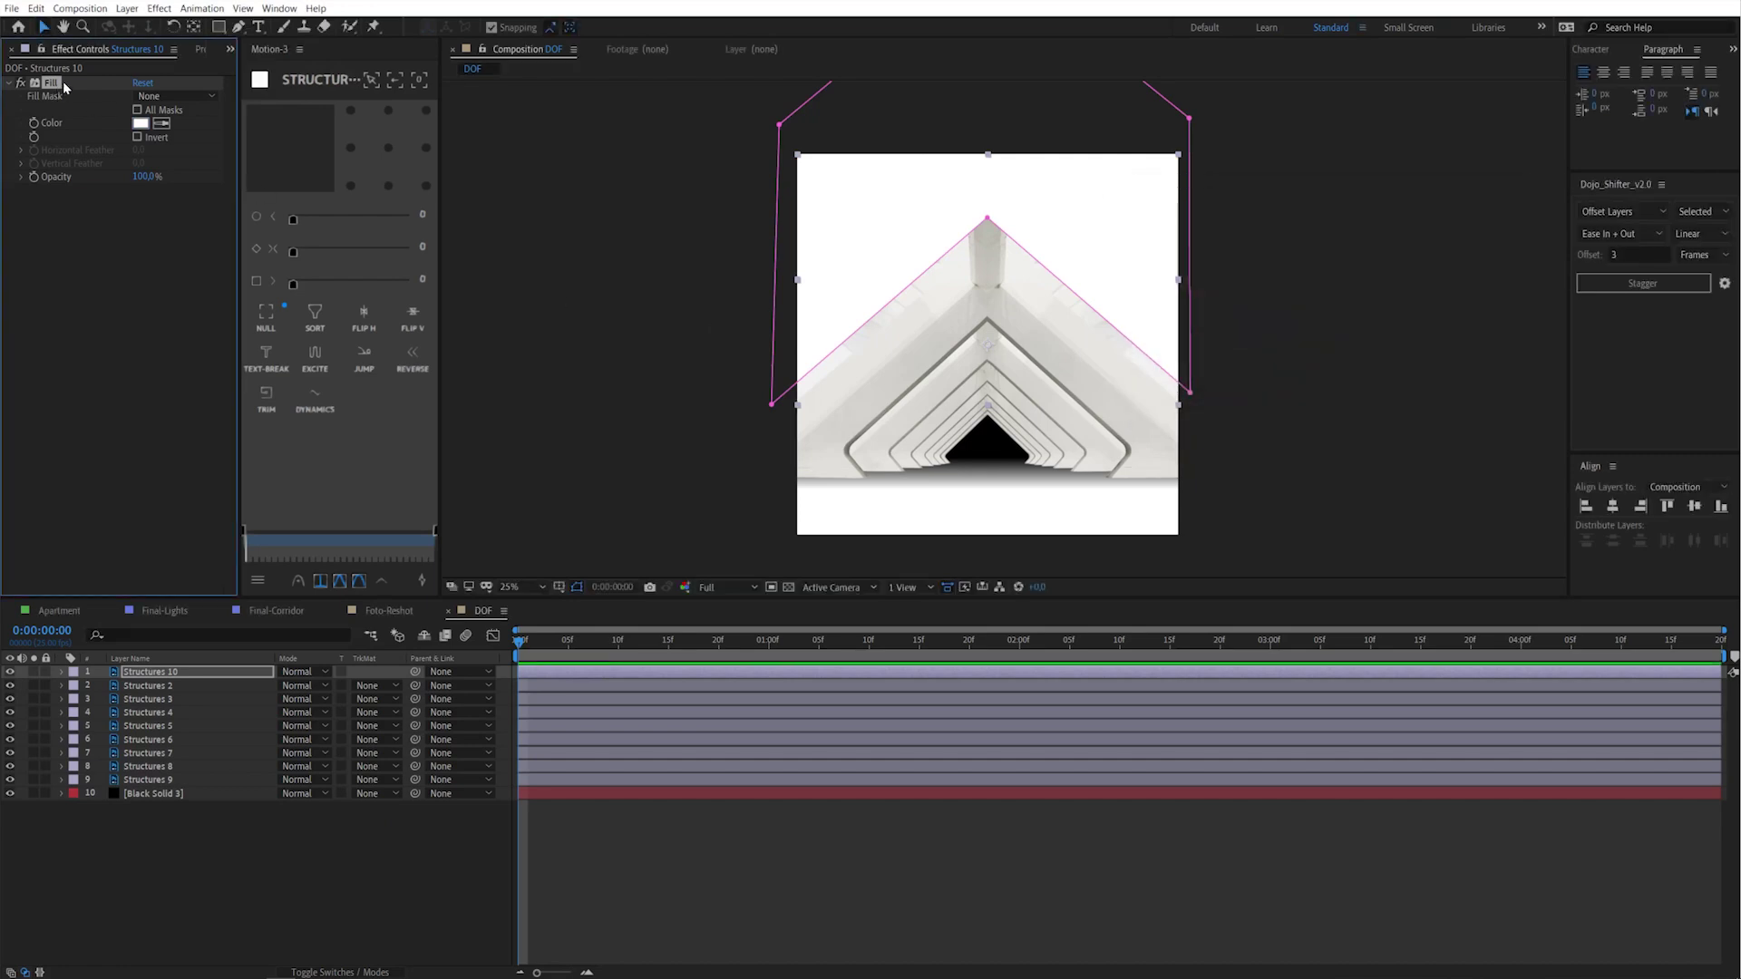
Paste the Fill effect onto Structures 2 through 9
{"action": "left_click", "coordinate": [159, 686]}
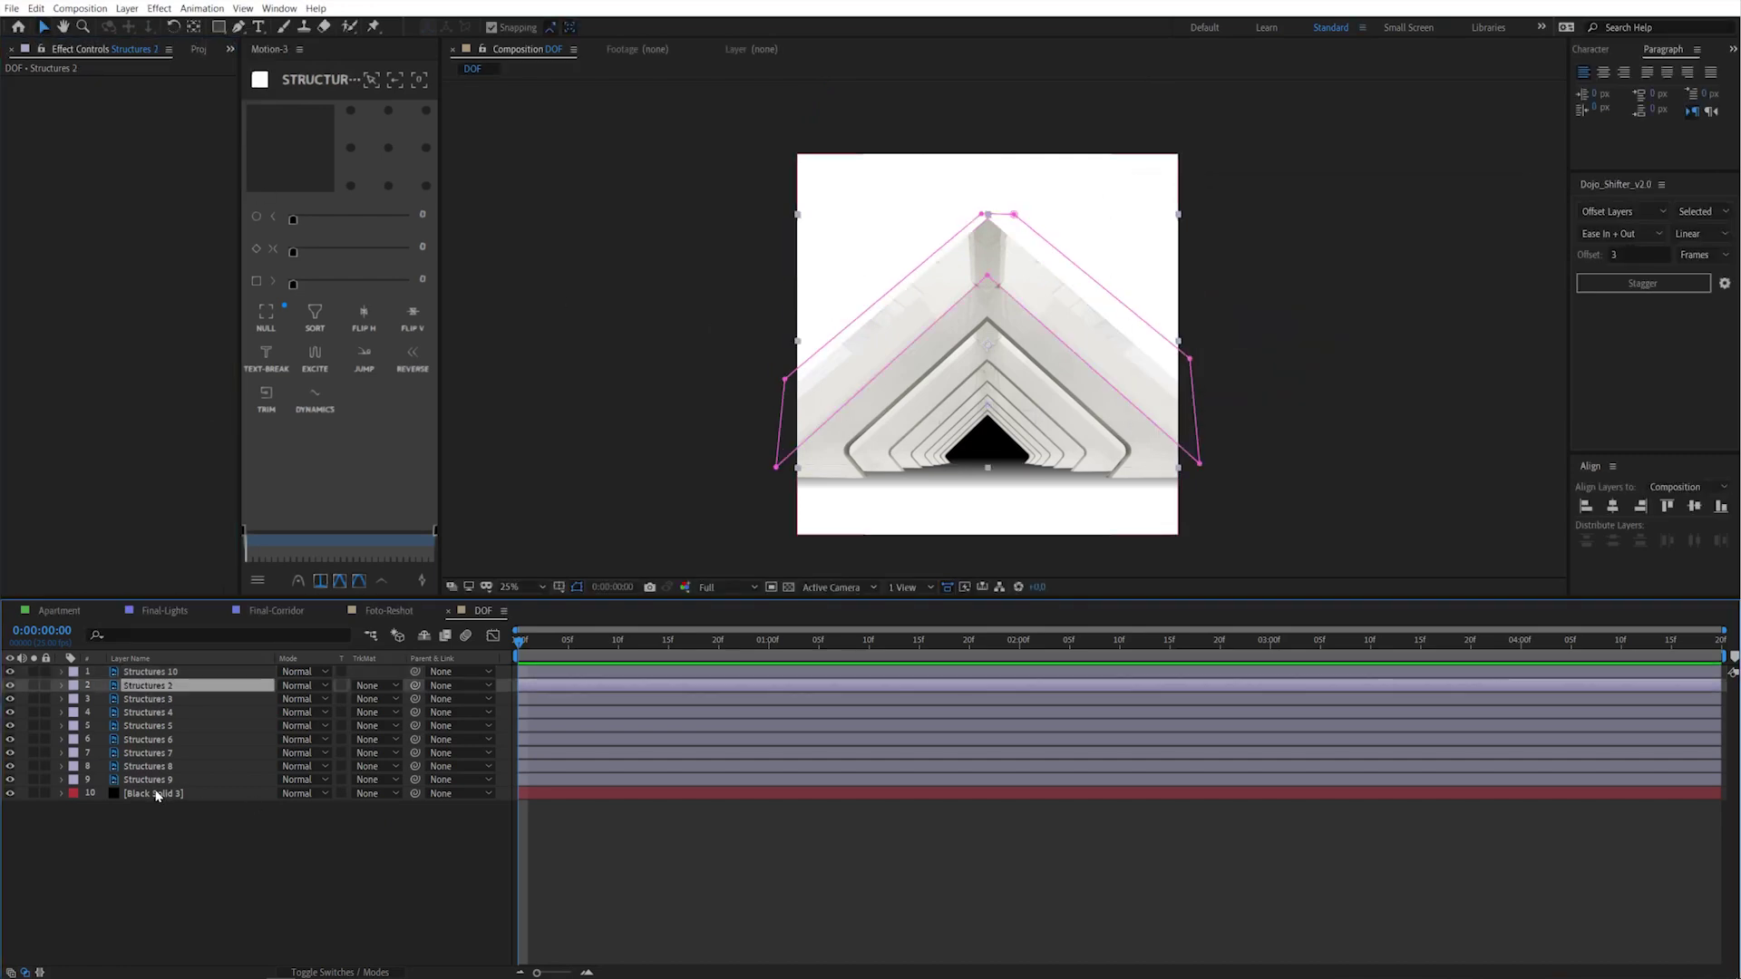
{"action": "left_click", "coordinate": [150, 780], "text": "shift"}
{"action": "key", "text": "ctrl+v"}
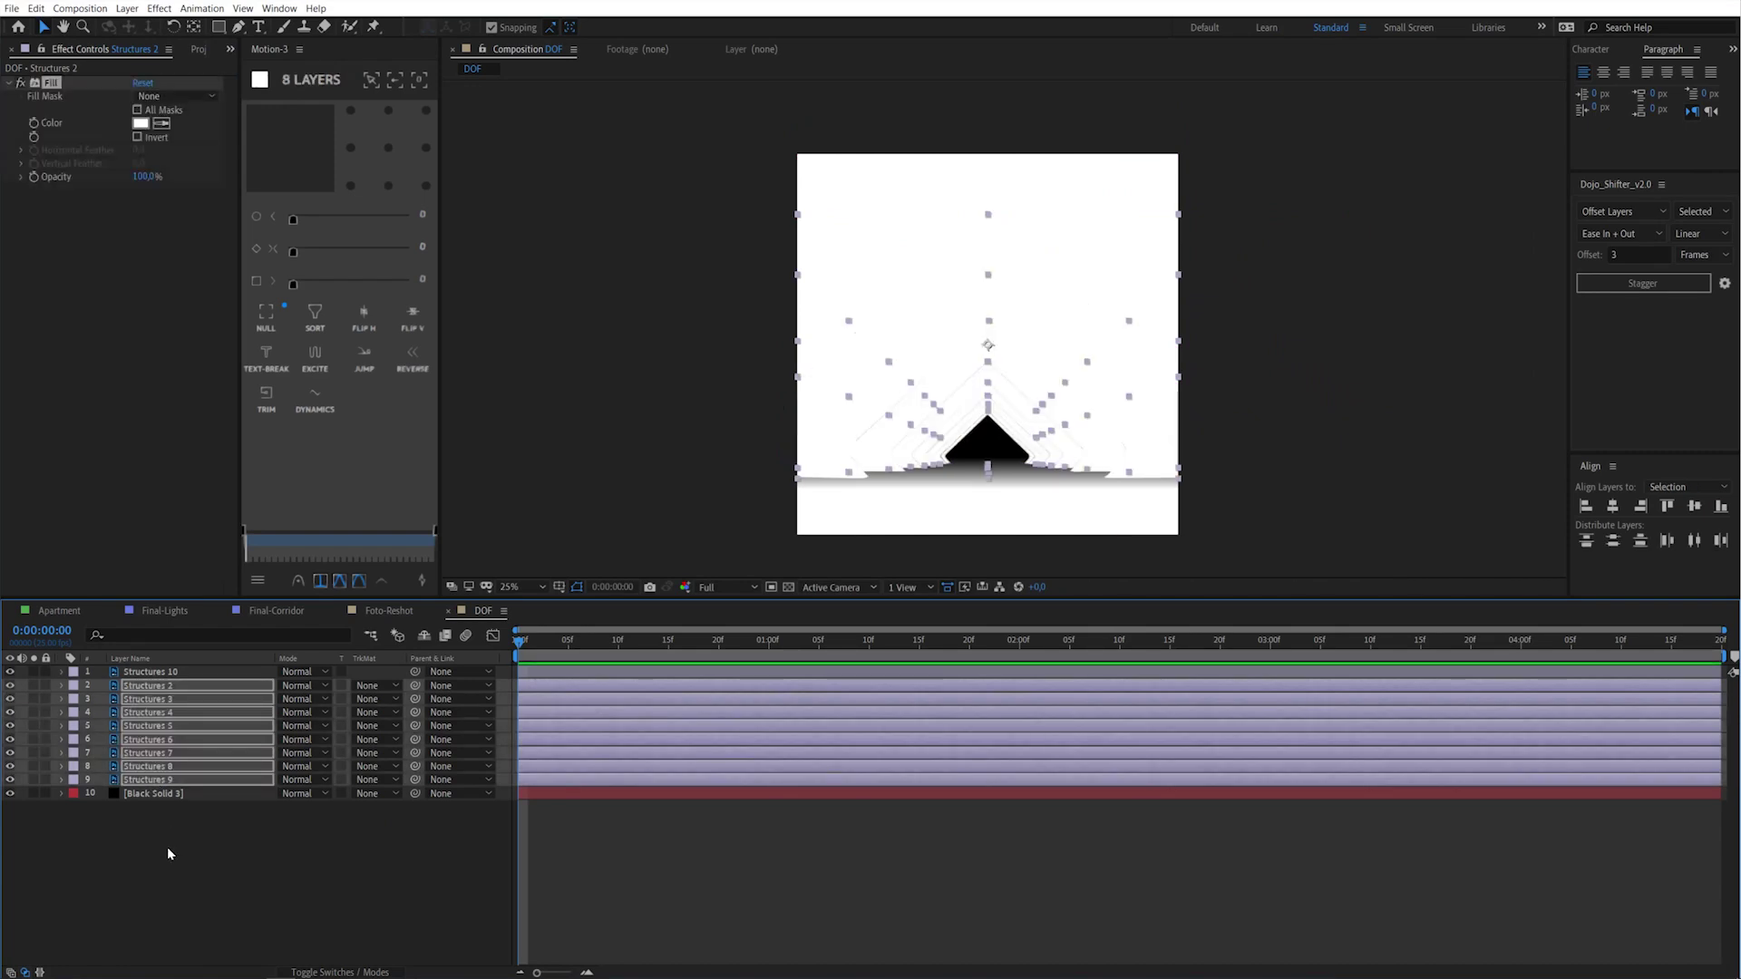
{"action": "left_click", "coordinate": [171, 847]}
Set Structures 2's Fill colour to light grey EFEFEF
{"action": "left_click", "coordinate": [168, 686]}
{"action": "left_click", "coordinate": [141, 124]}
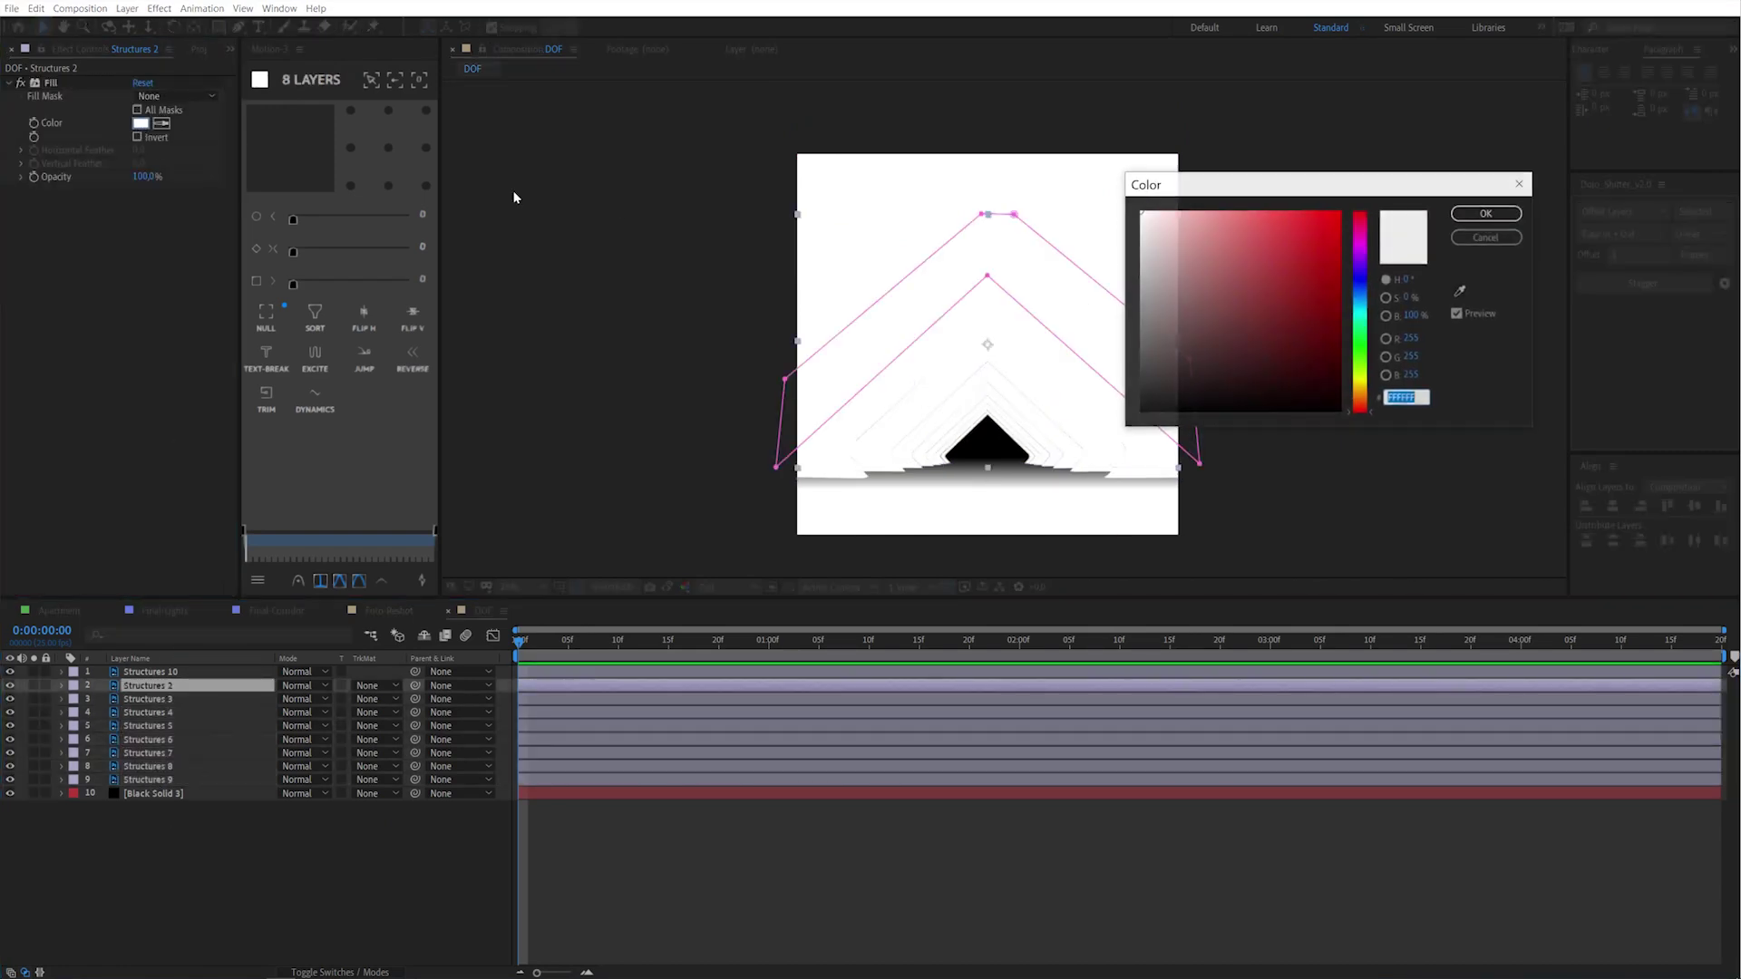
{"action": "left_click", "coordinate": [1133, 222]}
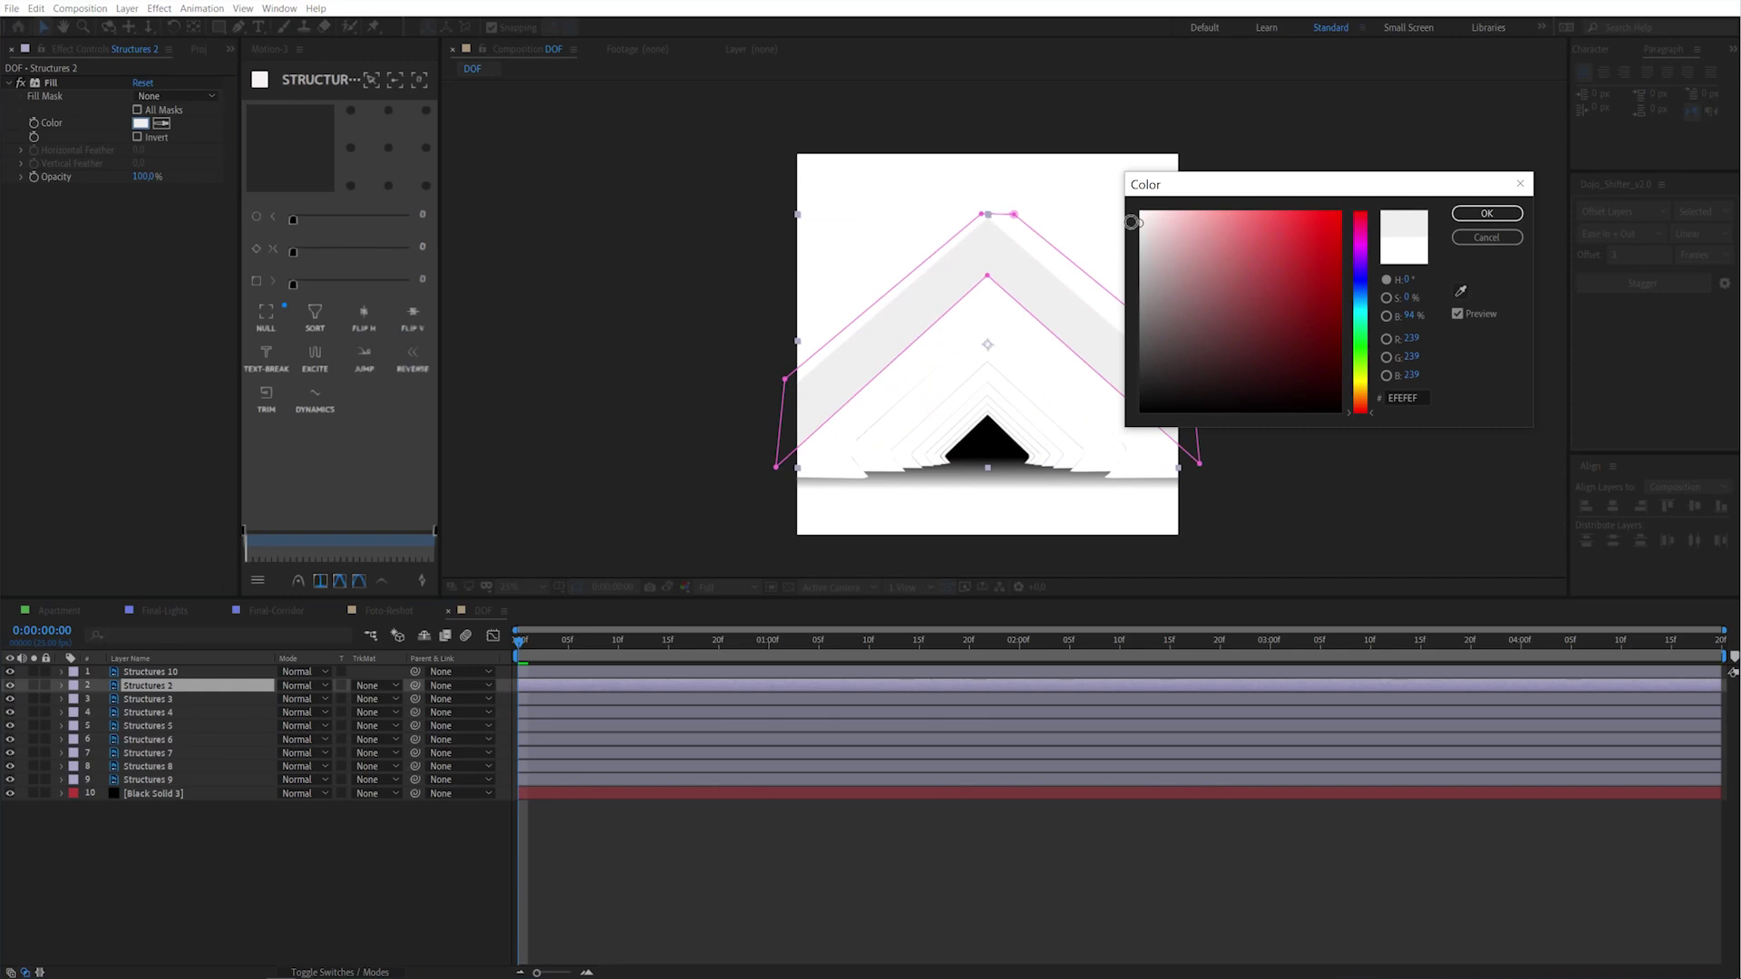
{"action": "left_click", "coordinate": [1487, 213]}
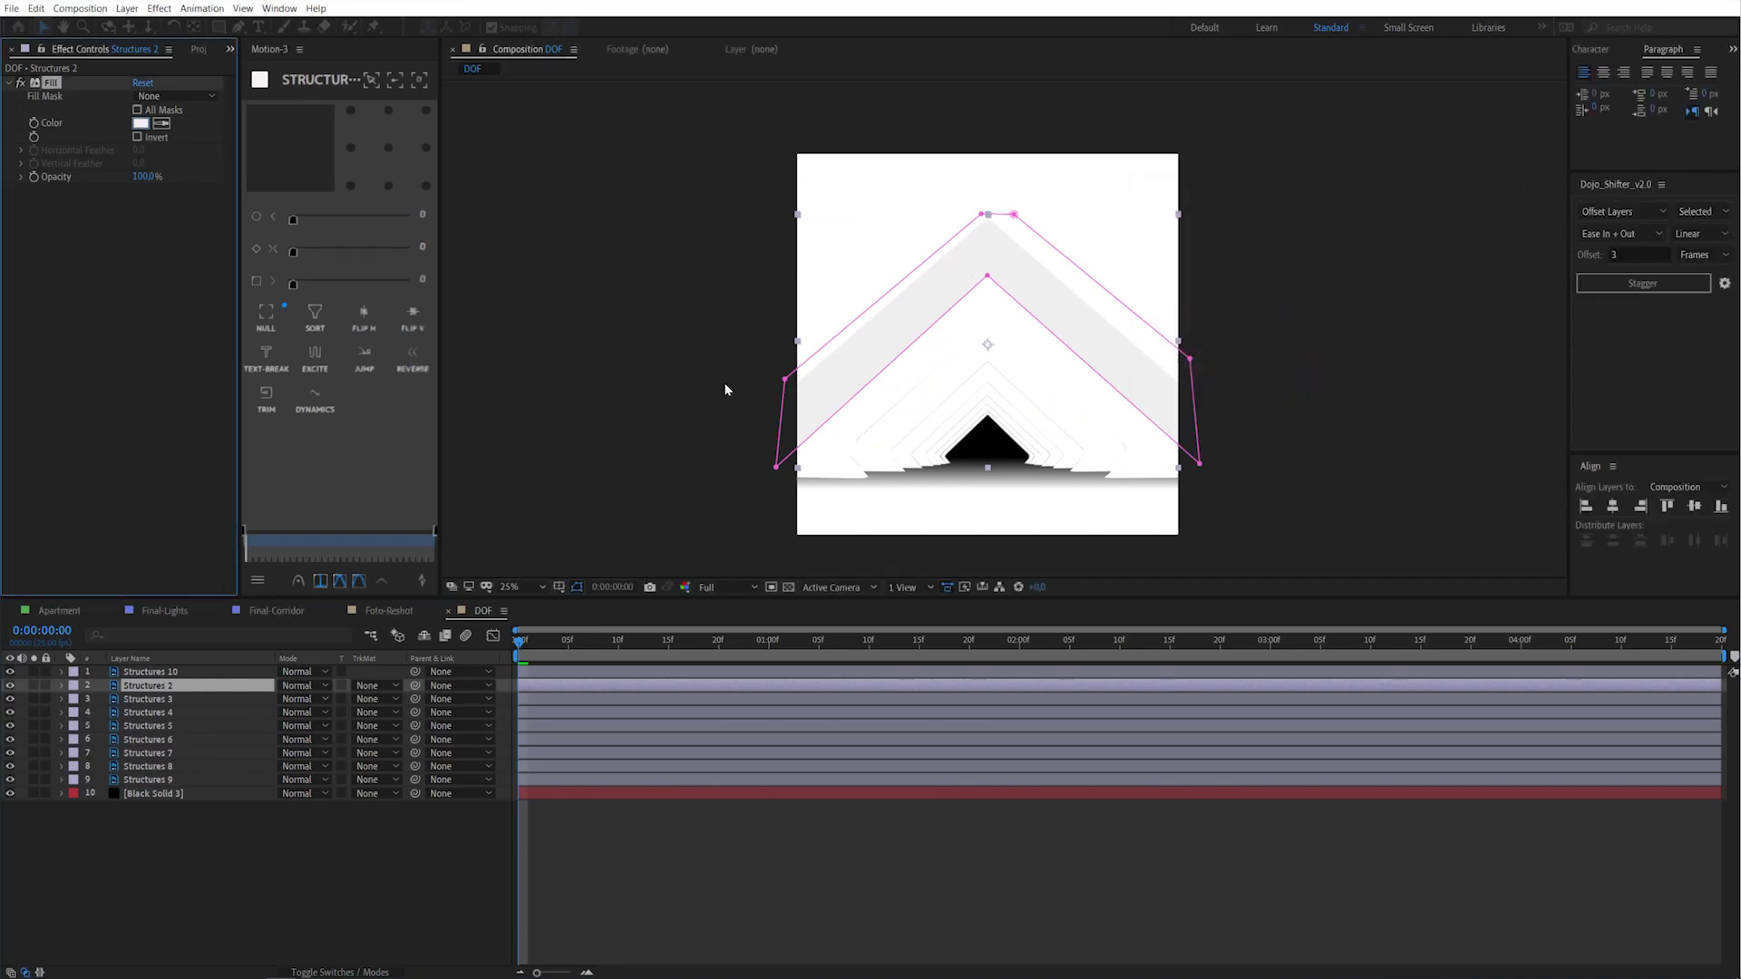
Select Structures 3 and open its Fill colour picker
{"action": "left_click", "coordinate": [144, 699]}
{"action": "key", "text": "ctrl+space"}
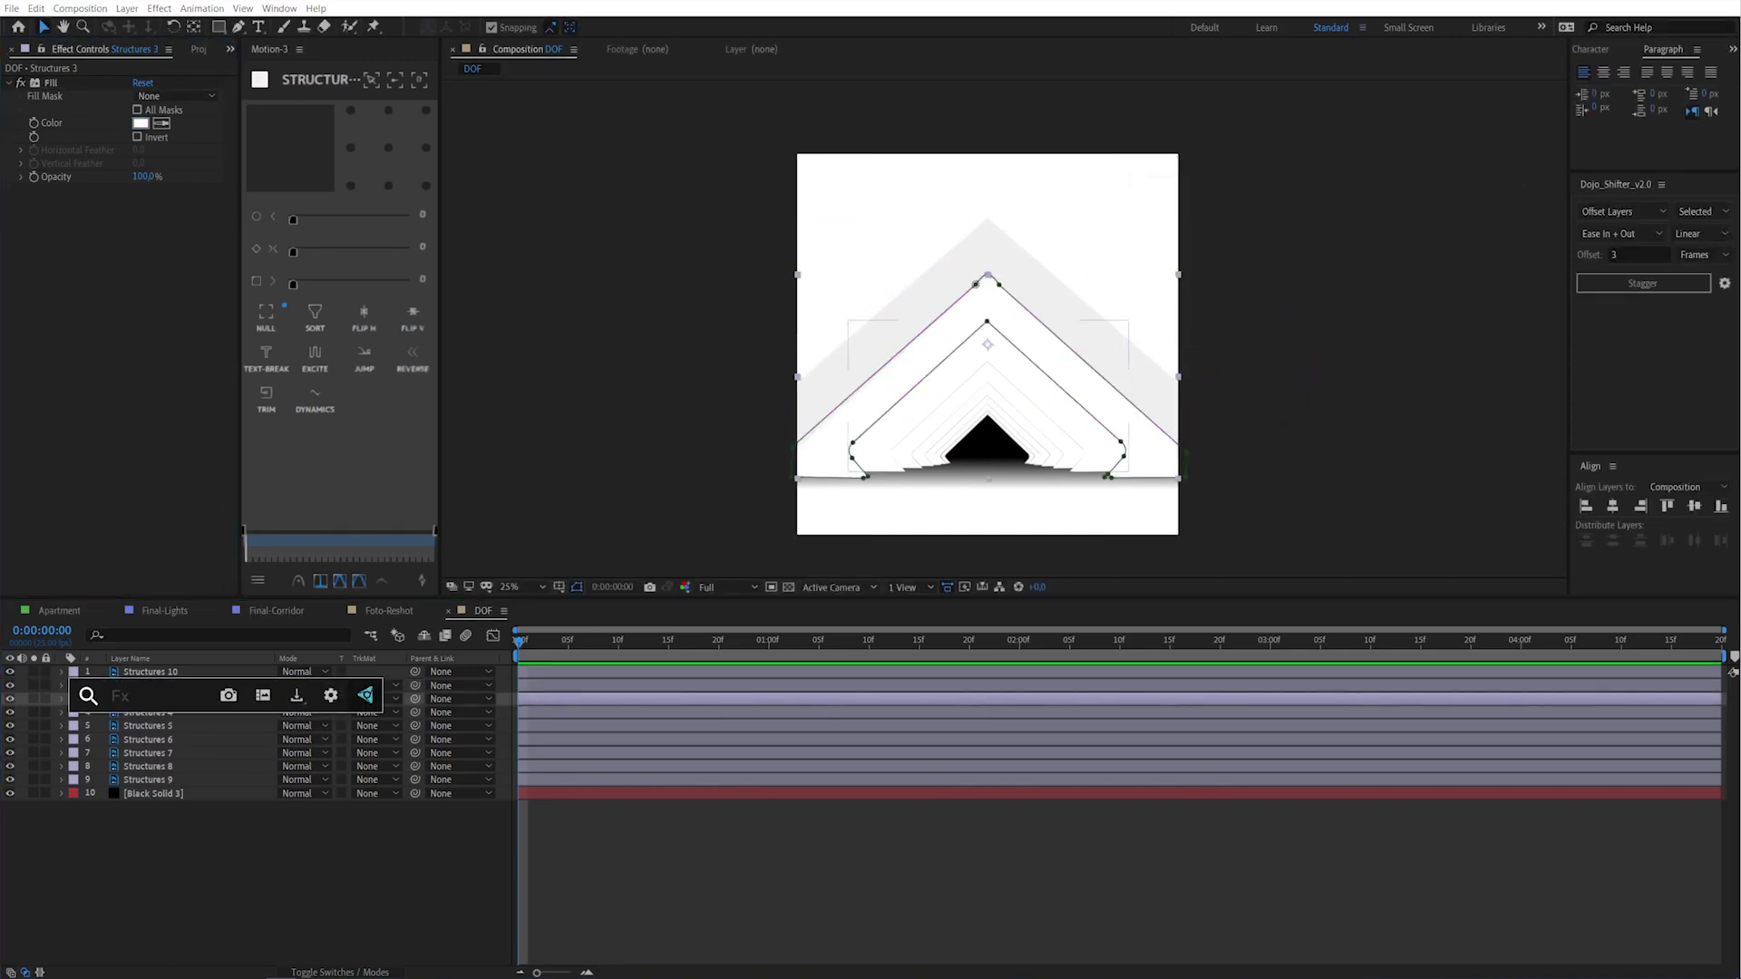
{"action": "left_click", "coordinate": [84, 922]}
{"action": "left_click", "coordinate": [145, 700]}
{"action": "left_click", "coordinate": [141, 123]}
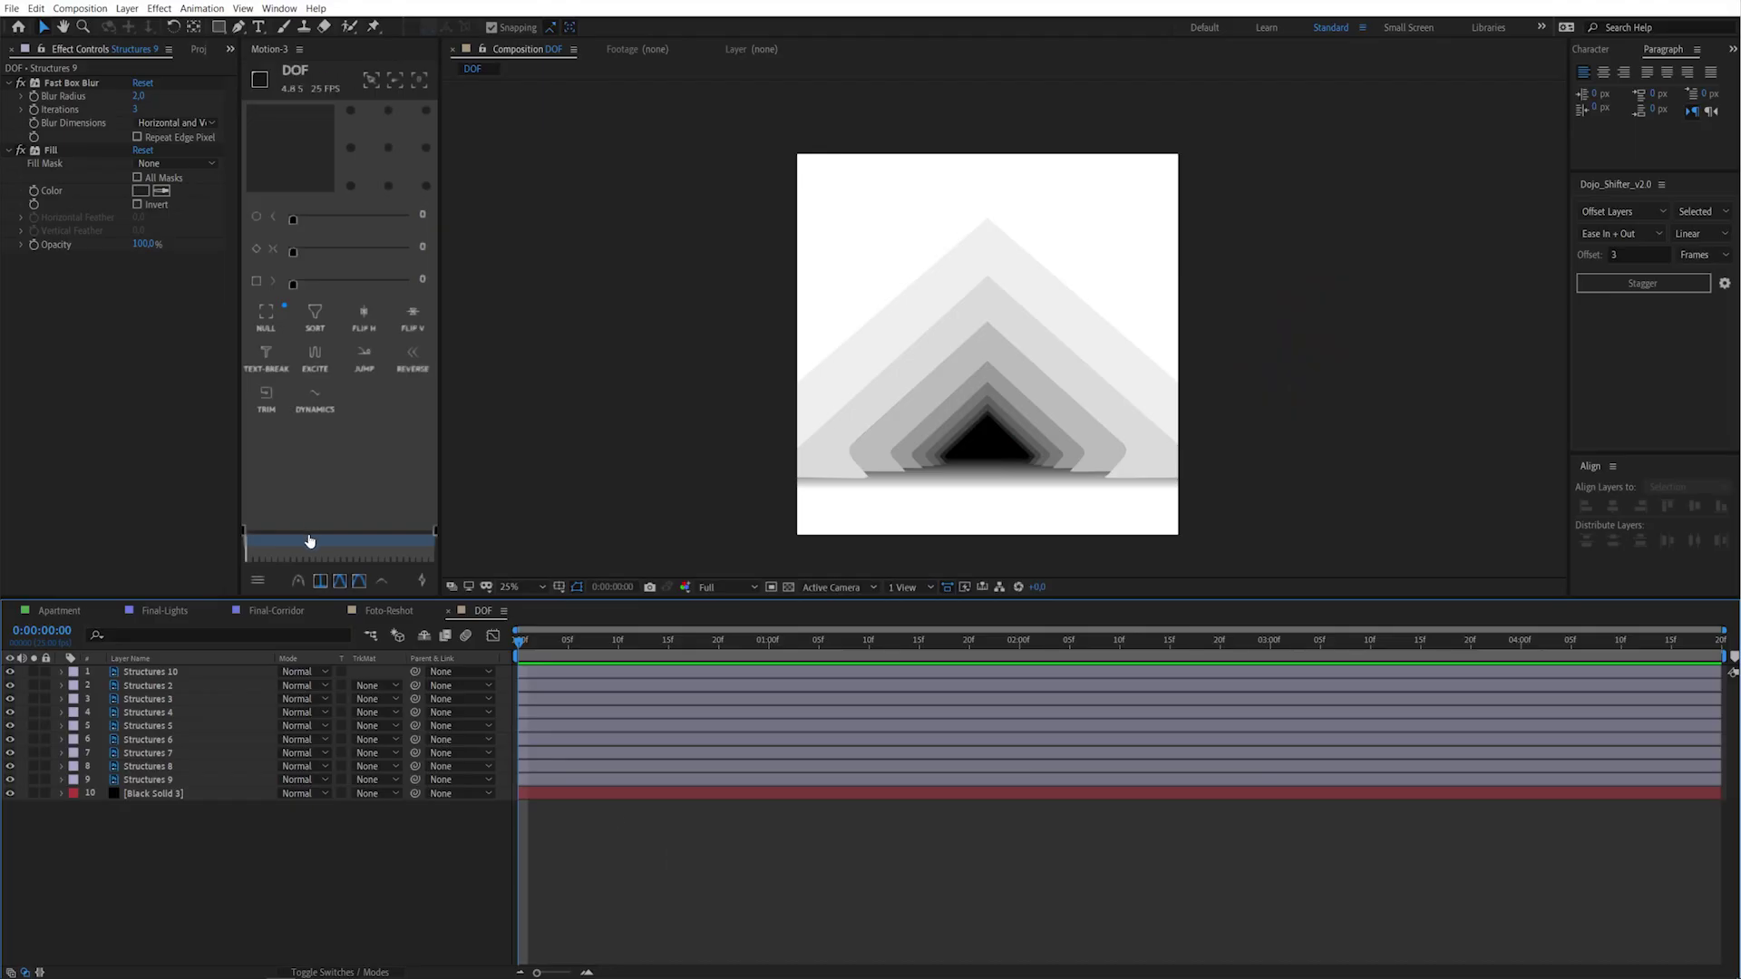
Add a top adjustment layer with Fast Box Blur at radius 2.0
{"action": "key", "text": "ctrl+alt+y"}
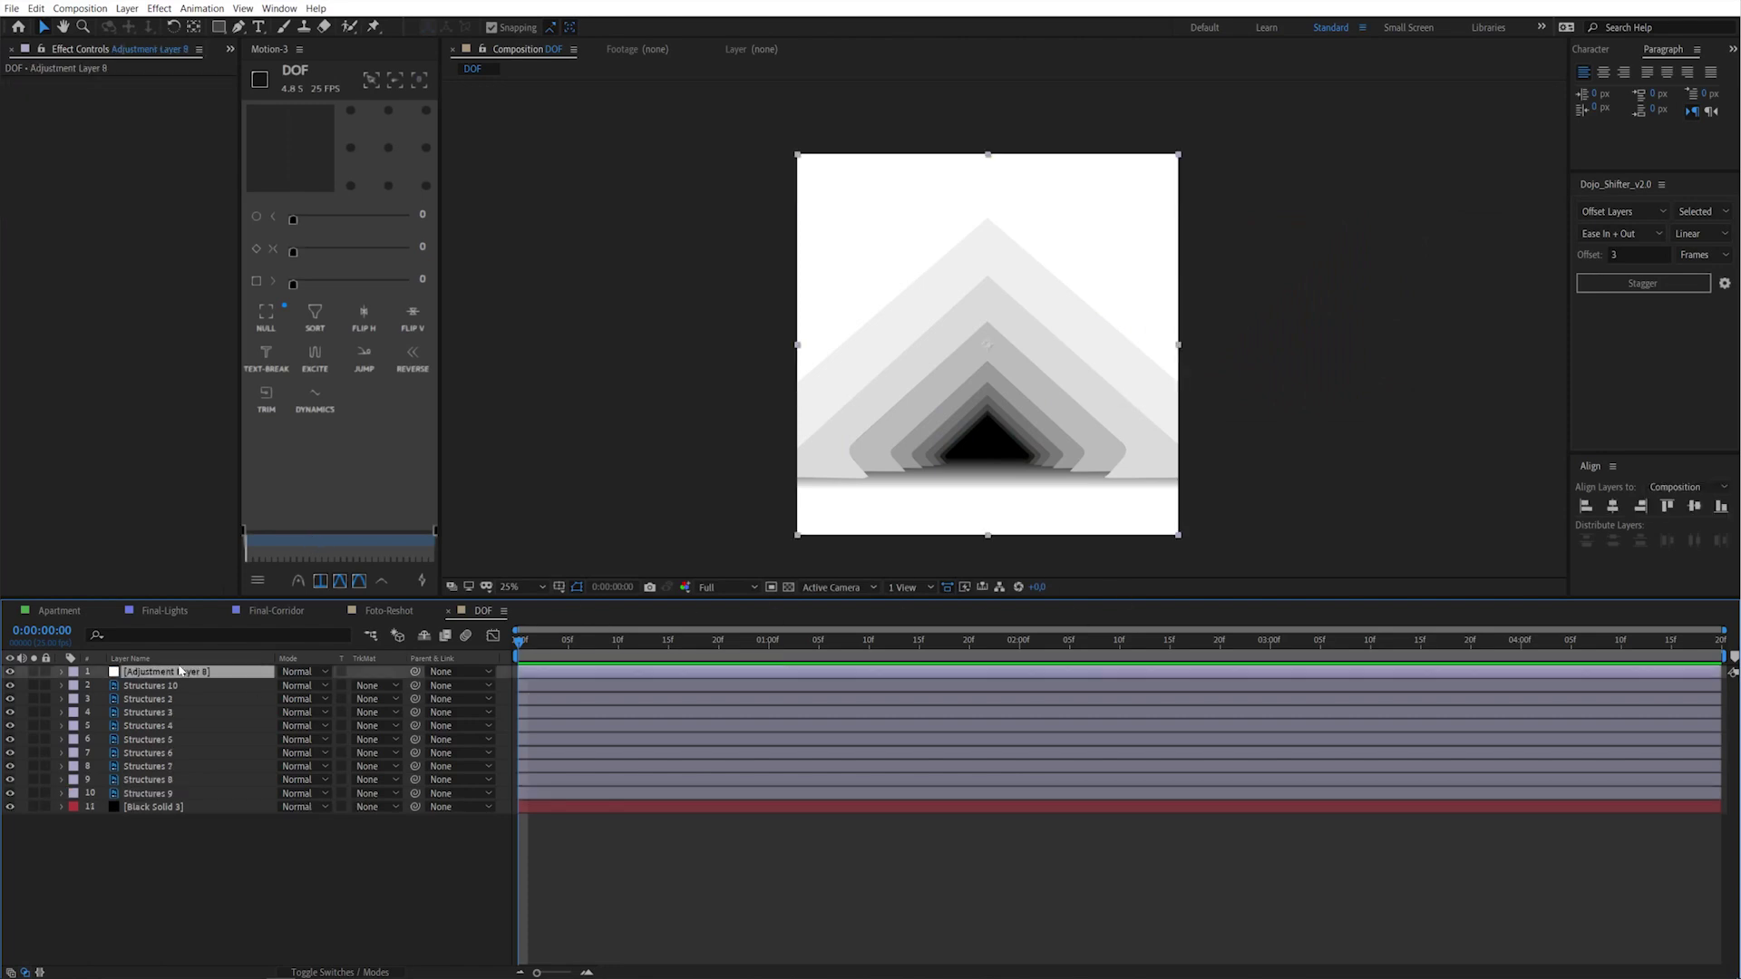
{"action": "key", "text": "ctrl+space"}
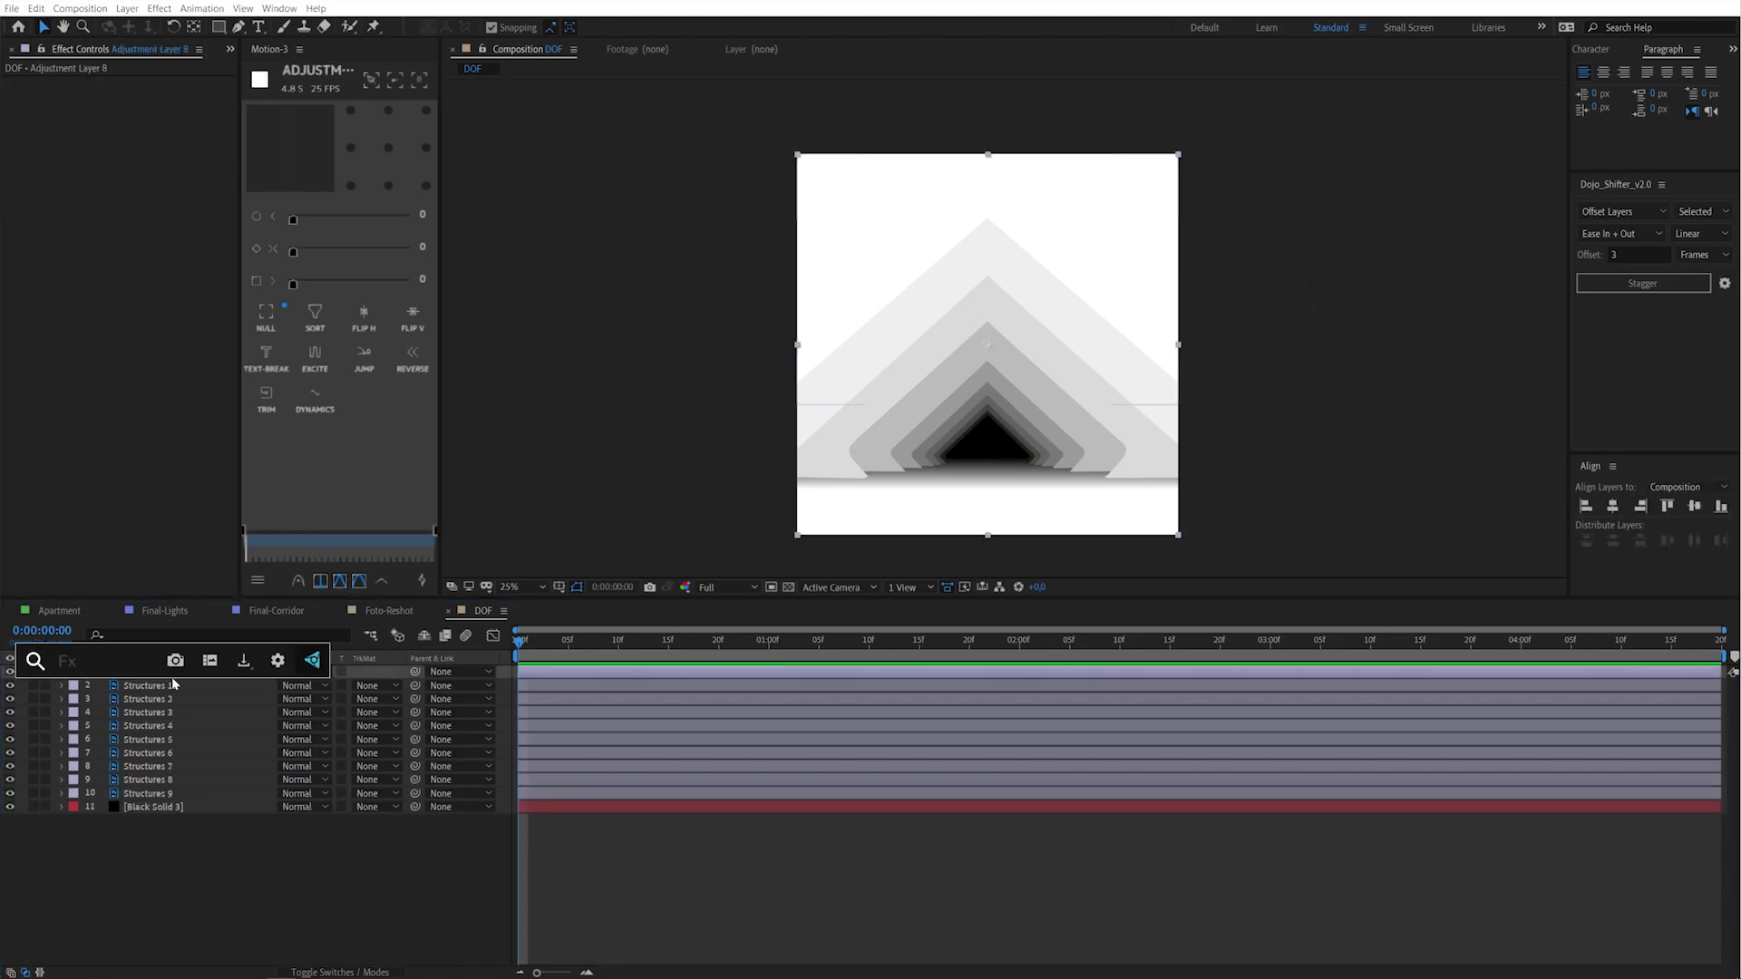
{"action": "type", "text": "fast"}
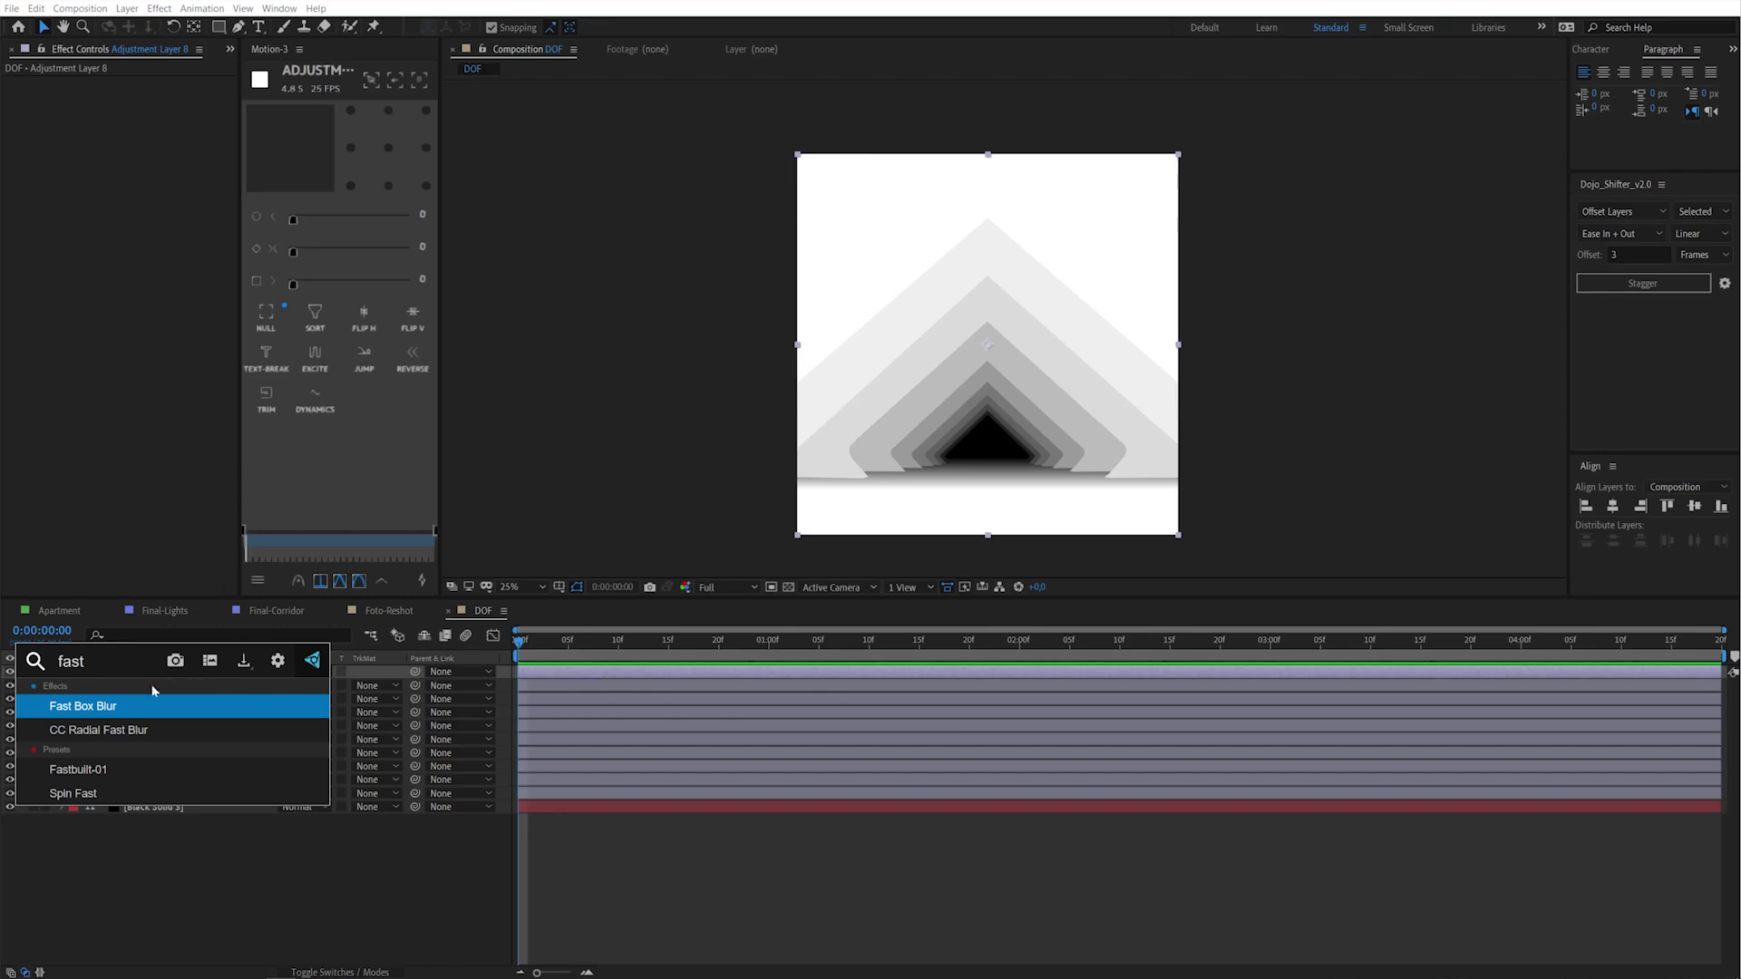
{"action": "left_click", "coordinate": [103, 708]}
{"action": "left_click", "coordinate": [138, 95]}
{"action": "type", "text": "2"}
{"action": "key", "text": "Return"}
Zoom in to inspect the softened arch edges, zoom back out, then deselect the layer
{"action": "key", "text": "z"}
{"action": "left_click", "coordinate": [980, 399]}
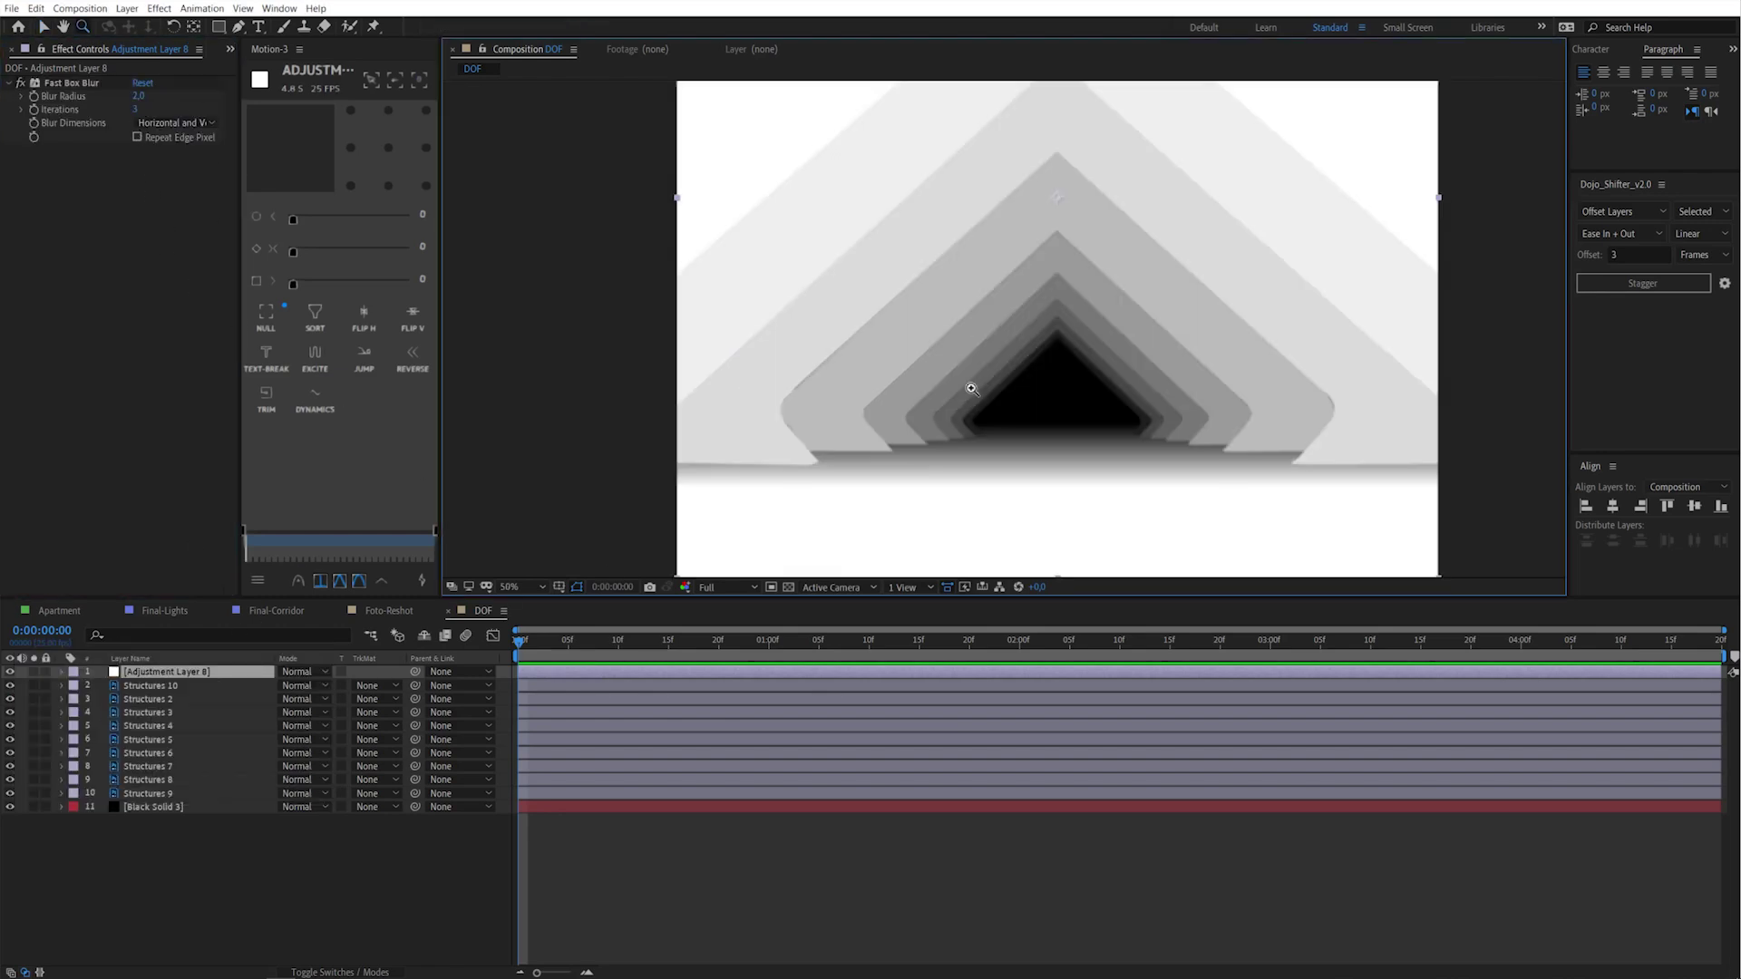
{"action": "left_click", "coordinate": [934, 344]}
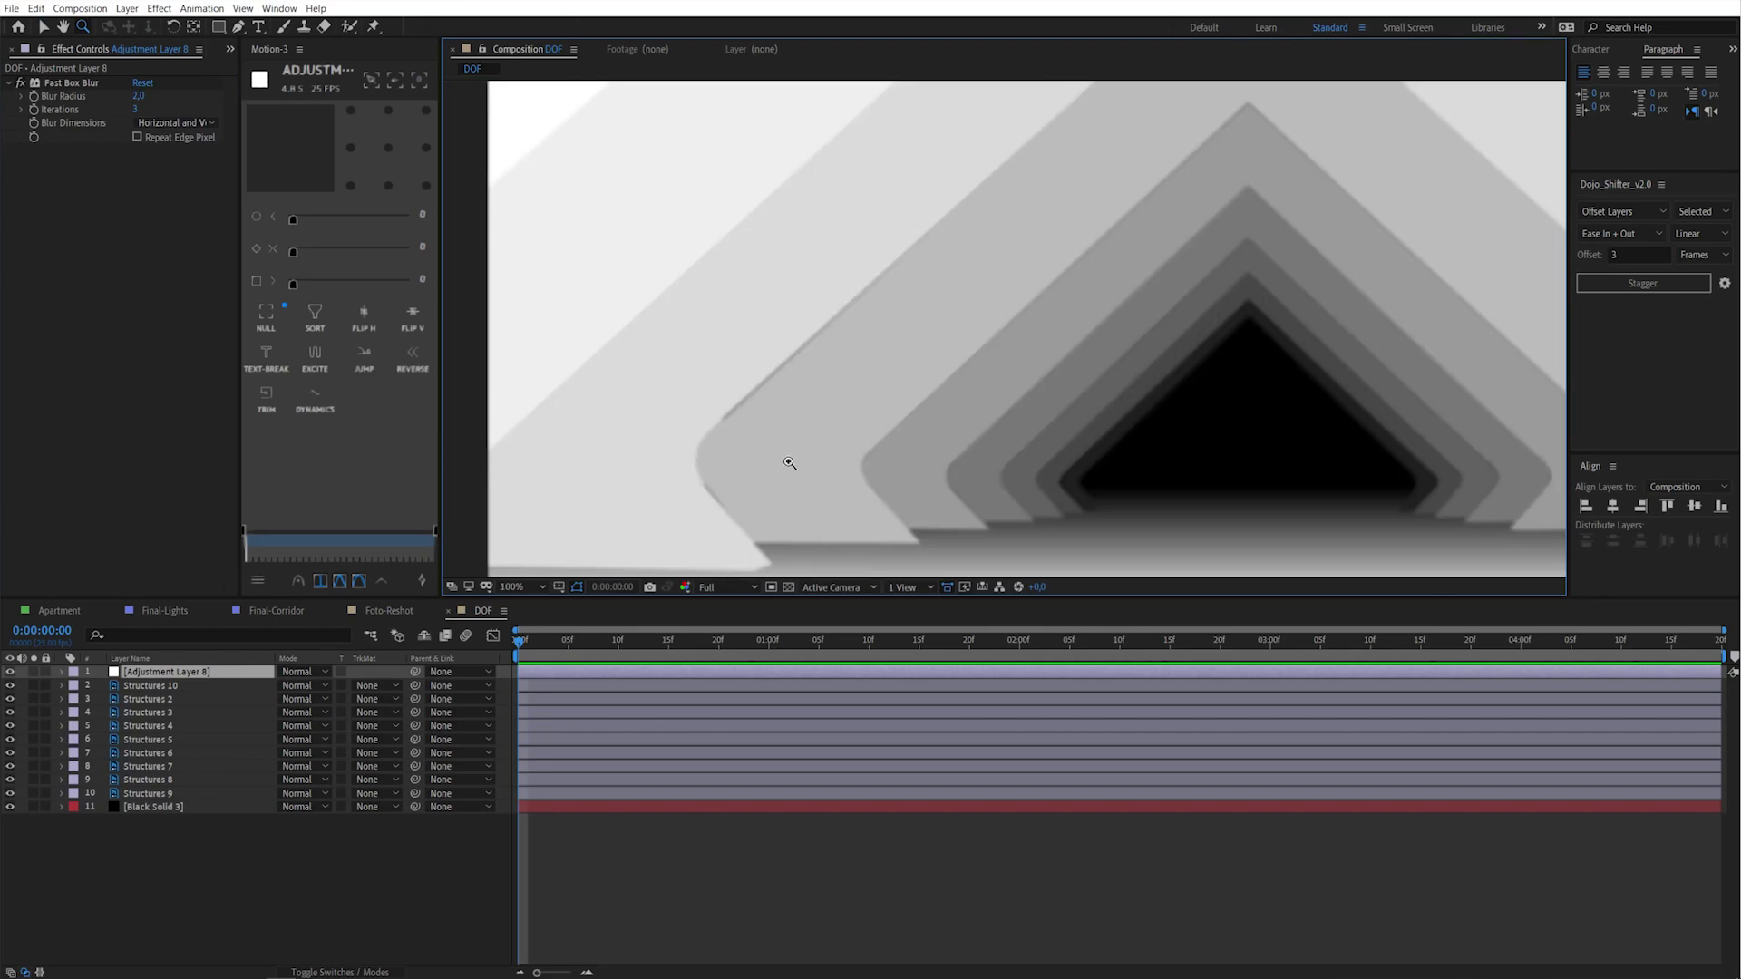
{"action": "left_click", "coordinate": [1230, 316], "text": "alt"}
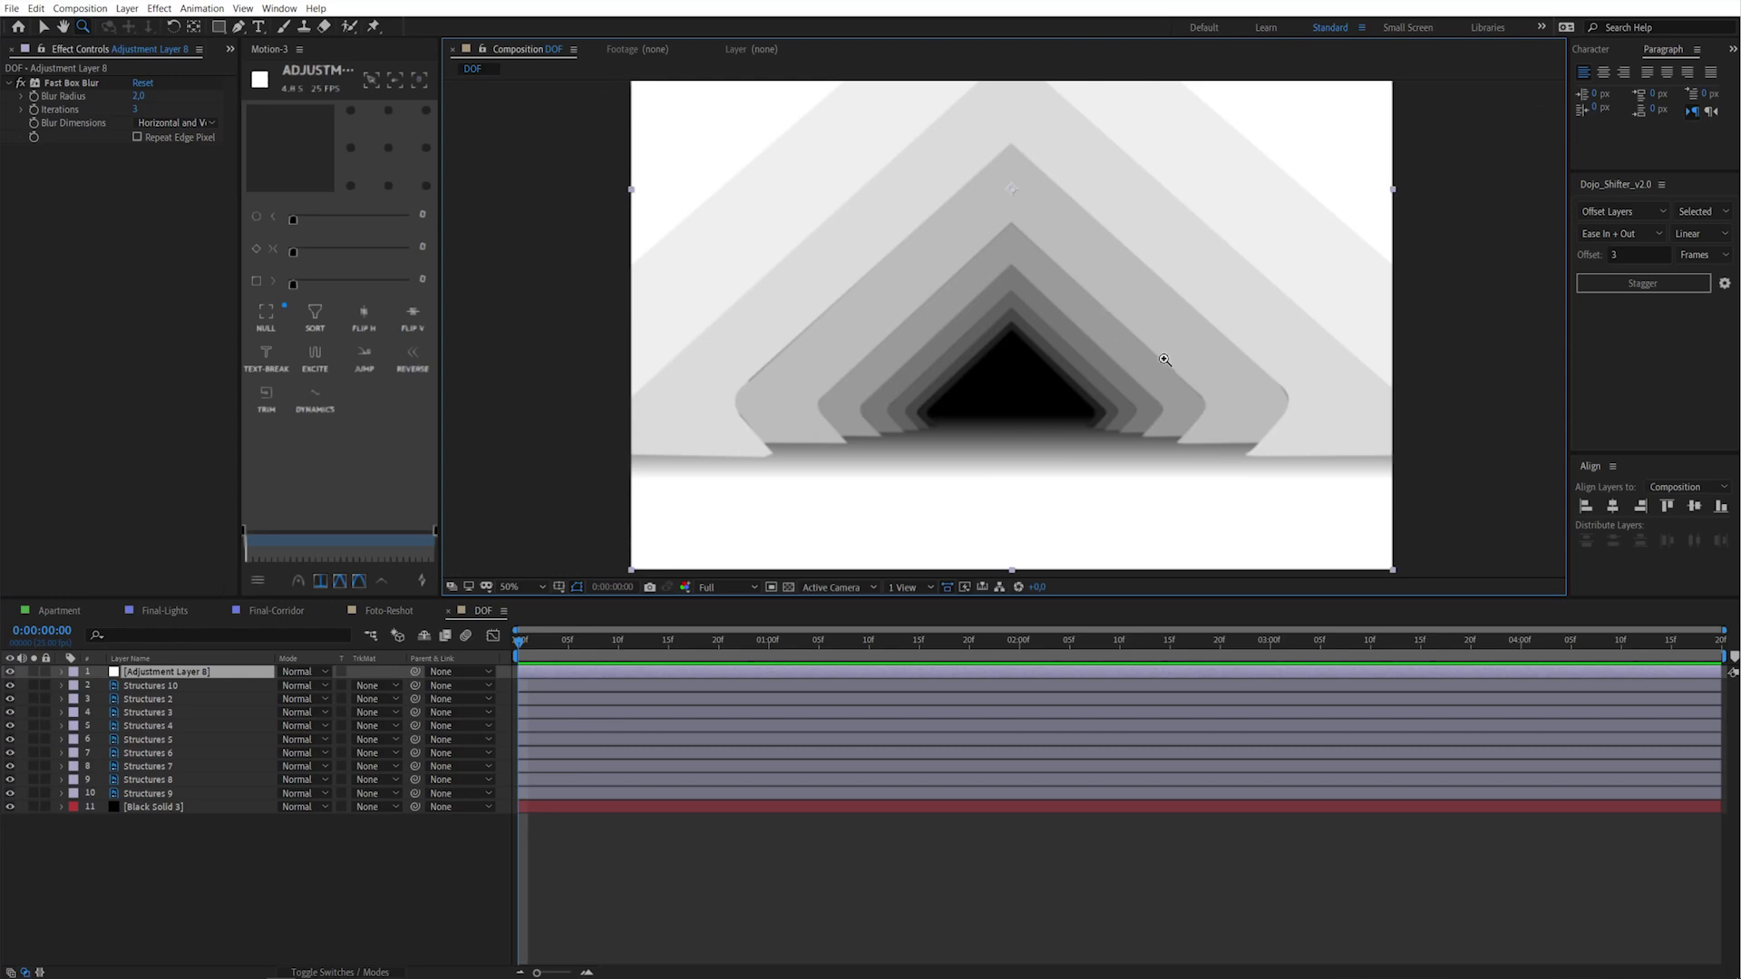
{"action": "left_click", "coordinate": [1043, 286], "text": "alt"}
{"action": "left_click", "coordinate": [1009, 309]}
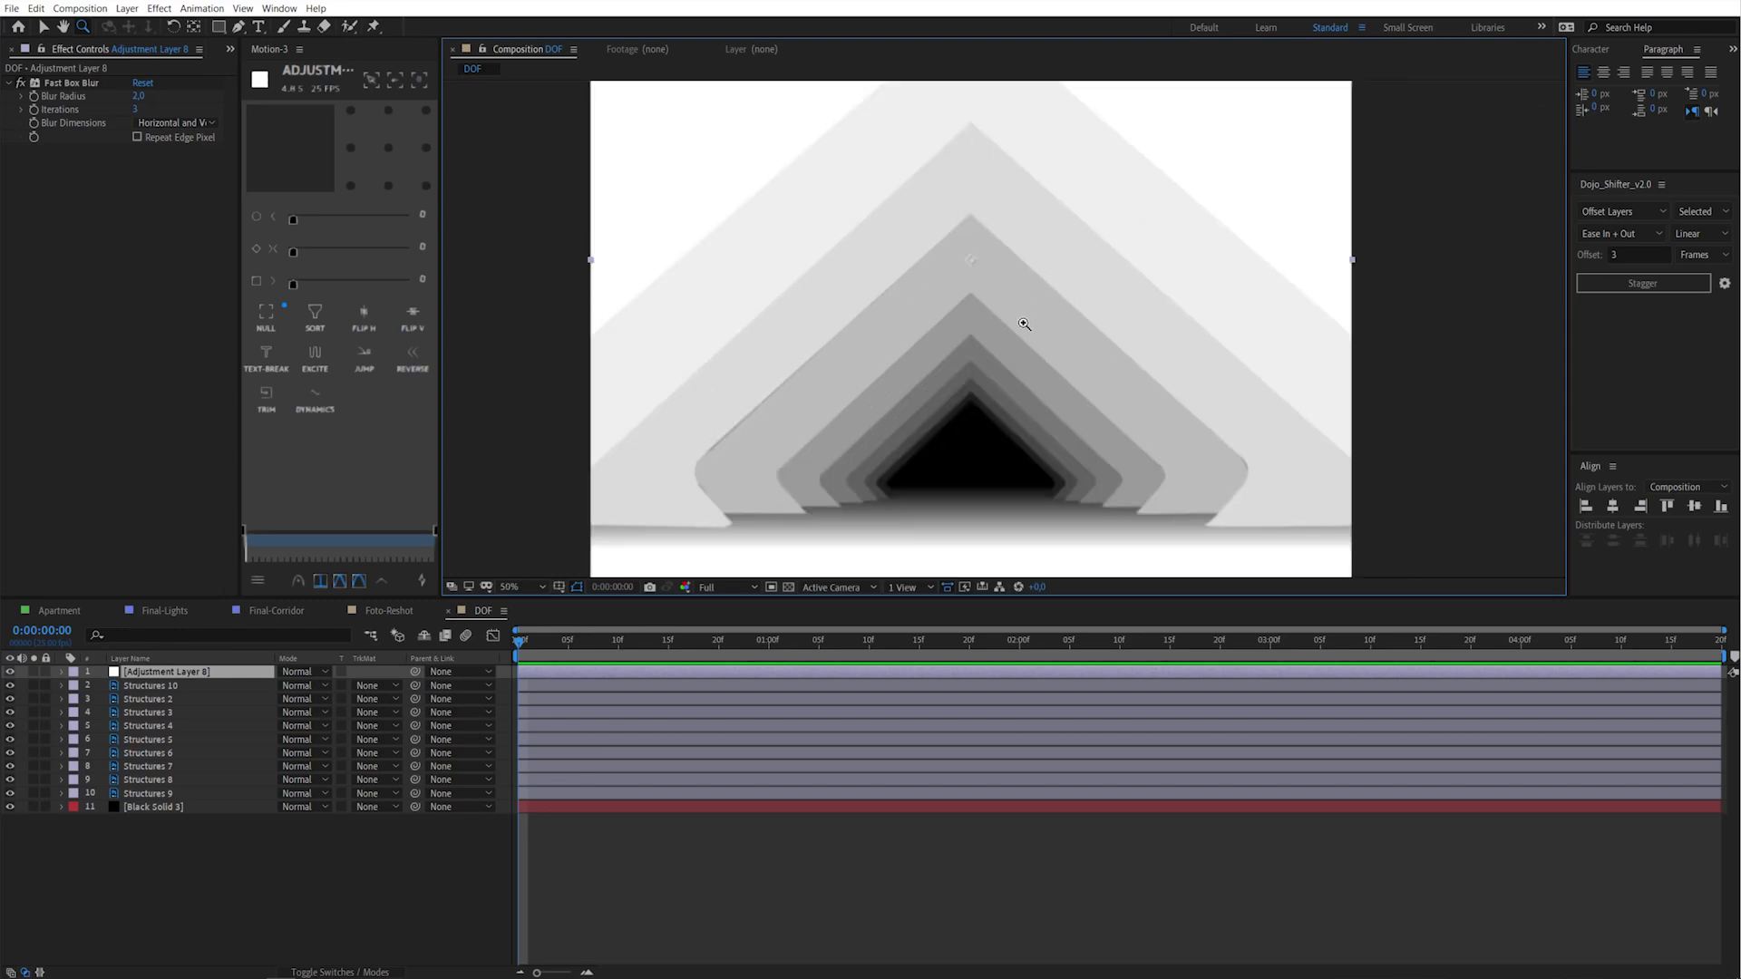
{"action": "left_click", "coordinate": [987, 315], "text": "alt"}
{"action": "key", "text": "v"}
{"action": "left_click", "coordinate": [582, 843]}
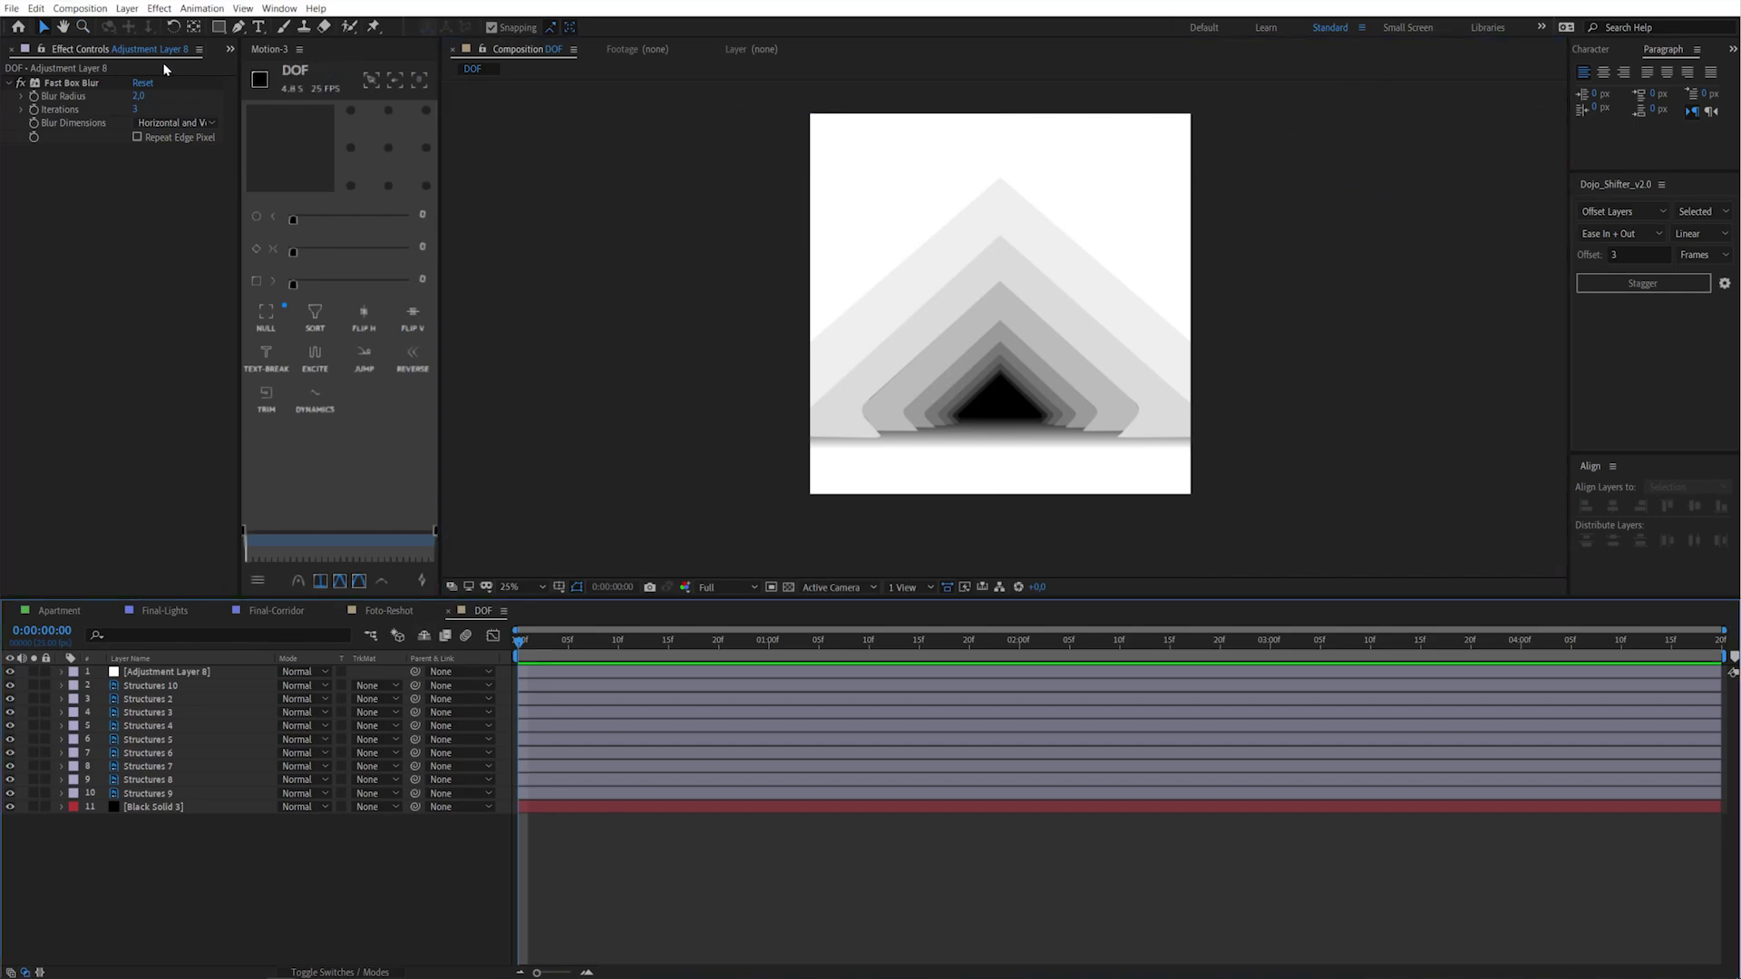
Add the DOF comp to Foto-Reshot as a hidden layer at the bottom of the stack
{"action": "left_click", "coordinate": [229, 49]}
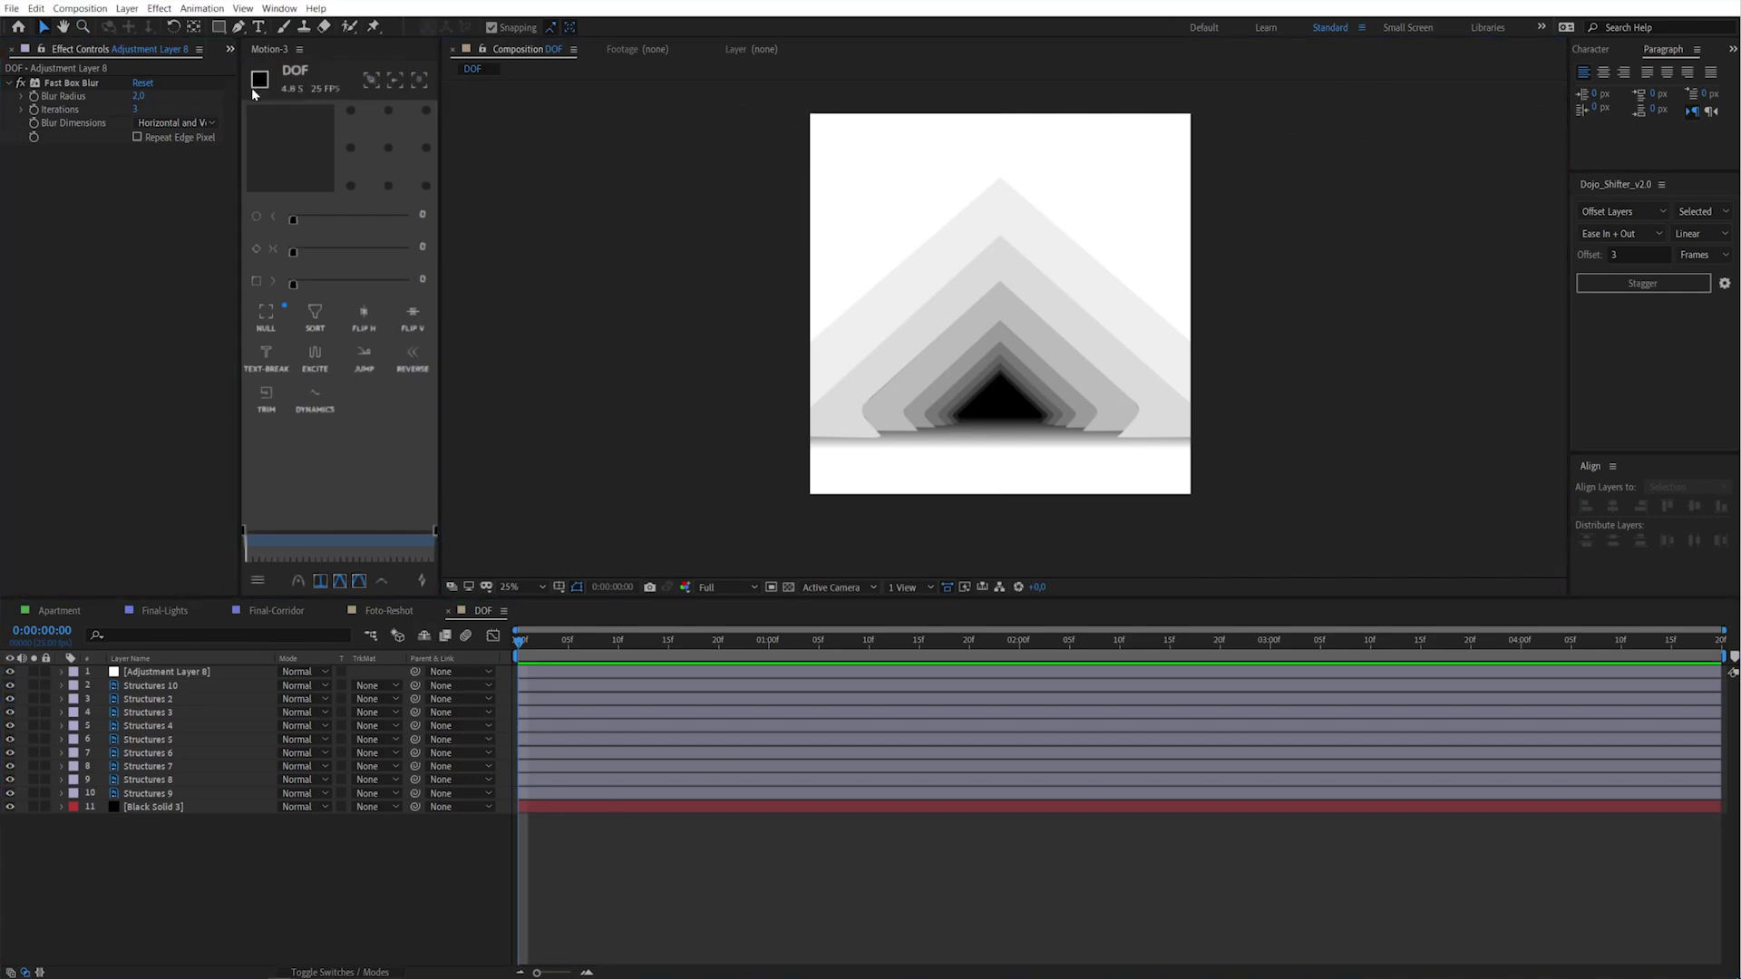
{"action": "left_click", "coordinate": [263, 81]}
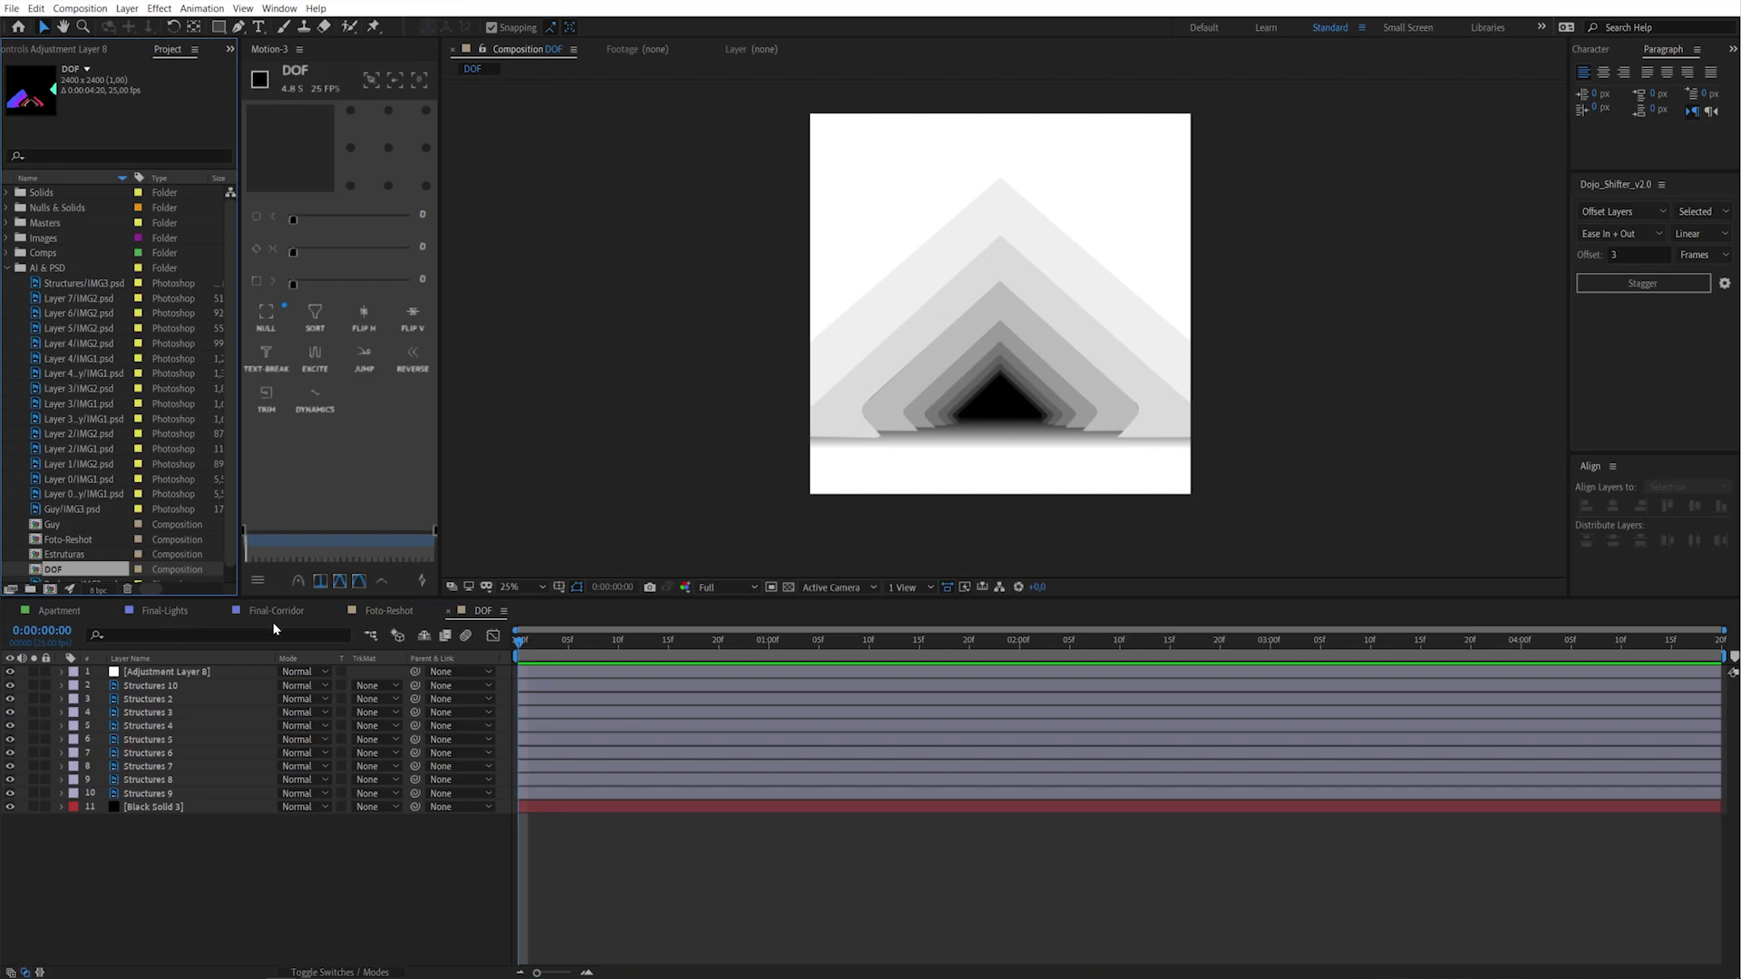
{"action": "left_click", "coordinate": [355, 611]}
{"action": "left_click_drag", "start_coordinate": [76, 570], "coordinate": [182, 708]}
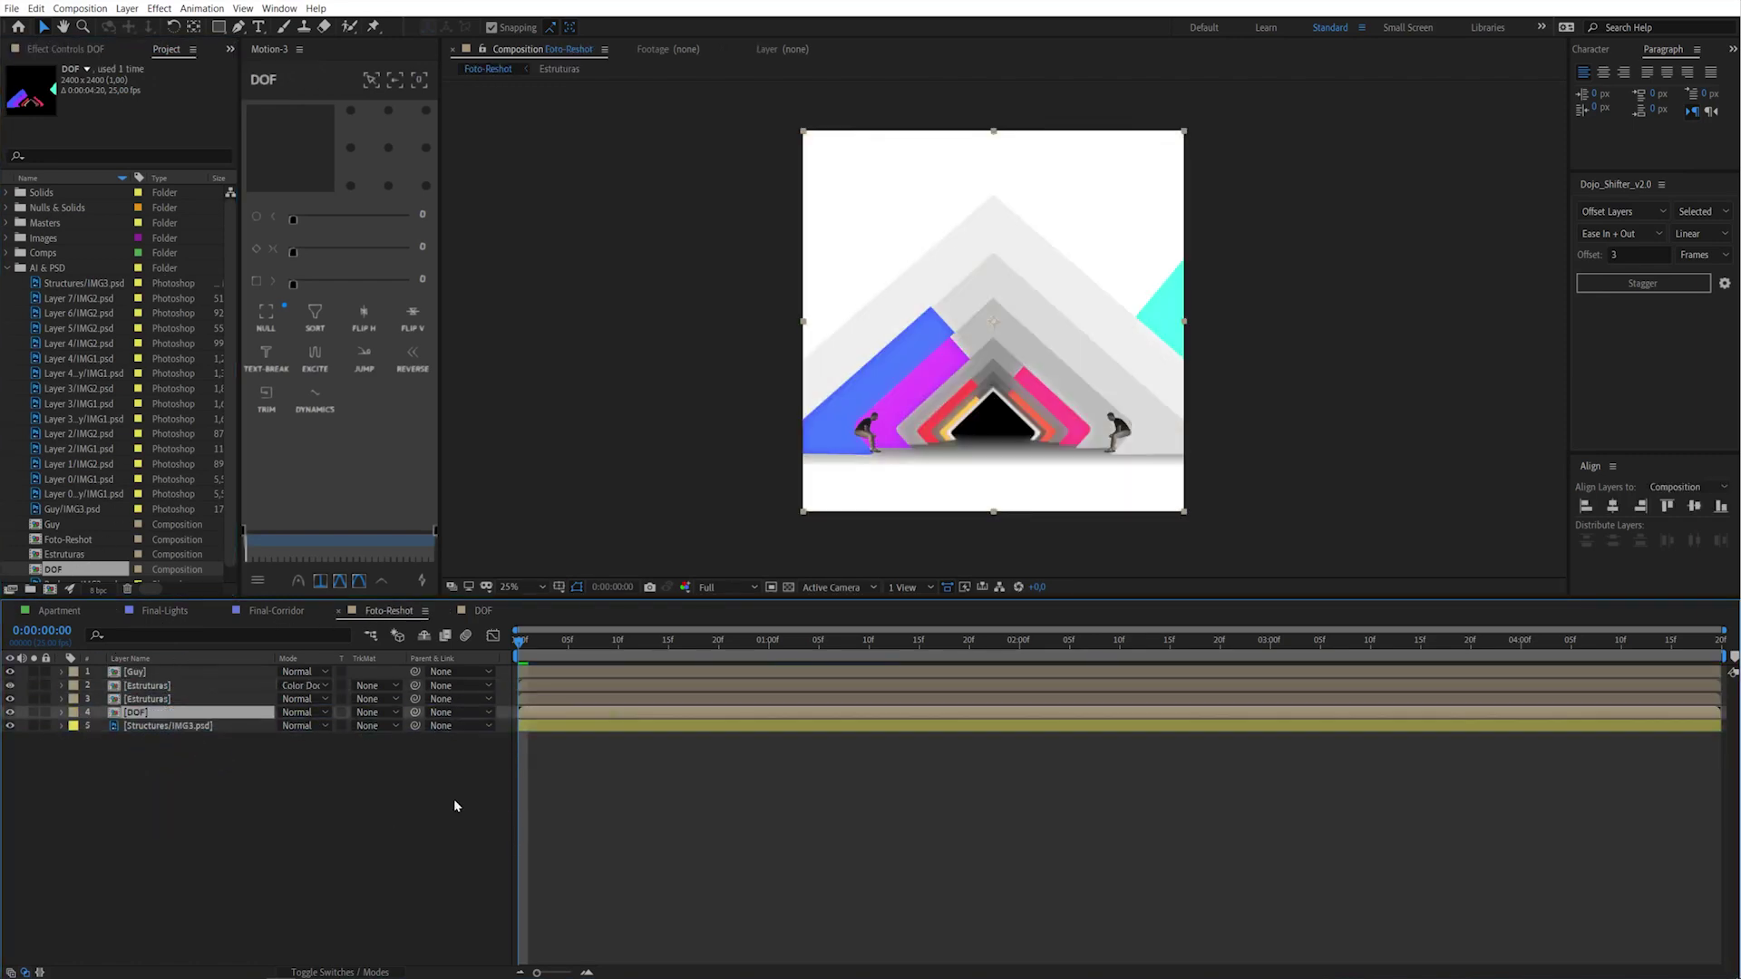
{"action": "left_click", "coordinate": [10, 712]}
{"action": "left_click_drag", "start_coordinate": [138, 712], "coordinate": [145, 757]}
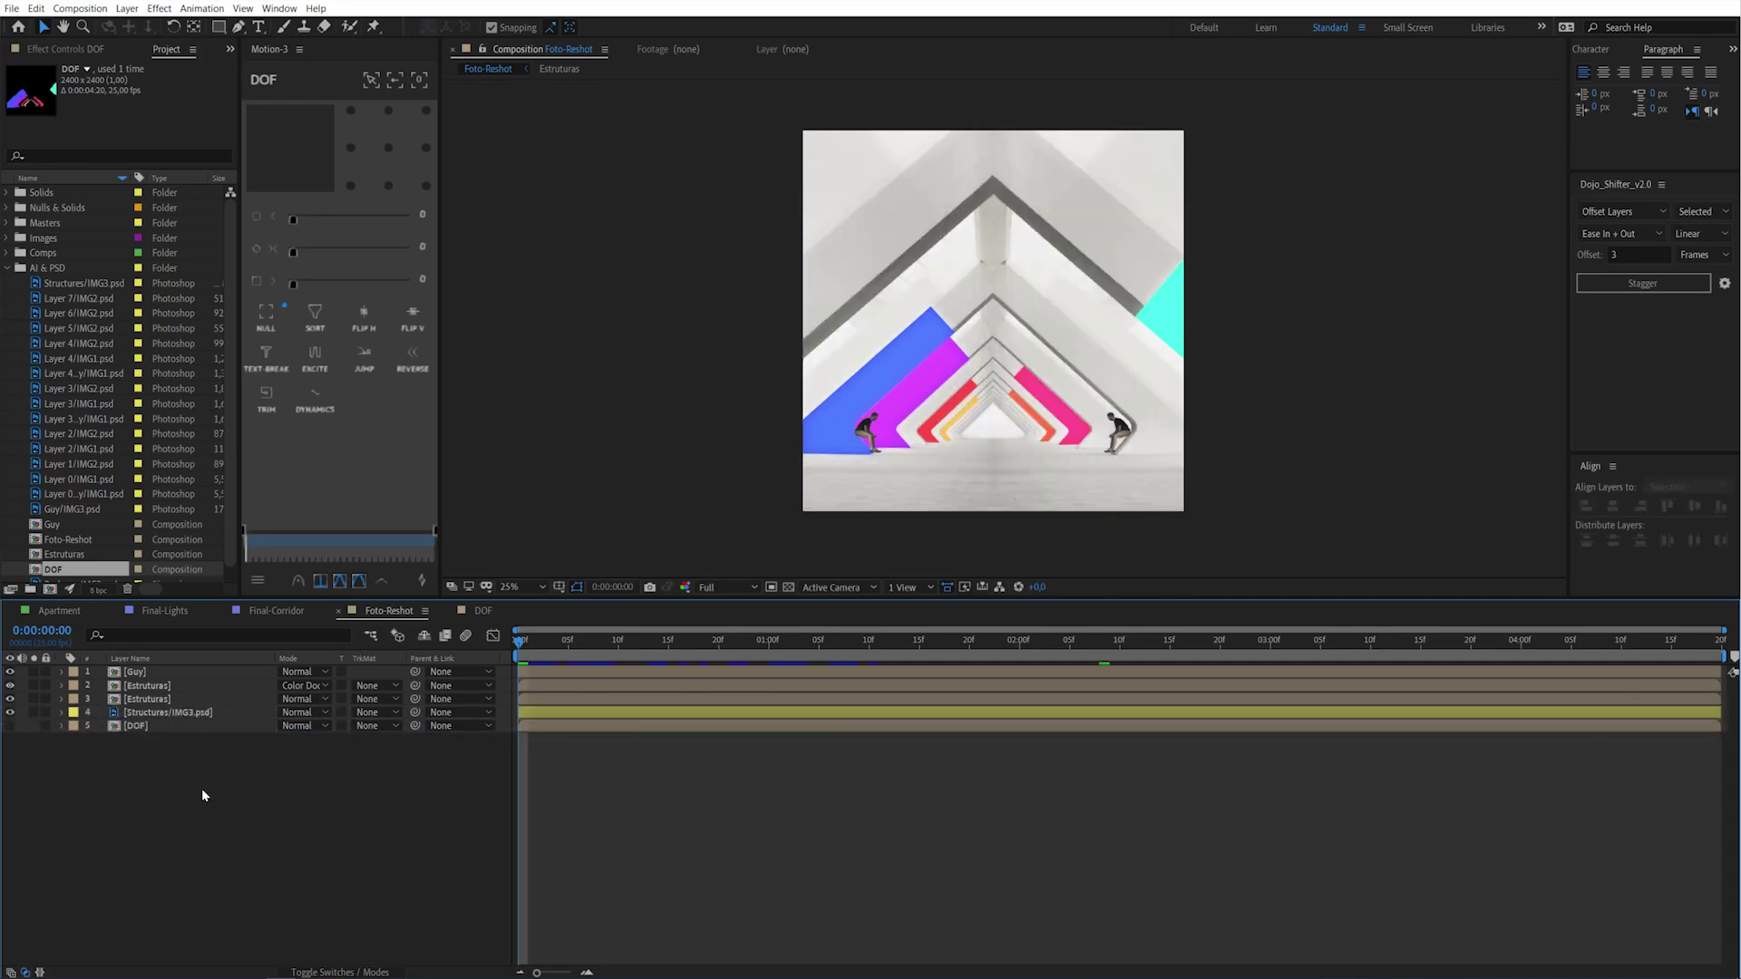
Add a top adjustment layer named DOF and search effects for 'lens'
{"action": "key", "text": "ctrl+alt+y"}
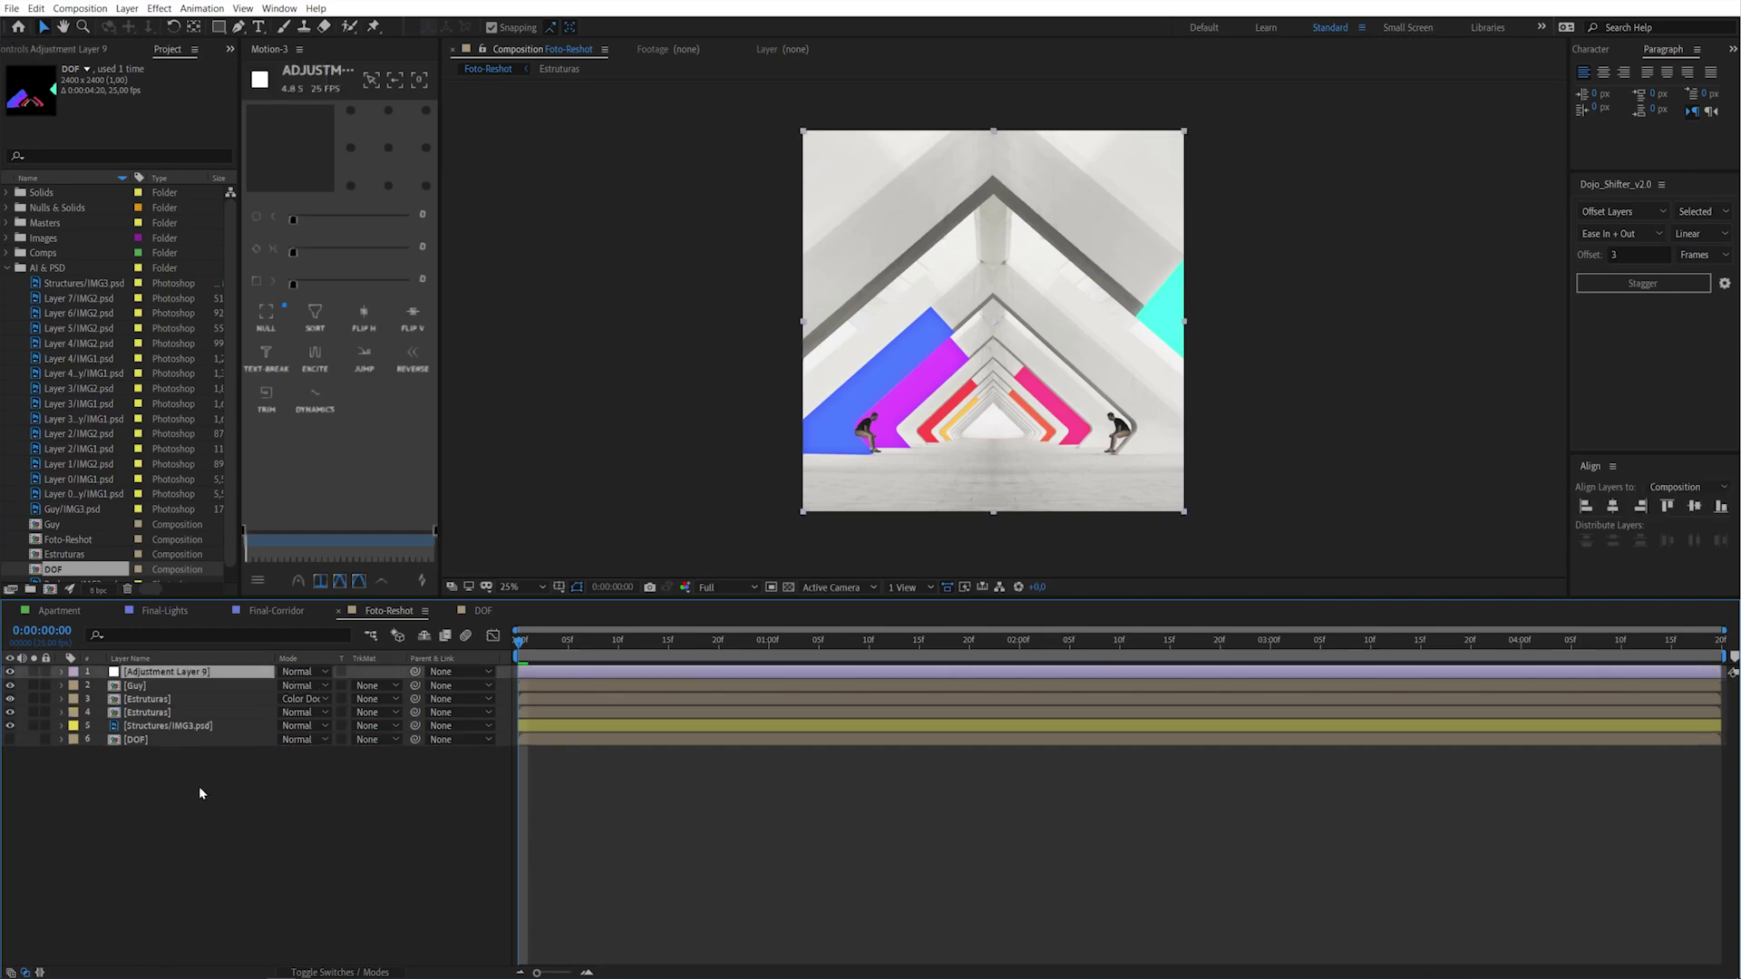
{"action": "key", "text": "Return"}
{"action": "type", "text": "FOD"}
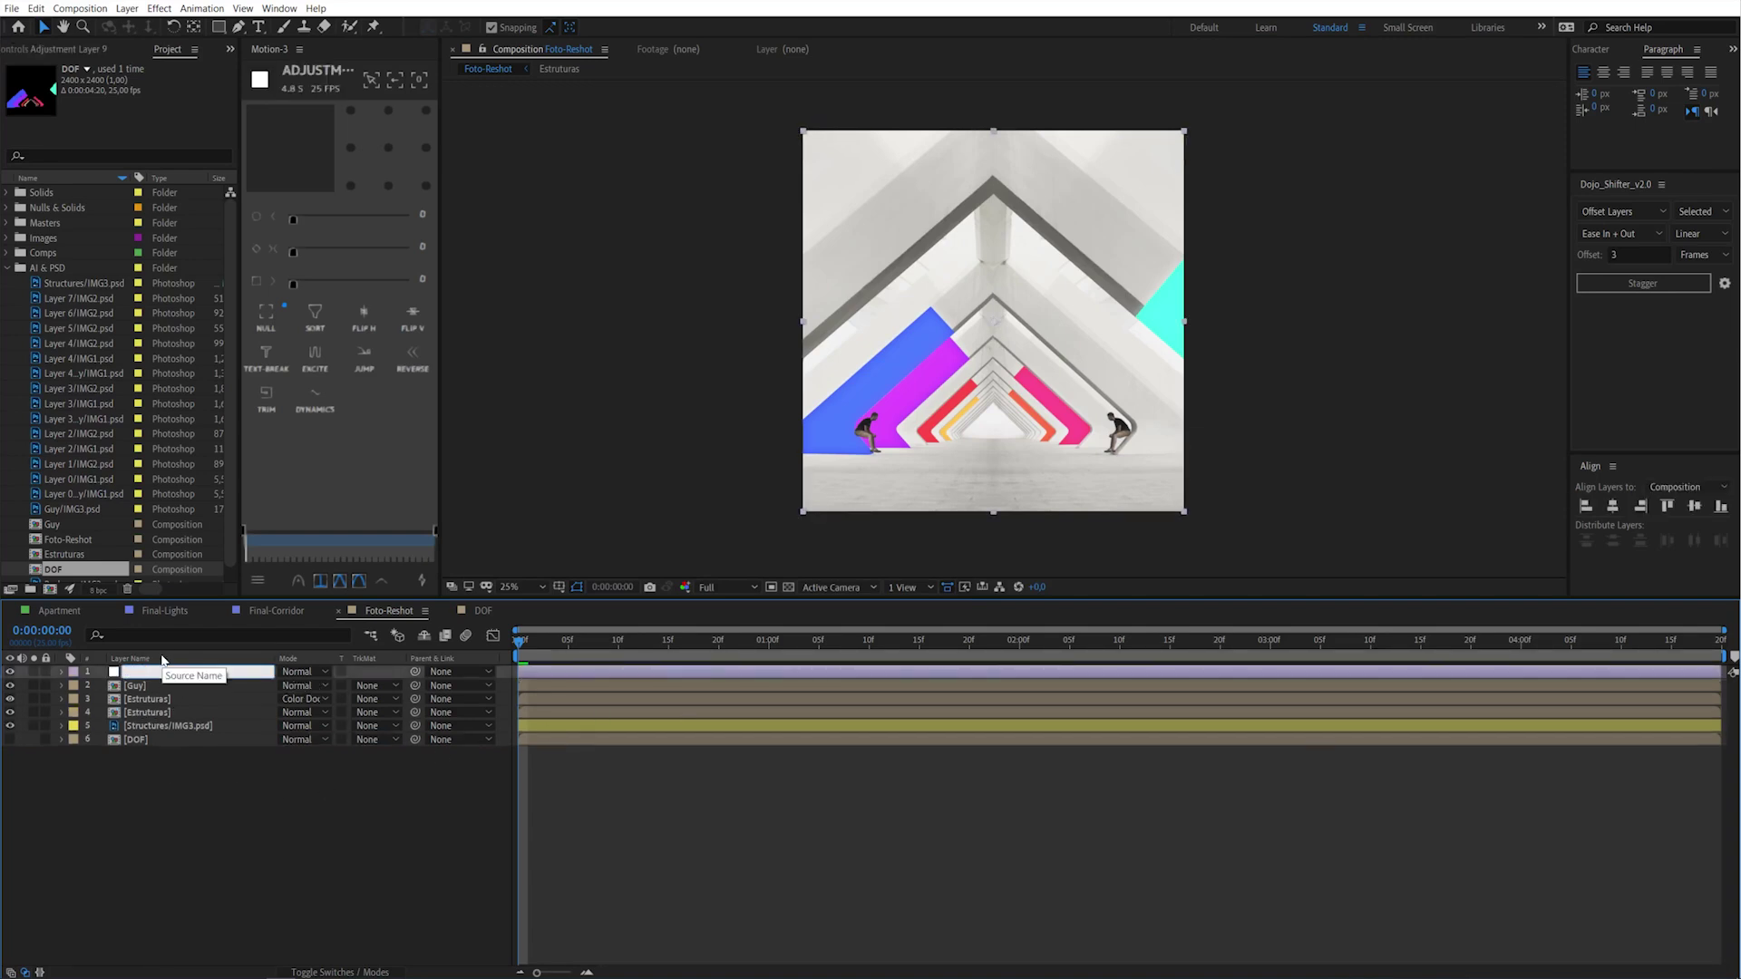
{"action": "key", "text": "Return"}
{"action": "left_click", "coordinate": [248, 789]}
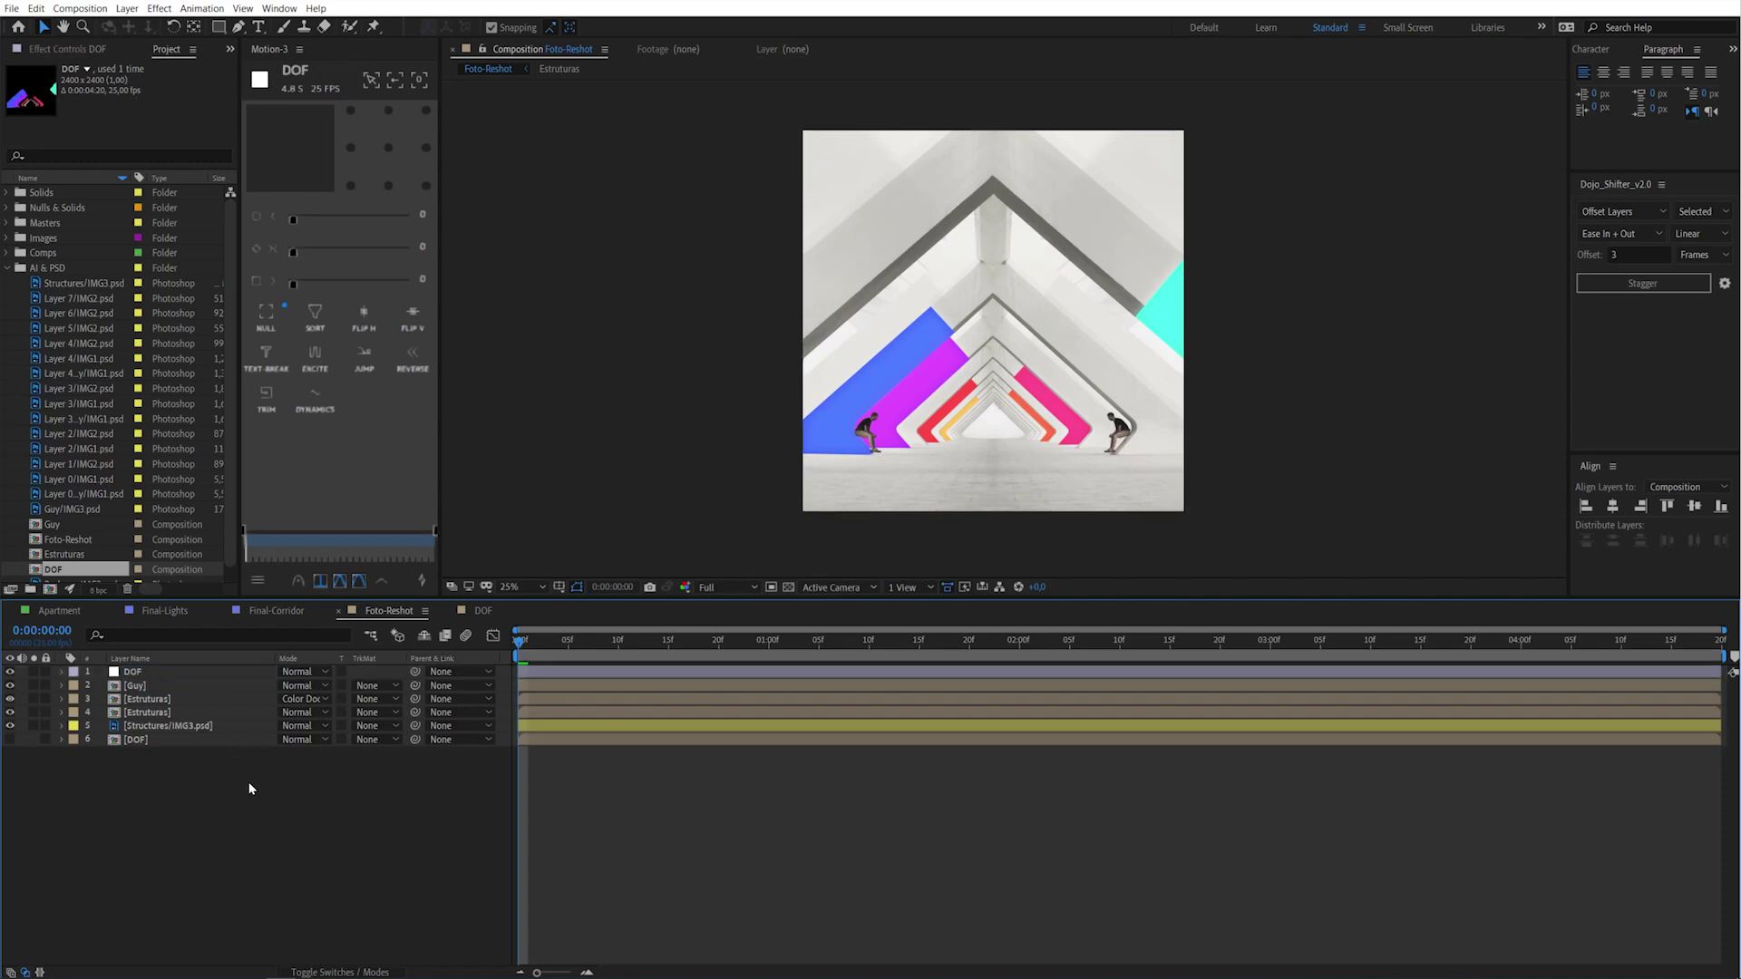
{"action": "left_click", "coordinate": [145, 673]}
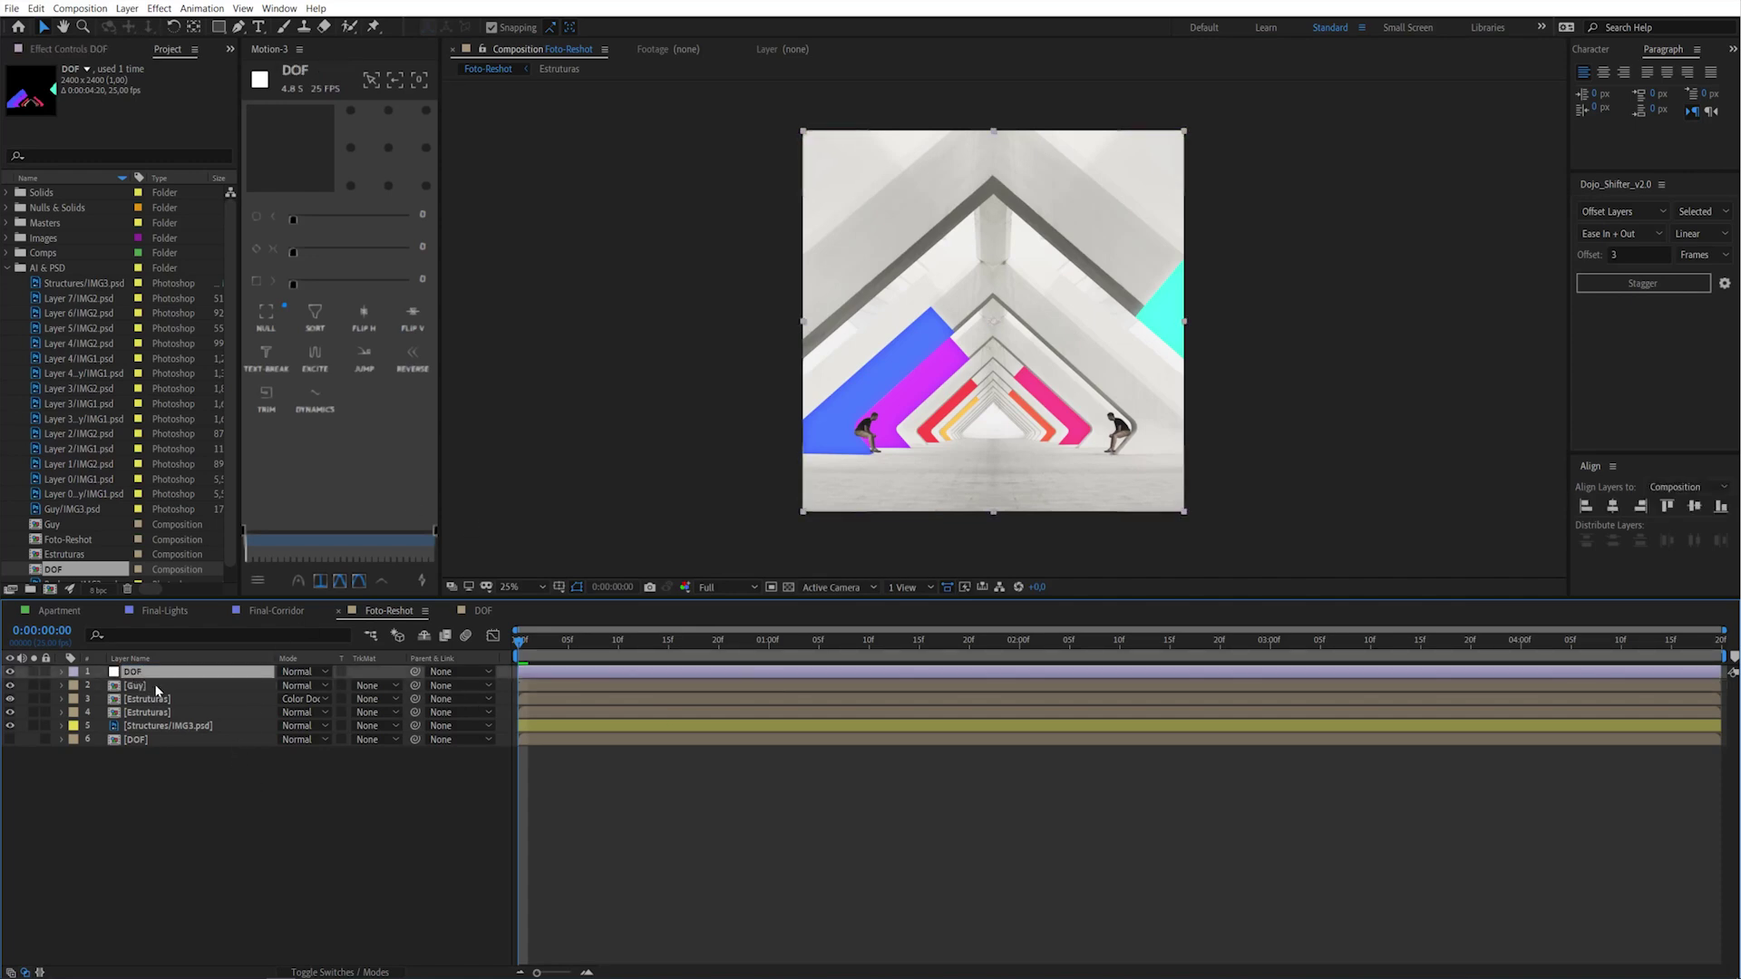
{"action": "key", "text": "ctrl+space"}
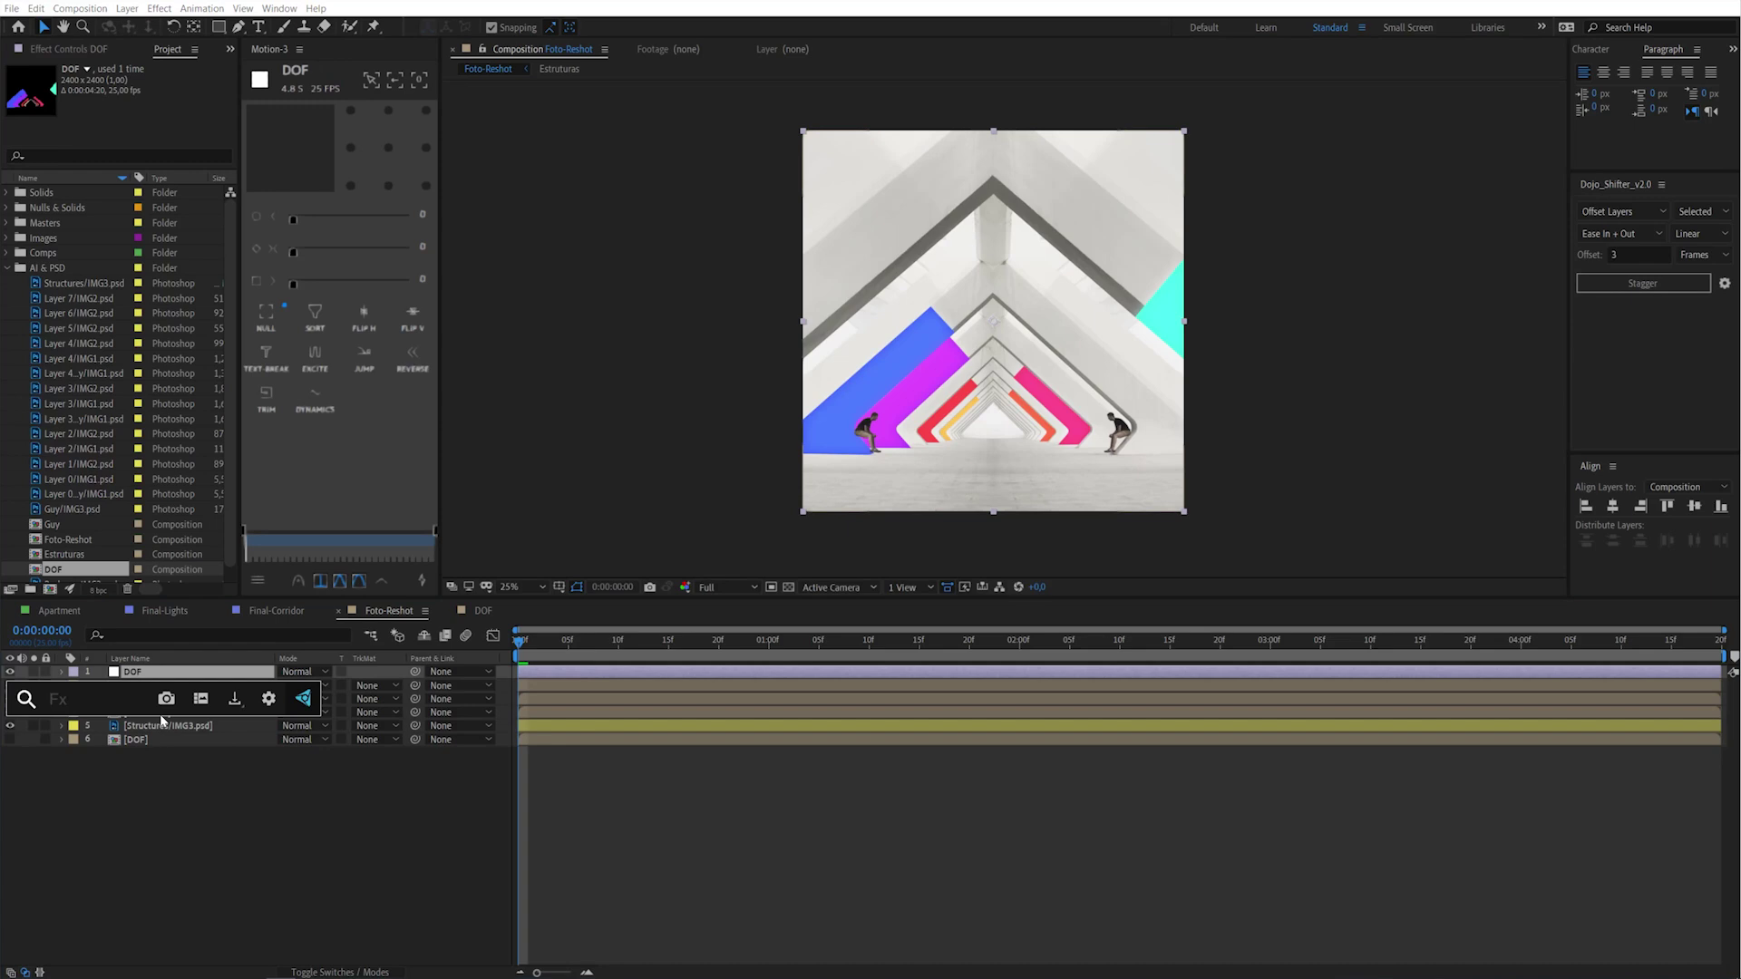
{"action": "type", "text": "lens"}
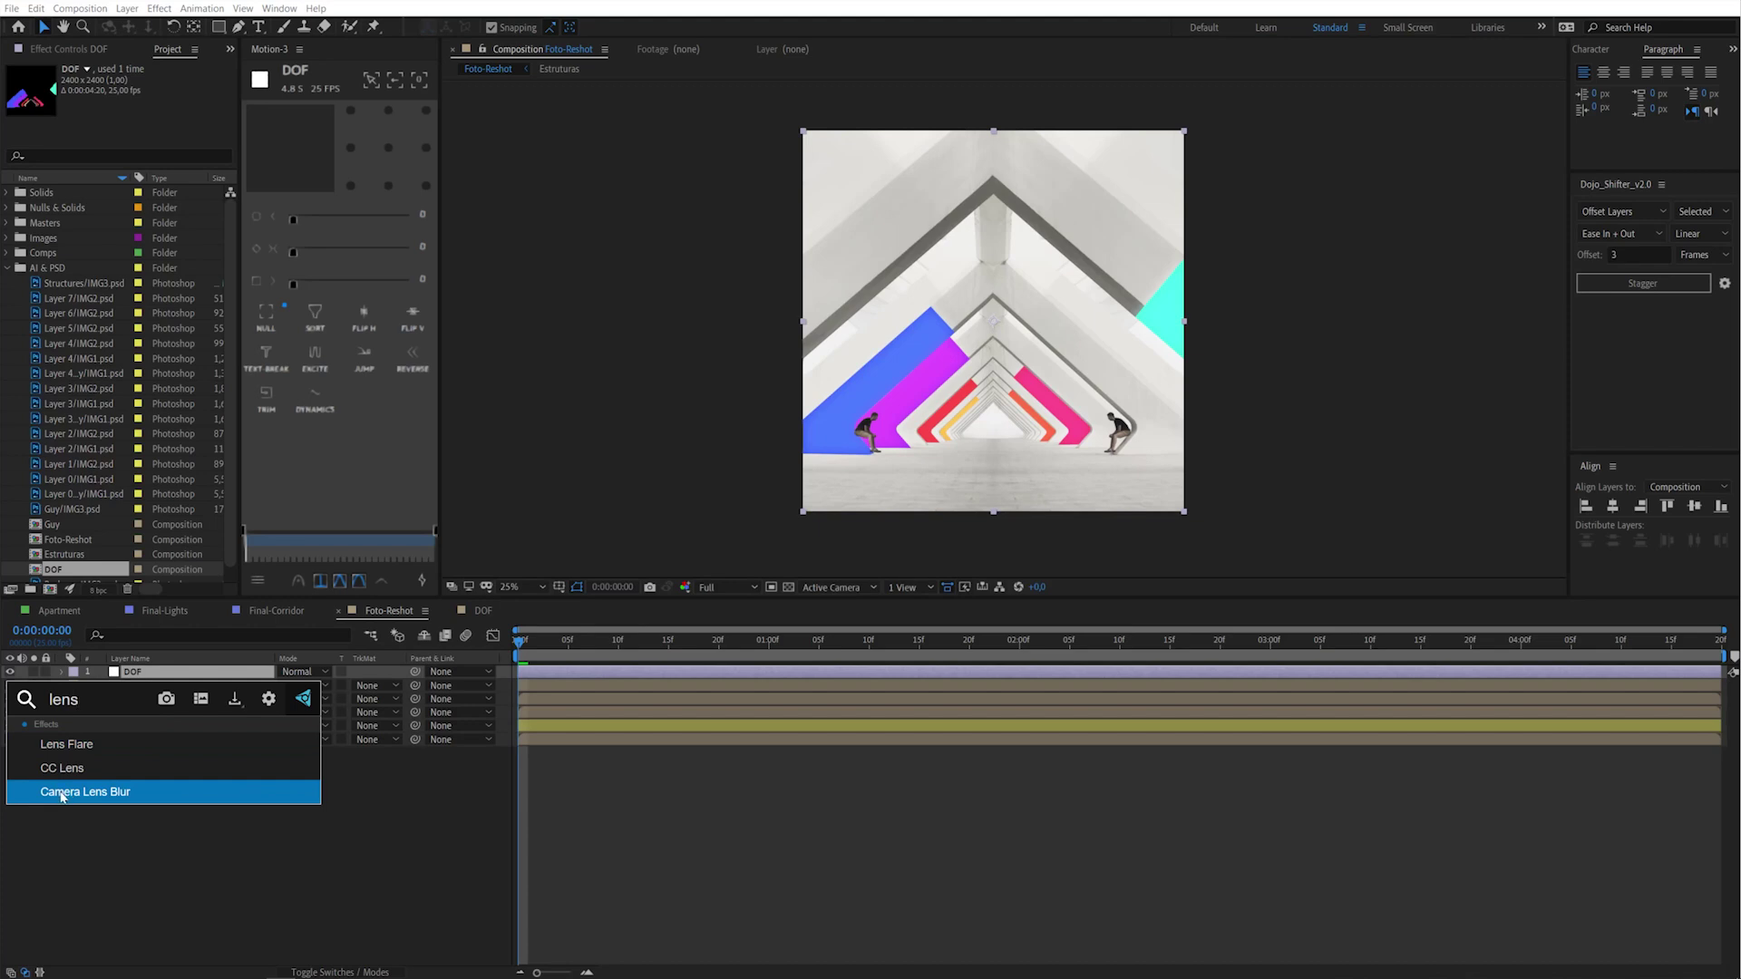
Apply Camera Lens Blur to the DOF adjustment layer with the DOF comp layer as blur map
{"action": "left_click", "coordinate": [62, 794]}
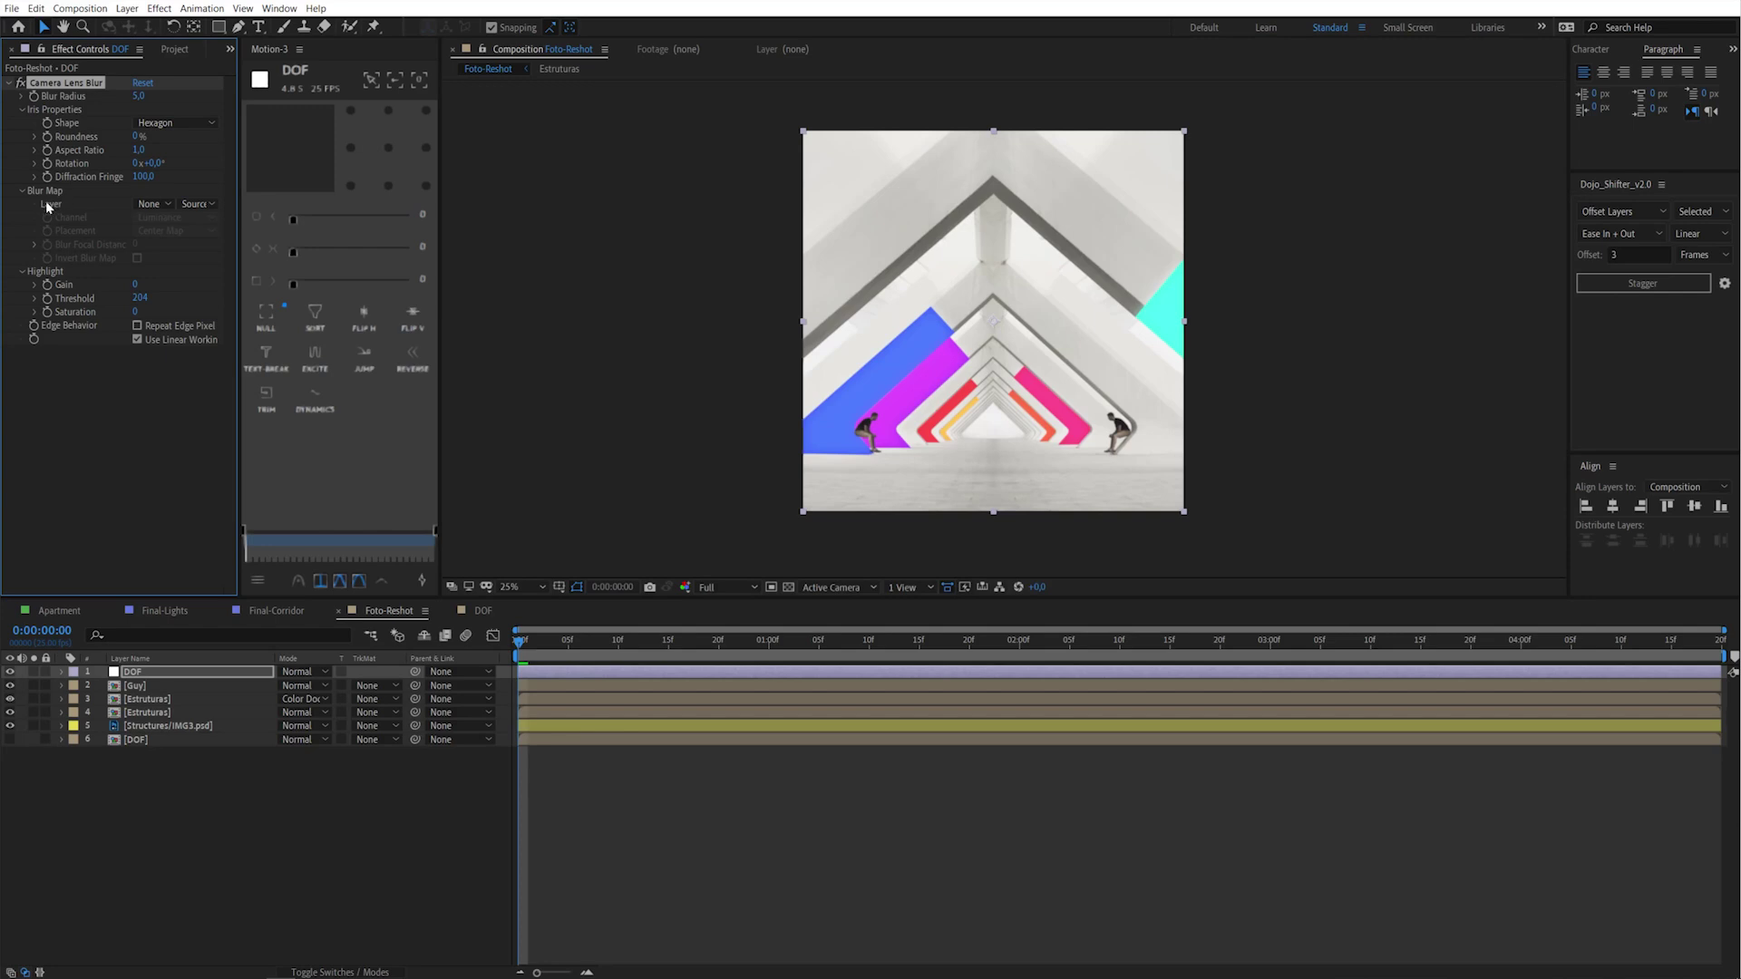
{"action": "left_click", "coordinate": [152, 205]}
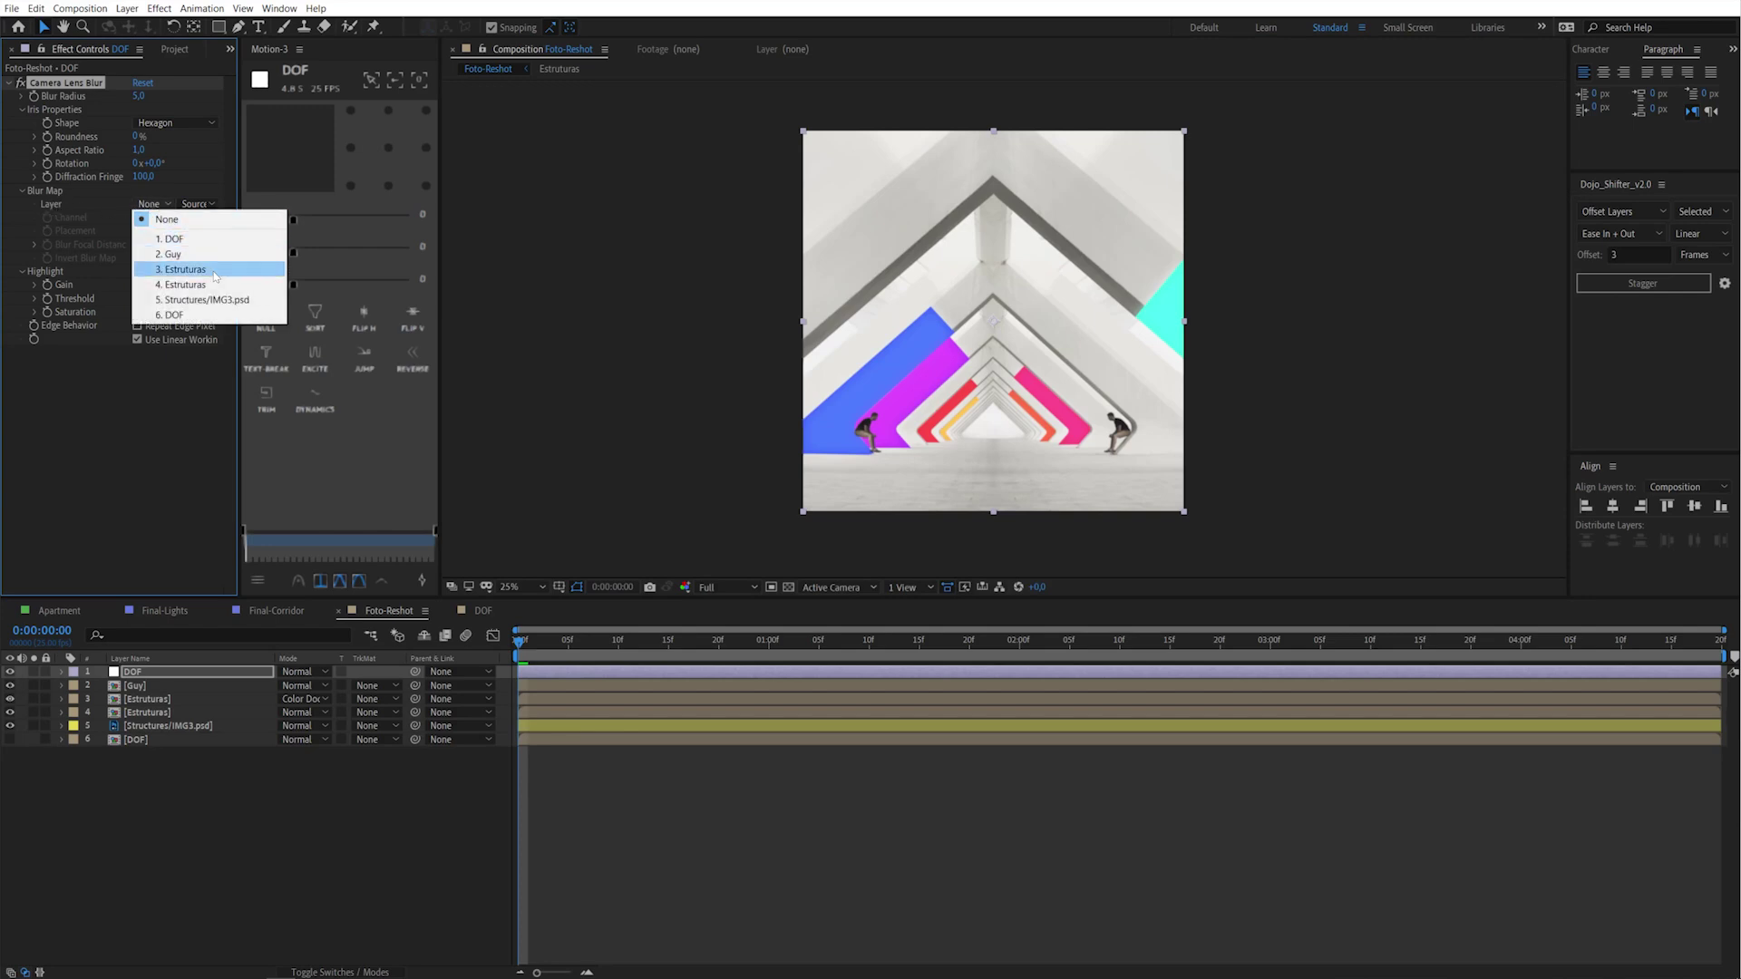
{"action": "left_click", "coordinate": [178, 314]}
Set the Camera Lens Blur radius to 50 and enable Repeat Edge Pixel
{"action": "key", "text": "period"}
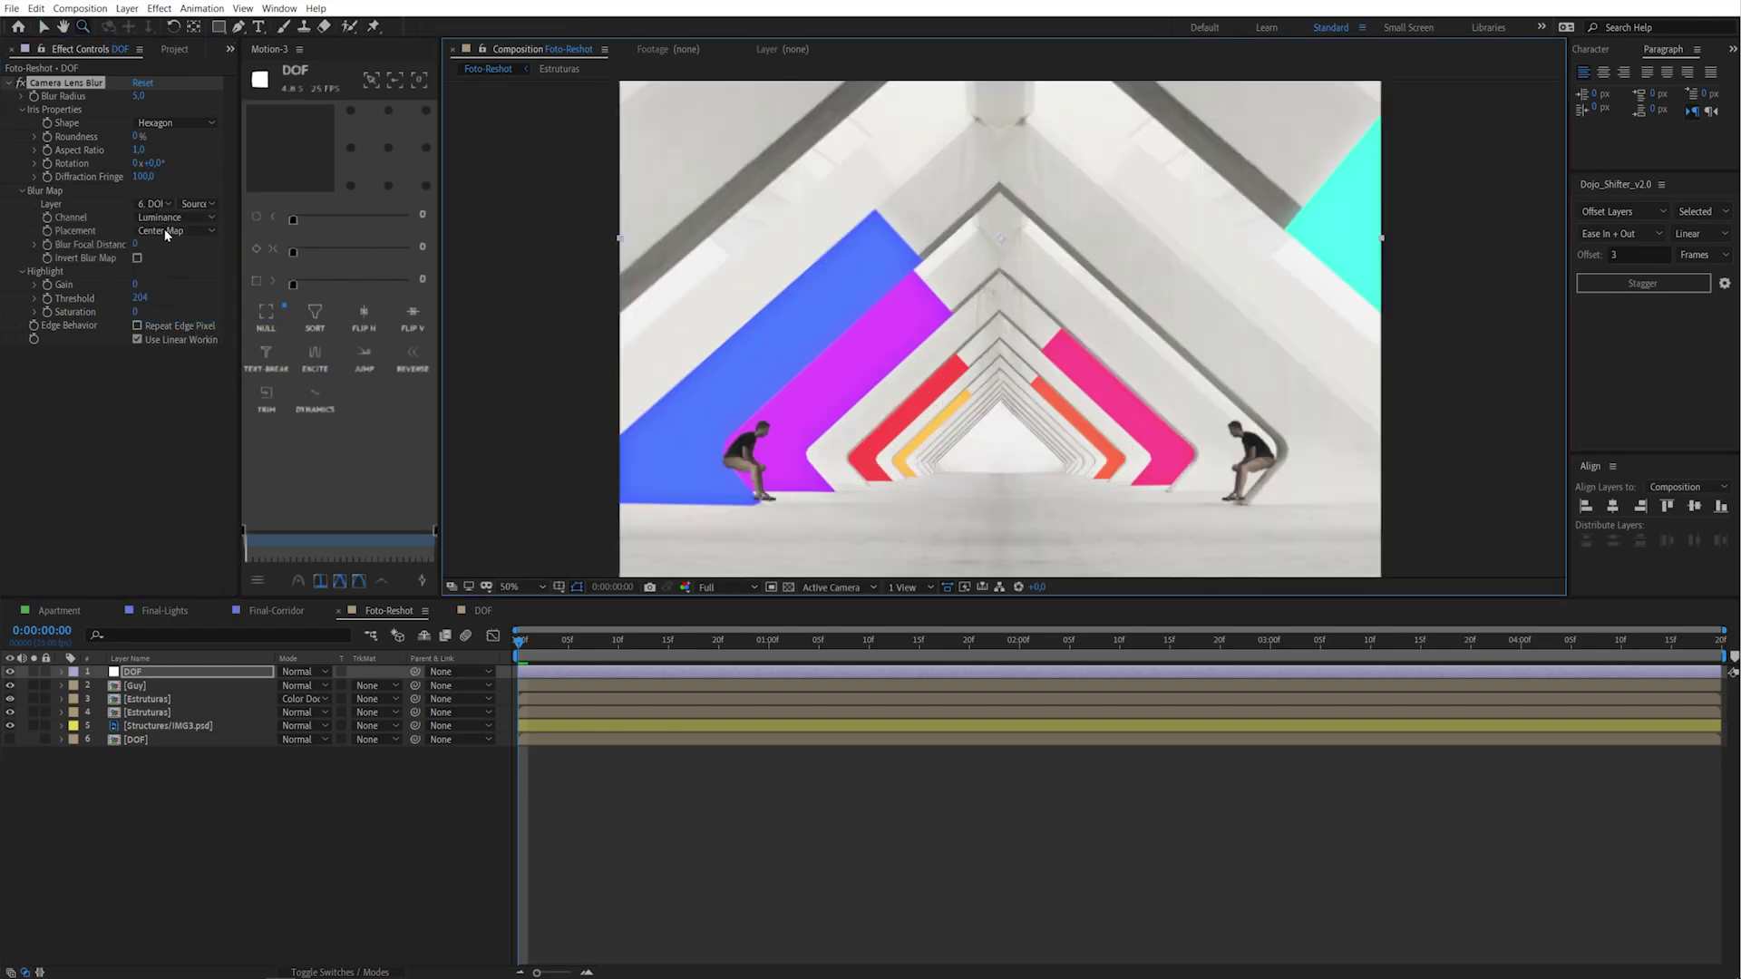
{"action": "left_click_drag", "start_coordinate": [147, 95], "coordinate": [178, 92]}
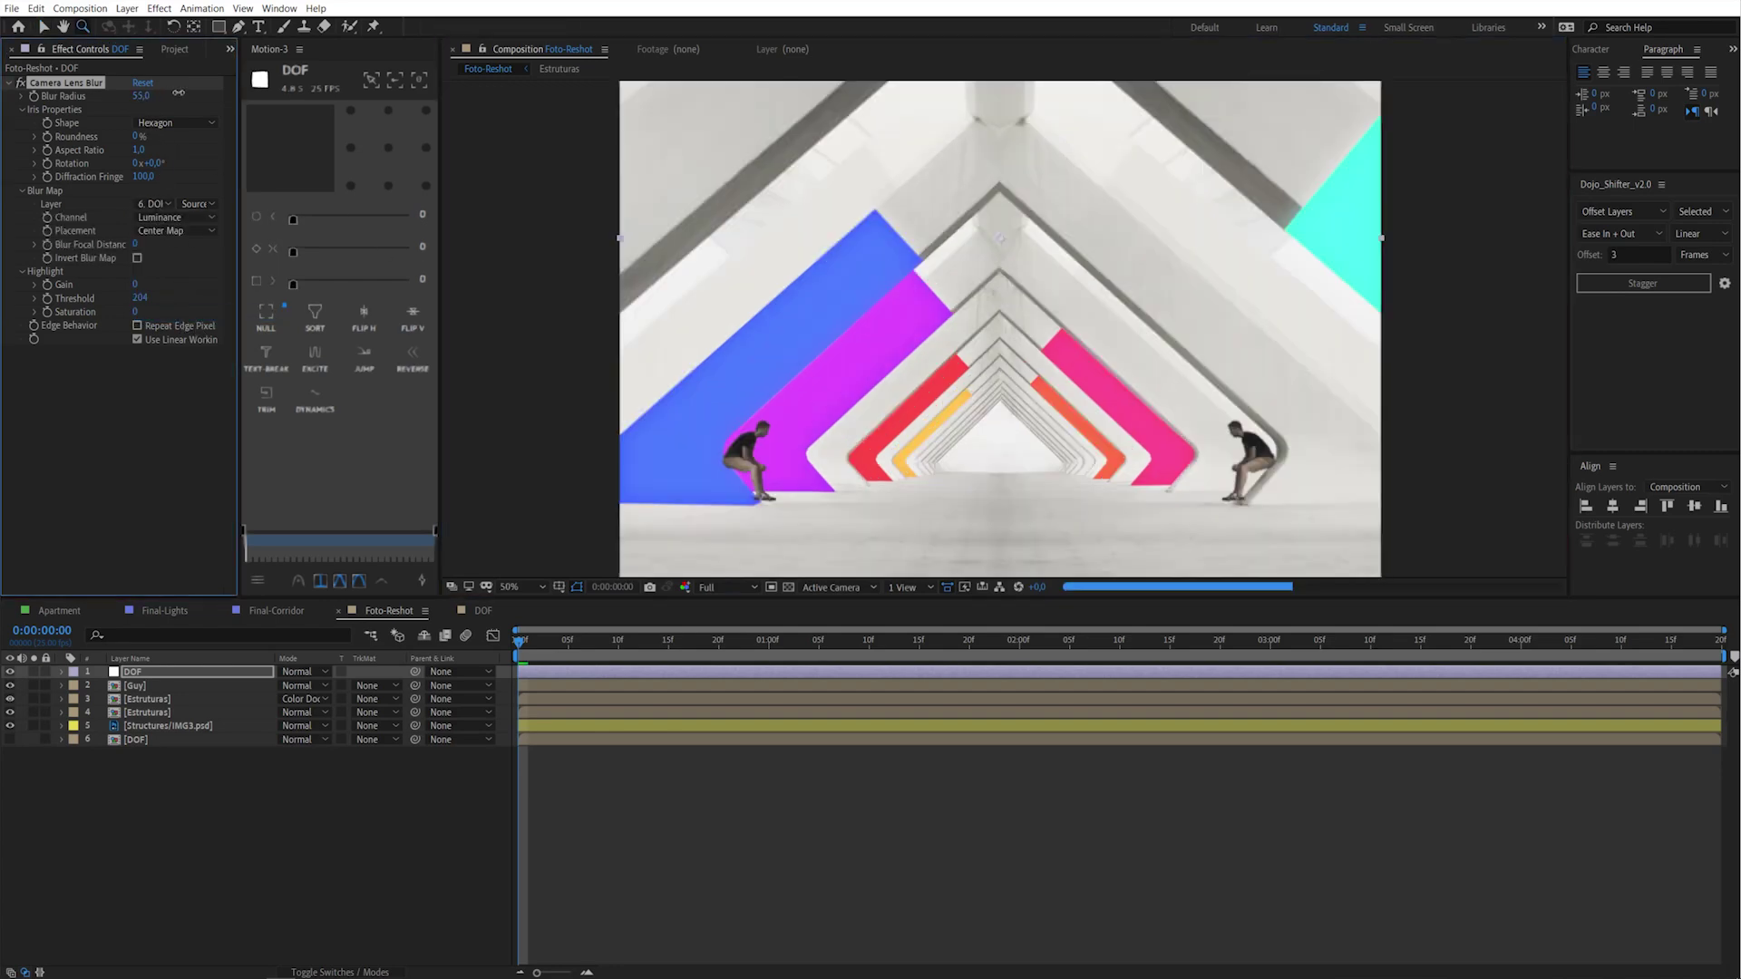
{"action": "left_click_drag", "start_coordinate": [180, 92], "coordinate": [177, 91]}
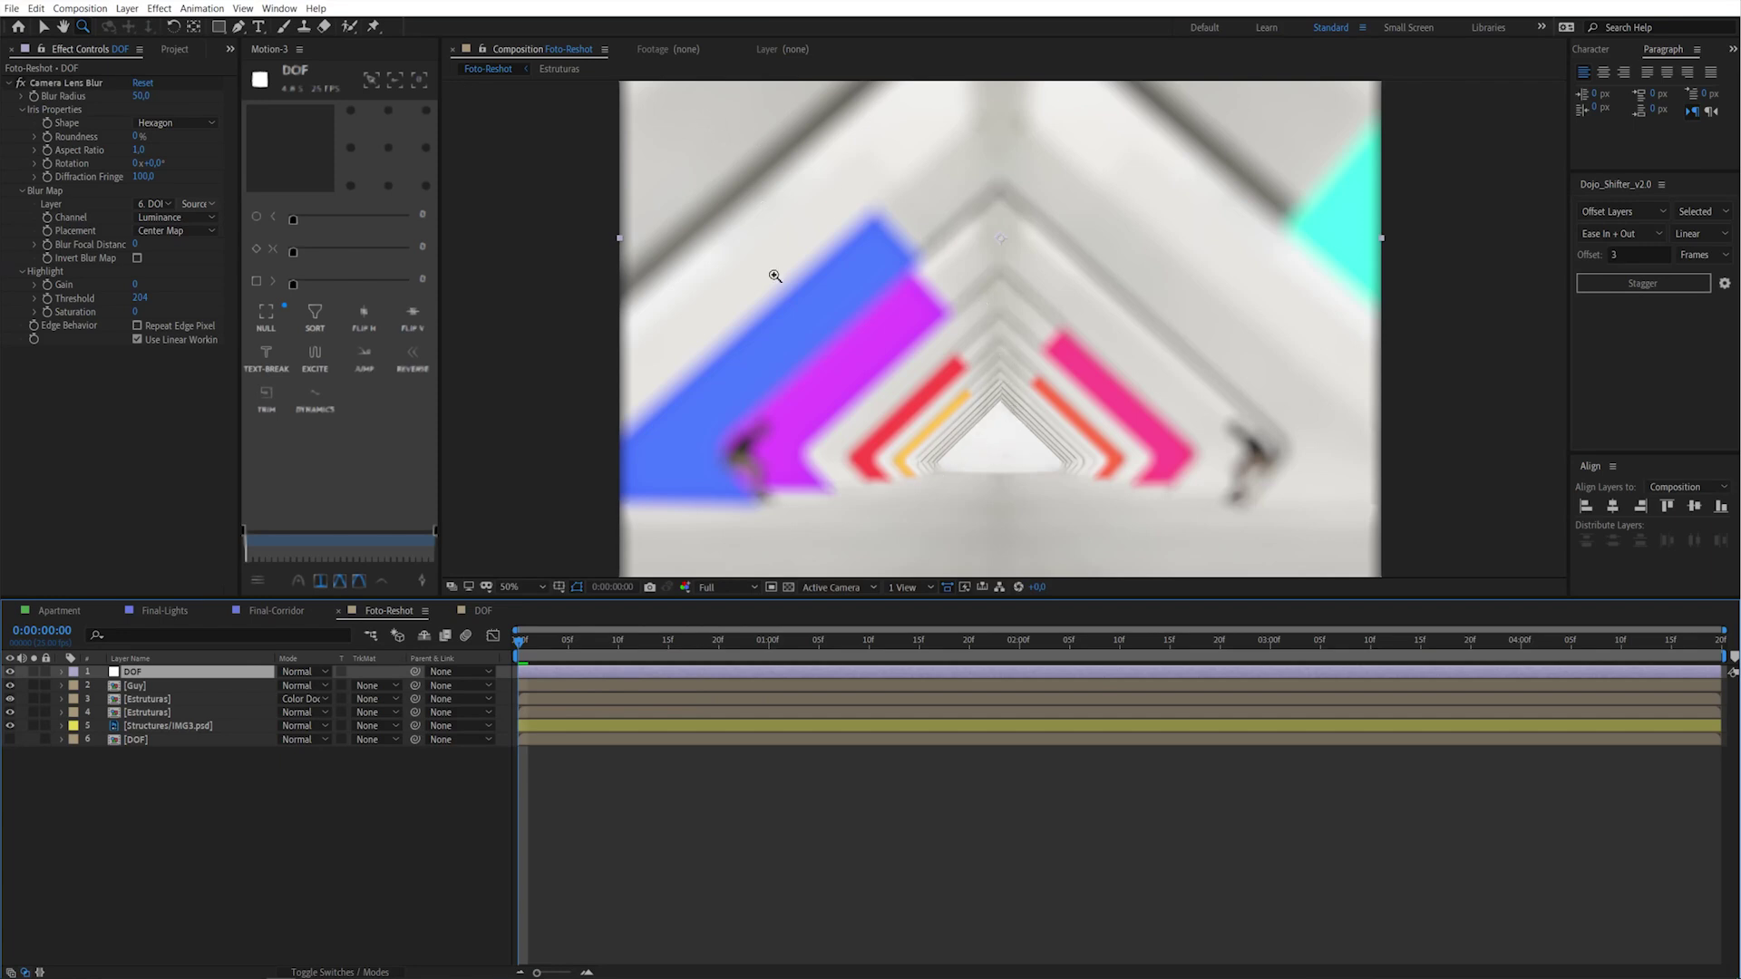
{"action": "left_click", "coordinate": [175, 371]}
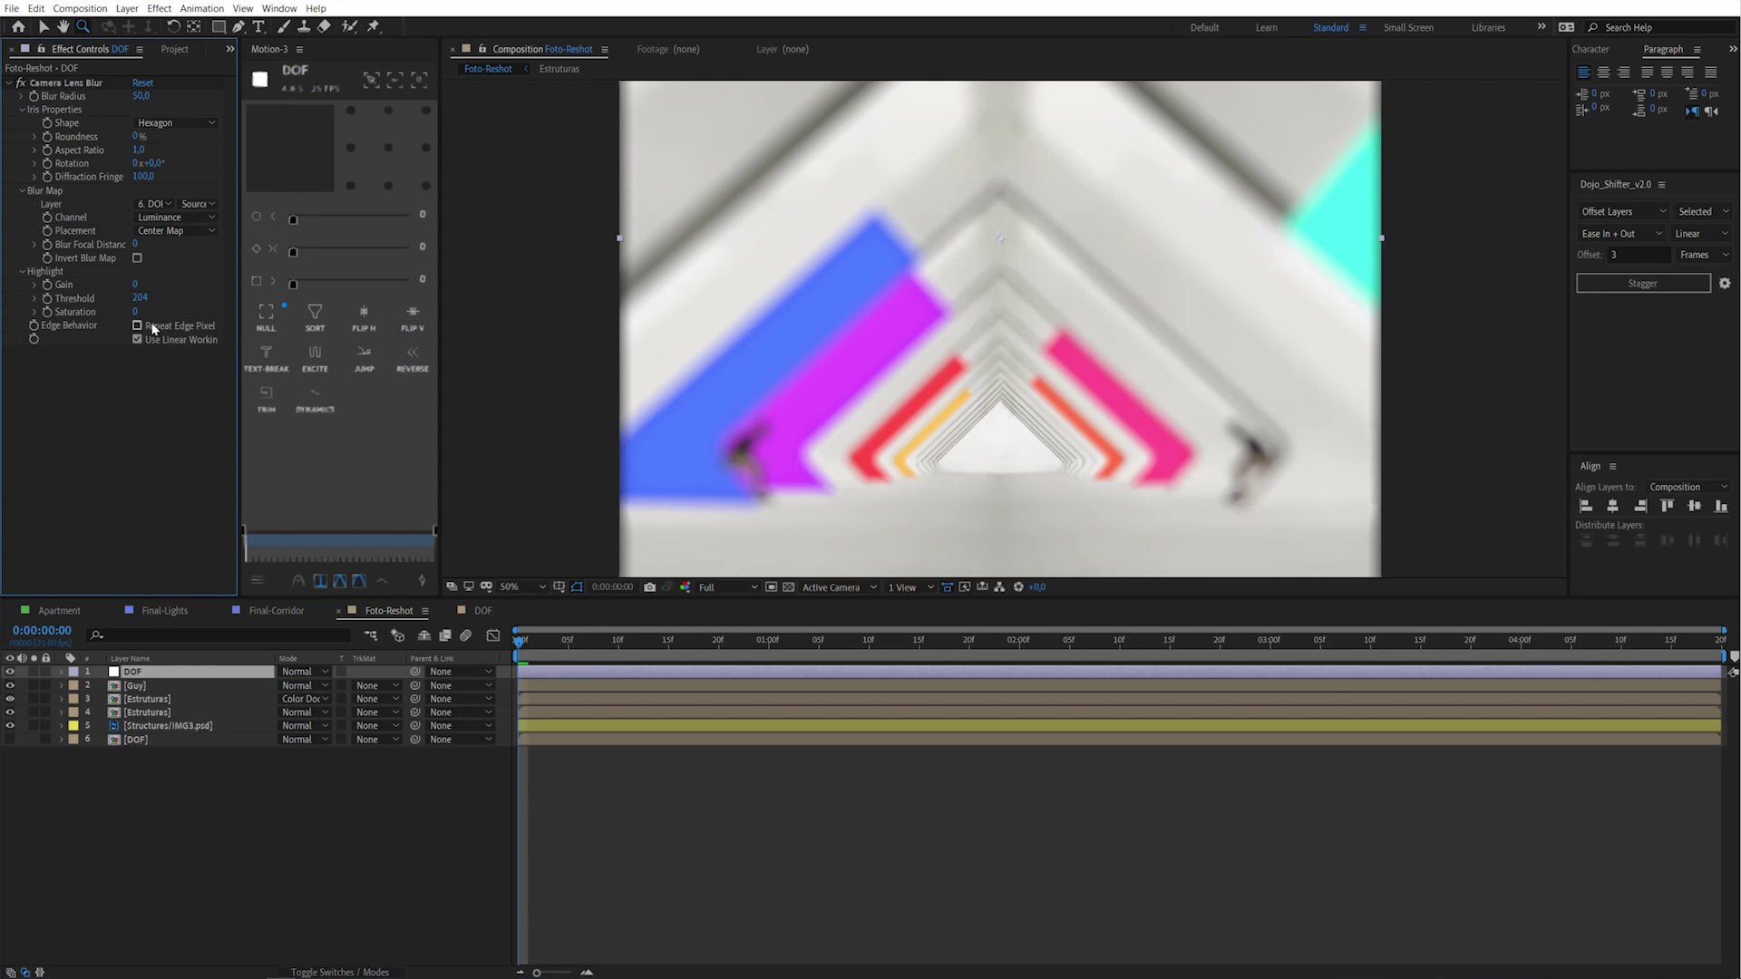
{"action": "left_click", "coordinate": [153, 328]}
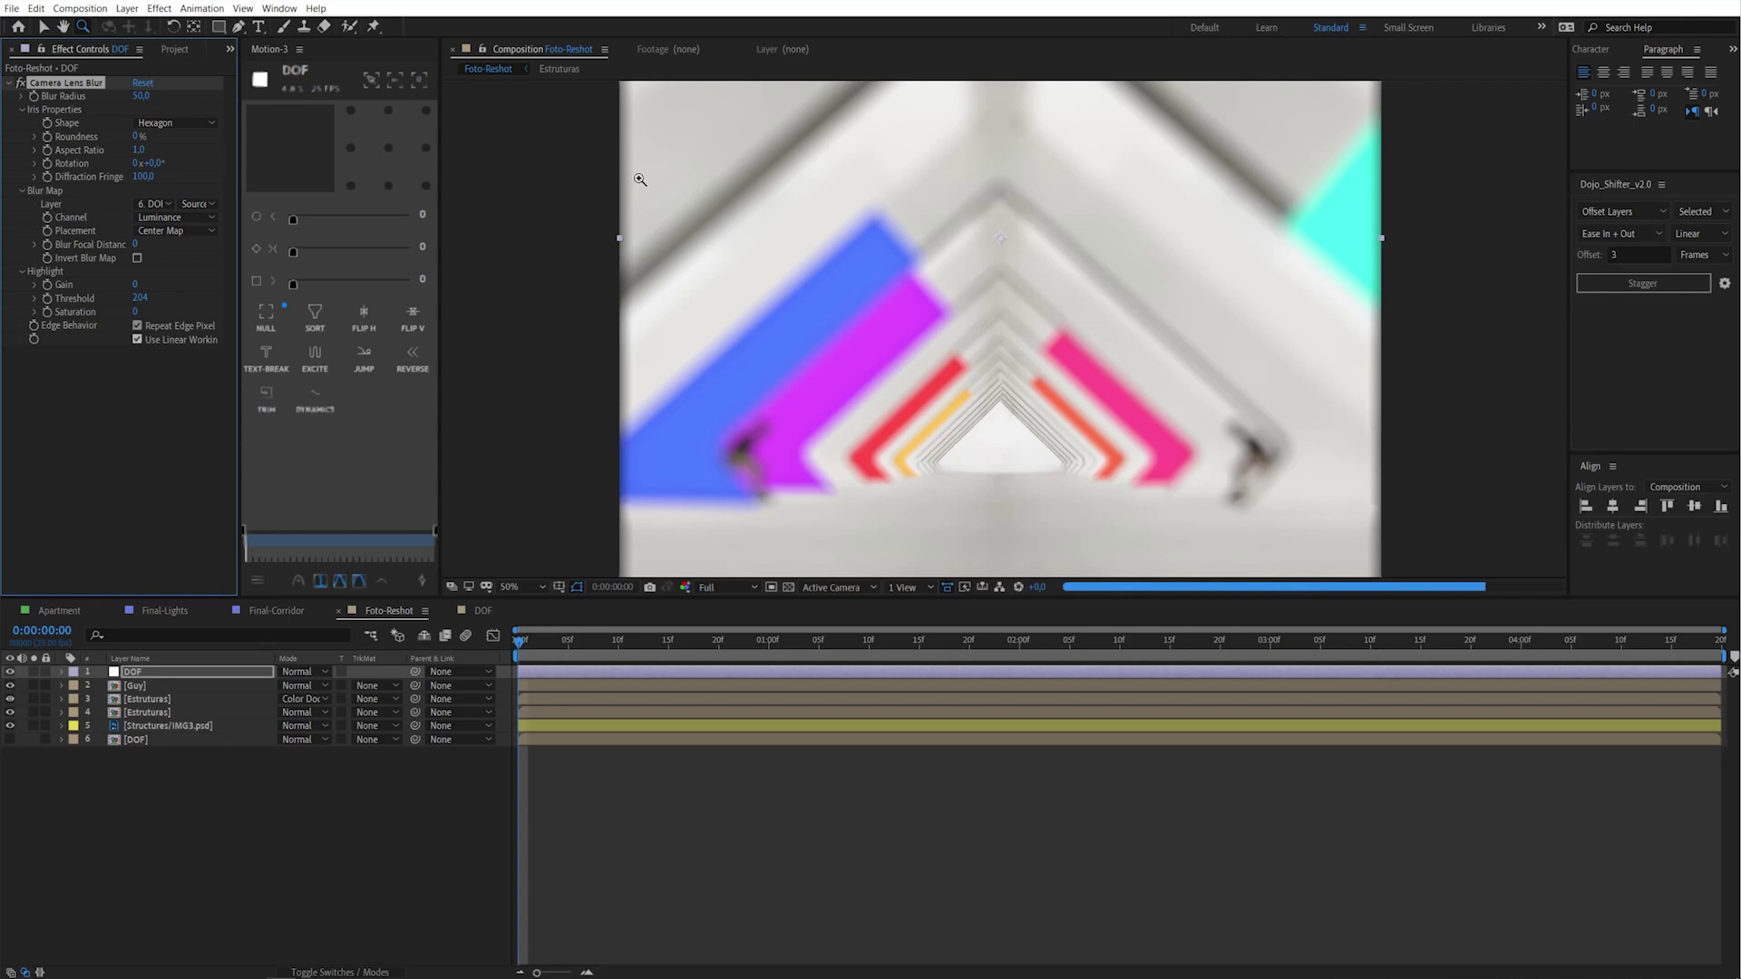
Set the blur radius to 10 and raise the blur focal distance past 115
{"action": "left_click", "coordinate": [141, 97]}
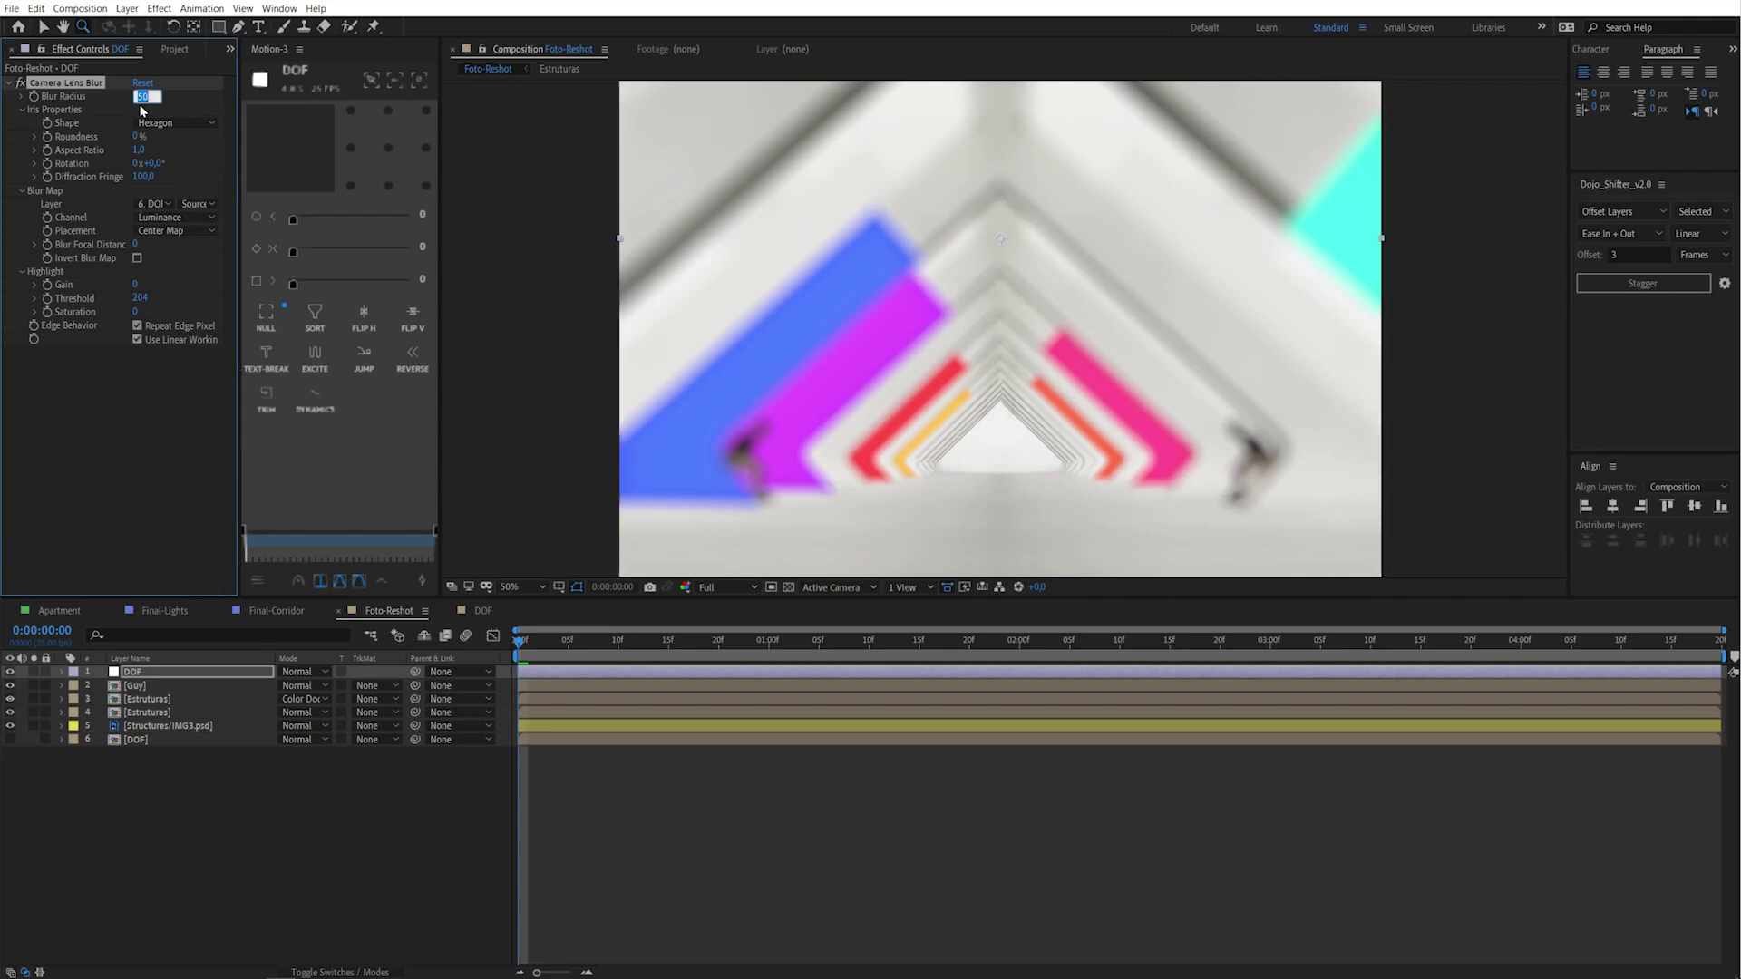
{"action": "type", "text": "10"}
{"action": "key", "text": "Return"}
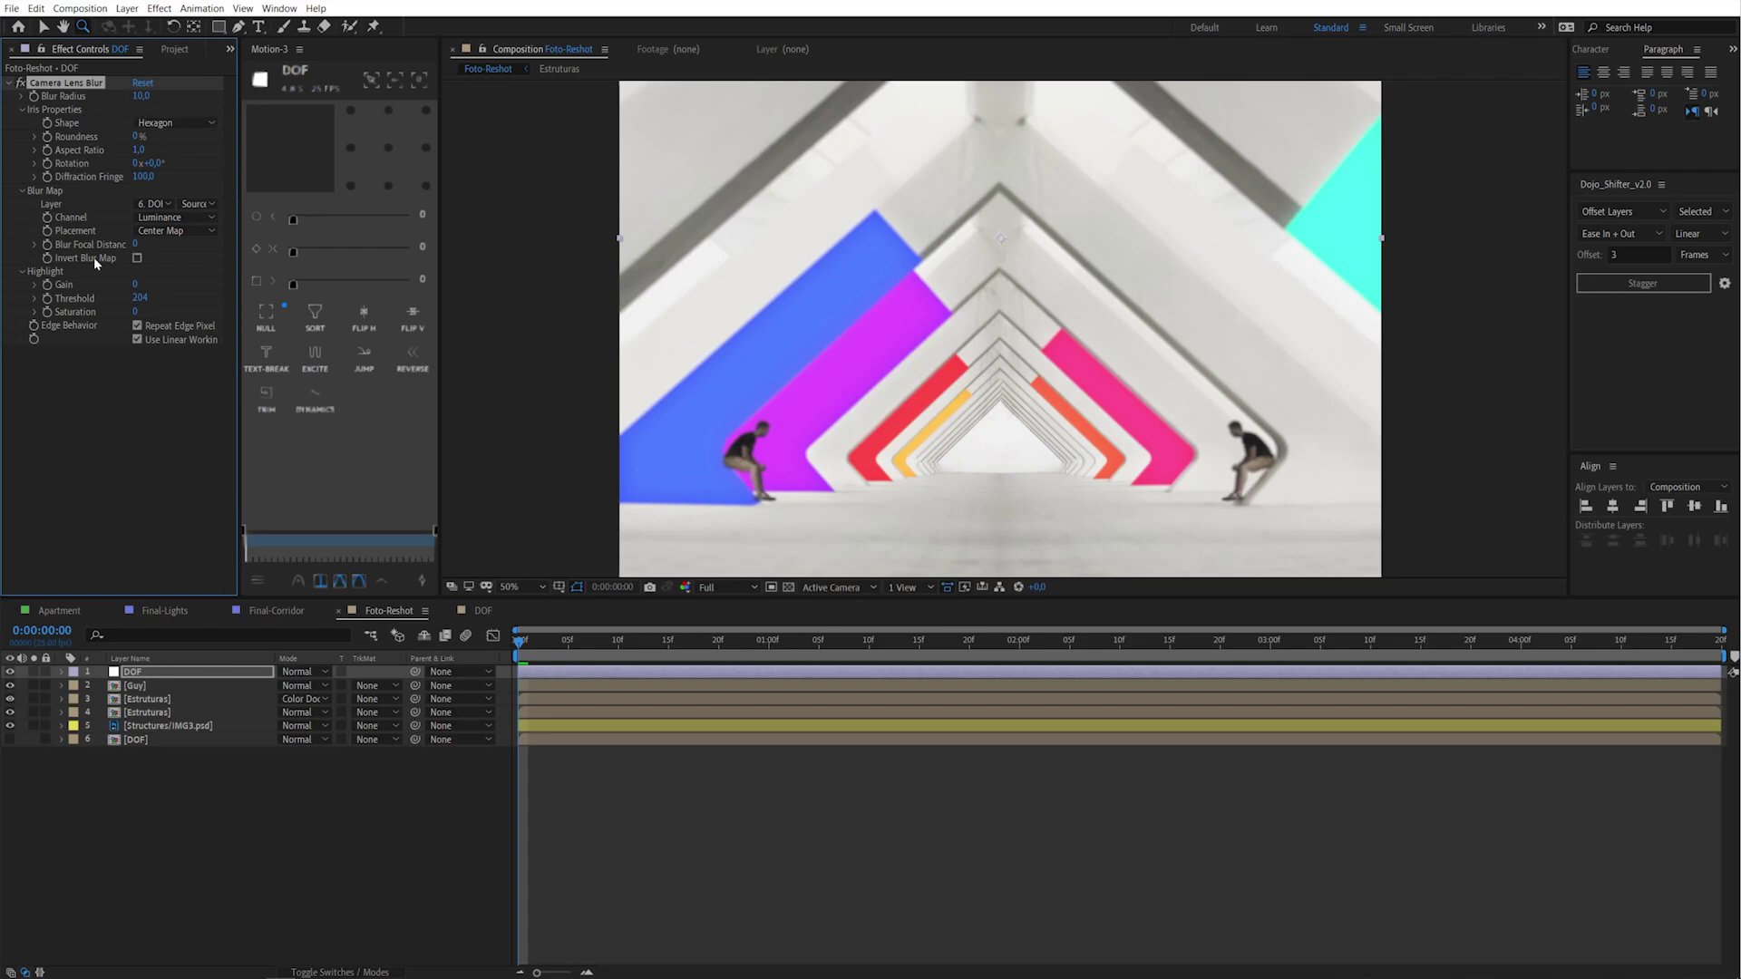
{"action": "left_click_drag", "start_coordinate": [153, 243], "coordinate": [179, 247]}
{"action": "left_click_drag", "start_coordinate": [142, 247], "coordinate": [155, 242]}
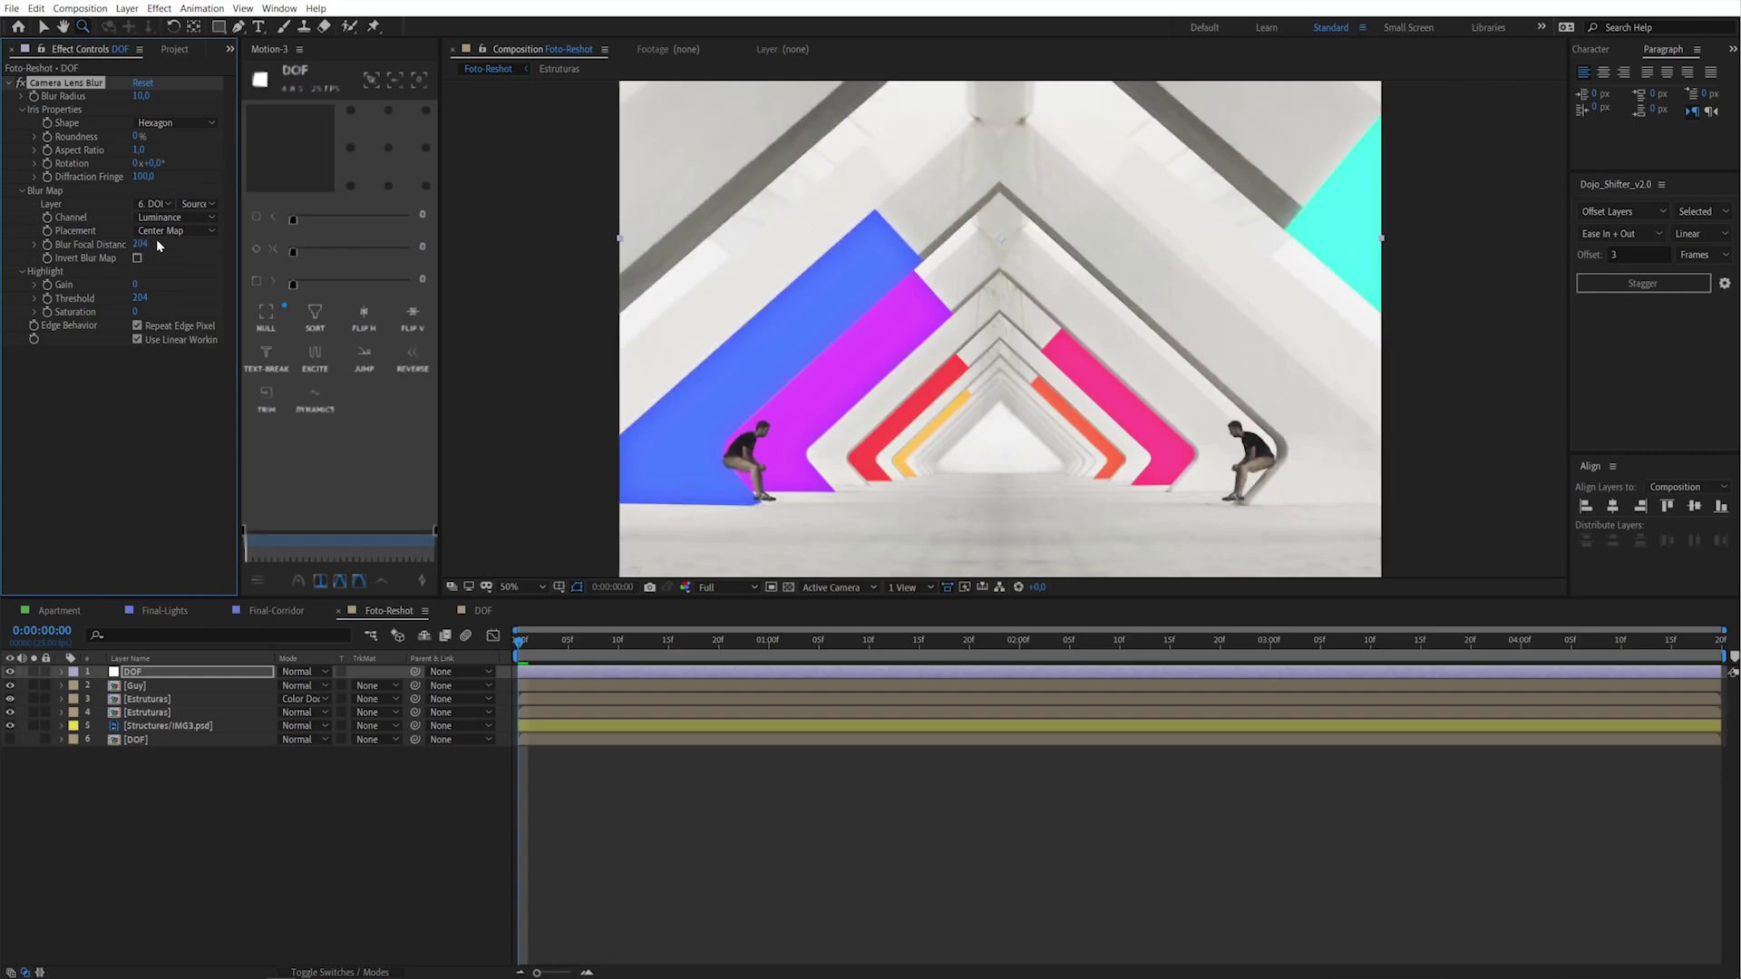
Lower the blur radius to 6, settle the focal distance at 122, and fit the view
{"action": "left_click", "coordinate": [144, 96]}
{"action": "type", "text": "6"}
{"action": "key", "text": "Return"}
{"action": "left_click_drag", "start_coordinate": [146, 244], "coordinate": [136, 243]}
{"action": "left_click", "coordinate": [996, 386], "text": "alt"}
{"action": "key", "text": "v"}
{"action": "left_click", "coordinate": [517, 587]}
{"action": "left_click", "coordinate": [537, 617]}
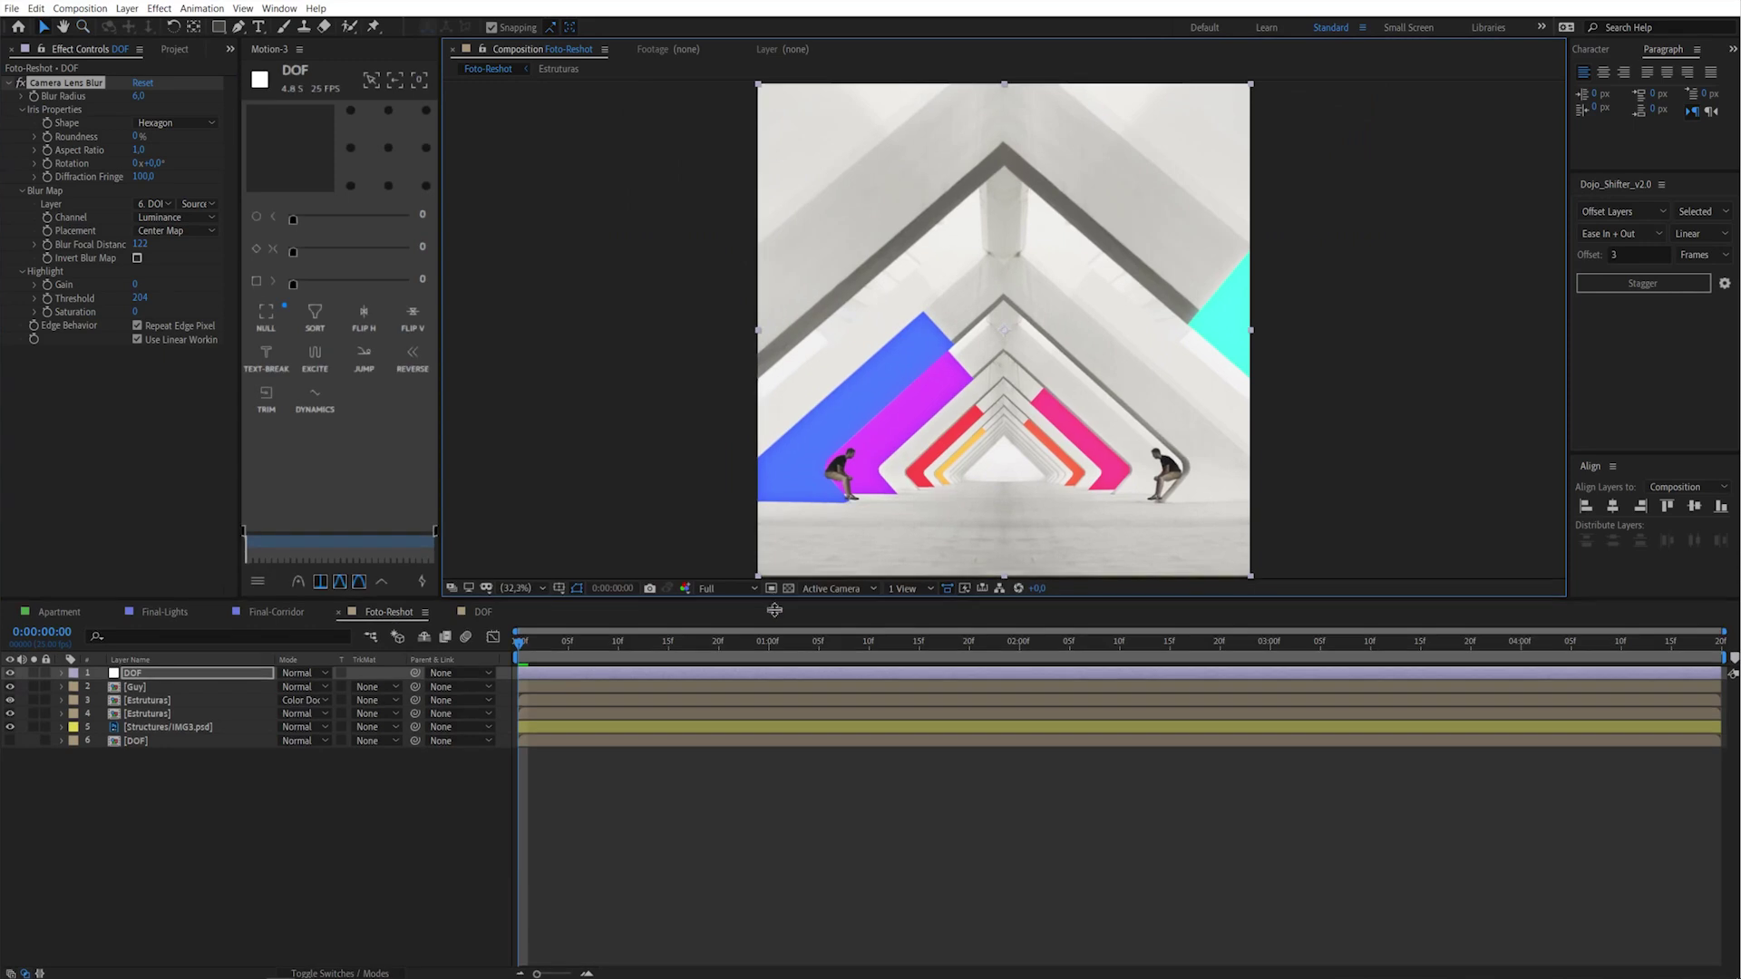
Make the viewer taller and preview the lens-blurred corridor composite from frame 9
{"action": "left_click_drag", "start_coordinate": [776, 599], "coordinate": [762, 667]}
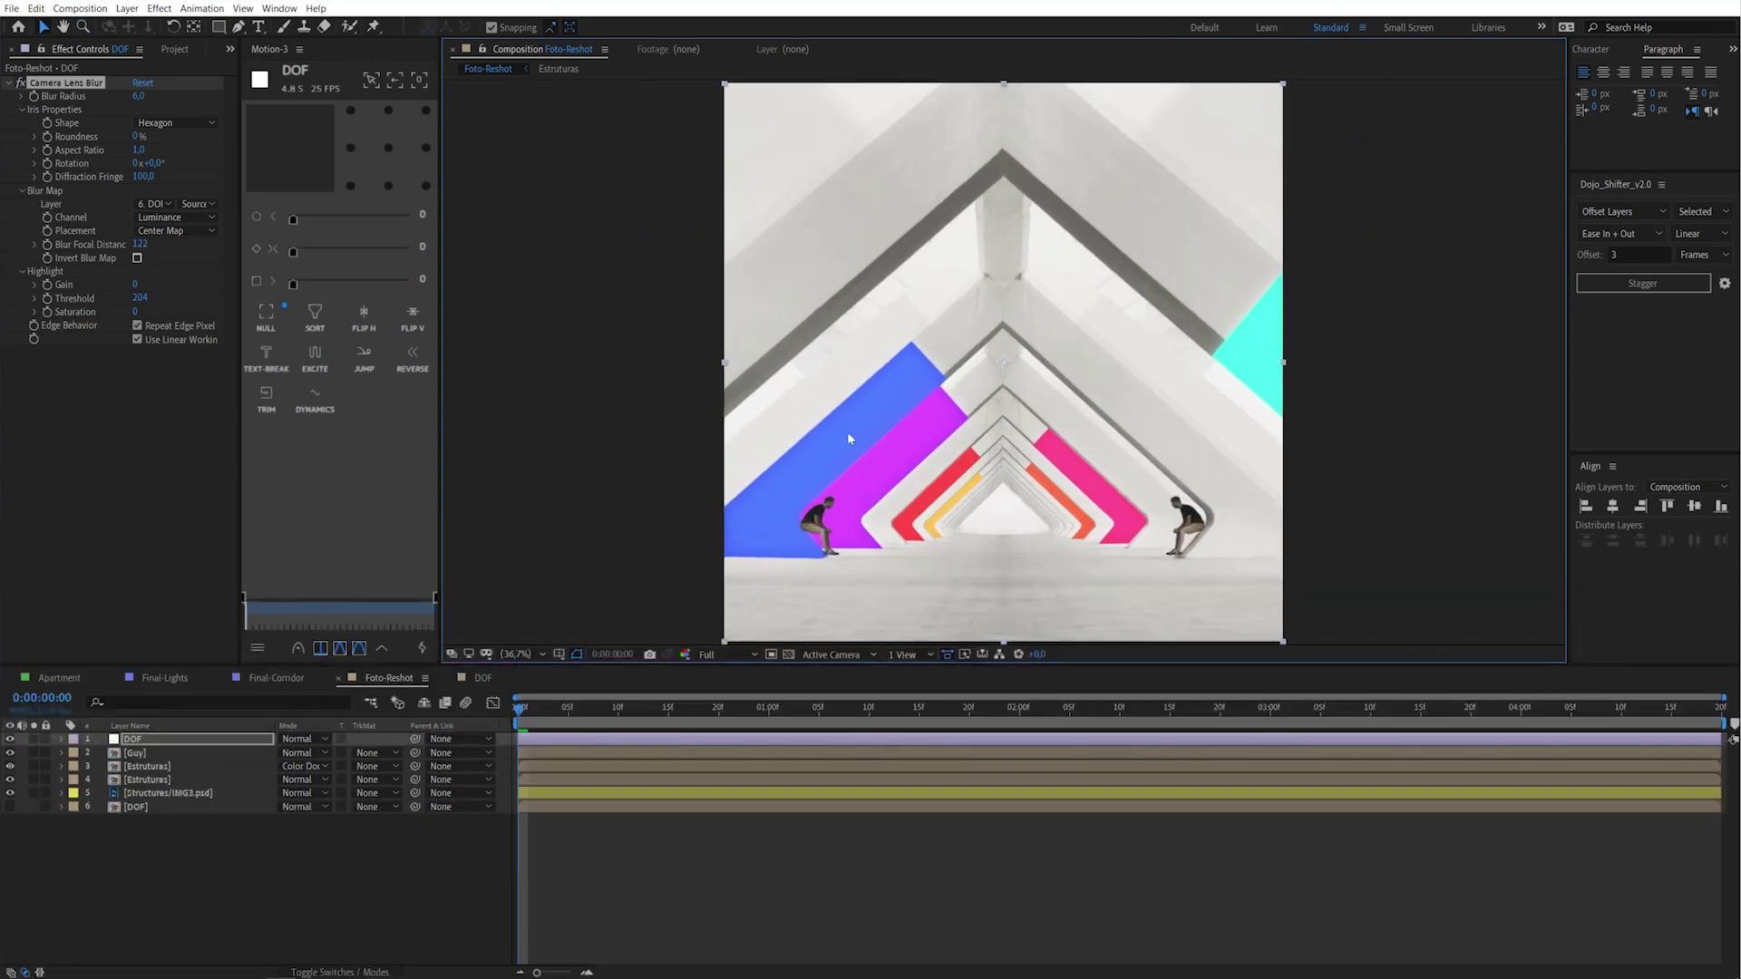
{"action": "left_click", "coordinate": [625, 870]}
{"action": "left_click", "coordinate": [609, 716]}
{"action": "key", "text": "space"}
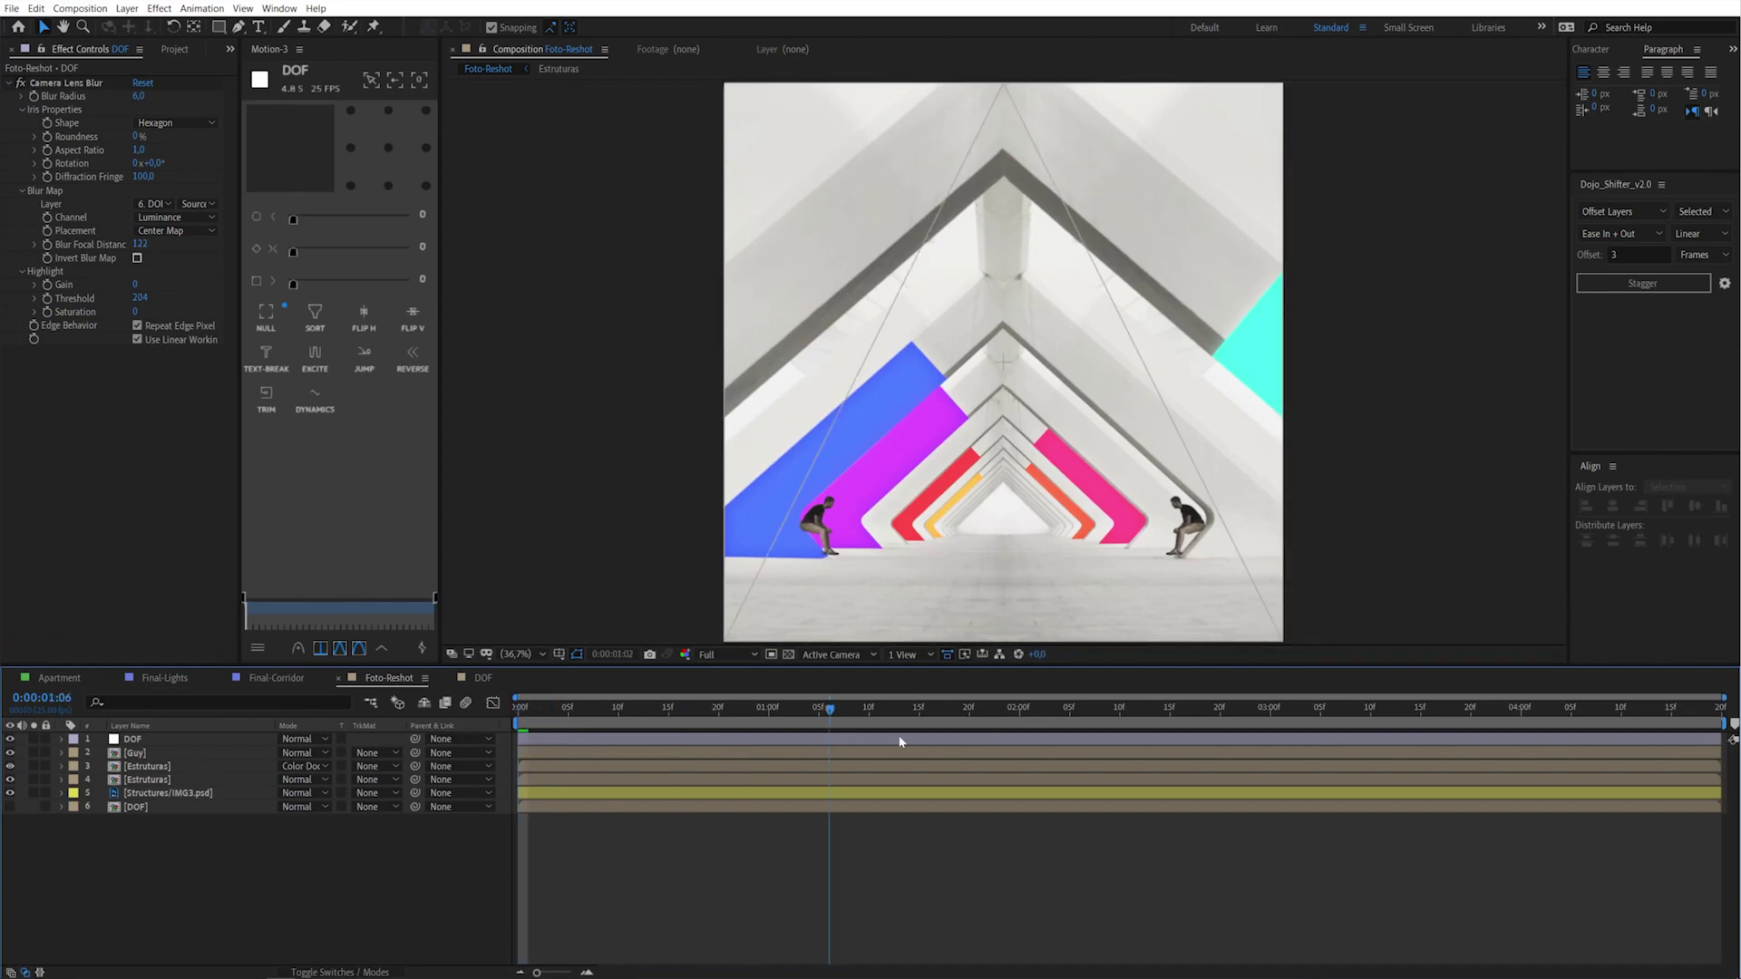
{"action": "key", "text": "space"}
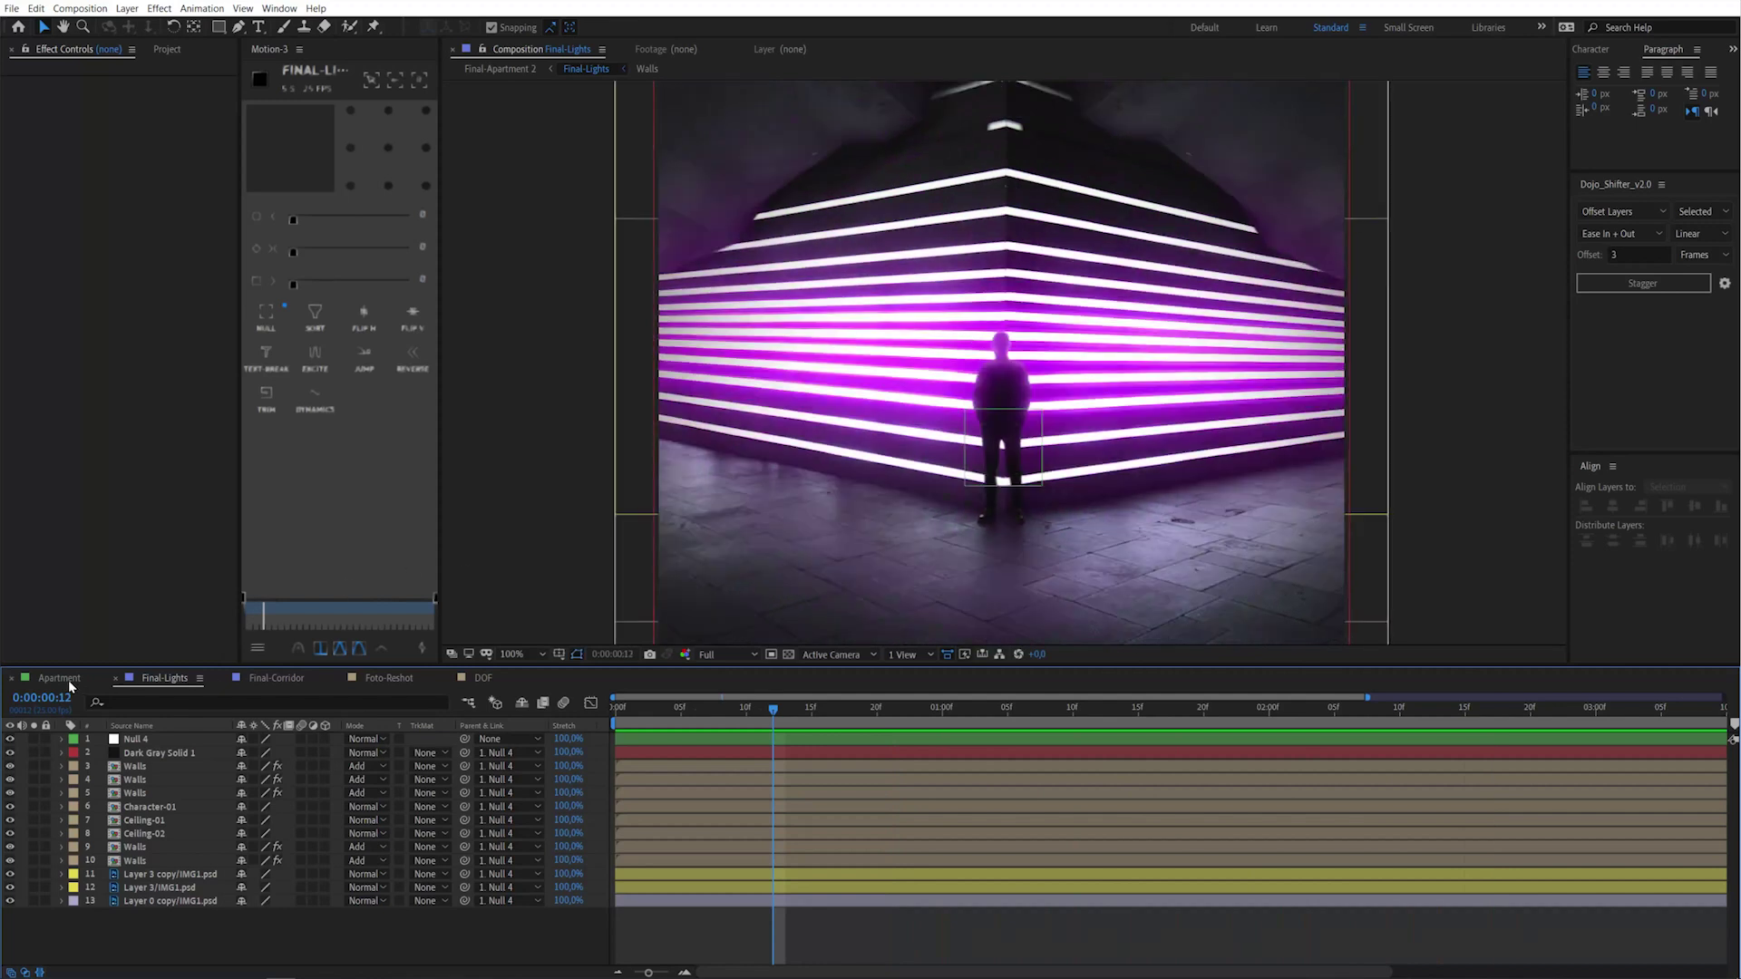
Switch to the Apartment composition and preview its animation
{"action": "left_click", "coordinate": [60, 678]}
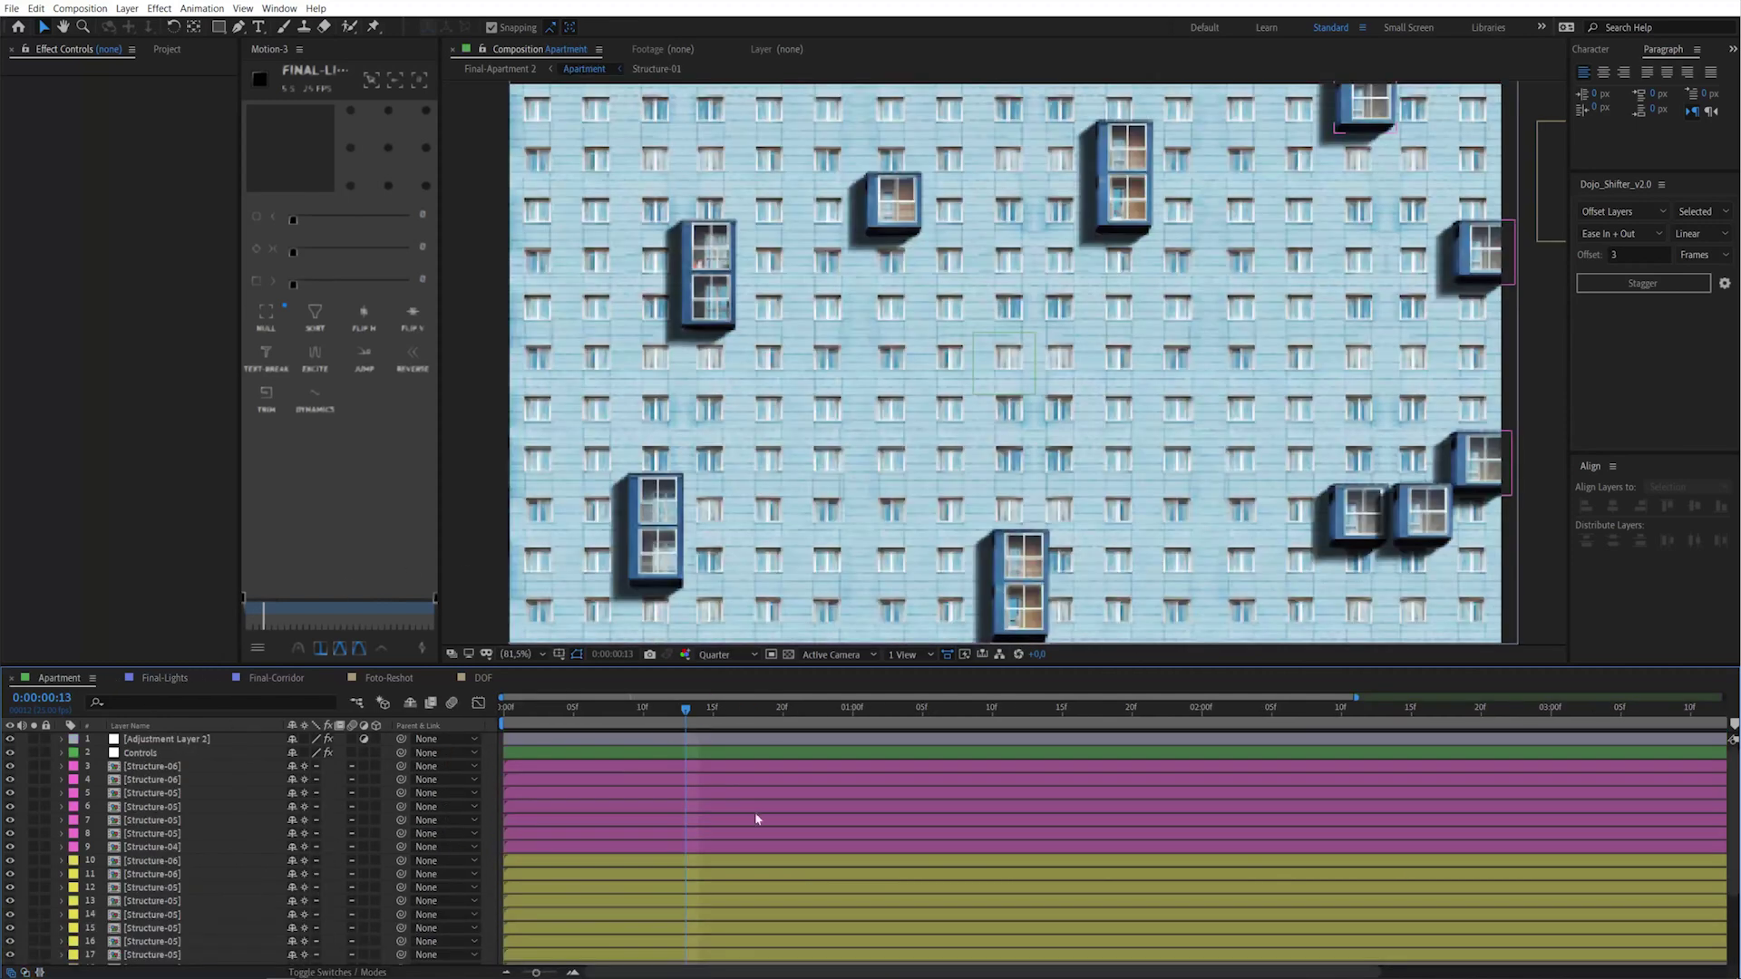
{"action": "key", "text": "space"}
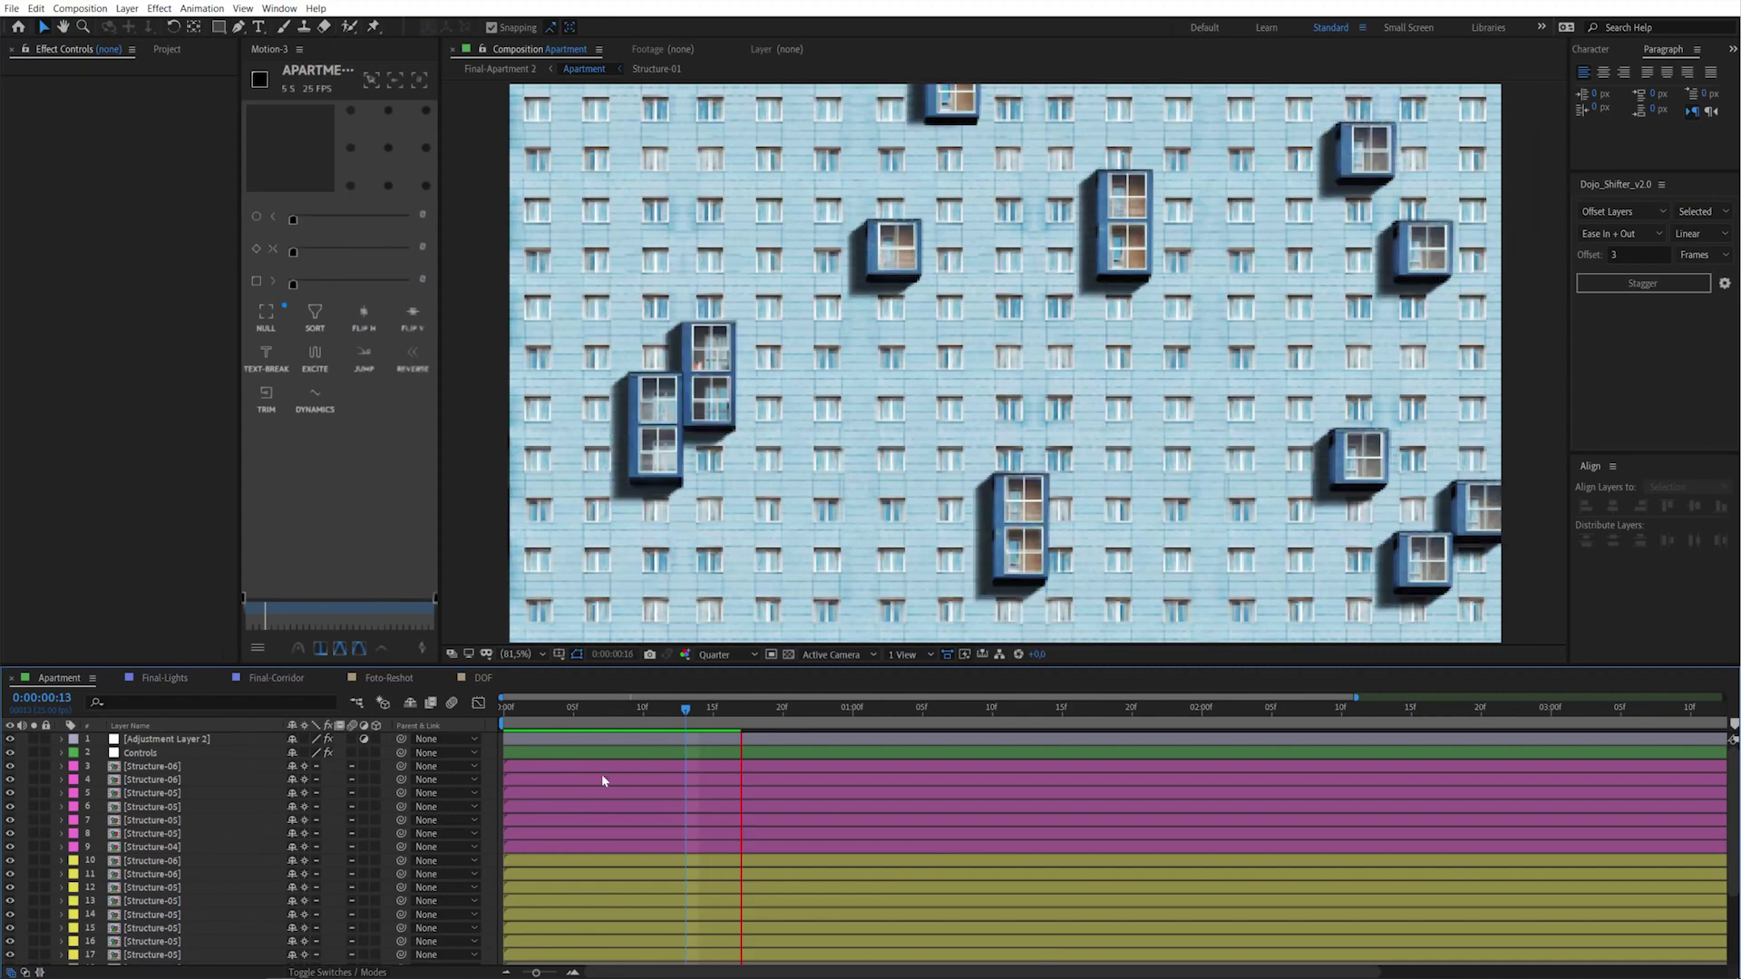
{"action": "left_click", "coordinate": [635, 782]}
Select all the Structure layers and reveal their keyframes
{"action": "scroll", "coordinate": [634, 797], "scroll_direction": "down", "scroll_amount": 3}
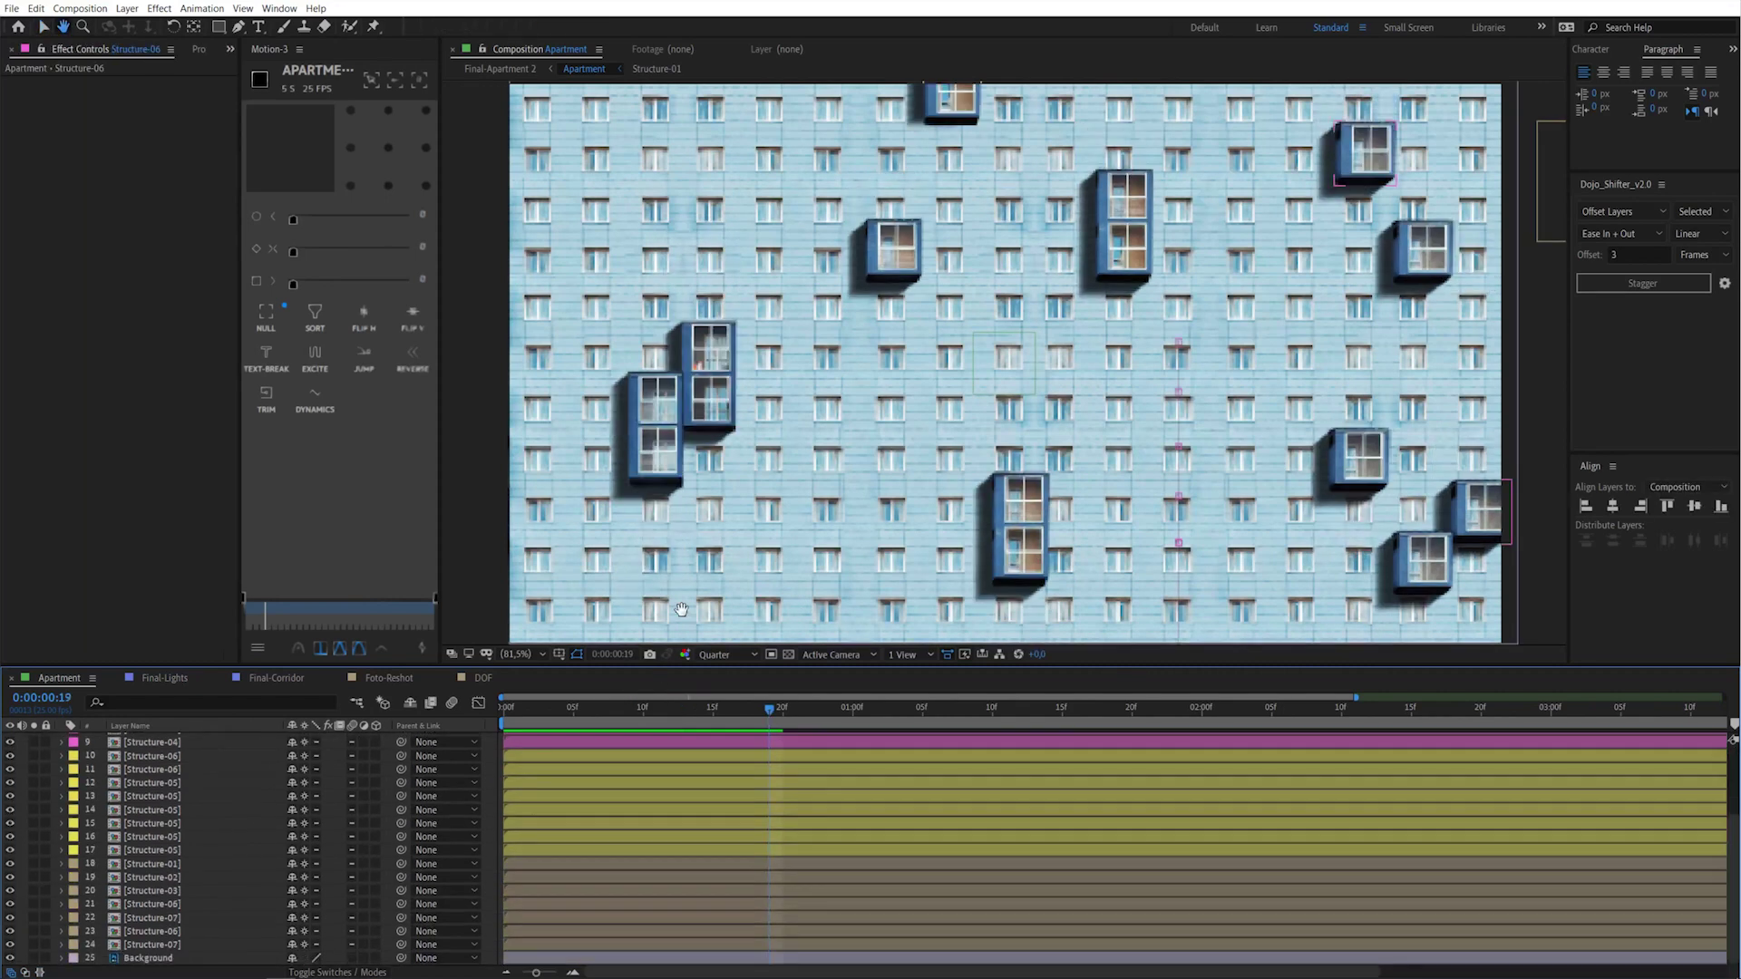
{"action": "scroll", "coordinate": [936, 789], "scroll_direction": "up", "scroll_amount": 1}
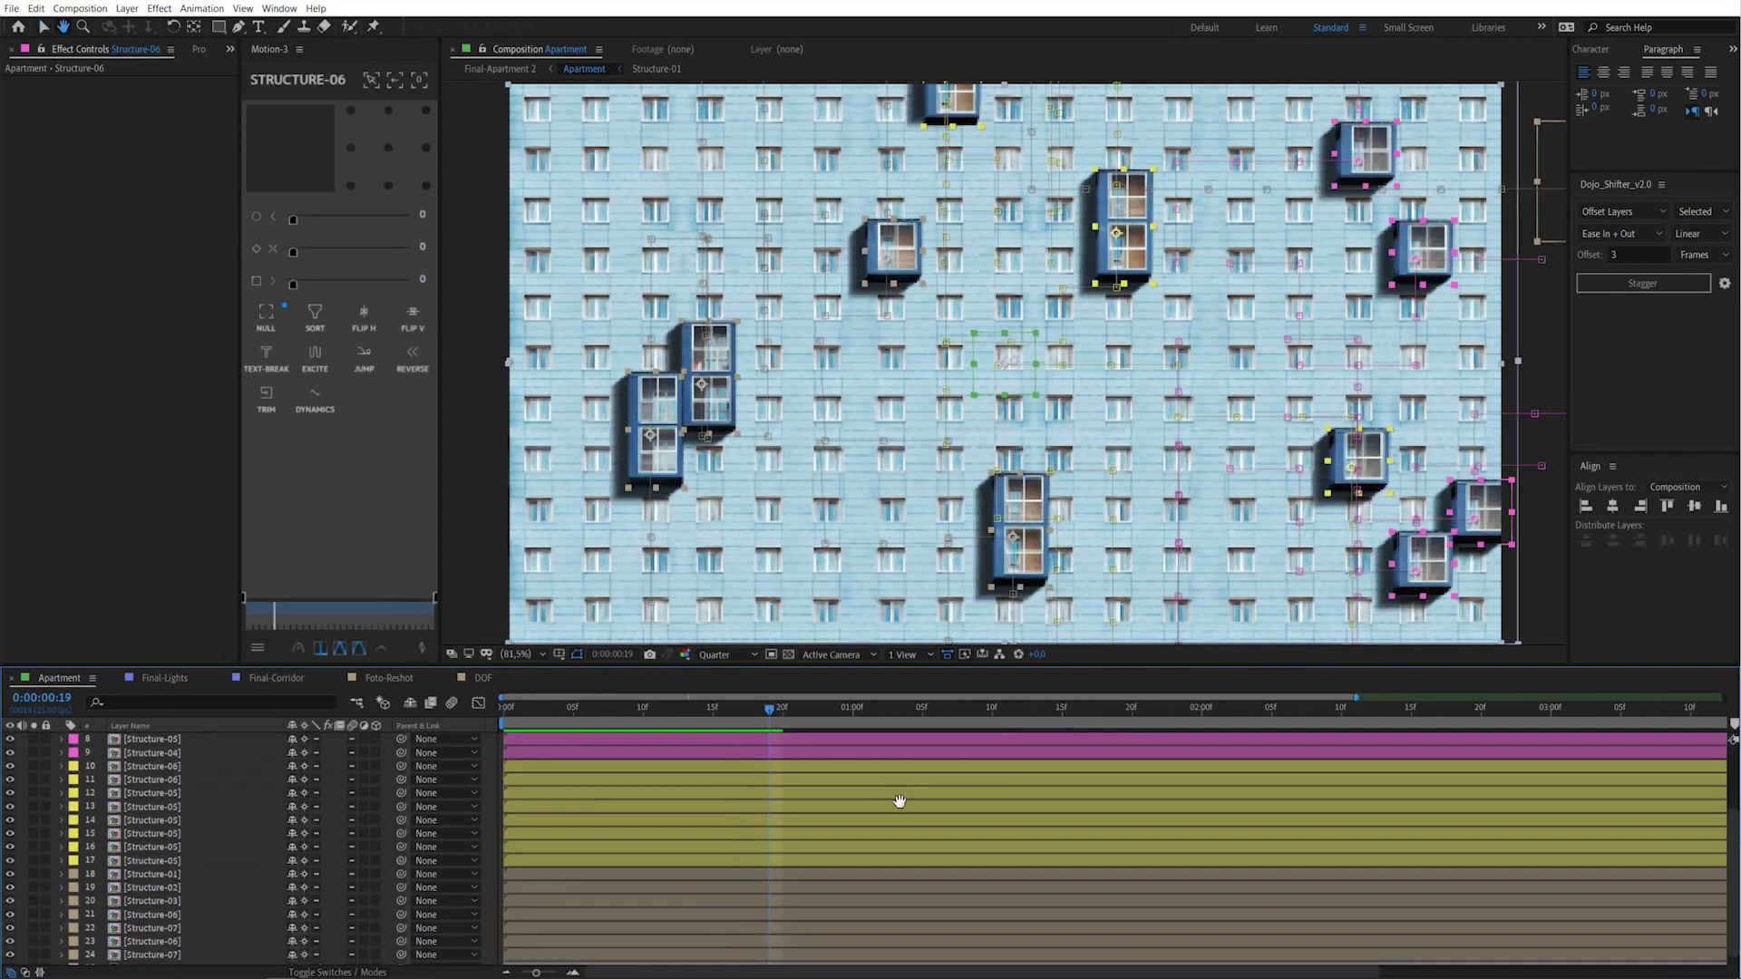
{"action": "key", "text": "ctrl+a"}
{"action": "key", "text": "u"}
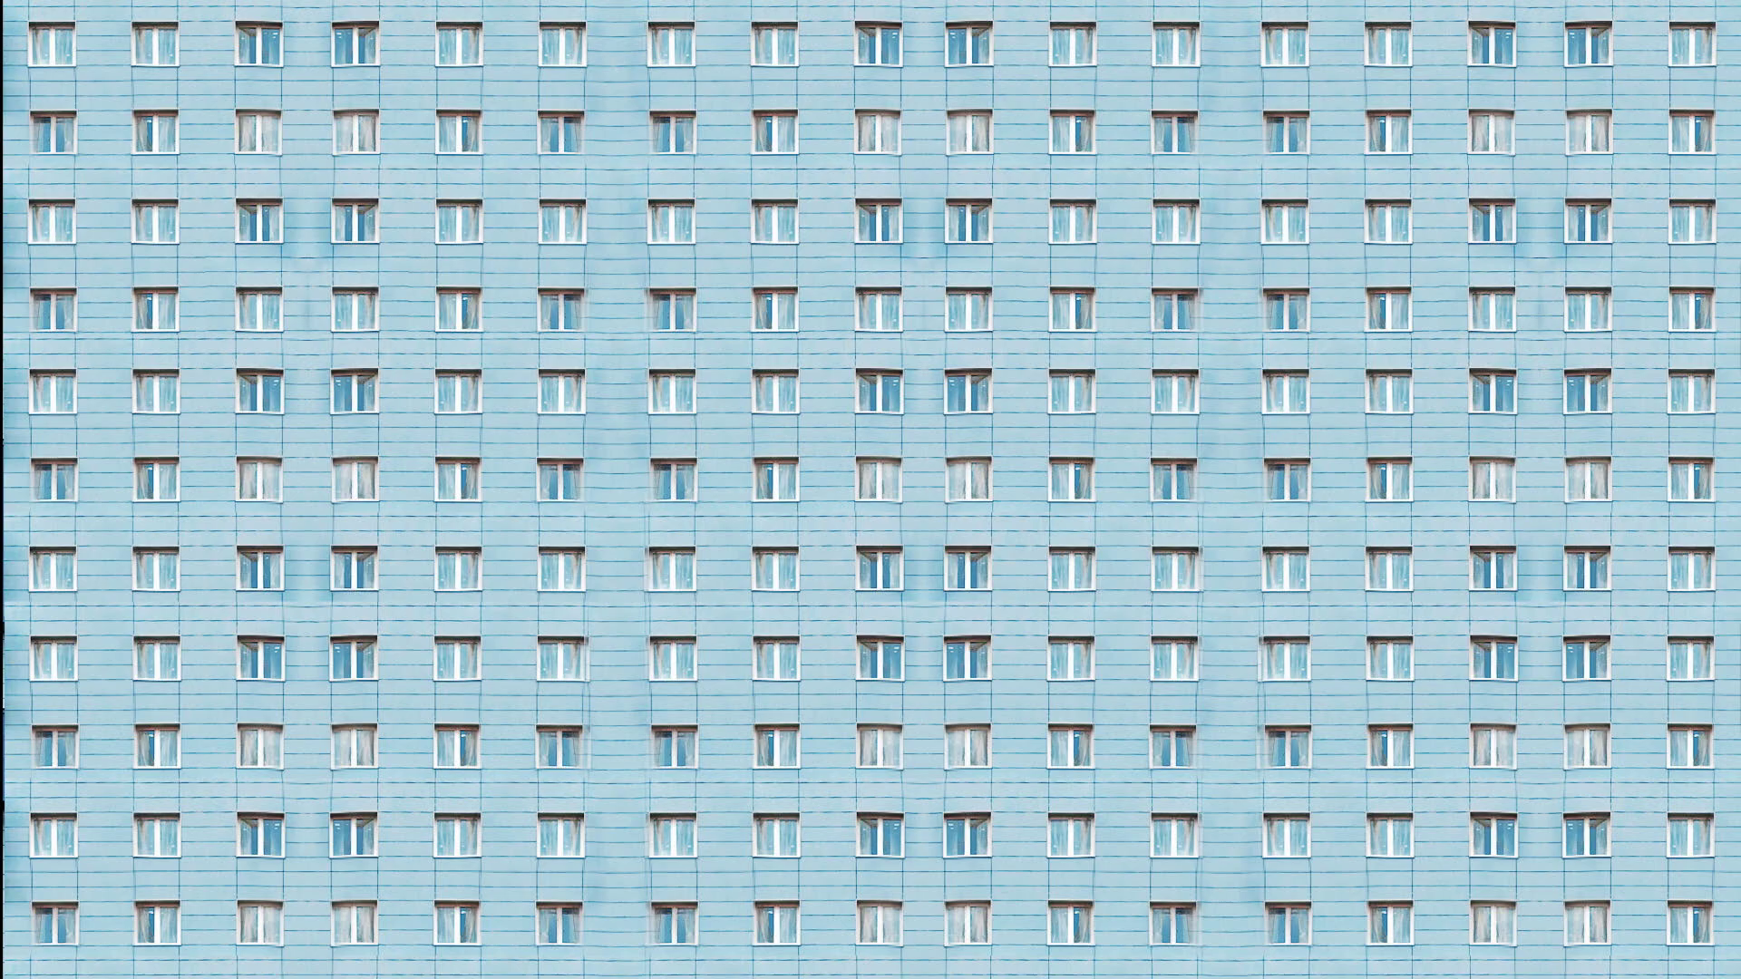